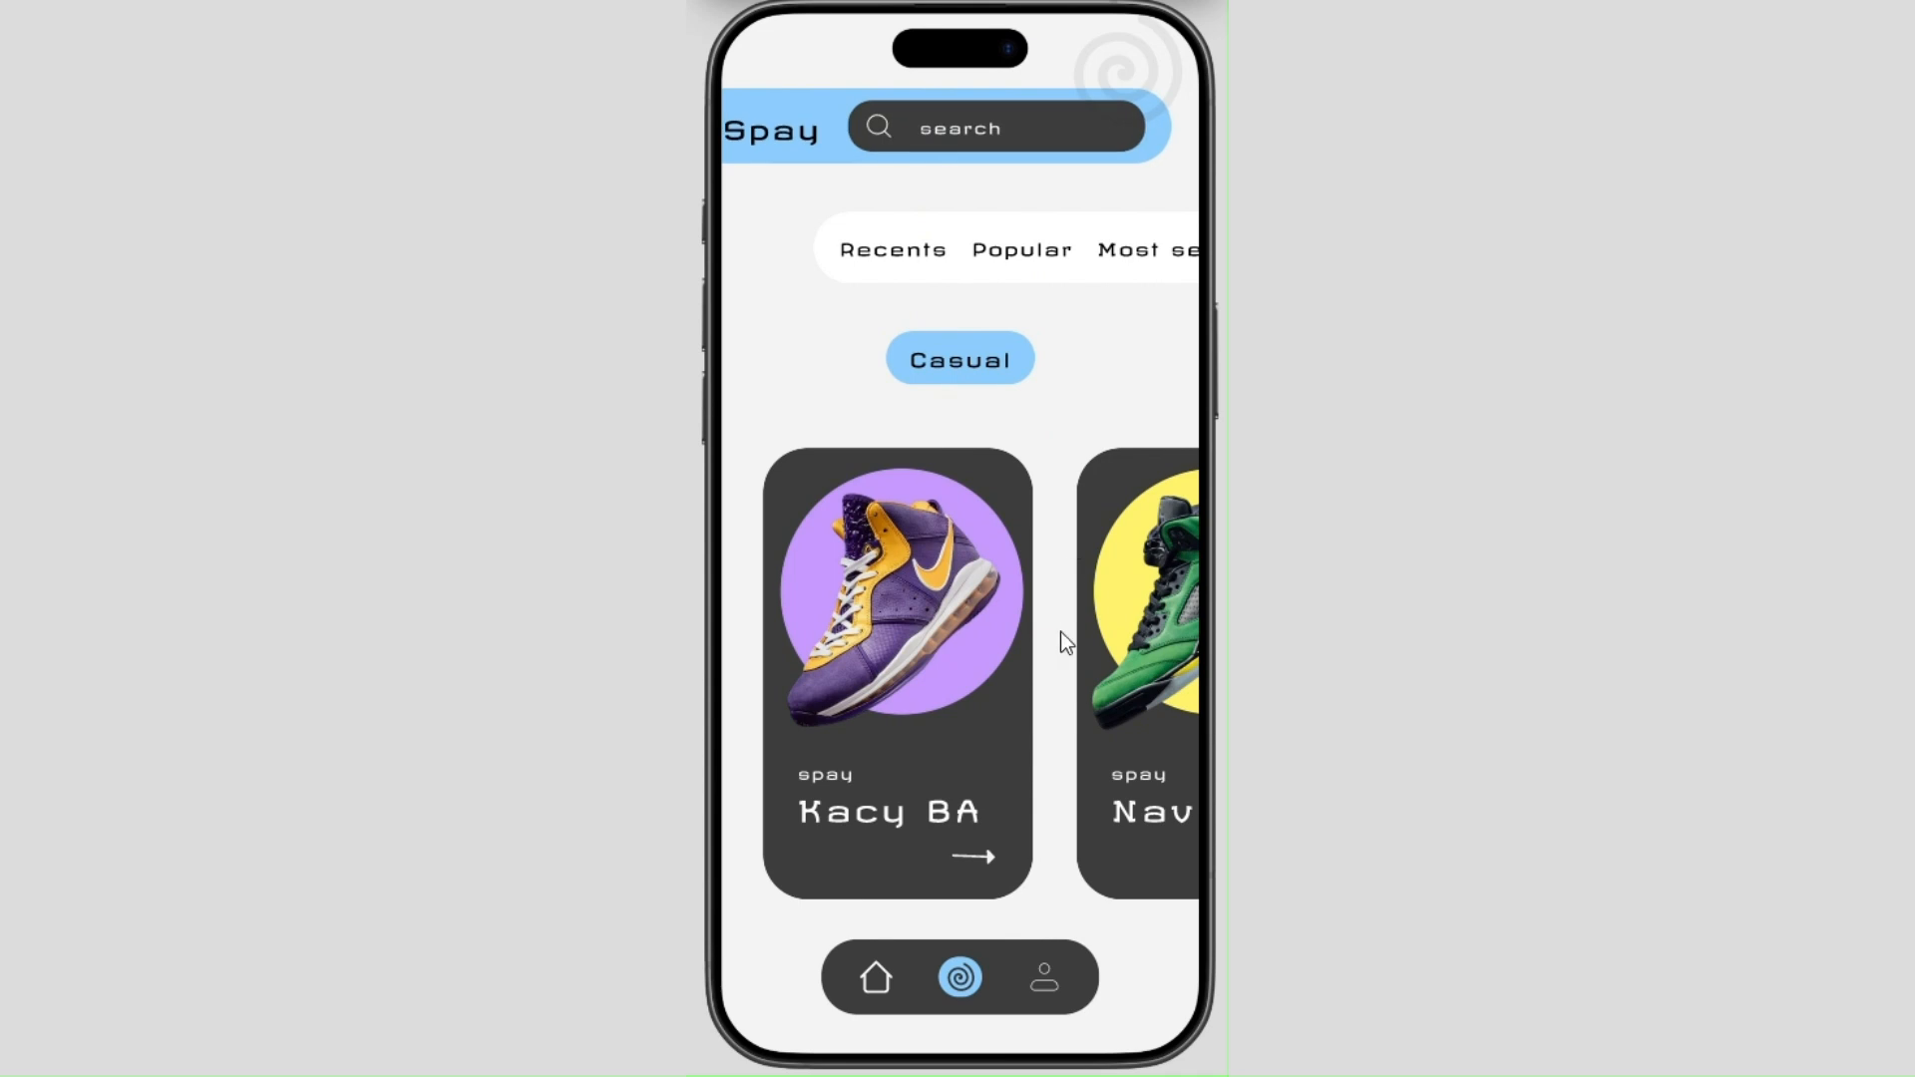
# Browse the shoe cards in the prototype preview, open the Jacky HG product page, and return to the cards.
pyautogui.hscroll(2, 1061, 634)
pyautogui.hscroll(3, 1027, 639)
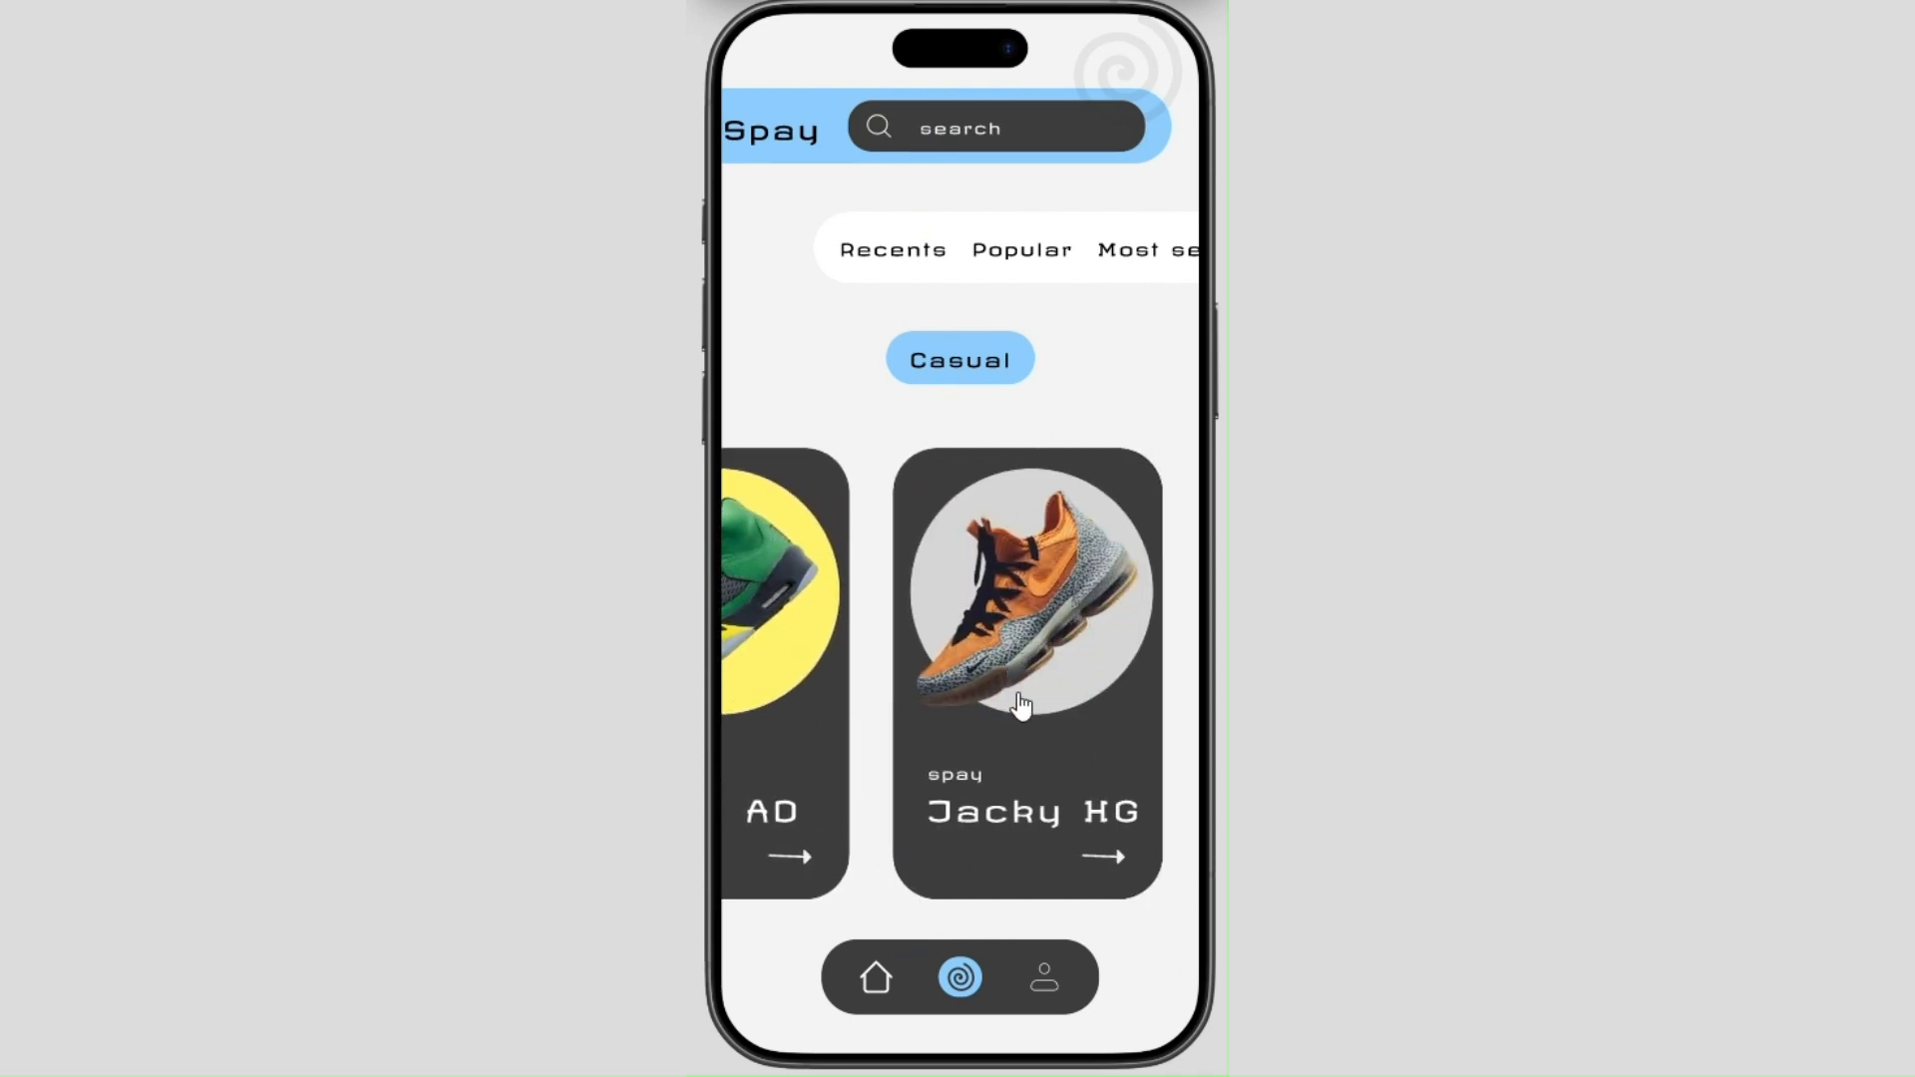
pyautogui.click(1111, 870)
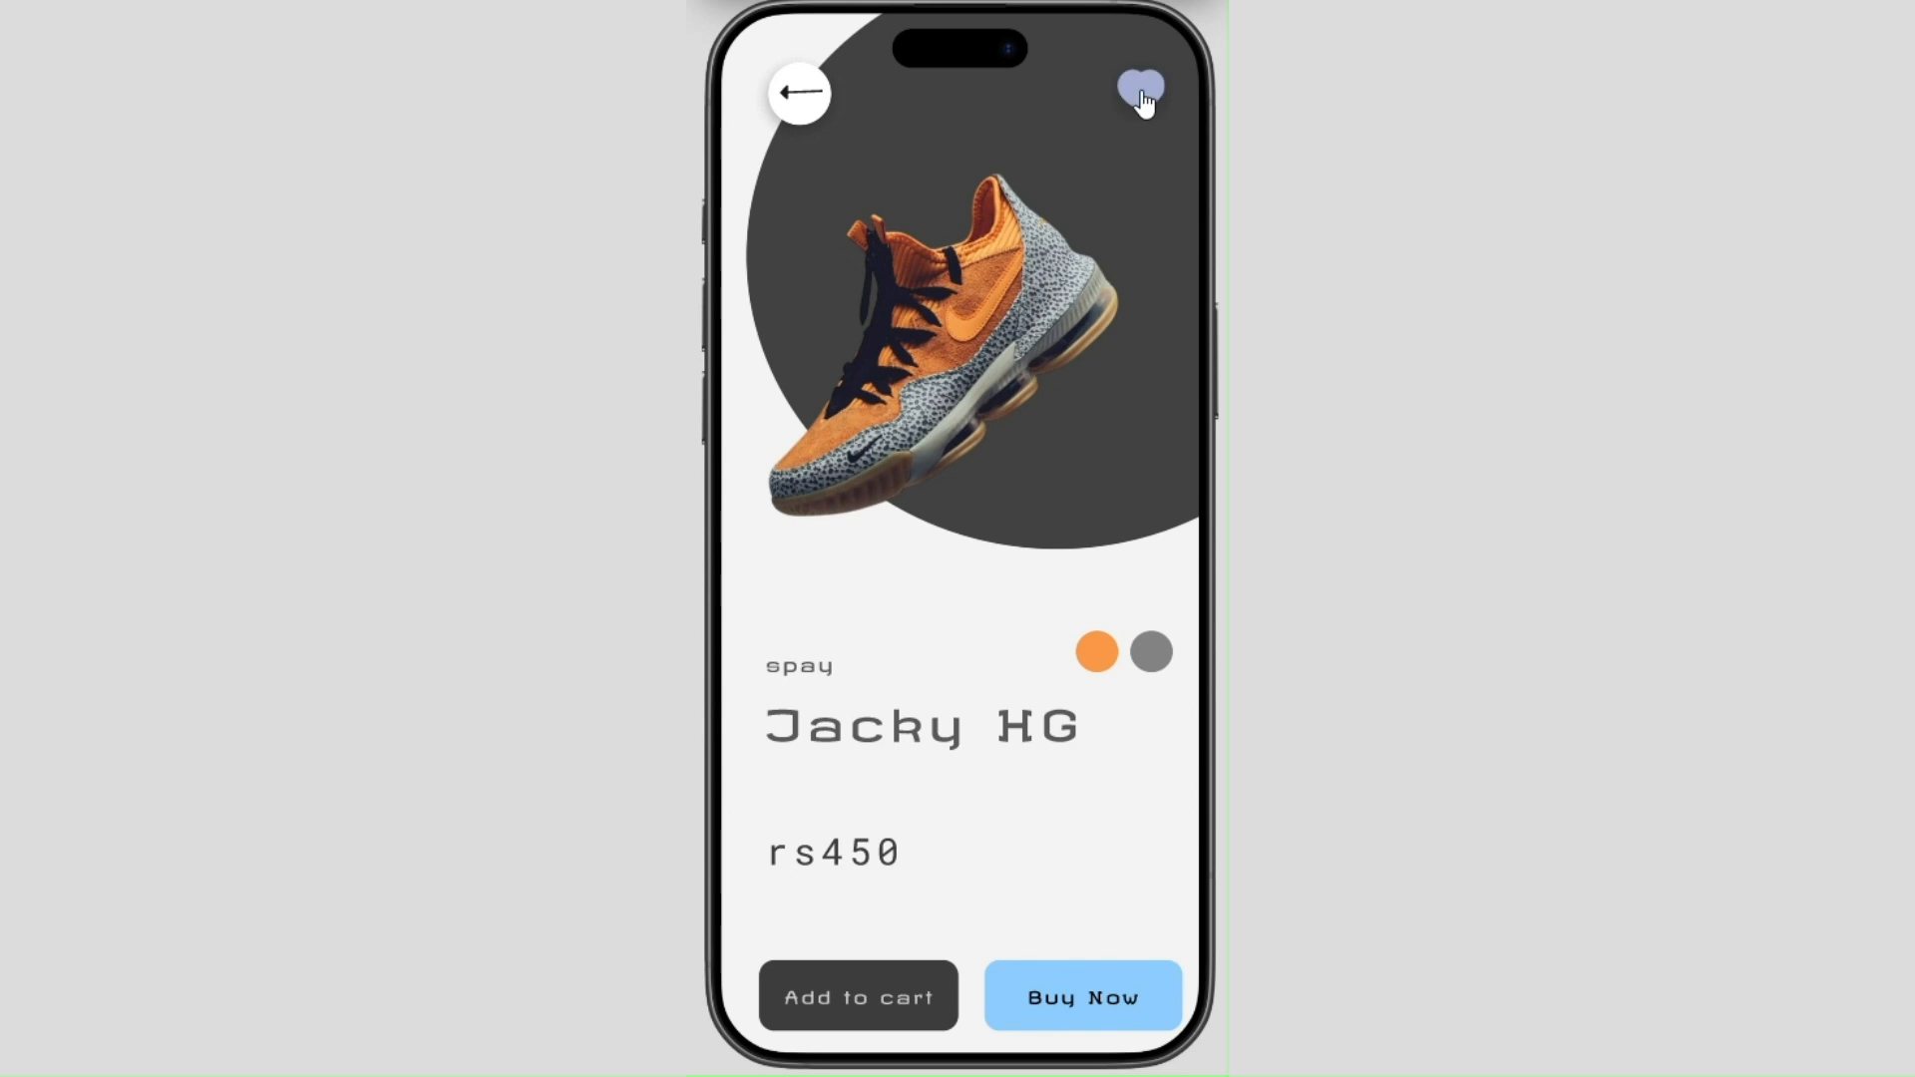
pyautogui.click(813, 115)
pyautogui.hscroll(-5, 1059, 643)
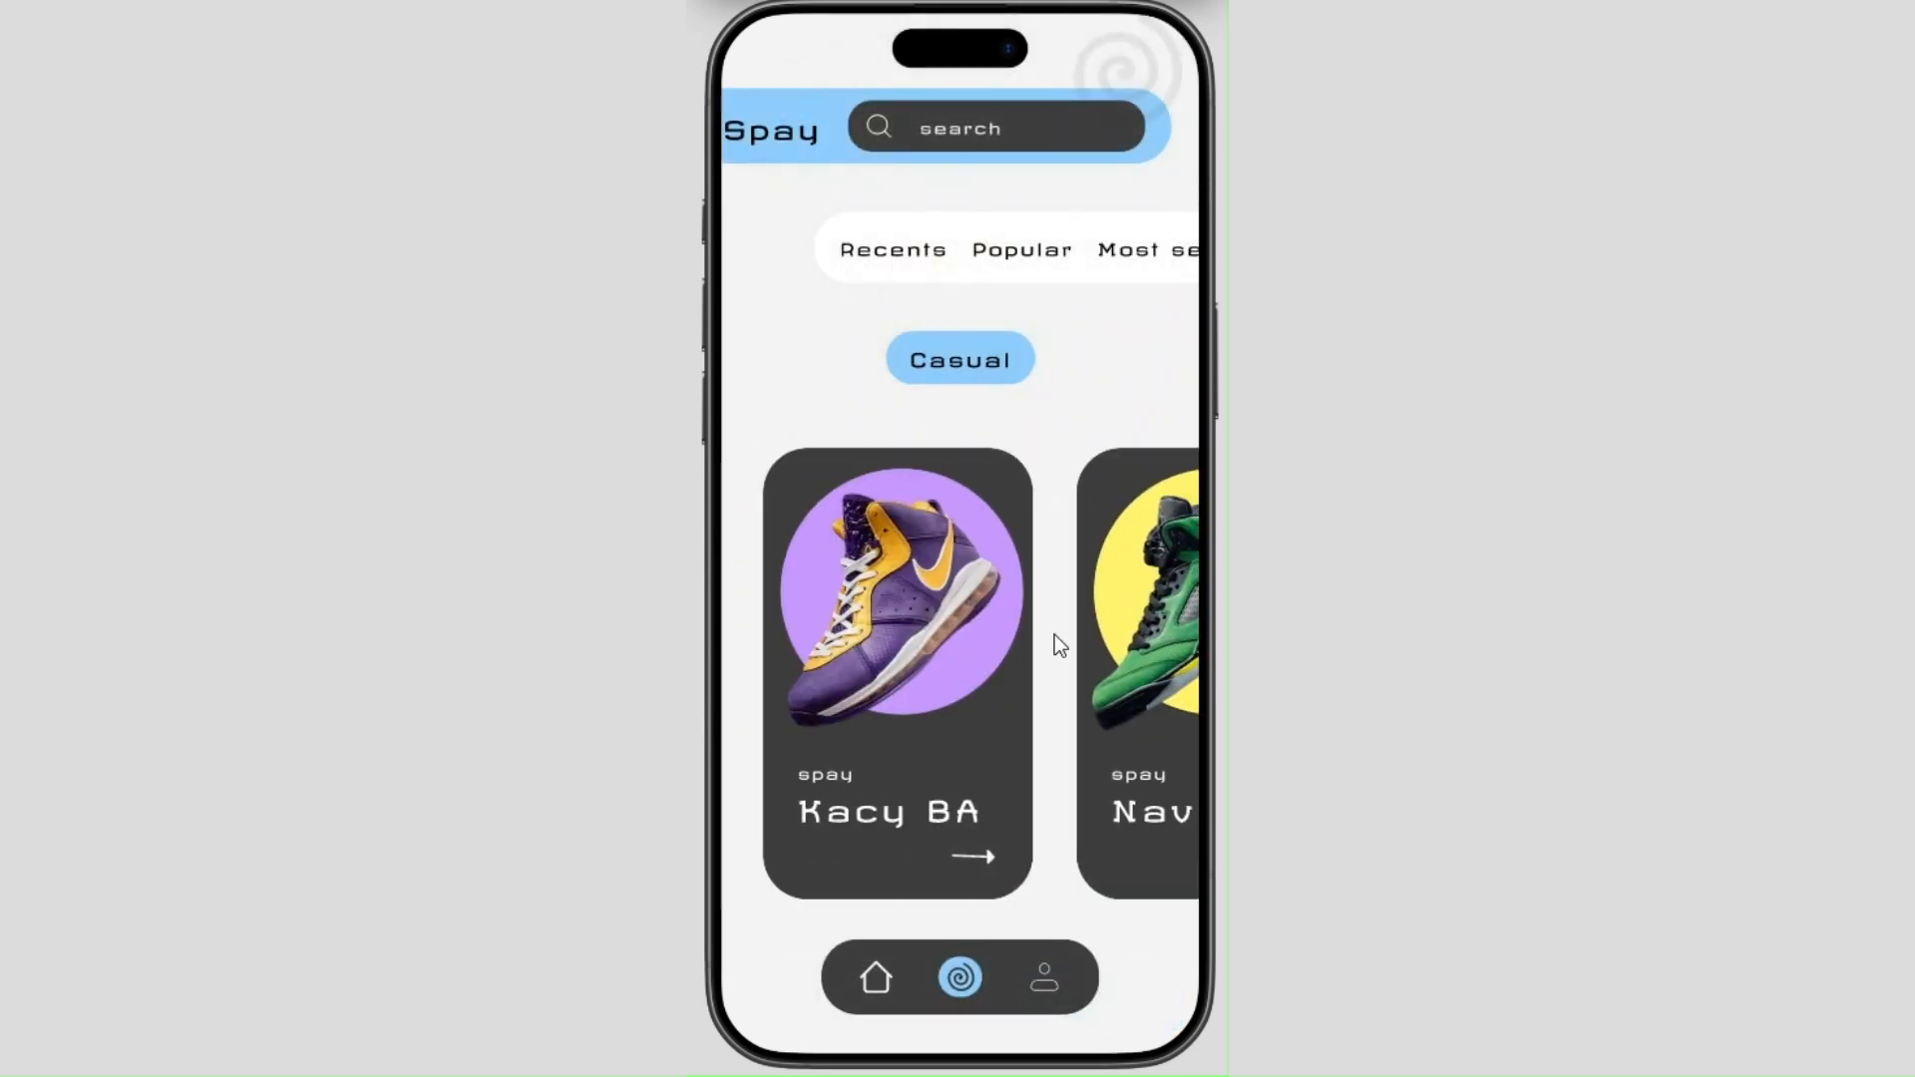
pyautogui.hscroll(5, 1055, 634)
pyautogui.hscroll(-5, 1056, 634)
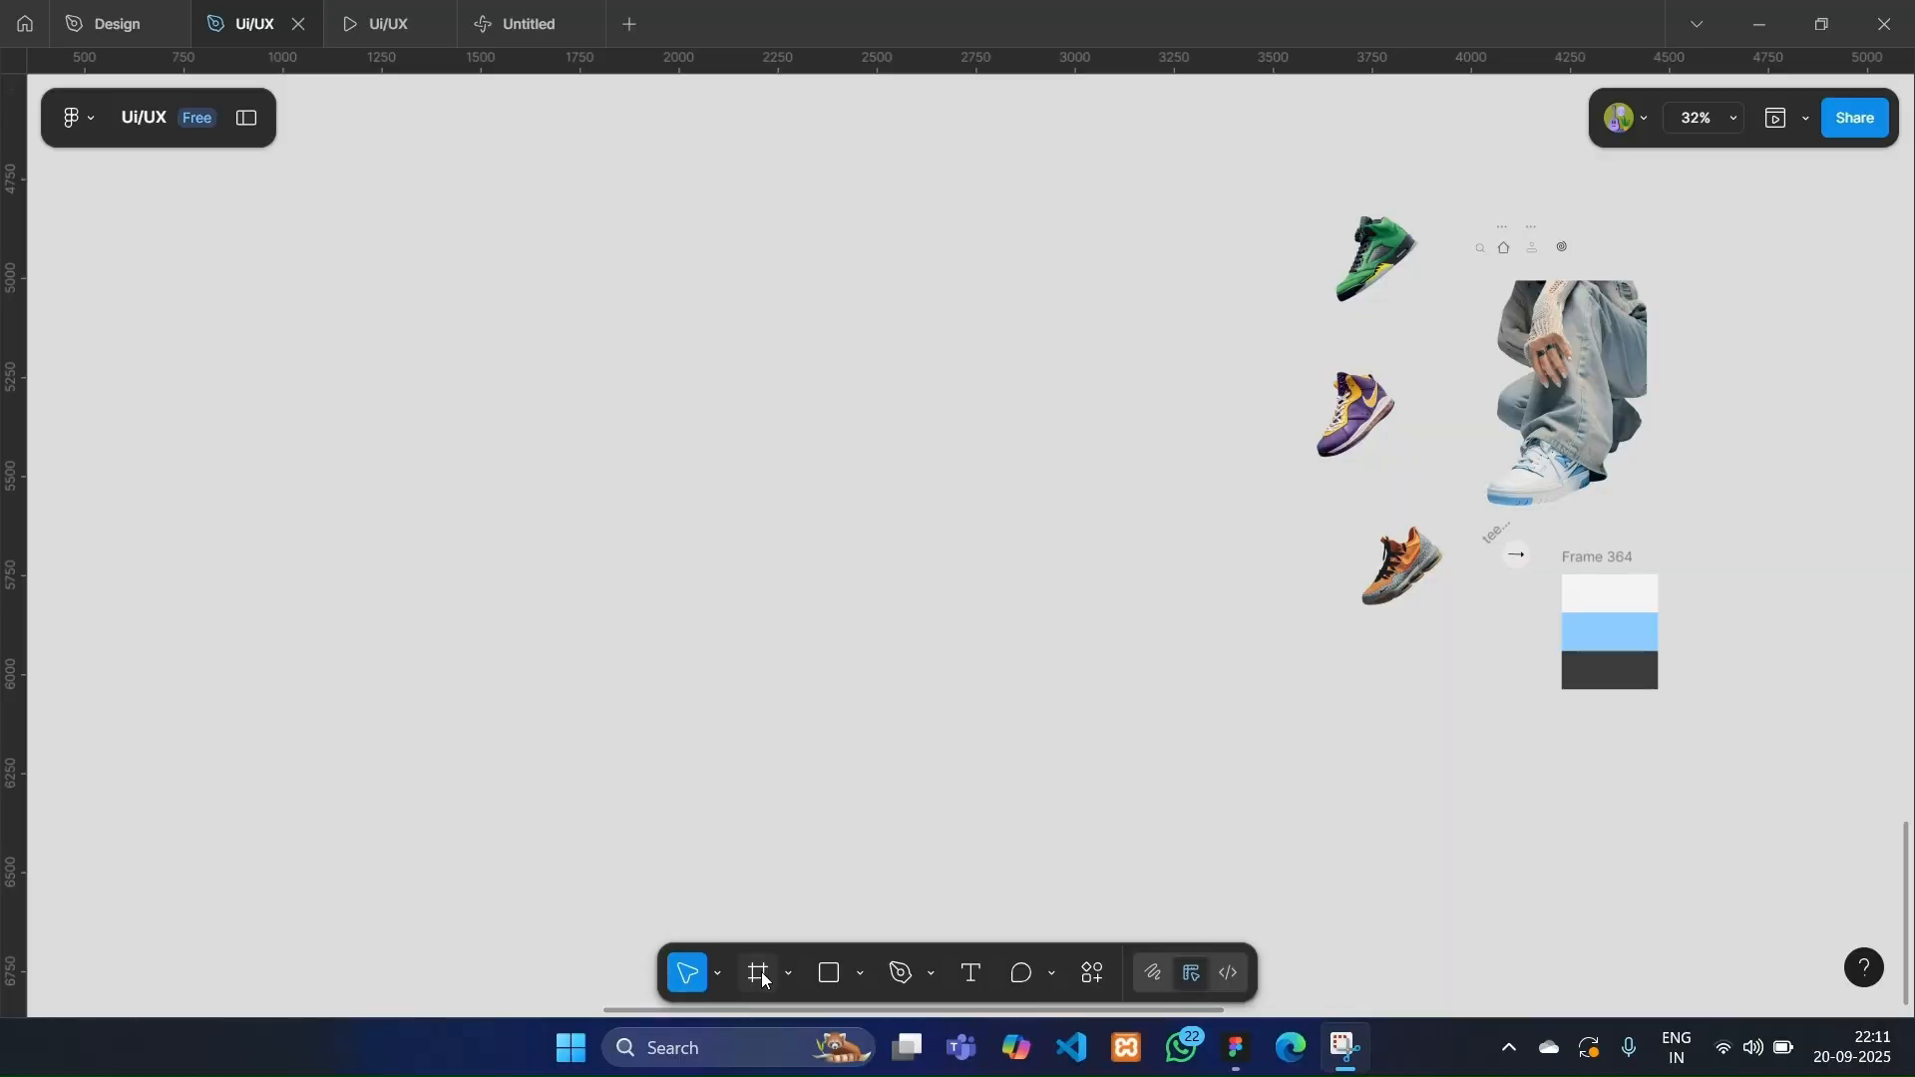
# Add a 440 × 956 iPhone 16 Pro Max frame, place a duplicate to its left, and space the two apart.
pyautogui.click(760, 976)
pyautogui.click(1821, 458)
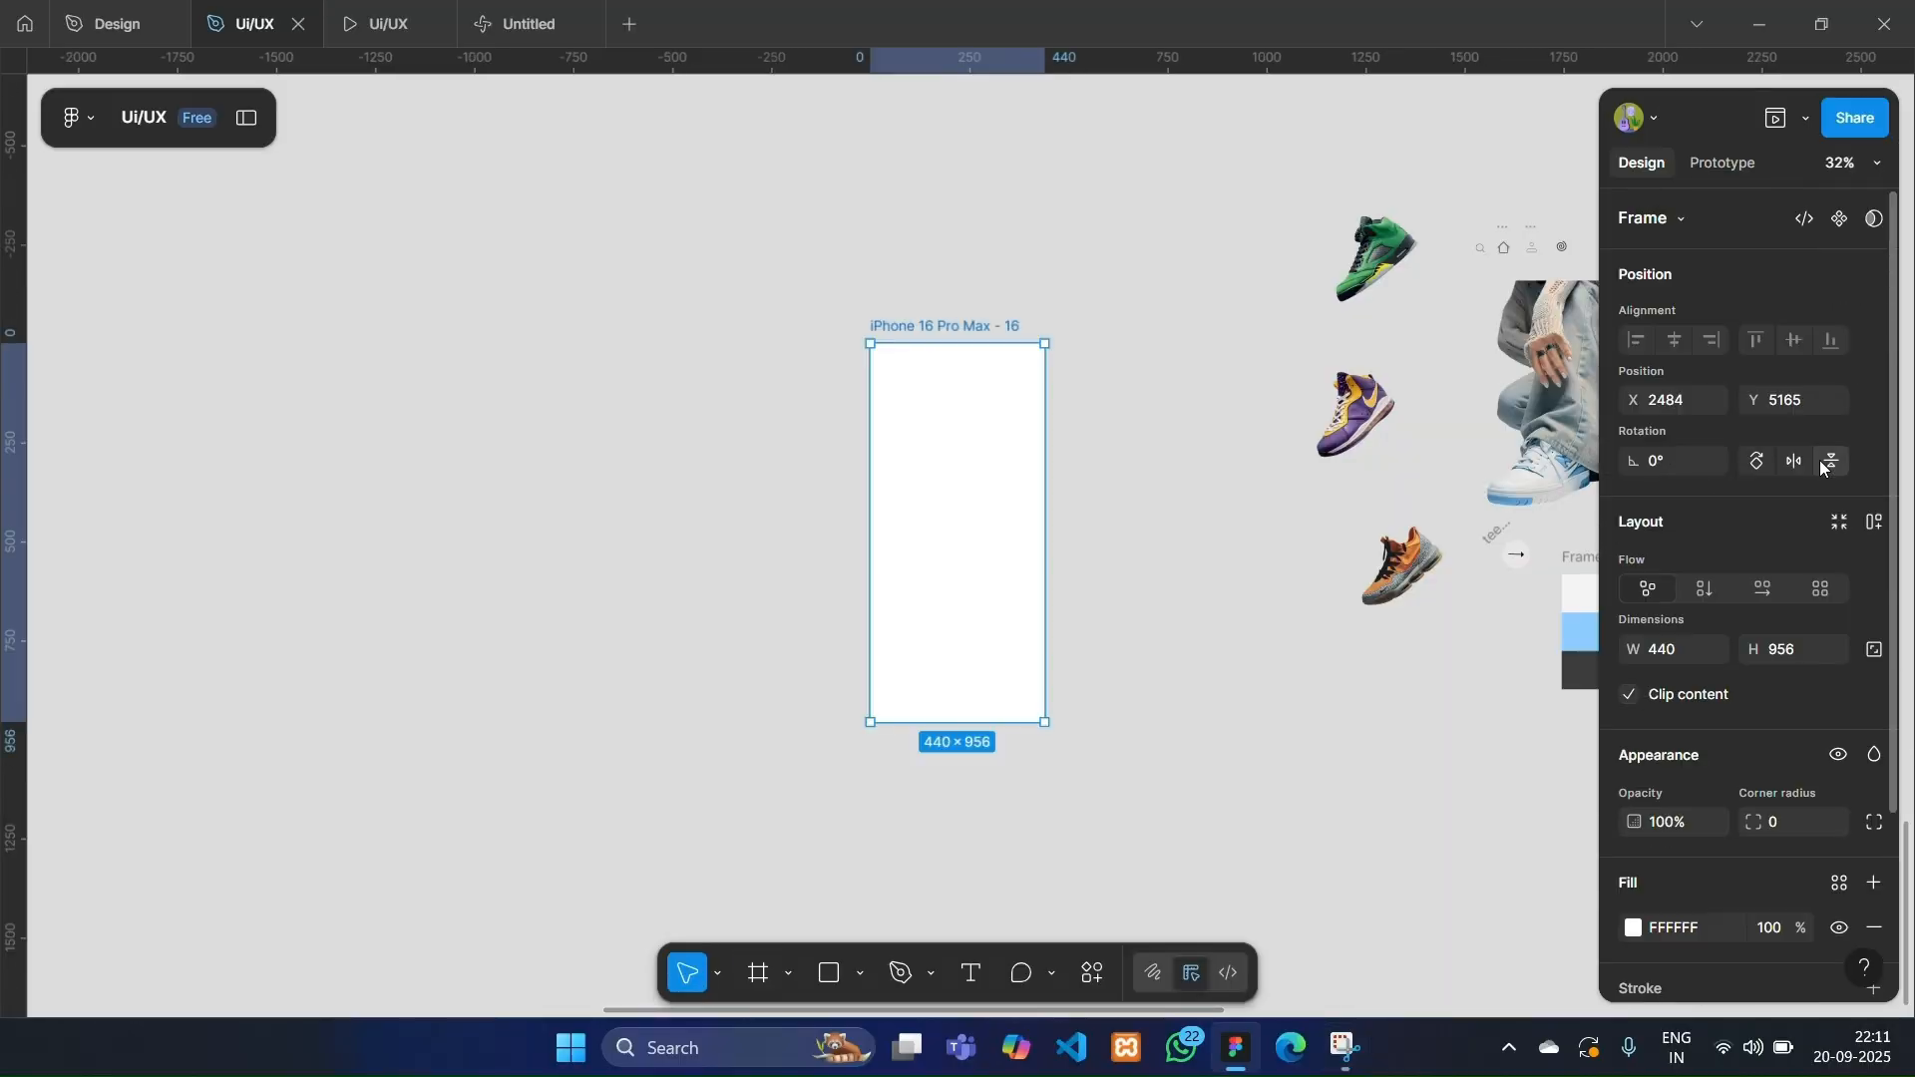
pyautogui.moveTo(919, 530); pyautogui.dragTo(521, 483)
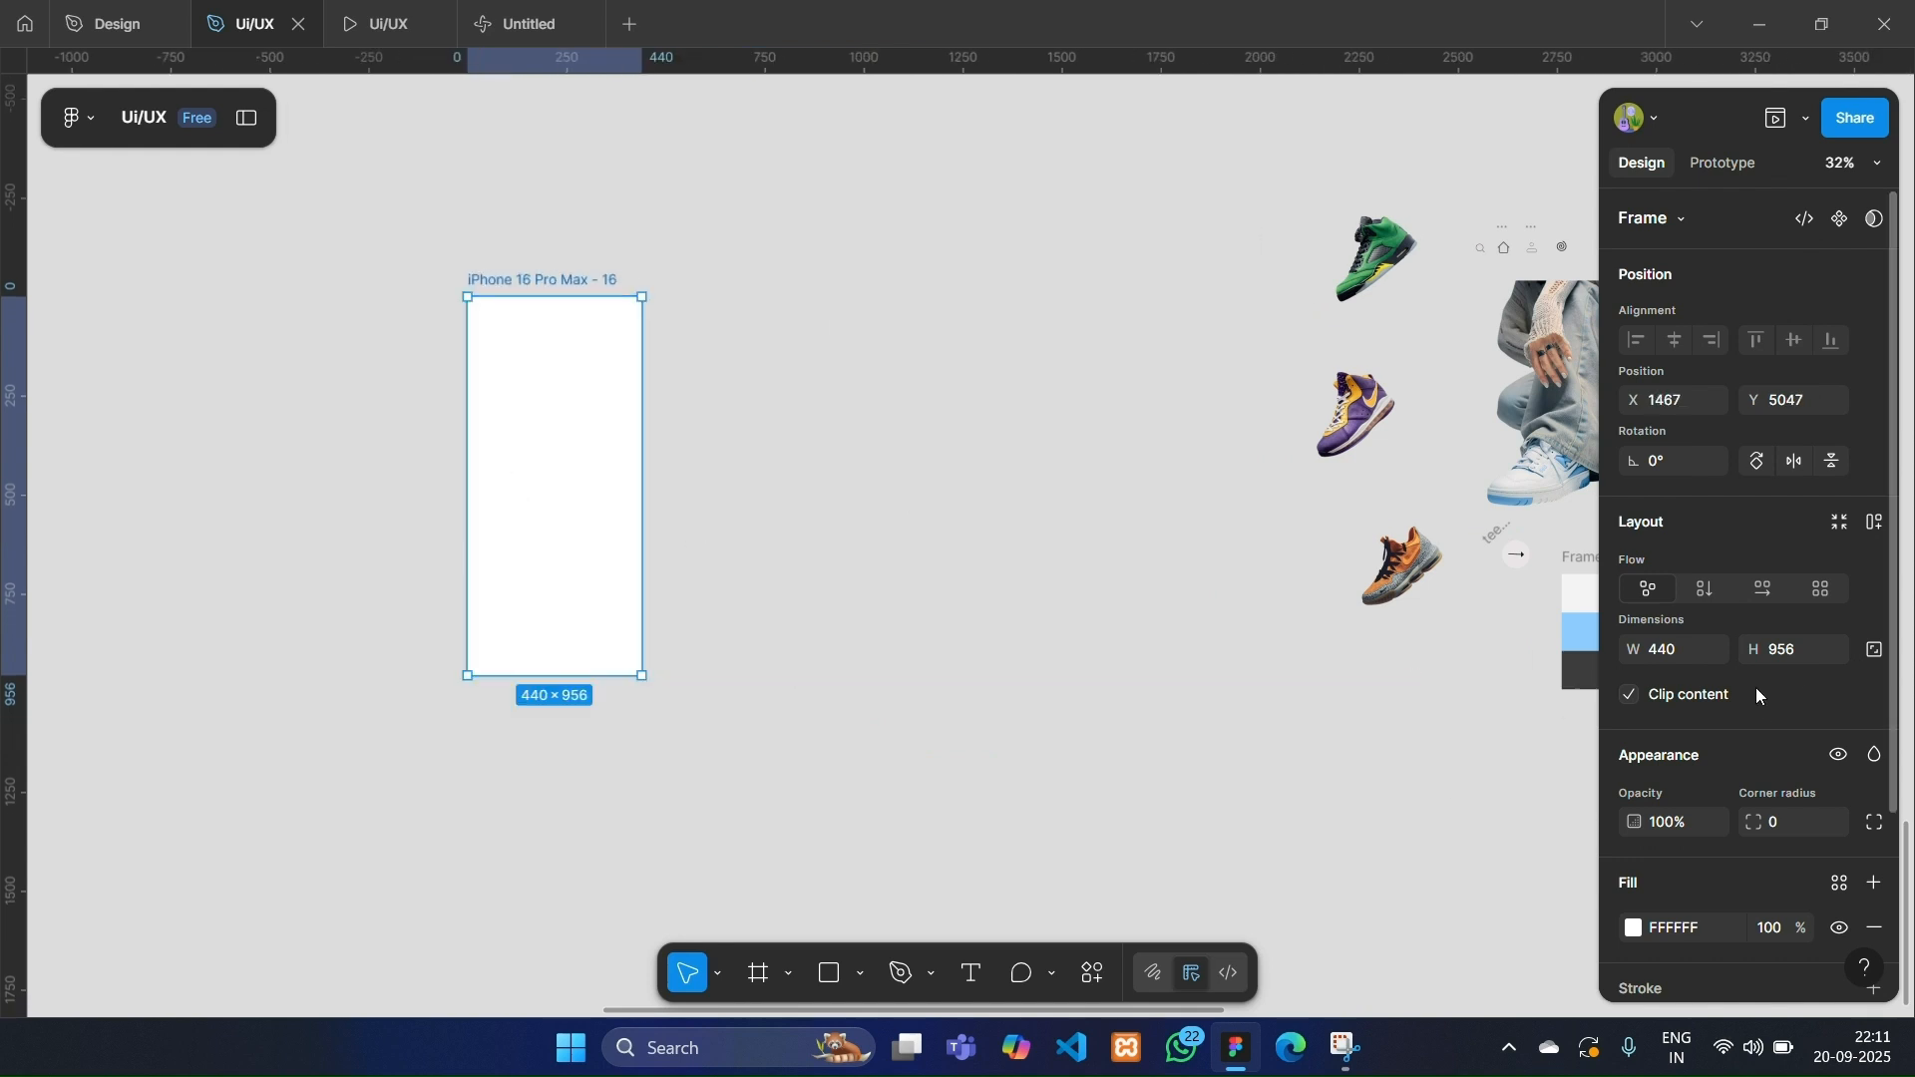
pyautogui.moveTo(610, 577); pyautogui.dragTo(252, 568)
pyautogui.moveTo(621, 530); pyautogui.dragTo(648, 528)
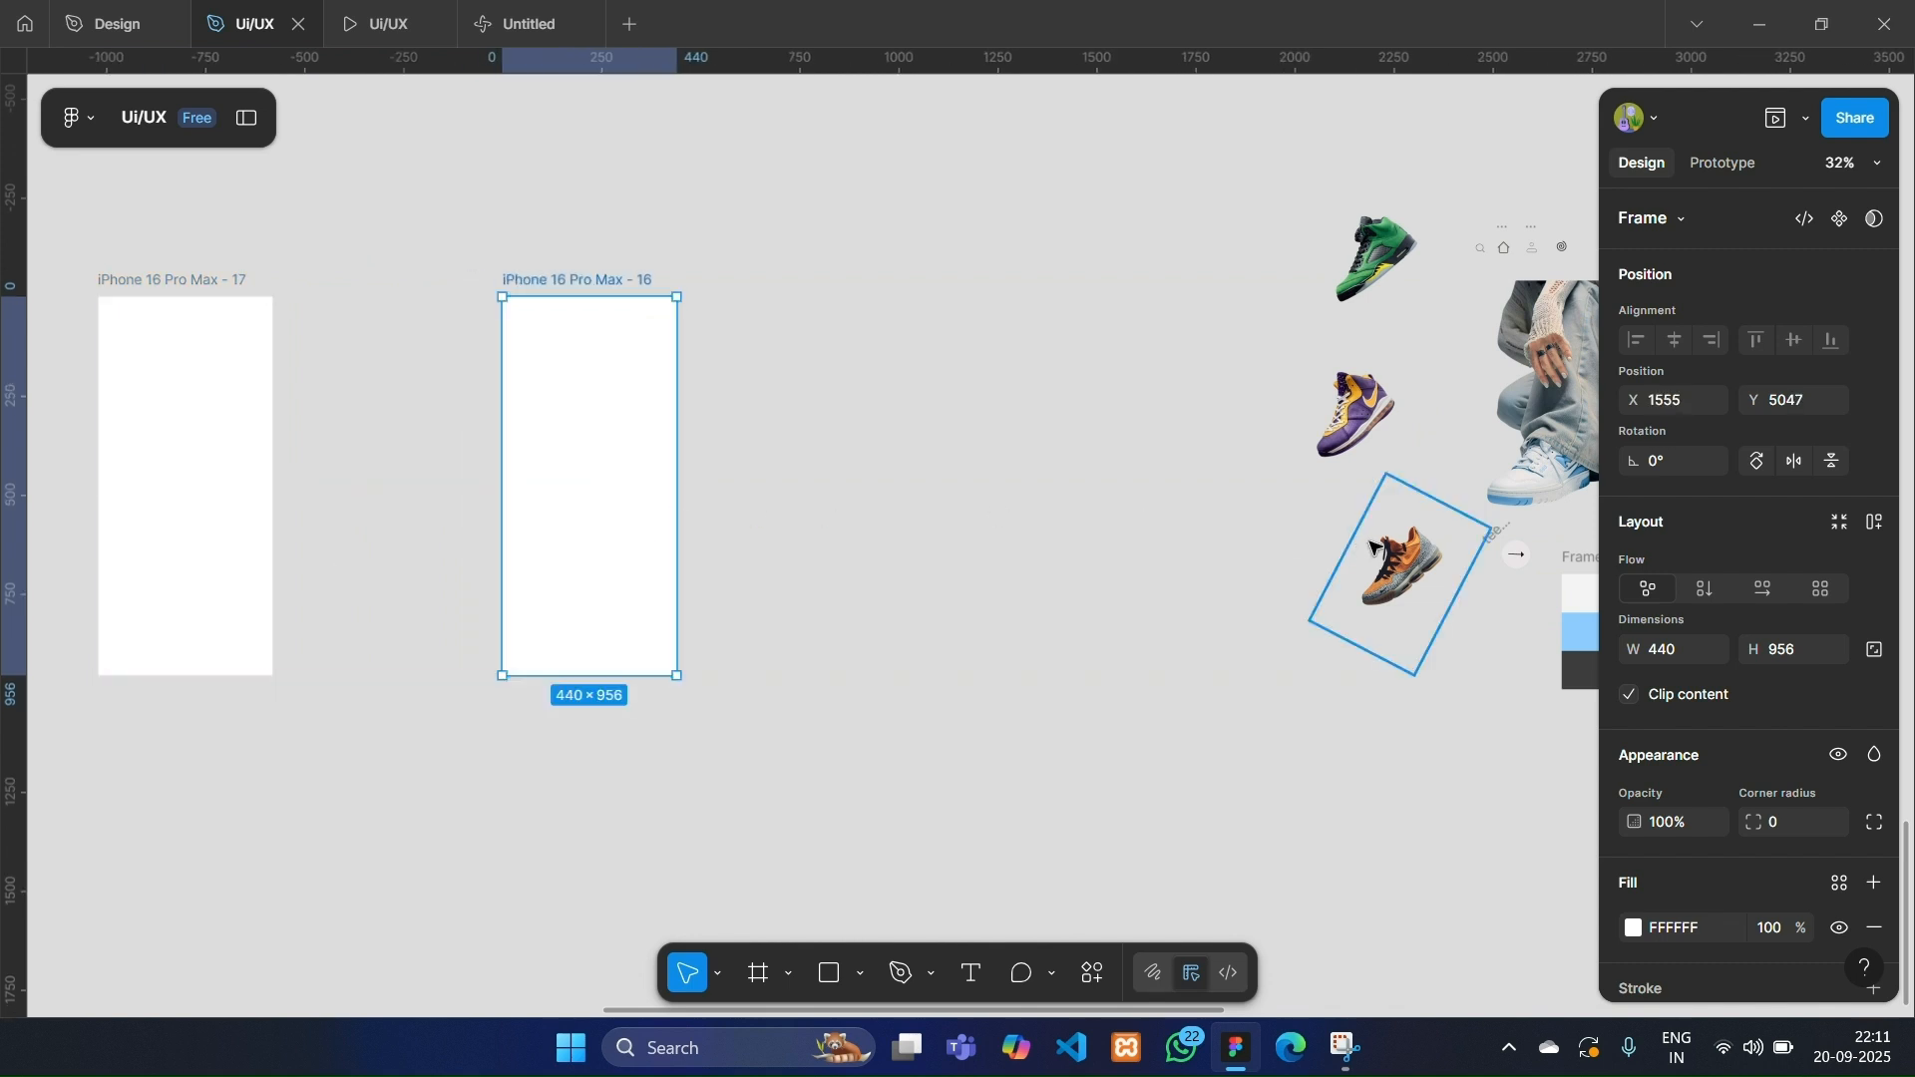
# Place the photo of the person in jeans and white-blue sneakers inside the original phone frame, flush with its top edge.
pyautogui.hscroll(-2, 1240, 500)
pyautogui.hscroll(4, 1240, 500)
pyautogui.moveTo(1416, 454); pyautogui.dragTo(554, 454)
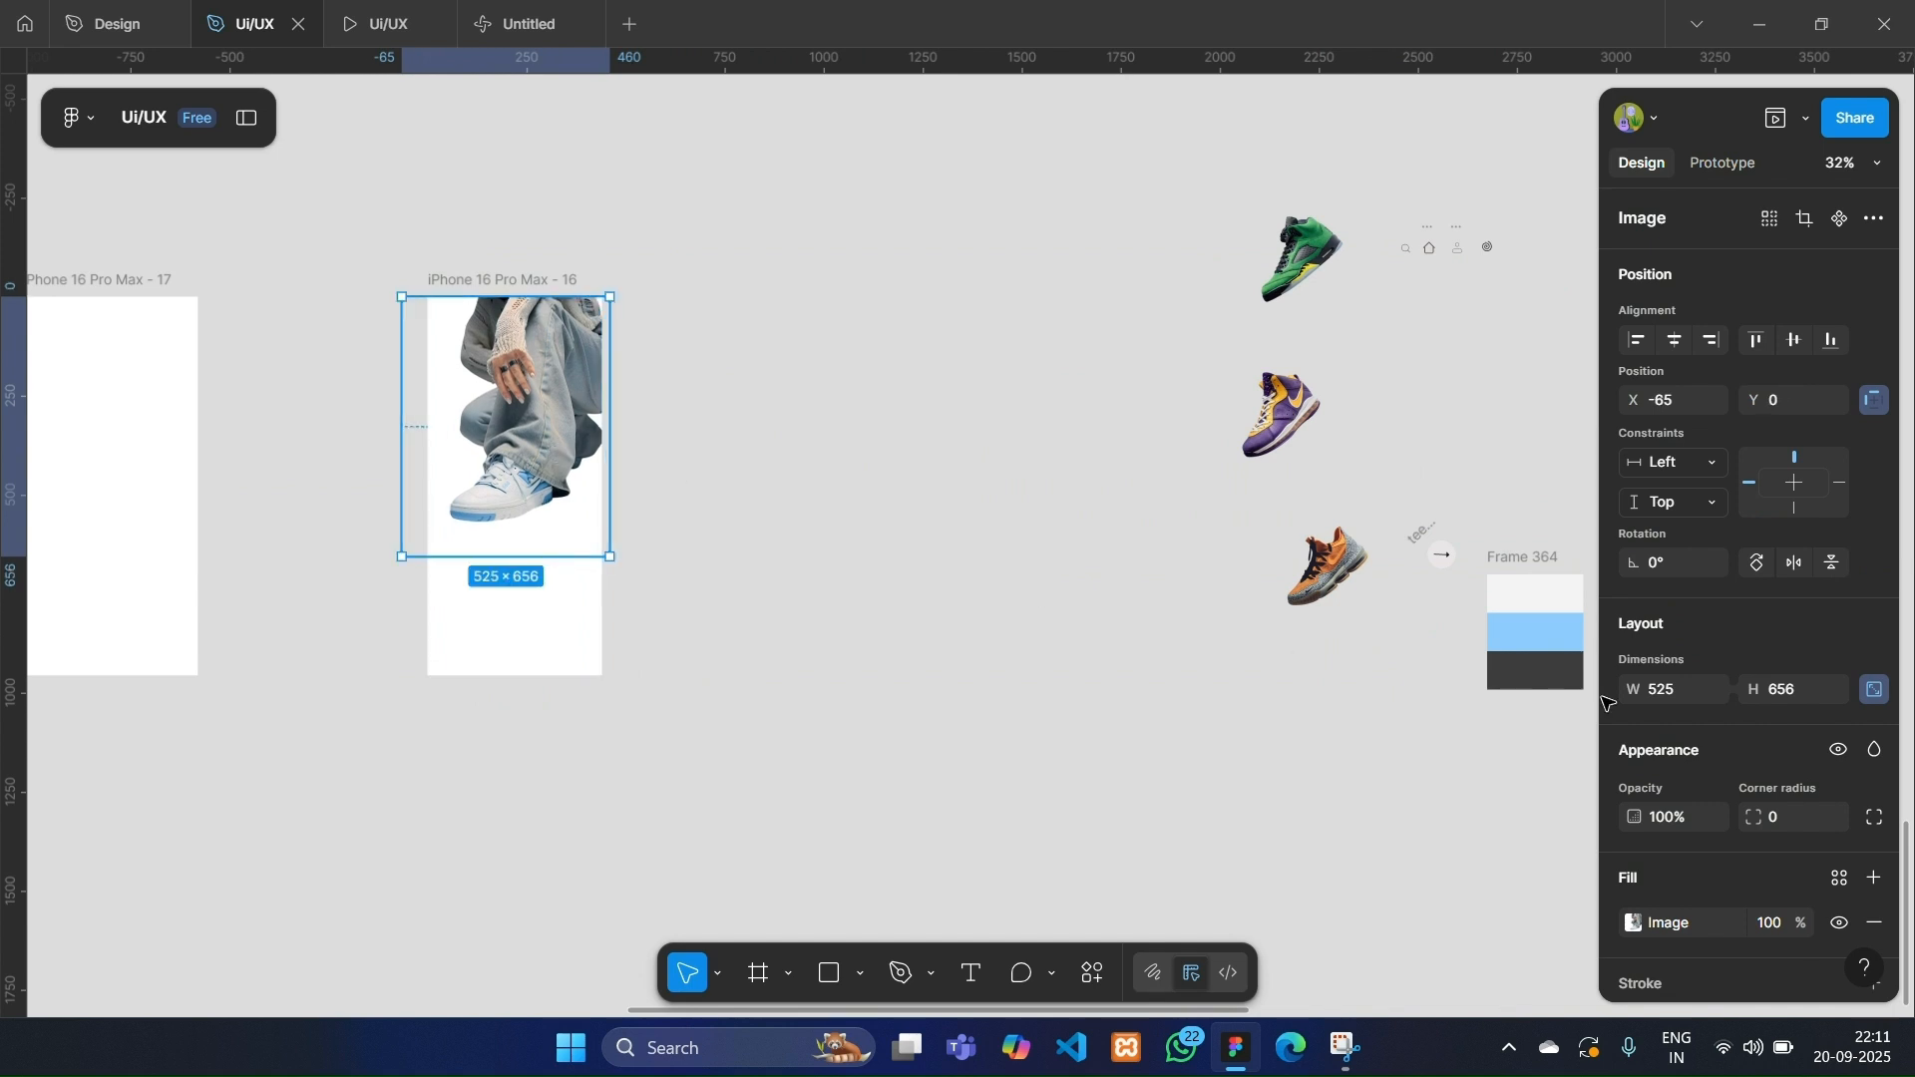
# Move the colour palette frame close to the phone frame with the photo and reposition both phone frames to suit.
pyautogui.moveTo(1549, 558); pyautogui.dragTo(1101, 463)
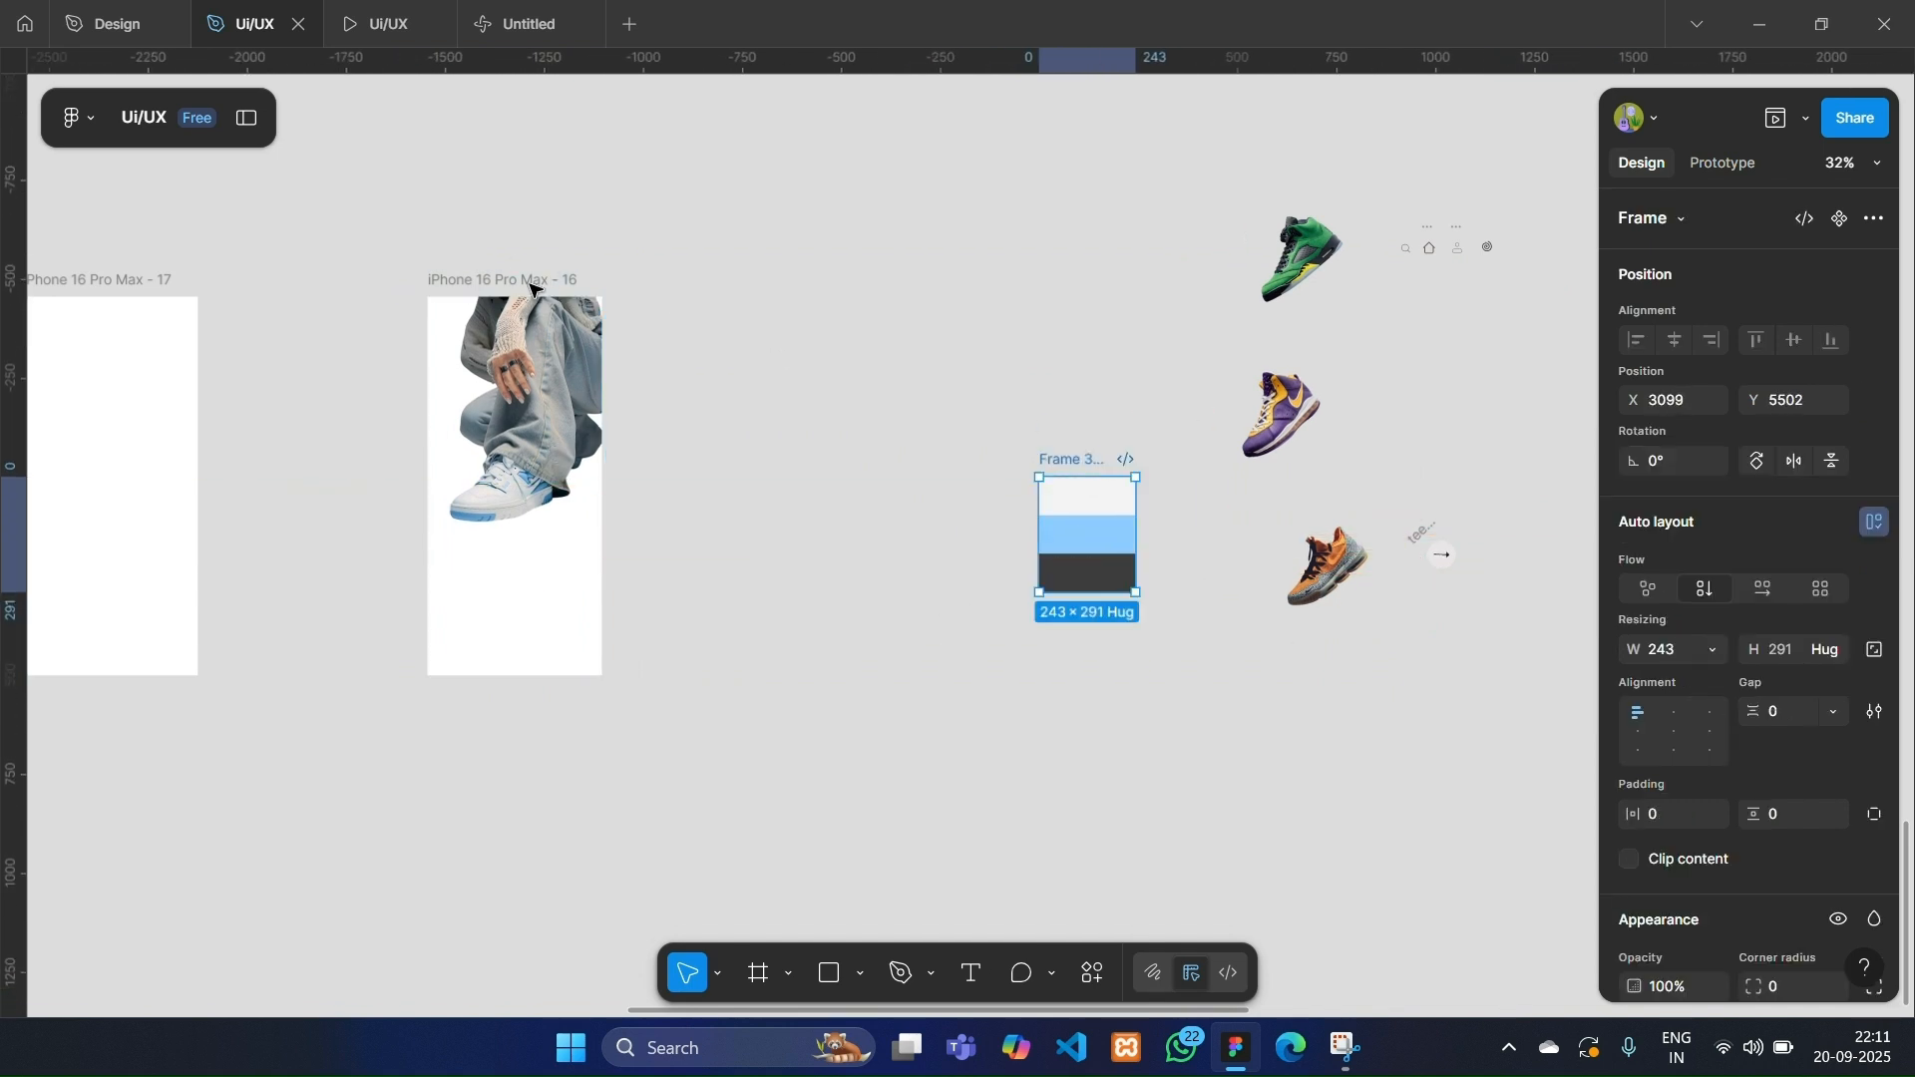
pyautogui.moveTo(530, 279); pyautogui.dragTo(892, 299)
pyautogui.moveTo(125, 279); pyautogui.dragTo(168, 286)
pyautogui.moveTo(1050, 383); pyautogui.dragTo(896, 382)
# Adjust the sneaker photo's horizontal position in the phone frame to X -62, keeping Y 0.
pyautogui.scroll(1, 896, 382)
pyautogui.scroll(4, 897, 384)
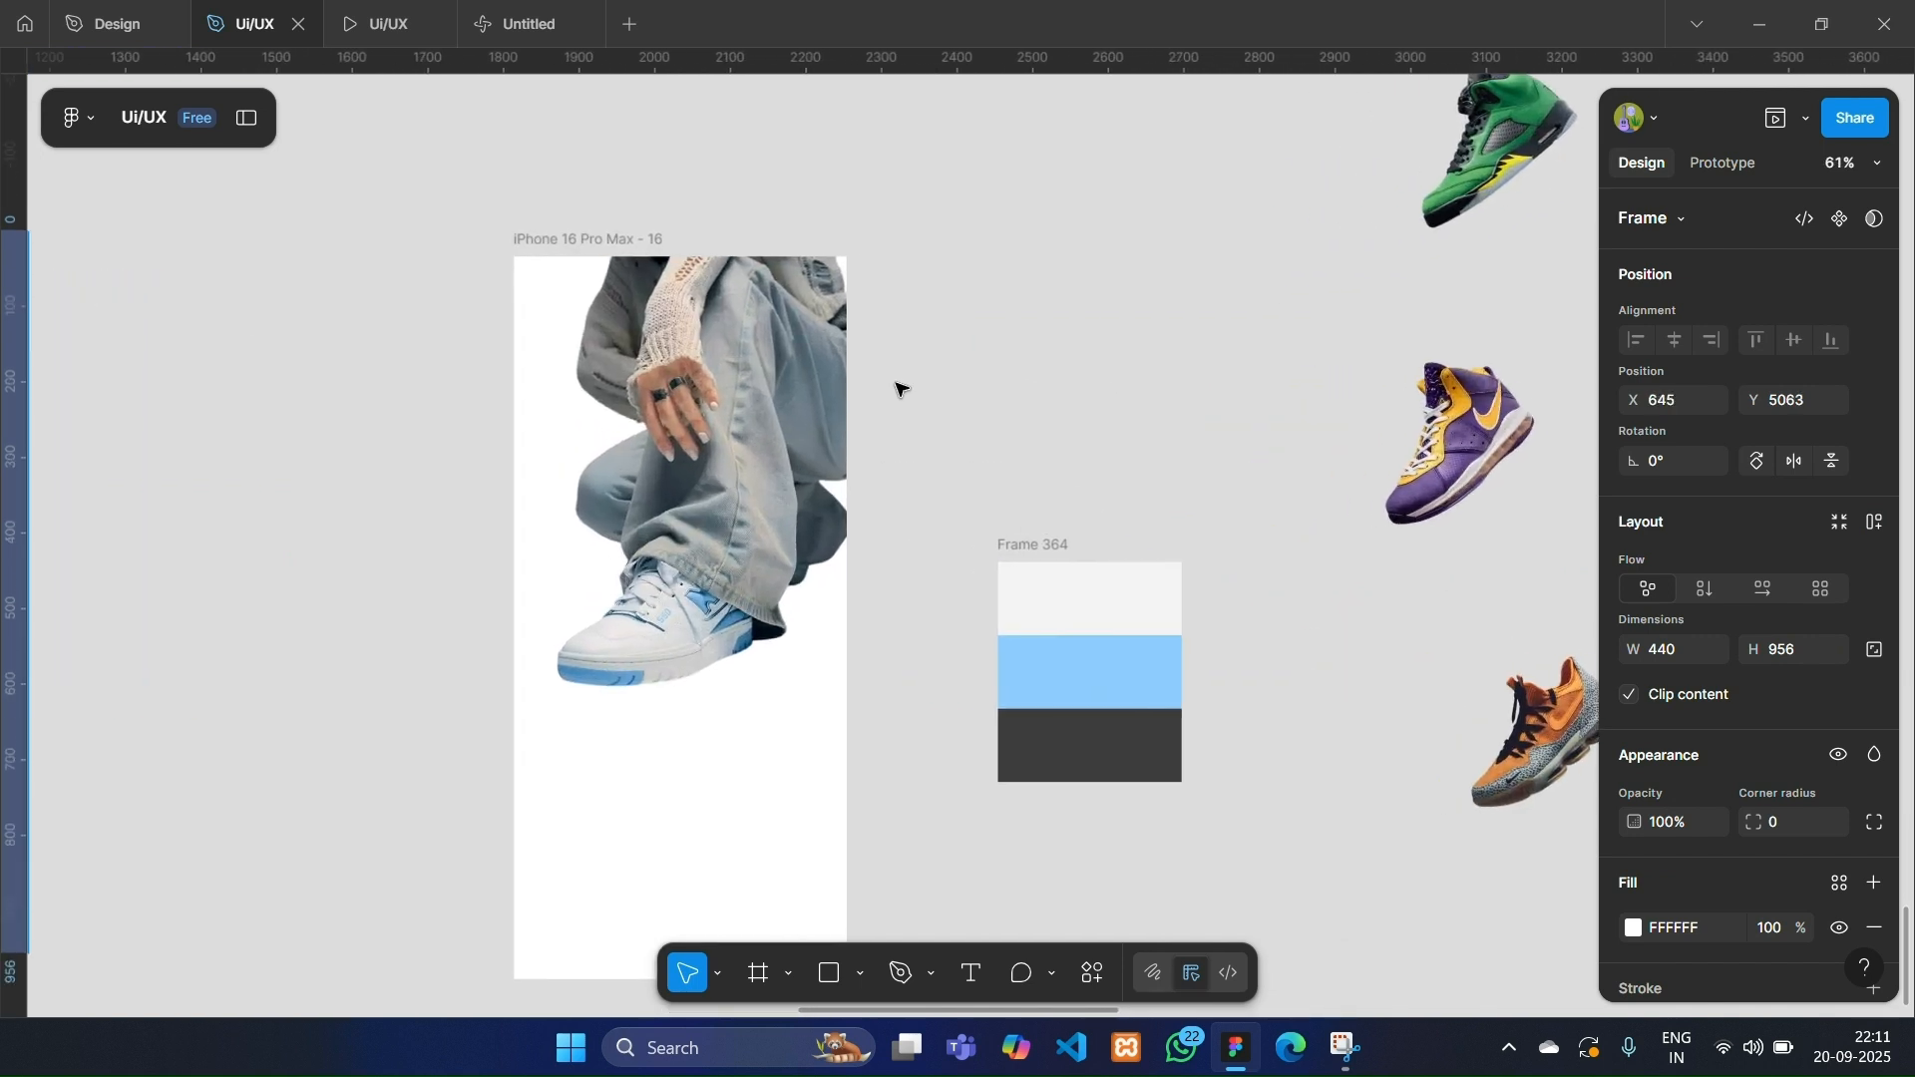
pyautogui.scroll(-2, 898, 391)
pyautogui.scroll(1, 898, 395)
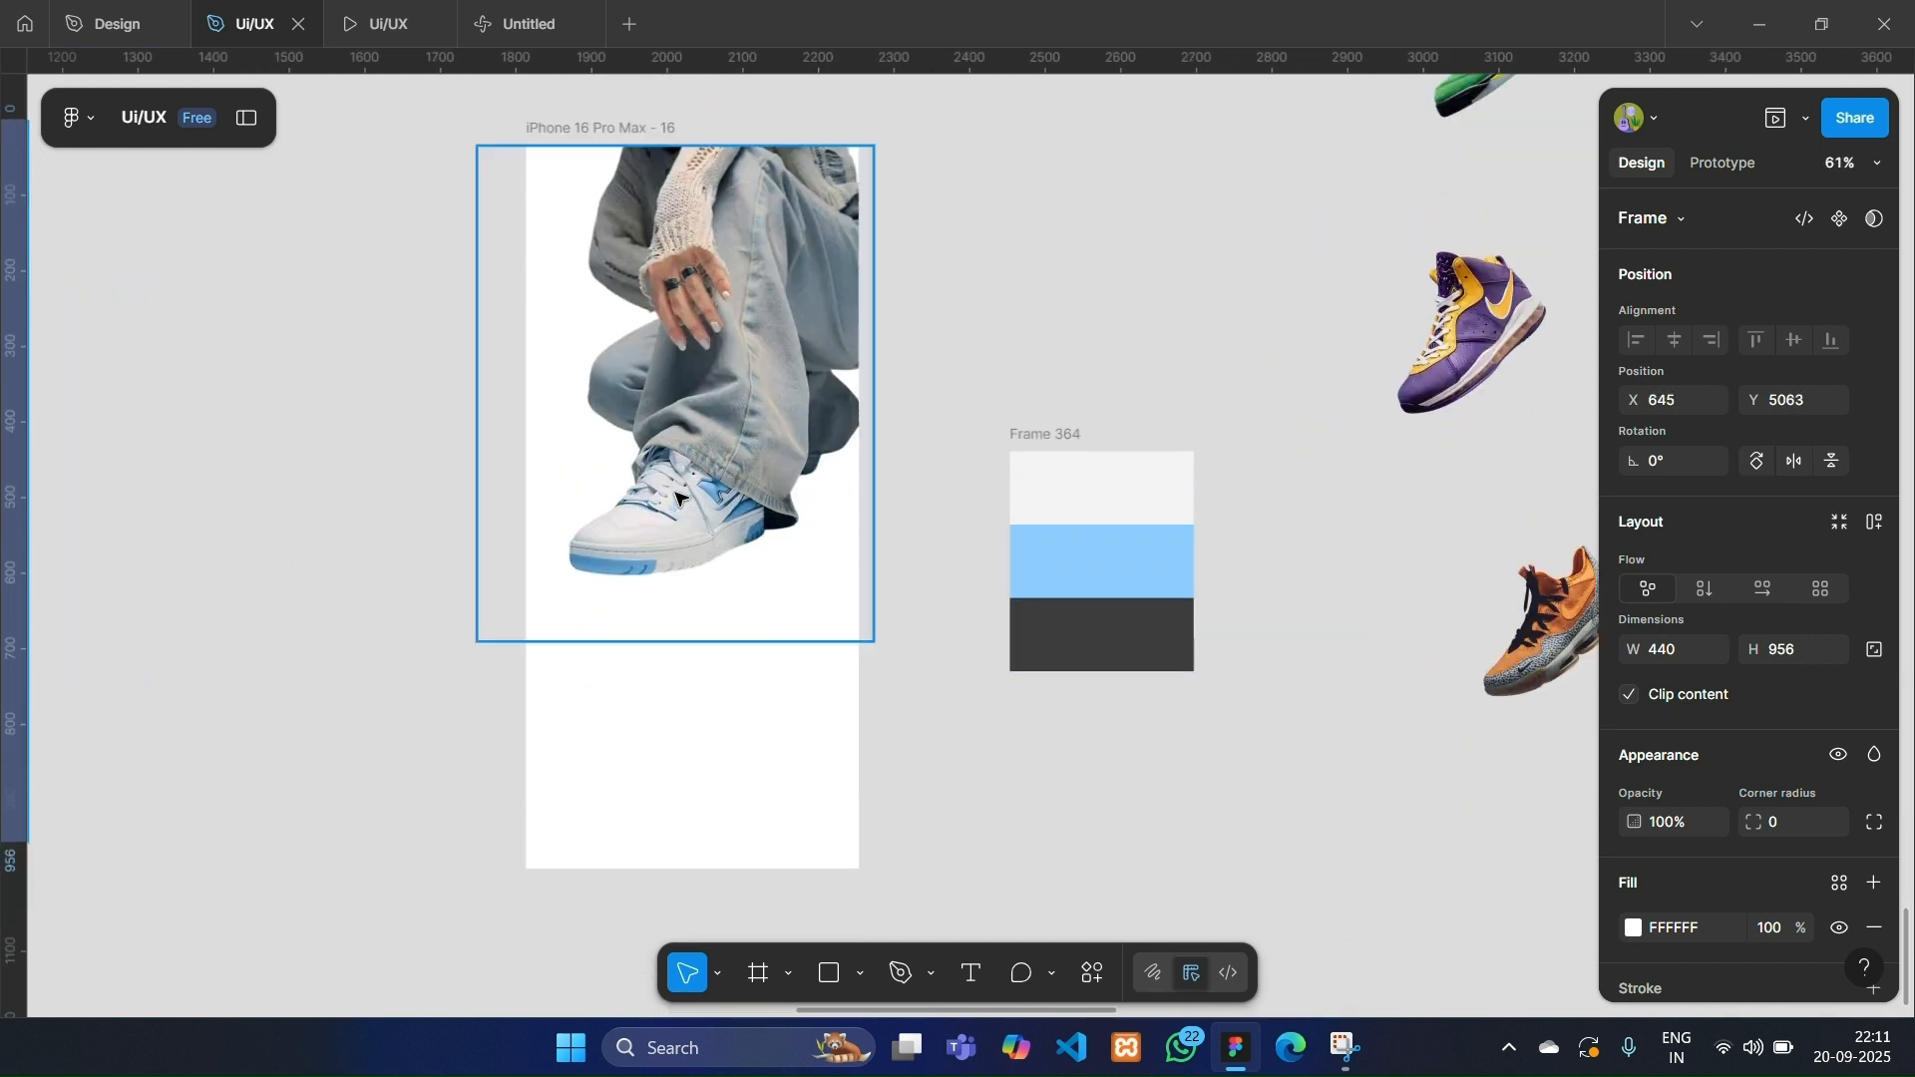
pyautogui.click(755, 469)
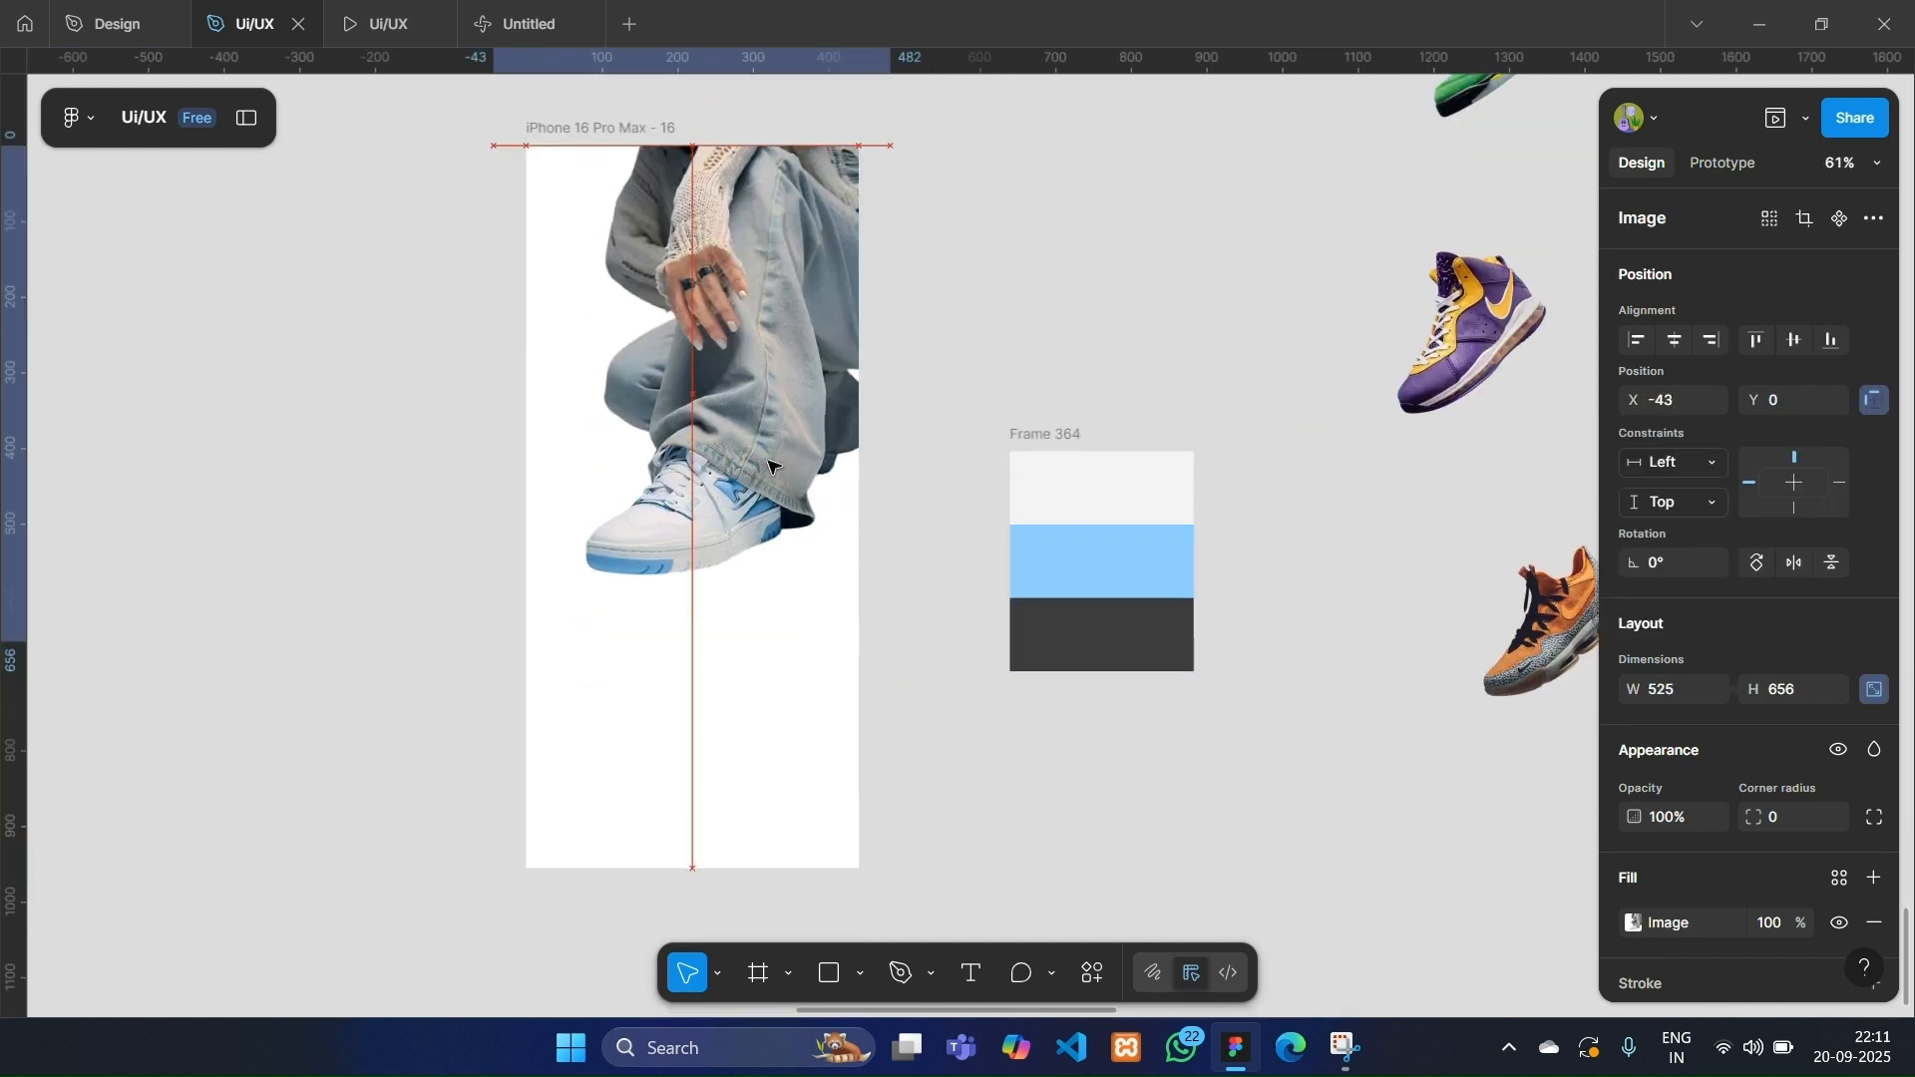
# Fill the phone frame behind the photo with the palette's light blue (8DCCFE).
pyautogui.click(606, 130)
pyautogui.click(1636, 929)
pyautogui.click(1334, 750)
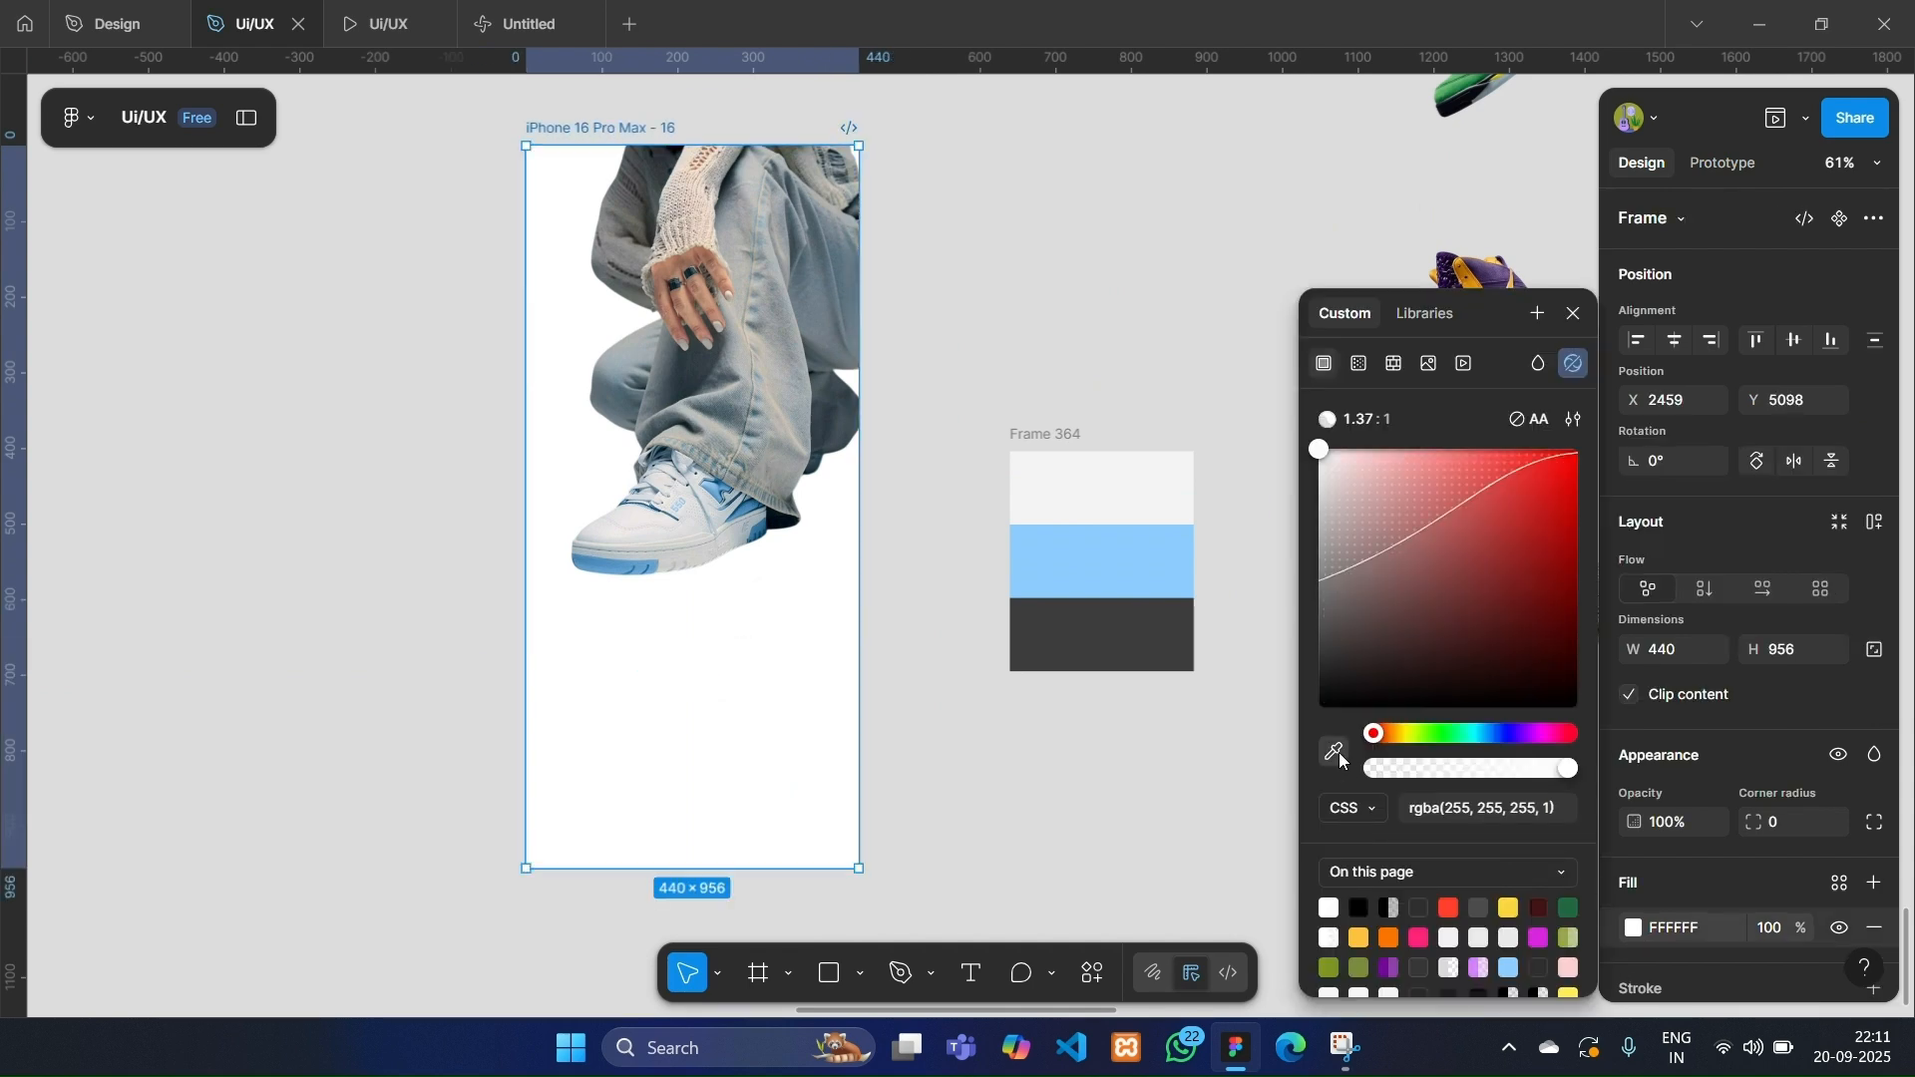
pyautogui.click(1125, 542)
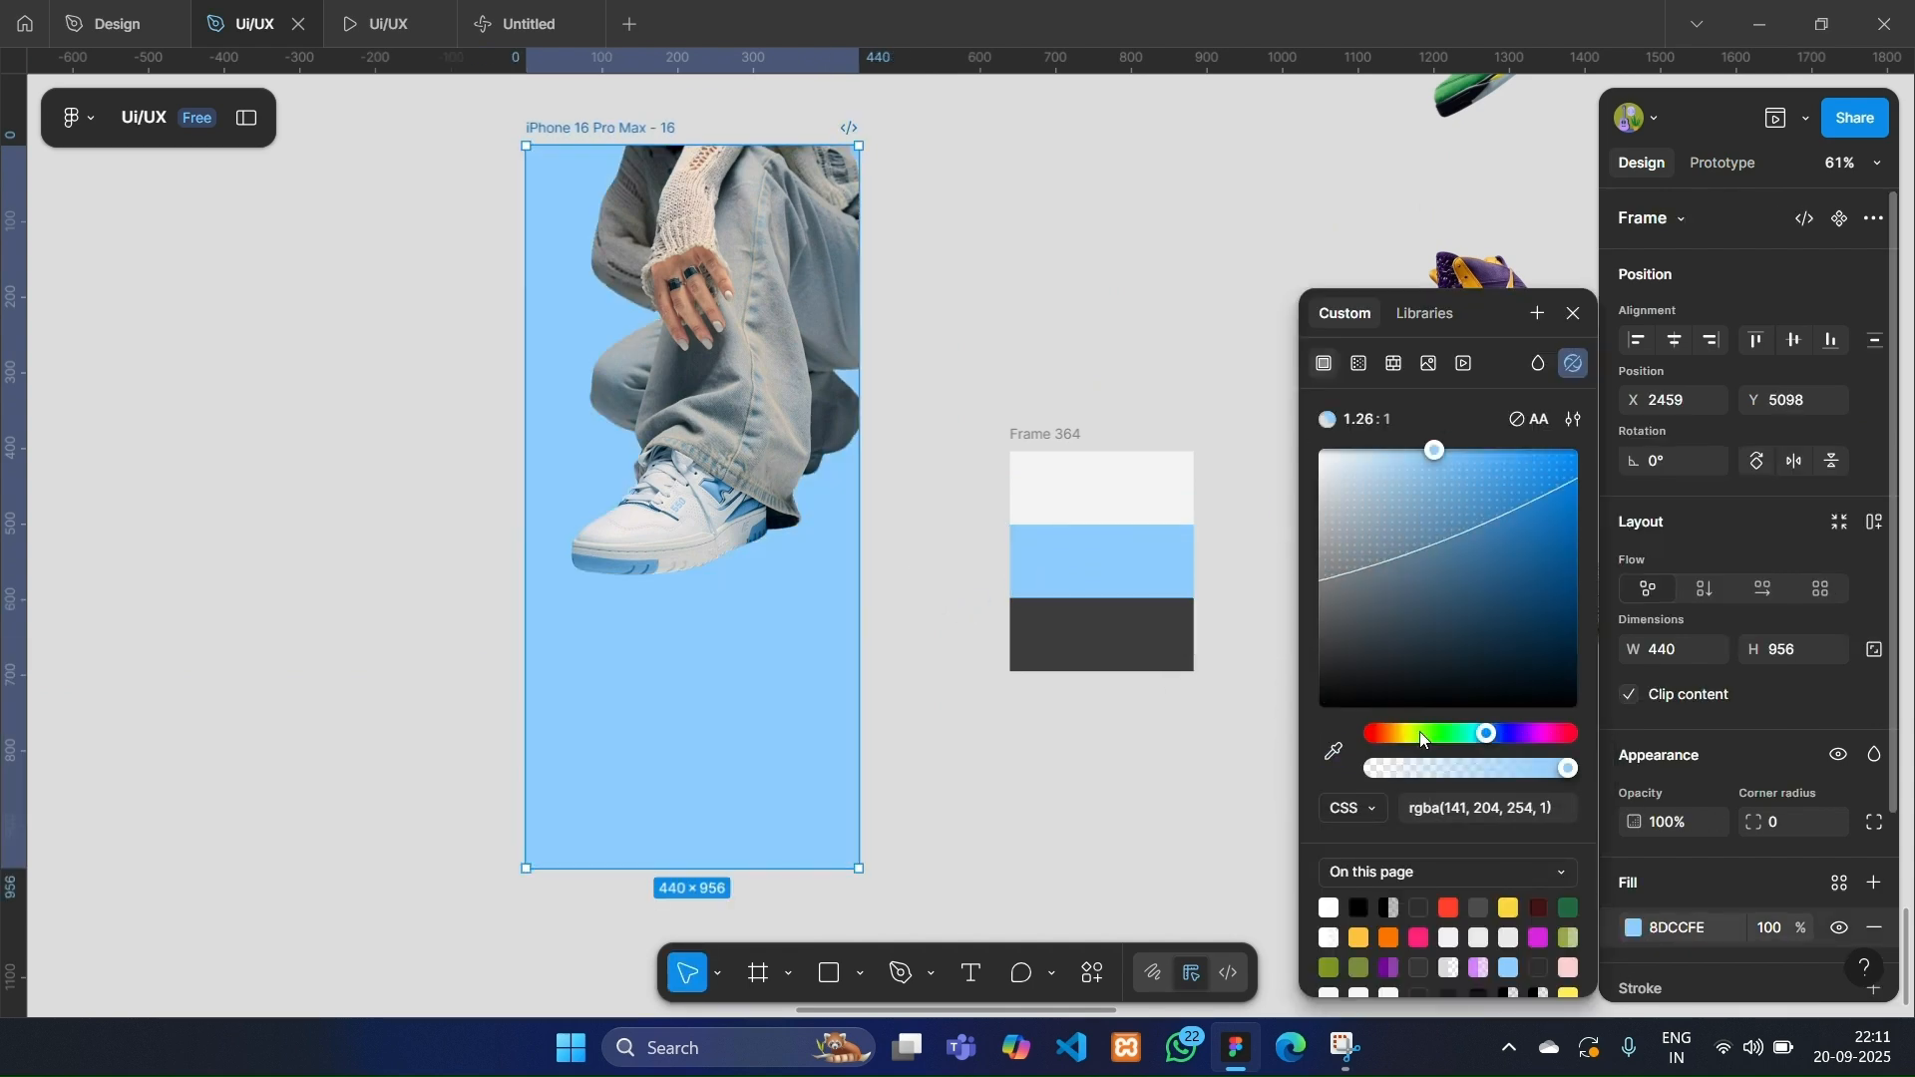
# Add a drop shadow to the sneaker photo with a Y offset of 13 and a blur of about 22.2.
pyautogui.click(648, 429)
pyautogui.scroll(-3, 1660, 708)
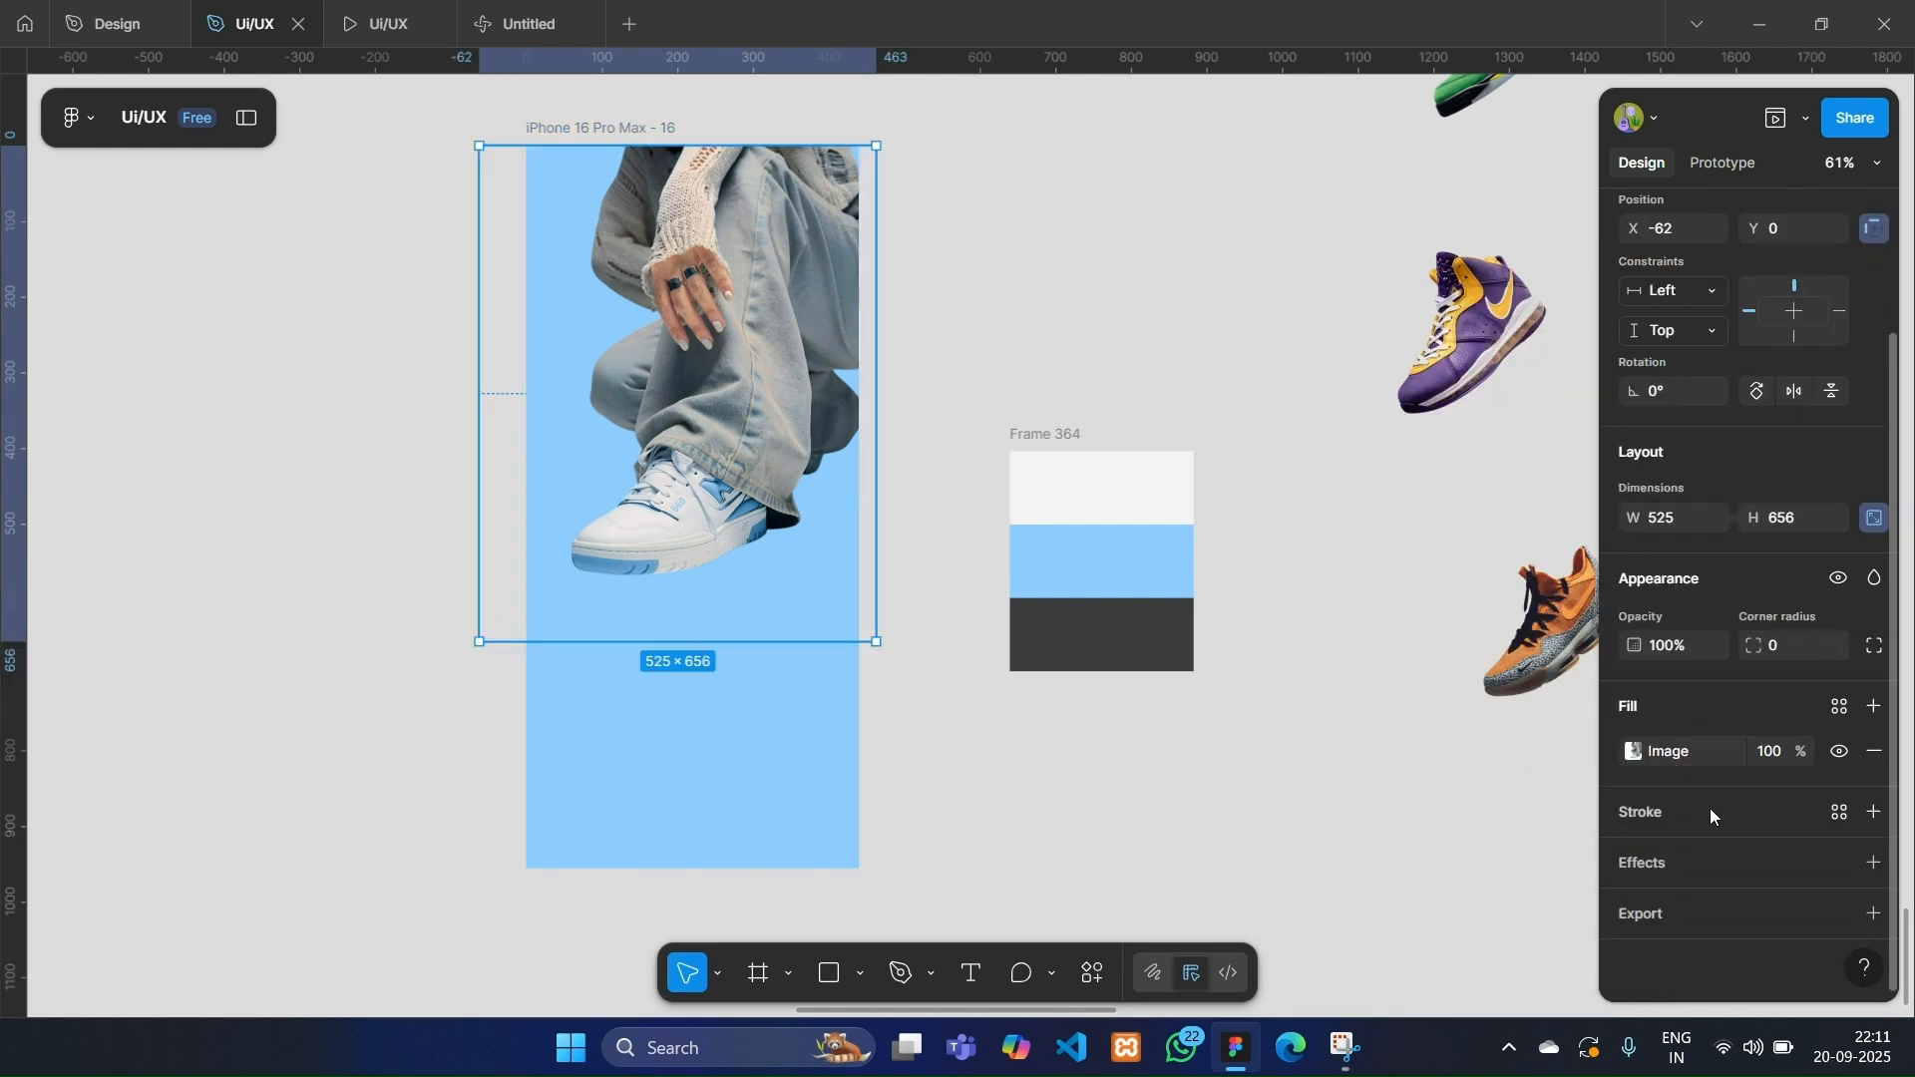
pyautogui.click(1714, 864)
pyautogui.moveTo(1424, 782); pyautogui.dragTo(1459, 827)
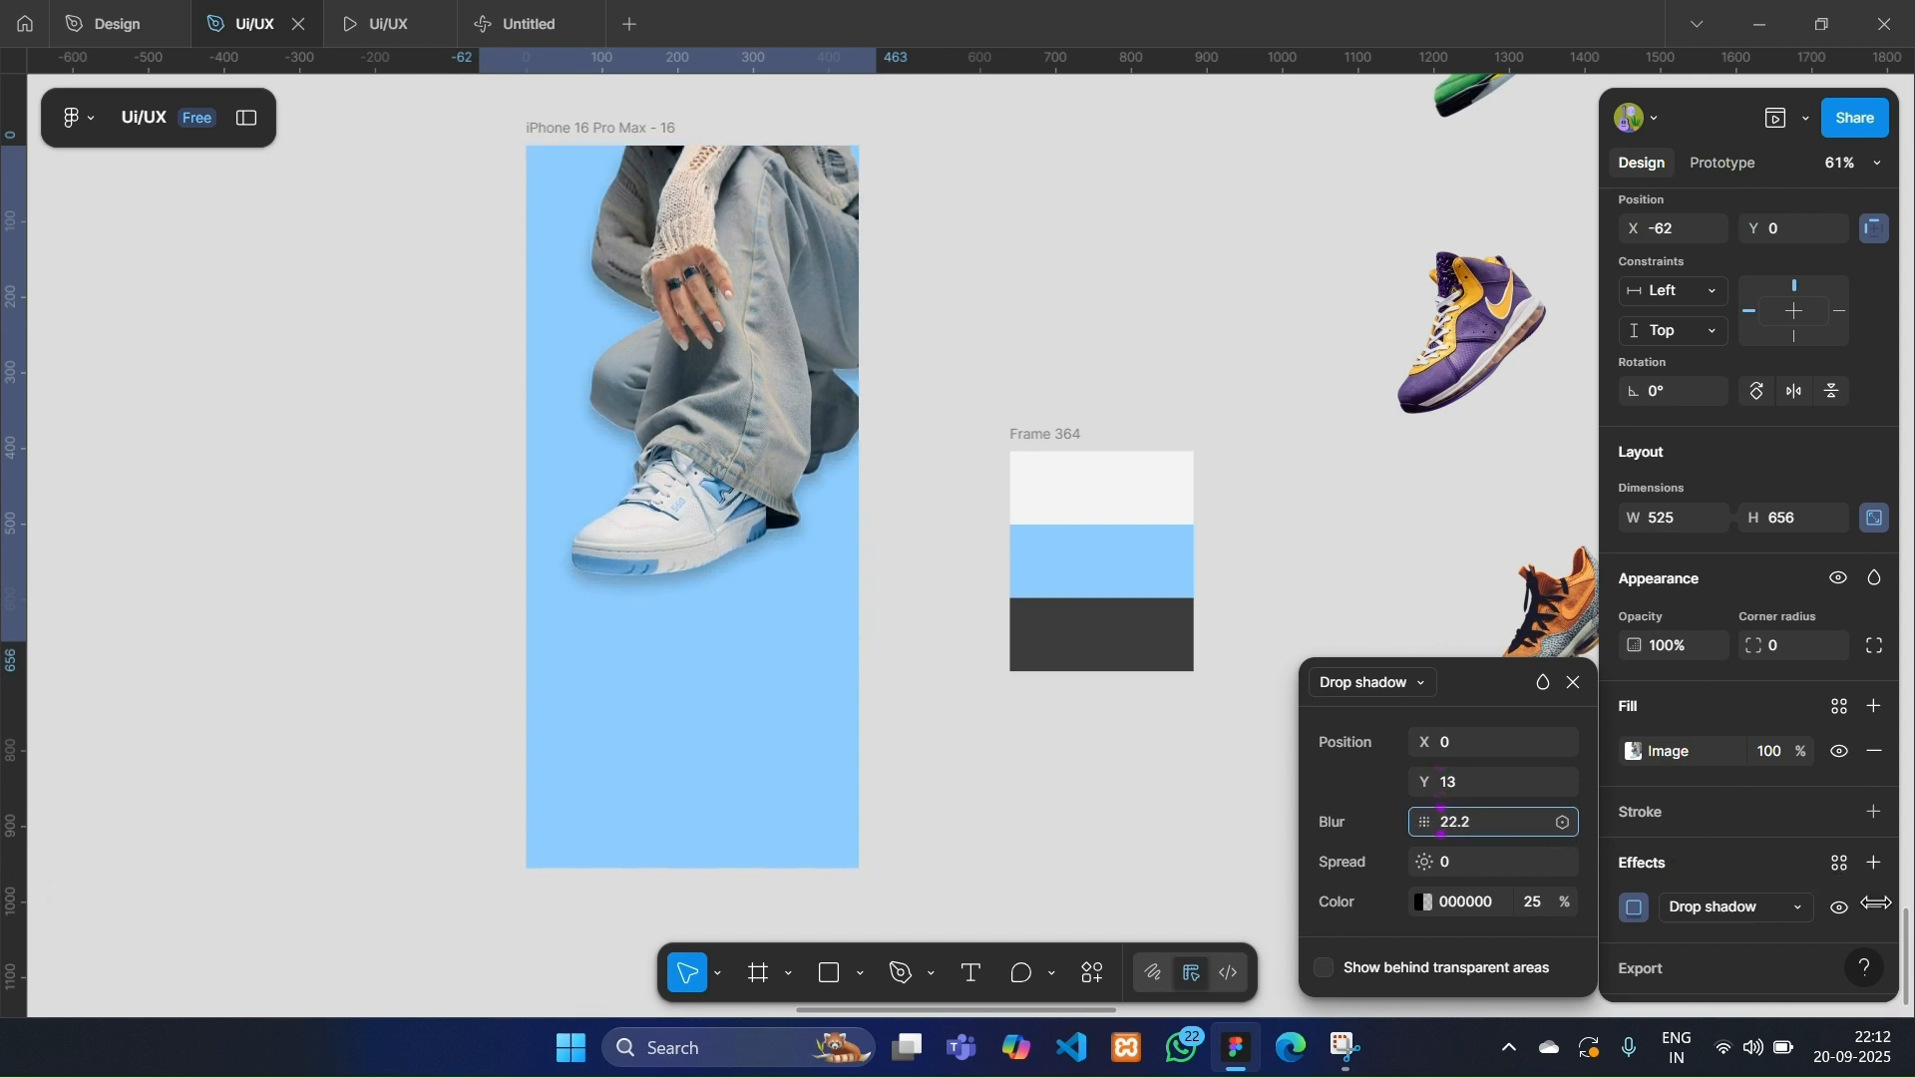
pyautogui.click(1094, 834)
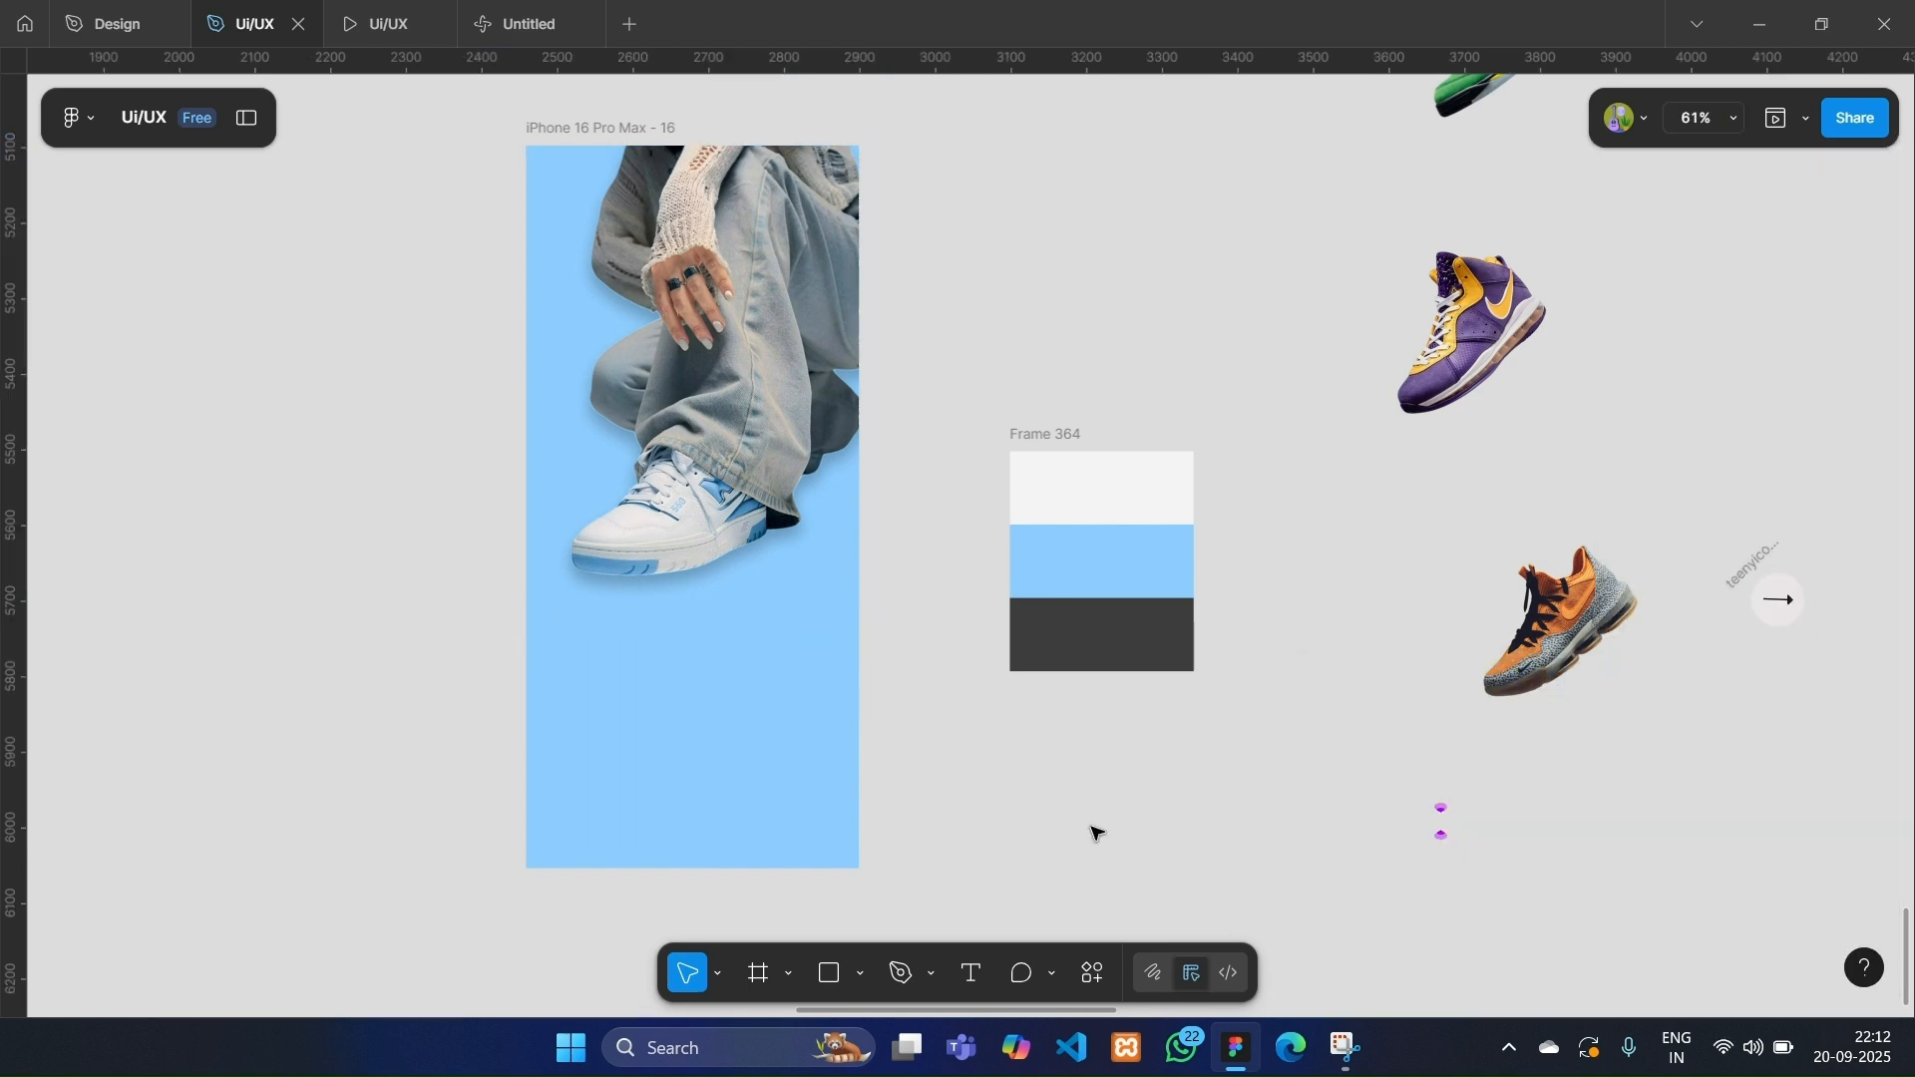
# Add the two-line text "Follow latest shoes trends" below the sneaker in the blue phone frame.
pyautogui.scroll(1, 1097, 833)
pyautogui.scroll(-1, 1097, 834)
pyautogui.click(974, 977)
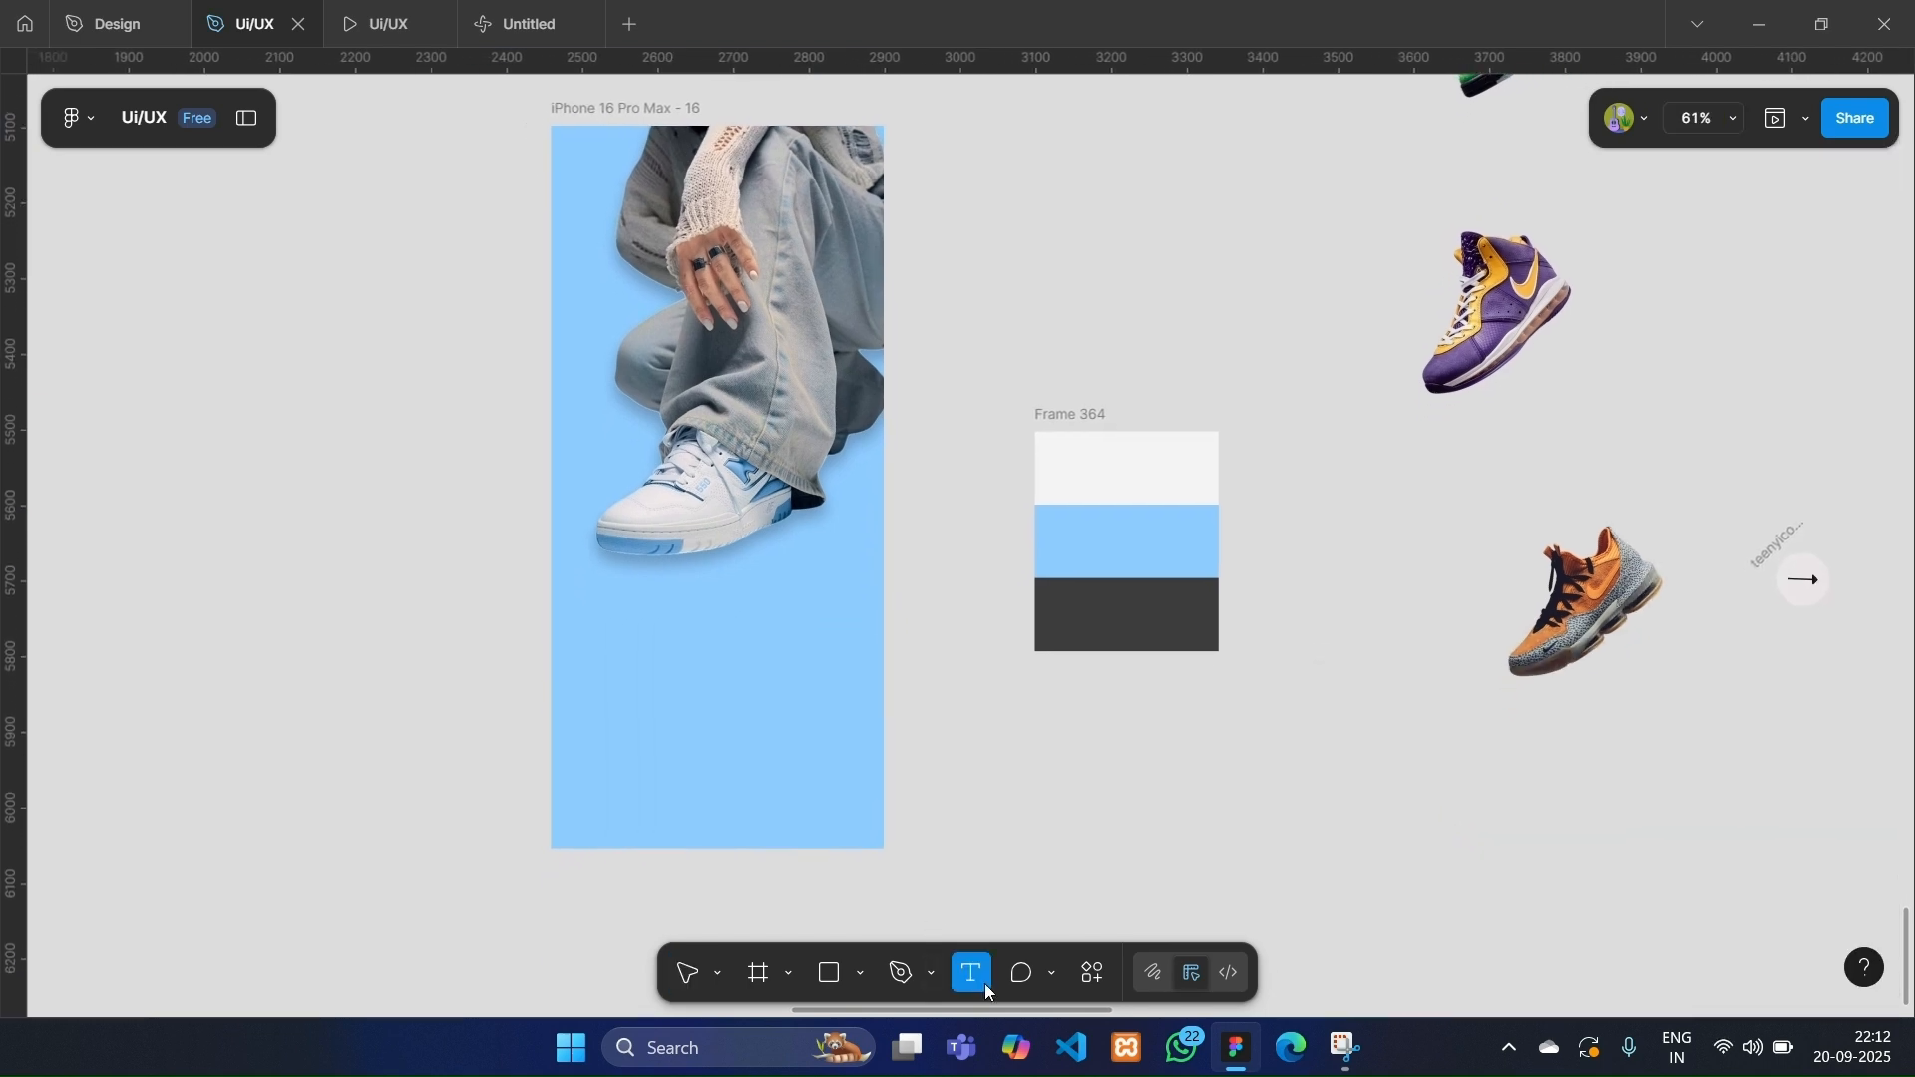
pyautogui.click(611, 698)
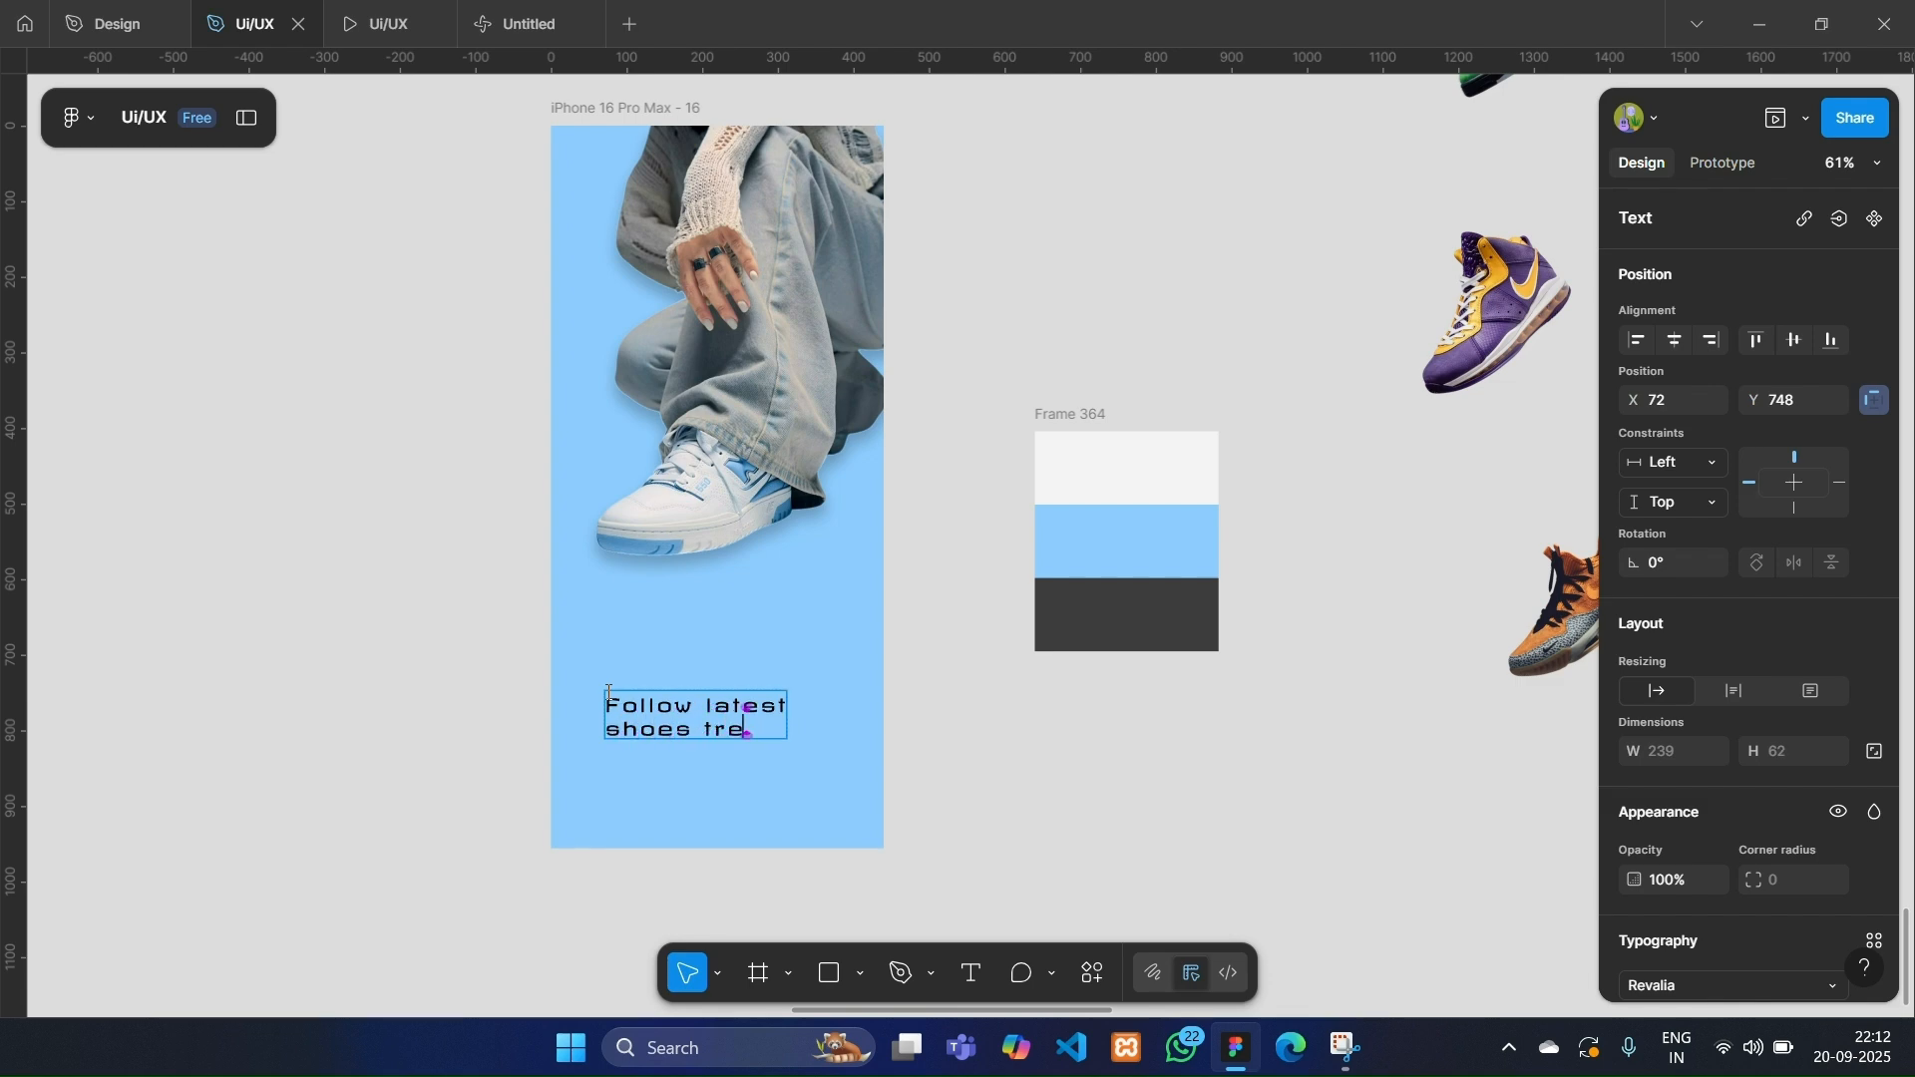
pyautogui.press('Escape')
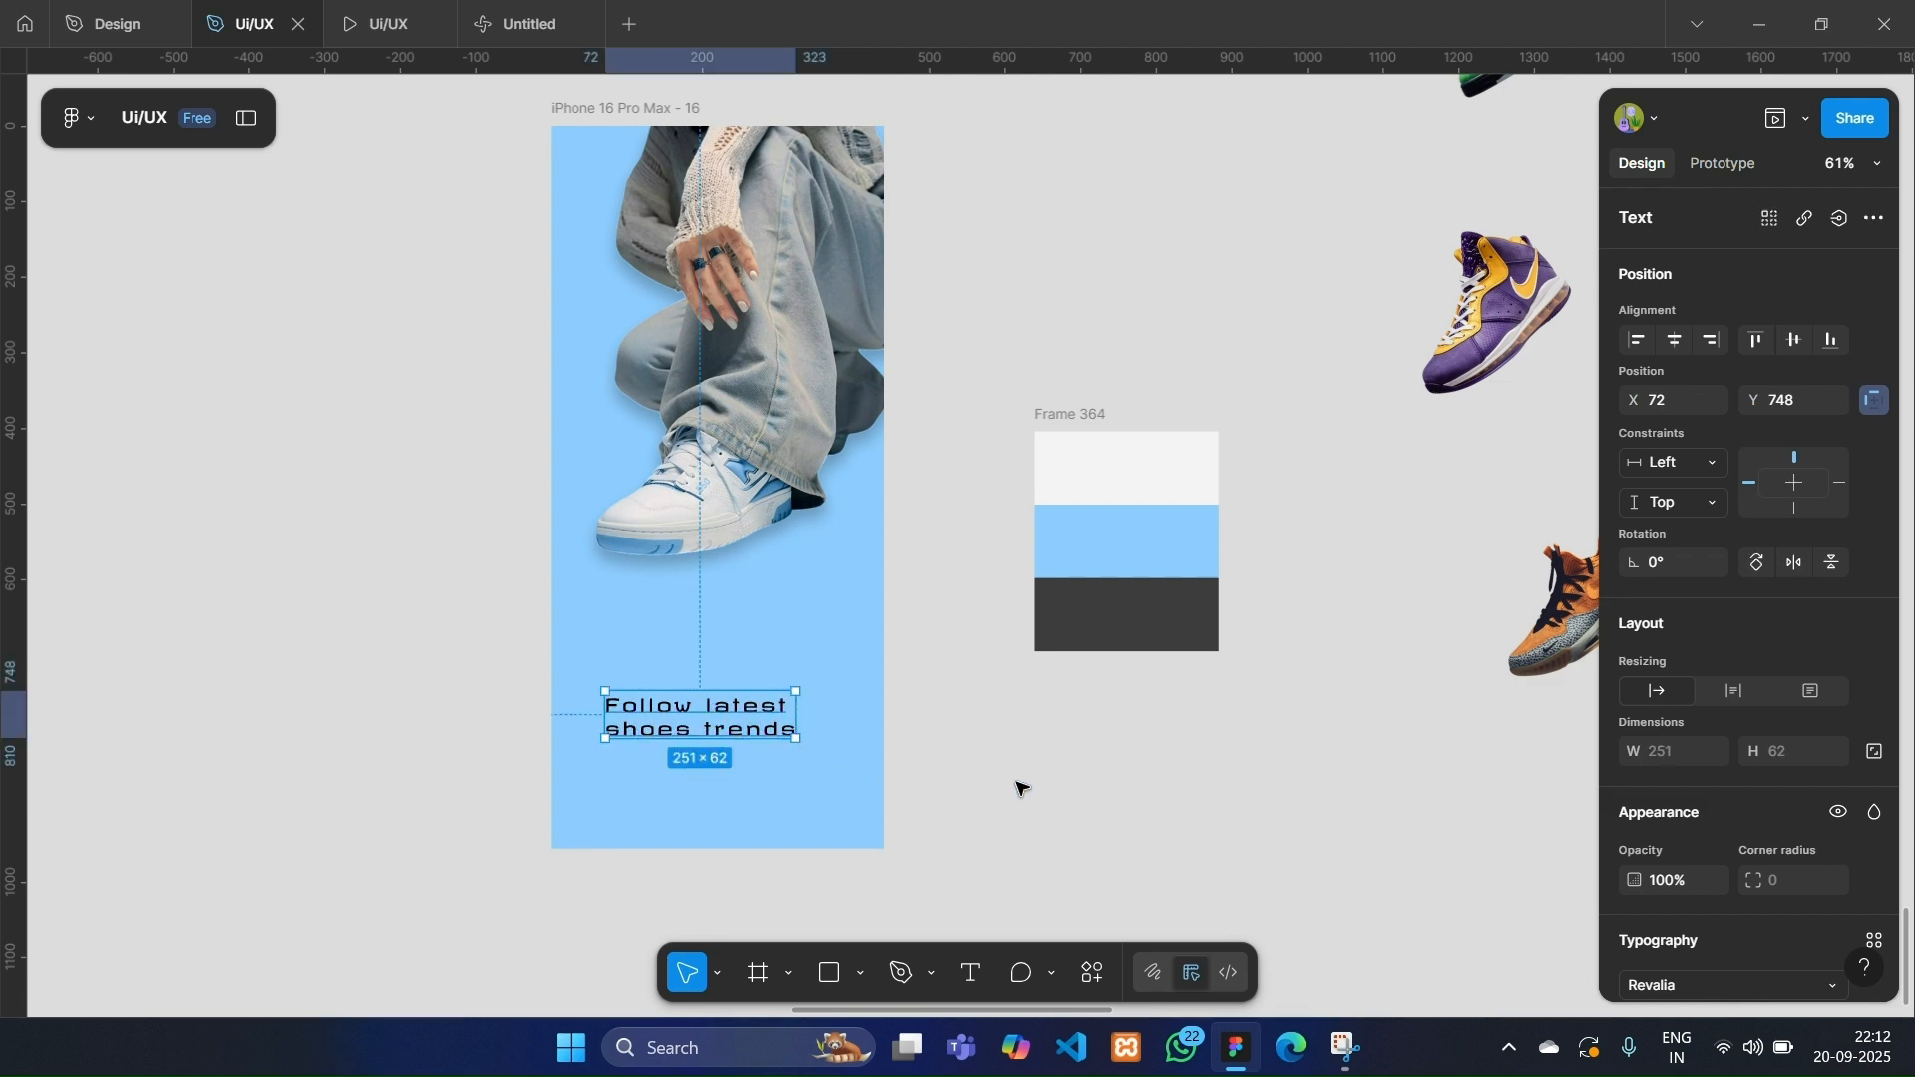
pyautogui.scroll(-3, 1883, 882)
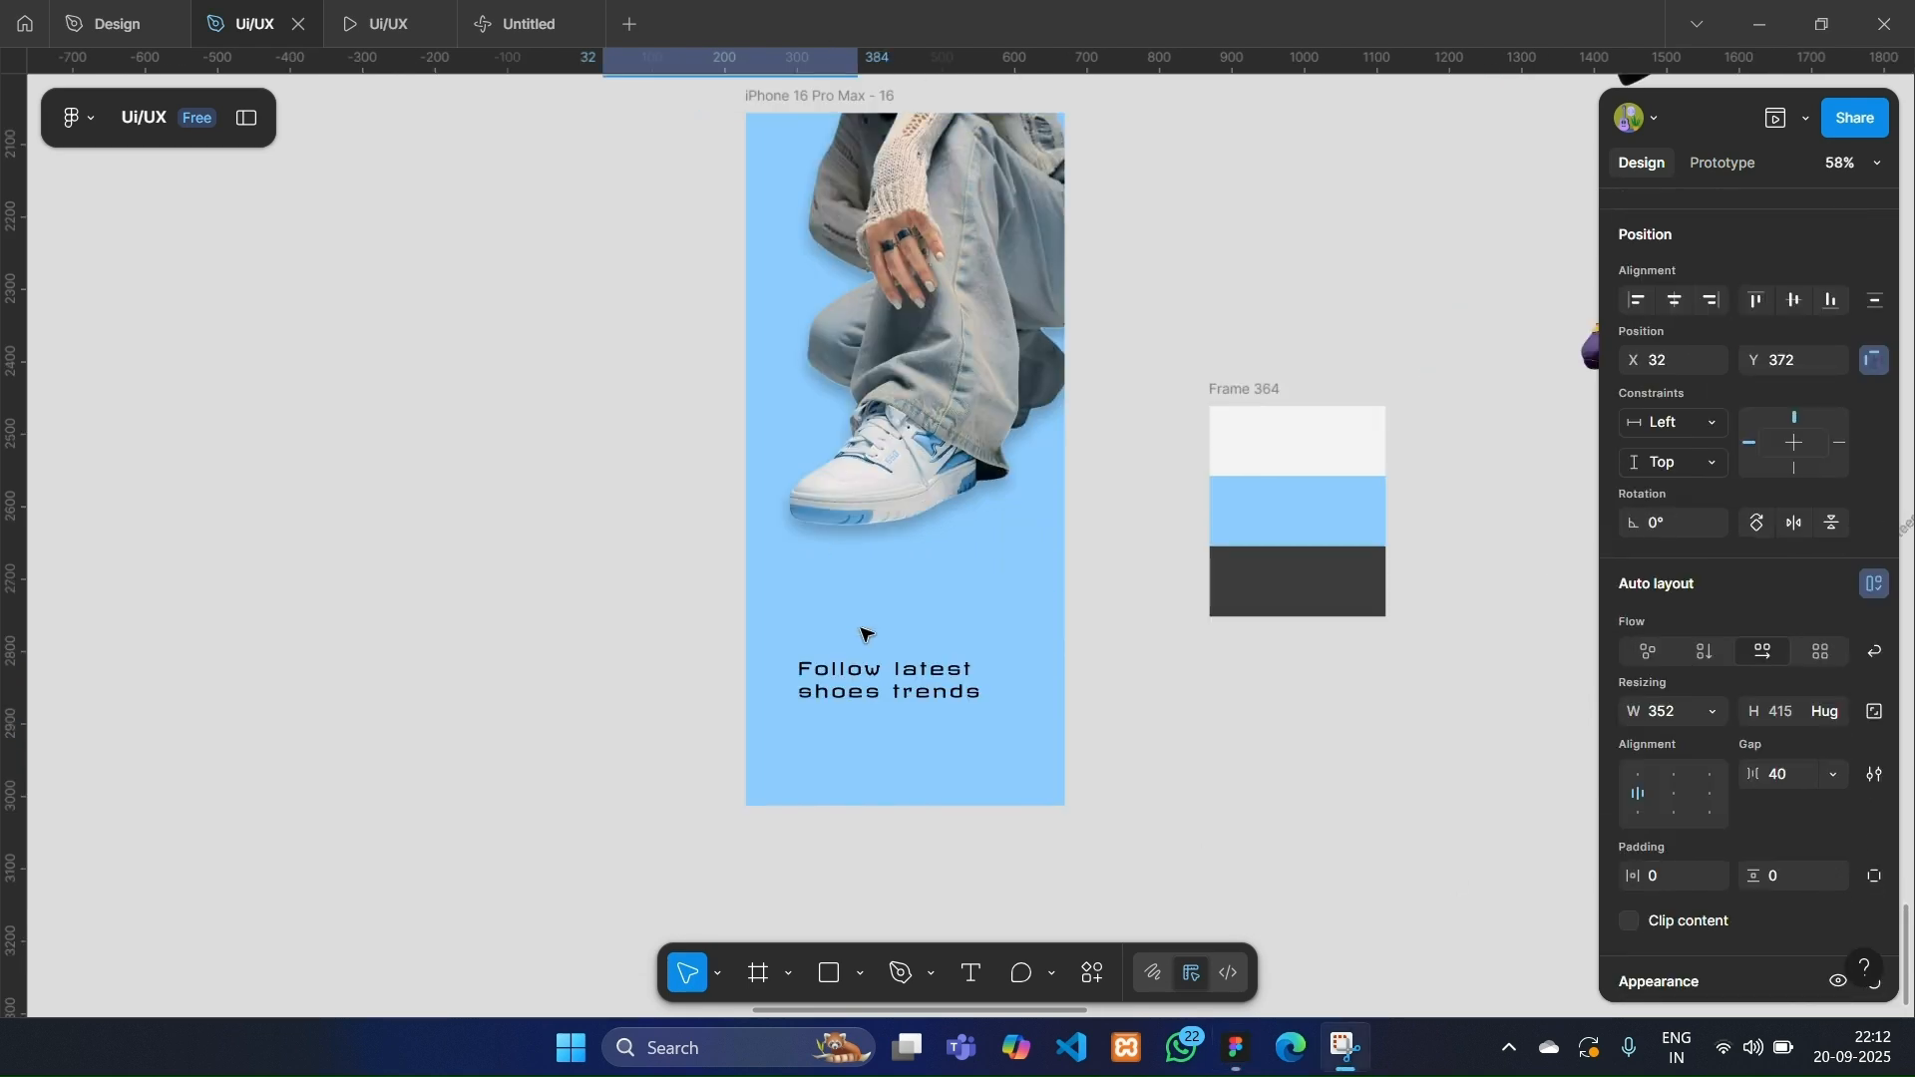
pyautogui.click(875, 673)
pyautogui.click(1701, 947)
pyautogui.write('codd')
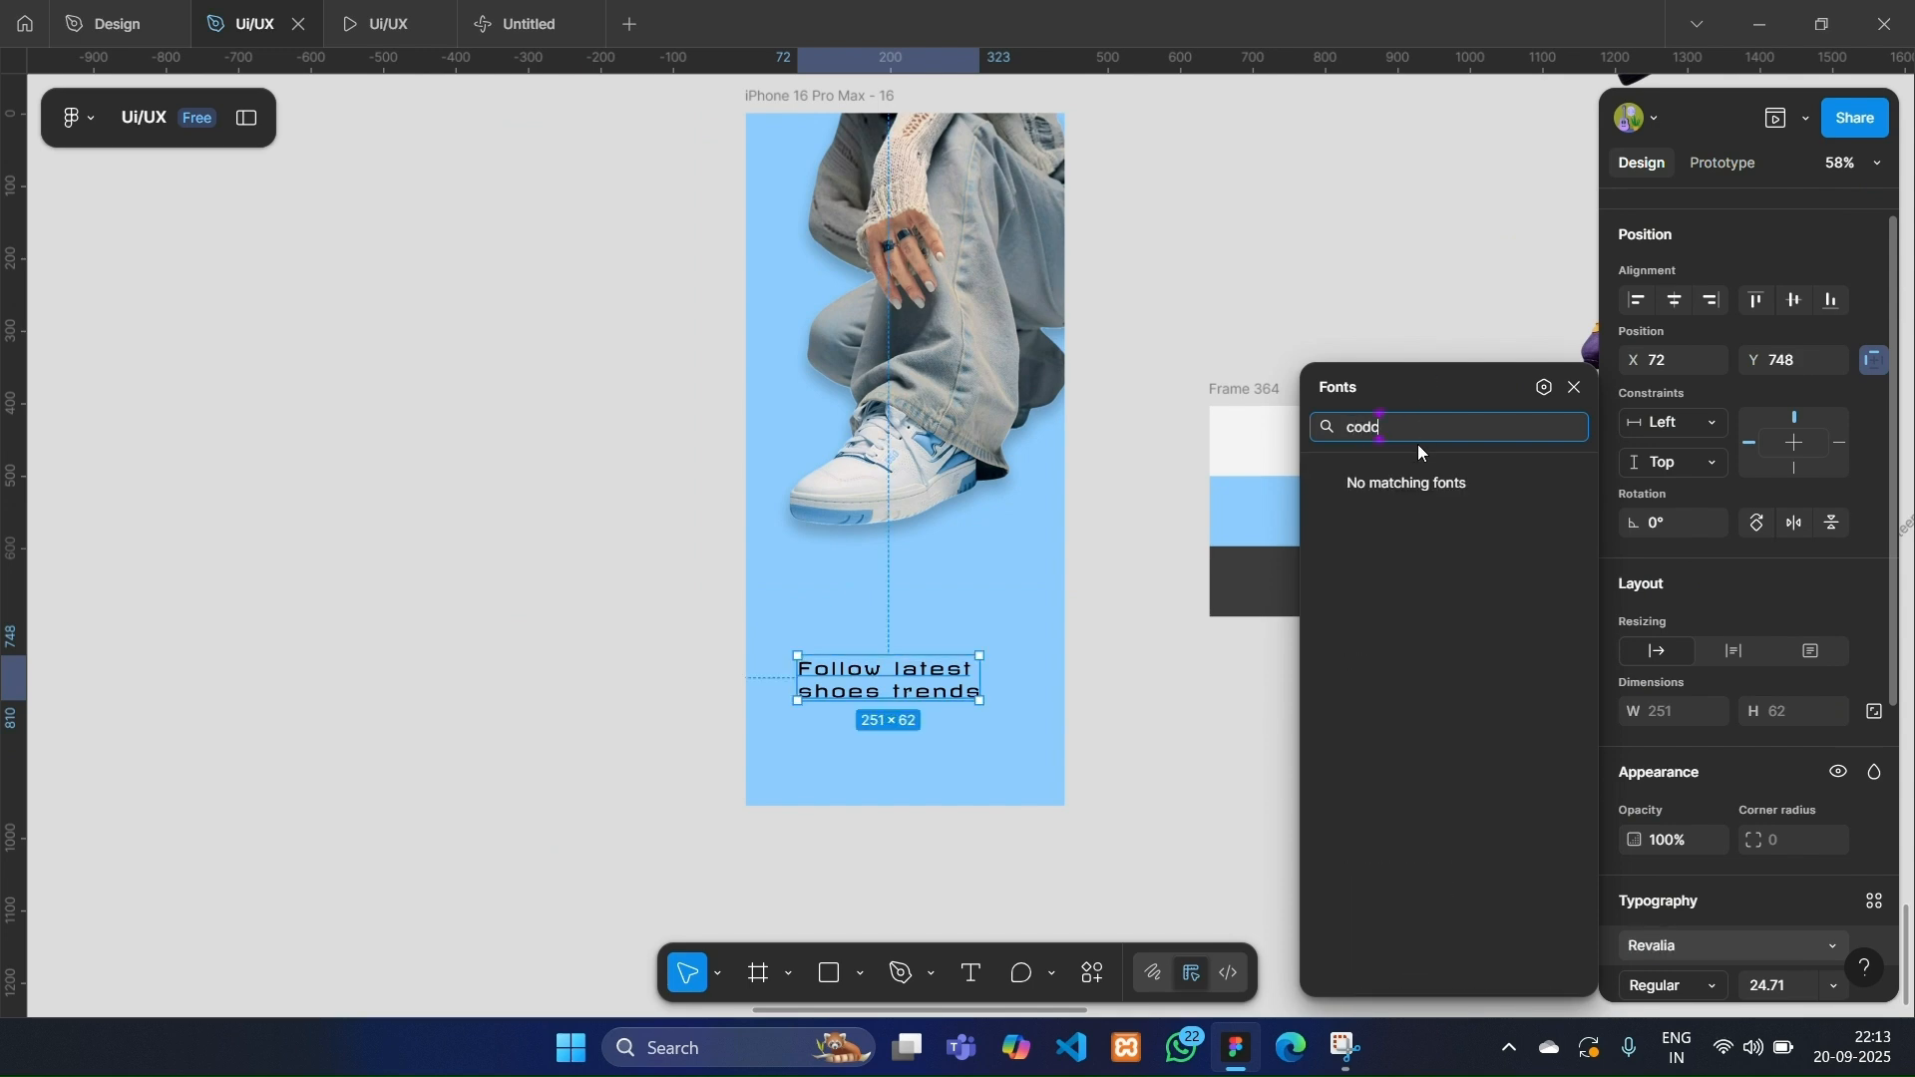
pyautogui.press('BackSpace')
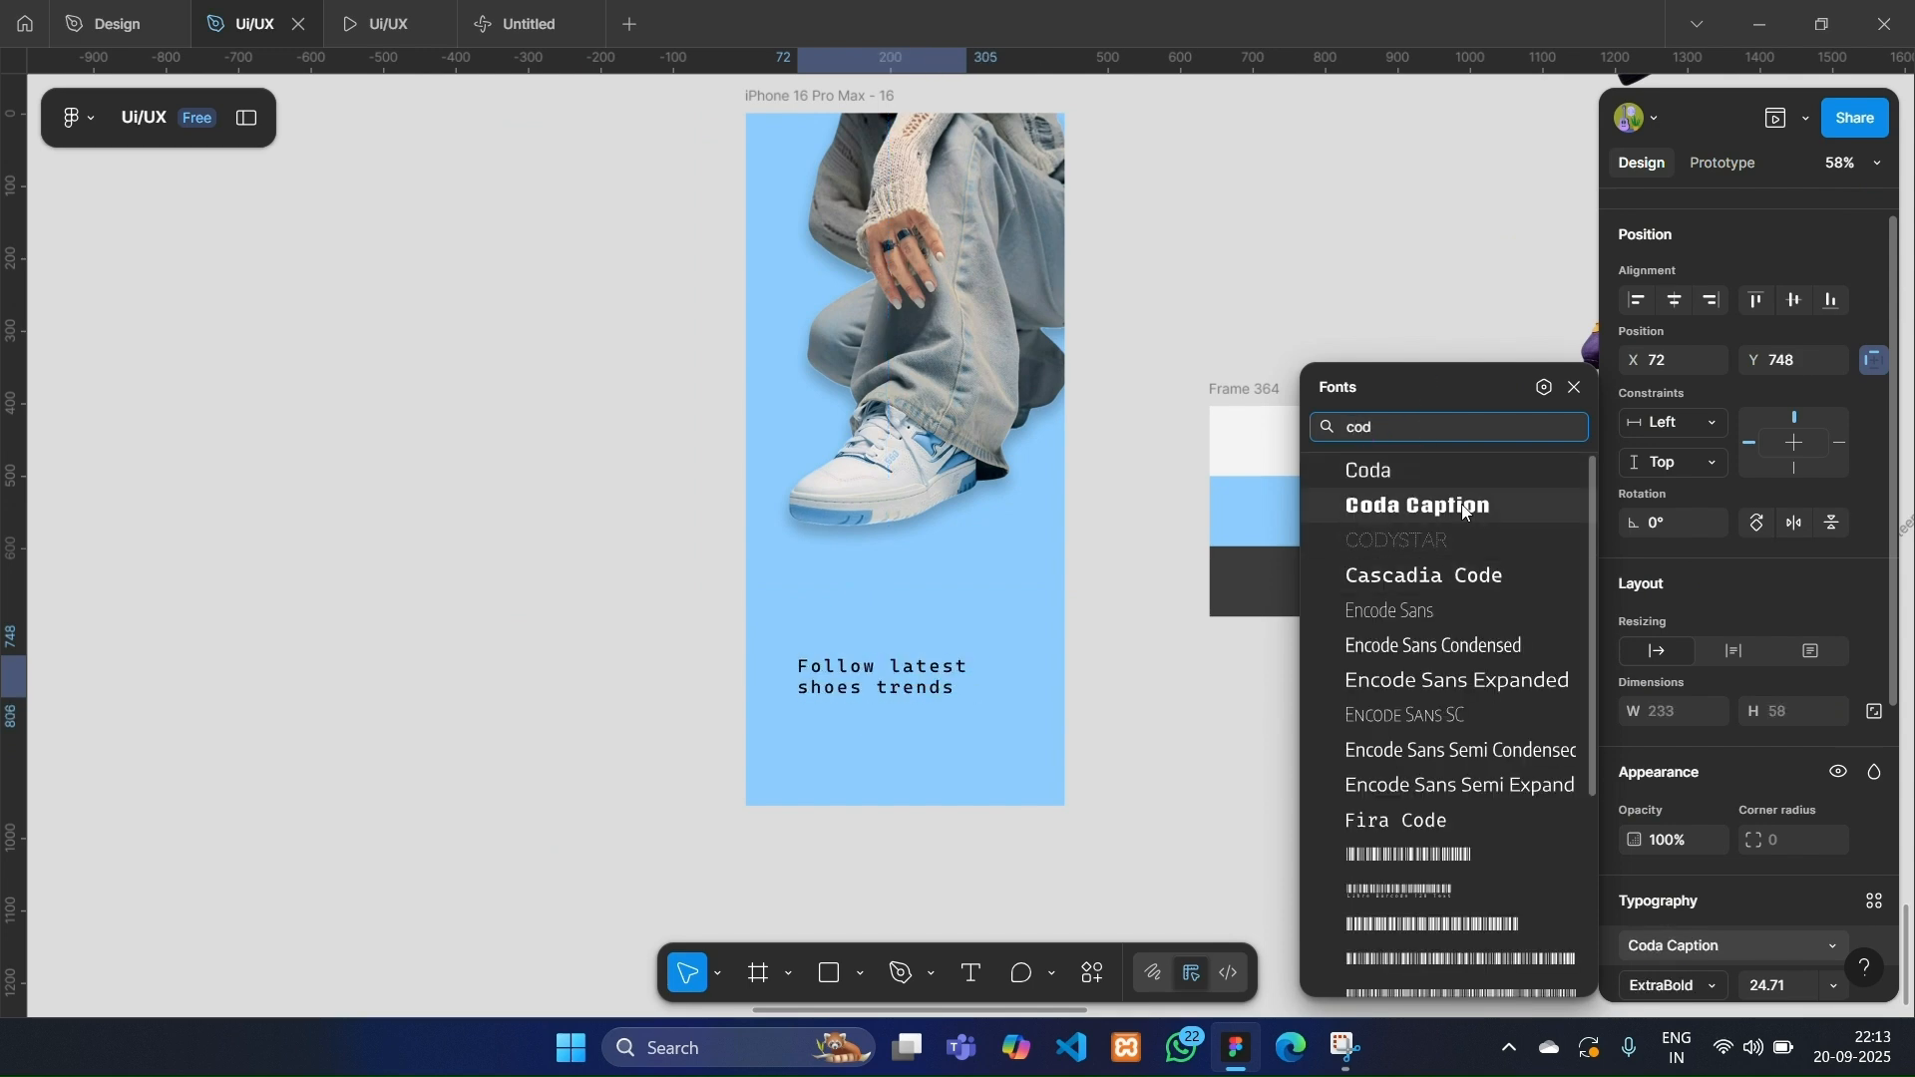
pyautogui.press('BackSpace')
pyautogui.scroll(-5, 1500, 660)
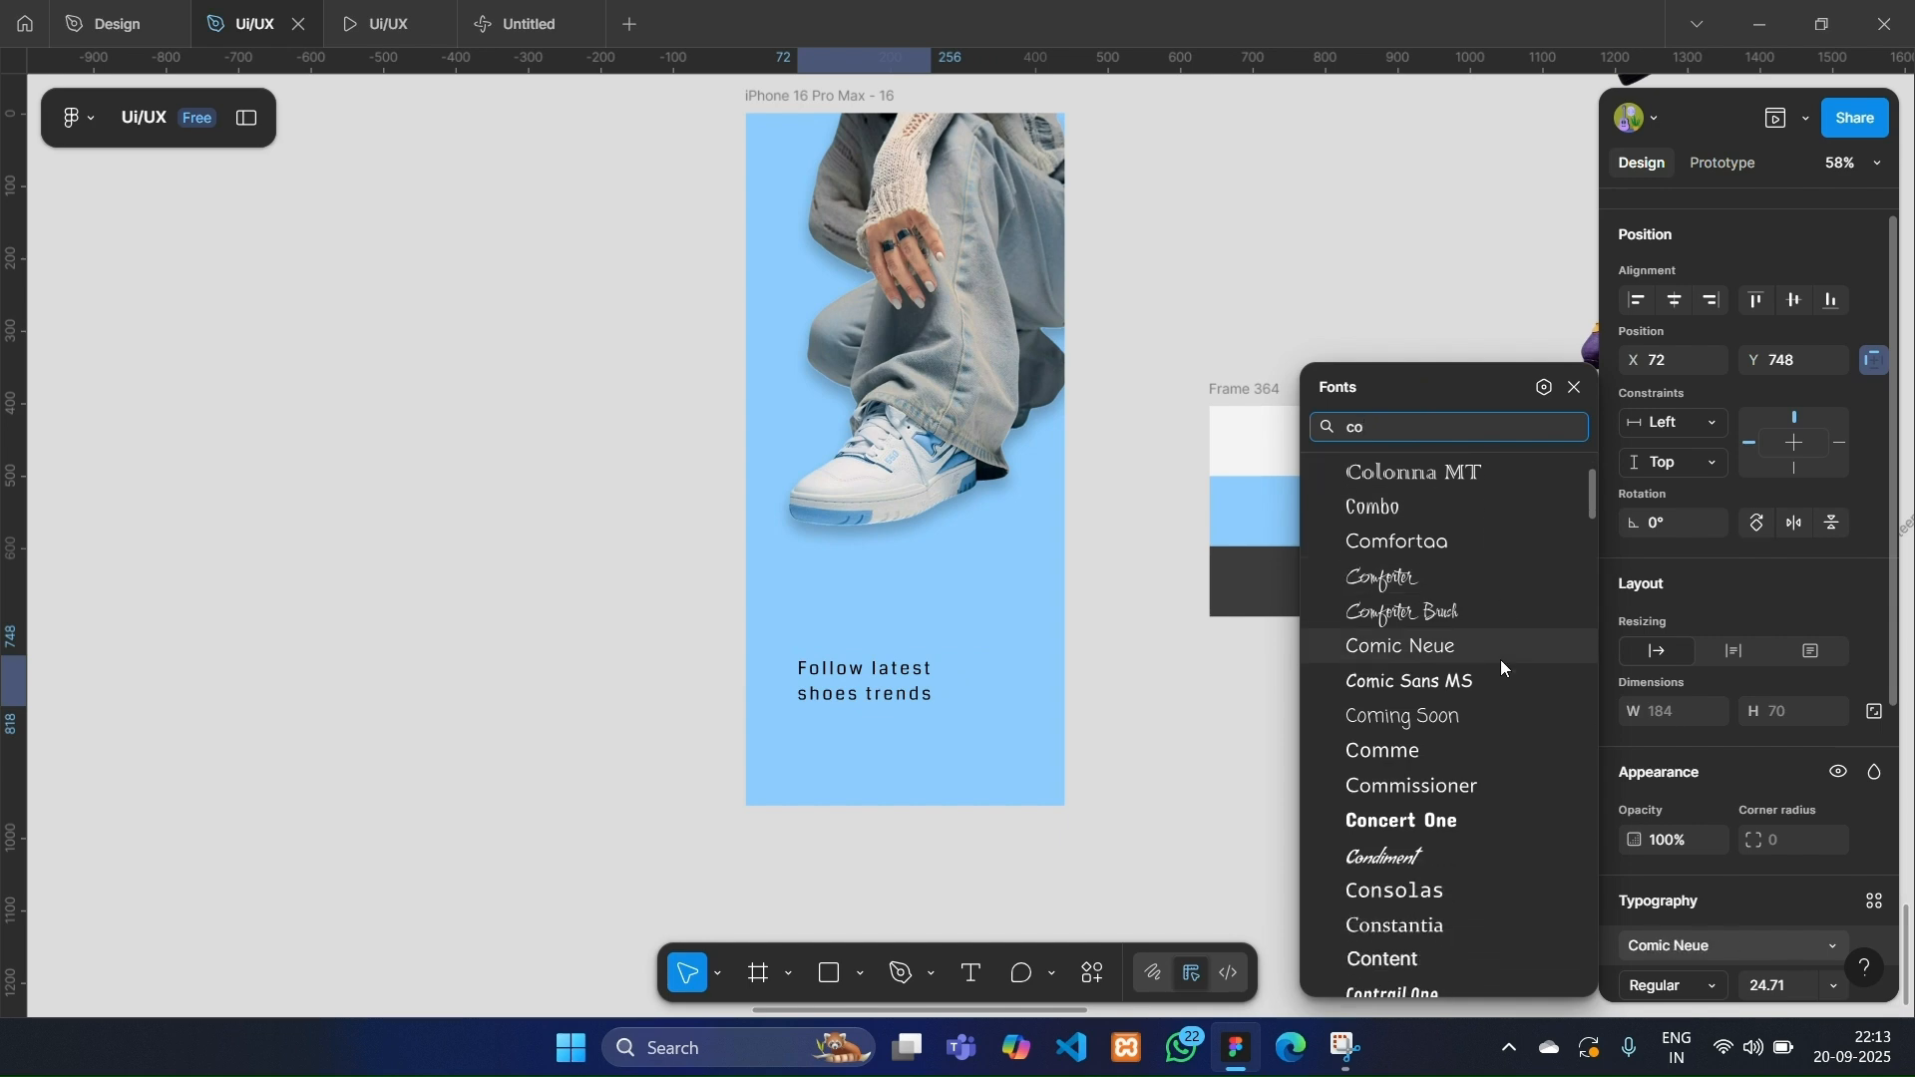
pyautogui.scroll(-1, 1500, 660)
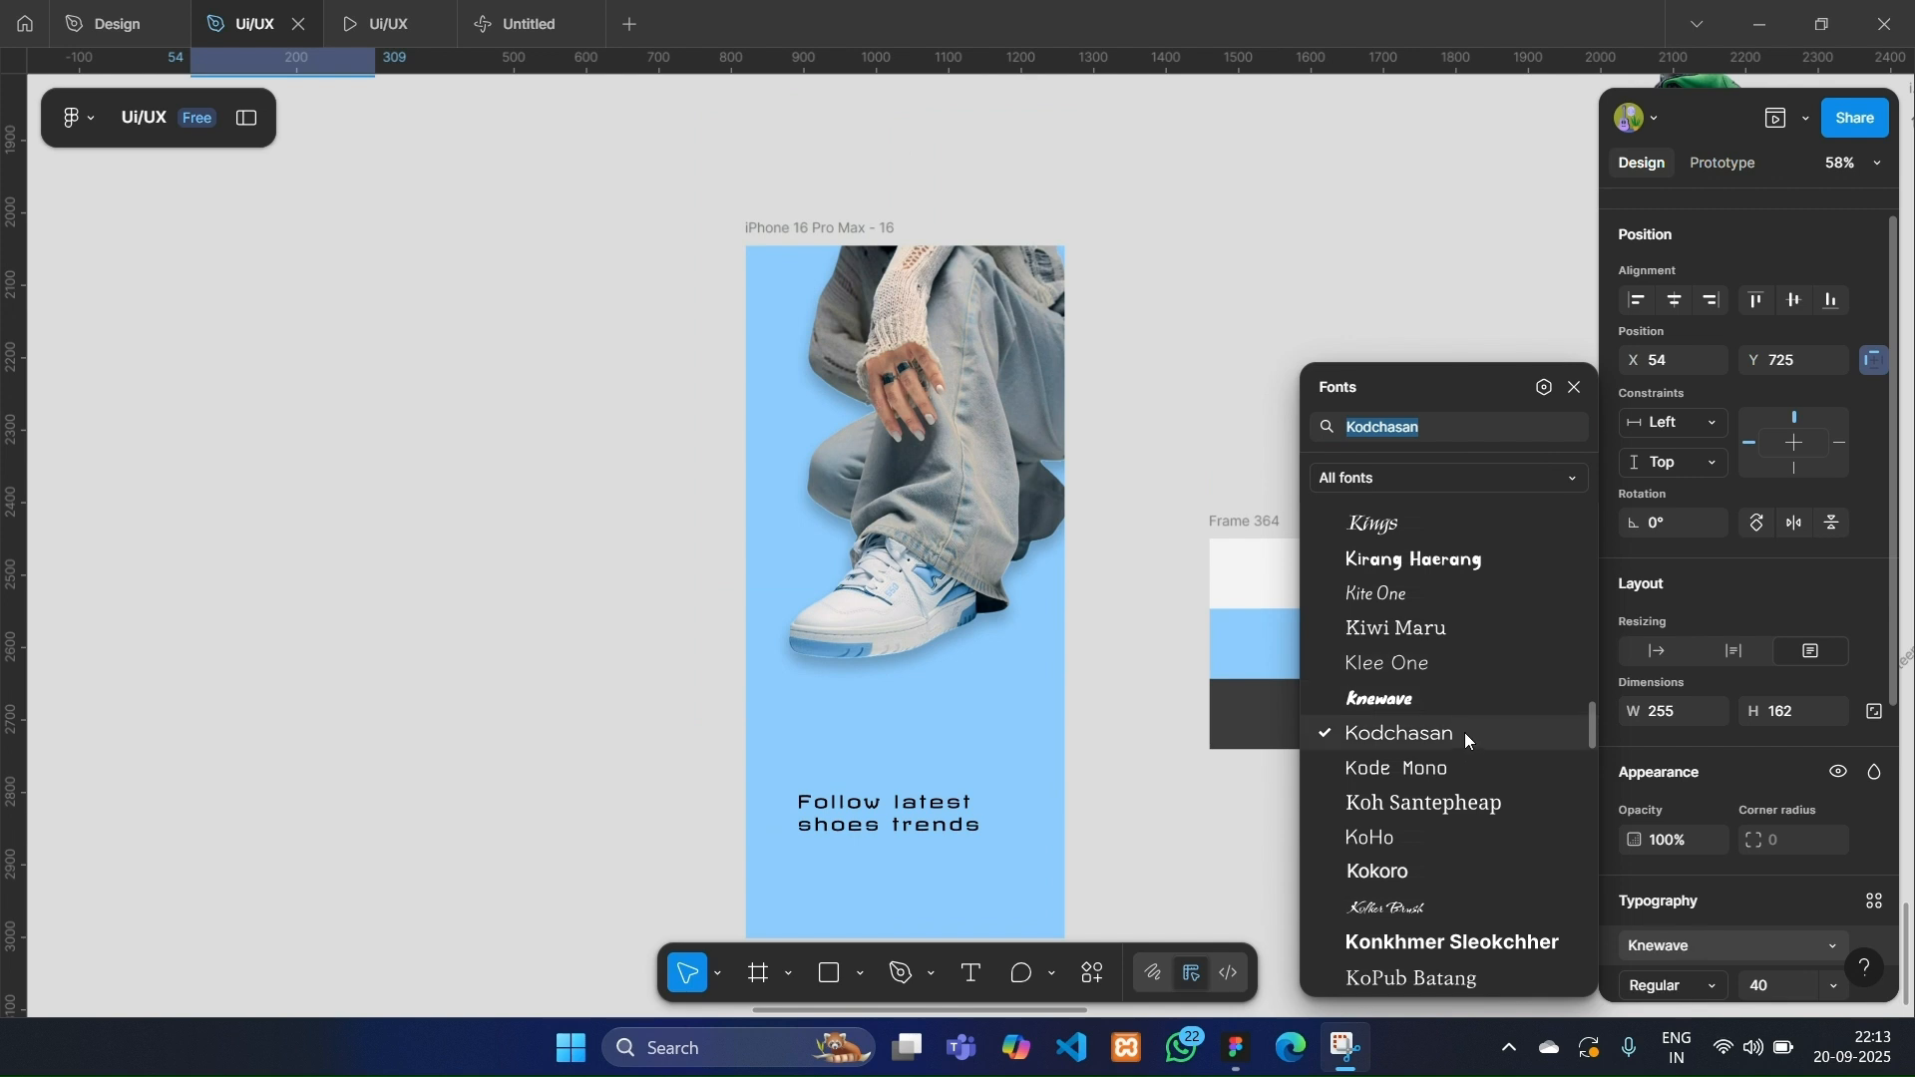
pyautogui.click(1468, 734)
pyautogui.scroll(-1, 1115, 641)
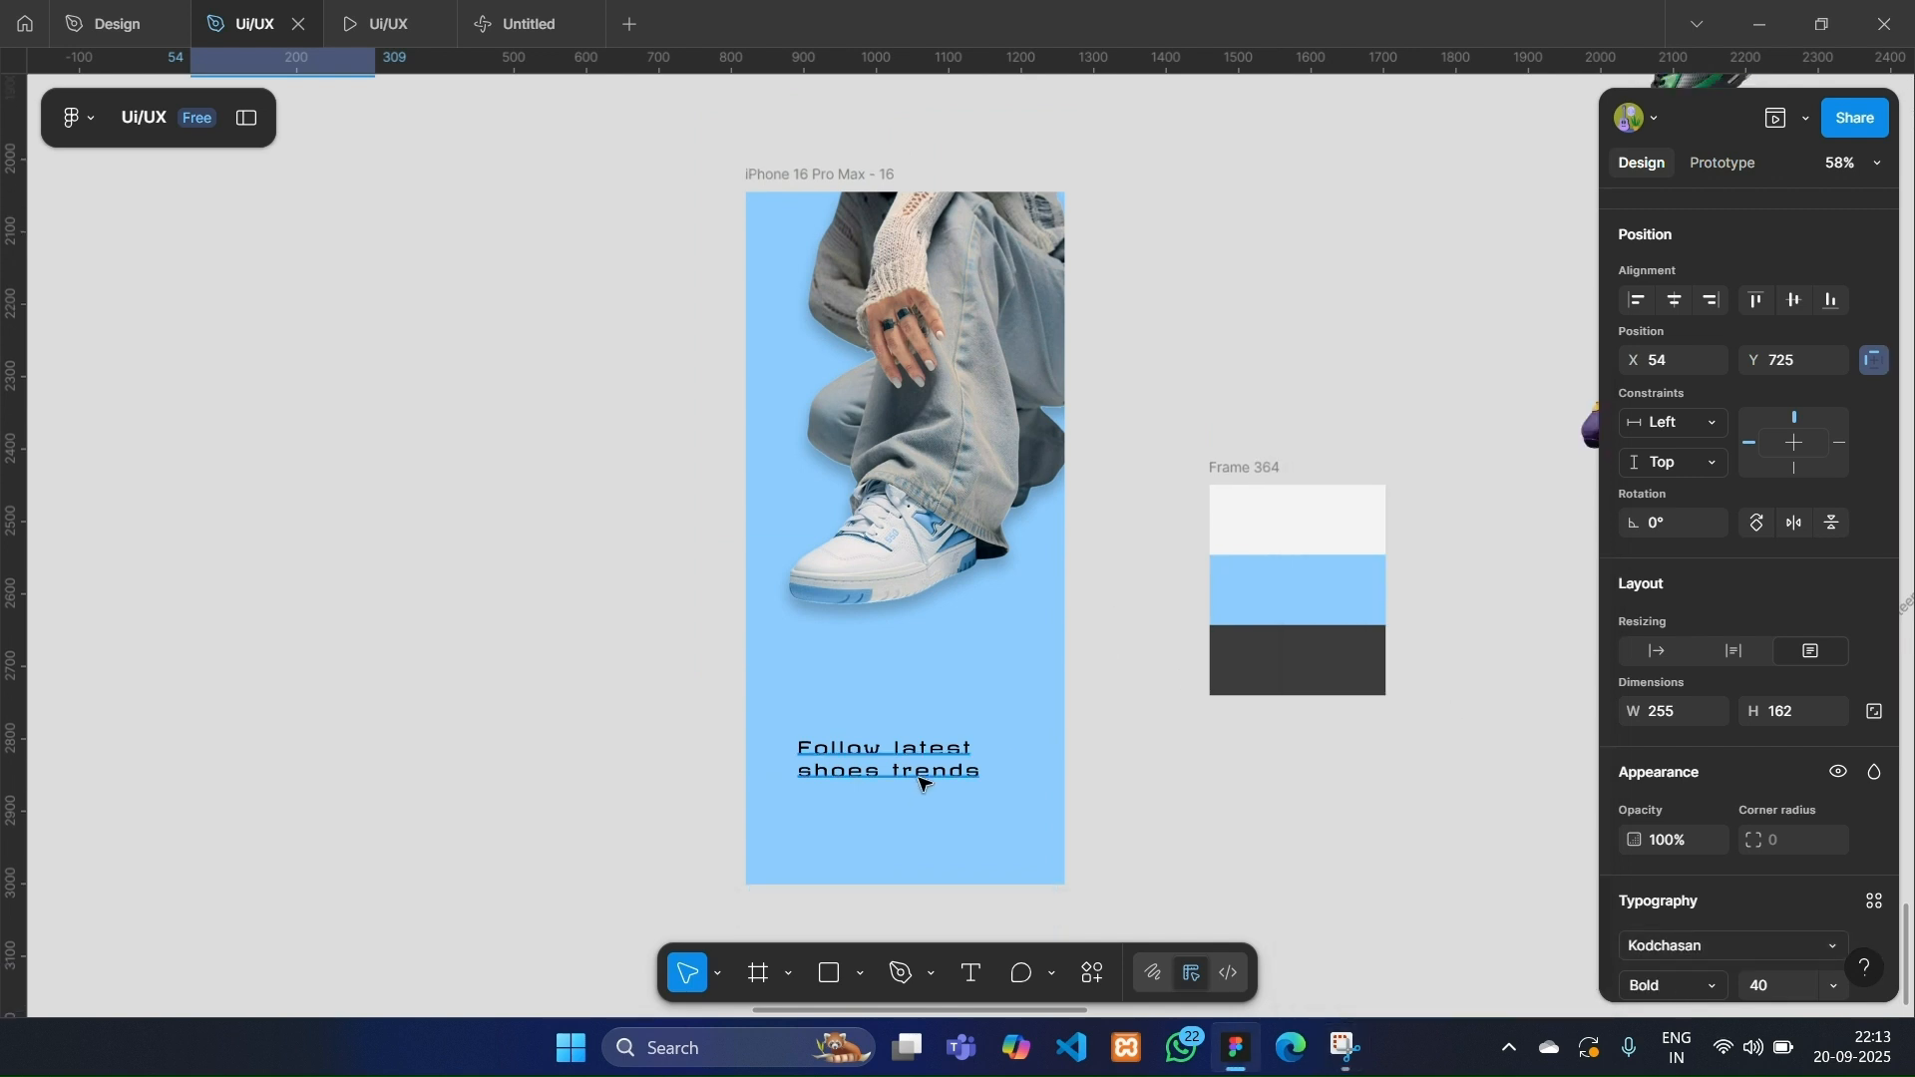
# Change the font of the "Follow latest shoes trends" text to Kodchasan.
pyautogui.click(923, 783)
pyautogui.click(1696, 946)
pyautogui.press('BackSpace')
pyautogui.write('l')
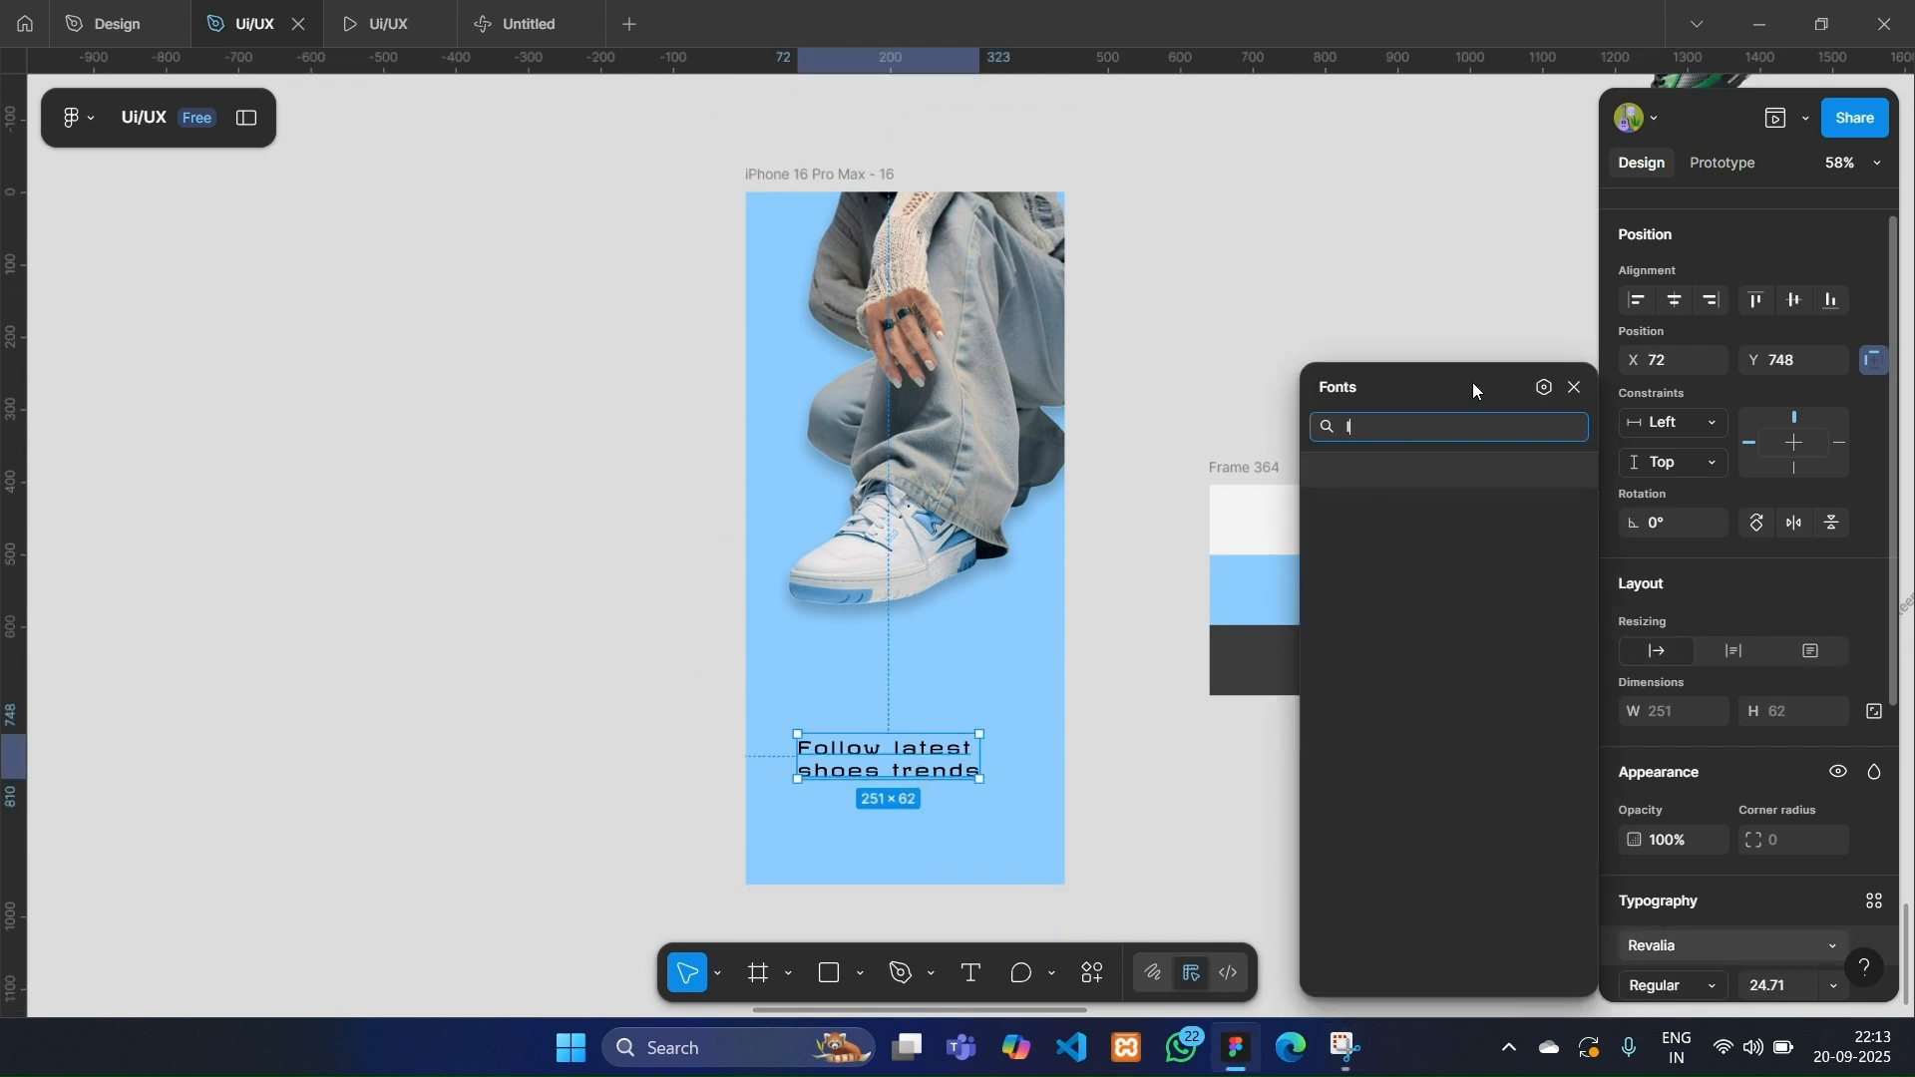
pyautogui.write('od')
pyautogui.press('BackSpace')
pyautogui.press('BackSpace')
pyautogui.press('BackSpace')
pyautogui.write('k')
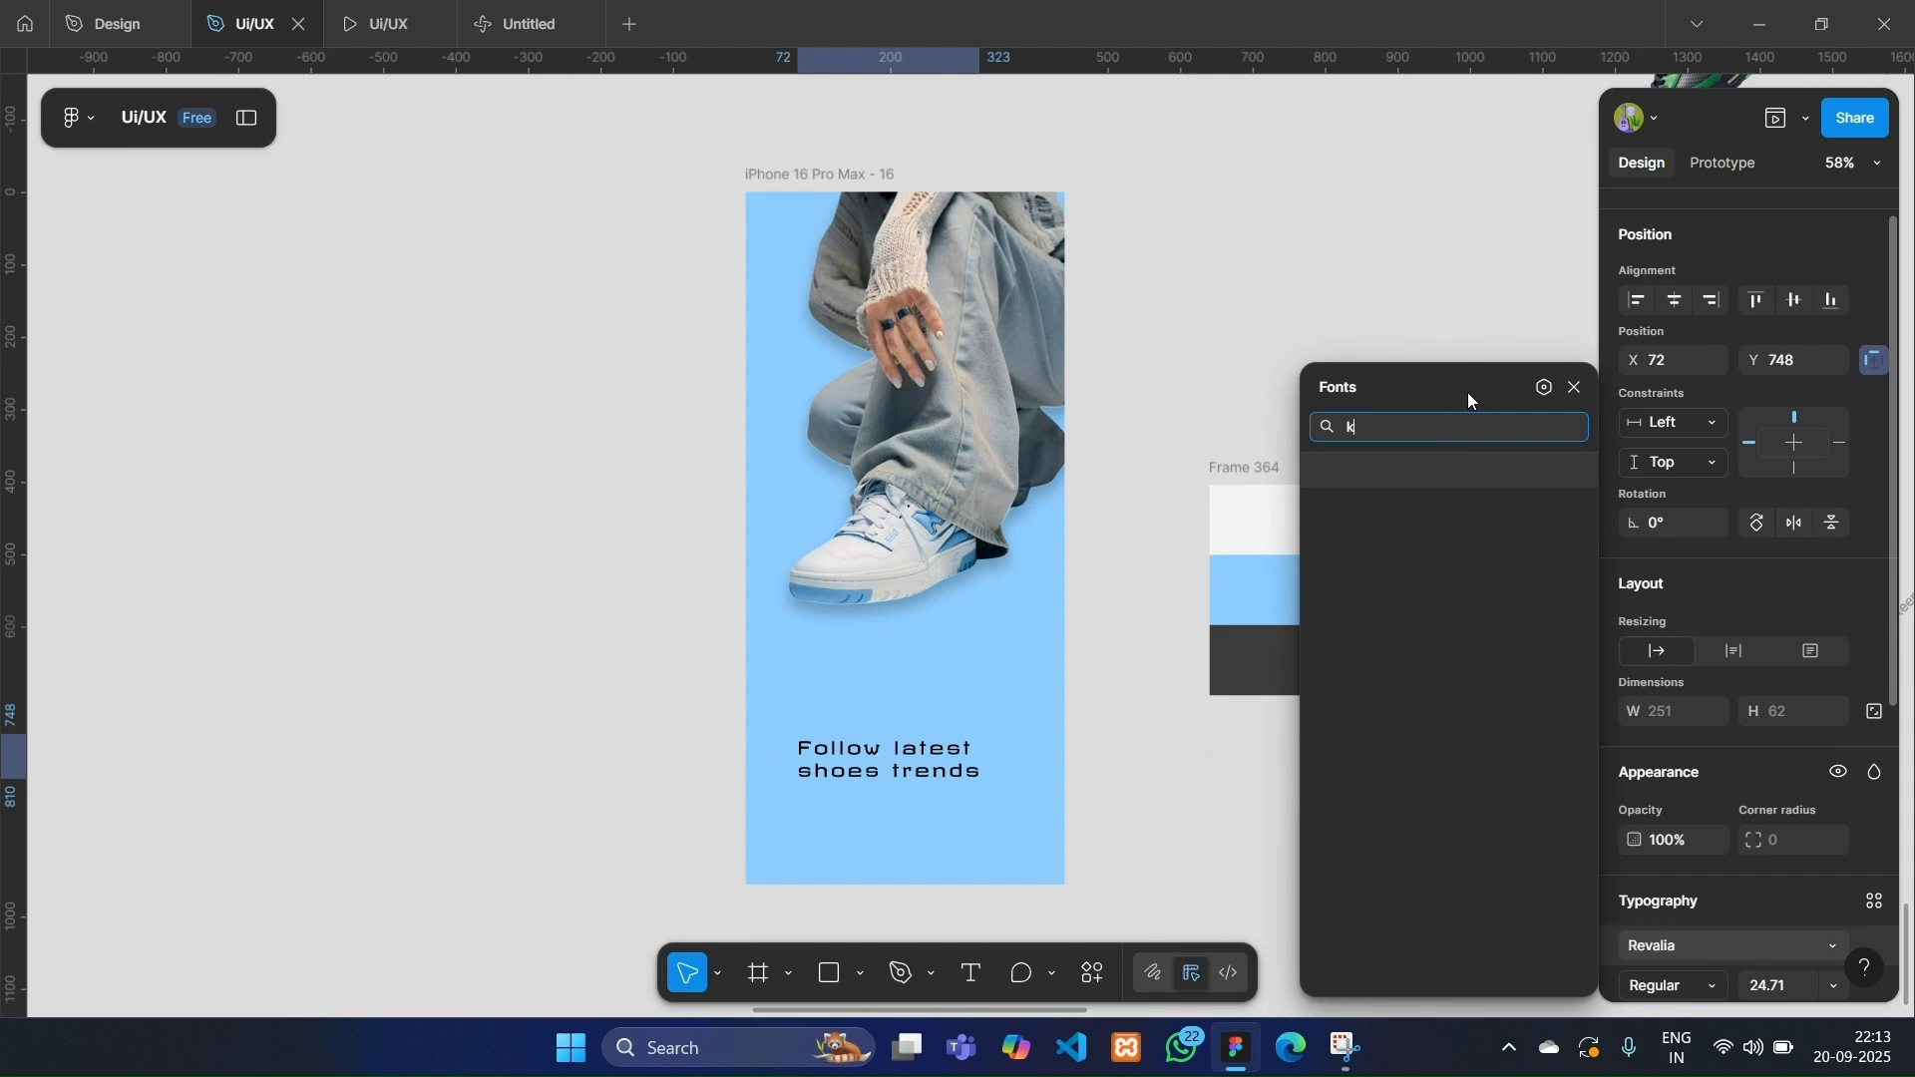
pyautogui.write('o')
pyautogui.click(1458, 472)
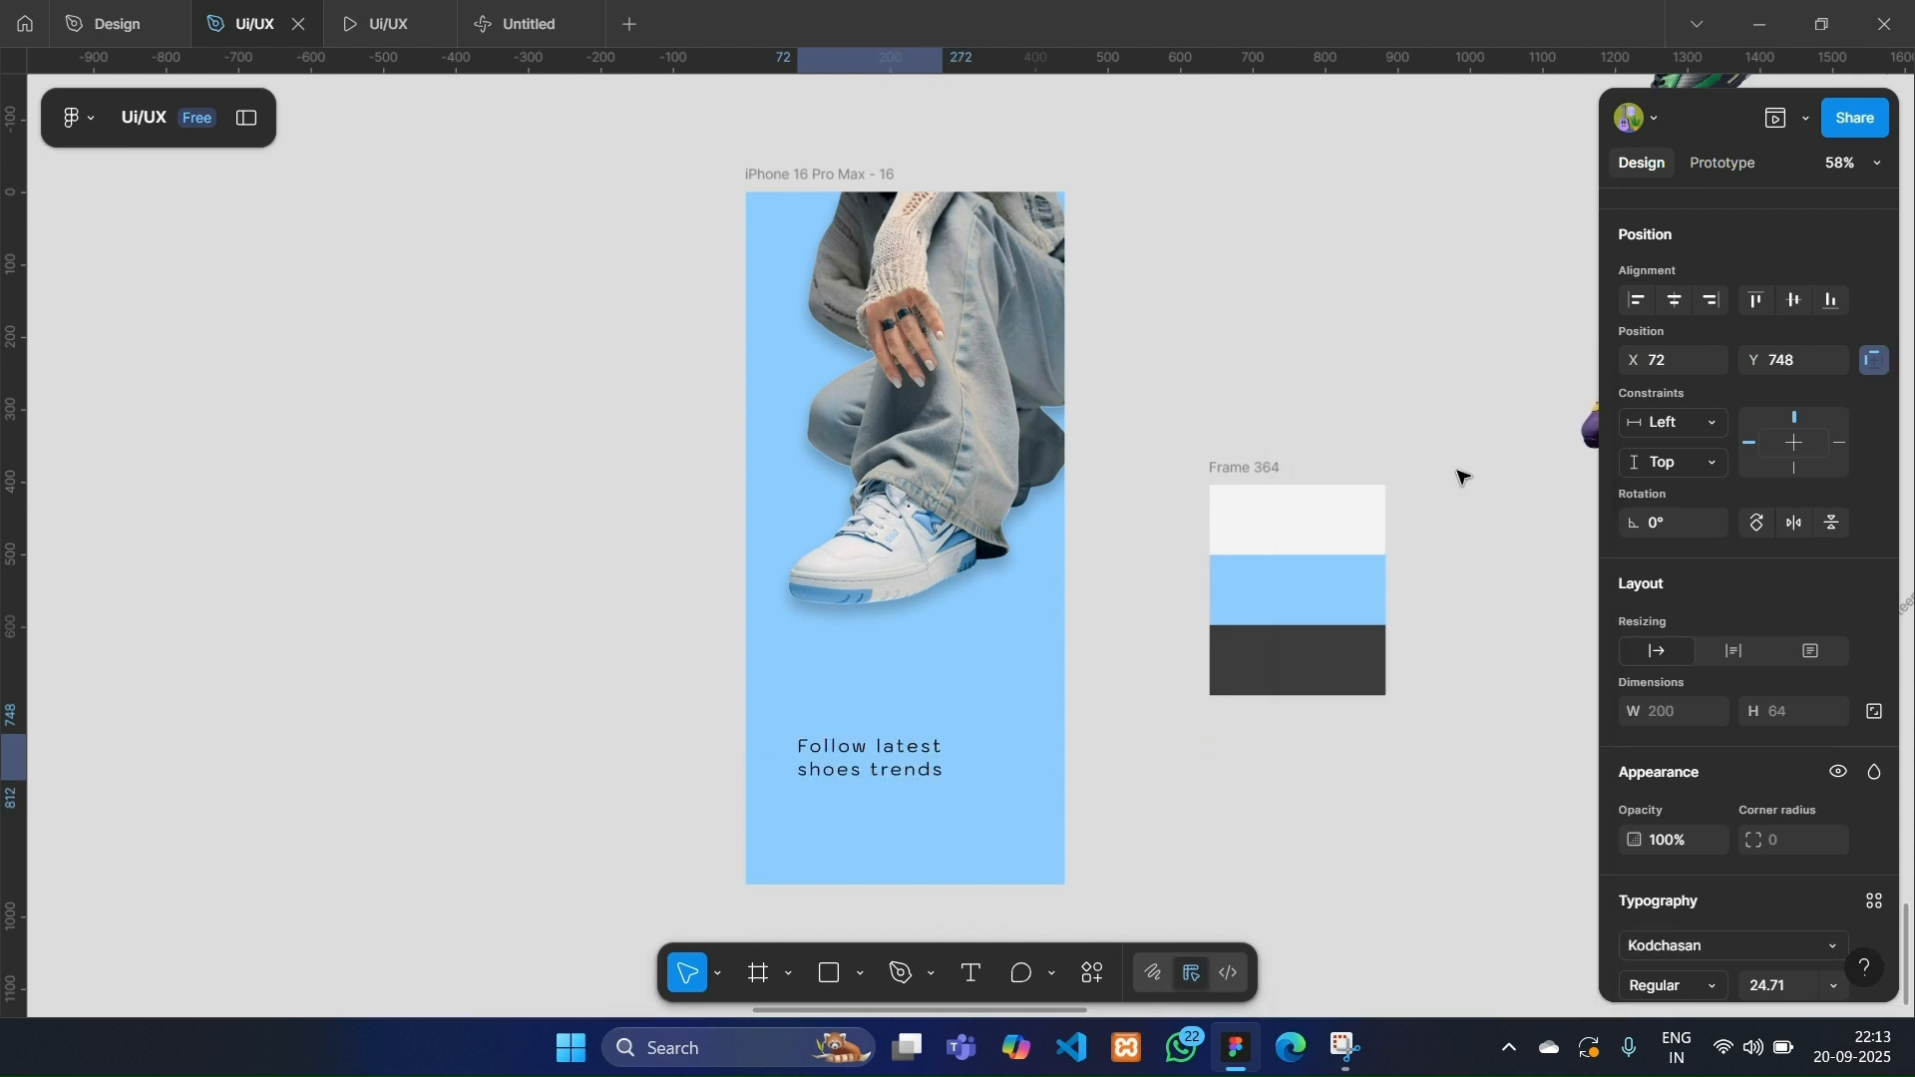
# Set the "Follow latest shoes trends" text to SemiBold weight at size 36.
pyautogui.scroll(-4, 1718, 818)
pyautogui.click(1696, 735)
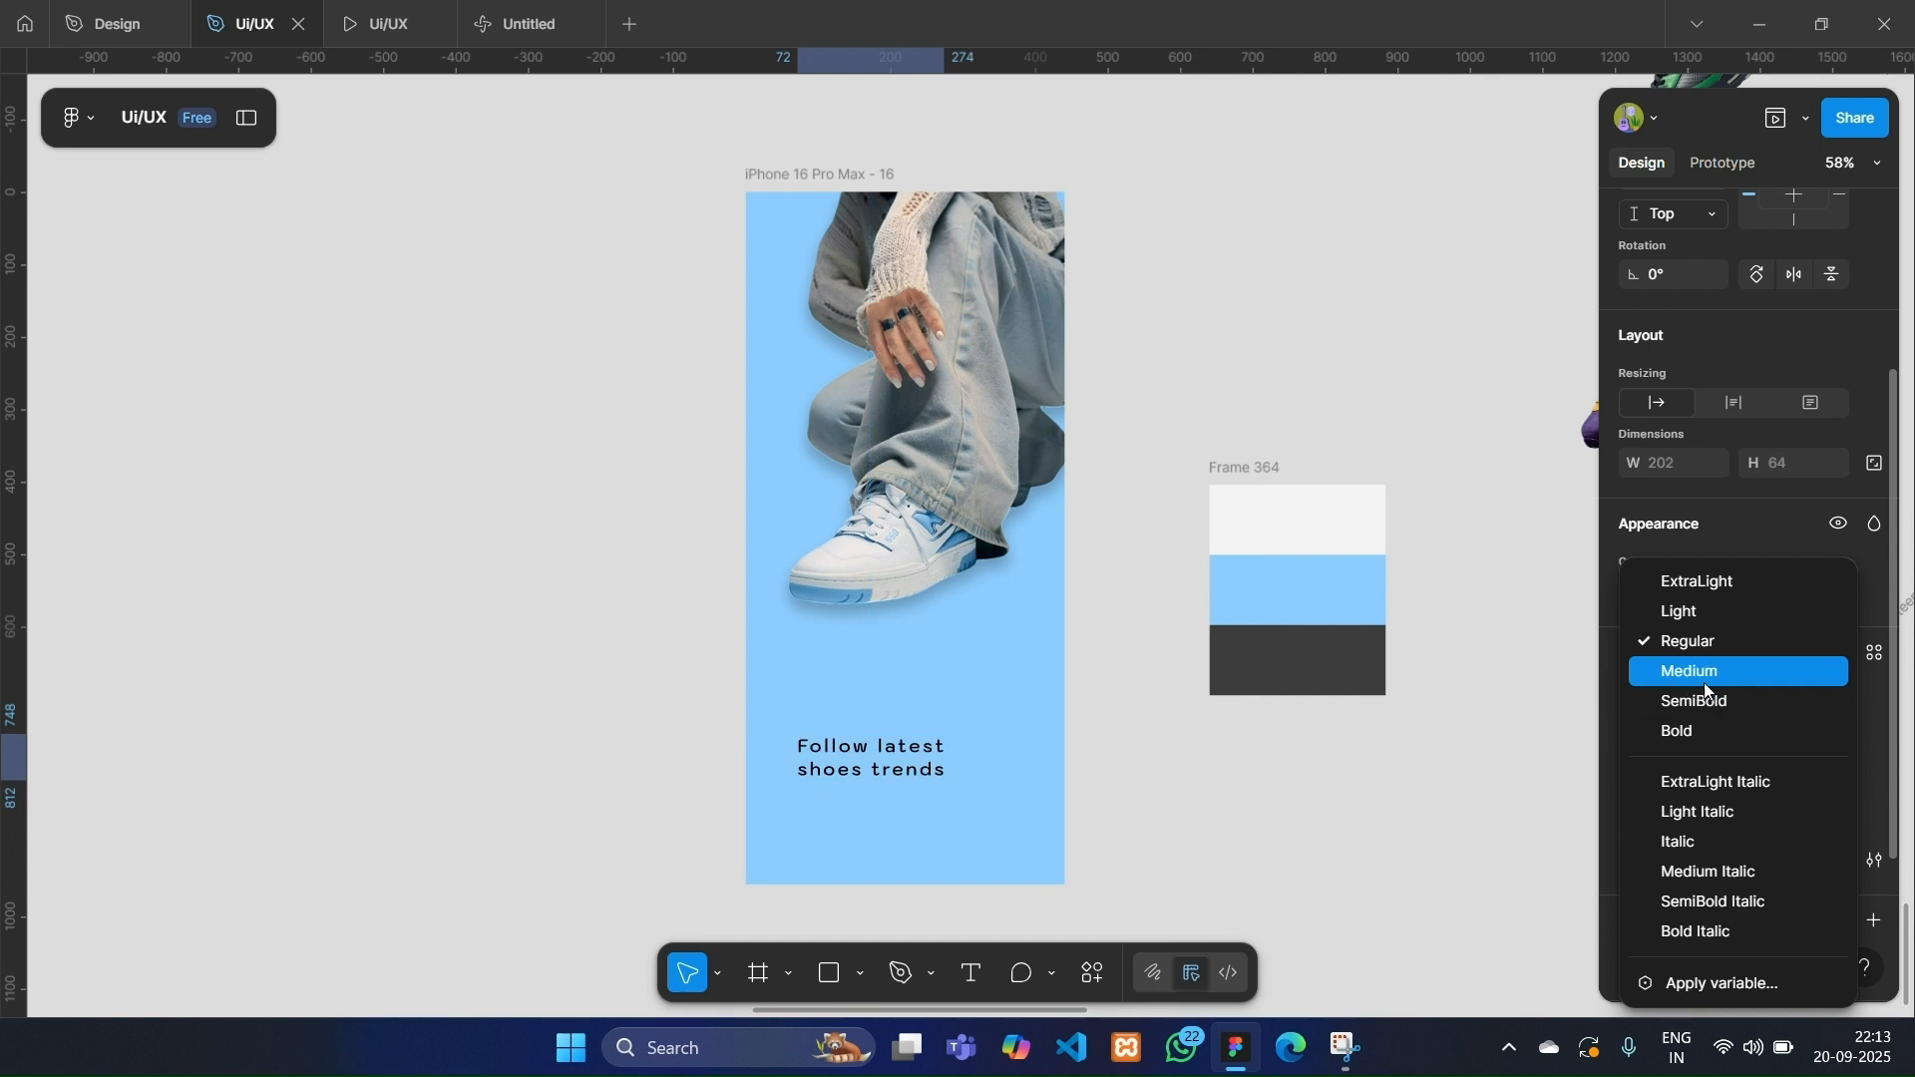
pyautogui.click(1707, 703)
pyautogui.click(1840, 736)
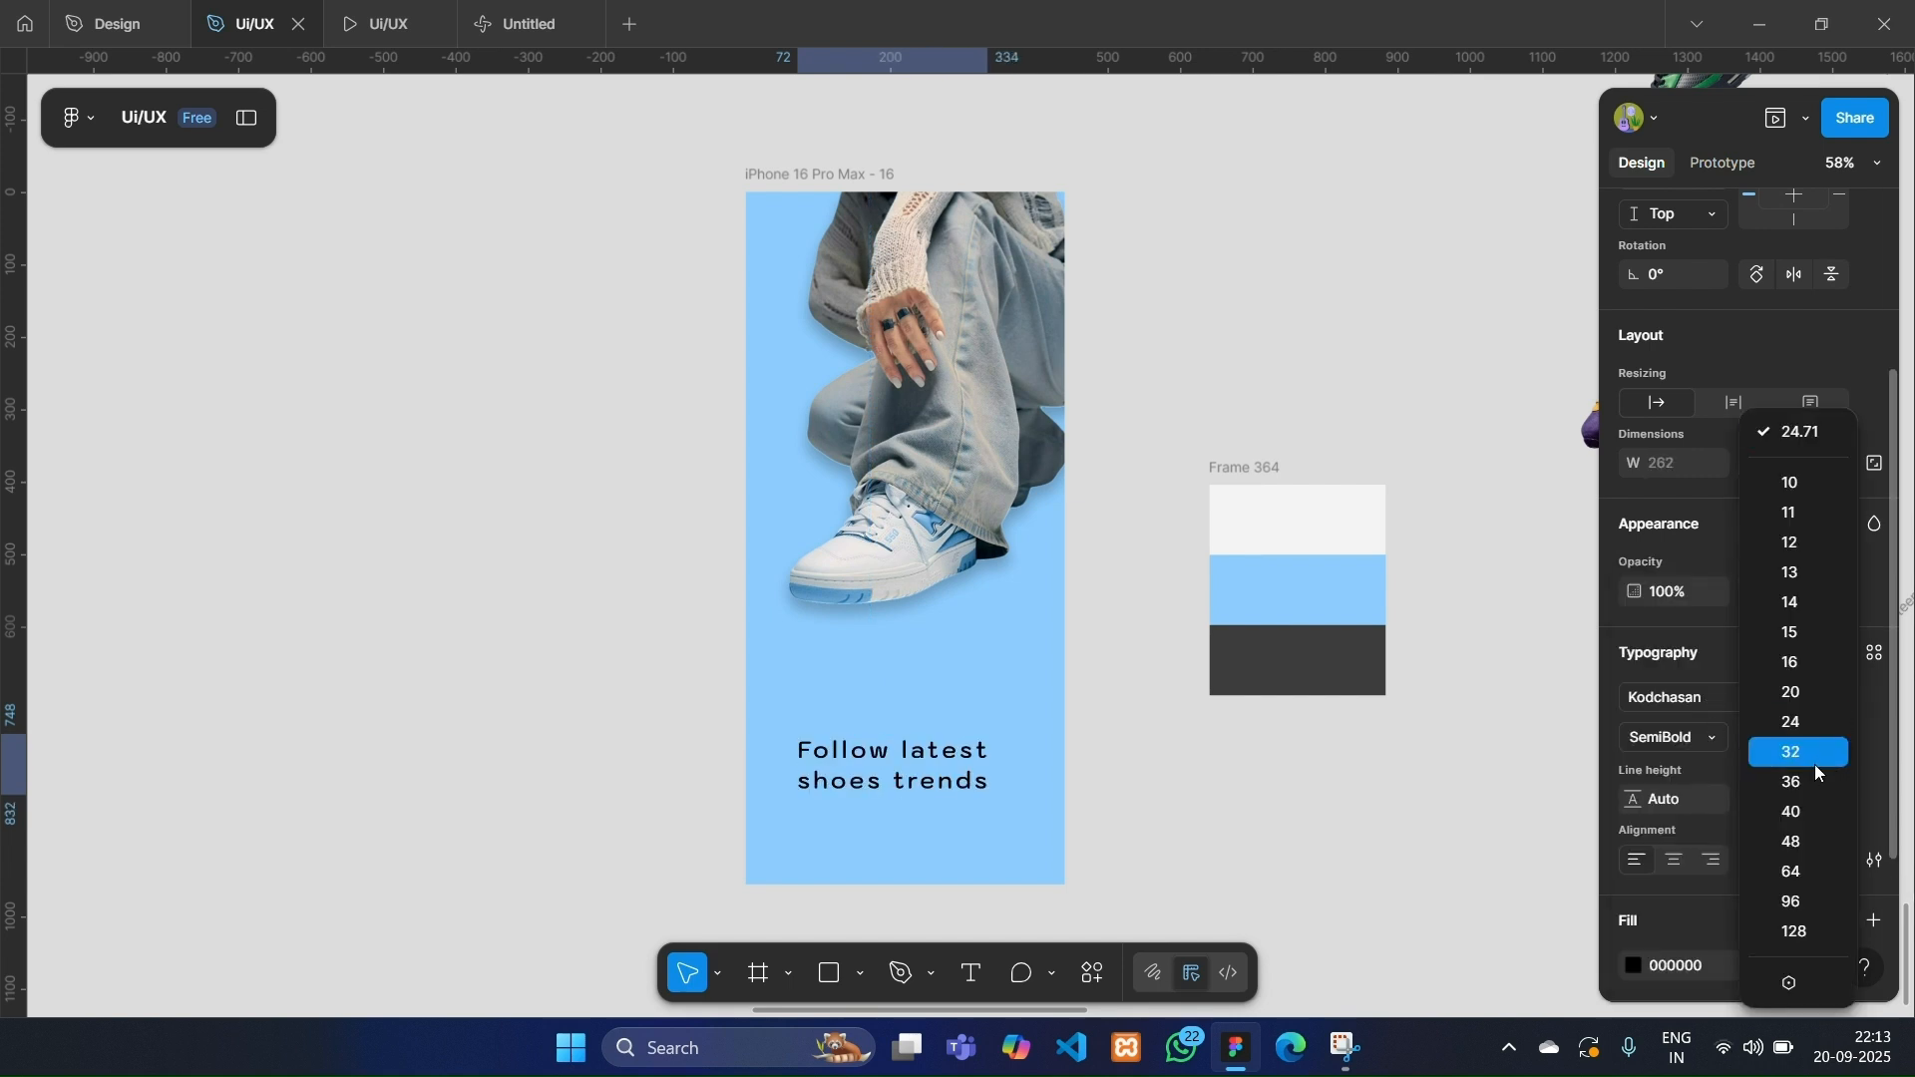
pyautogui.click(1805, 780)
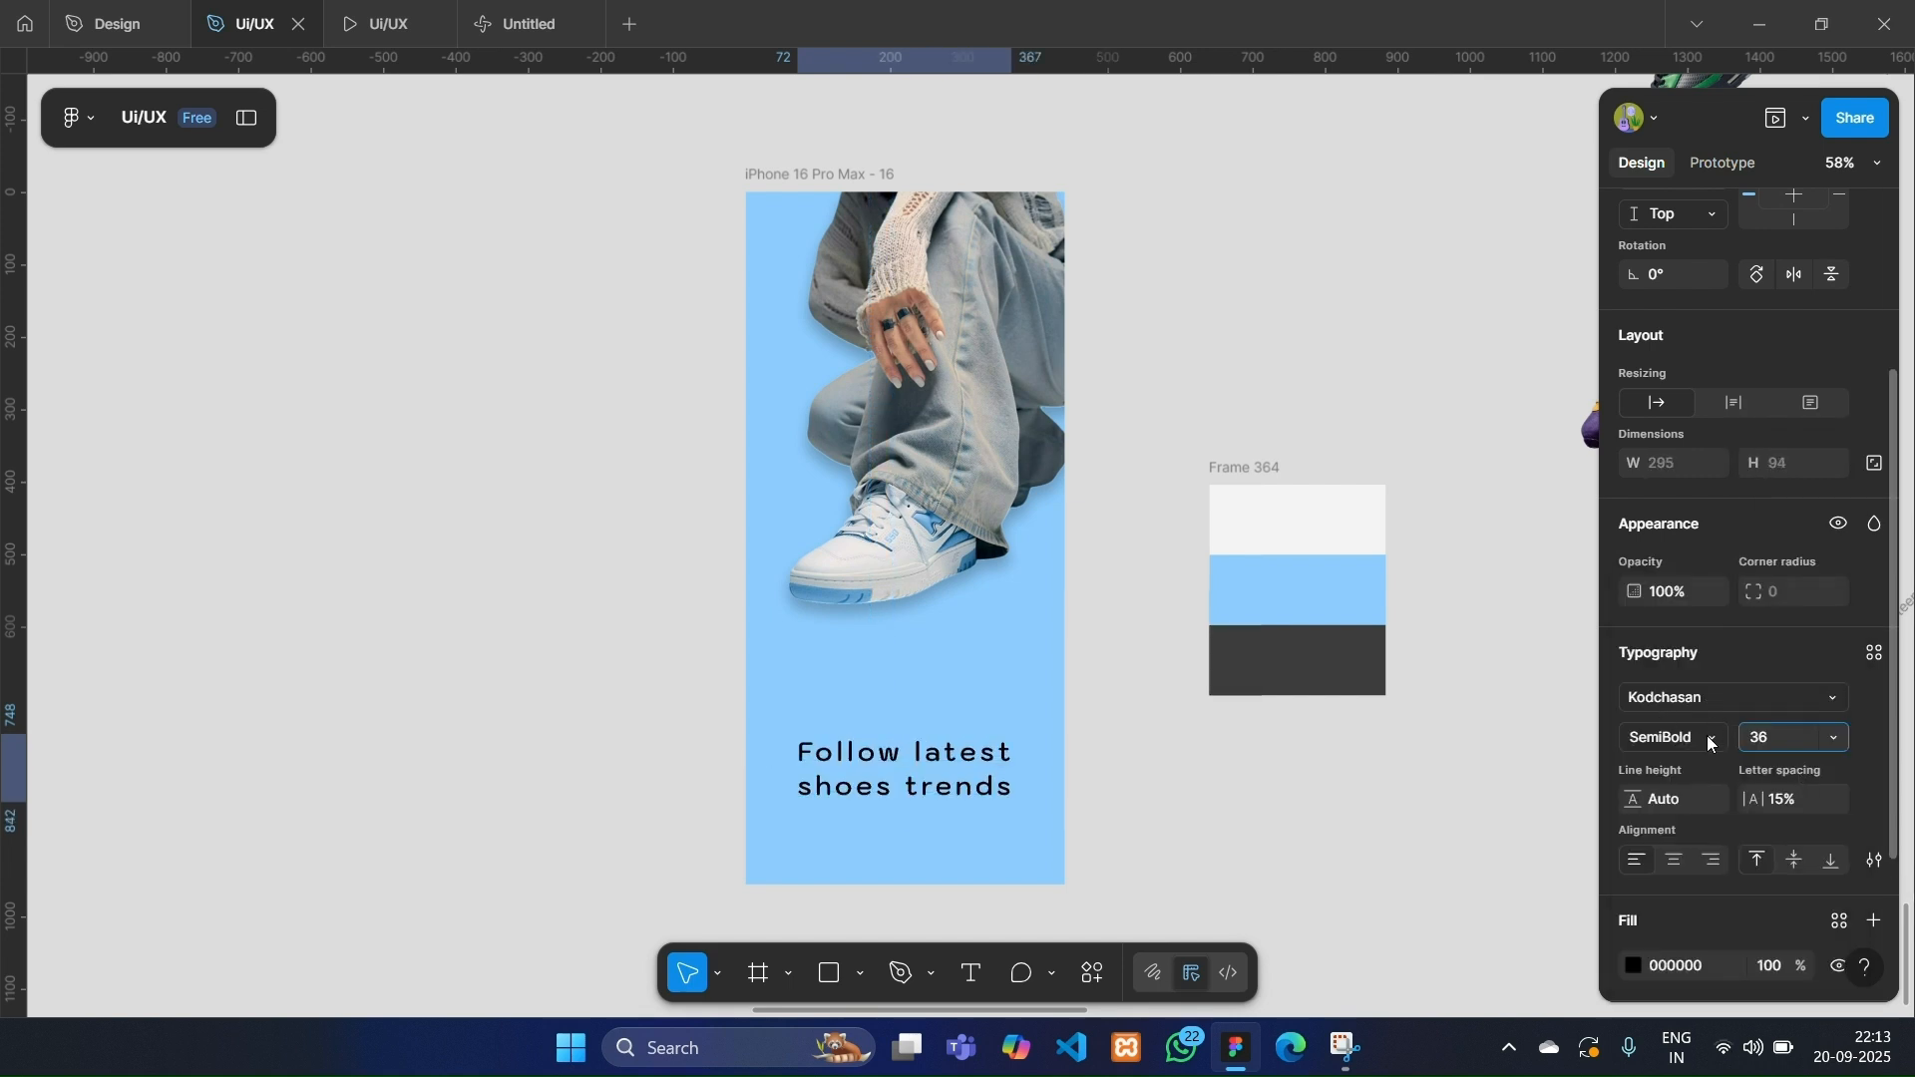
# Set the "Follow latest shoes trends" text to Medium weight at size 32.
pyautogui.click(1709, 743)
pyautogui.click(1698, 667)
pyautogui.click(1841, 736)
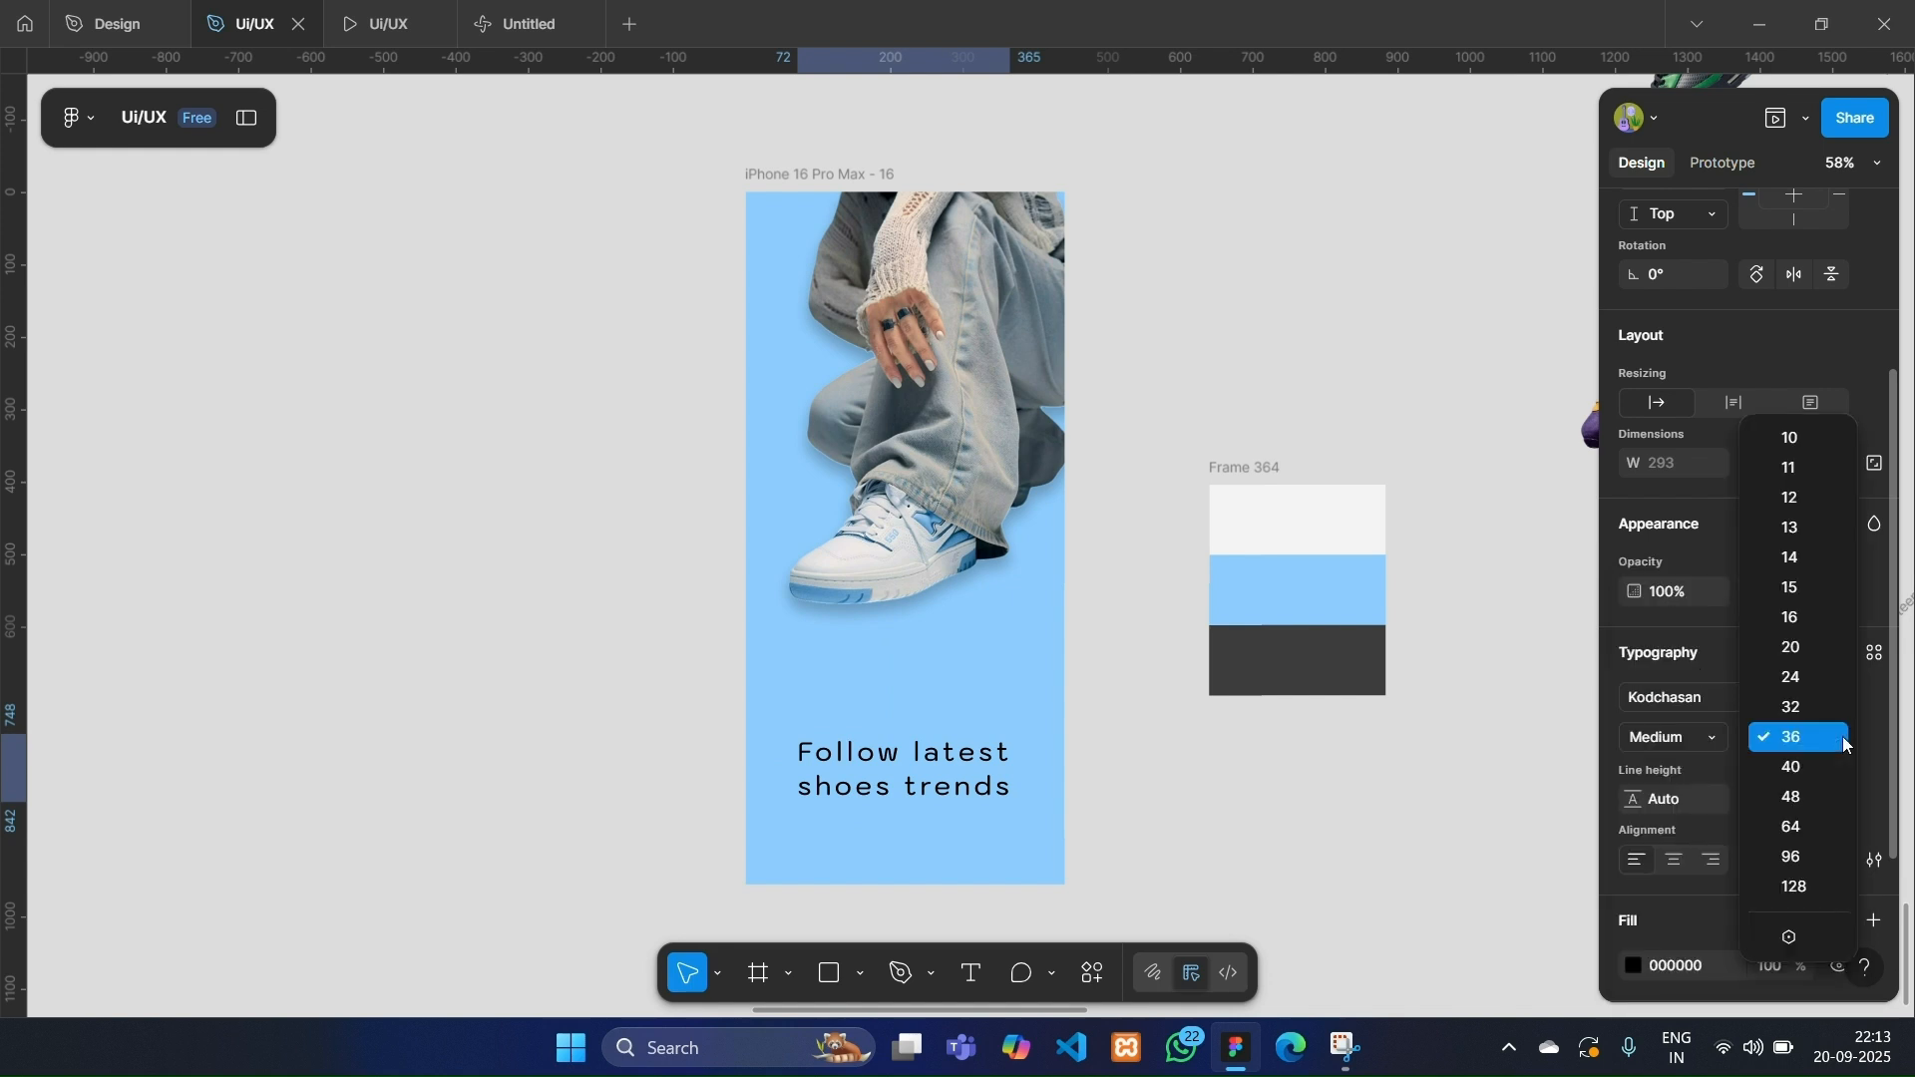
pyautogui.click(1798, 707)
# Recolor the "Follow latest shoes trends" text to 3C3C3C, sampled from the palette's dark swatch.
pyautogui.scroll(-3, 1692, 822)
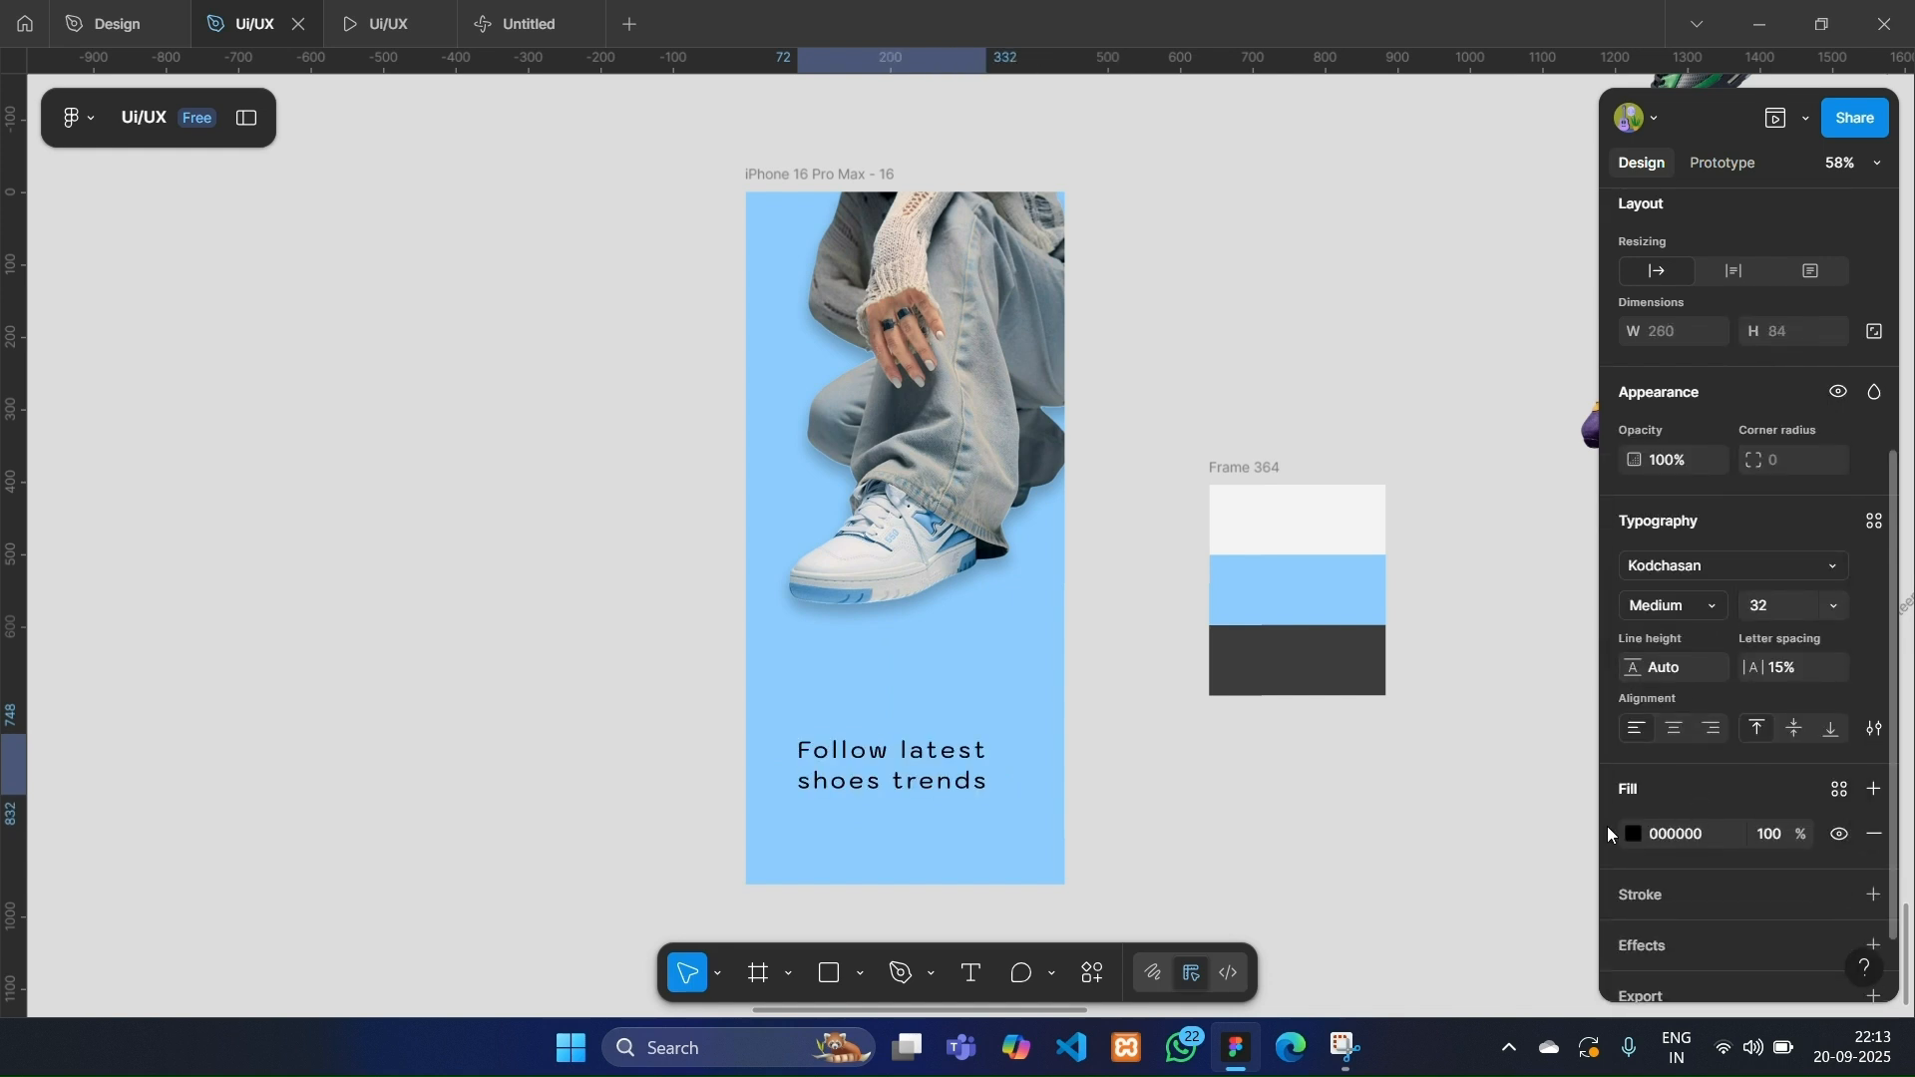
pyautogui.click(1633, 834)
pyautogui.click(1334, 751)
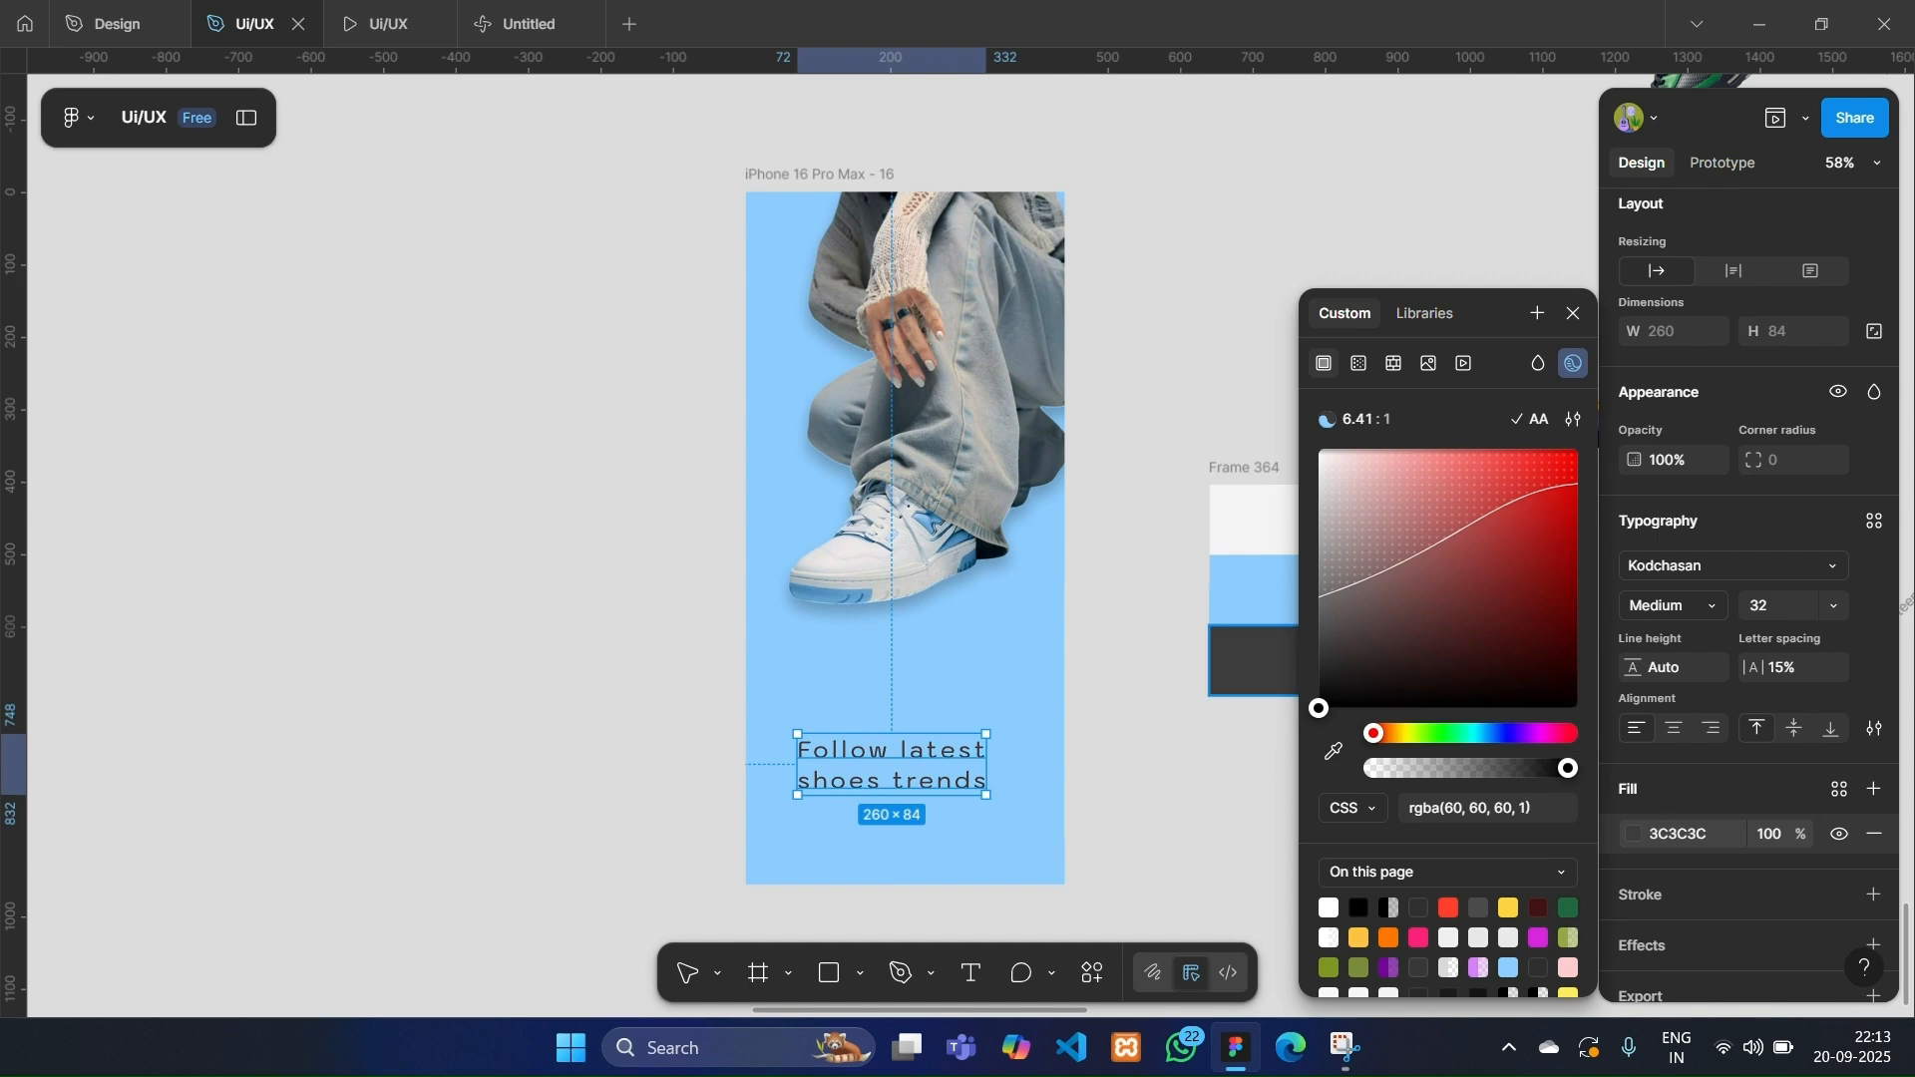
# Reflow the headline into three lines, "Follow / latest shoes / trends", in a text box about 306 wide and nearer the frame's edge.
pyautogui.moveTo(912, 767); pyautogui.dragTo(982, 751)
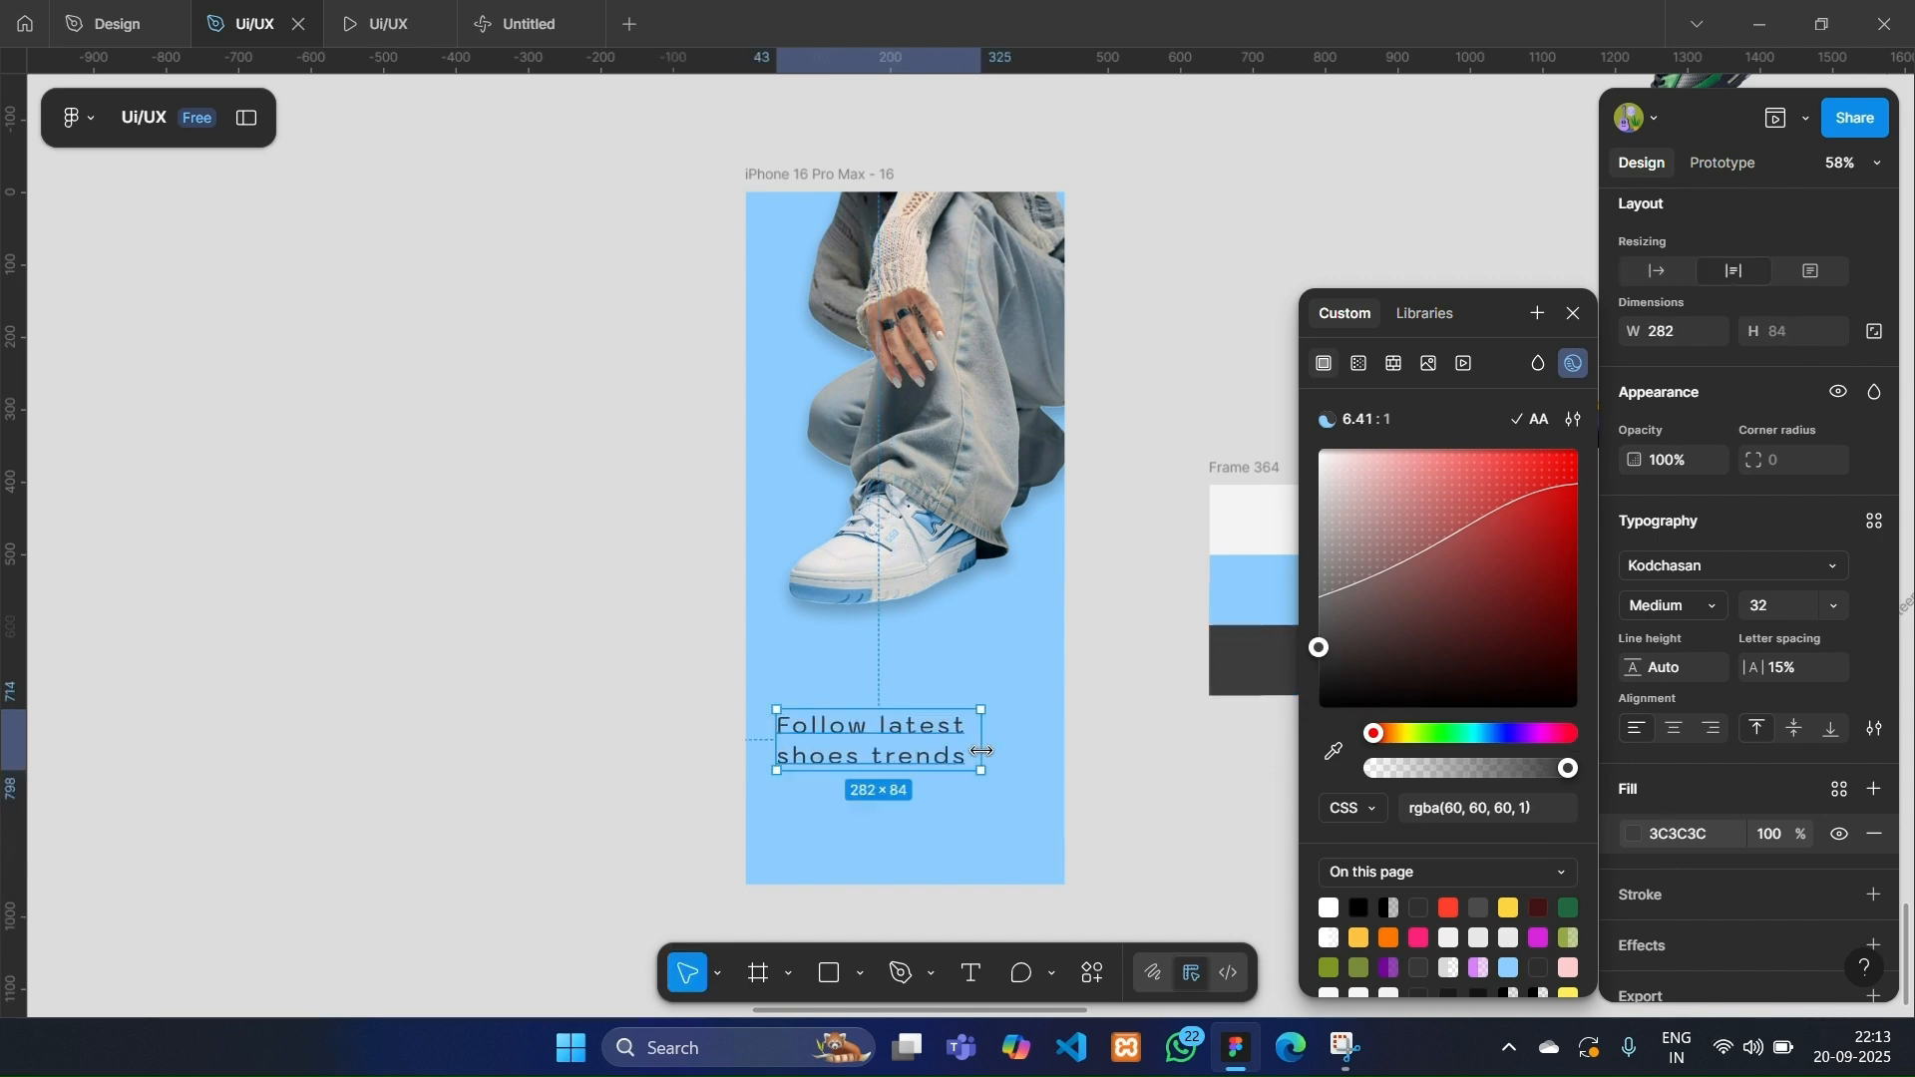
pyautogui.doubleClick(880, 727)
pyautogui.press('Return')
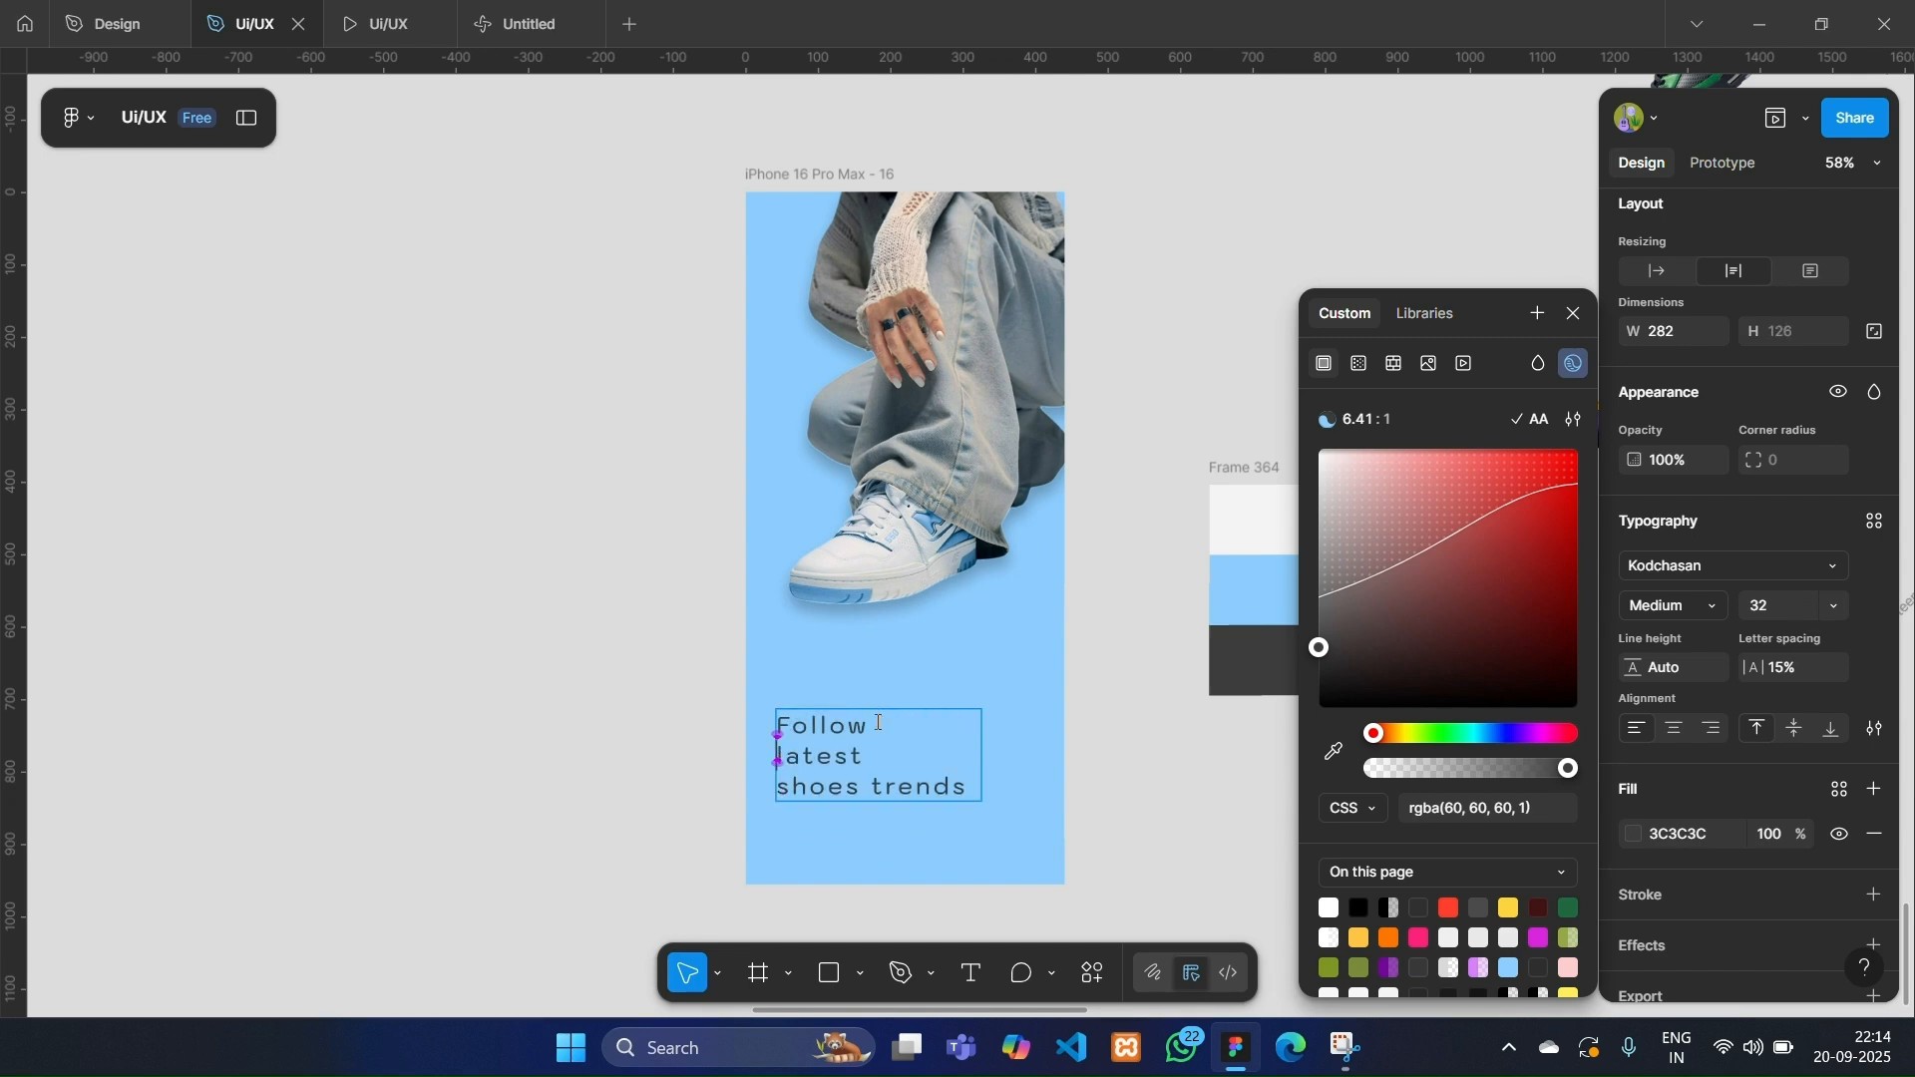
pyautogui.press('BackSpace')
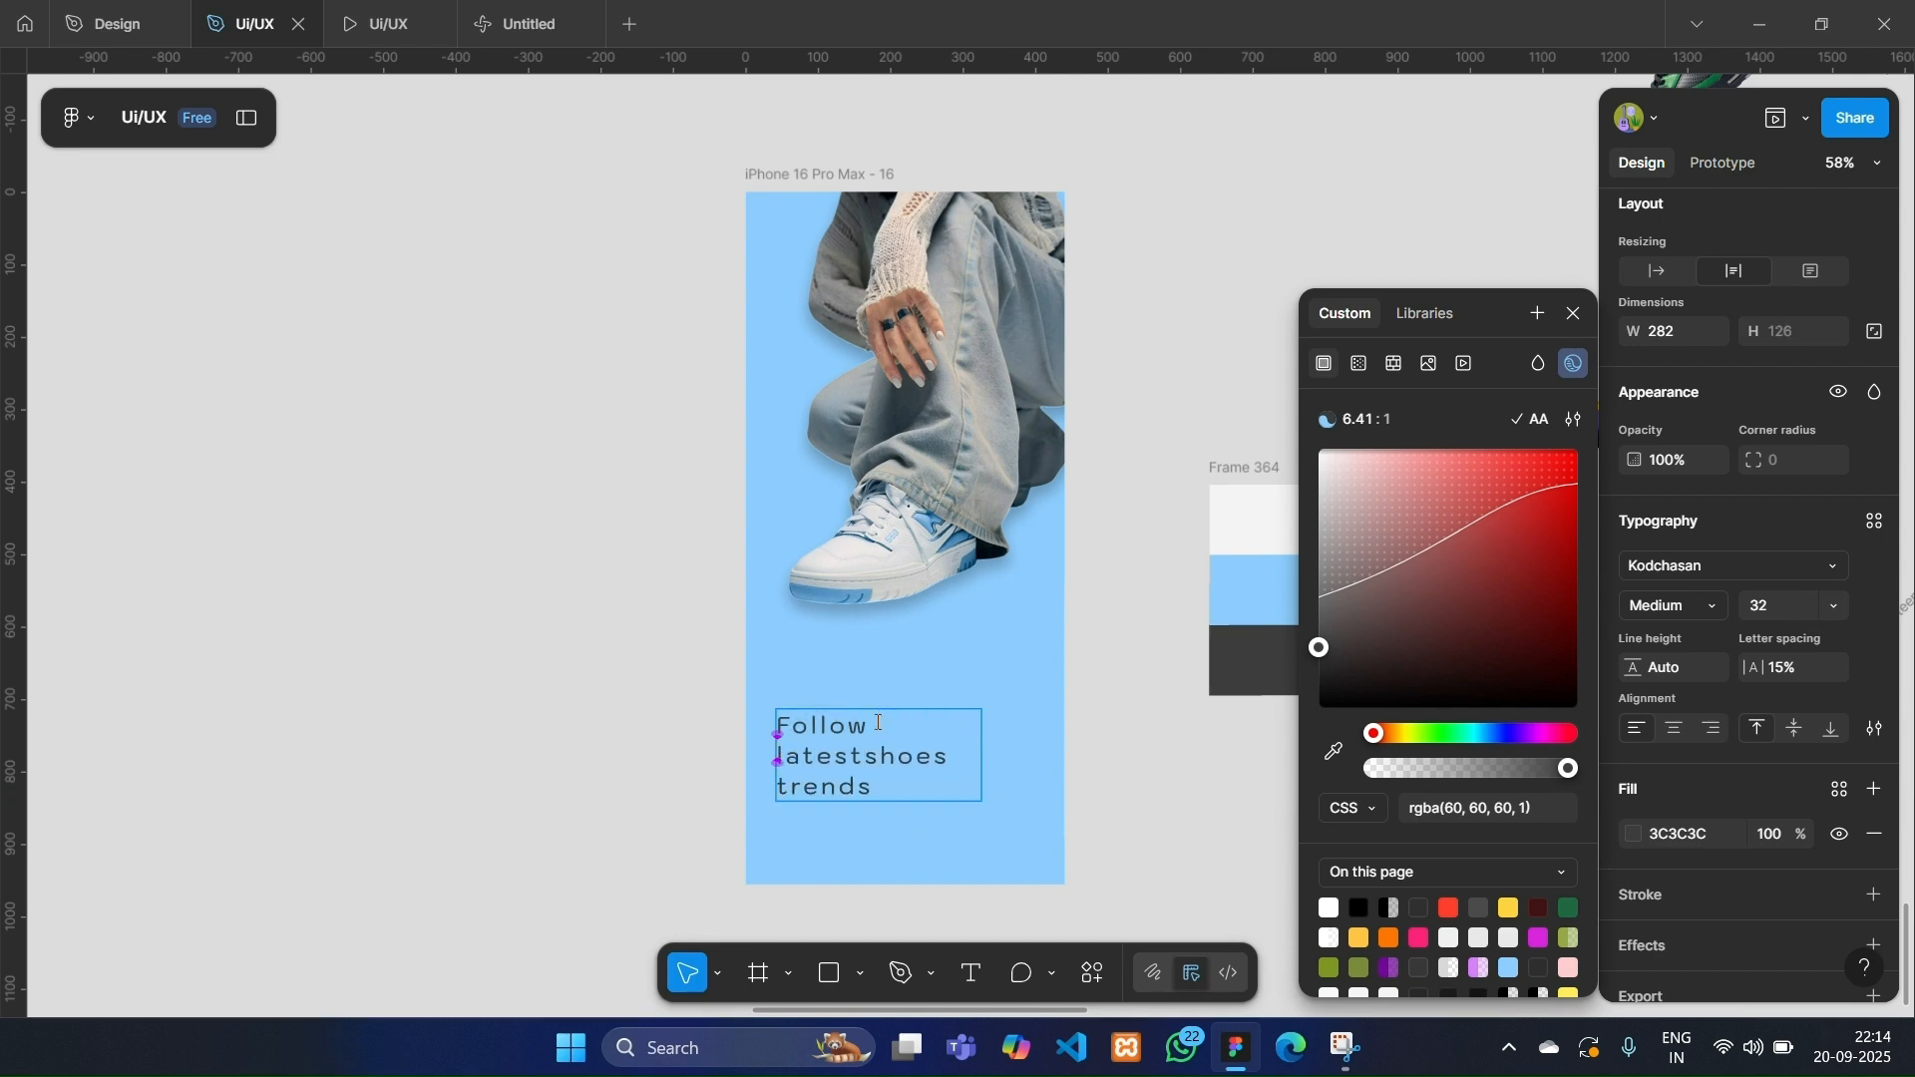
pyautogui.press('Escape')
pyautogui.moveTo(986, 758); pyautogui.dragTo(998, 759)
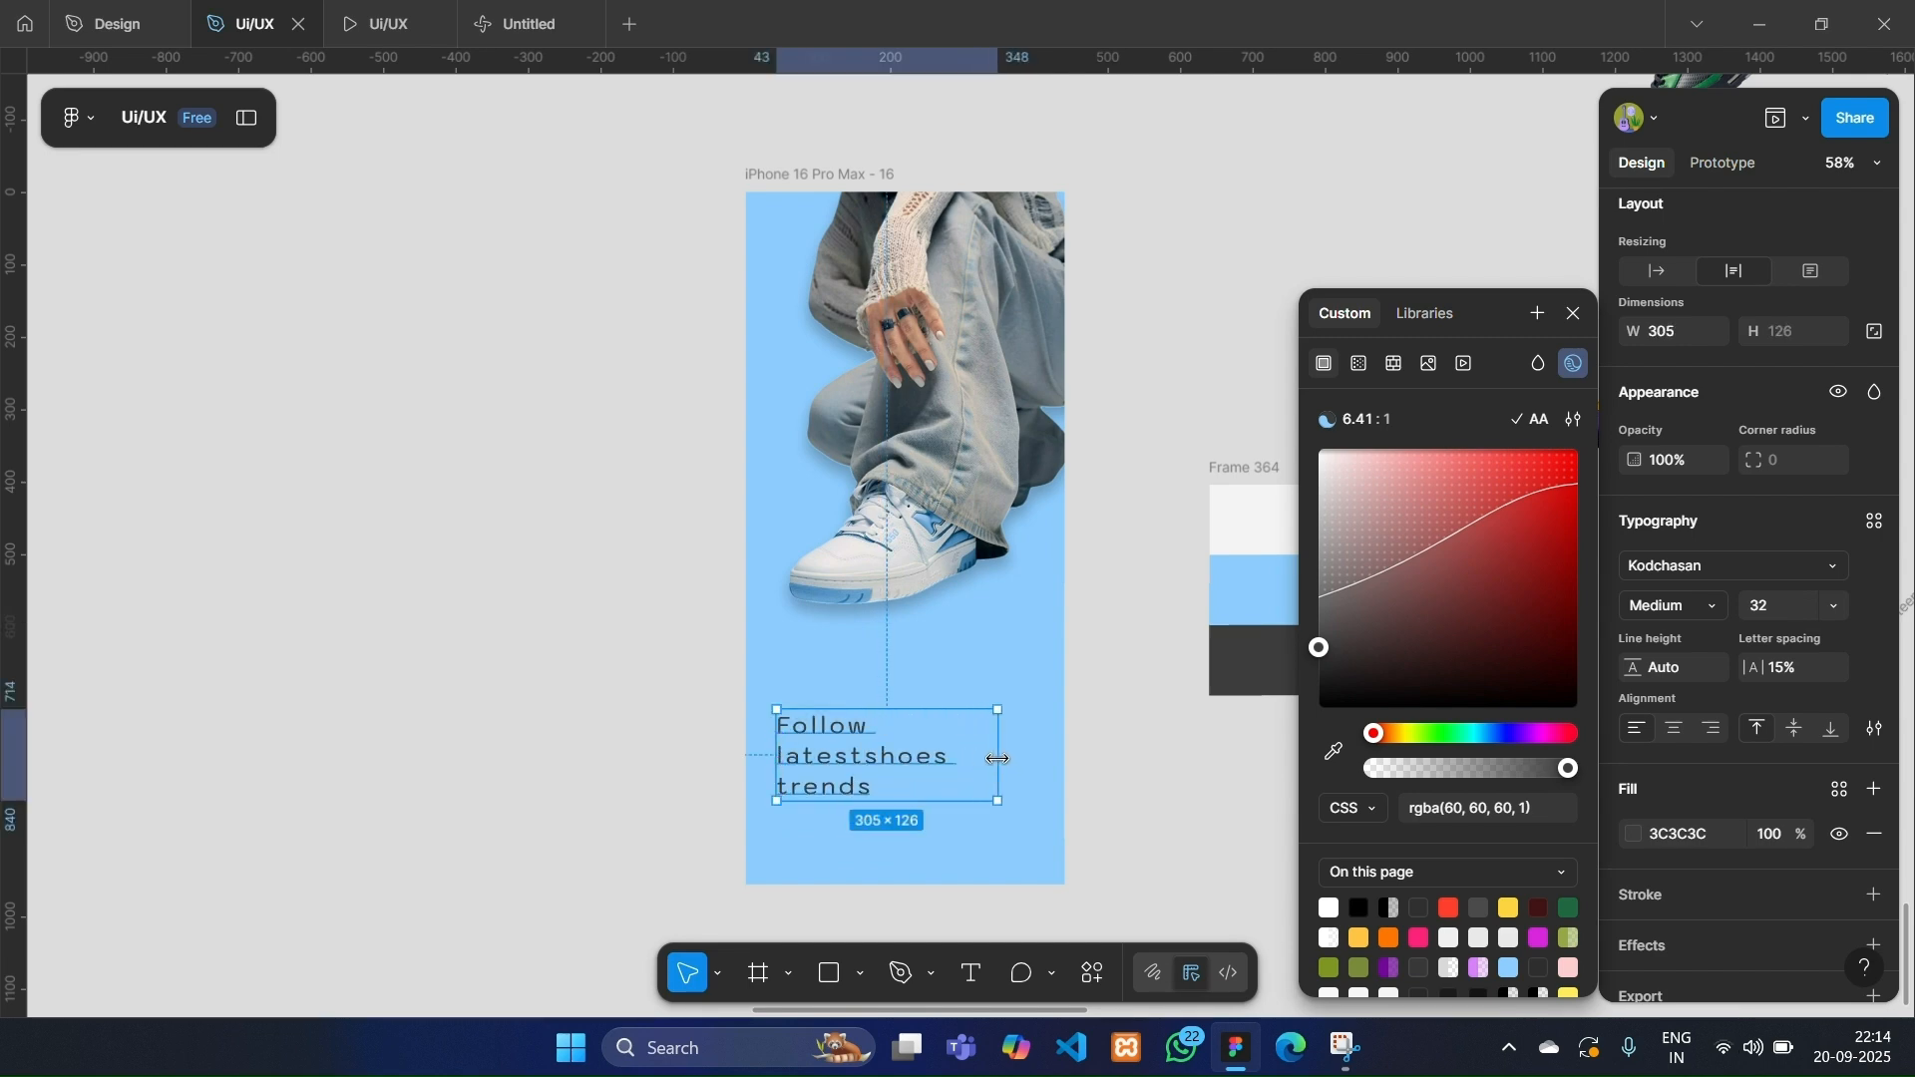
pyautogui.doubleClick(862, 755)
pyautogui.click(866, 759)
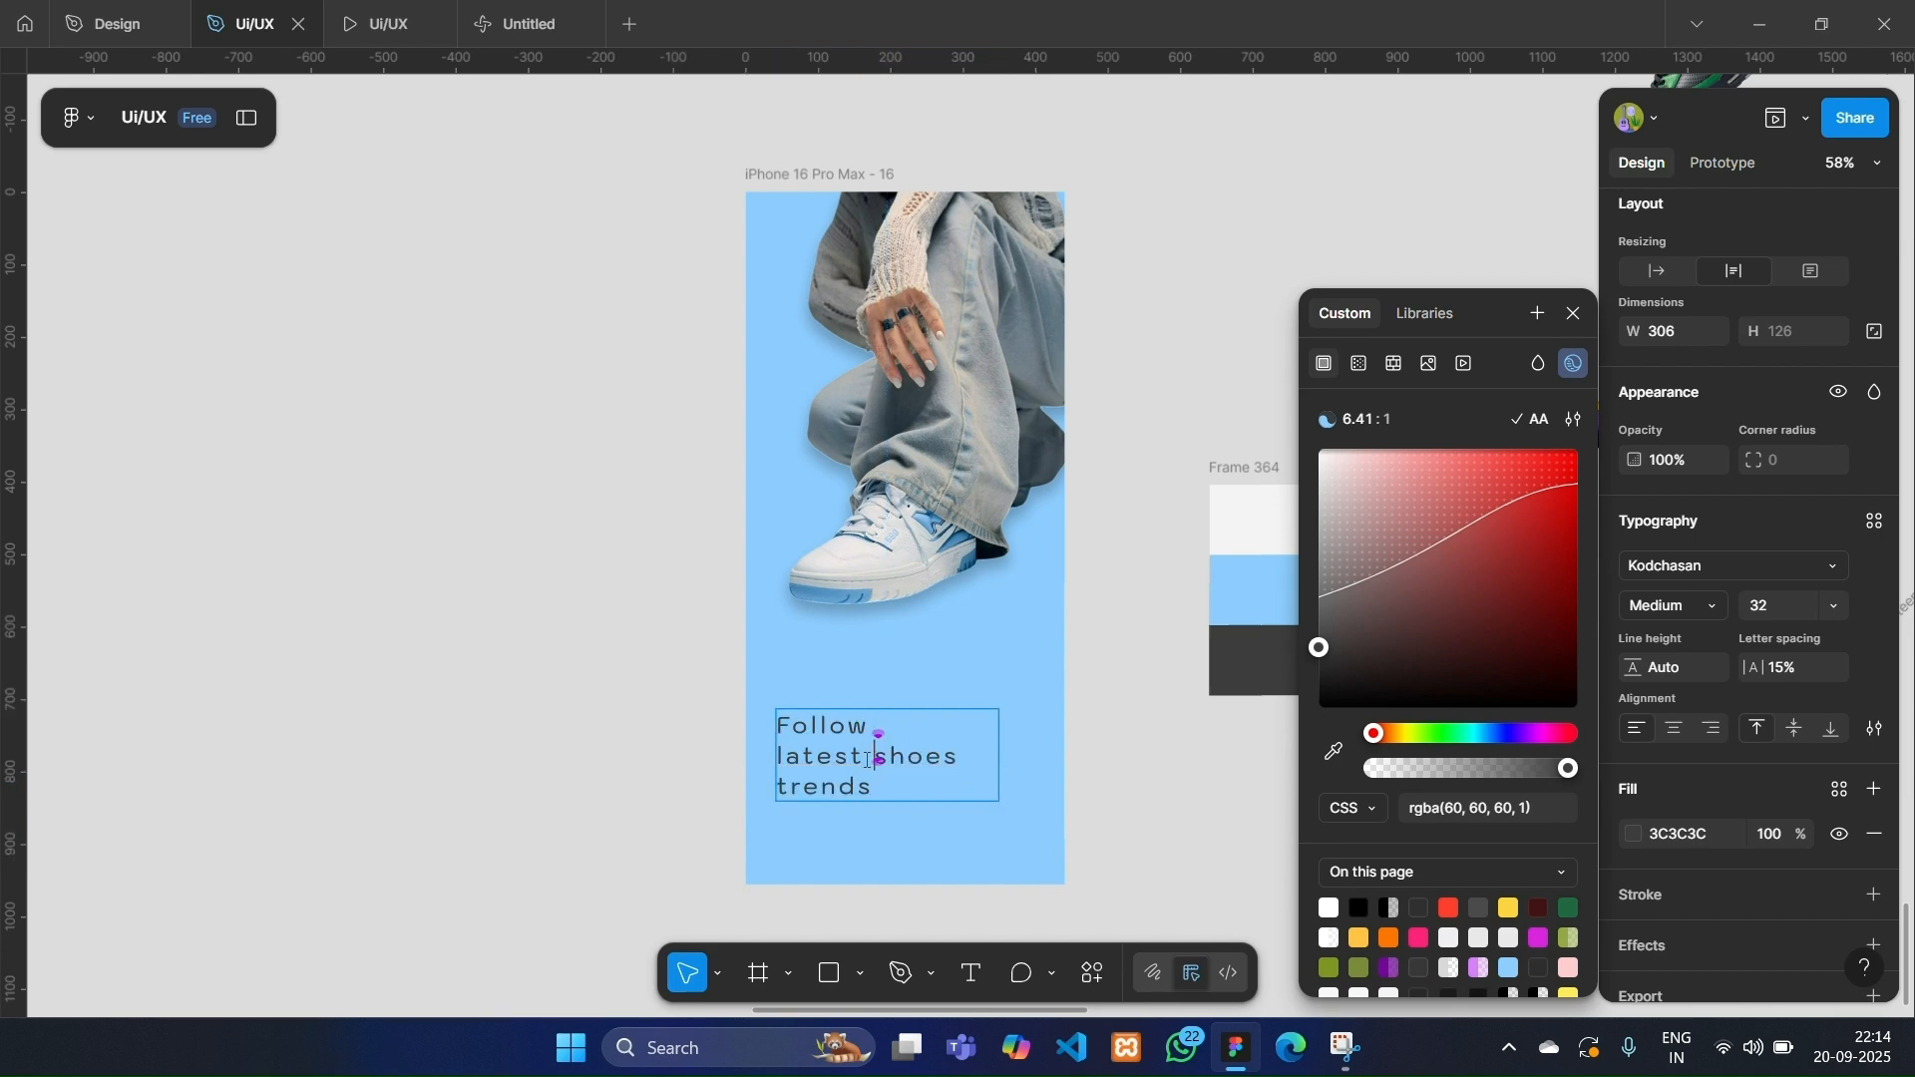
pyautogui.click(899, 836)
pyautogui.click(899, 836)
# Nudge the "Follow latest shoes trends" headline slightly upward and set its weight to Bold.
pyautogui.scroll(-2, 900, 836)
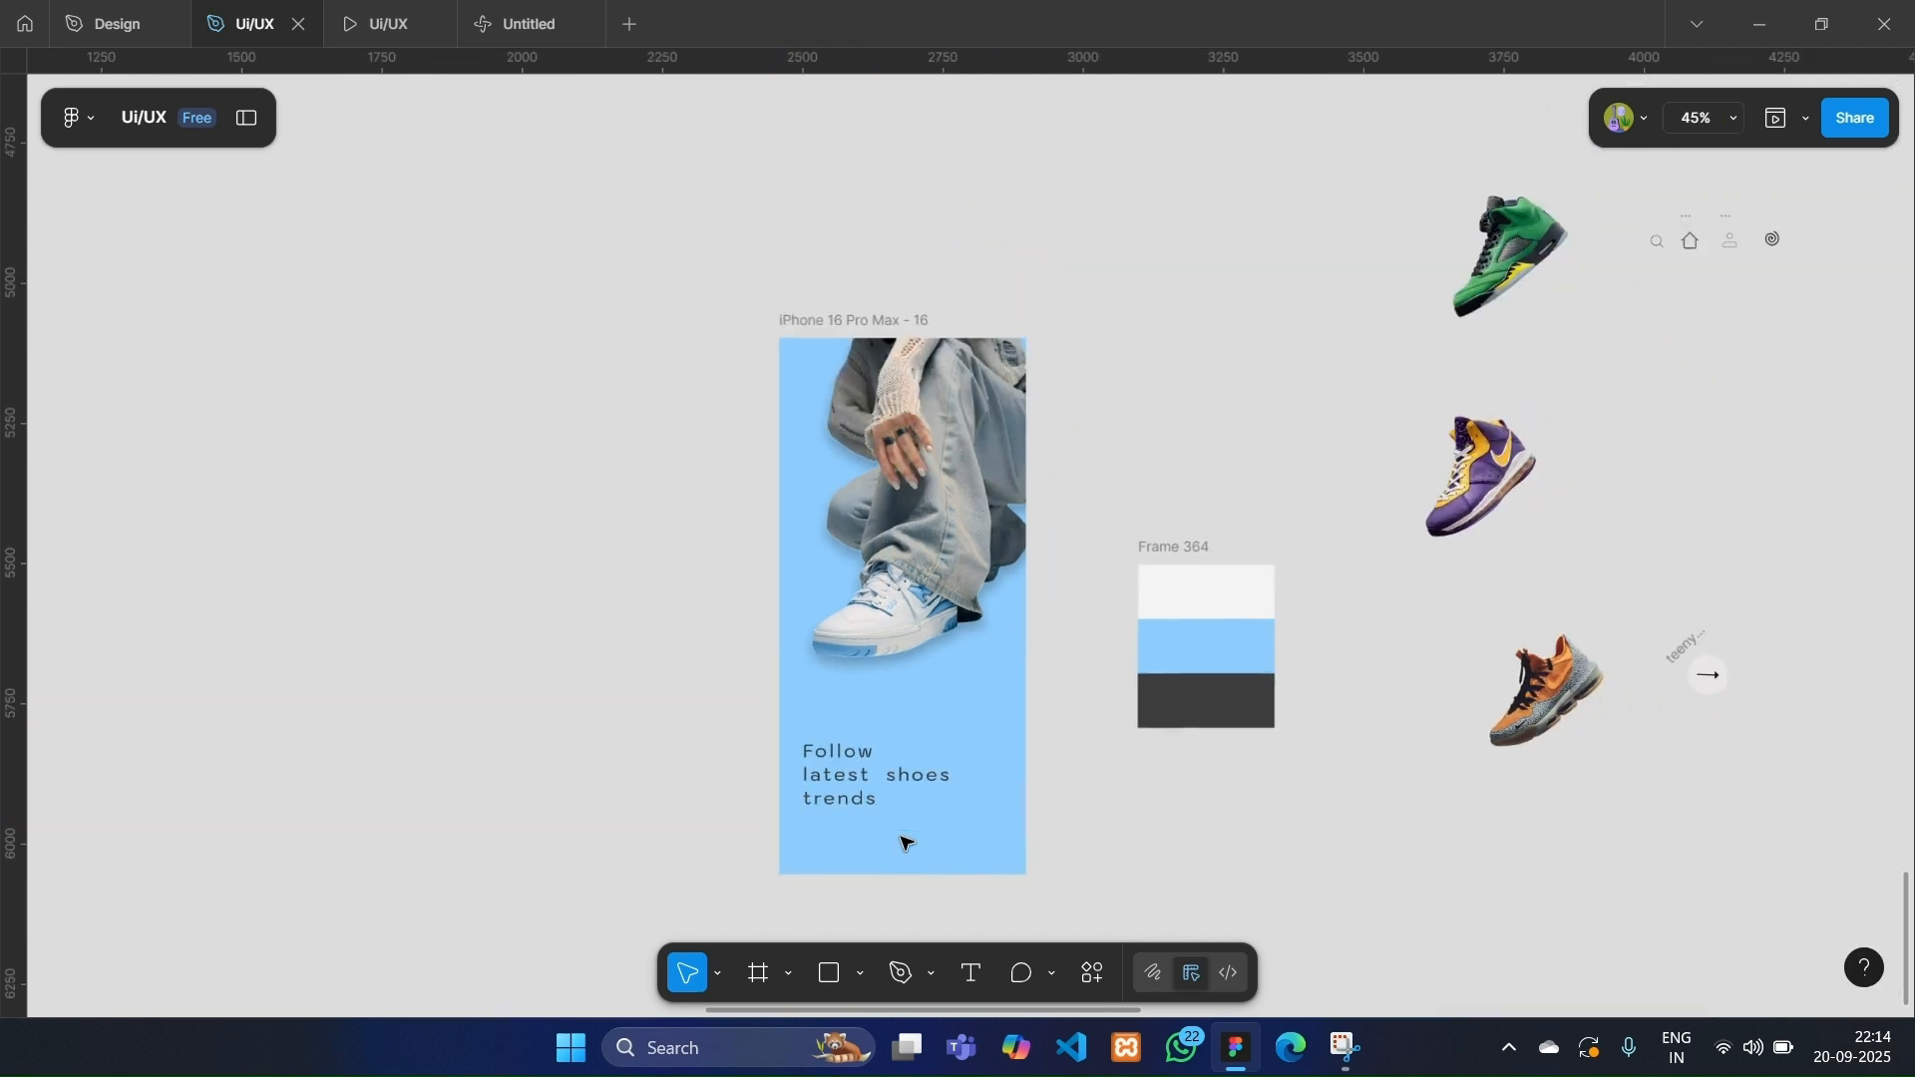
pyautogui.moveTo(890, 780); pyautogui.dragTo(896, 766)
pyautogui.scroll(-3, 1781, 858)
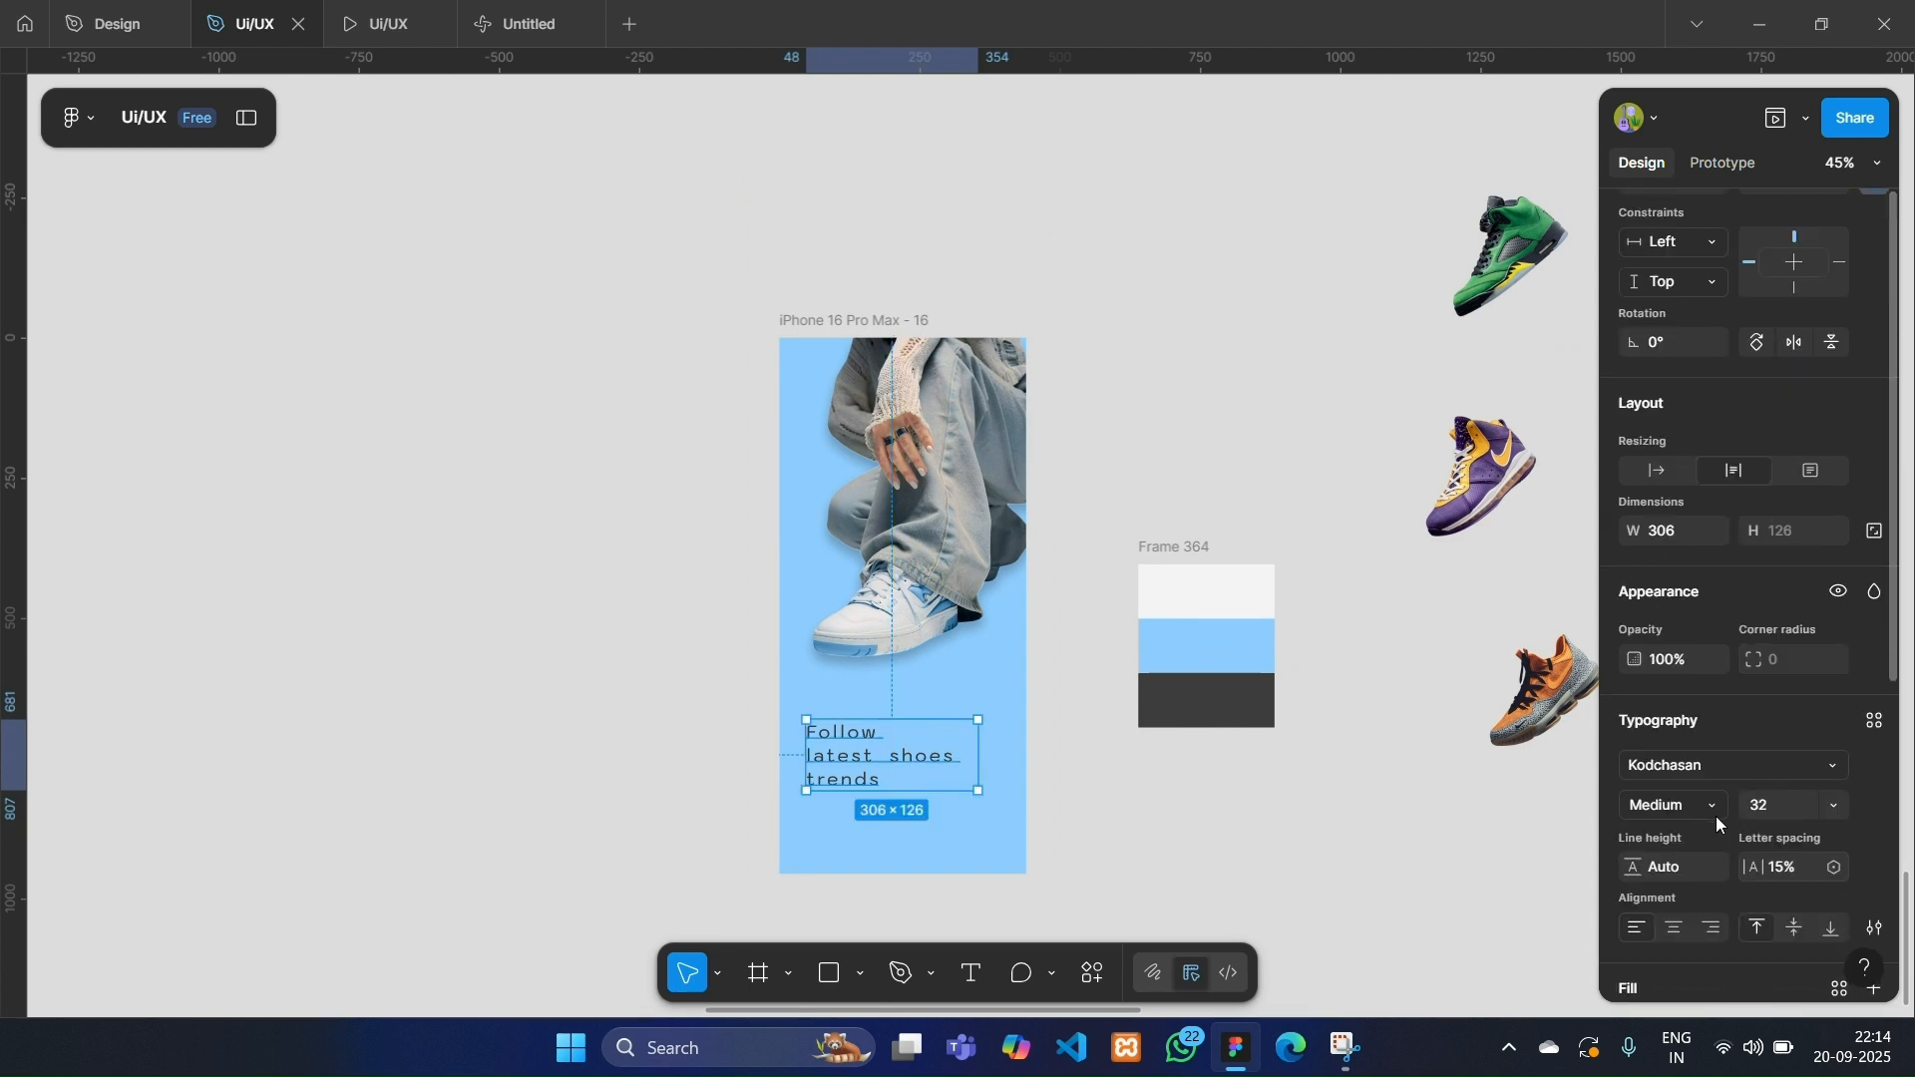
pyautogui.click(1697, 800)
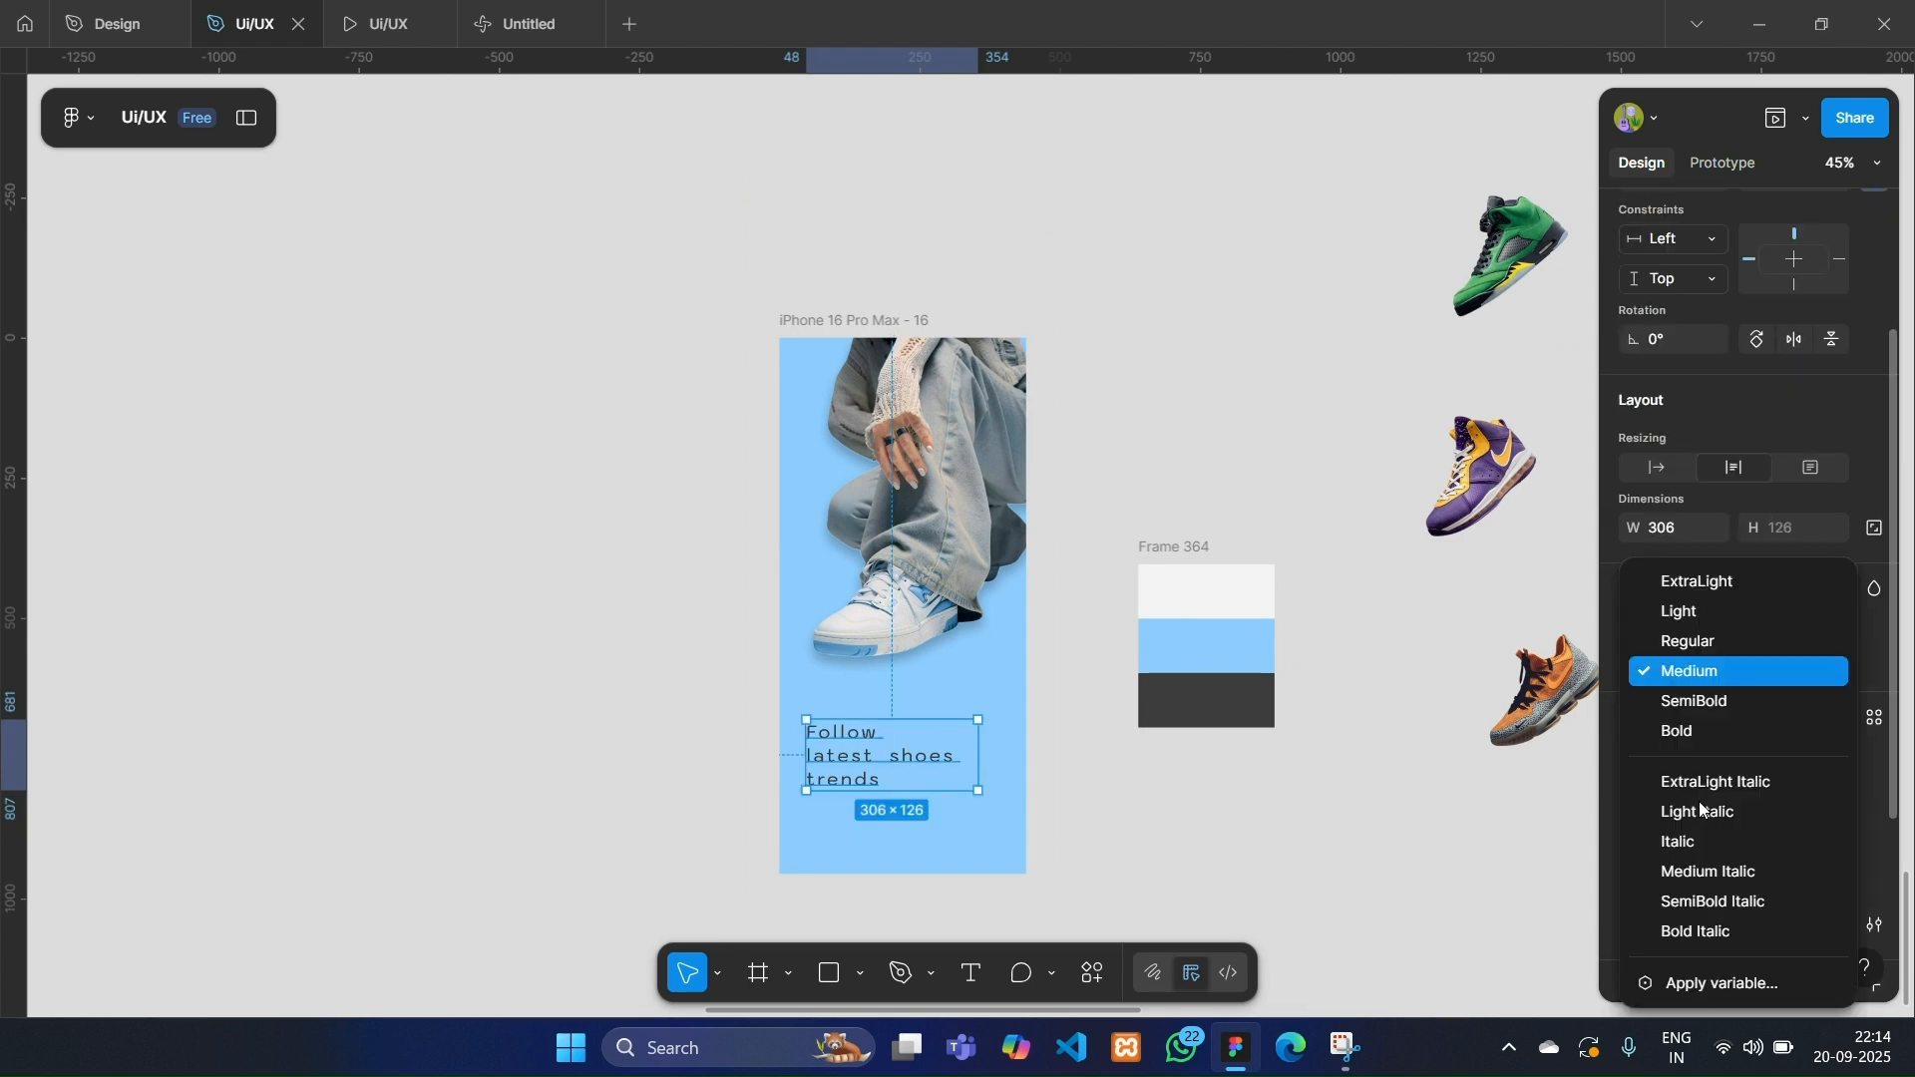
pyautogui.click(1726, 736)
pyautogui.scroll(4, 870, 703)
pyautogui.scroll(2, 870, 703)
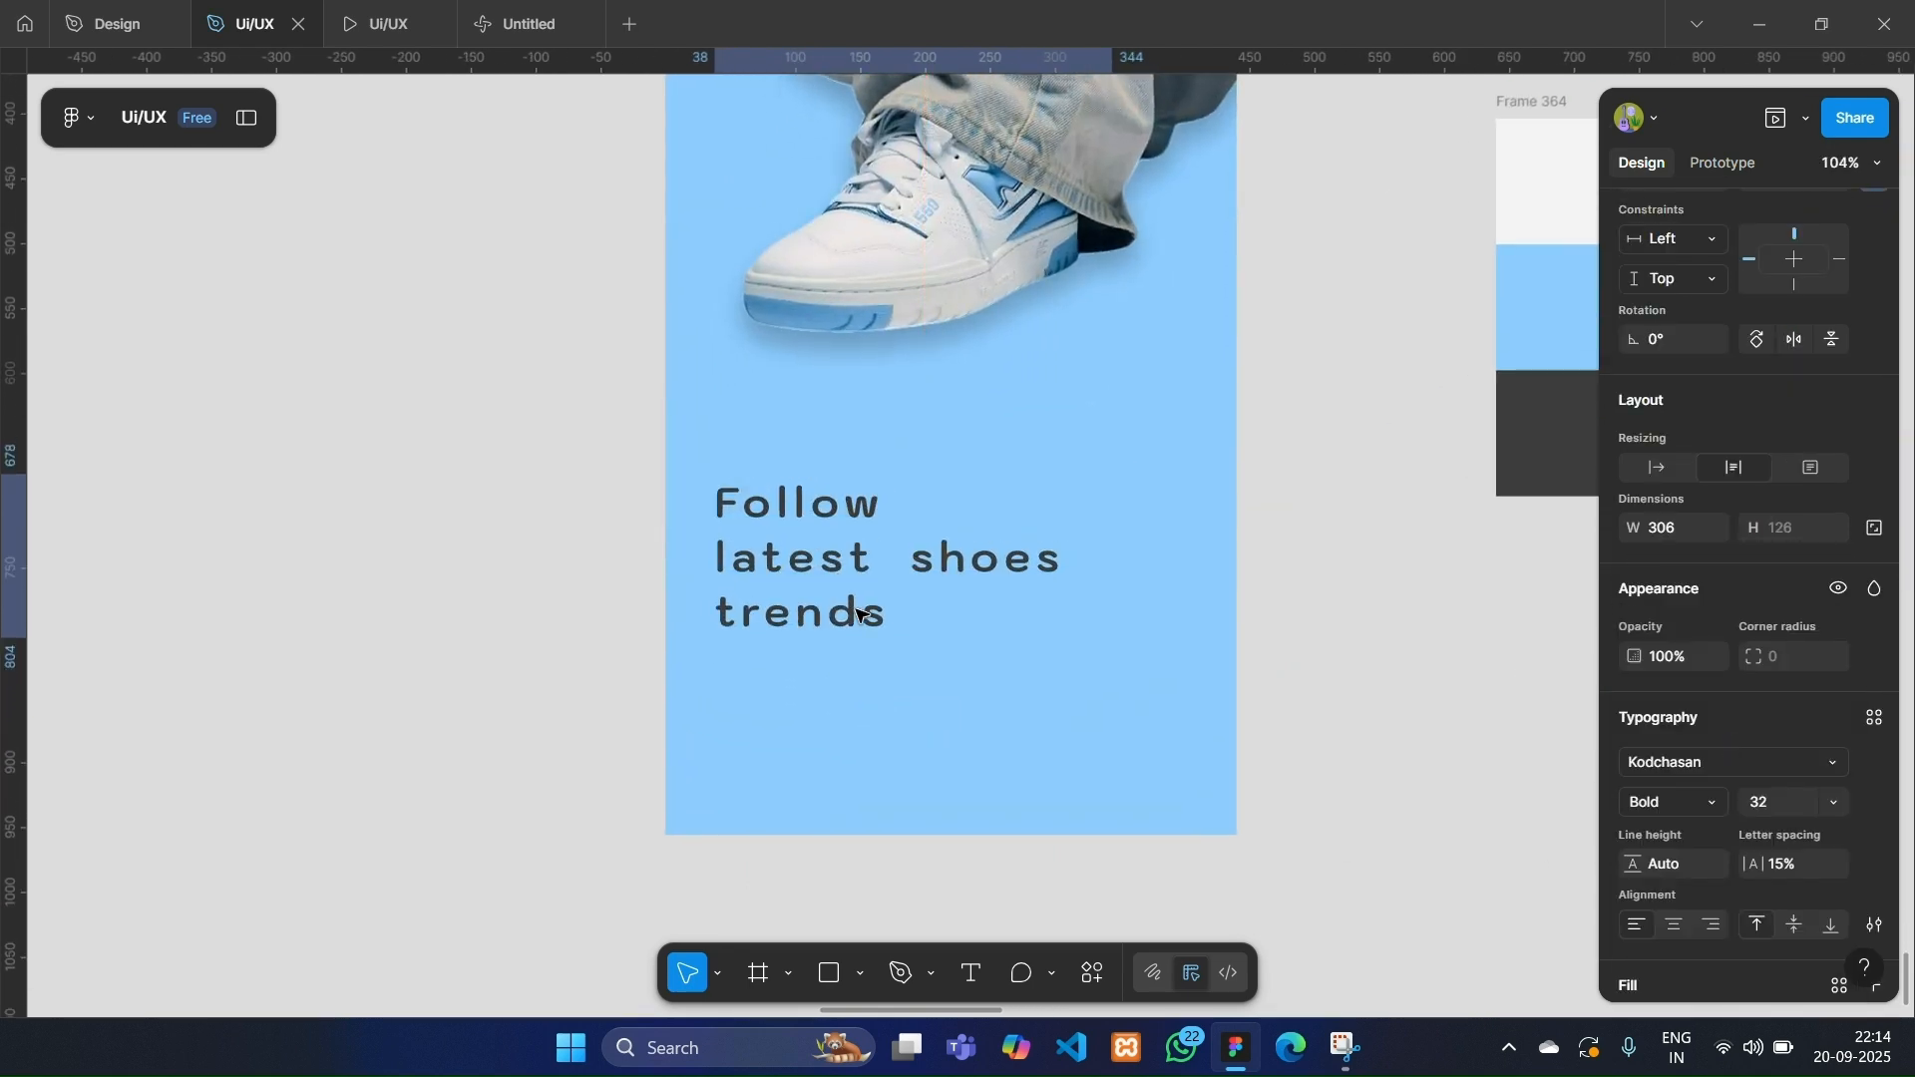
# Draw a rectangle about 196 × 476 over the sneaker photo, rotated about 56° so it runs diagonally across the phone frame.
pyautogui.scroll(6, 873, 646)
pyautogui.press('r')
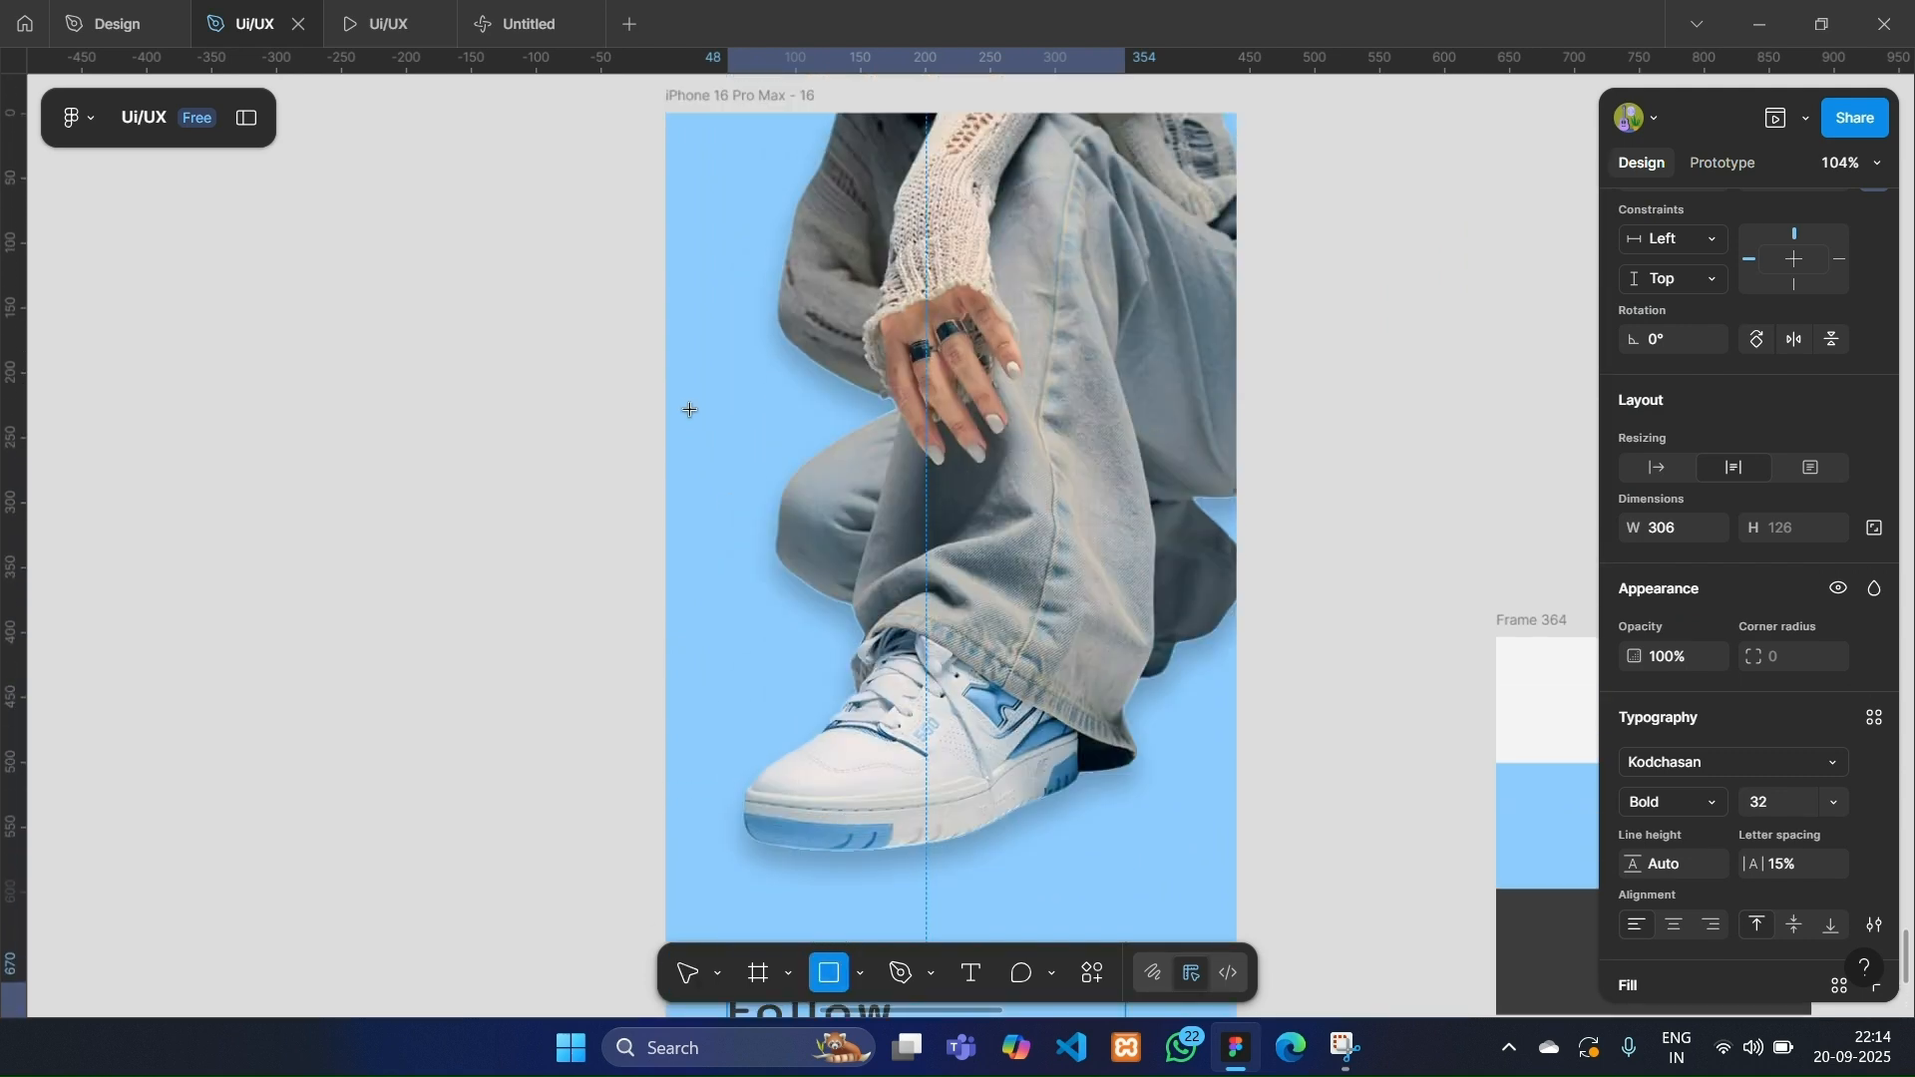
pyautogui.moveTo(681, 386)
pyautogui.mouseDown()
pyautogui.moveTo(938, 896)
pyautogui.moveTo(1103, 670)
pyautogui.moveTo(1090, 697)
pyautogui.mouseUp()
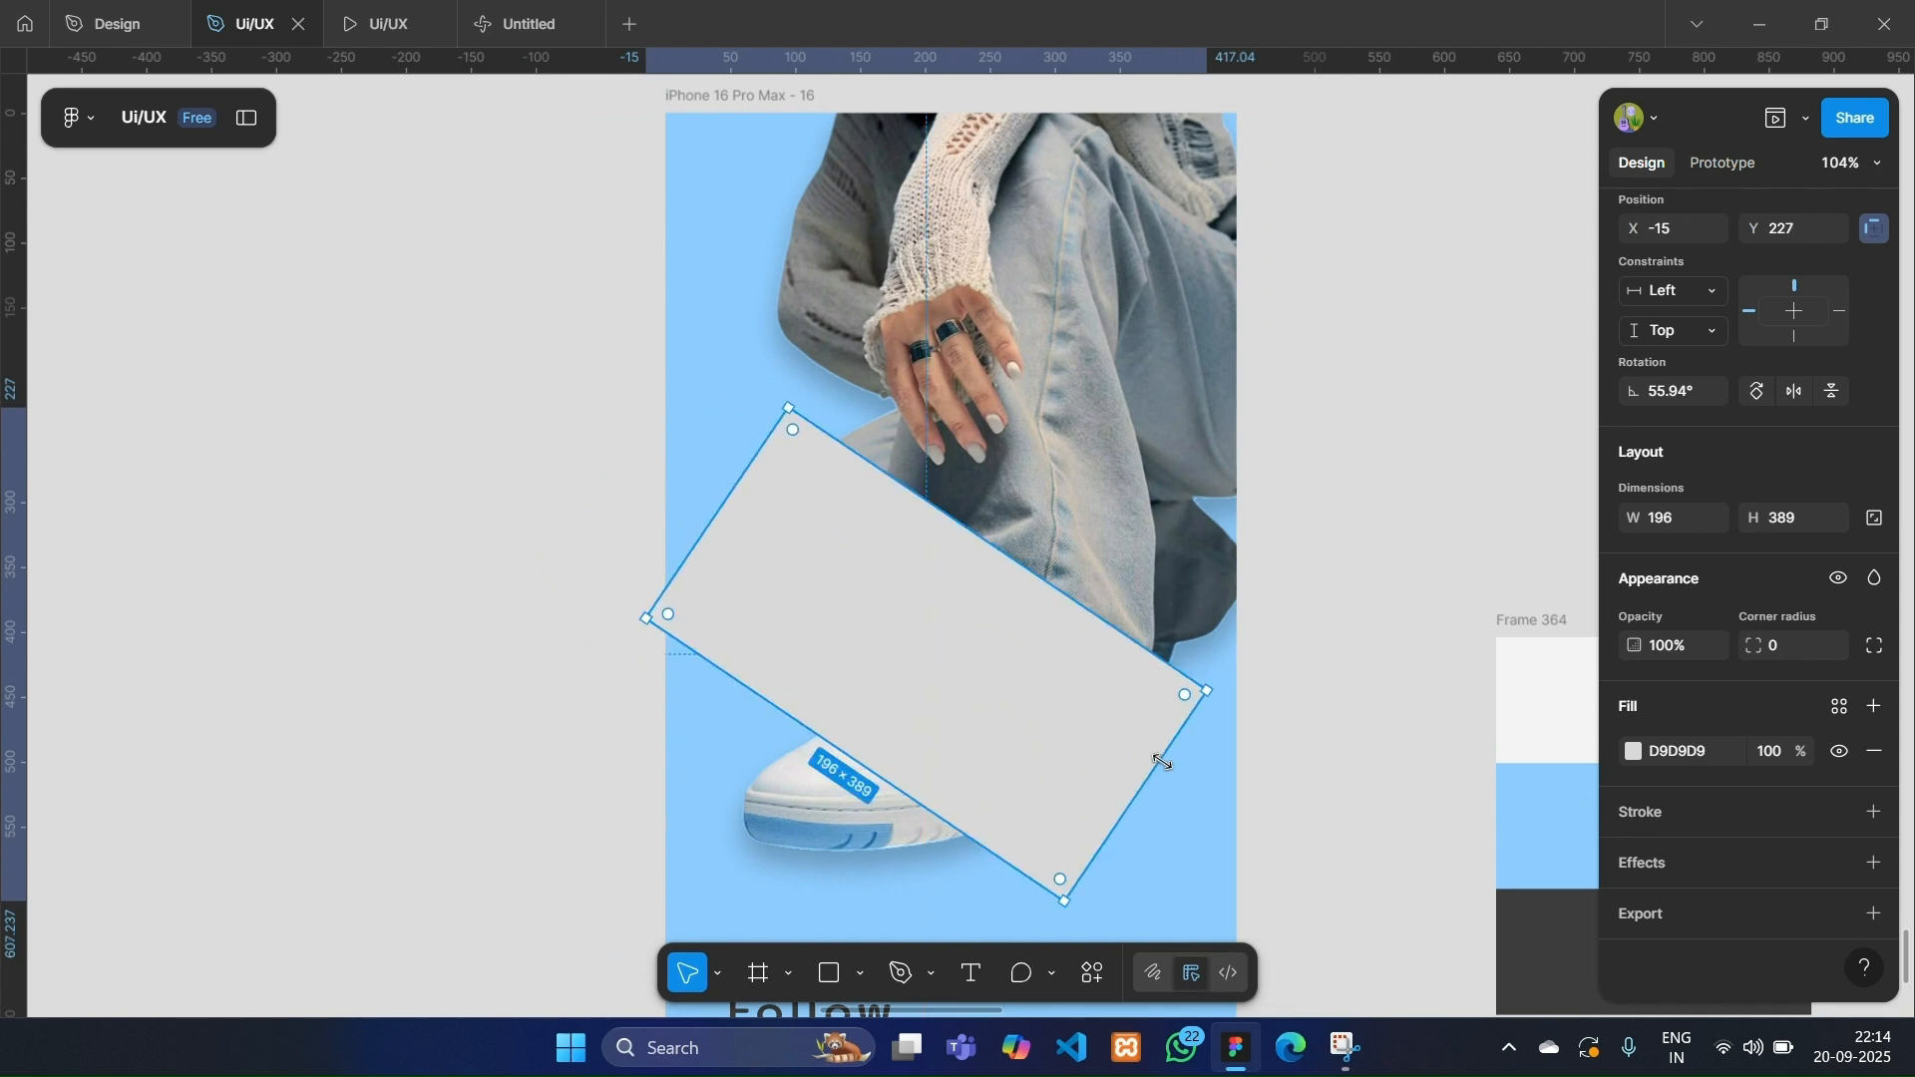
pyautogui.moveTo(1158, 761); pyautogui.dragTo(1231, 811)
pyautogui.moveTo(1110, 746); pyautogui.dragTo(1115, 739)
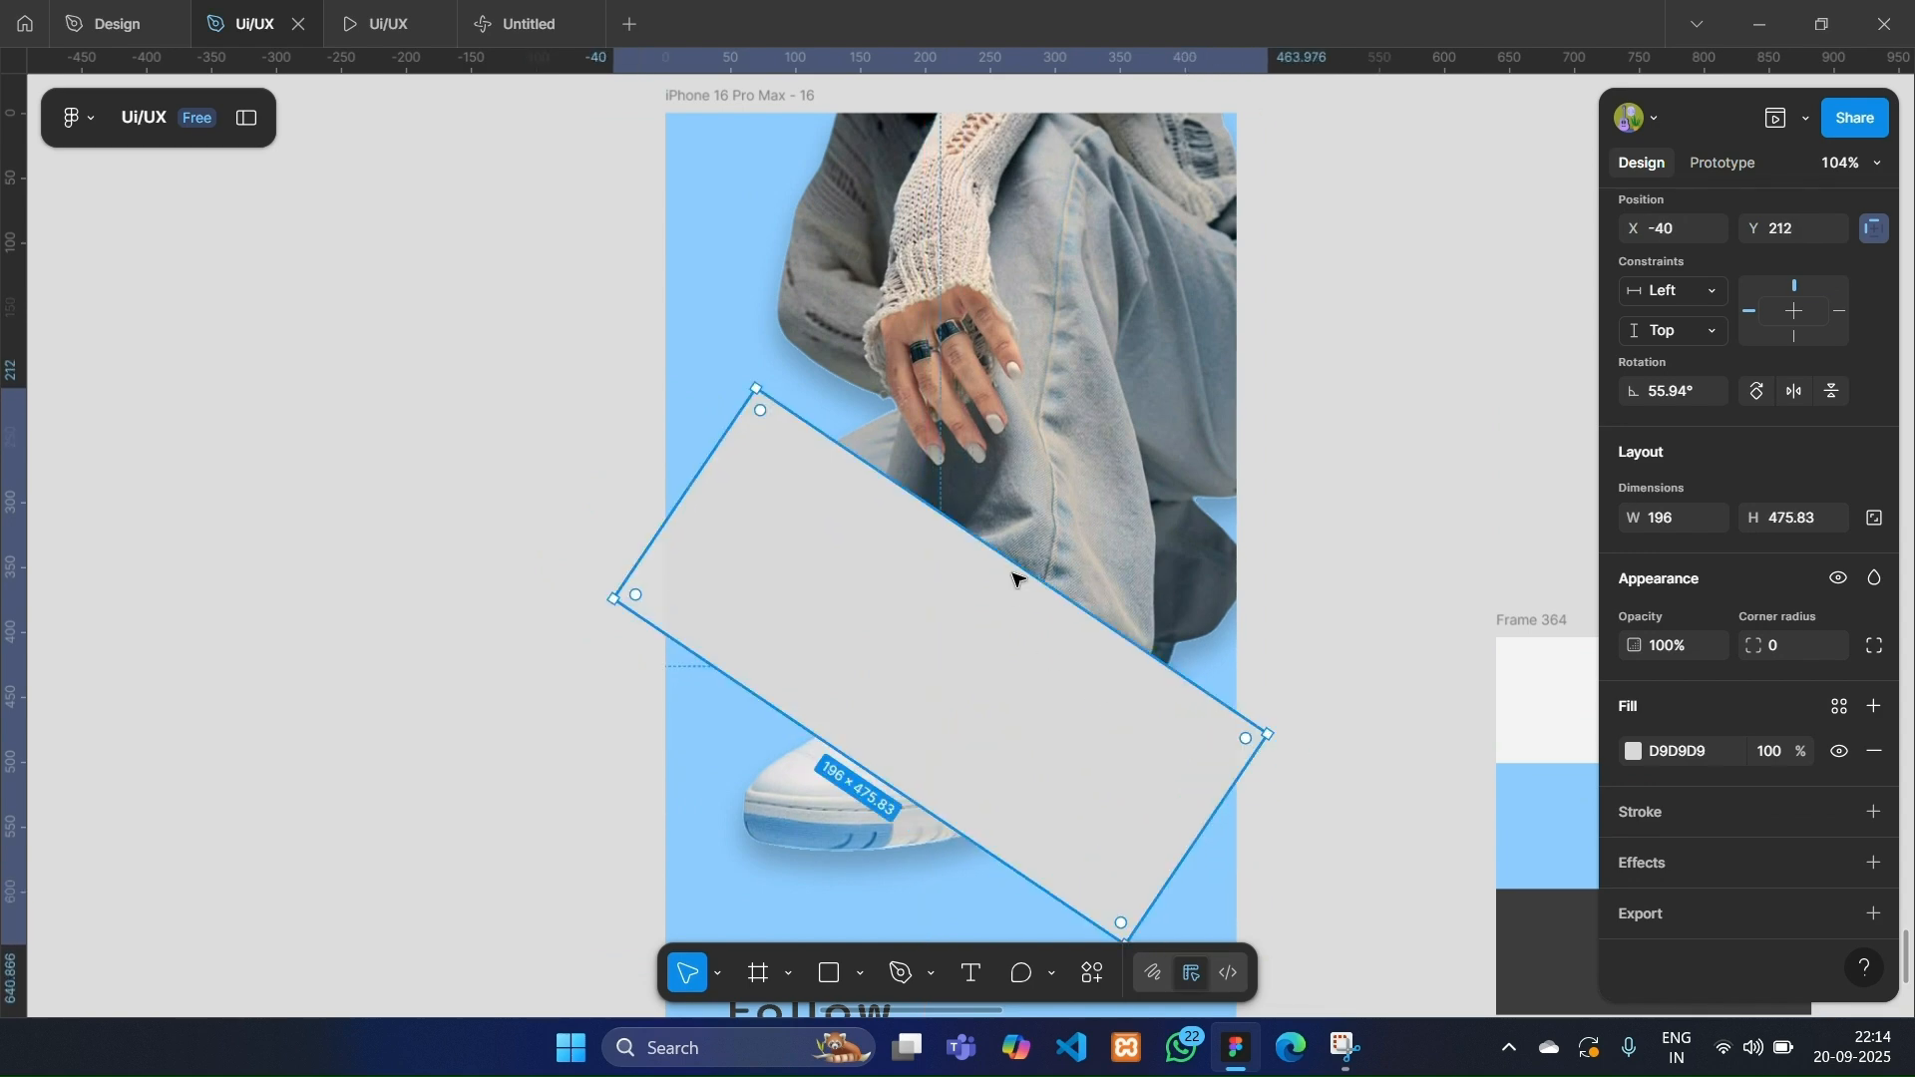
# Pull the midpoints of the diagonal rectangle's two long sides inward and bend them into smooth curves.
pyautogui.doubleClick(1003, 595)
pyautogui.moveTo(1014, 563); pyautogui.dragTo(985, 610)
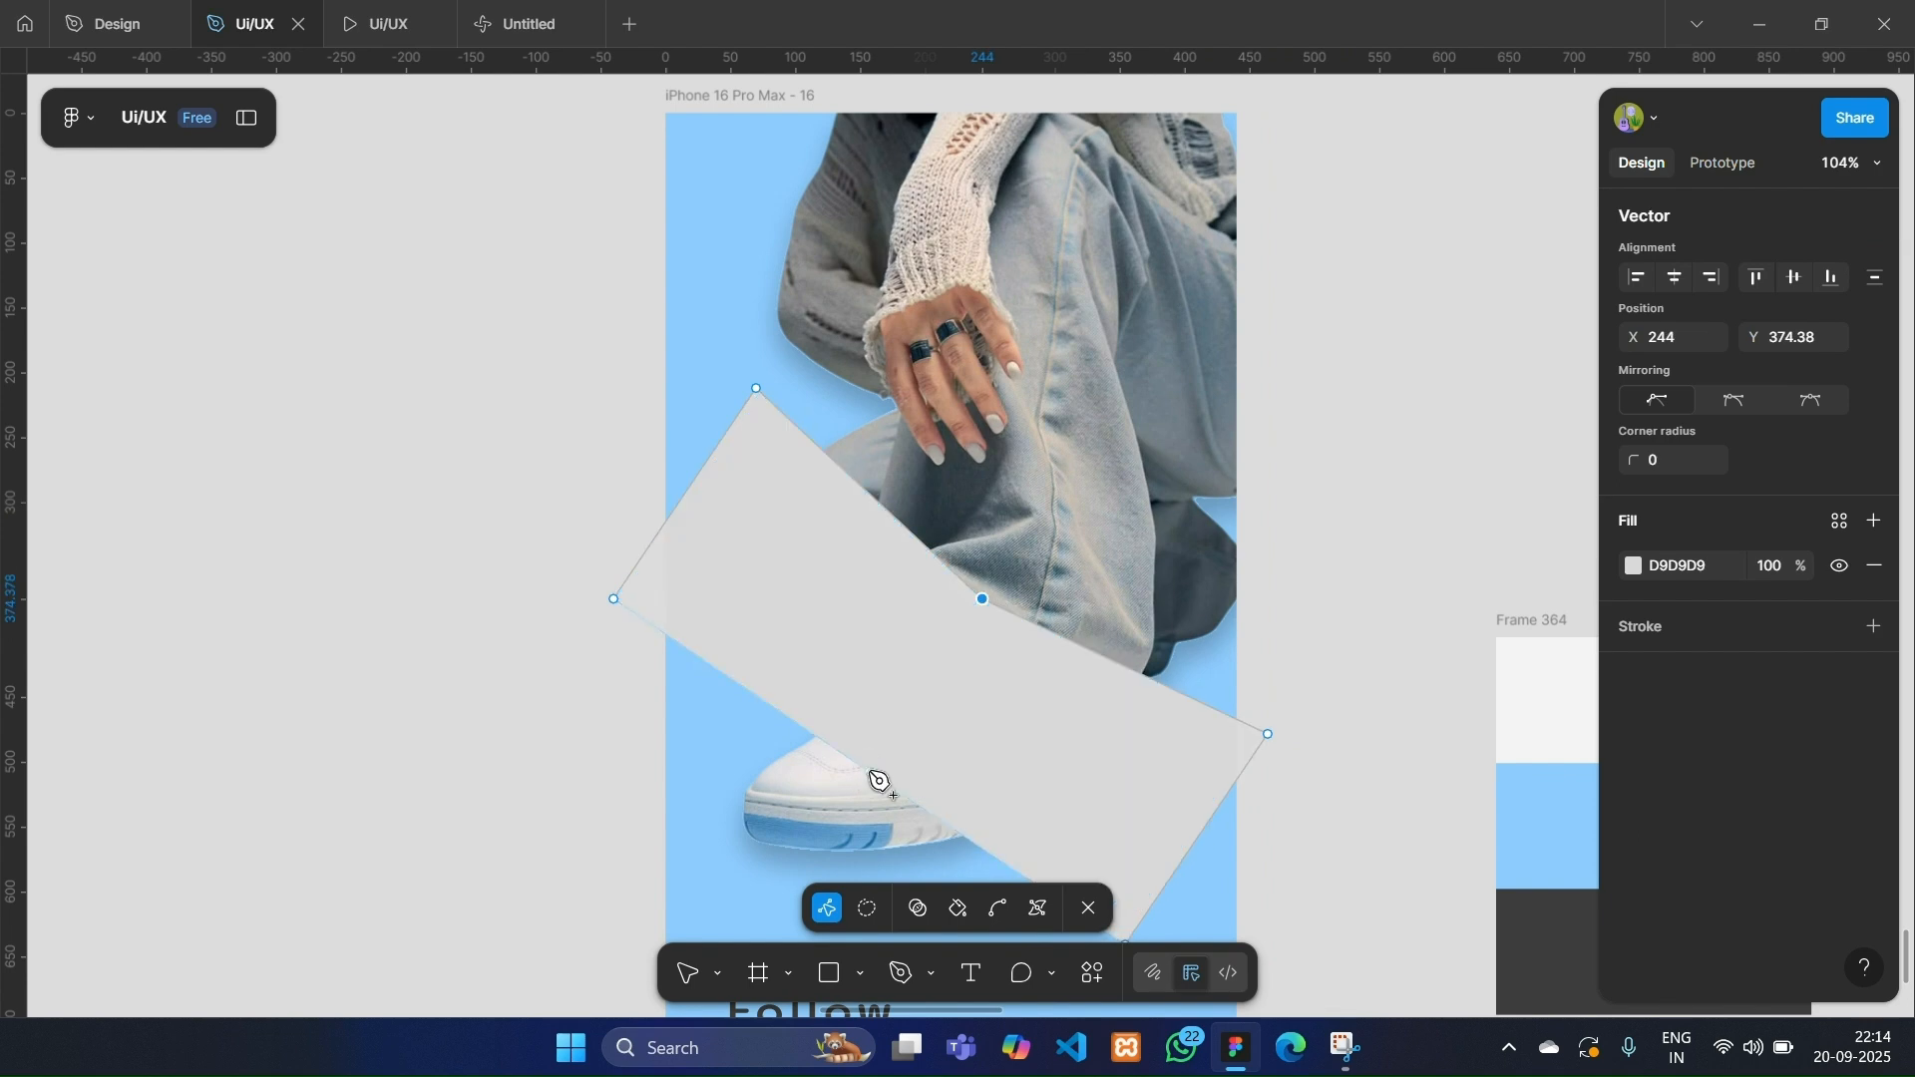
pyautogui.moveTo(878, 780); pyautogui.dragTo(895, 718)
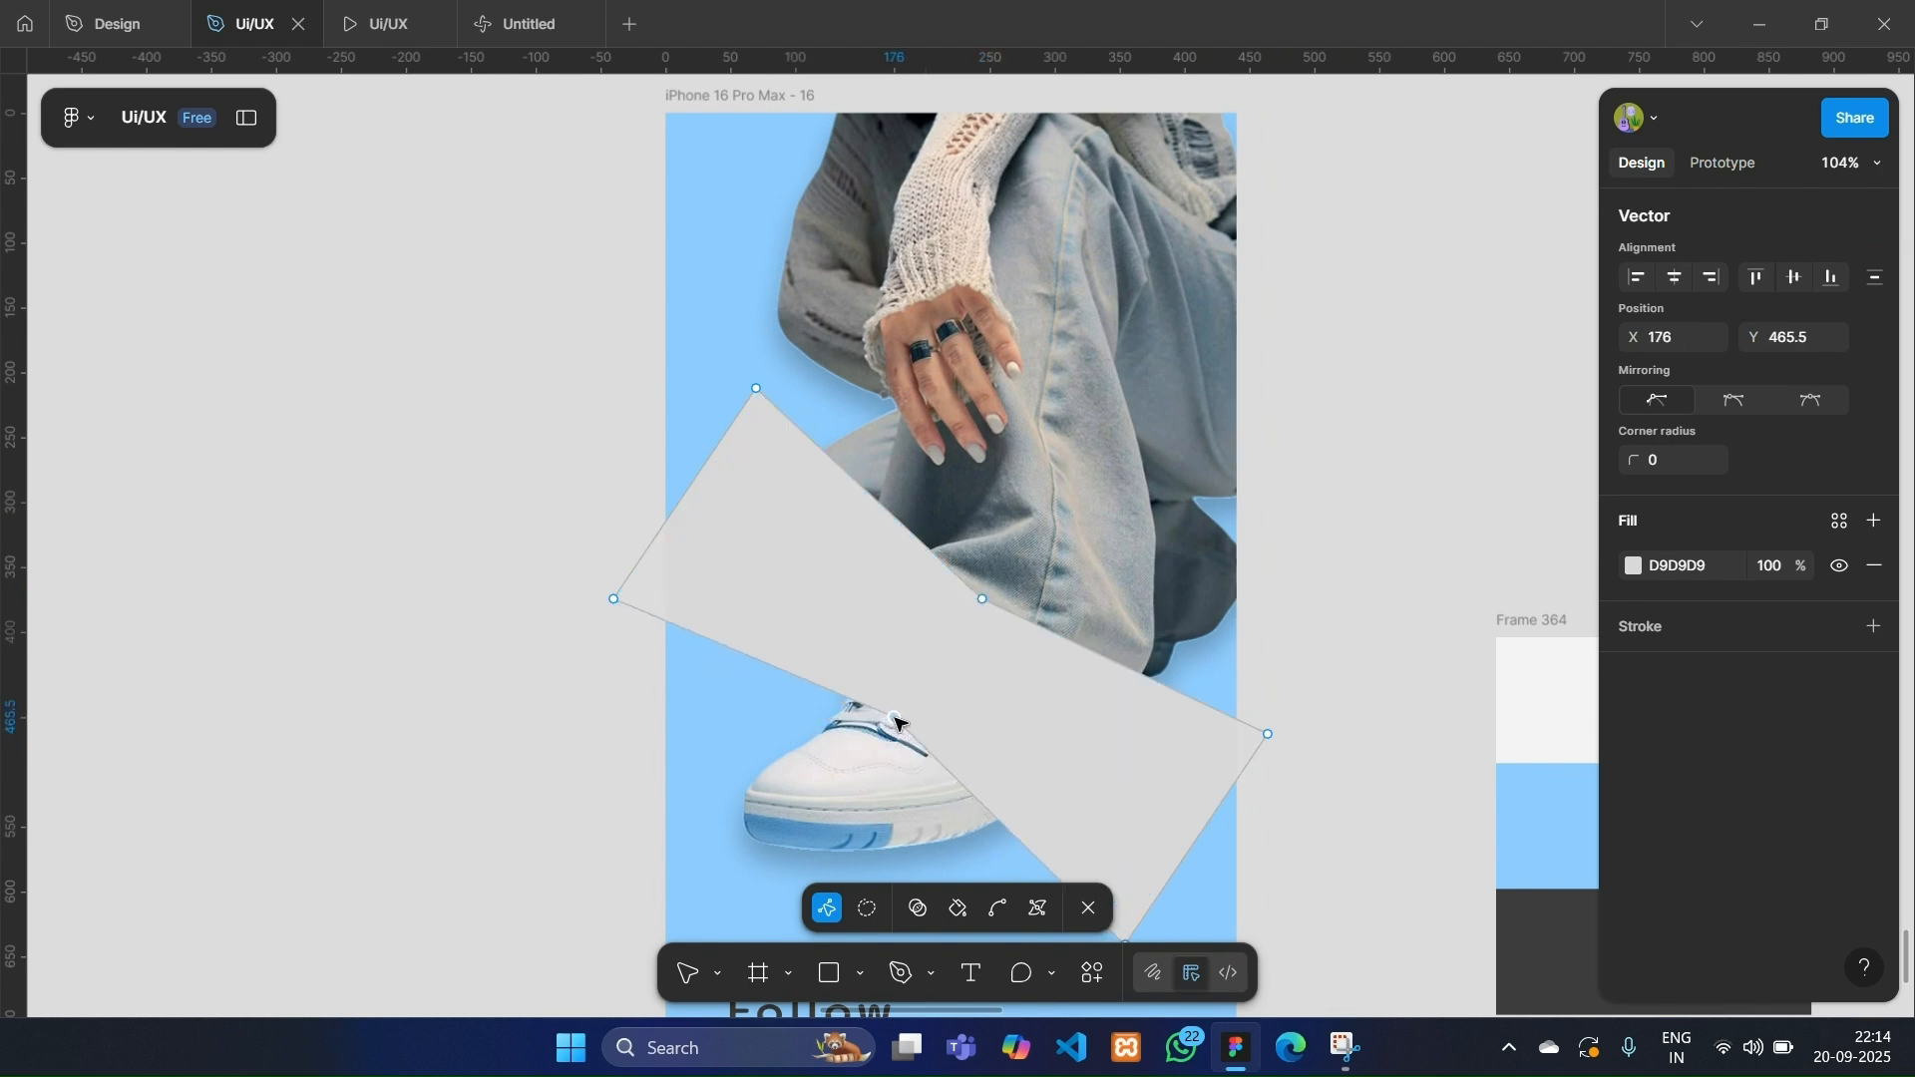
pyautogui.click(1001, 918)
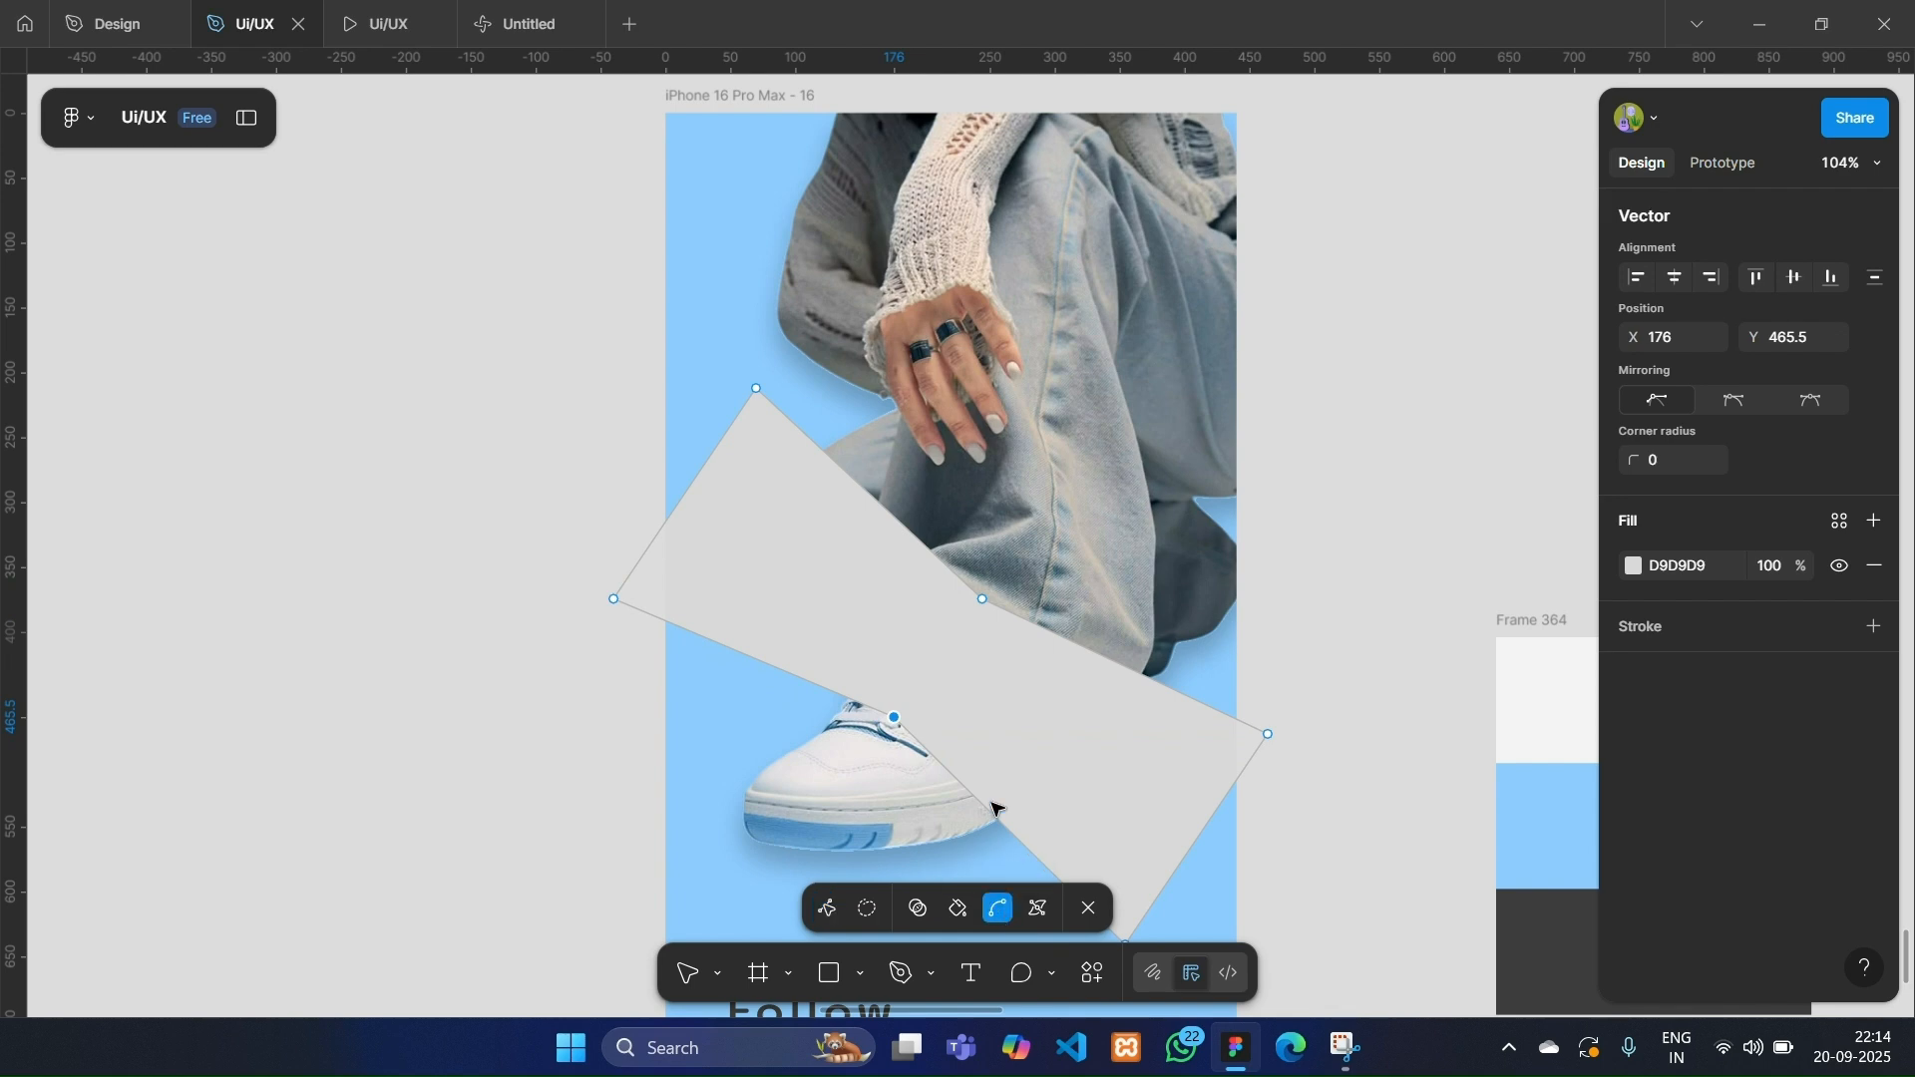
pyautogui.click(983, 599)
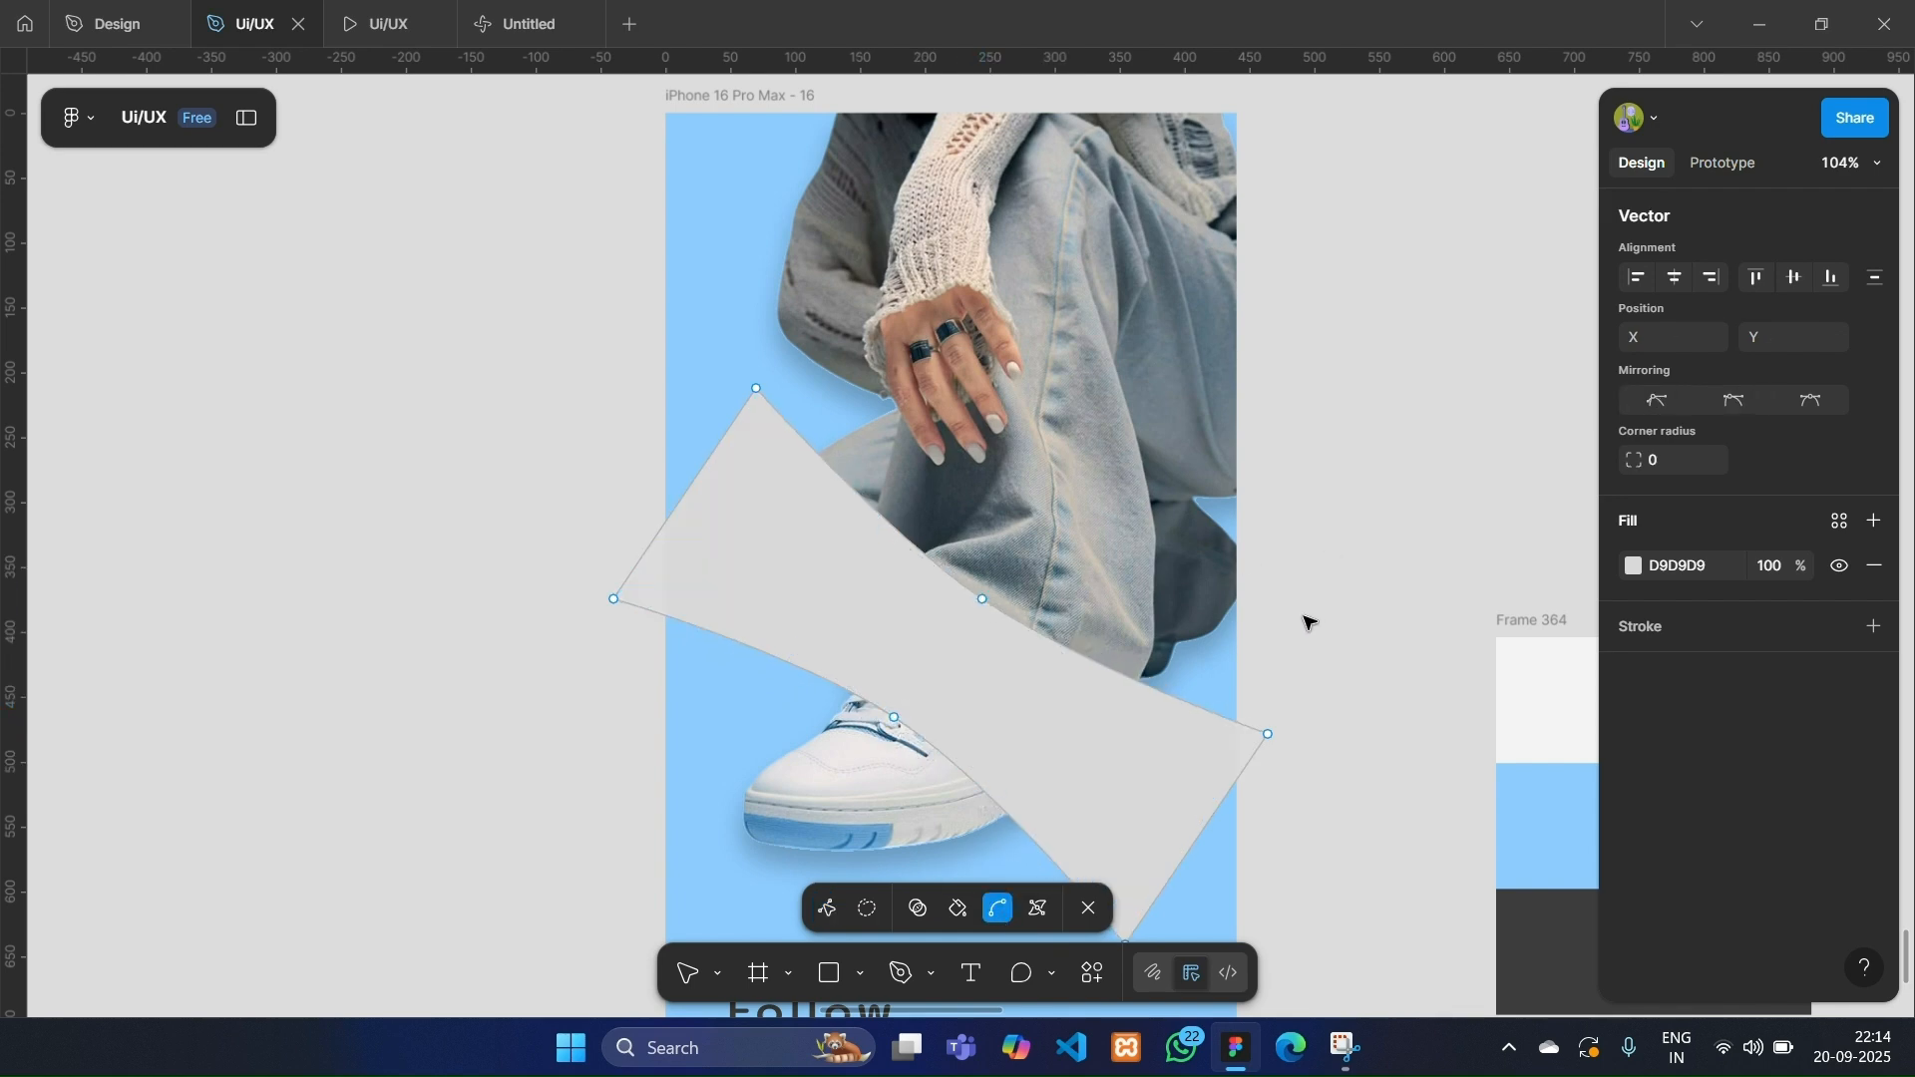
pyautogui.press('Escape')
# Round the diagonal shape's corners to a radius of 67 and widen it to about 269.
pyautogui.moveTo(1747, 823); pyautogui.dragTo(1774, 827)
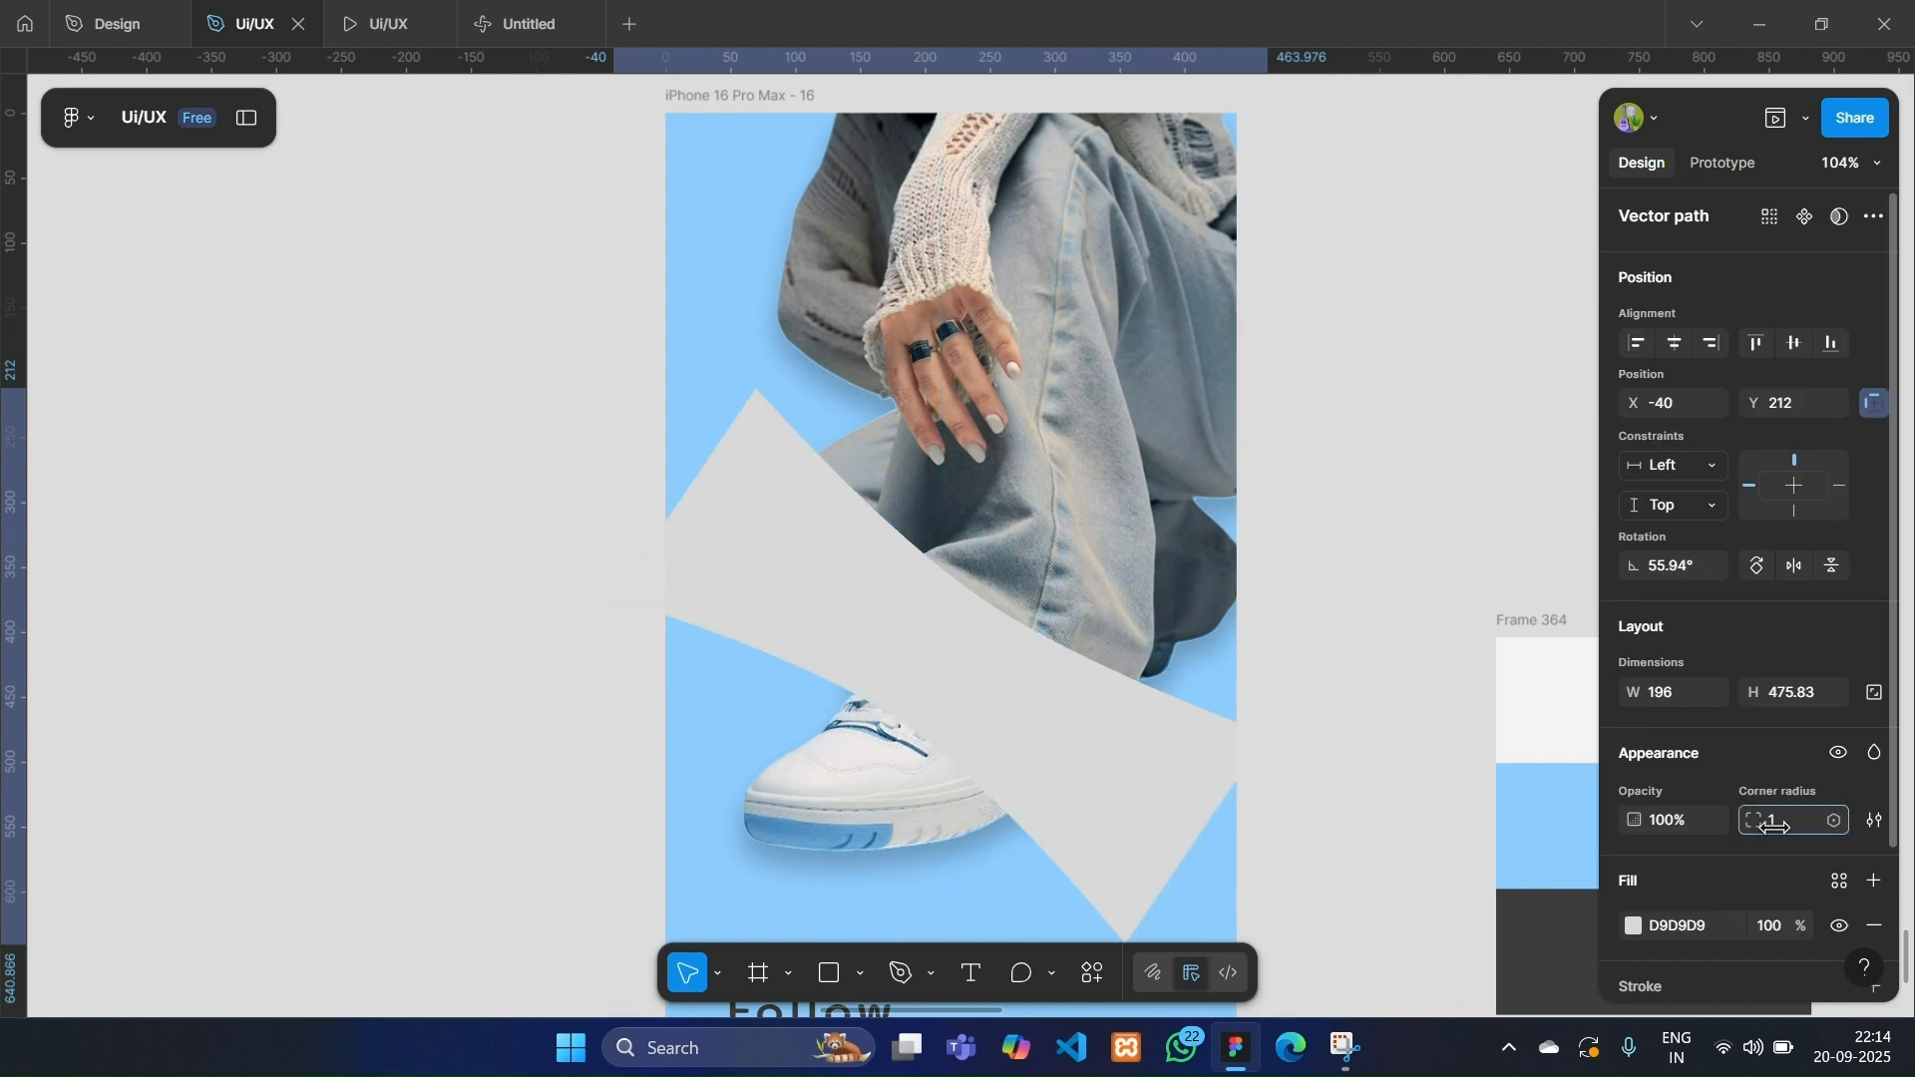
pyautogui.moveTo(503, 882); pyautogui.dragTo(1379, 927)
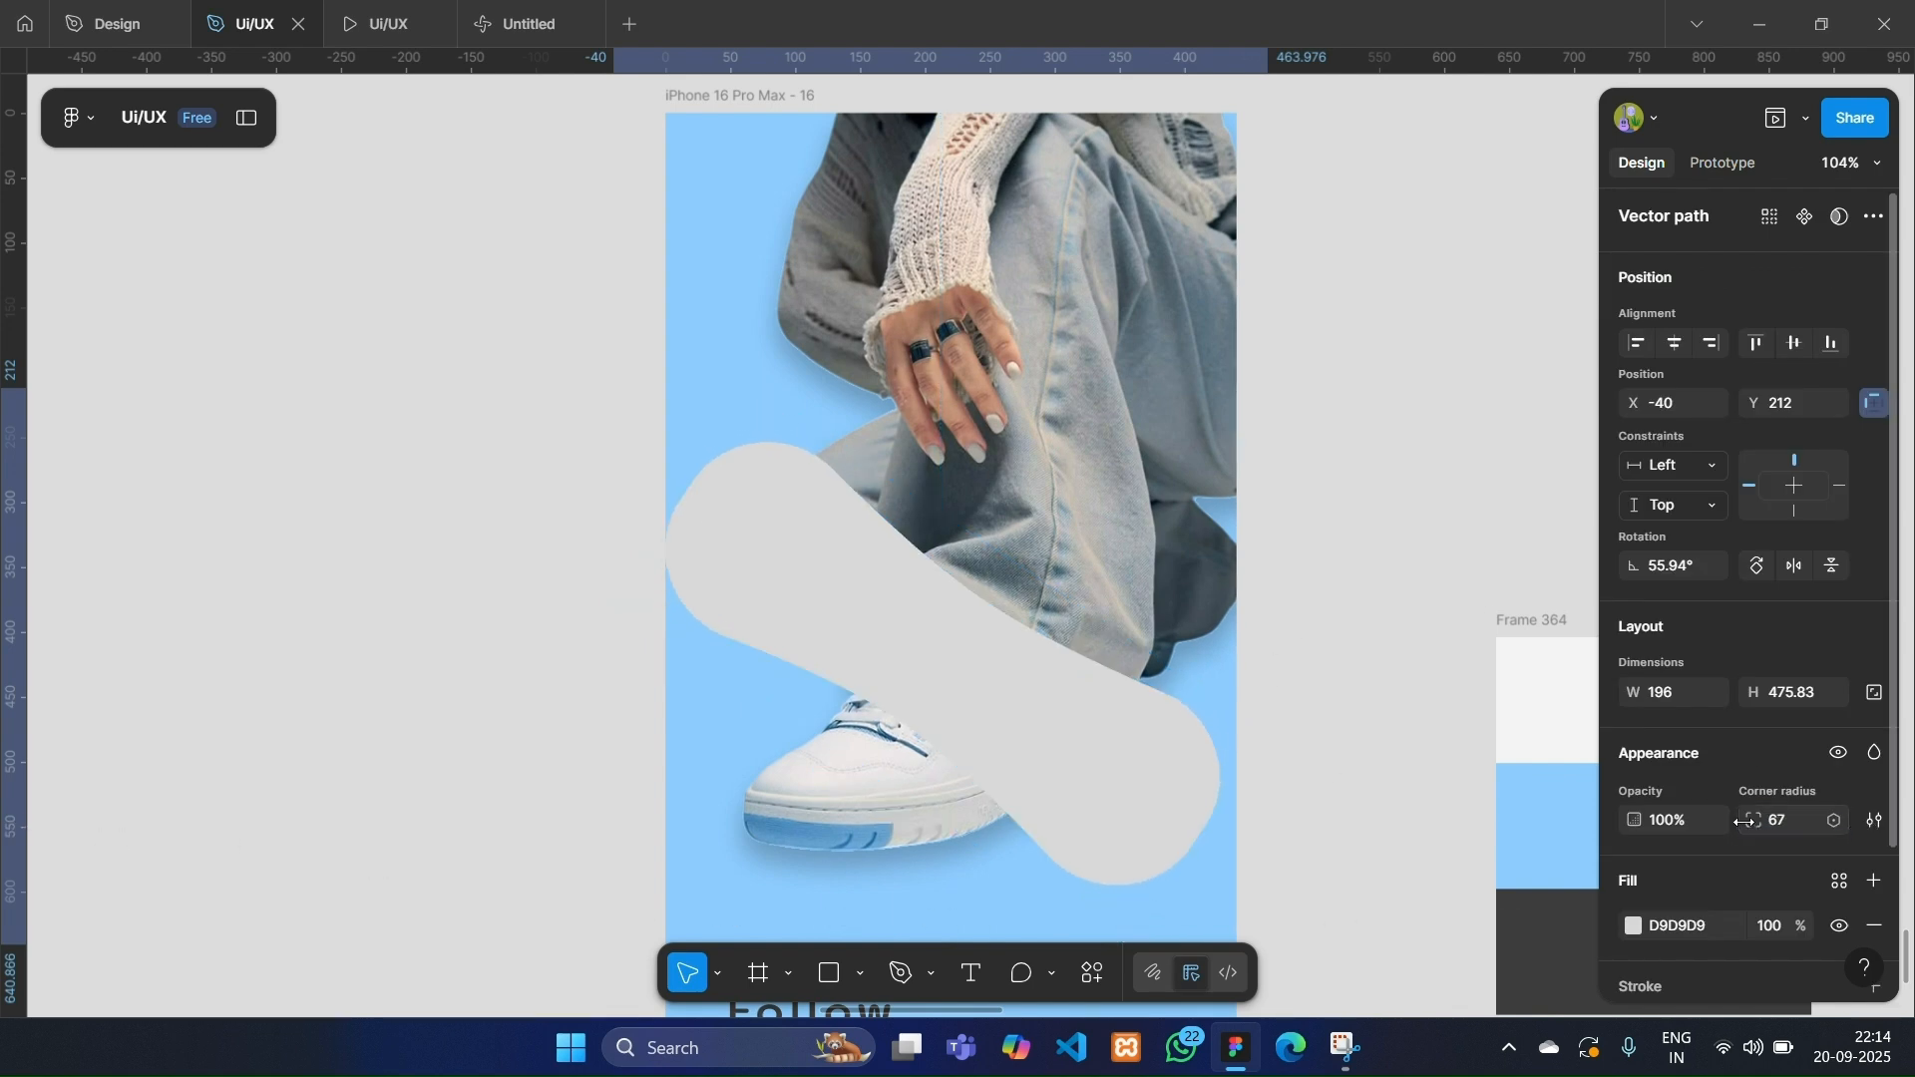
pyautogui.moveTo(1090, 584); pyautogui.dragTo(1153, 532)
pyautogui.moveTo(1064, 692)
pyautogui.mouseDown()
pyautogui.moveTo(1008, 675)
pyautogui.moveTo(1033, 688)
pyautogui.mouseUp()
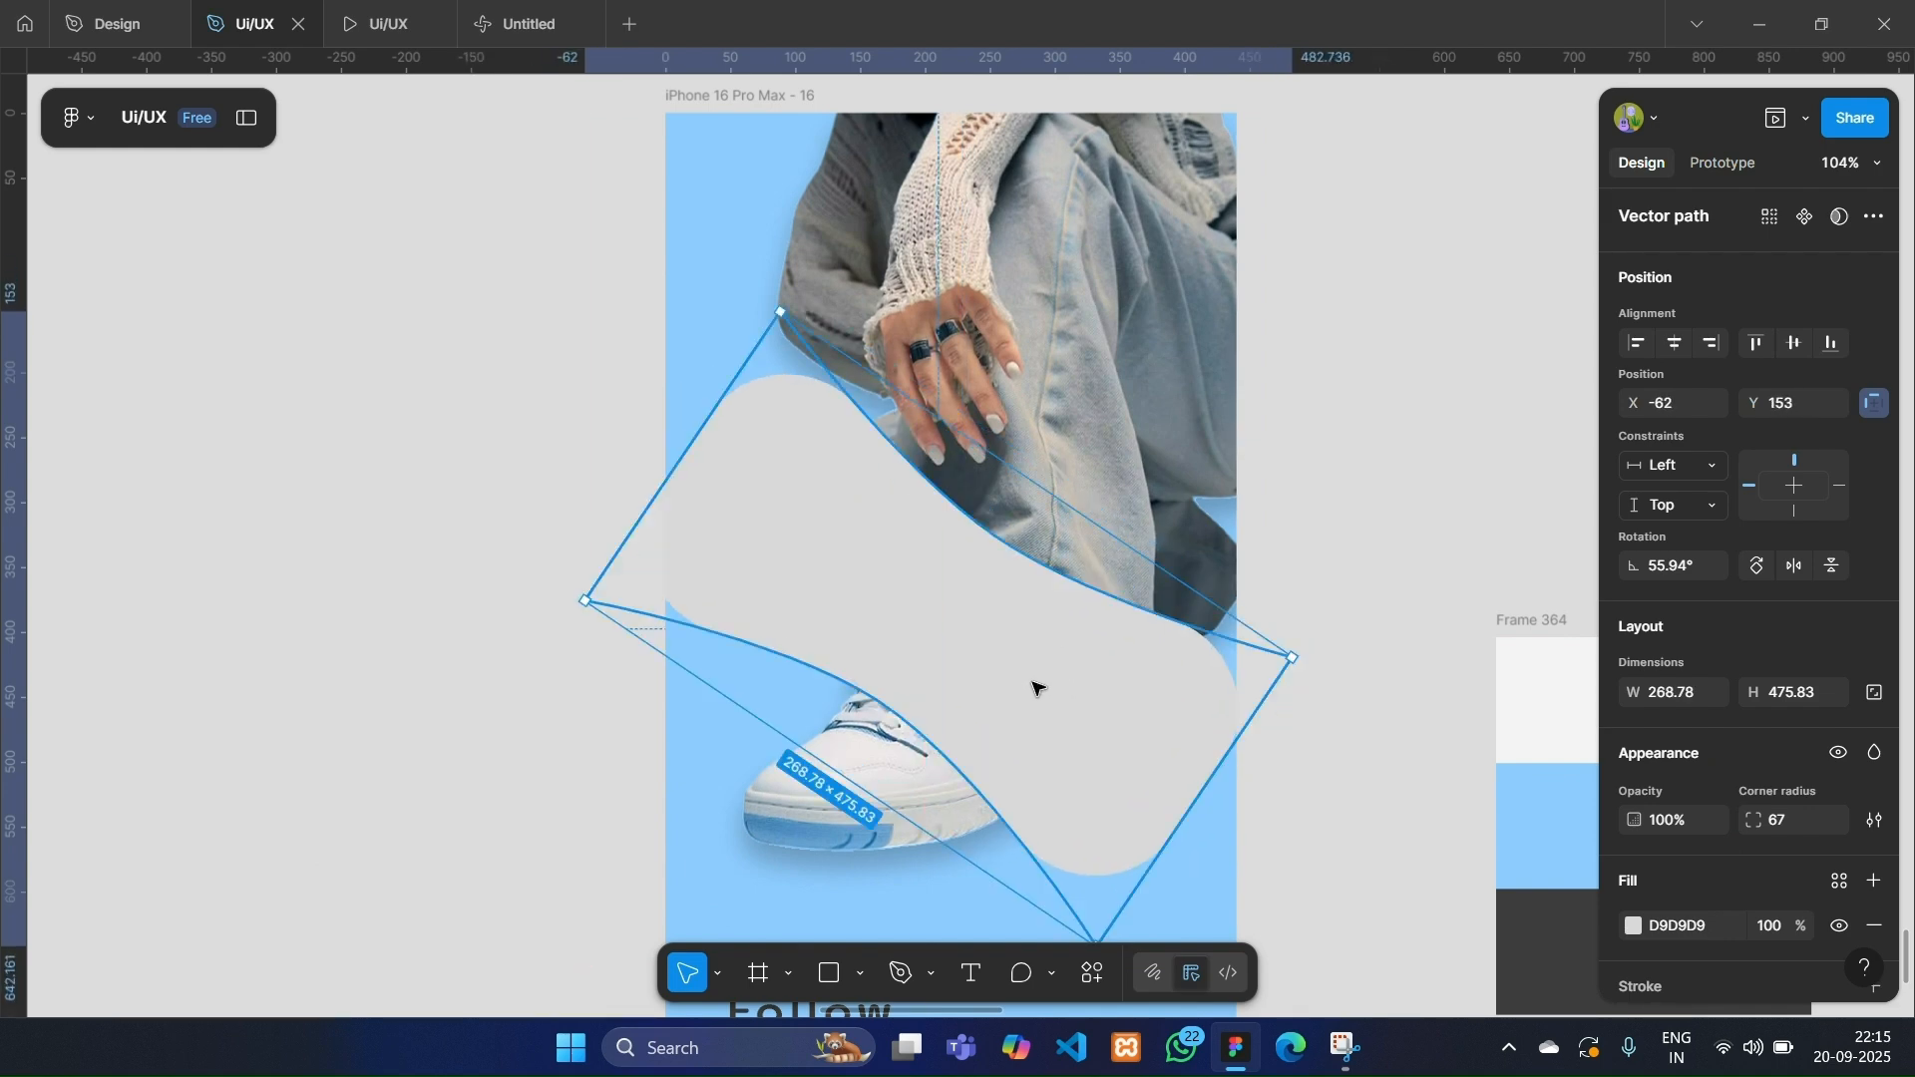
# Reorder the layers so the curved shape sits behind the sneaker photo.
pyautogui.click(249, 120)
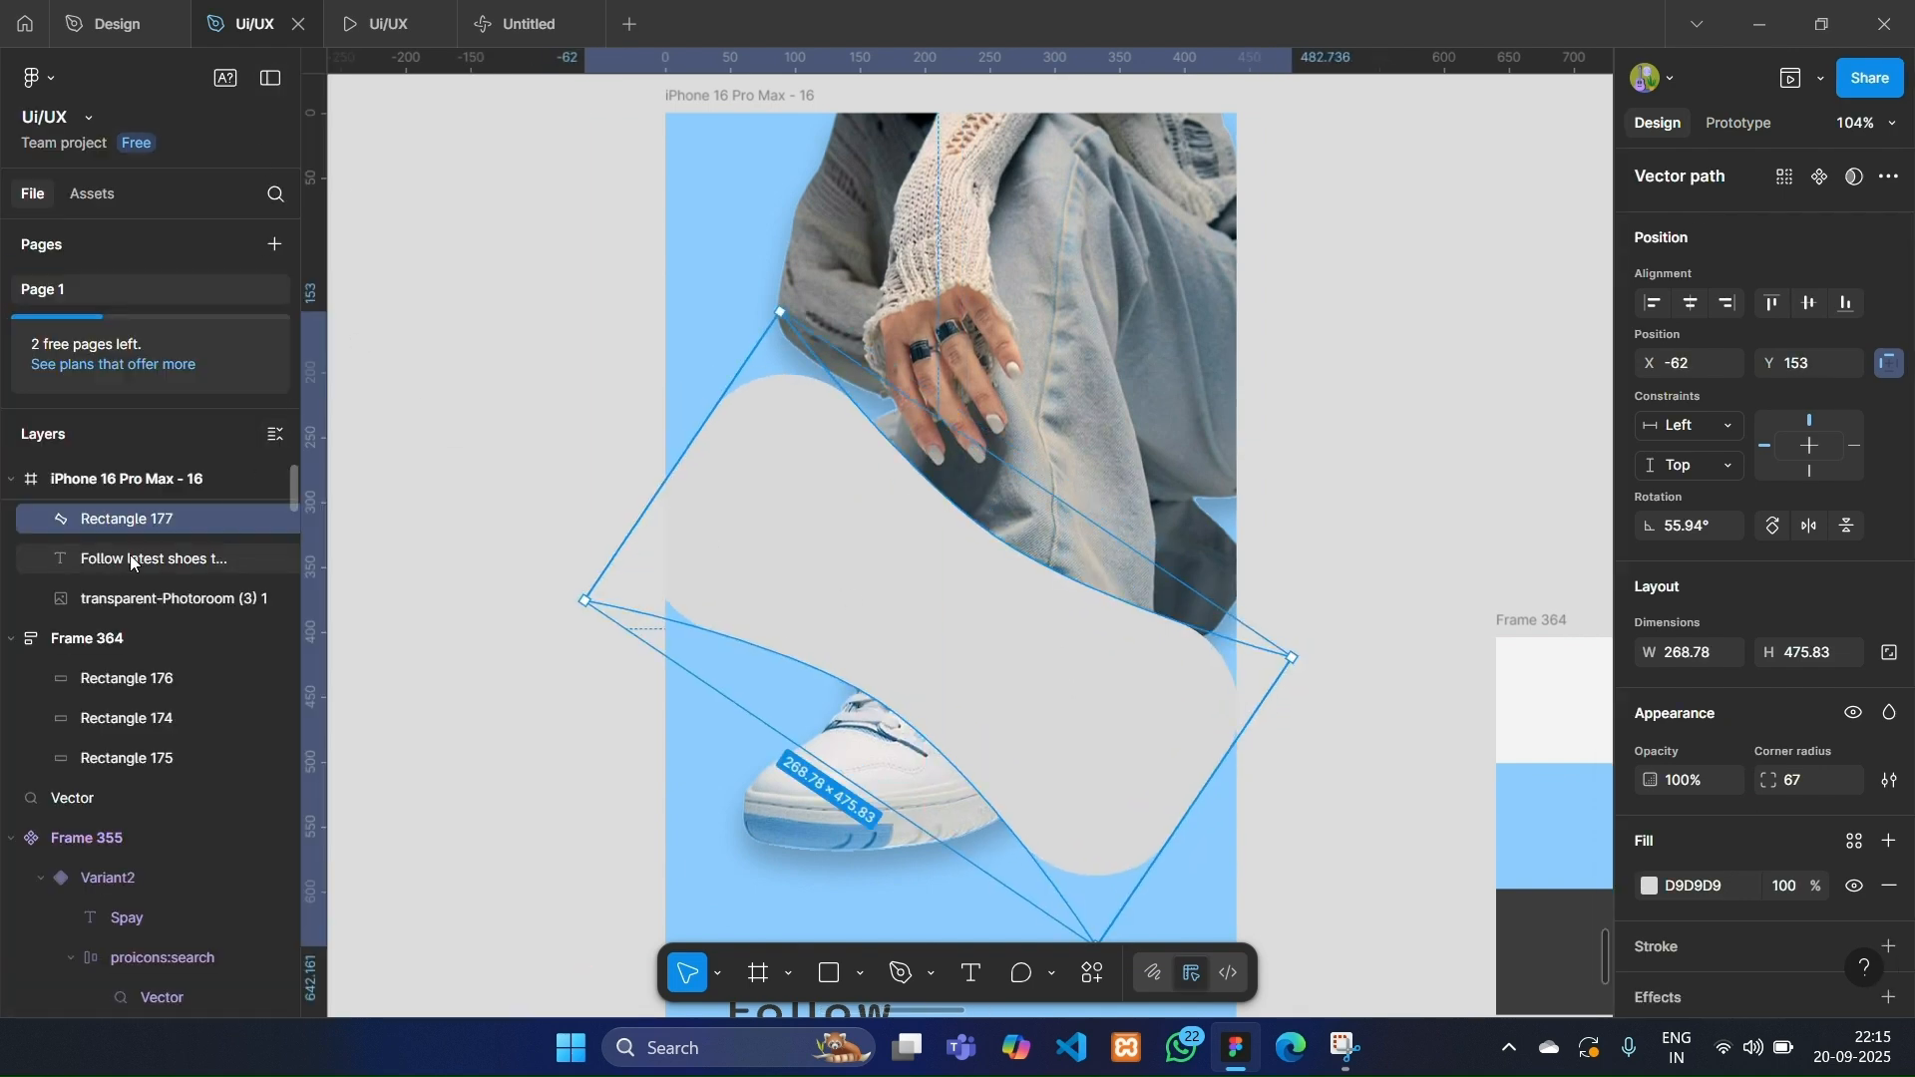
pyautogui.scroll(1, 160, 629)
pyautogui.click(123, 639)
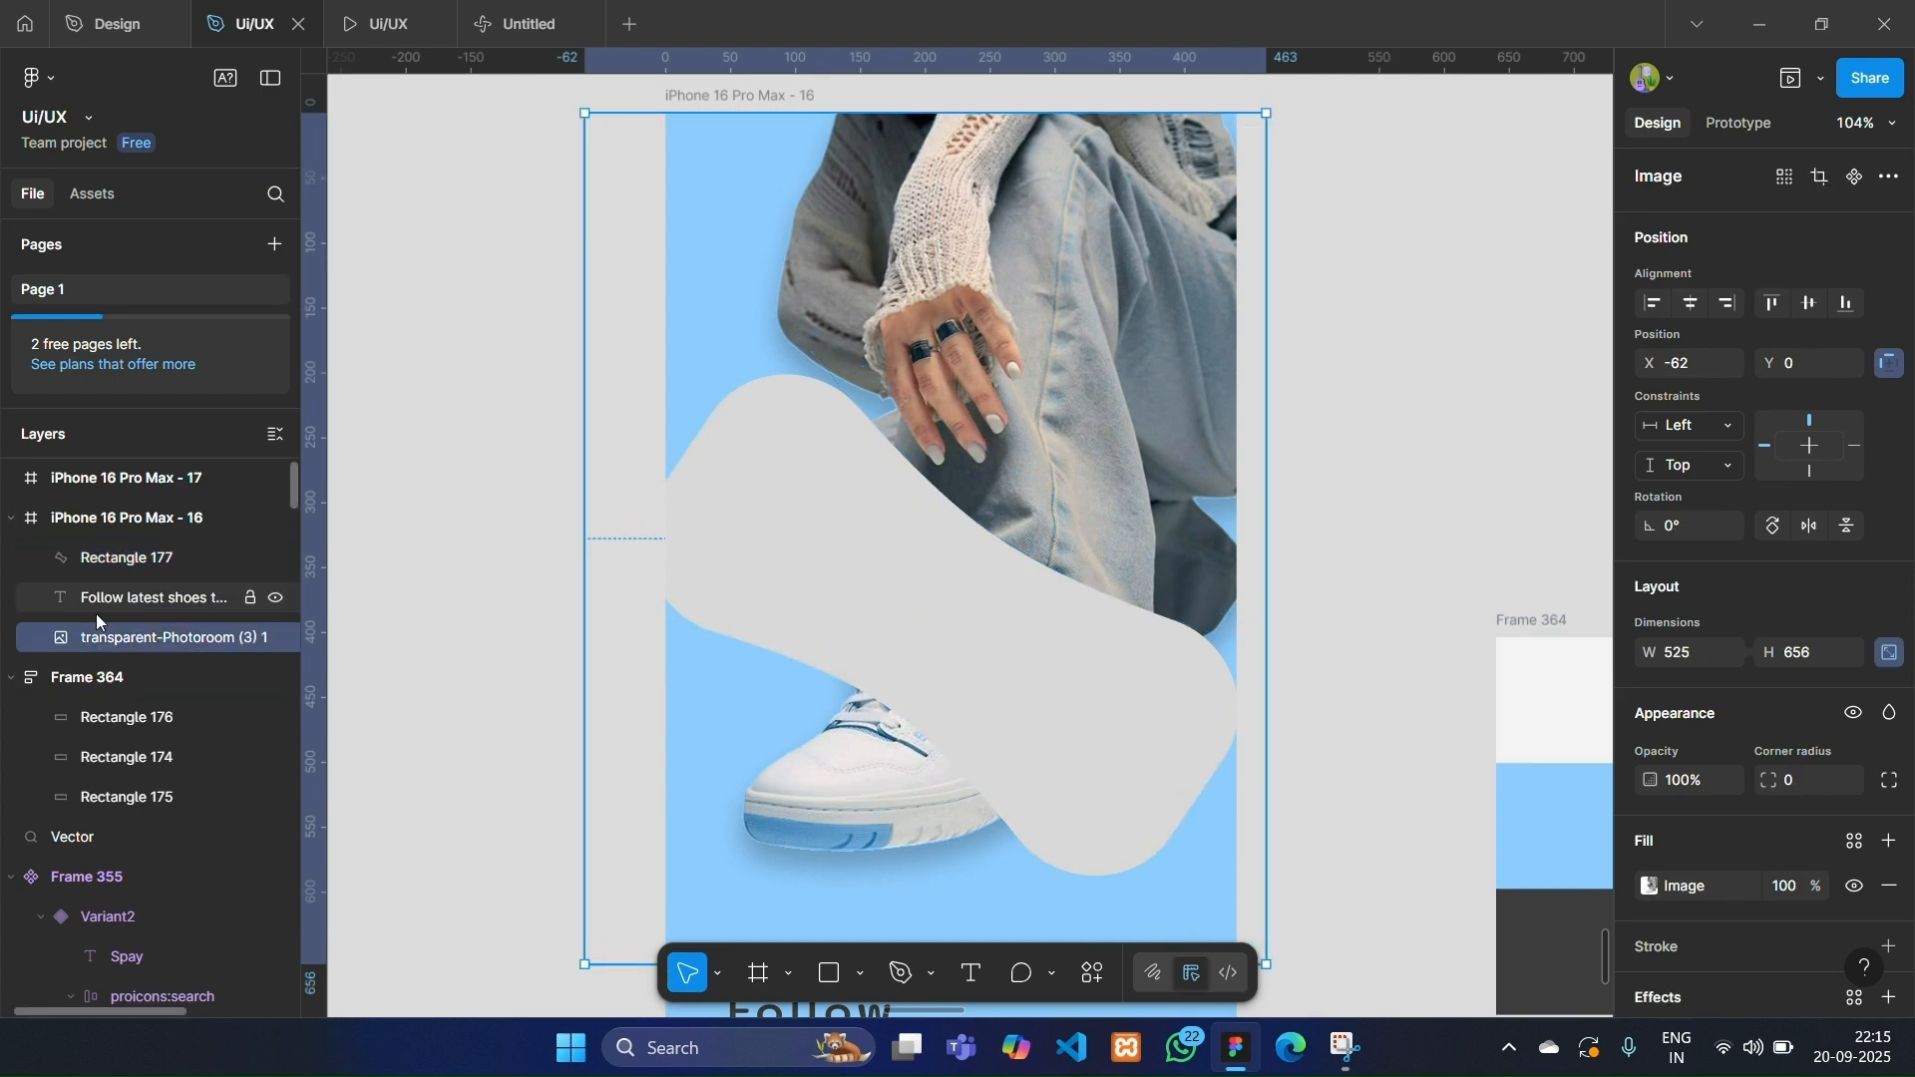
pyautogui.moveTo(172, 543); pyautogui.dragTo(189, 647)
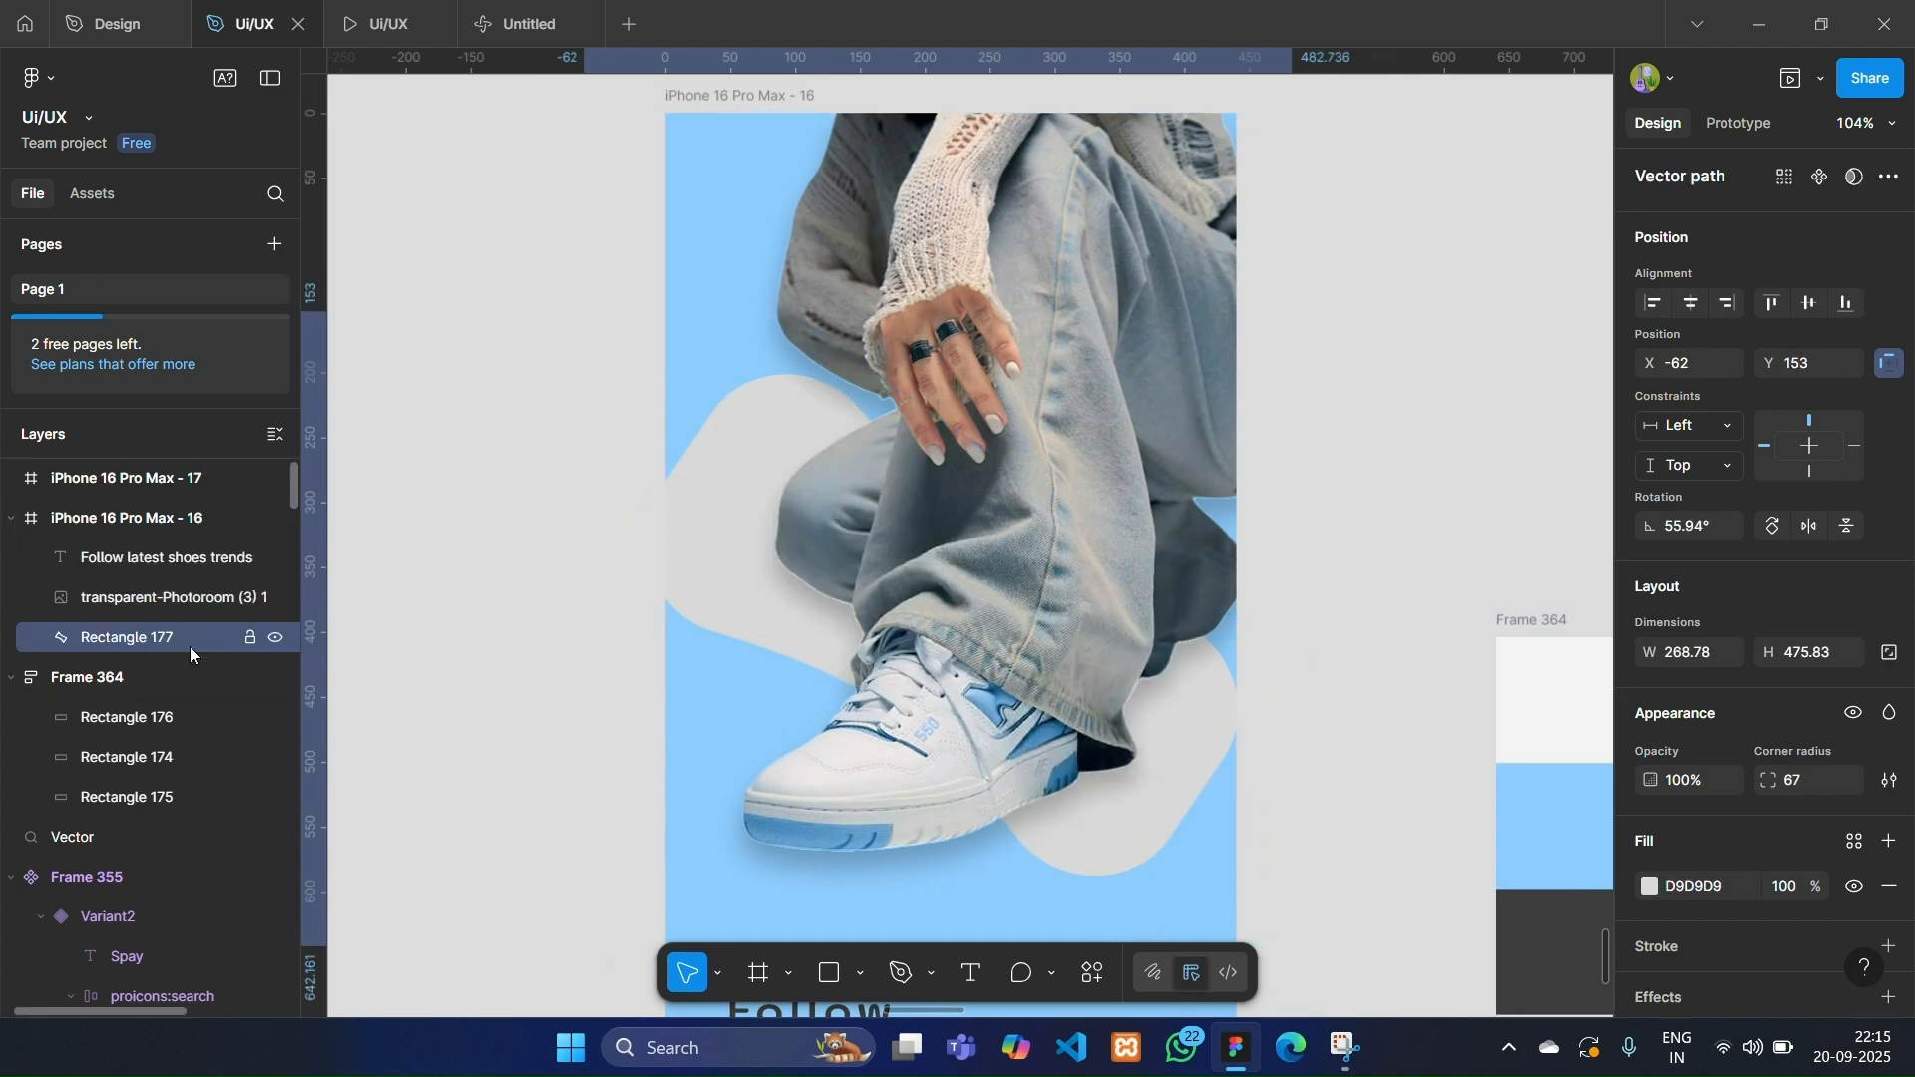
# Lengthen the curved shape to about 512 and fill it with 3C3C3C sampled from the palette's dark swatch.
pyautogui.moveTo(1210, 782); pyautogui.dragTo(1158, 782)
pyautogui.scroll(-3, 1300, 769)
pyautogui.click(1649, 886)
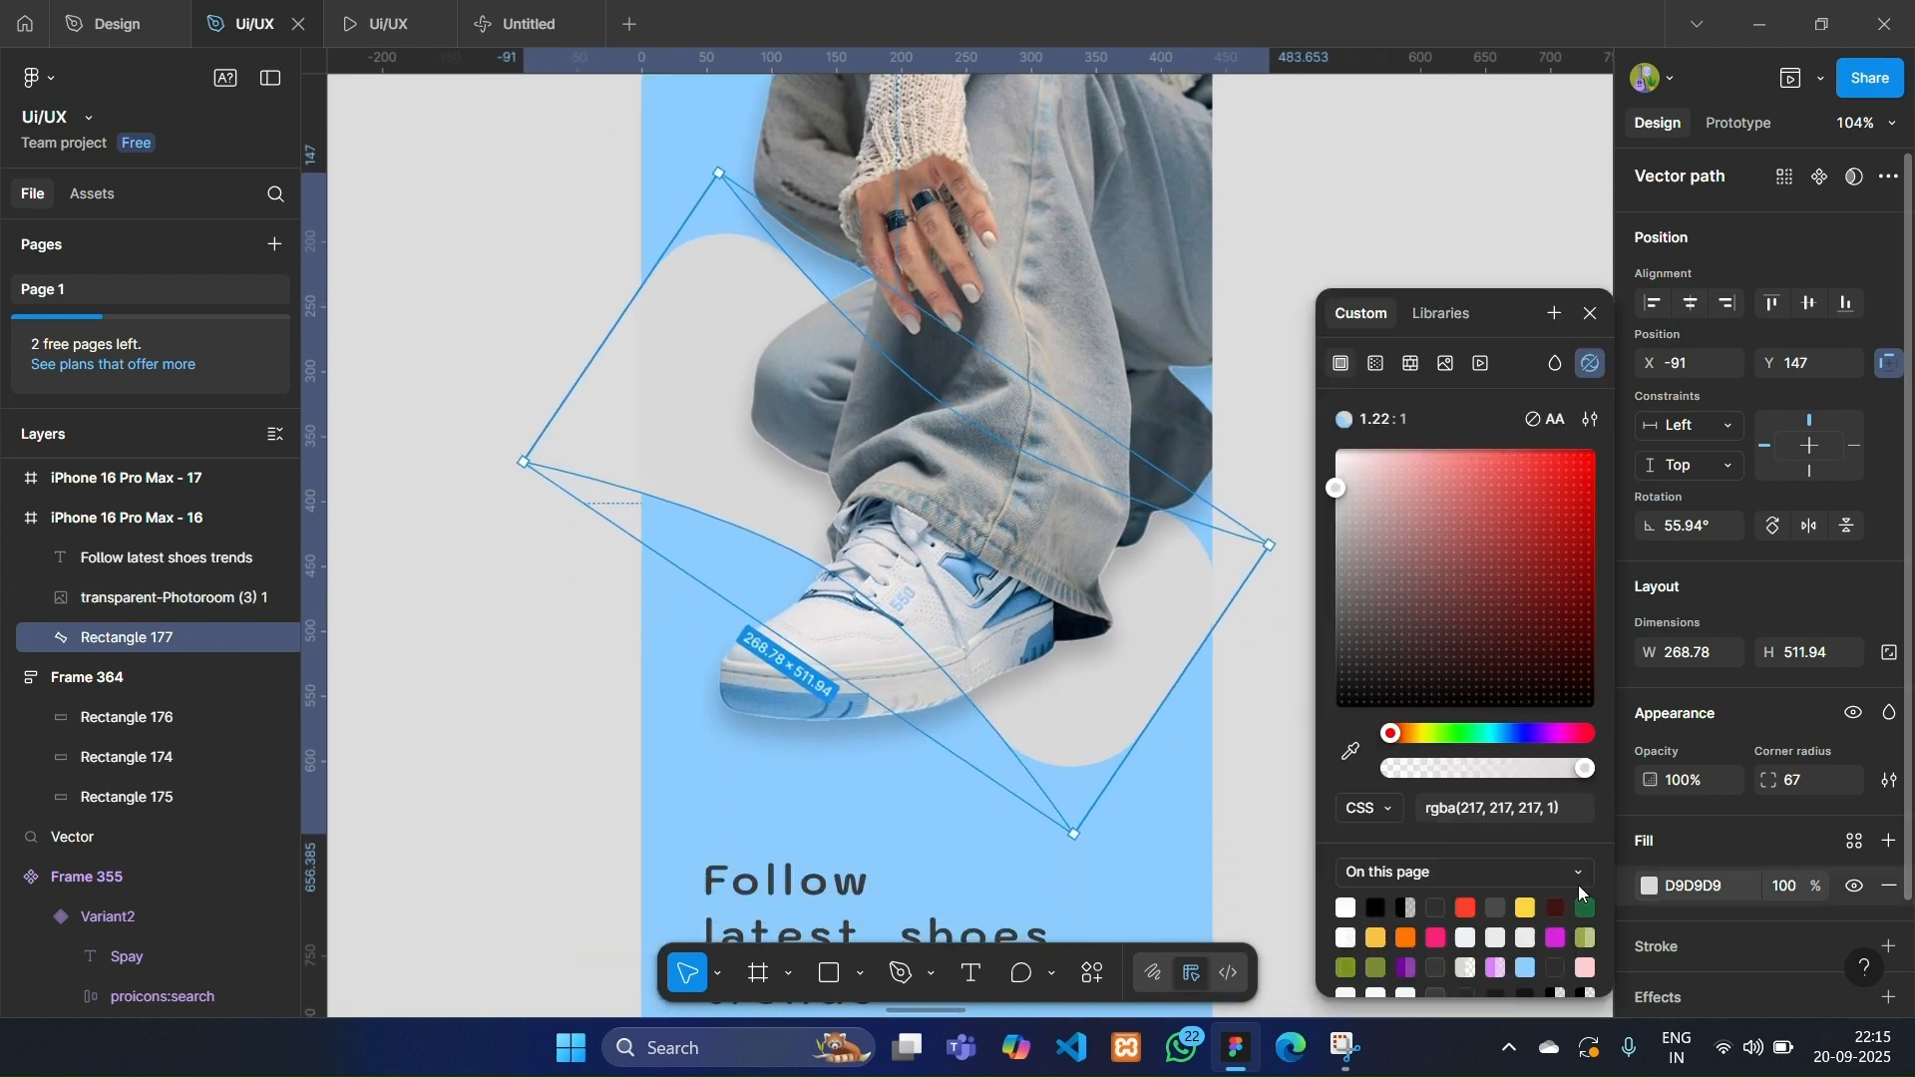
pyautogui.hscroll(3, 1327, 753)
pyautogui.moveTo(1336, 488); pyautogui.dragTo(1335, 643)
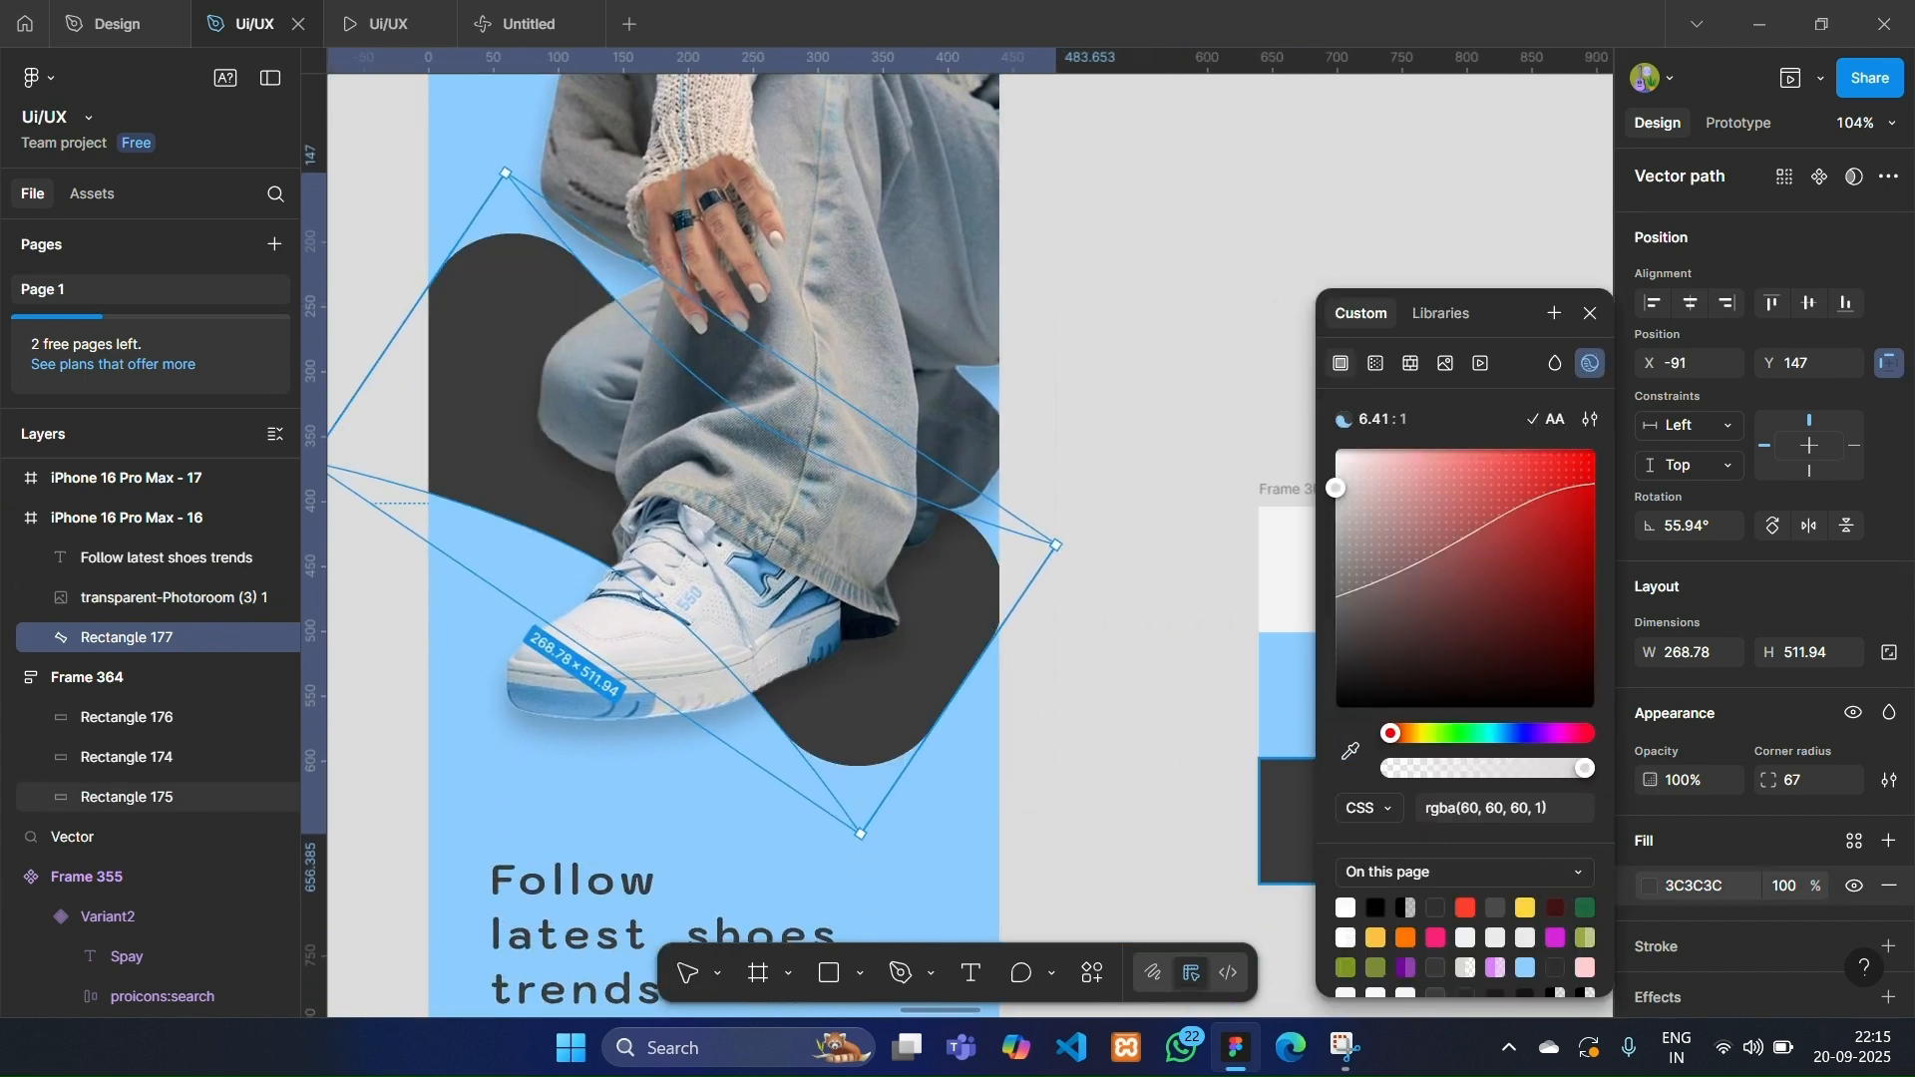
pyautogui.click(1167, 589)
# Refine the dark curved shape to about 551 long with corner radius 79, placed at about X -103, Y 169.
pyautogui.scroll(-3, 1169, 590)
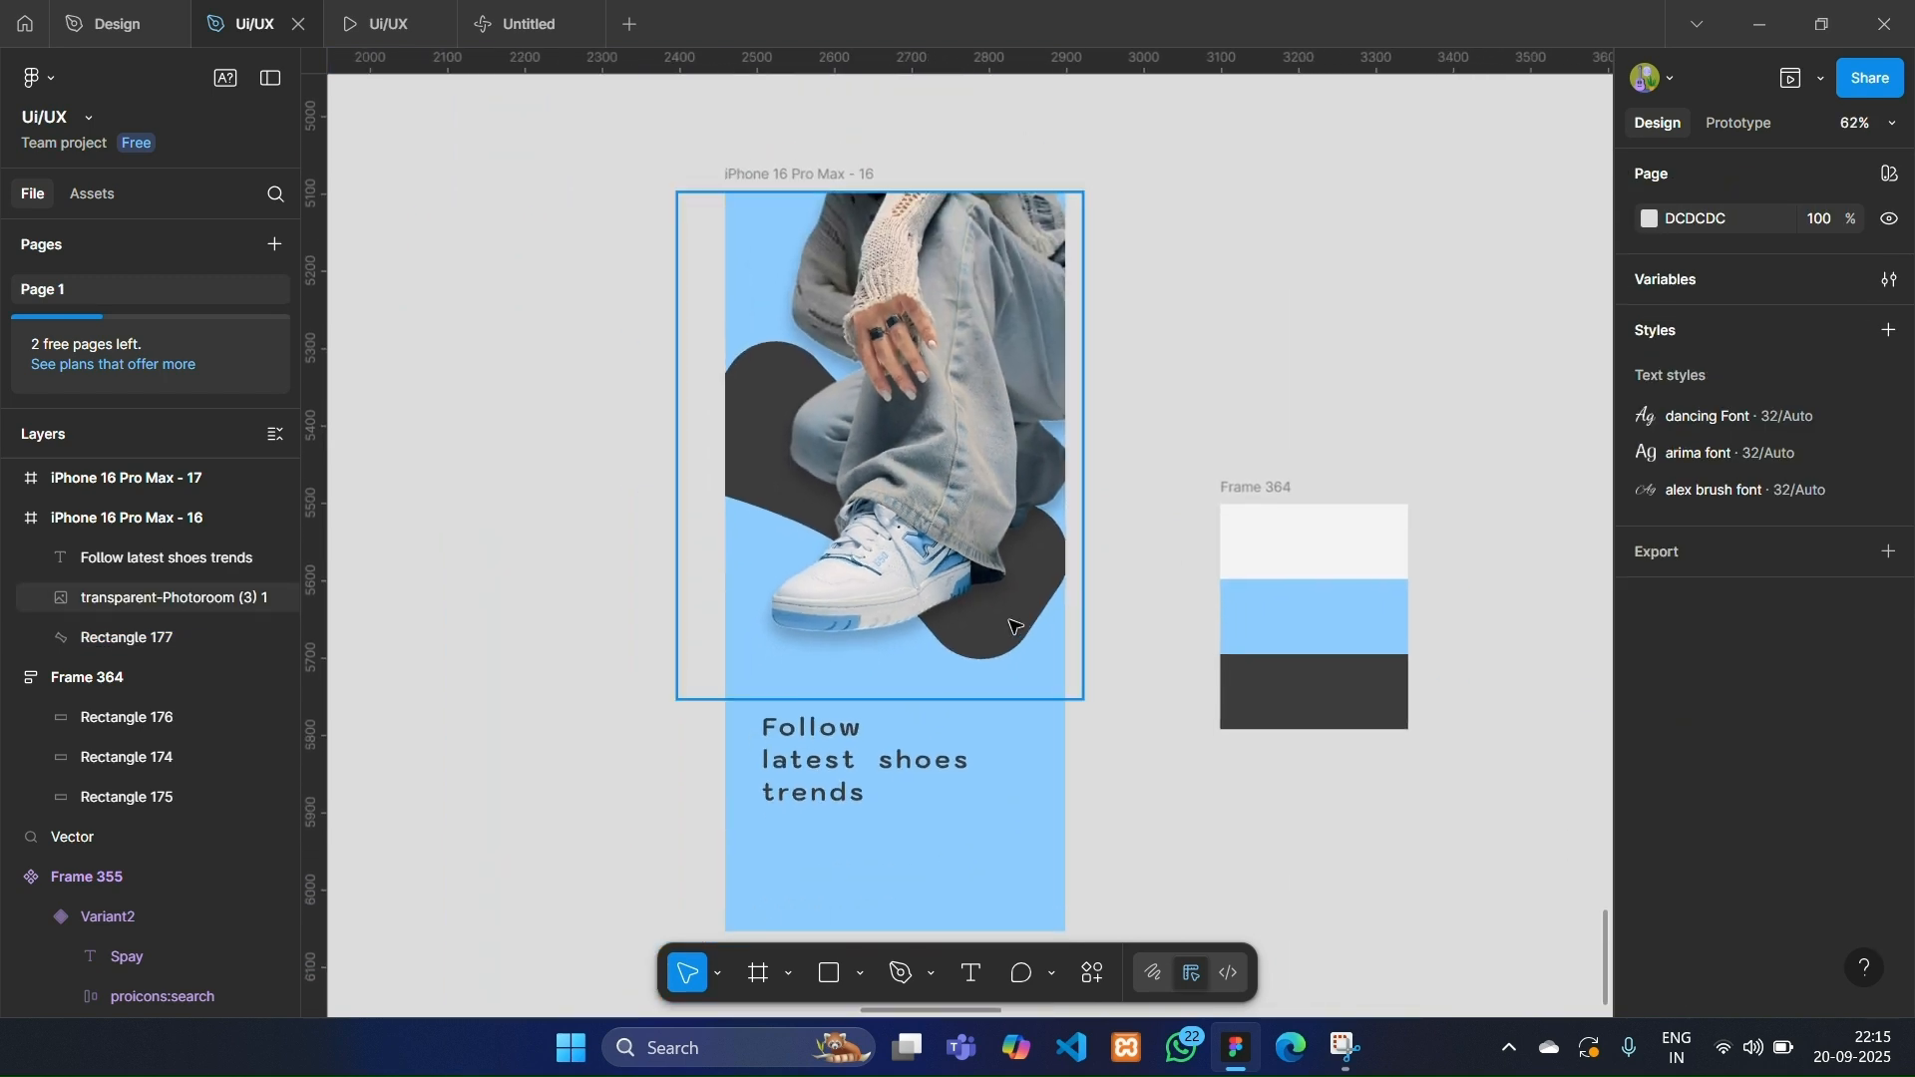
pyautogui.click(110, 597)
pyautogui.click(98, 636)
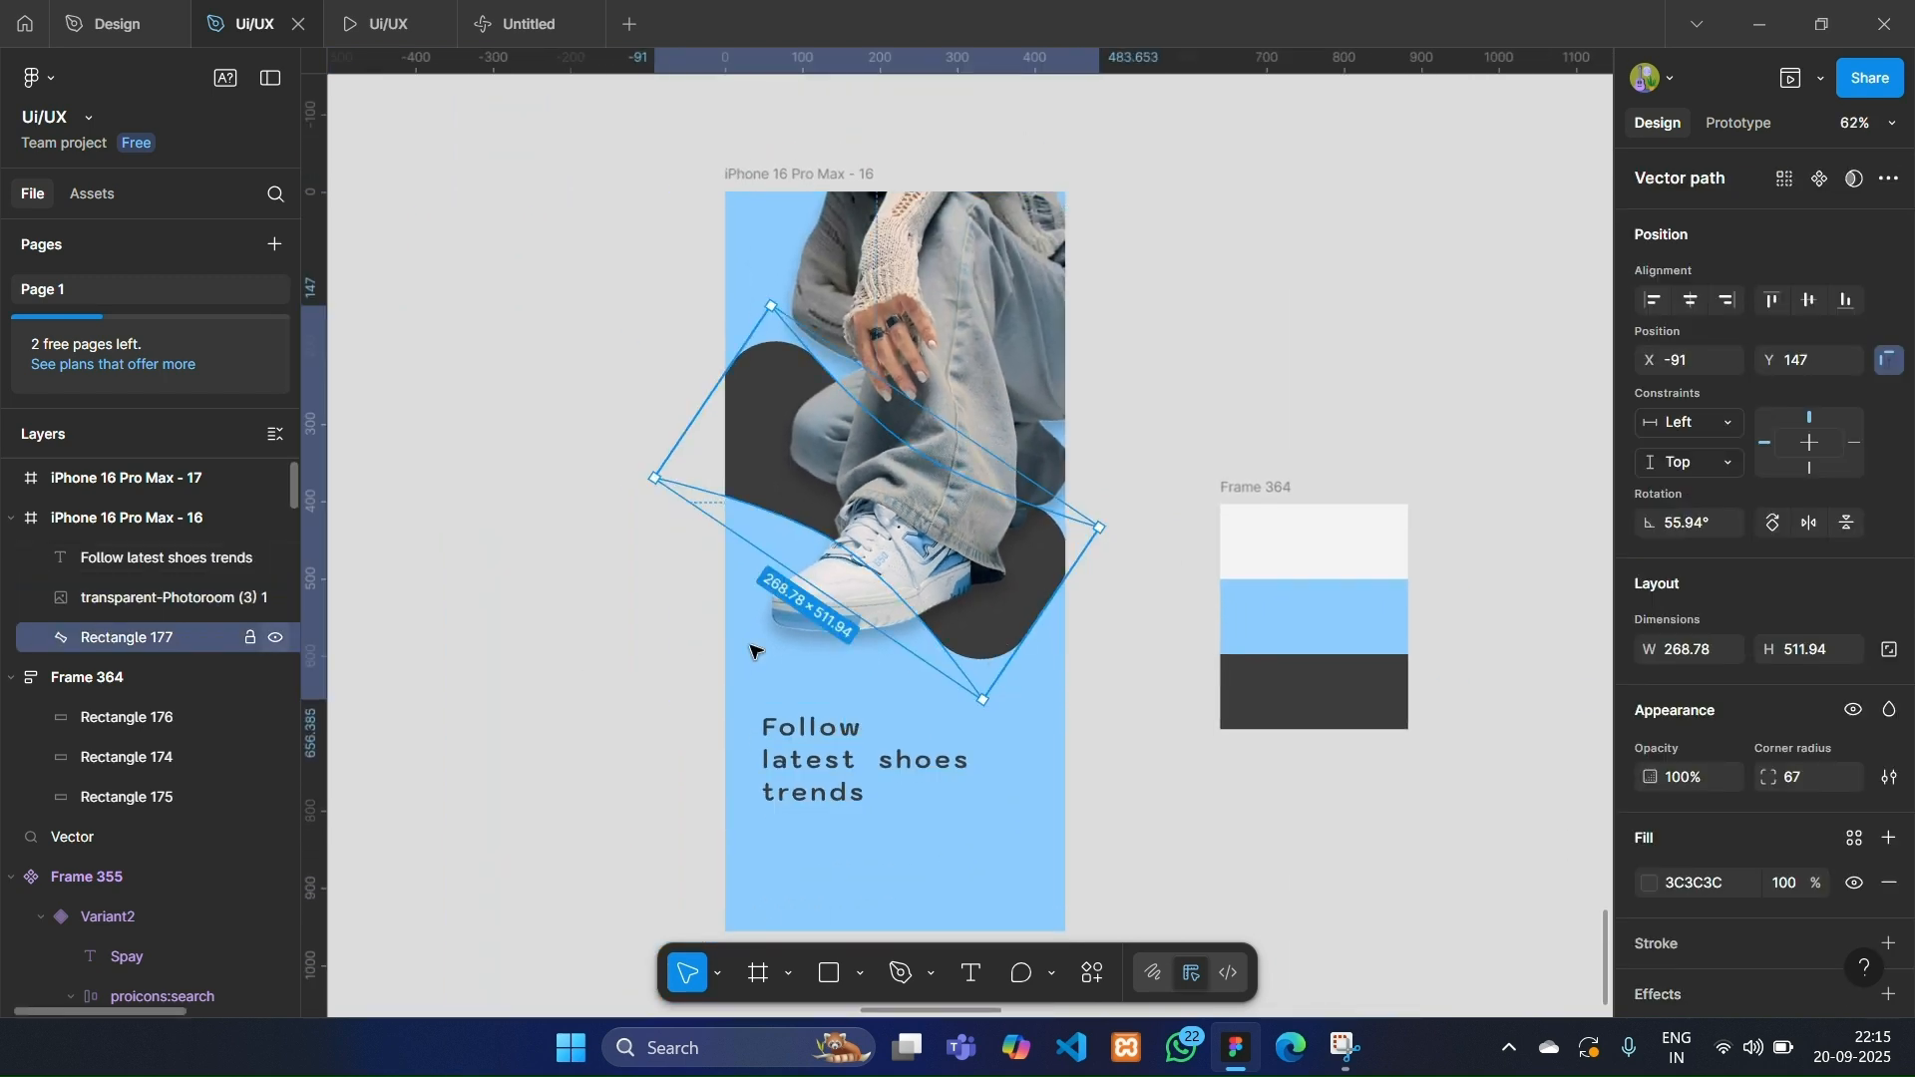
pyautogui.moveTo(1049, 611); pyautogui.dragTo(1072, 623)
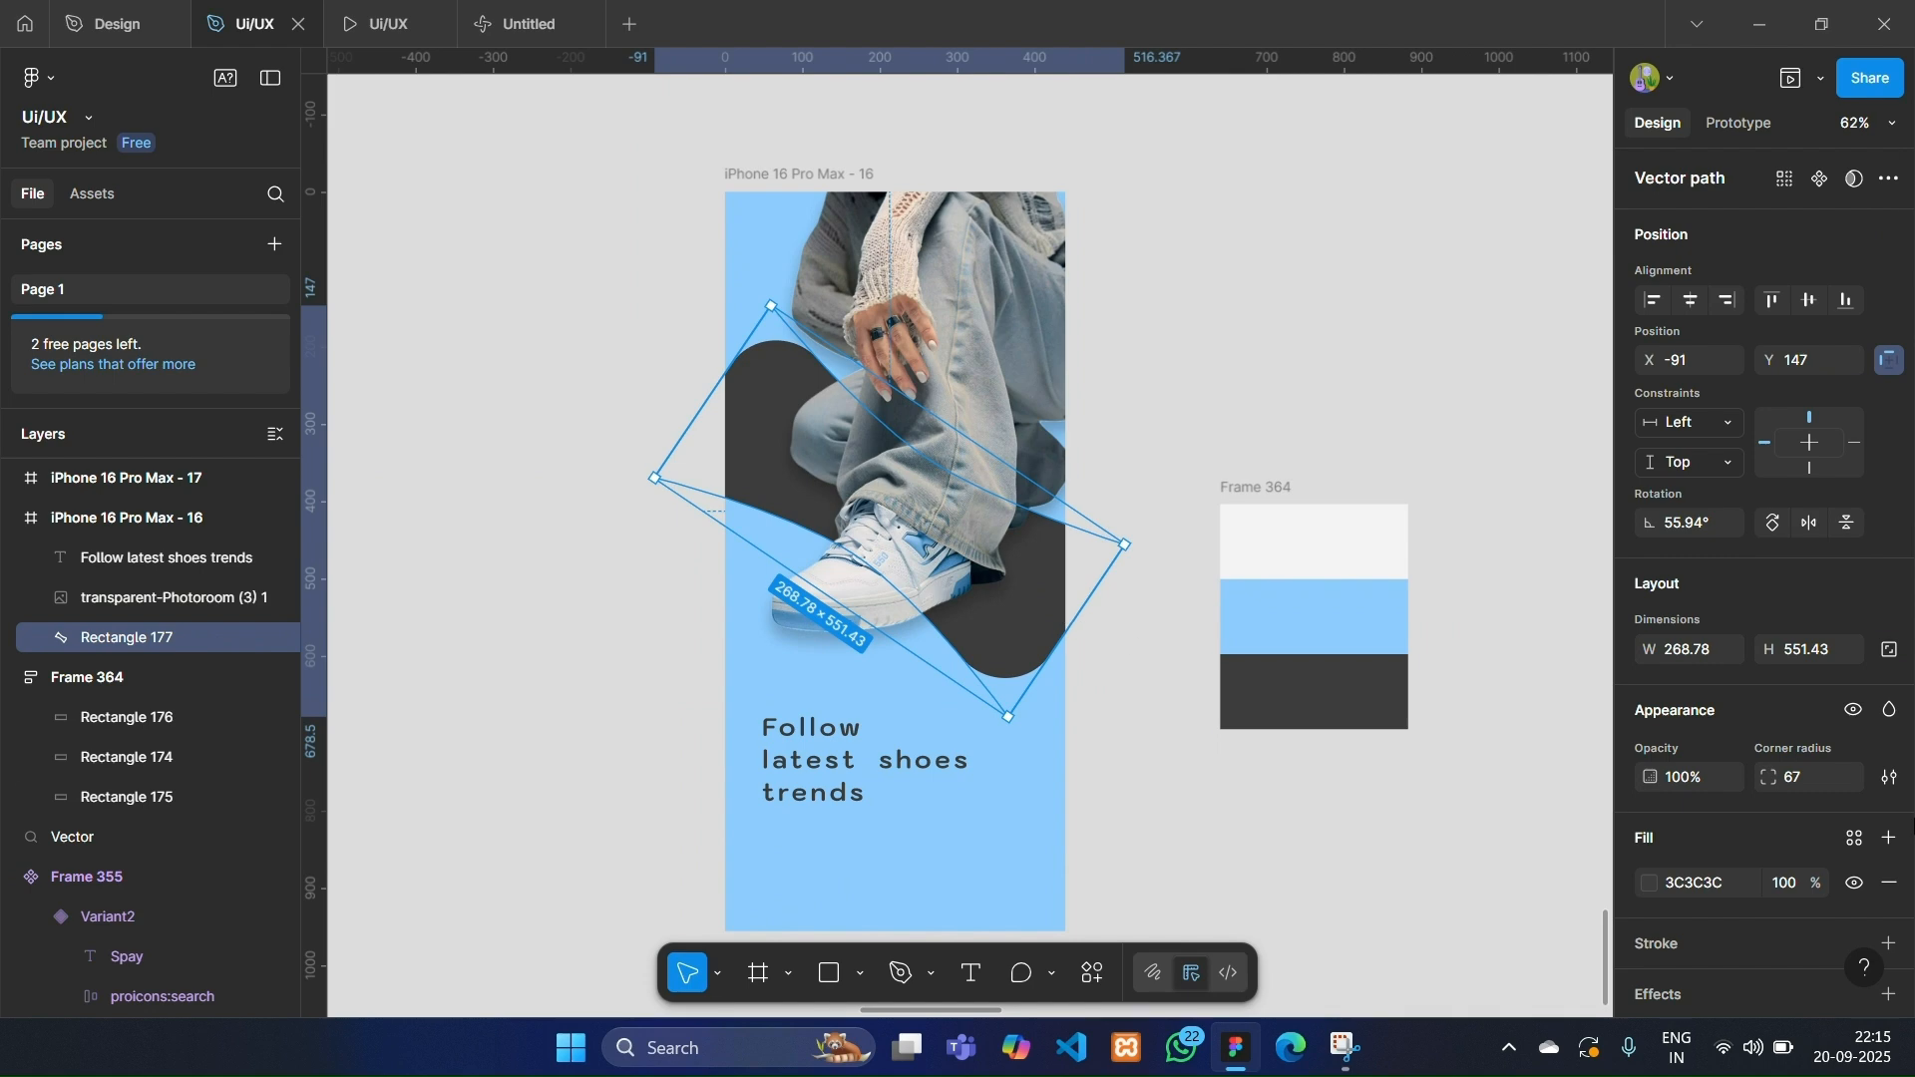
pyautogui.moveTo(1768, 777); pyautogui.dragTo(33, 778)
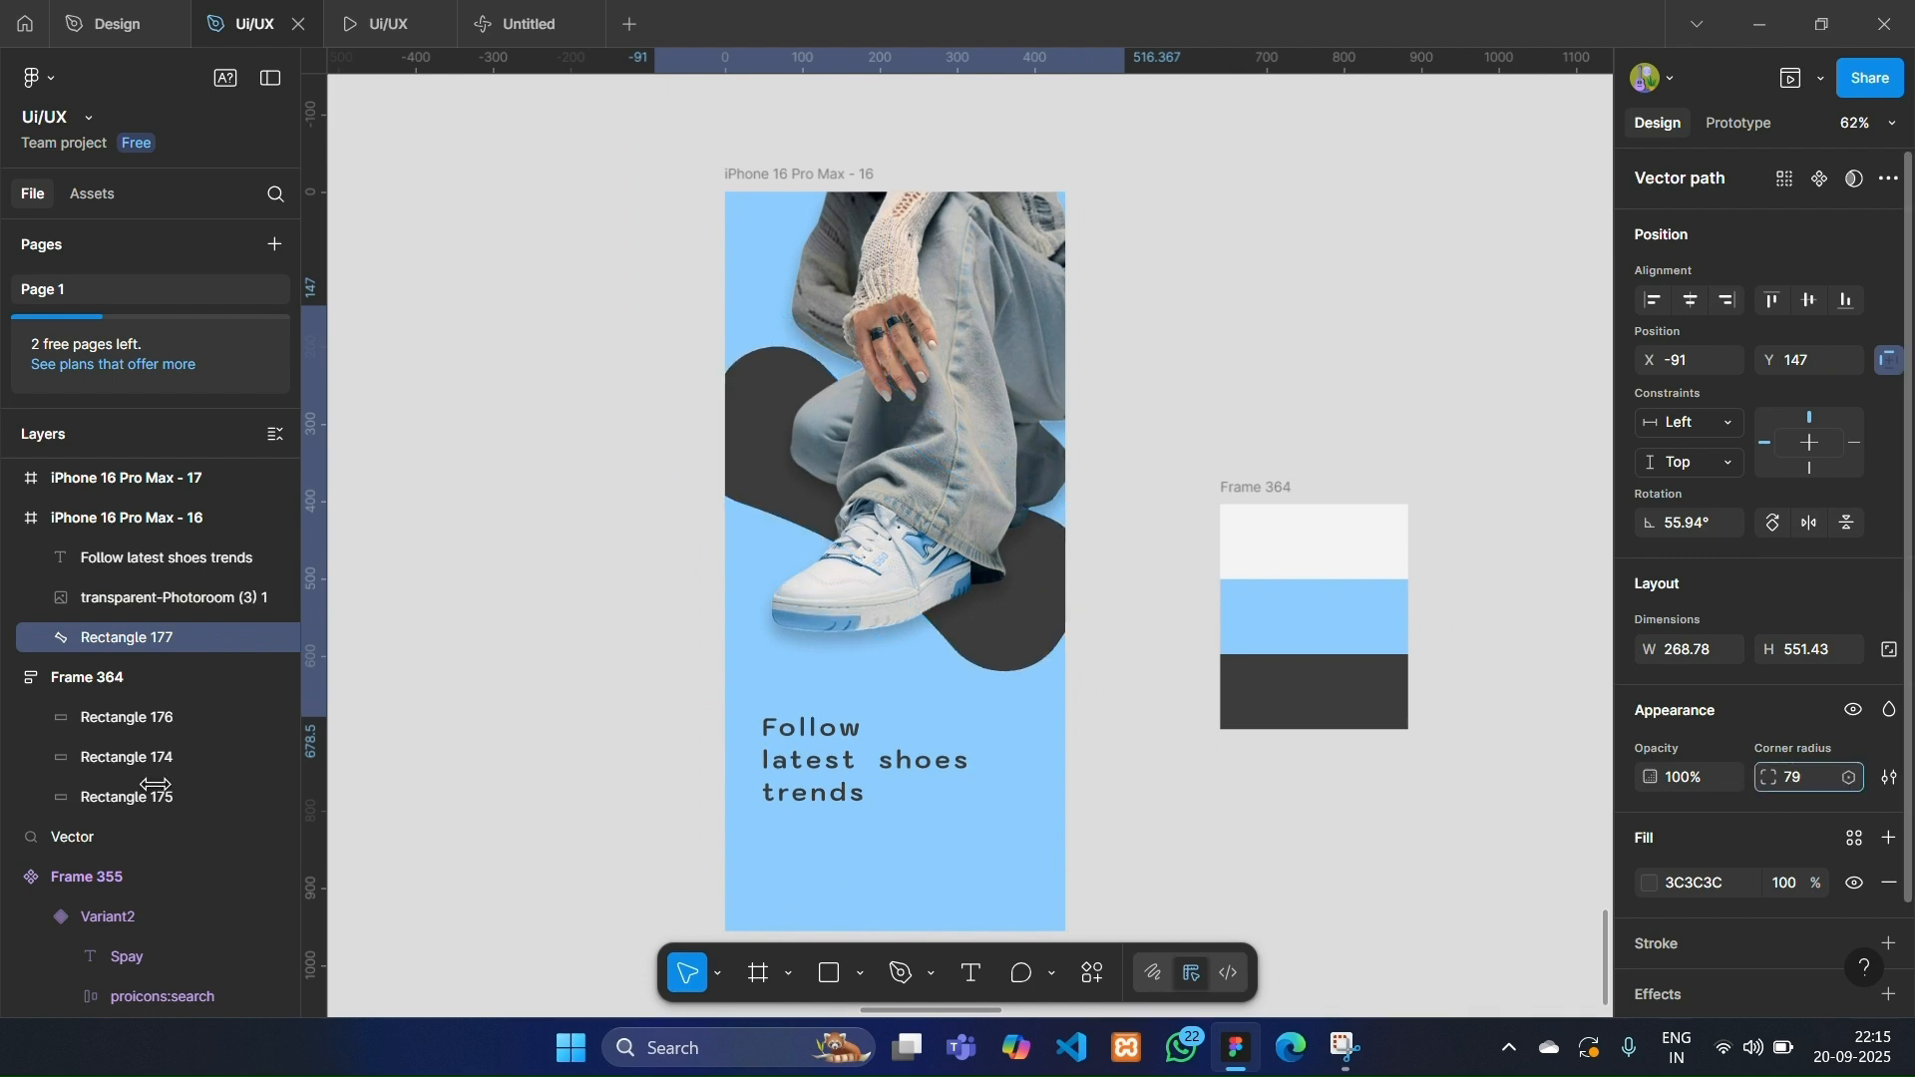
pyautogui.moveTo(1032, 616)
pyautogui.mouseDown()
pyautogui.moveTo(1013, 619)
pyautogui.moveTo(1030, 625)
pyautogui.mouseUp()
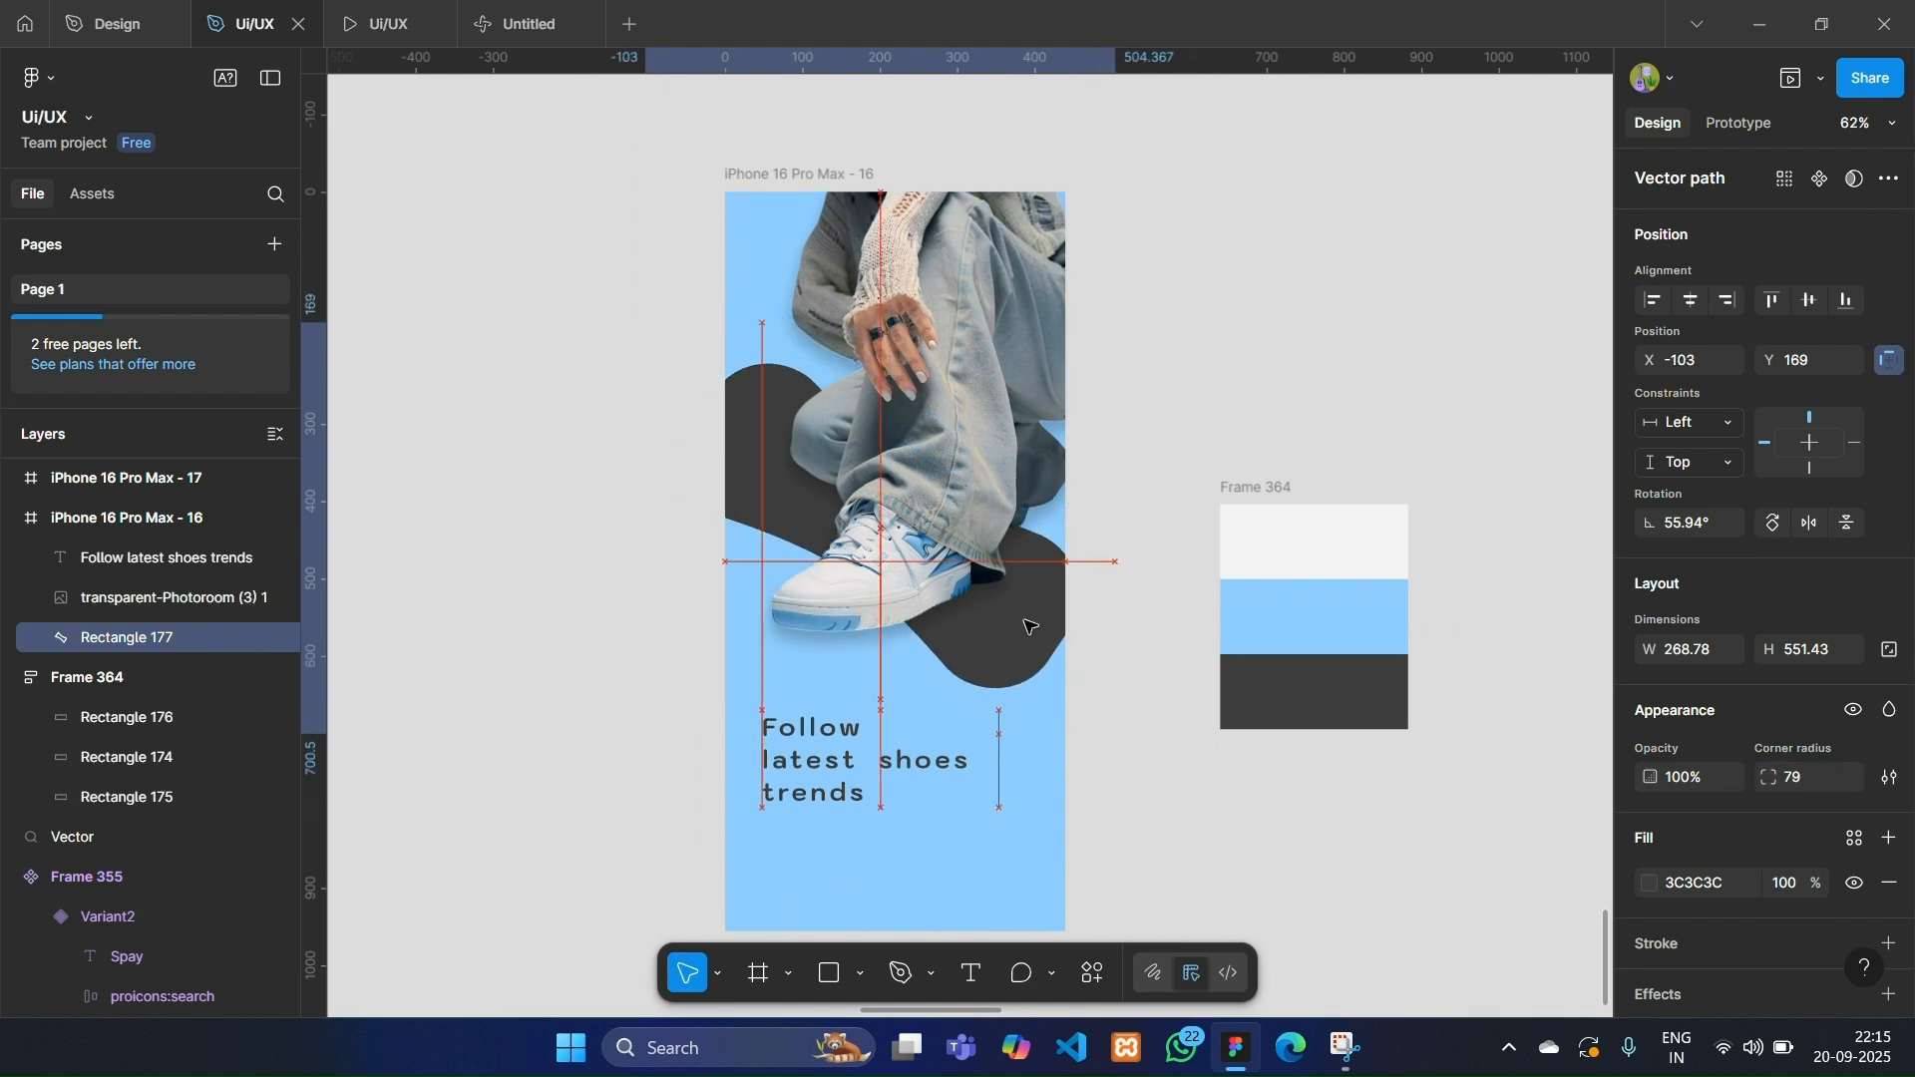
# Place the round arrow button inside the blue phone frame, near its lower-right corner below the headline.
pyautogui.scroll(-3, 1034, 620)
pyautogui.keyDown('ctrl'); pyautogui.scroll(-3, 1034, 619); pyautogui.keyUp('ctrl')
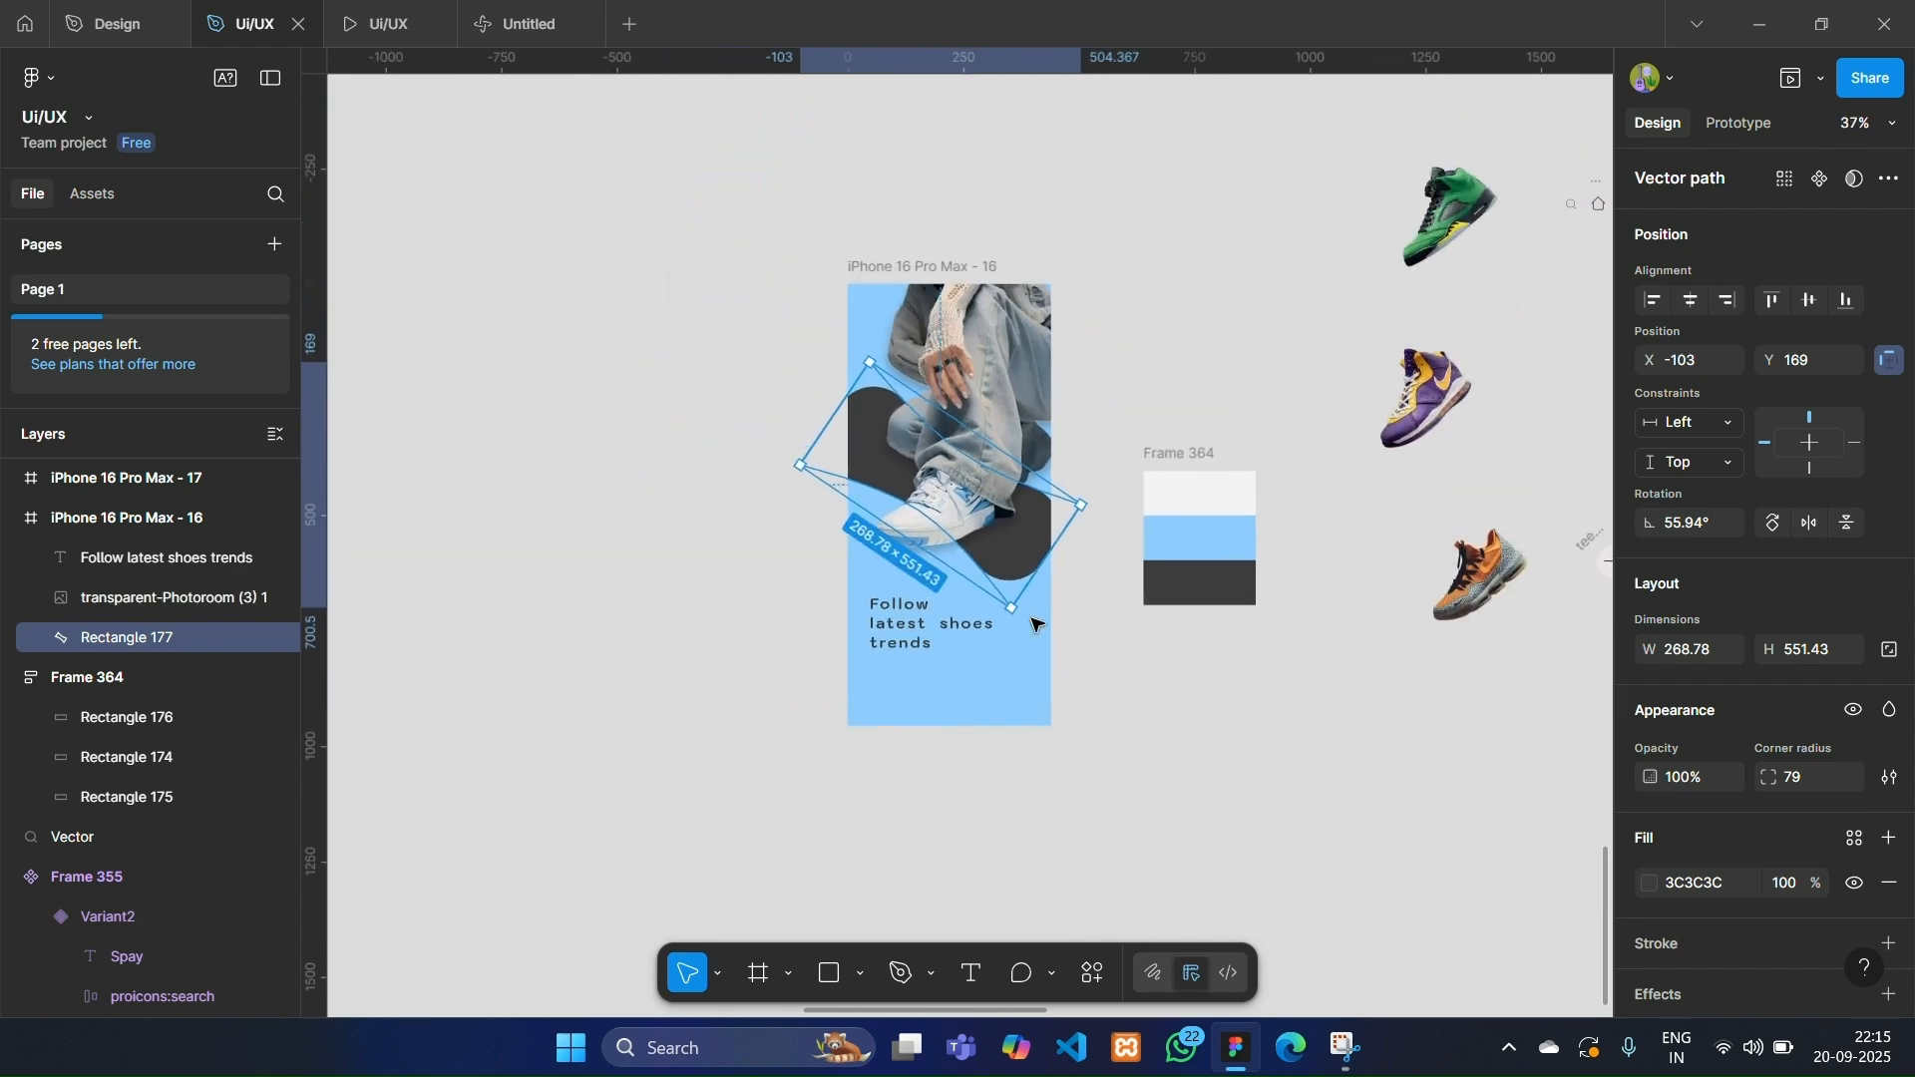
pyautogui.hscroll(3, 1338, 587)
pyautogui.moveTo(1324, 574); pyautogui.dragTo(731, 698)
pyautogui.click(834, 728)
# Set the "Follow latest shoes trends" headline to font size 36.
pyautogui.keyDown('ctrl'); pyautogui.scroll(4, 834, 727); pyautogui.keyUp('ctrl')
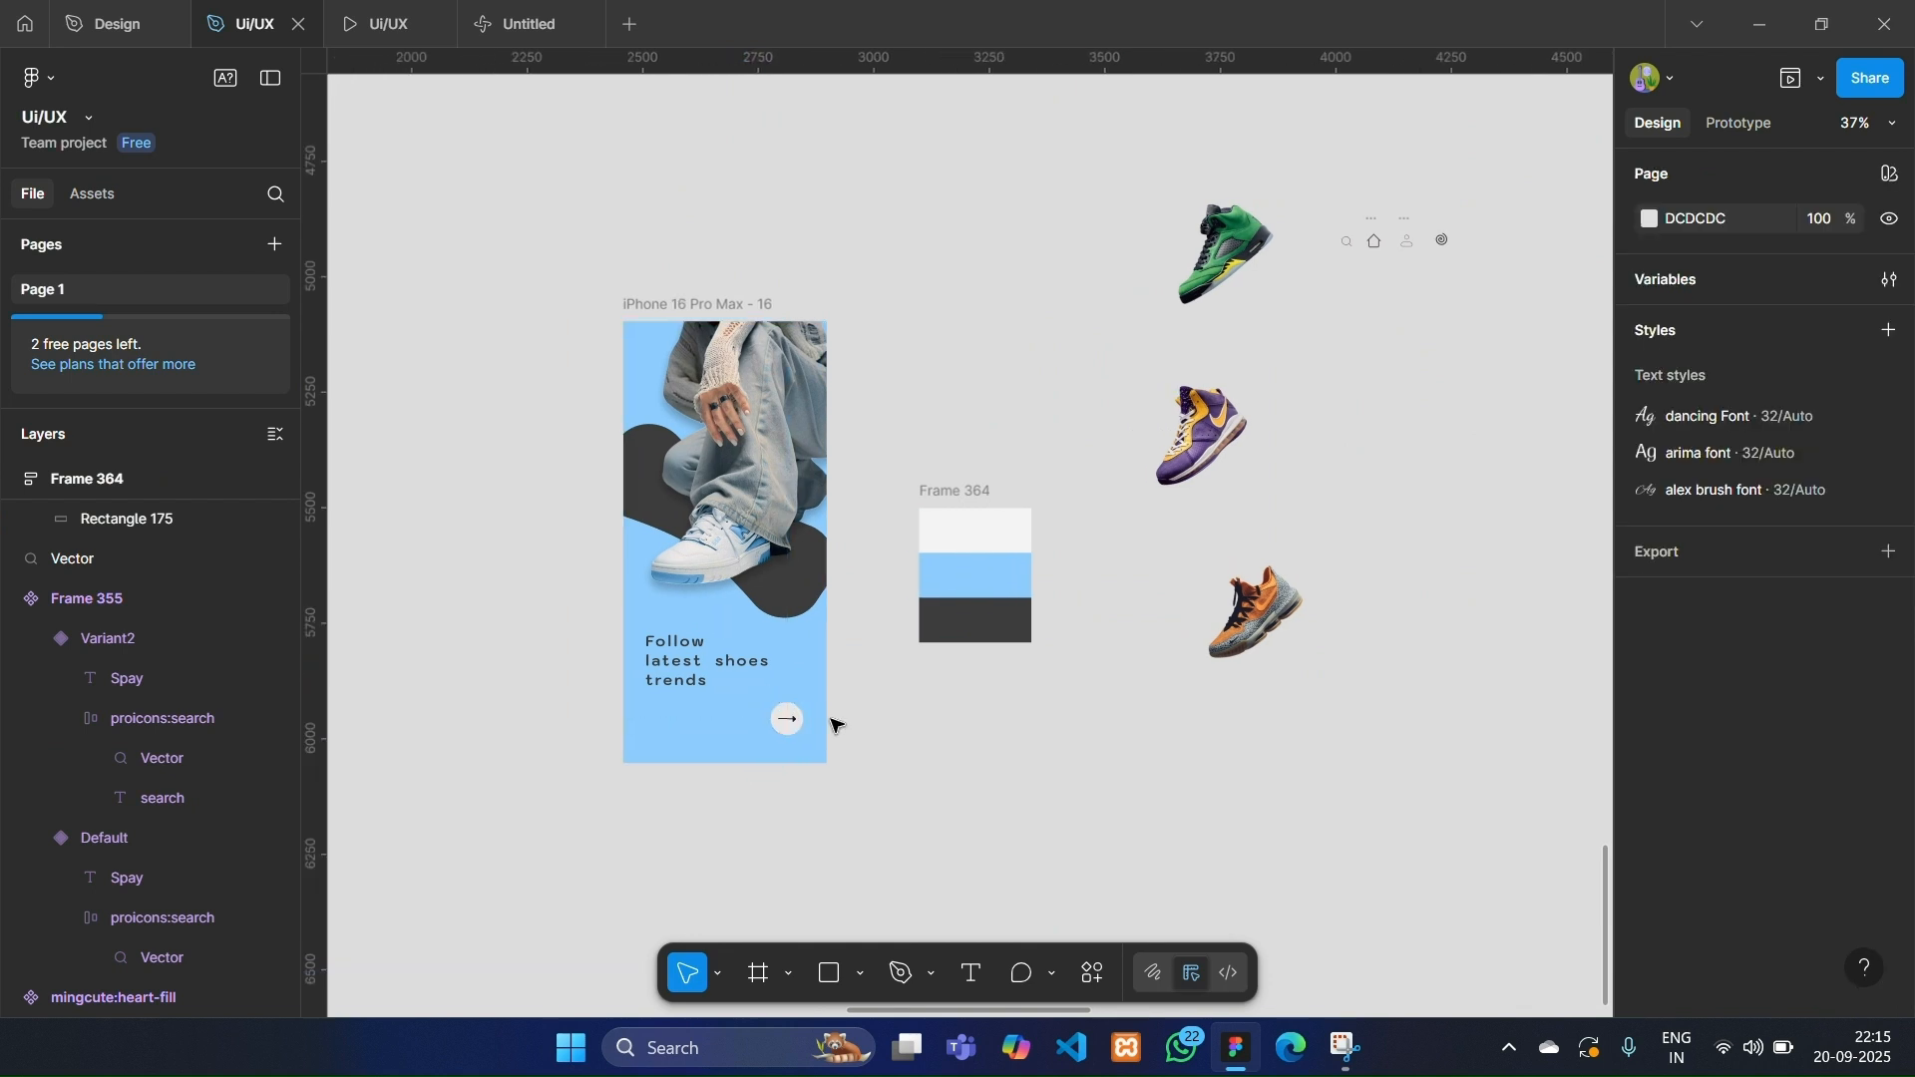
pyautogui.click(688, 665)
pyautogui.scroll(-1, 1796, 698)
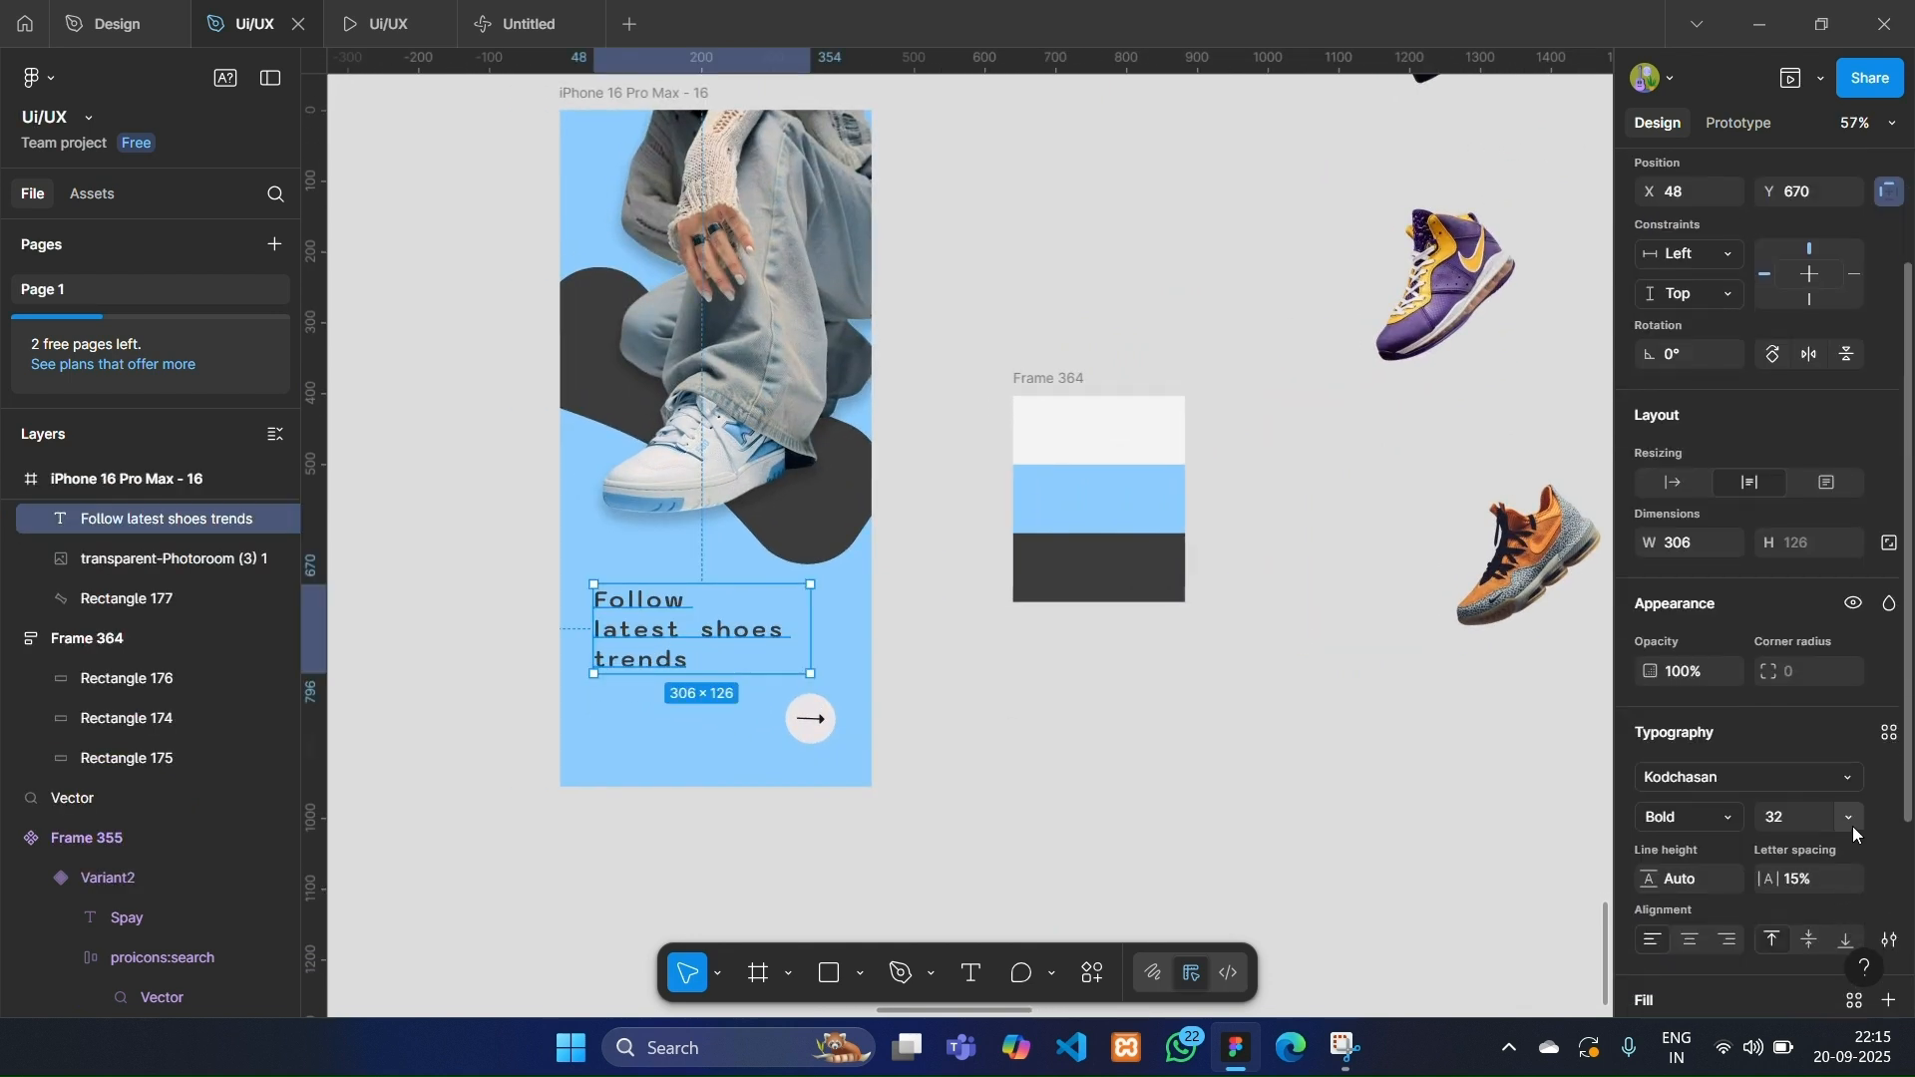
pyautogui.click(1851, 823)
pyautogui.click(1815, 794)
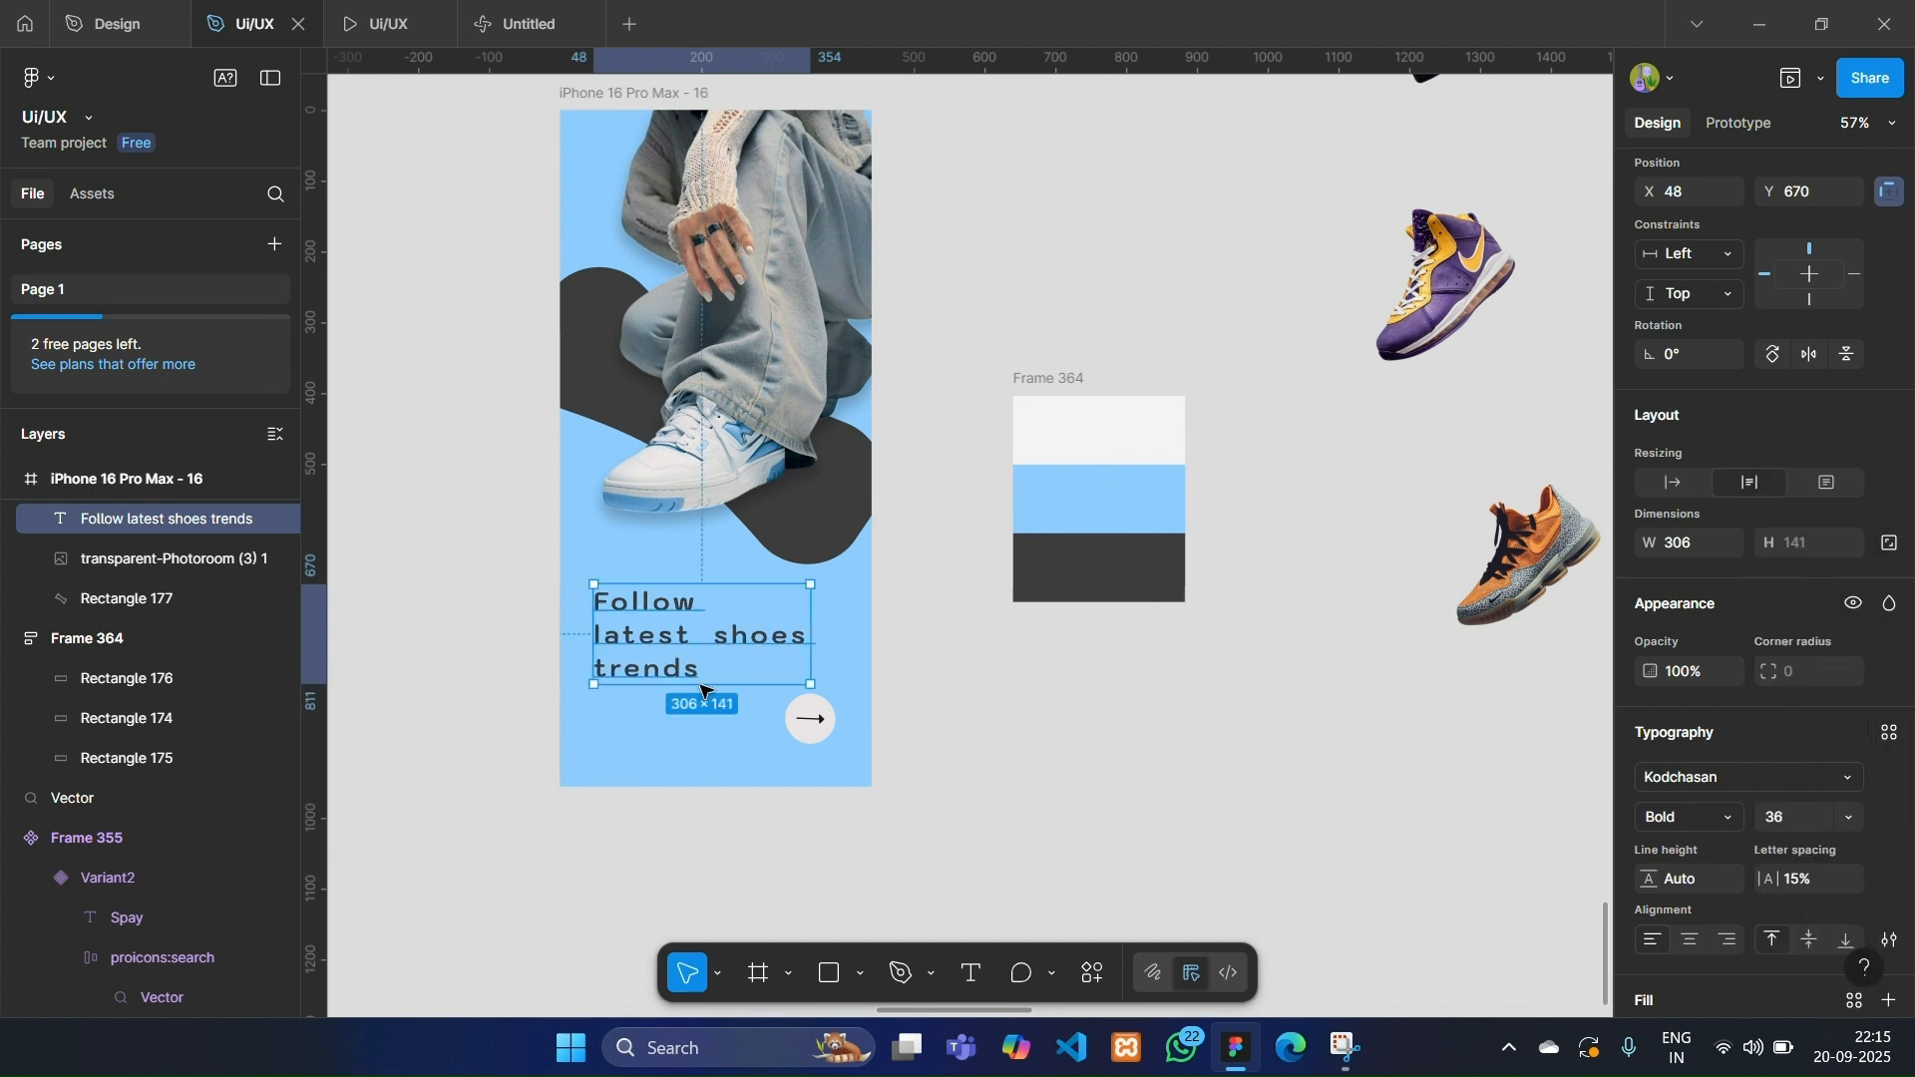
# Move the "Follow latest shoes trends" headline down to X 48, Y 699.
pyautogui.moveTo(700, 643); pyautogui.dragTo(695, 659)
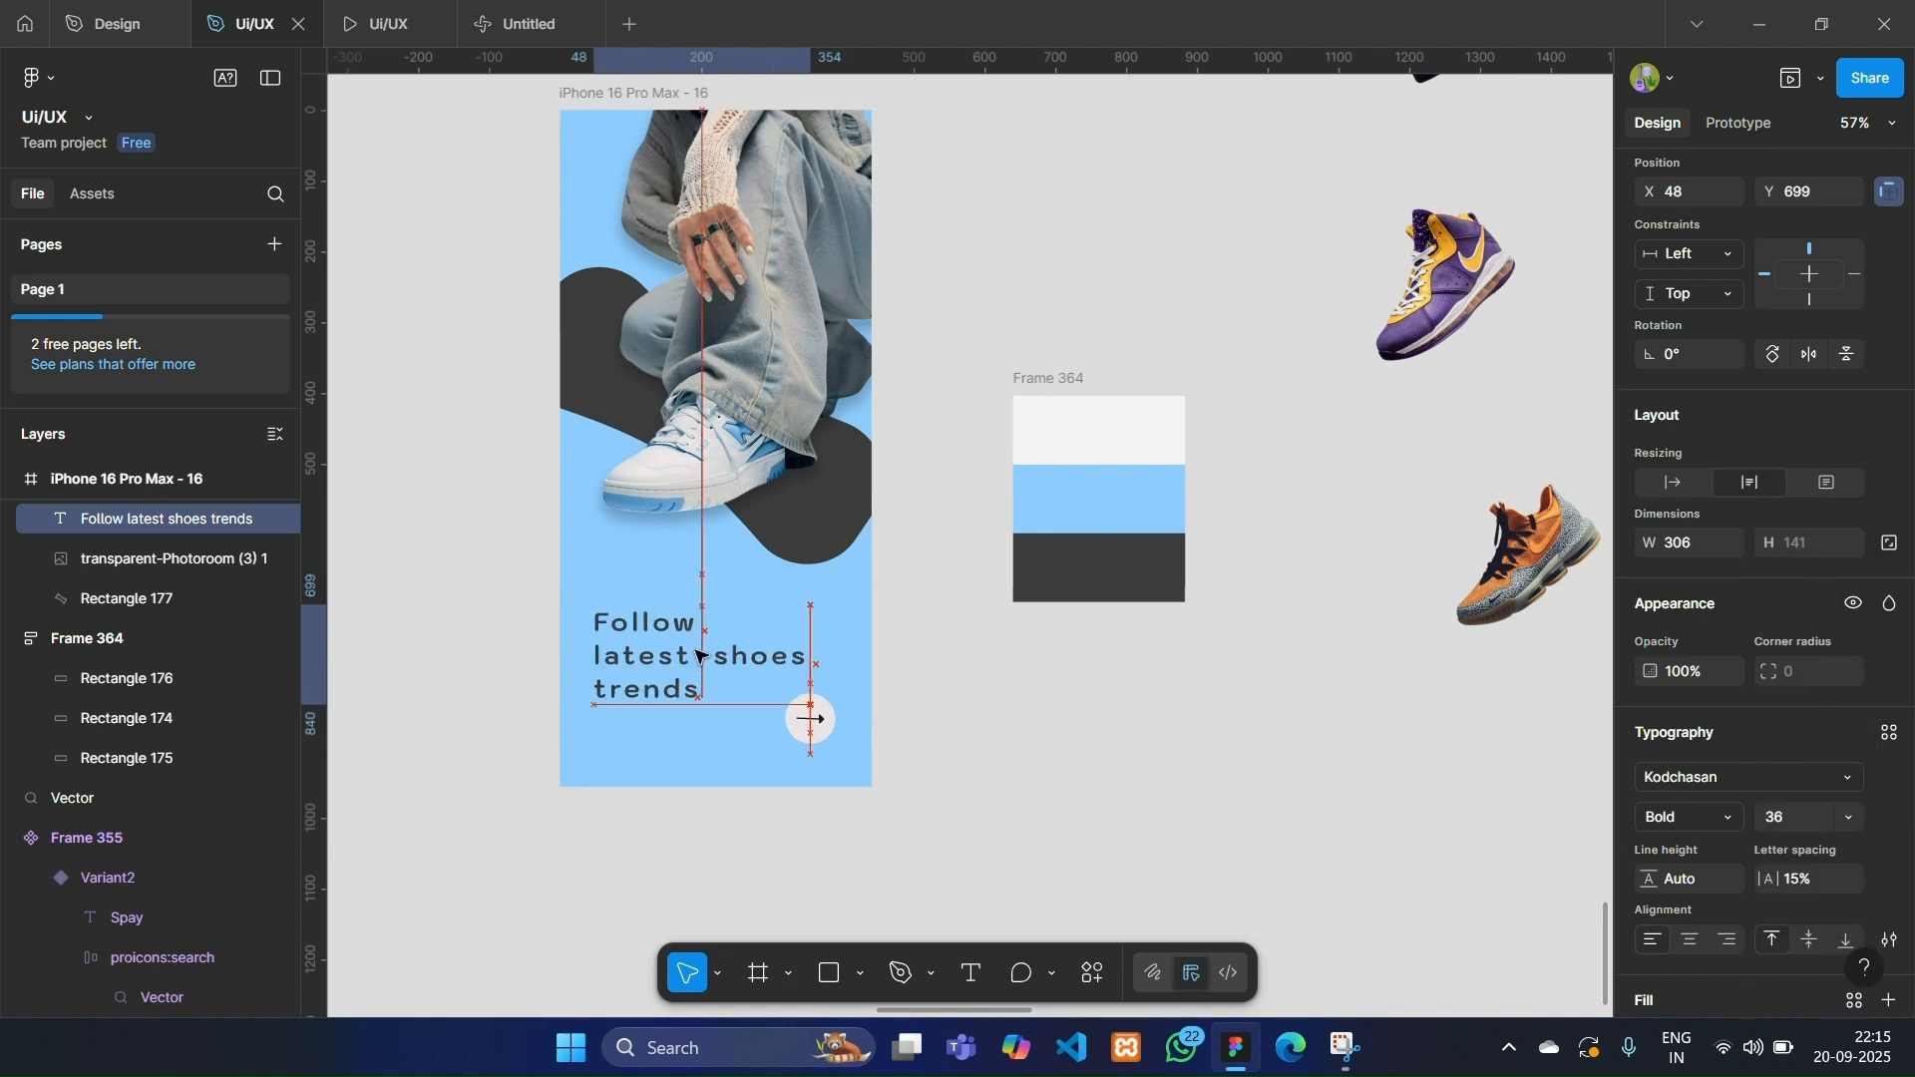
pyautogui.moveTo(701, 657); pyautogui.dragTo(702, 656)
pyautogui.scroll(-1, 710, 763)
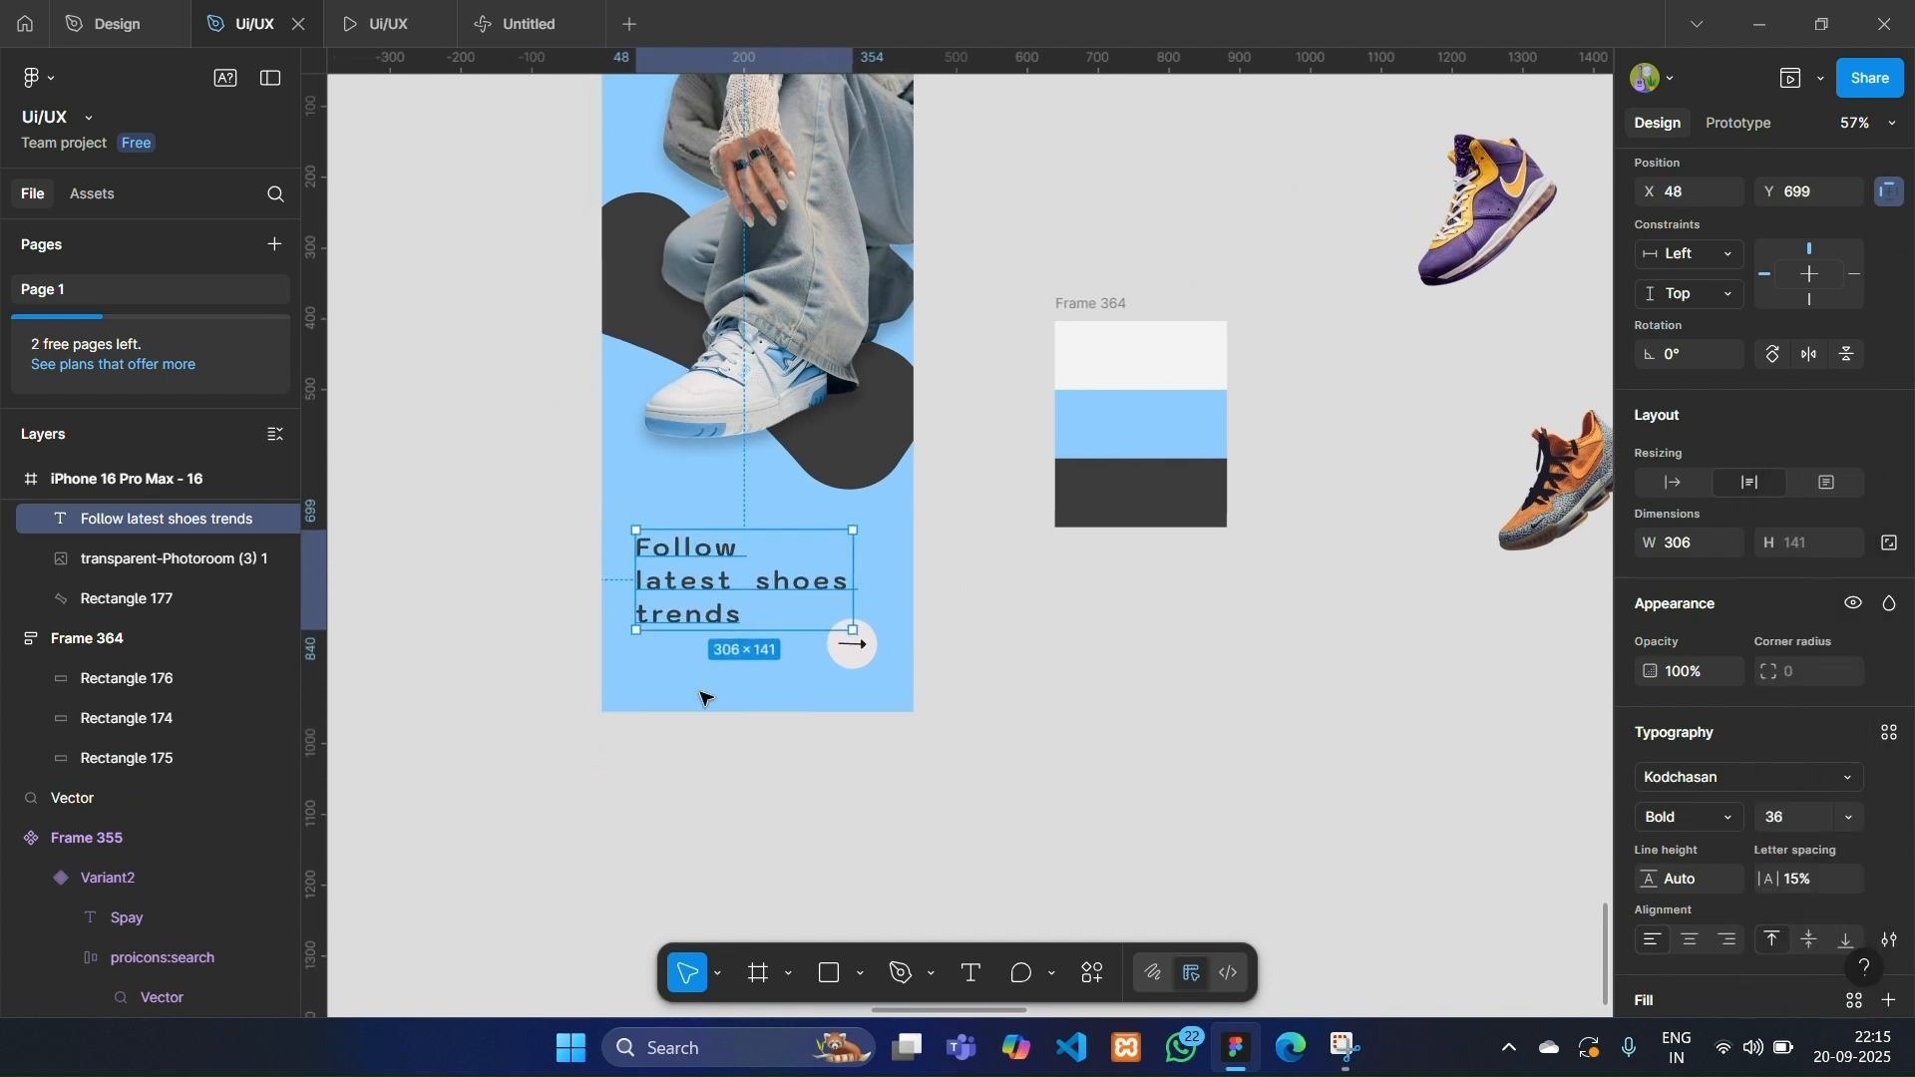
# Retype the headline in capitals as "FOLLOW LATEST SHOES TRENDS", with FOLLOW on its own first line.
pyautogui.doubleClick(778, 597)
pyautogui.hotkey('ctrl', 'c')
pyautogui.press('BackSpace')
pyautogui.press('capslock')
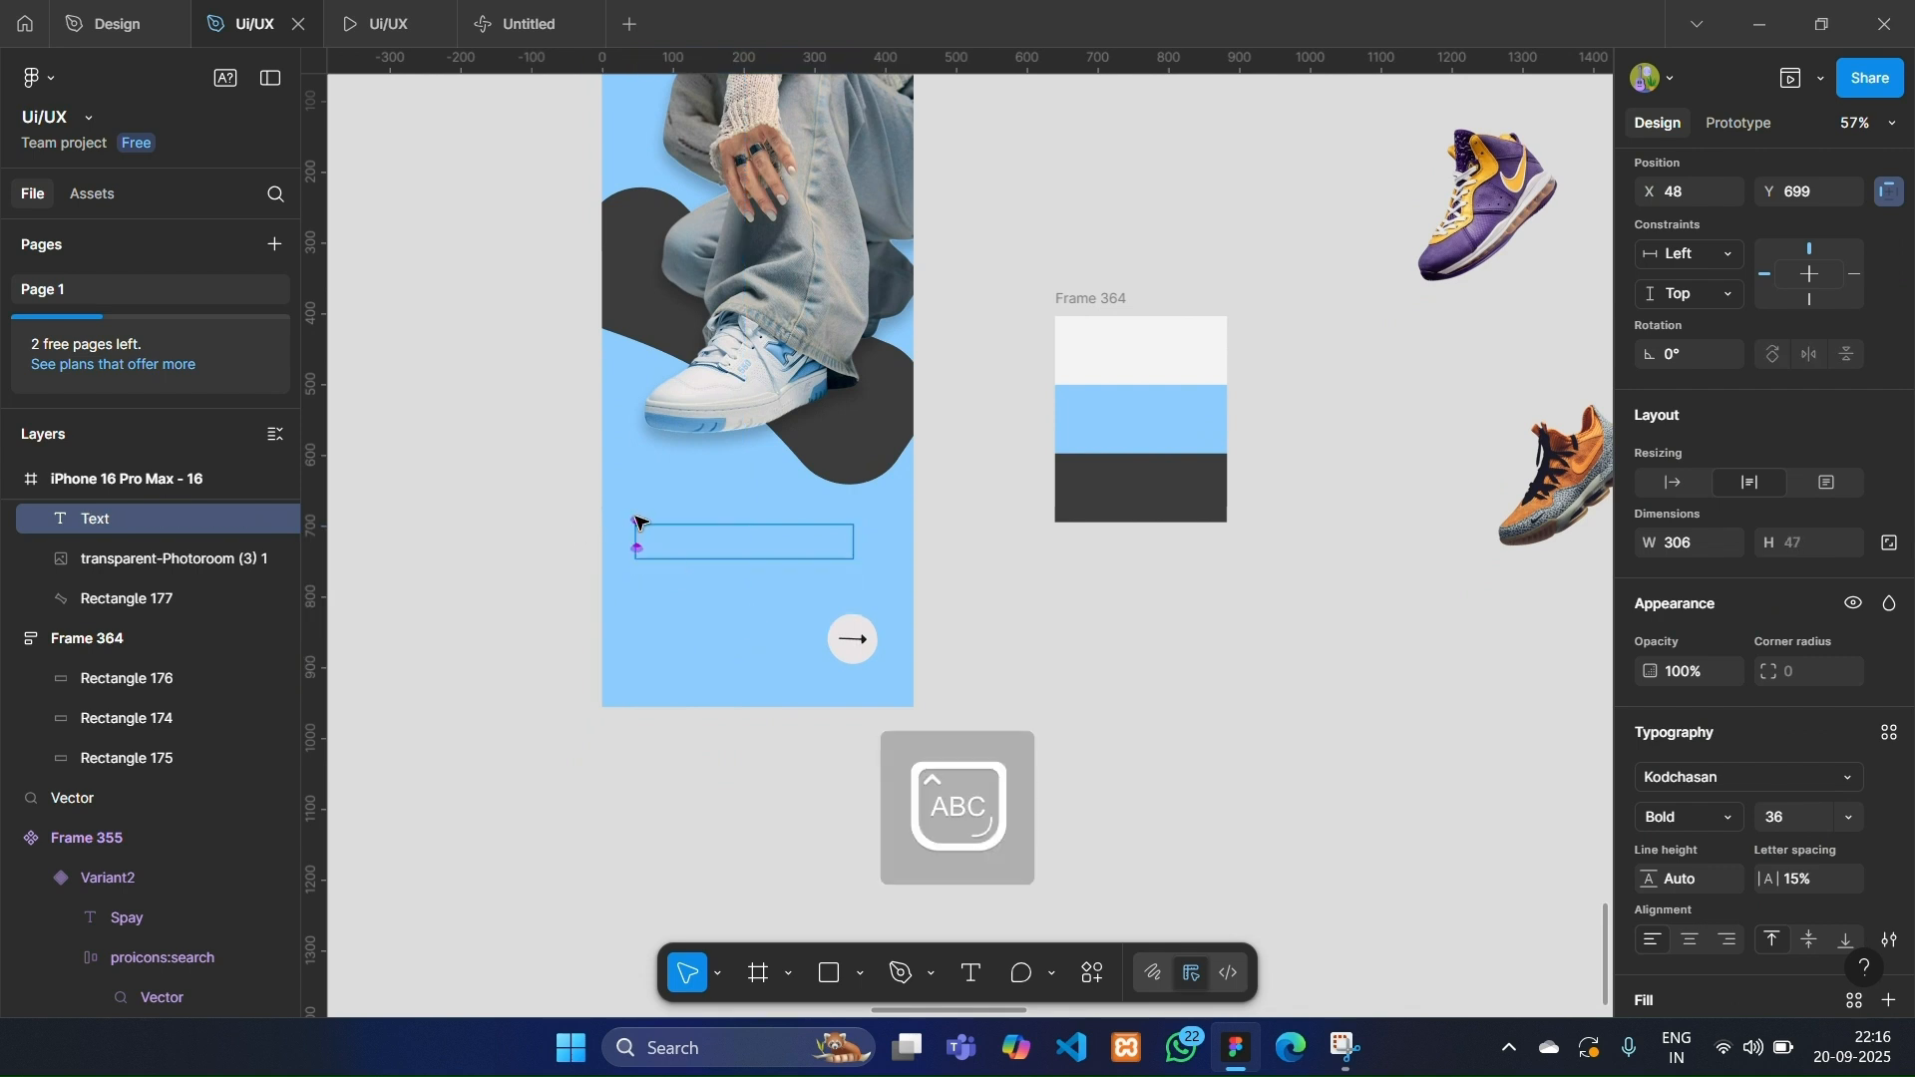
pyautogui.hotkey('ctrl', 'v')
pyautogui.moveTo(757, 620); pyautogui.dragTo(670, 555)
pyautogui.write('F')
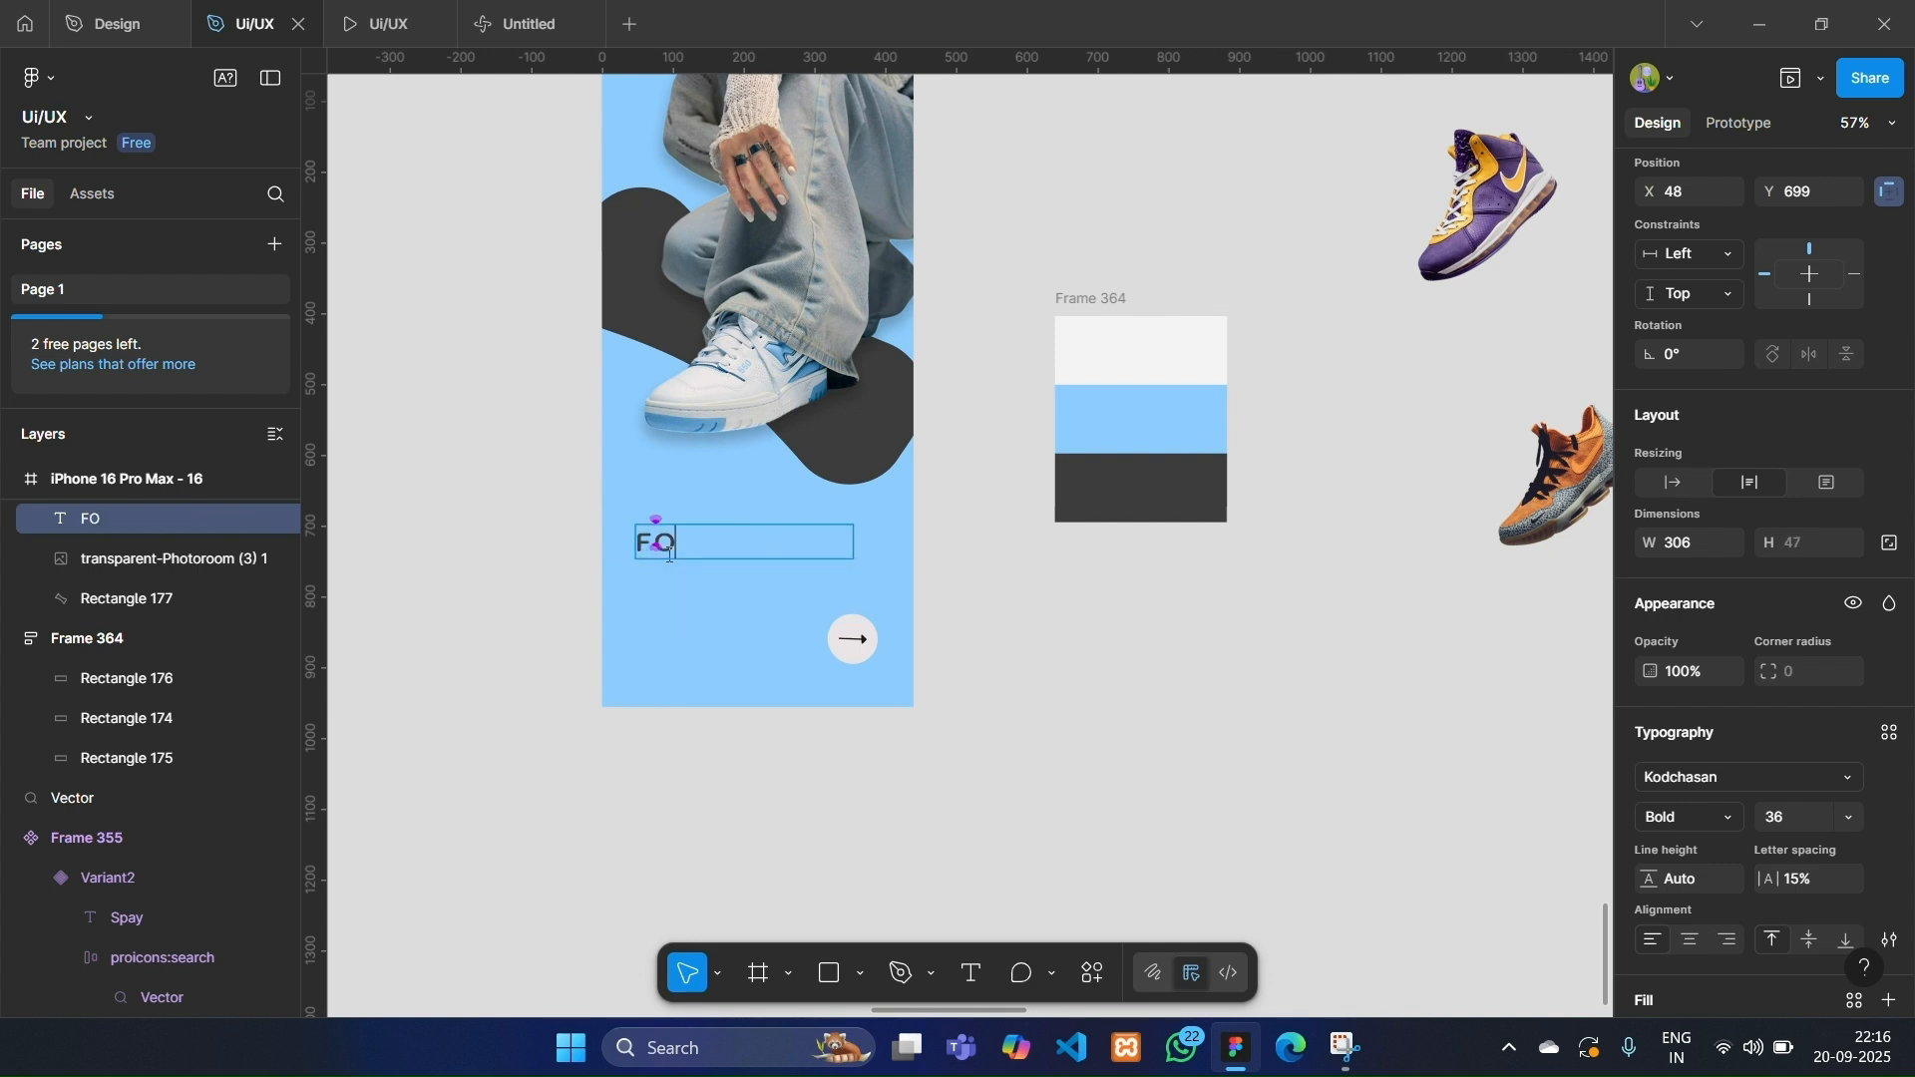
pyautogui.write('OLLOW')
pyautogui.press('Return')
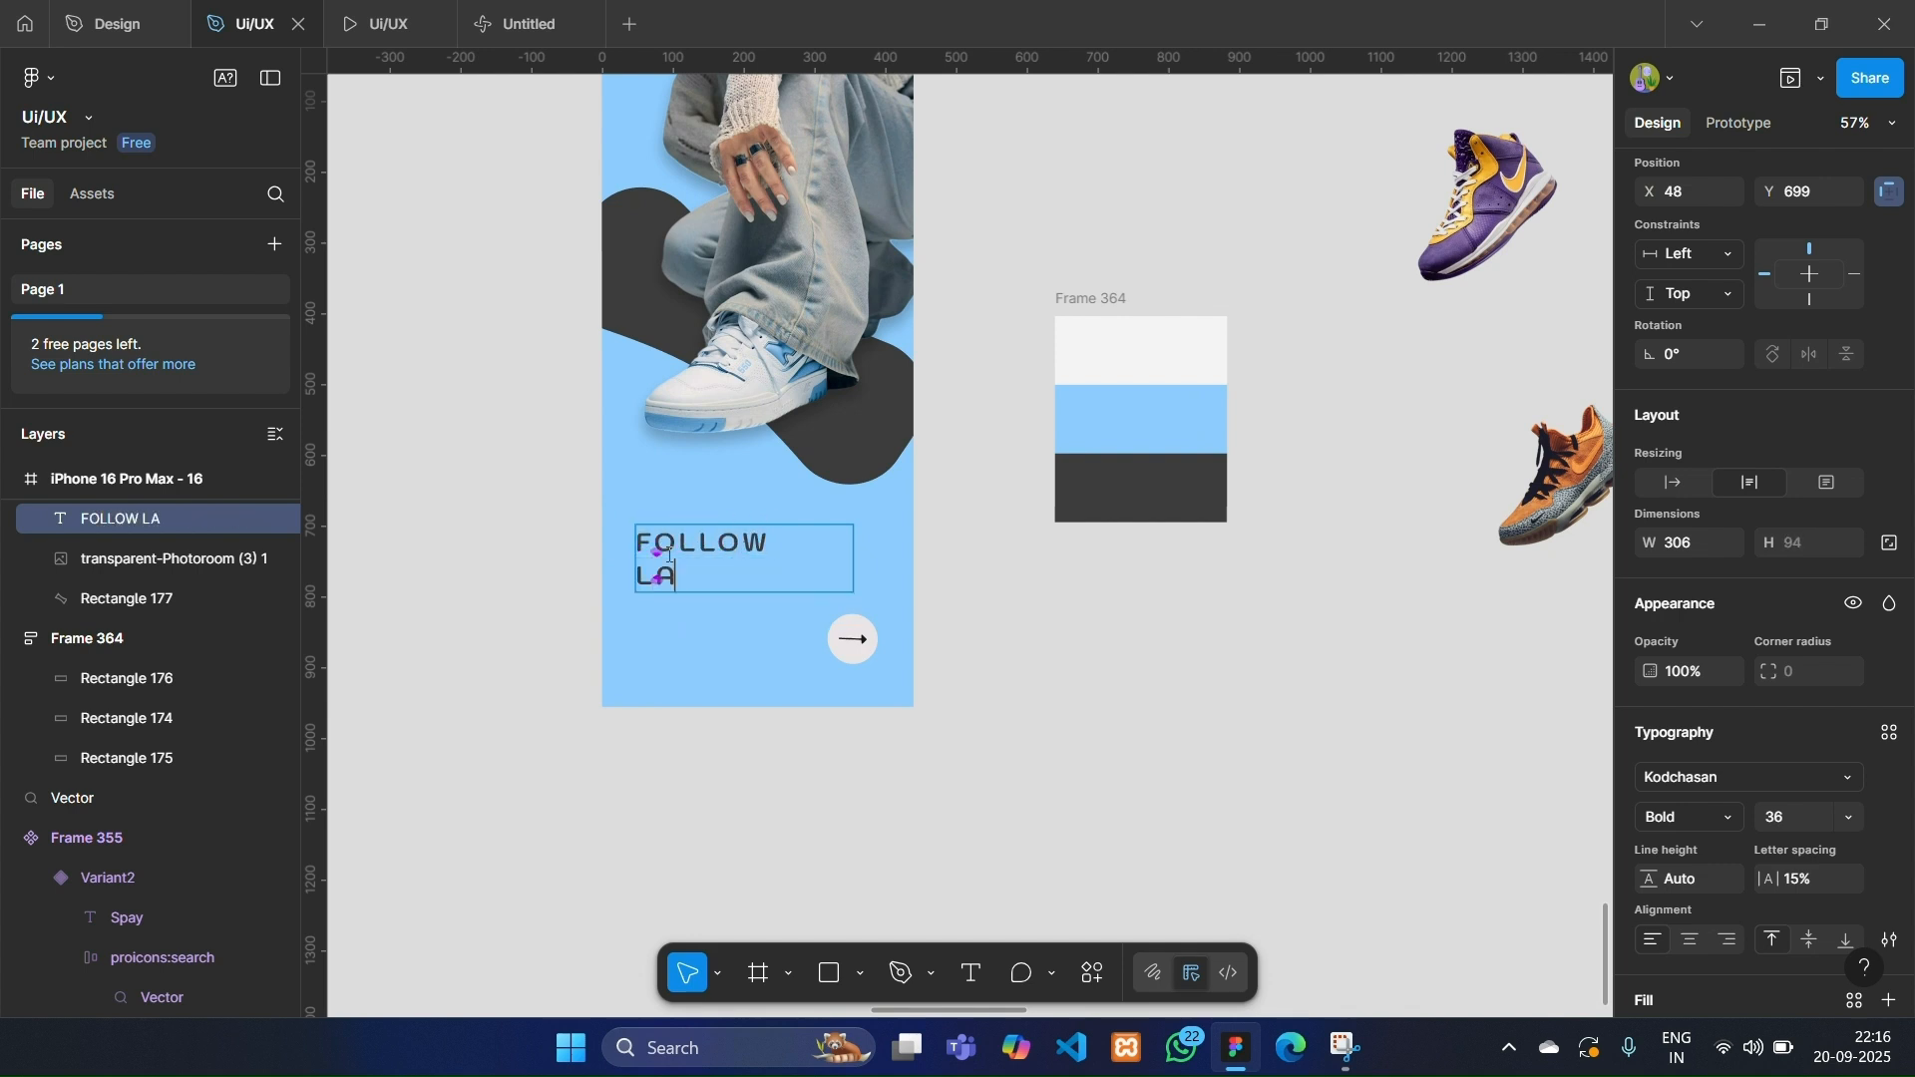
pyautogui.write('LATEST SHOES')
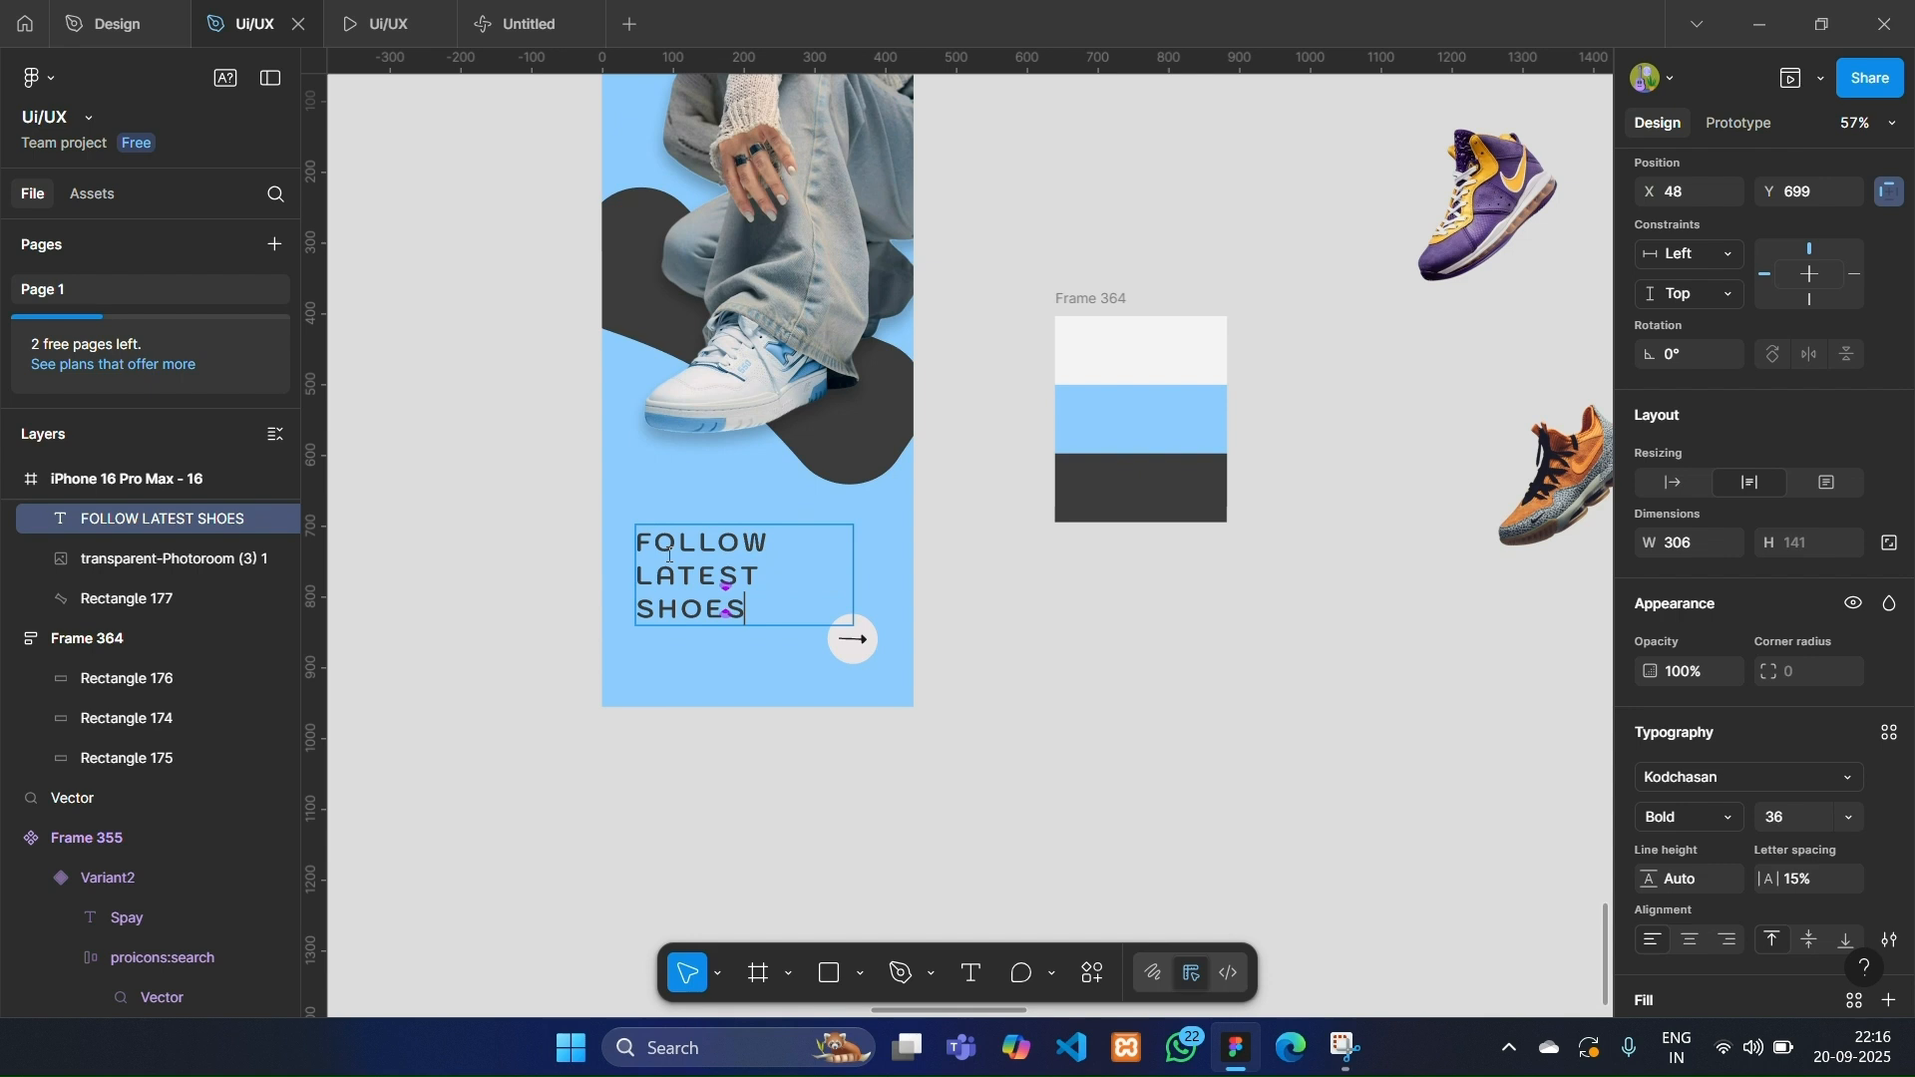
pyautogui.press('Return')
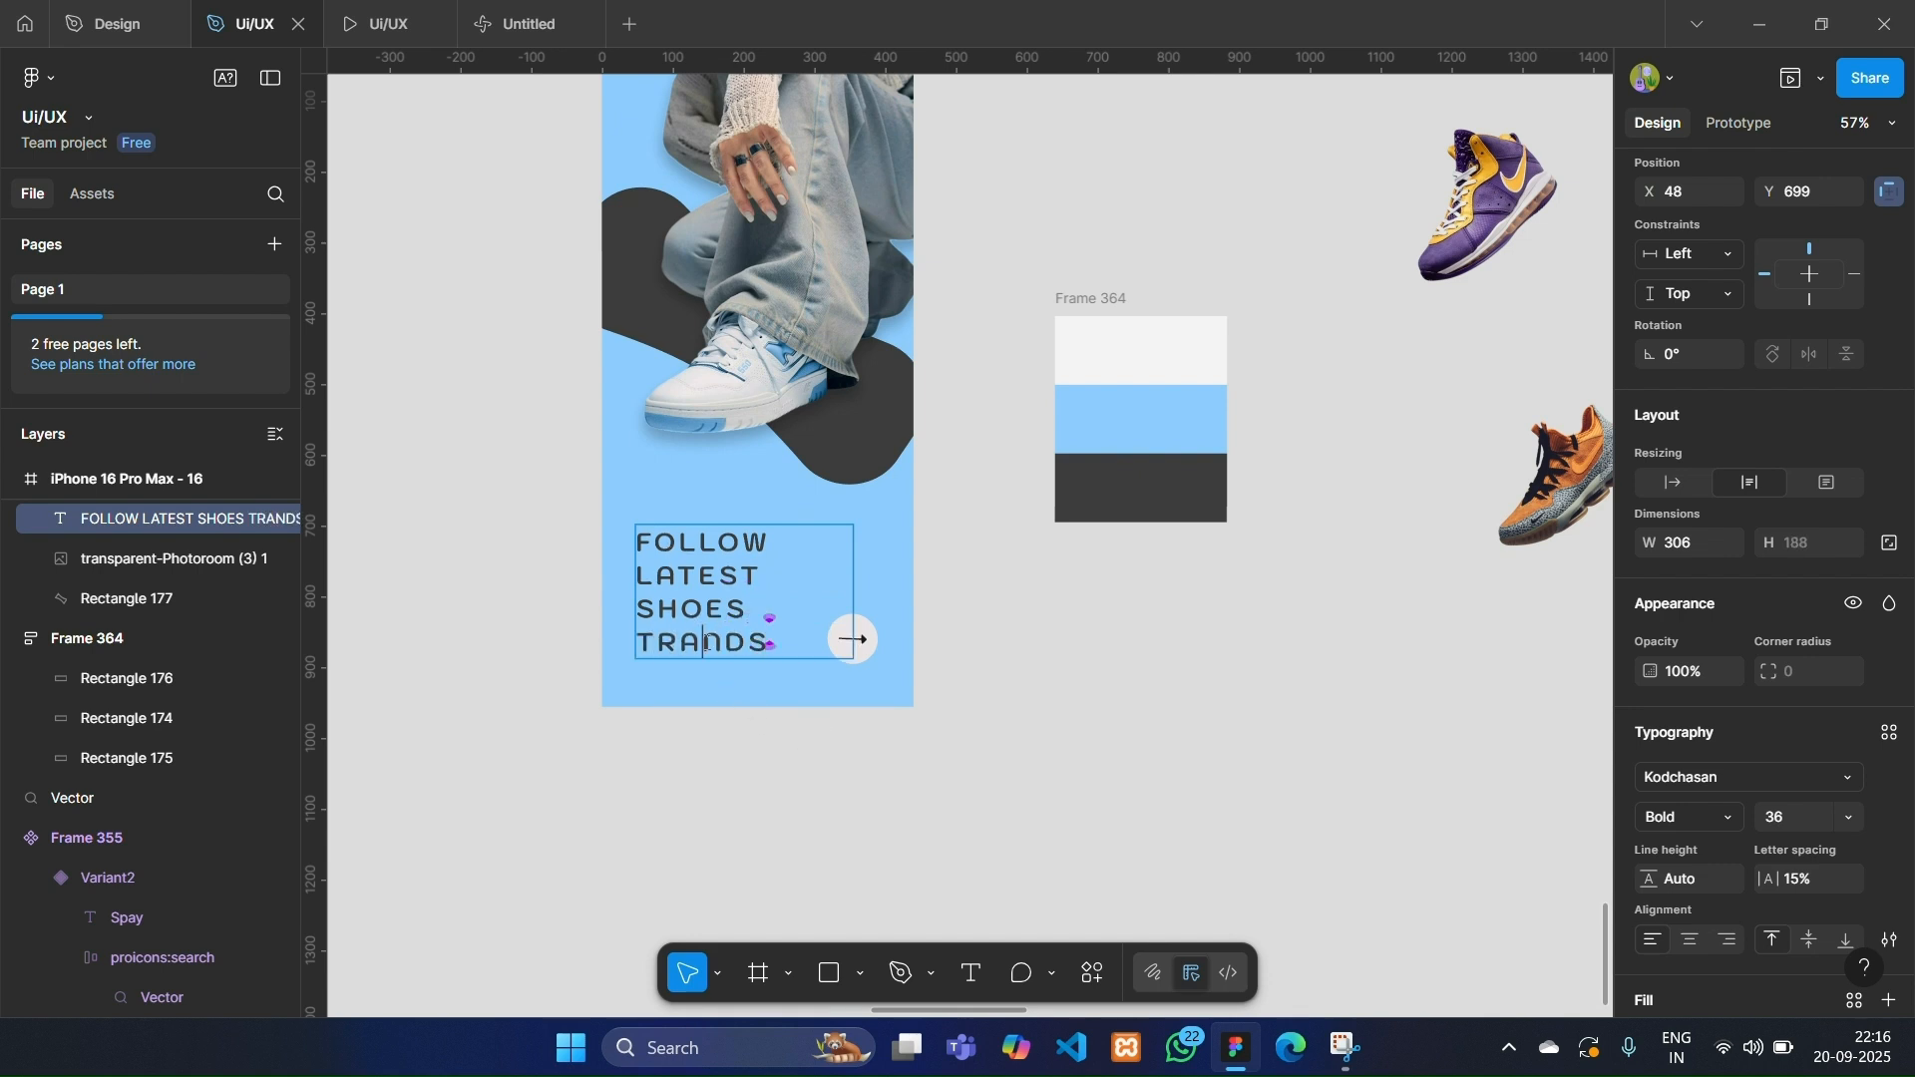
pyautogui.press('BackSpace')
pyautogui.write('E')
pyautogui.write('N')
pyautogui.press('Escape')
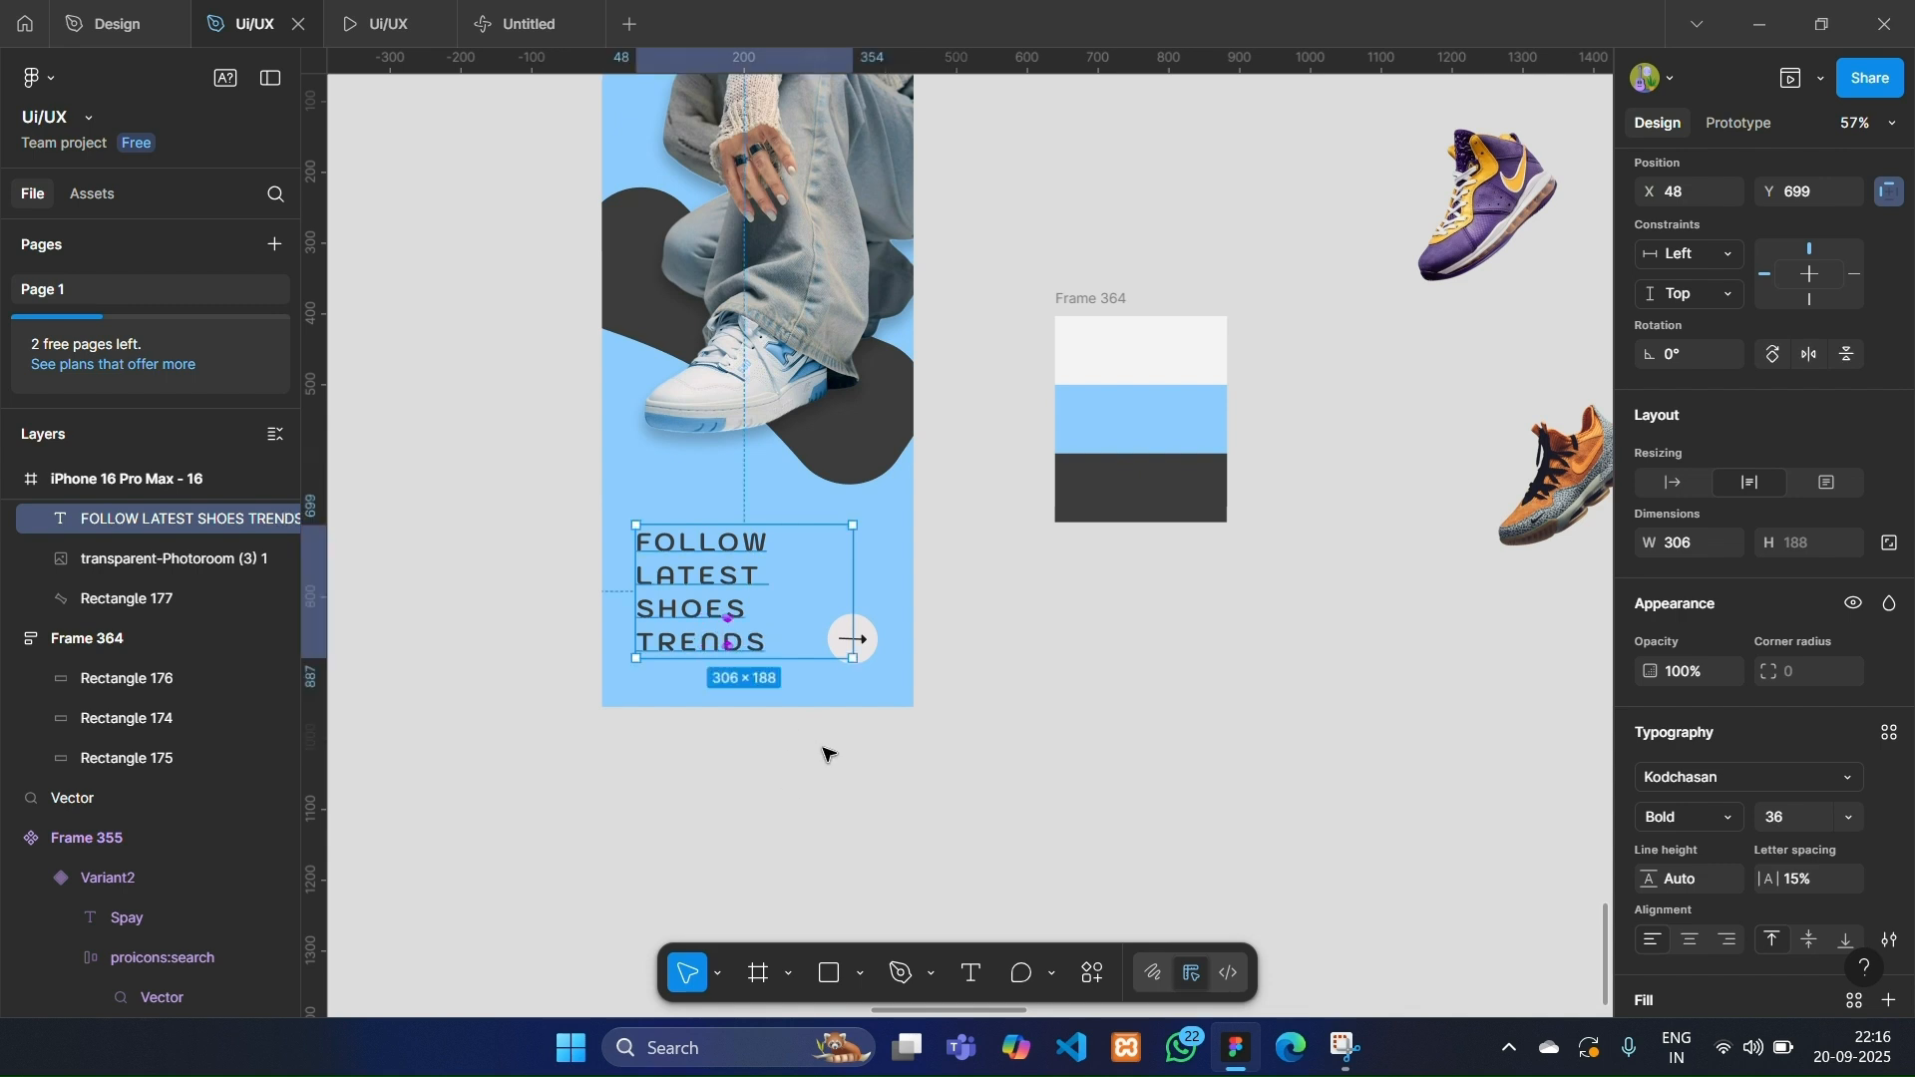
# Widen the headline box so LATEST SHOES fits on one line, and nudge the round arrow button slightly down and right.
pyautogui.moveTo(852, 589)
pyautogui.mouseDown()
pyautogui.moveTo(896, 582)
pyautogui.moveTo(863, 591)
pyautogui.mouseUp()
pyautogui.click(862, 670)
pyautogui.moveTo(862, 675); pyautogui.dragTo(867, 682)
pyautogui.click(978, 680)
# Space out the canvas by moving the colour palette further right and the welcome screen frame further left.
pyautogui.scroll(3, 978, 680)
pyautogui.click(1108, 409)
pyautogui.moveTo(1107, 410); pyautogui.dragTo(1375, 412)
pyautogui.scroll(-4, 1206, 415)
pyautogui.click(773, 232)
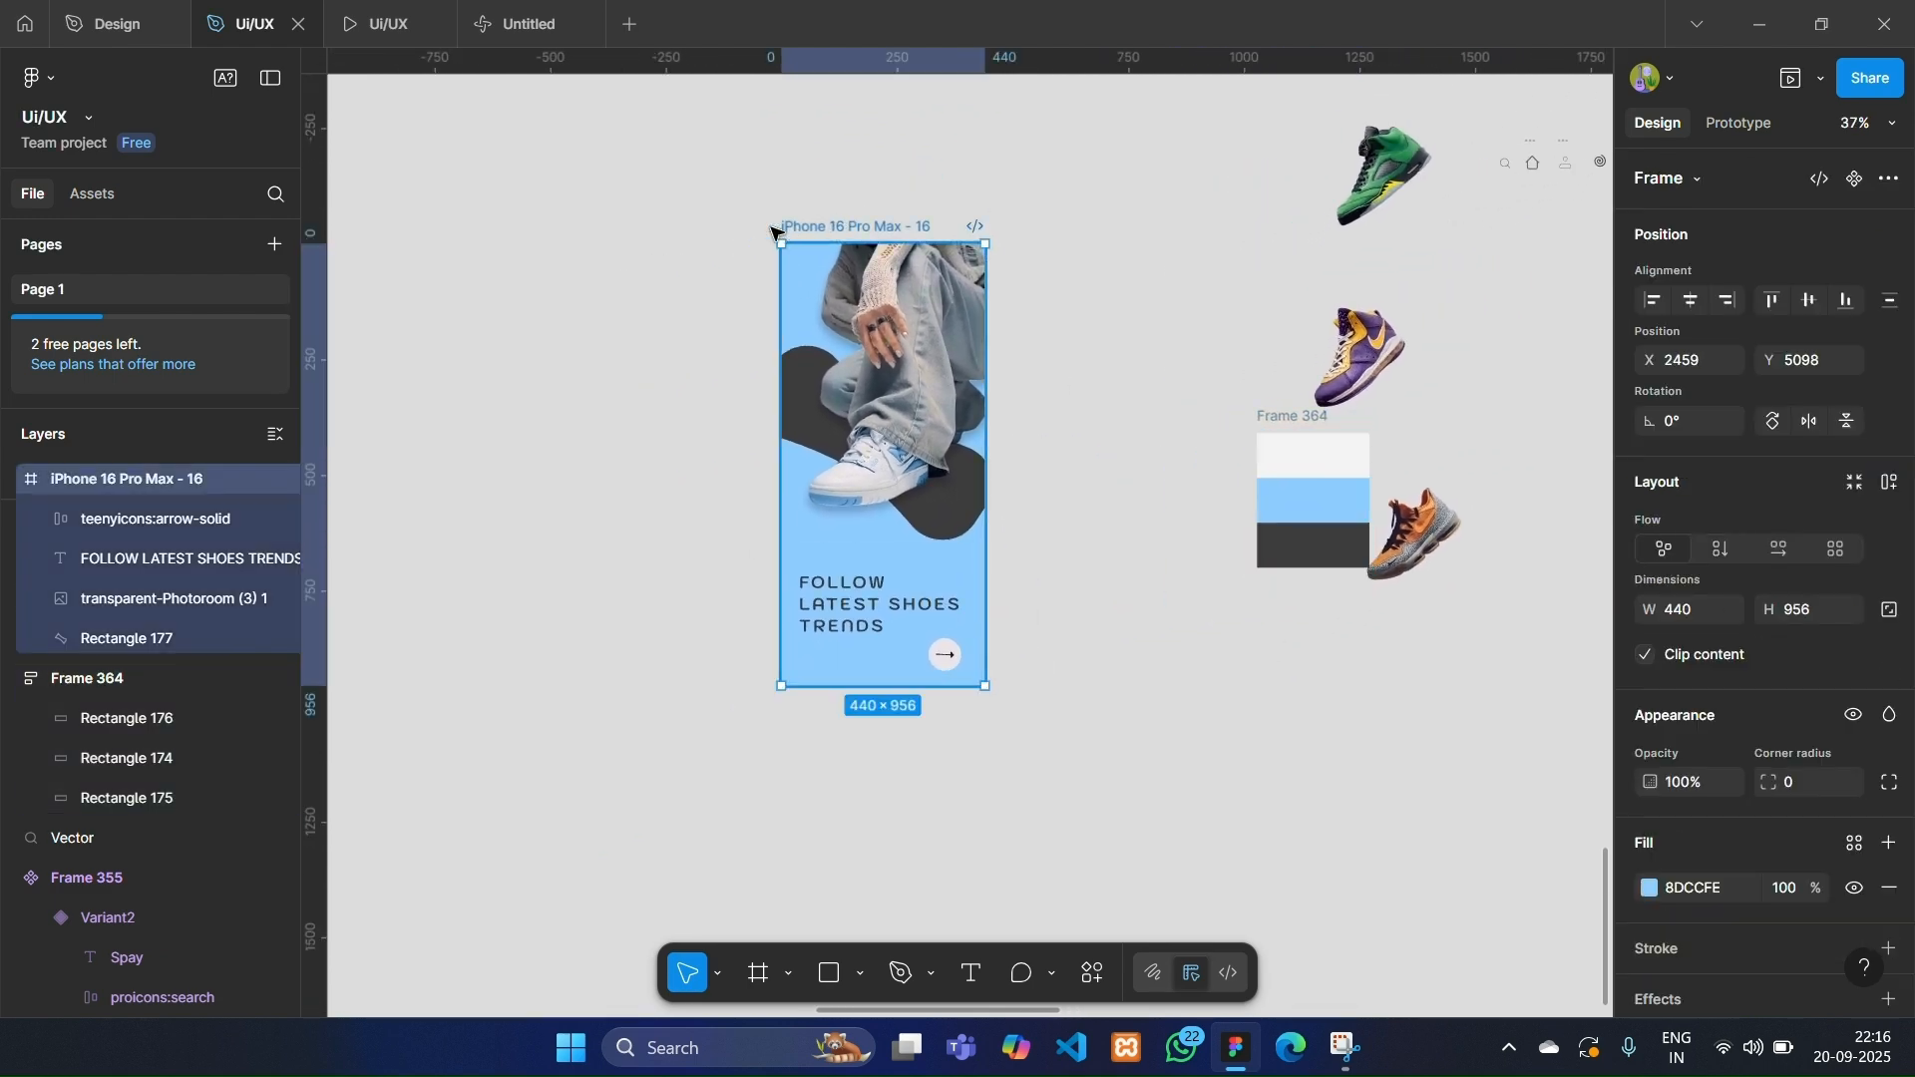
pyautogui.moveTo(773, 229); pyautogui.dragTo(627, 217)
pyautogui.hscroll(-4, 705, 320)
# Duplicate the blank white 440 × 956 phone frame and place the copy right of the welcome screen at X 2599, Y 5095.
pyautogui.click(455, 394)
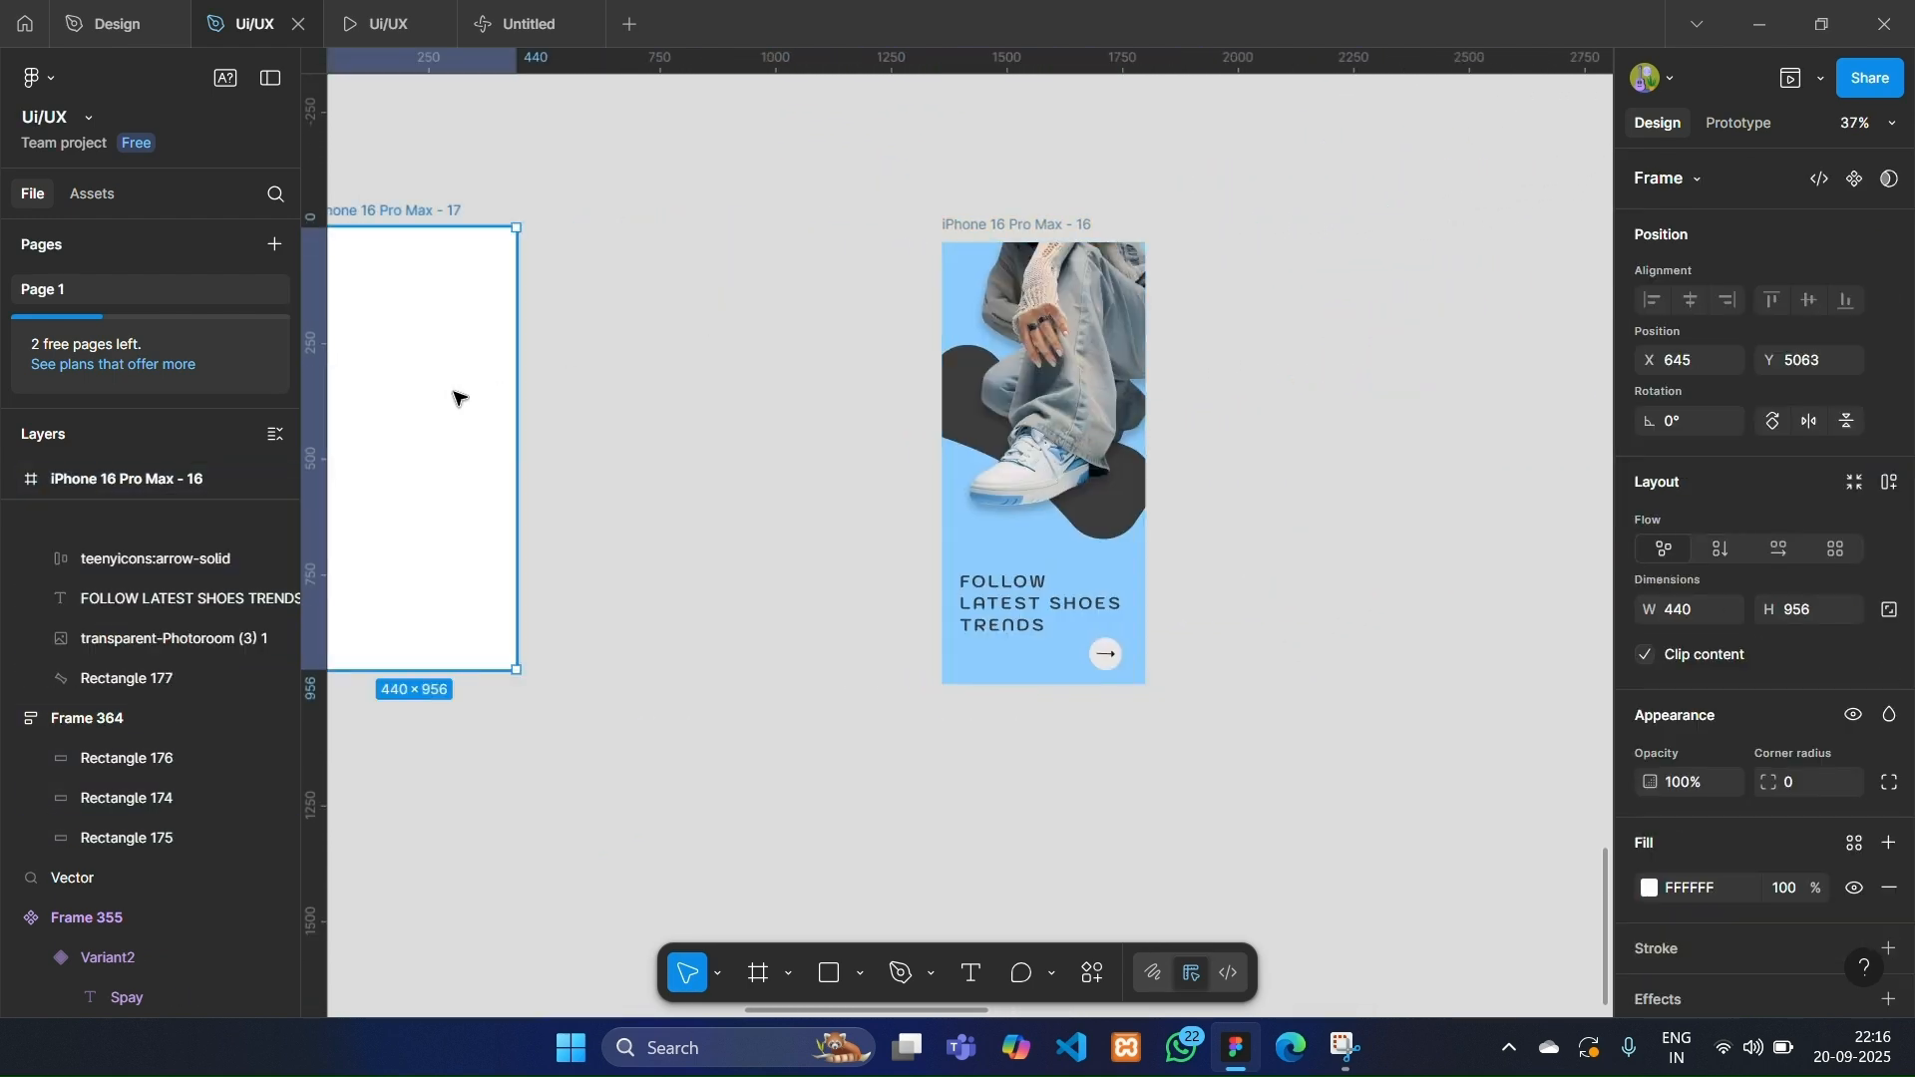
pyautogui.hotkey('ctrl', 'd')
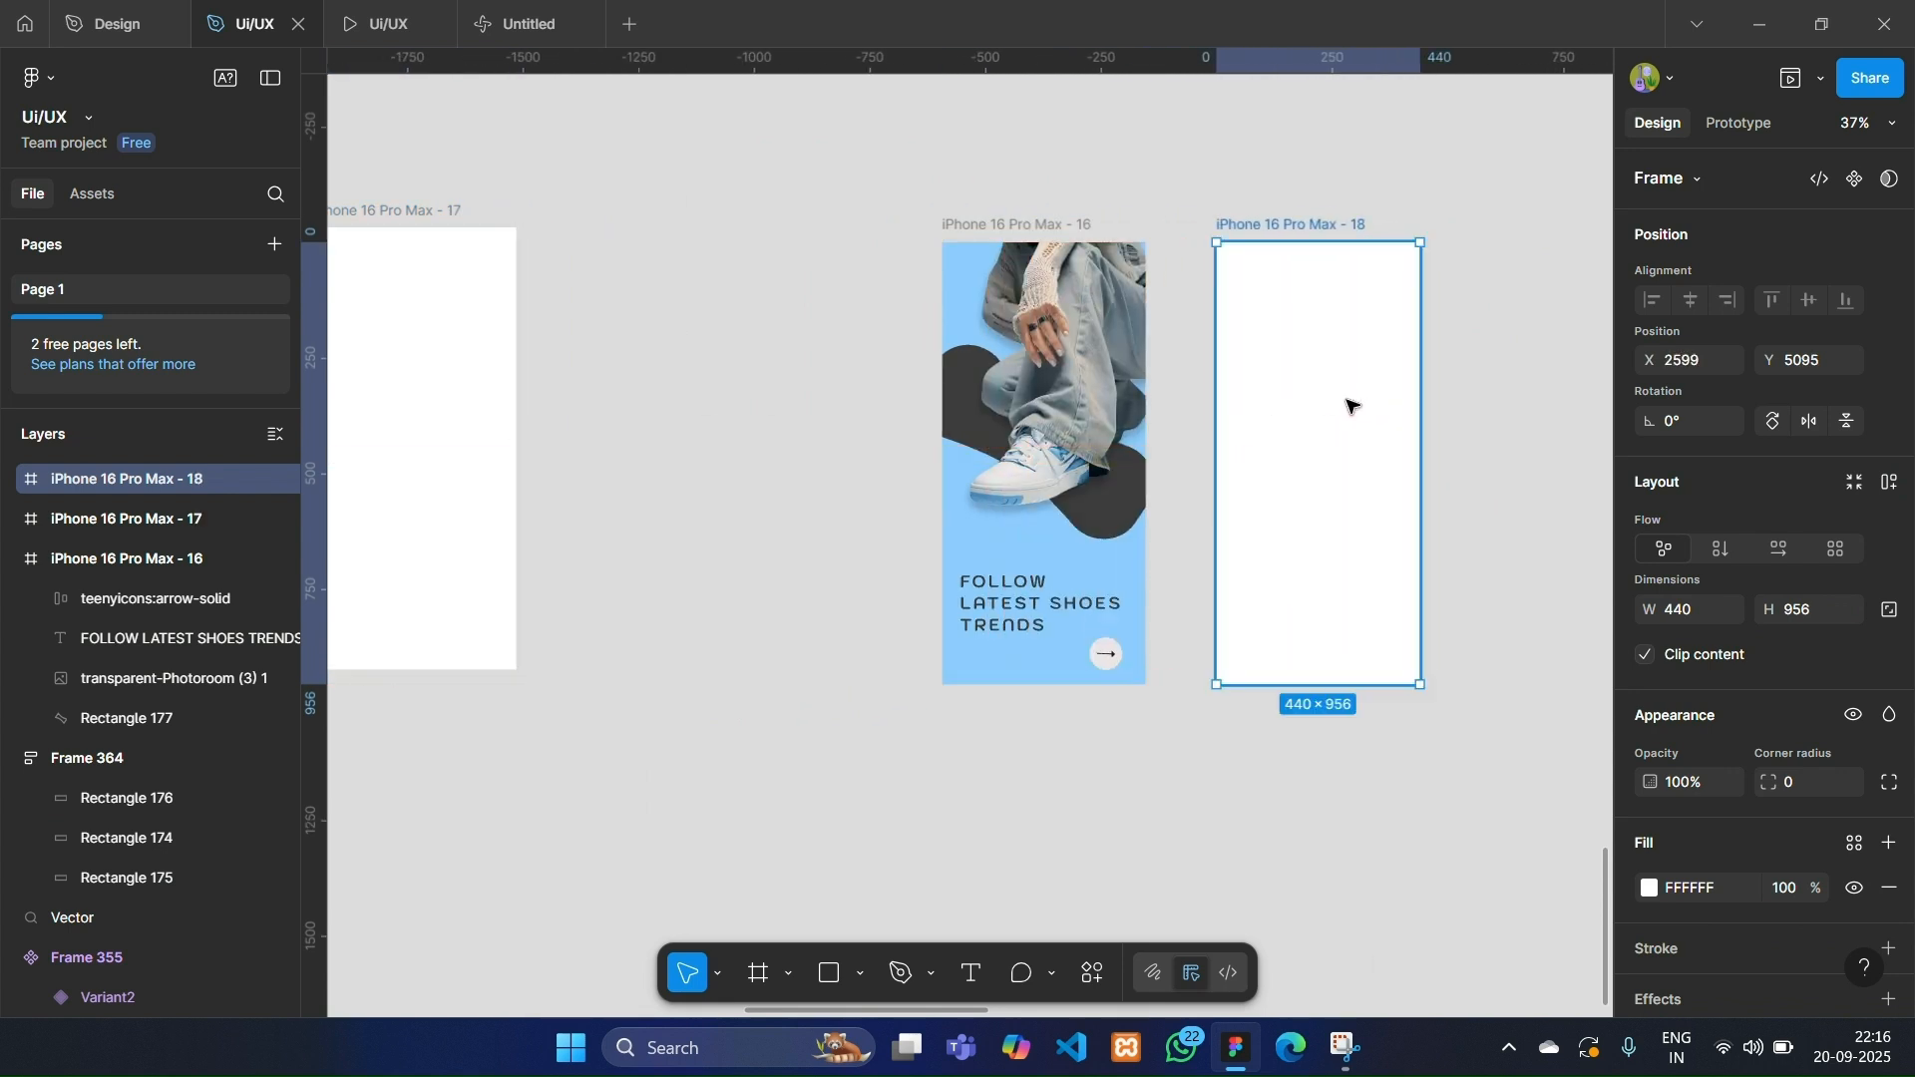
pyautogui.hscroll(3, 1347, 406)
pyautogui.scroll(2, 1269, 332)
pyautogui.hscroll(5, 1412, 685)
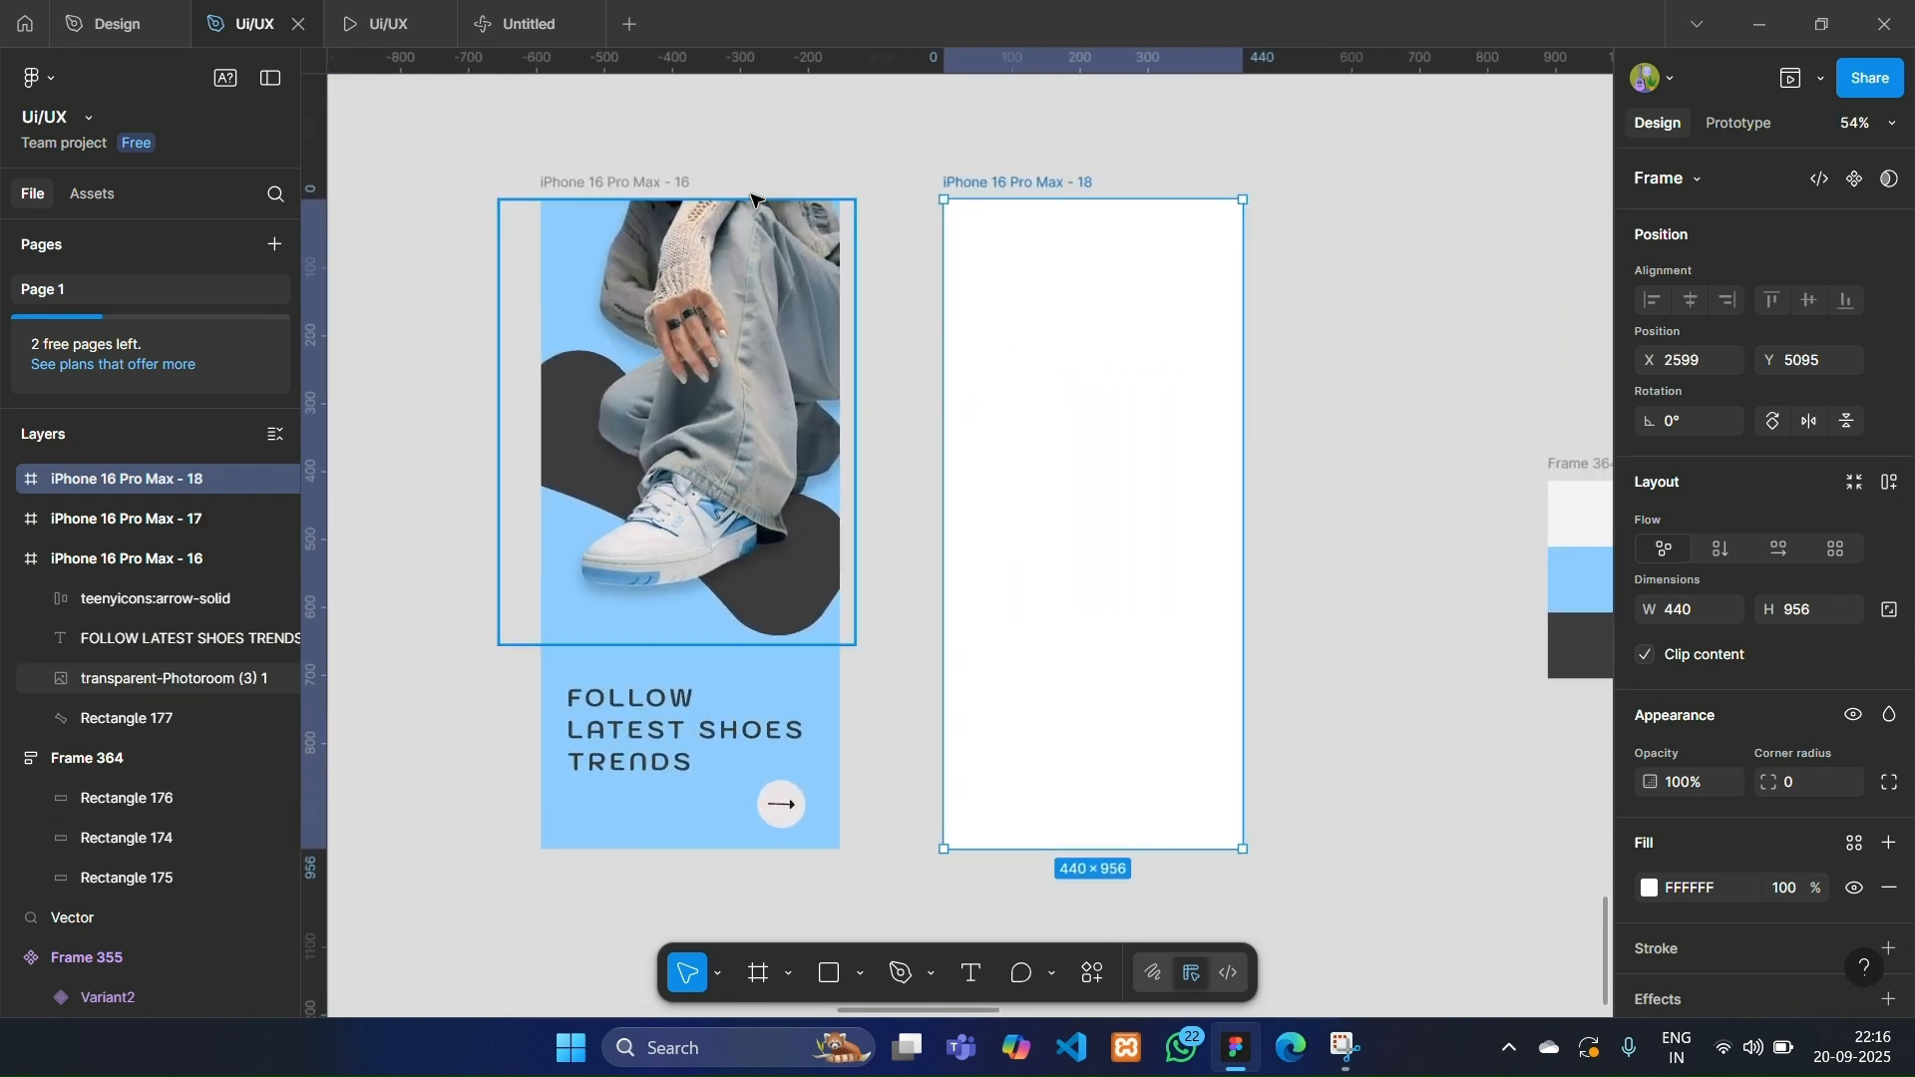
# Fill the new blank phone frame with F3F3F3 sampled from the palette's lightest swatch.
pyautogui.click(1649, 888)
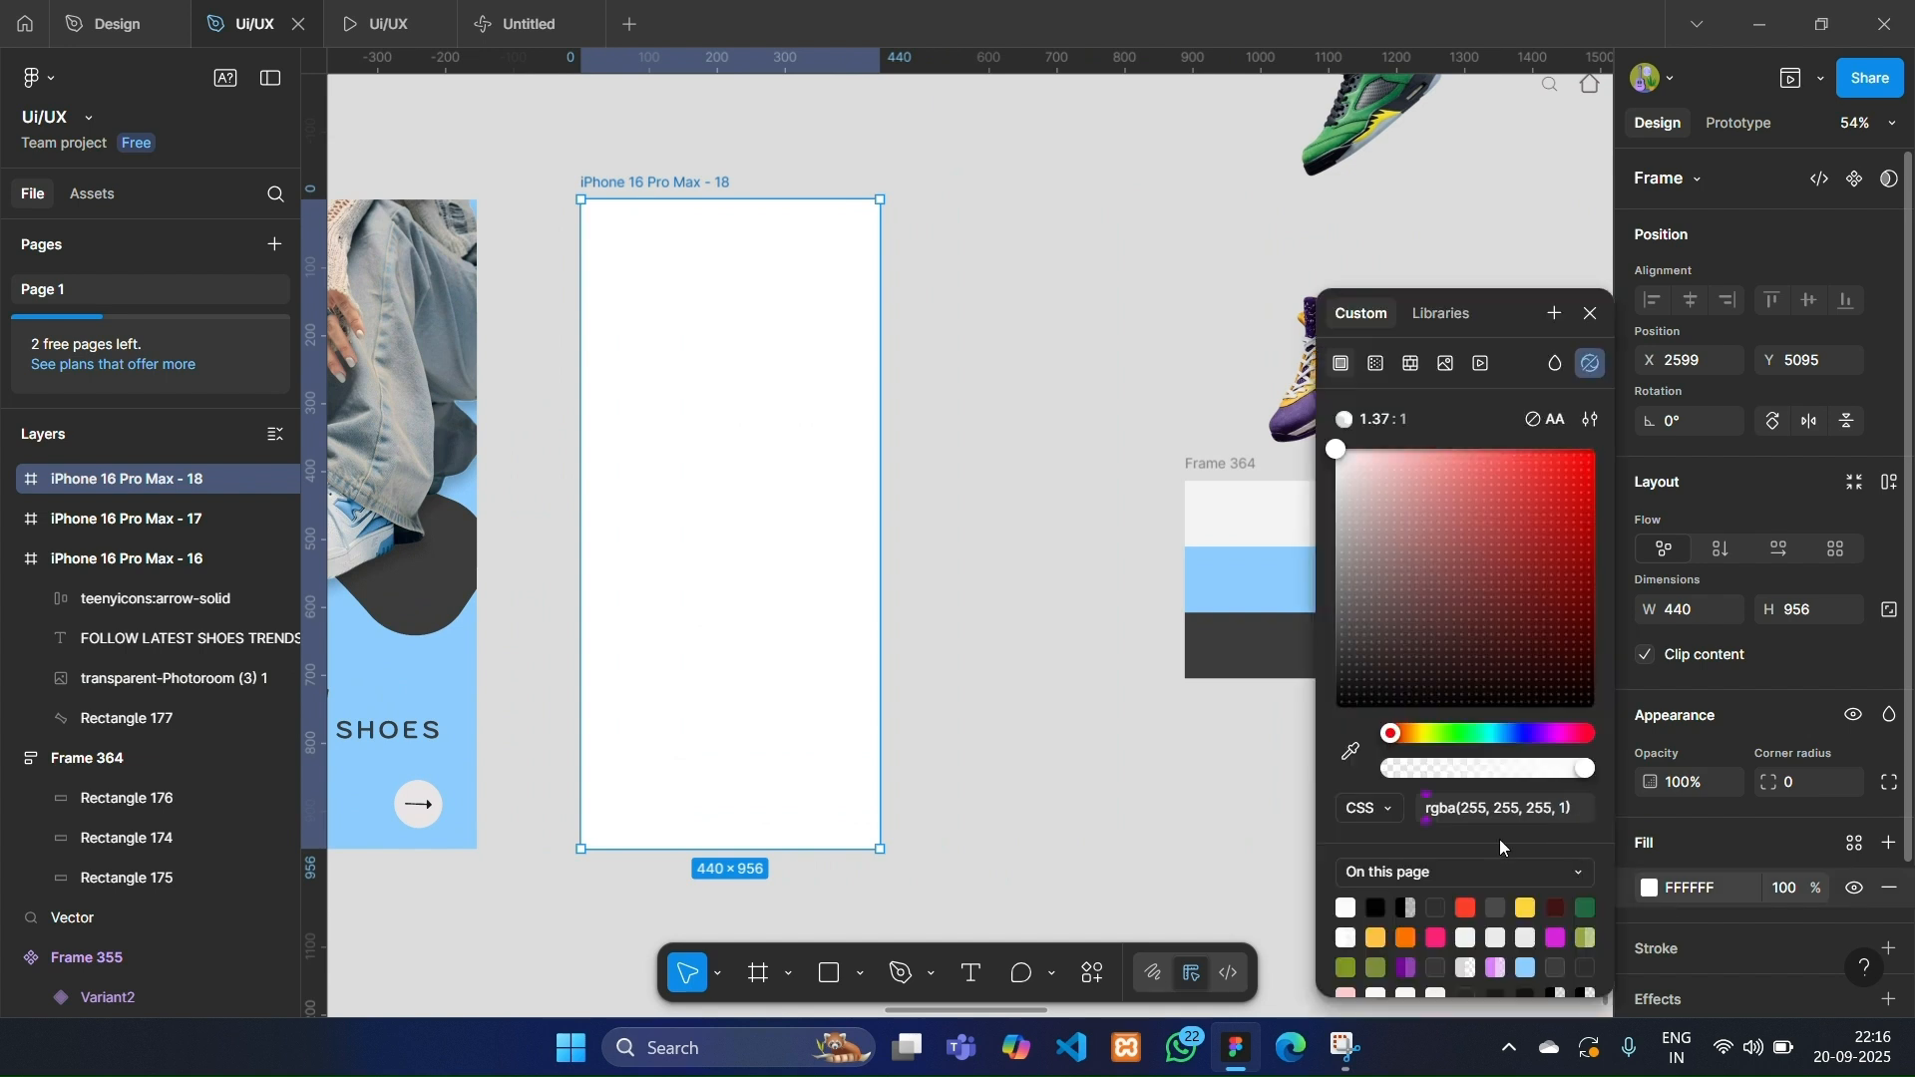
pyautogui.hscroll(2, 1048, 548)
pyautogui.press('i')
pyautogui.click(1109, 520)
pyautogui.hscroll(-3, 1034, 423)
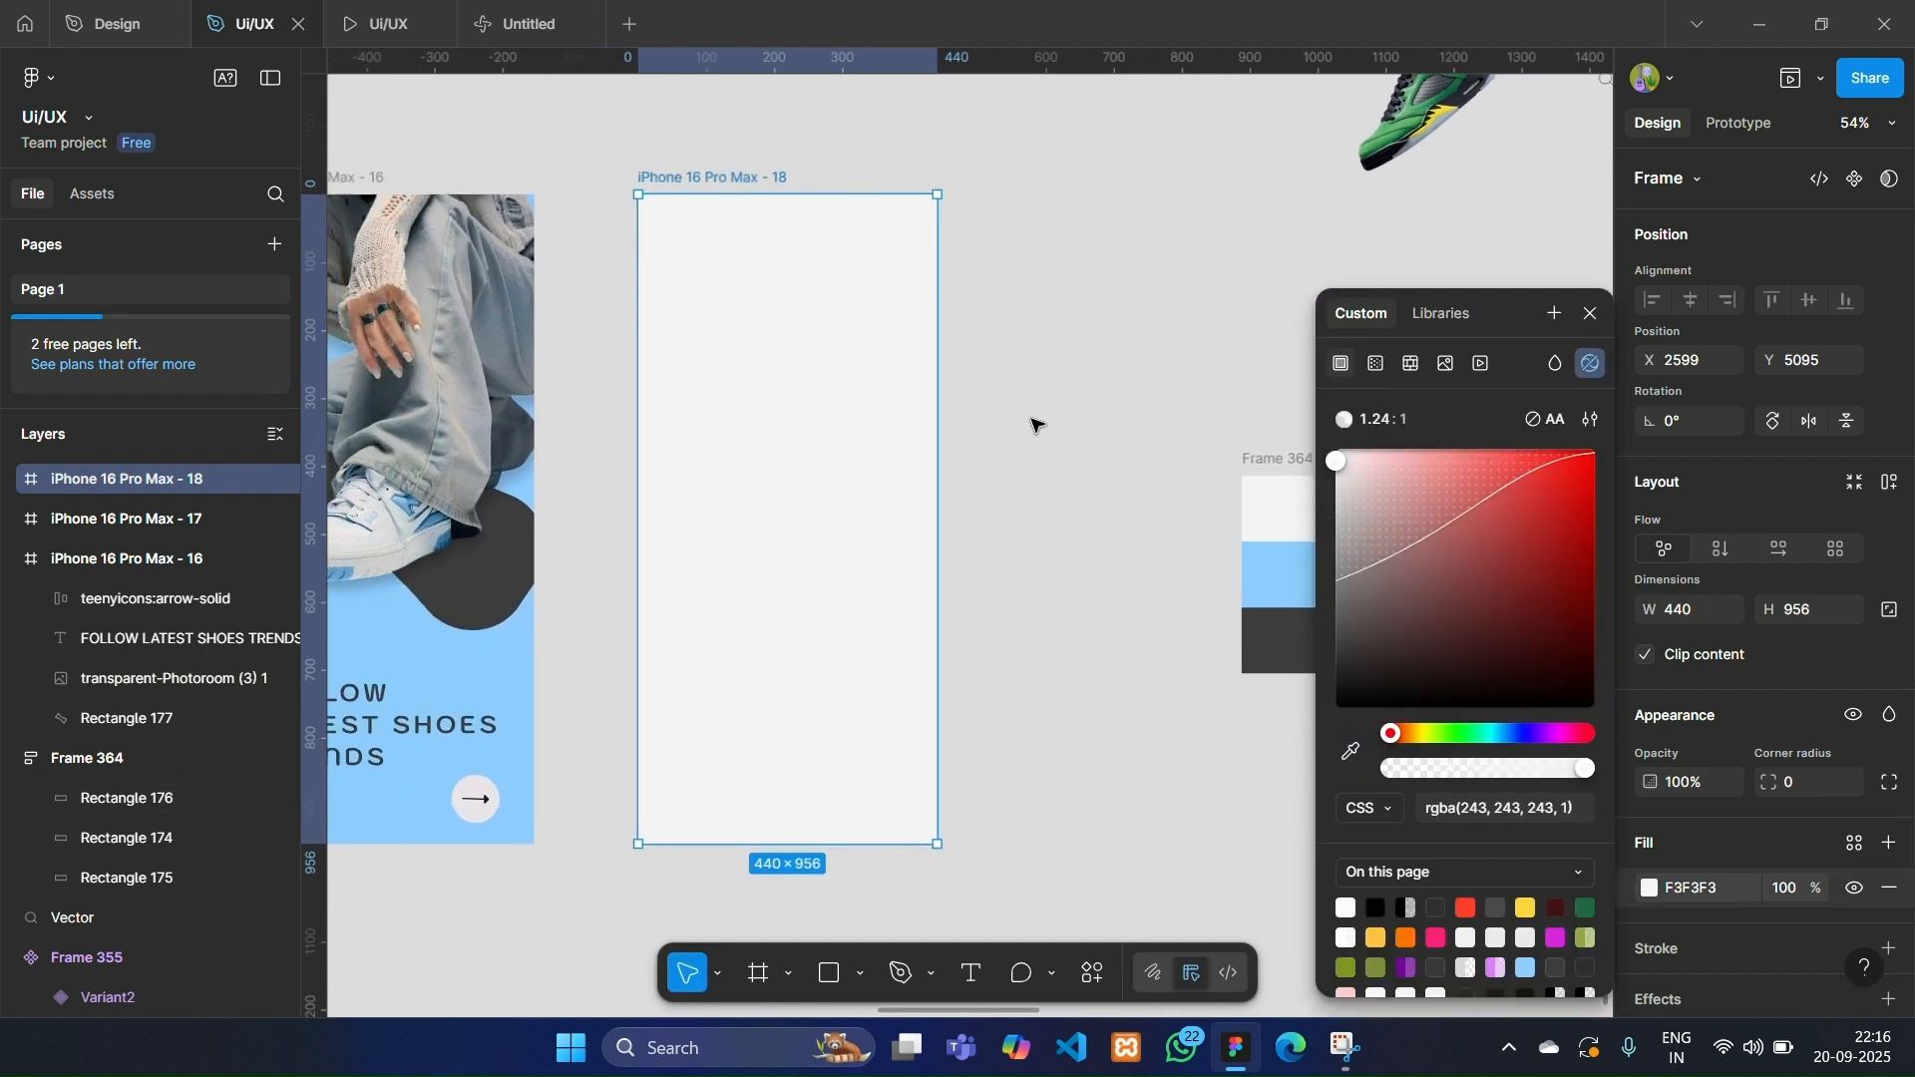
pyautogui.click(1034, 420)
pyautogui.hscroll(-2, 1027, 648)
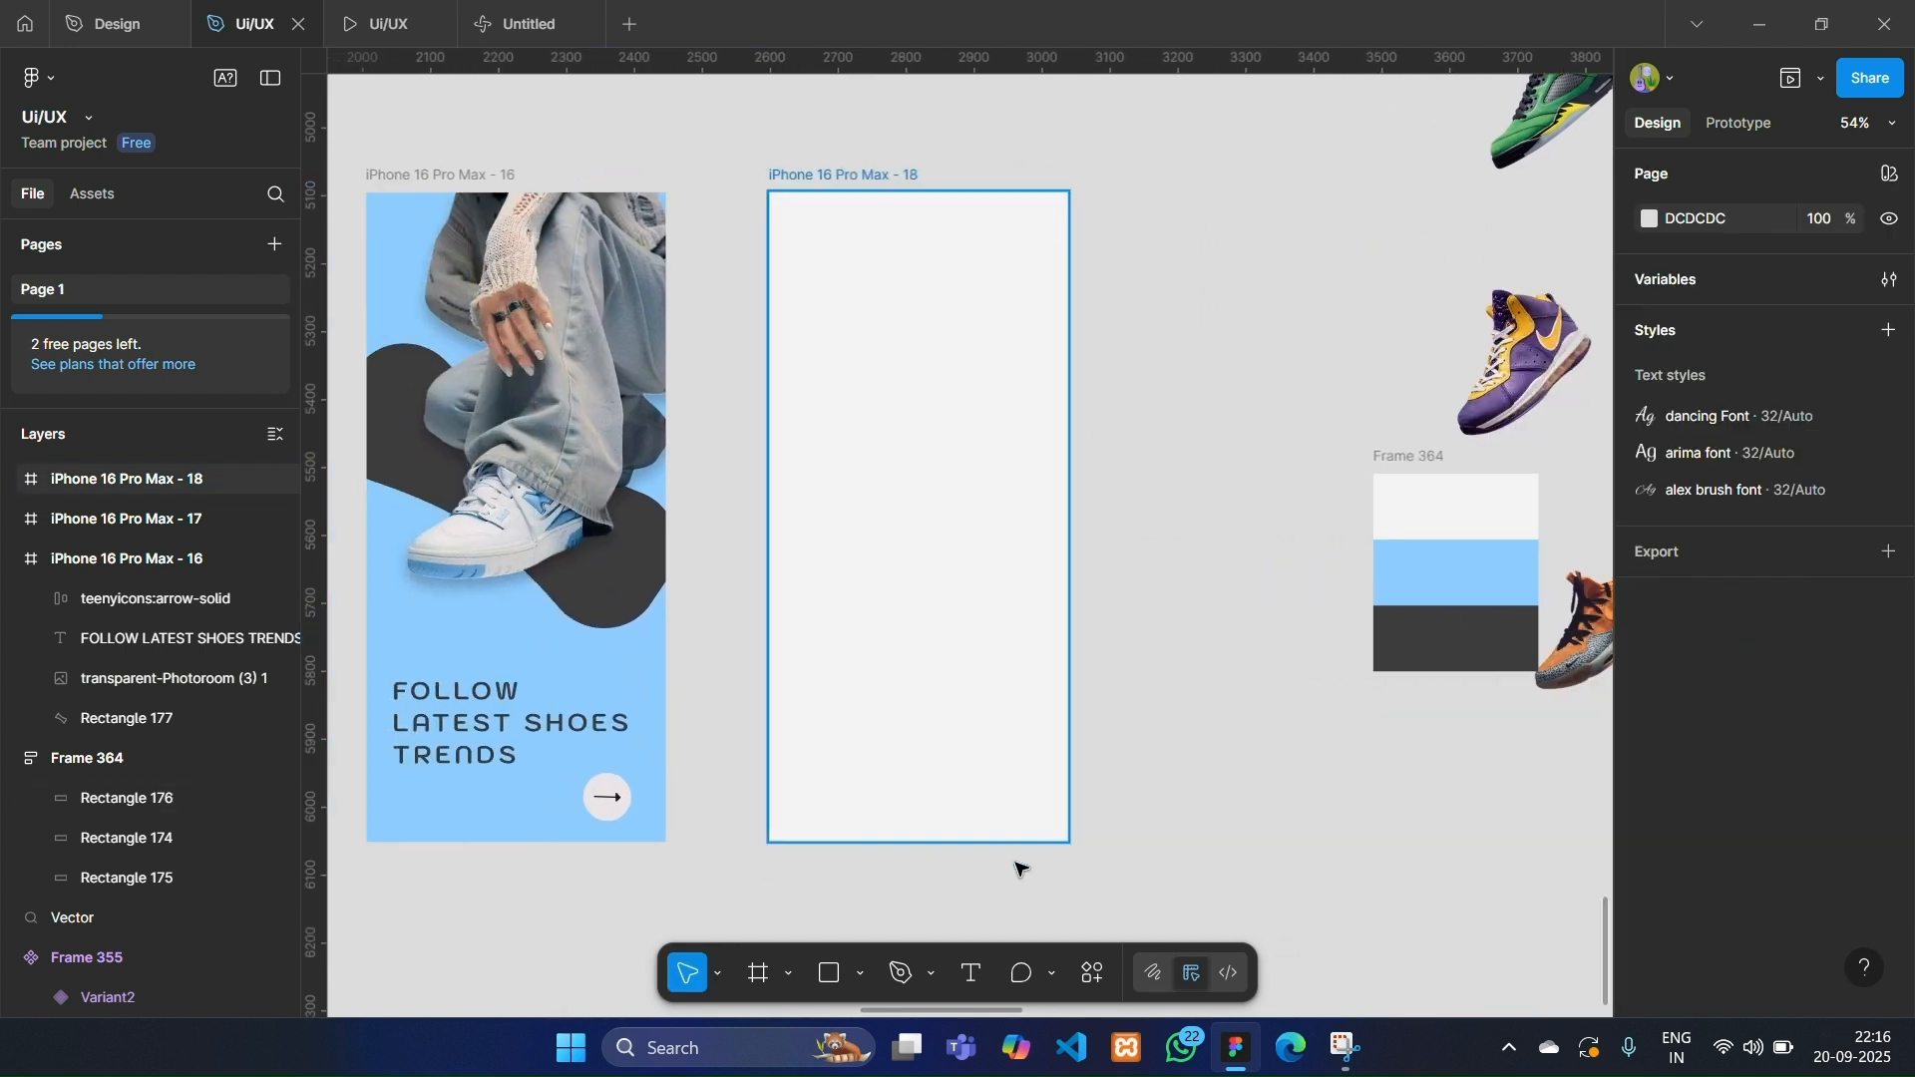
# Add the text "SPAY" near the top of the light grey phone frame, at about X 97, Y 50.
pyautogui.click(971, 975)
pyautogui.click(834, 226)
pyautogui.scroll(5, 835, 225)
pyautogui.write('SPAY')
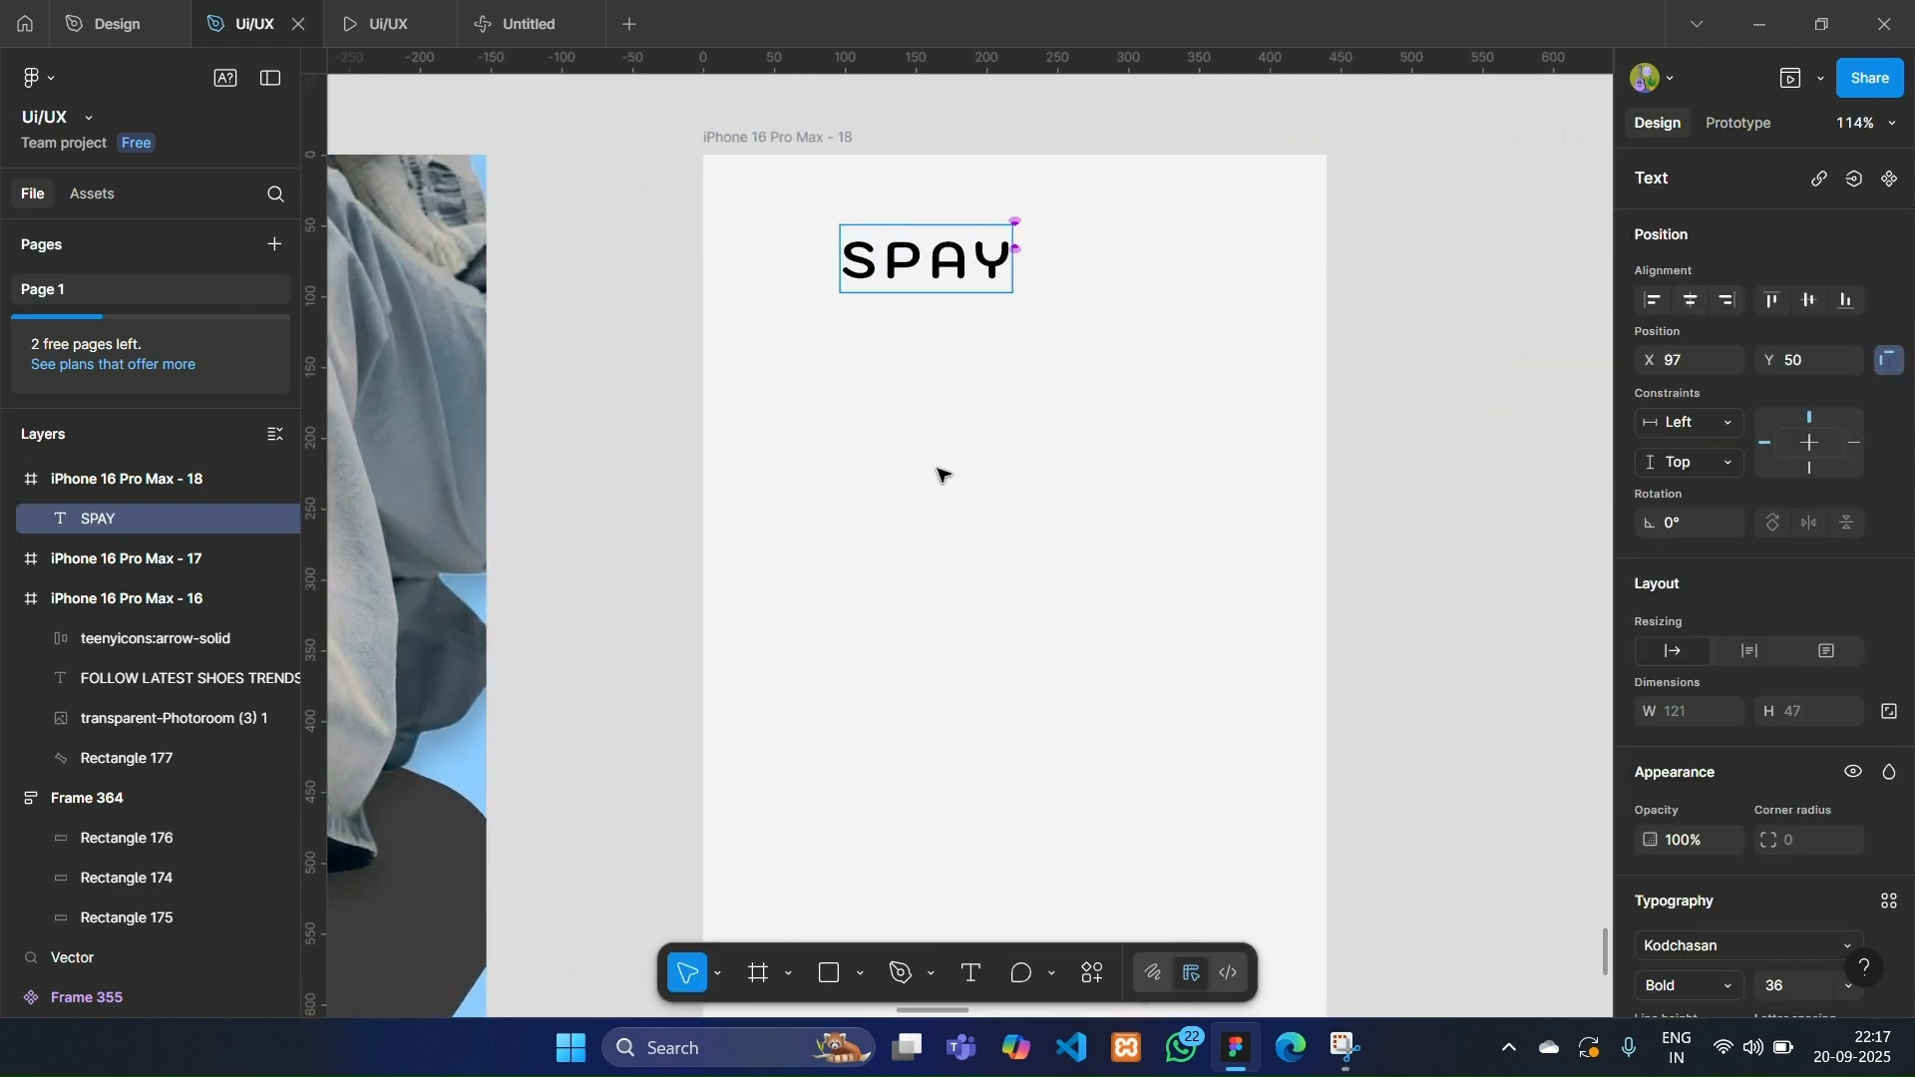
pyautogui.scroll(-5, 943, 473)
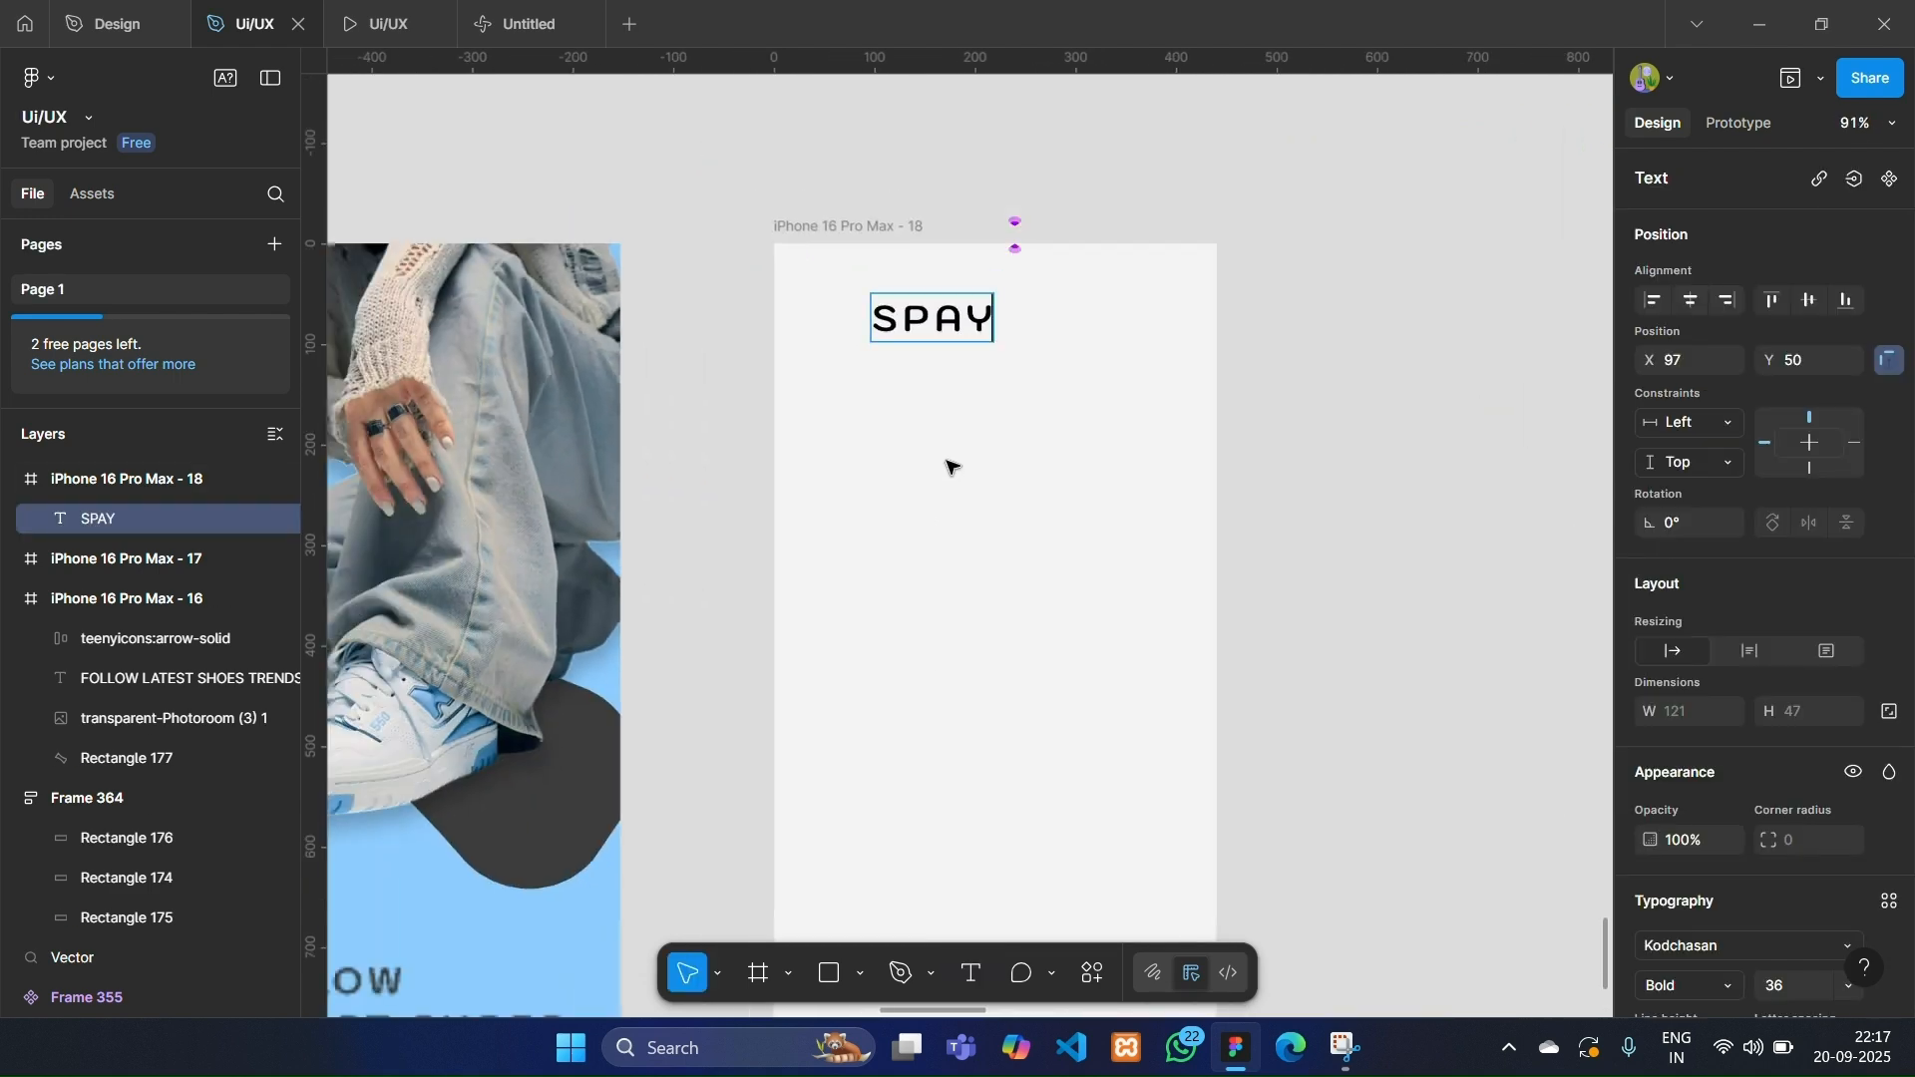
pyautogui.press('Escape')
# Set the SPAY text's font to Revalia and enlarge its text box to 135 × 51.
pyautogui.scroll(2, 1034, 329)
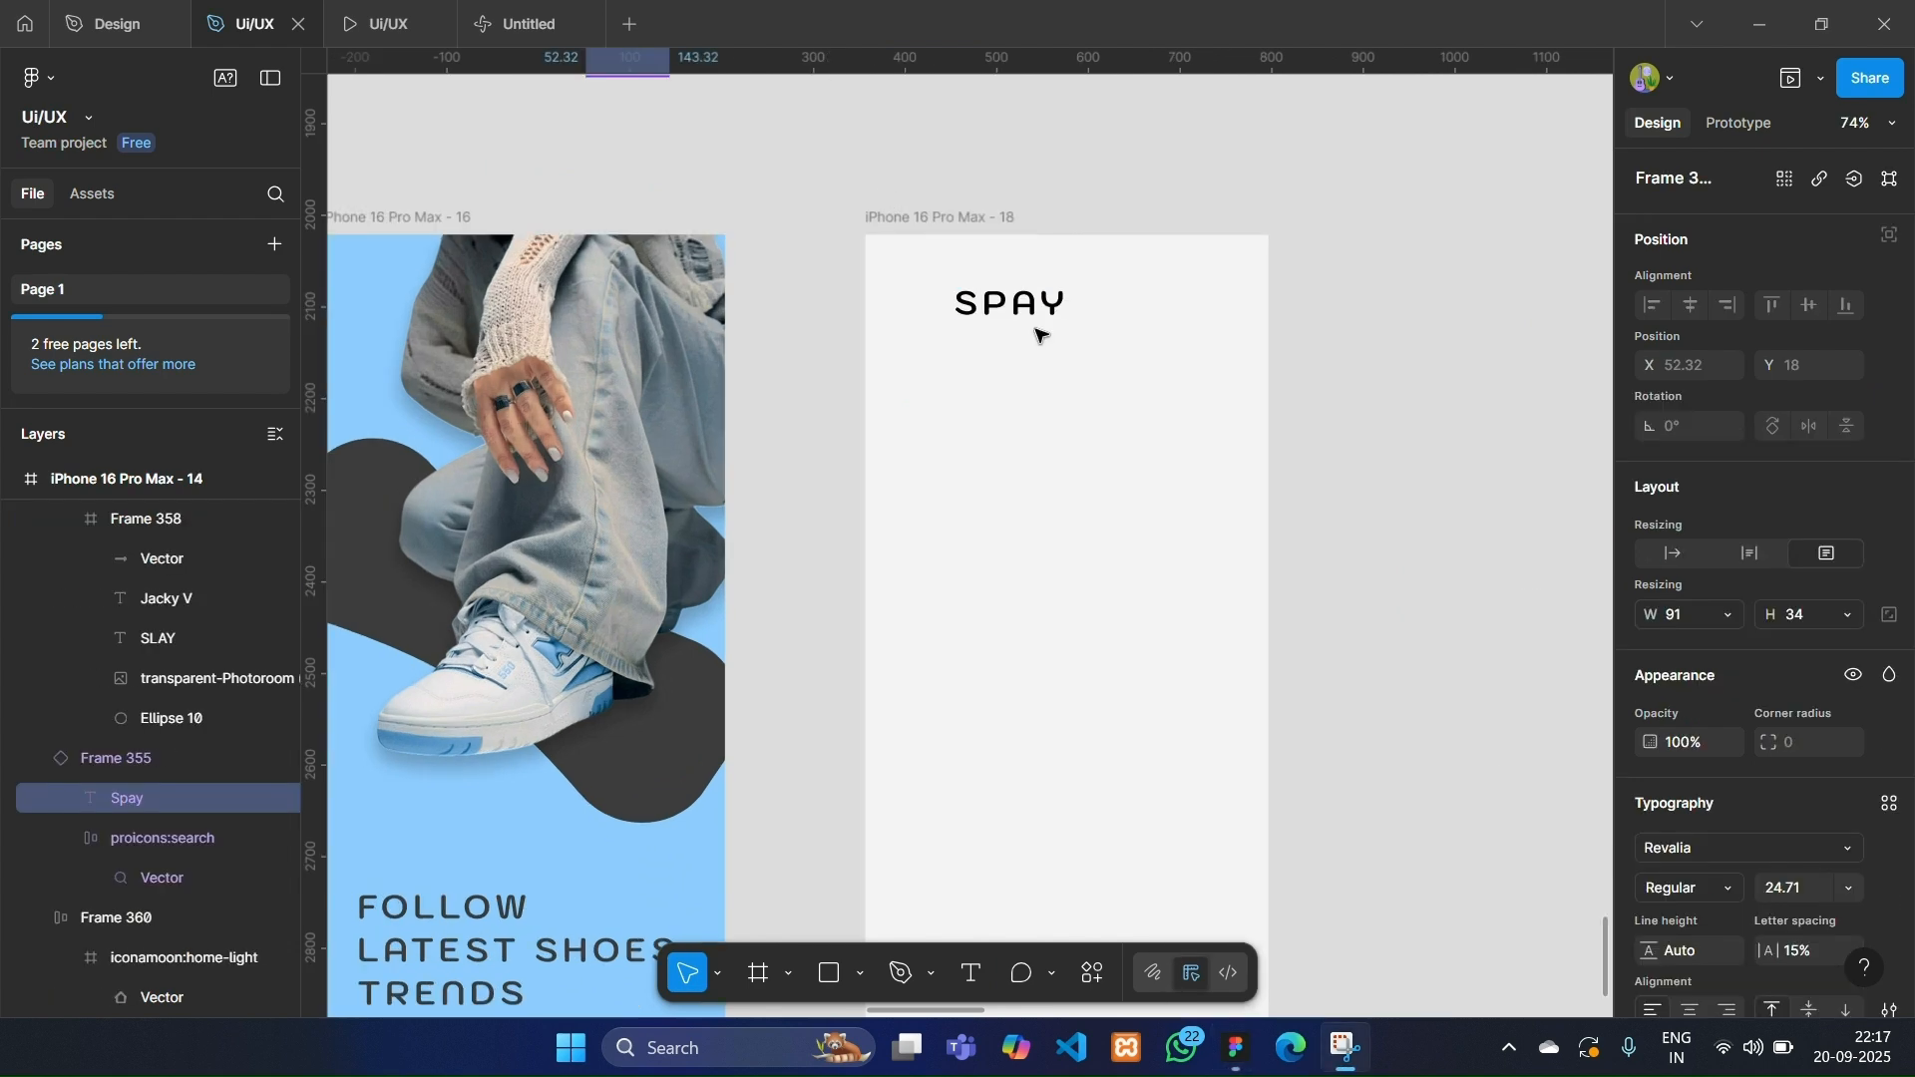
pyautogui.click(1709, 954)
pyautogui.write('REV')
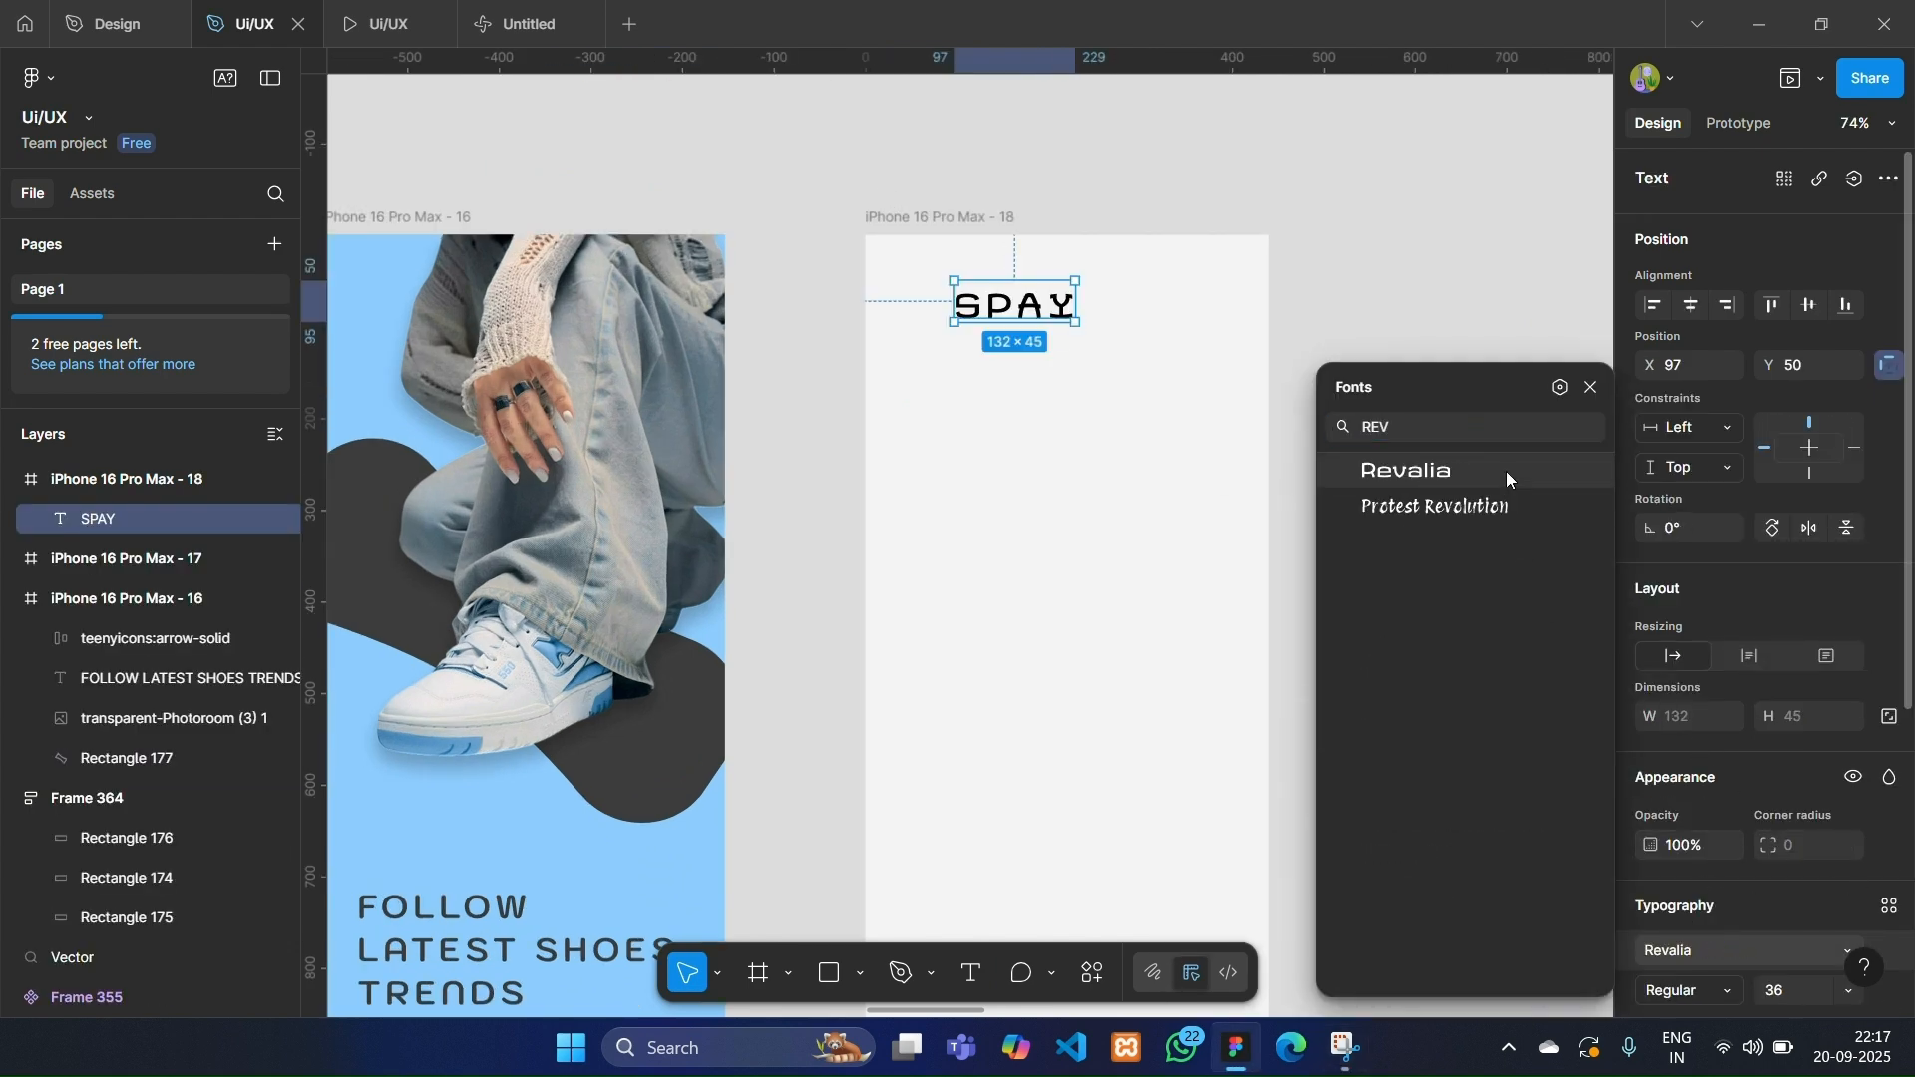
pyautogui.click(1493, 477)
pyautogui.moveTo(1077, 327)
pyautogui.mouseDown()
pyautogui.moveTo(1047, 367)
pyautogui.moveTo(1068, 398)
pyautogui.moveTo(1082, 329)
pyautogui.mouseUp()
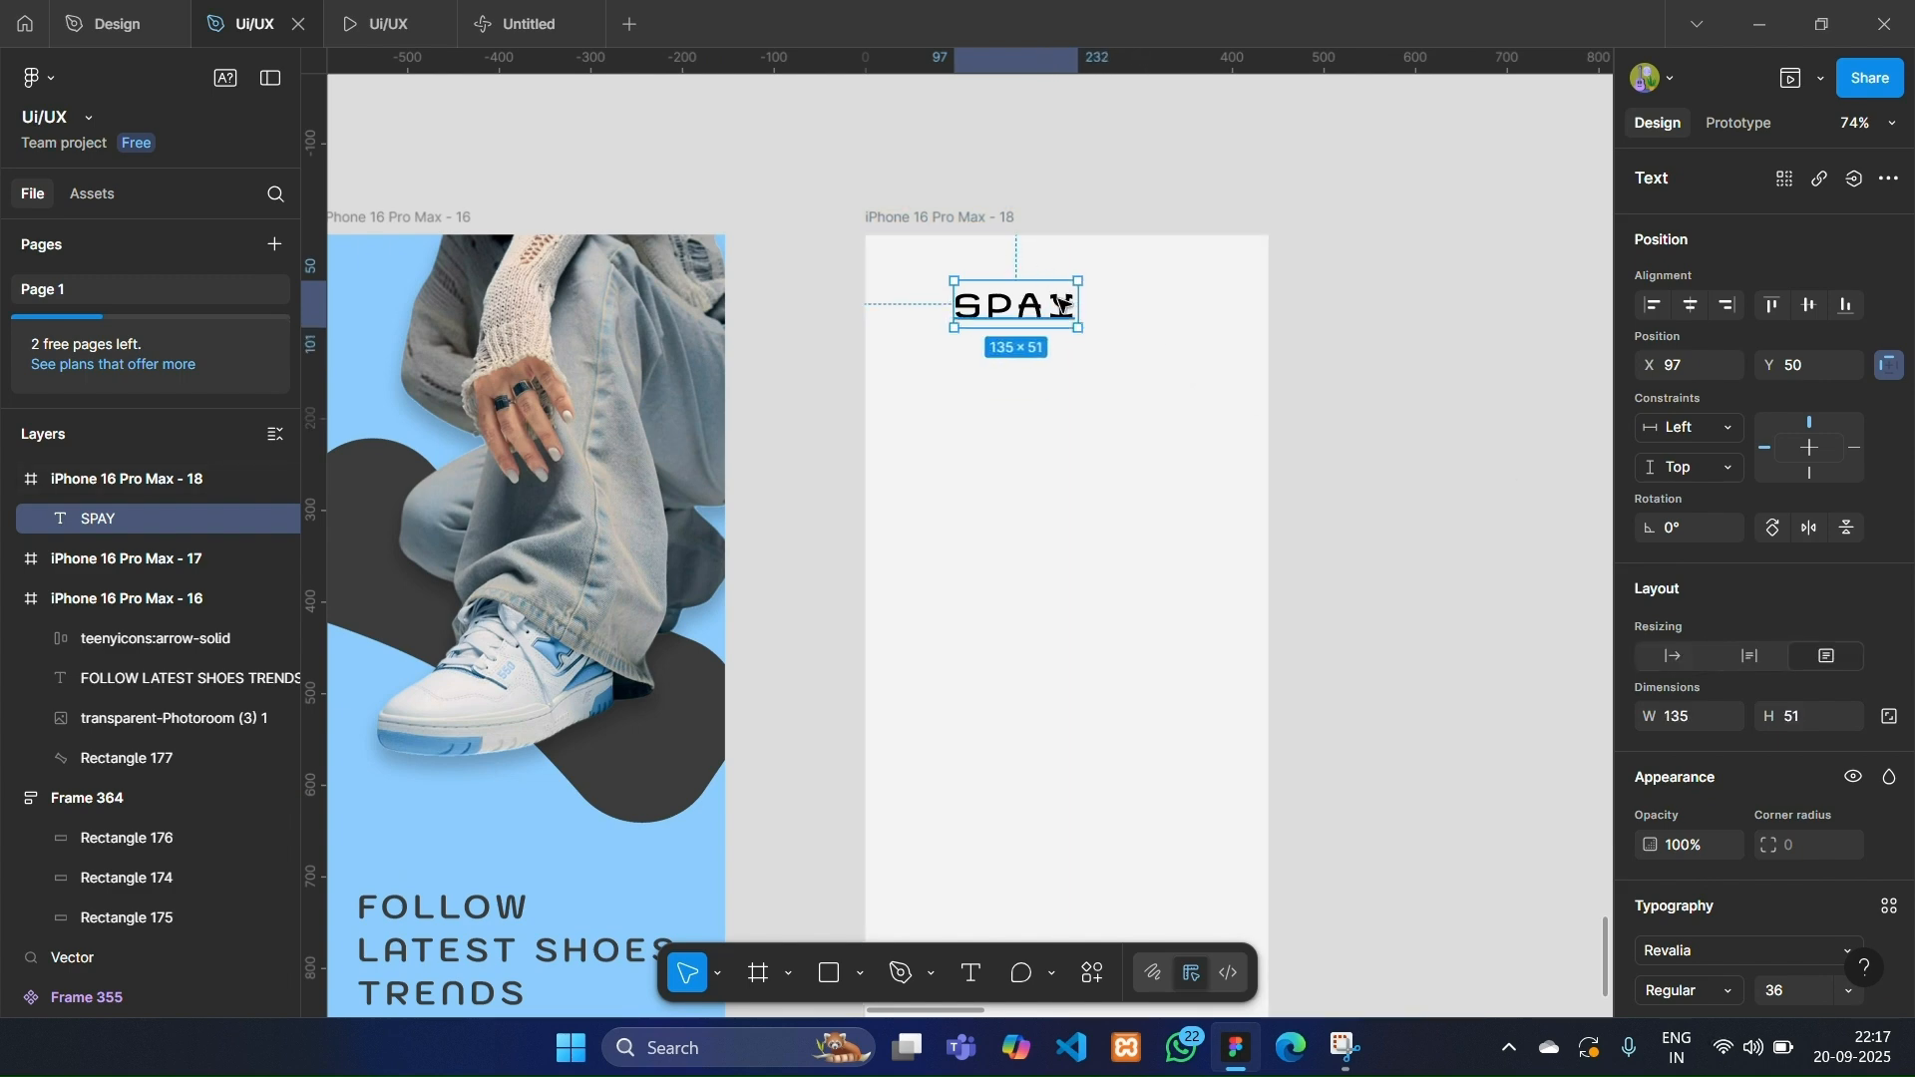
# Change the logo text to "Spay" and move it to X 43, Y 38 near the frame's upper-left corner.
pyautogui.doubleClick(1061, 304)
pyautogui.write('s')
pyautogui.press('capslock')
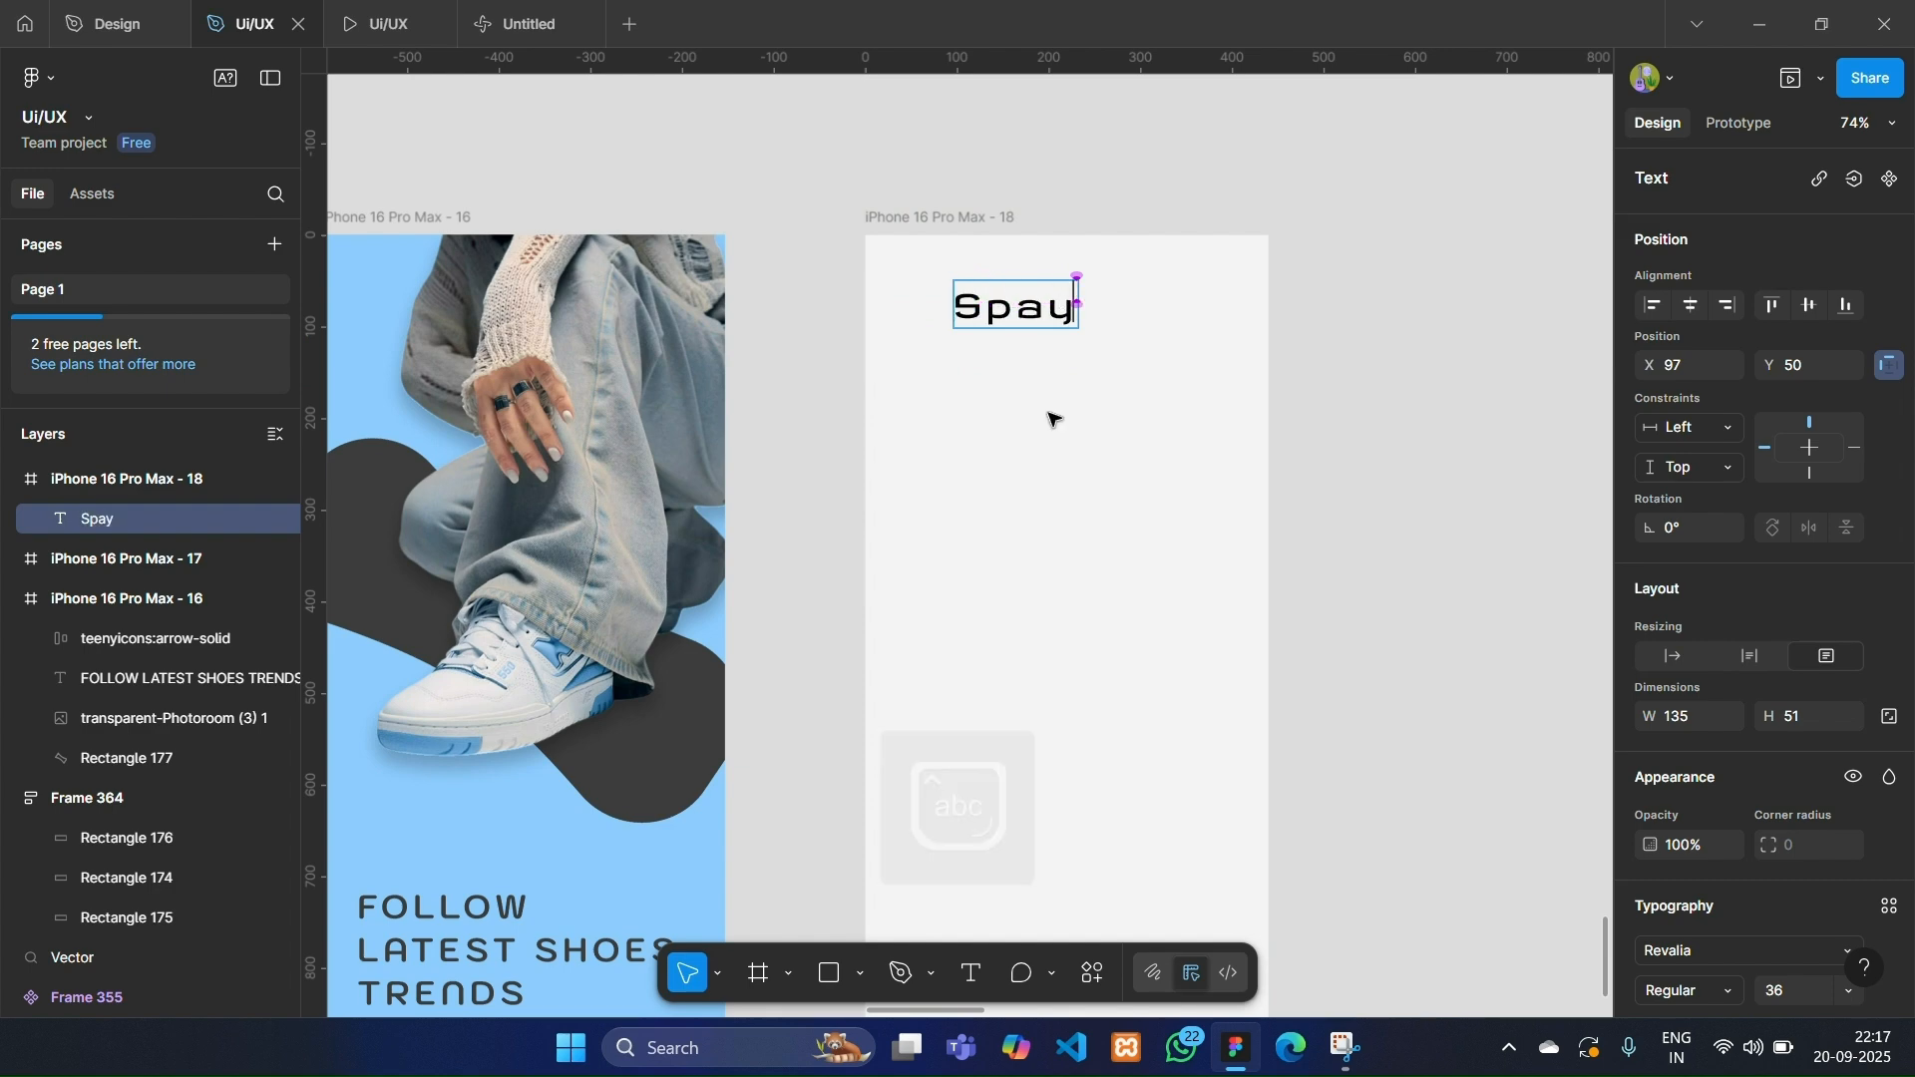
pyautogui.press('Escape')
pyautogui.moveTo(1034, 299); pyautogui.dragTo(984, 288)
# Reduce the Spay text to font size 24 and narrow its text box to a width of about 99.
pyautogui.scroll(-4, 1857, 855)
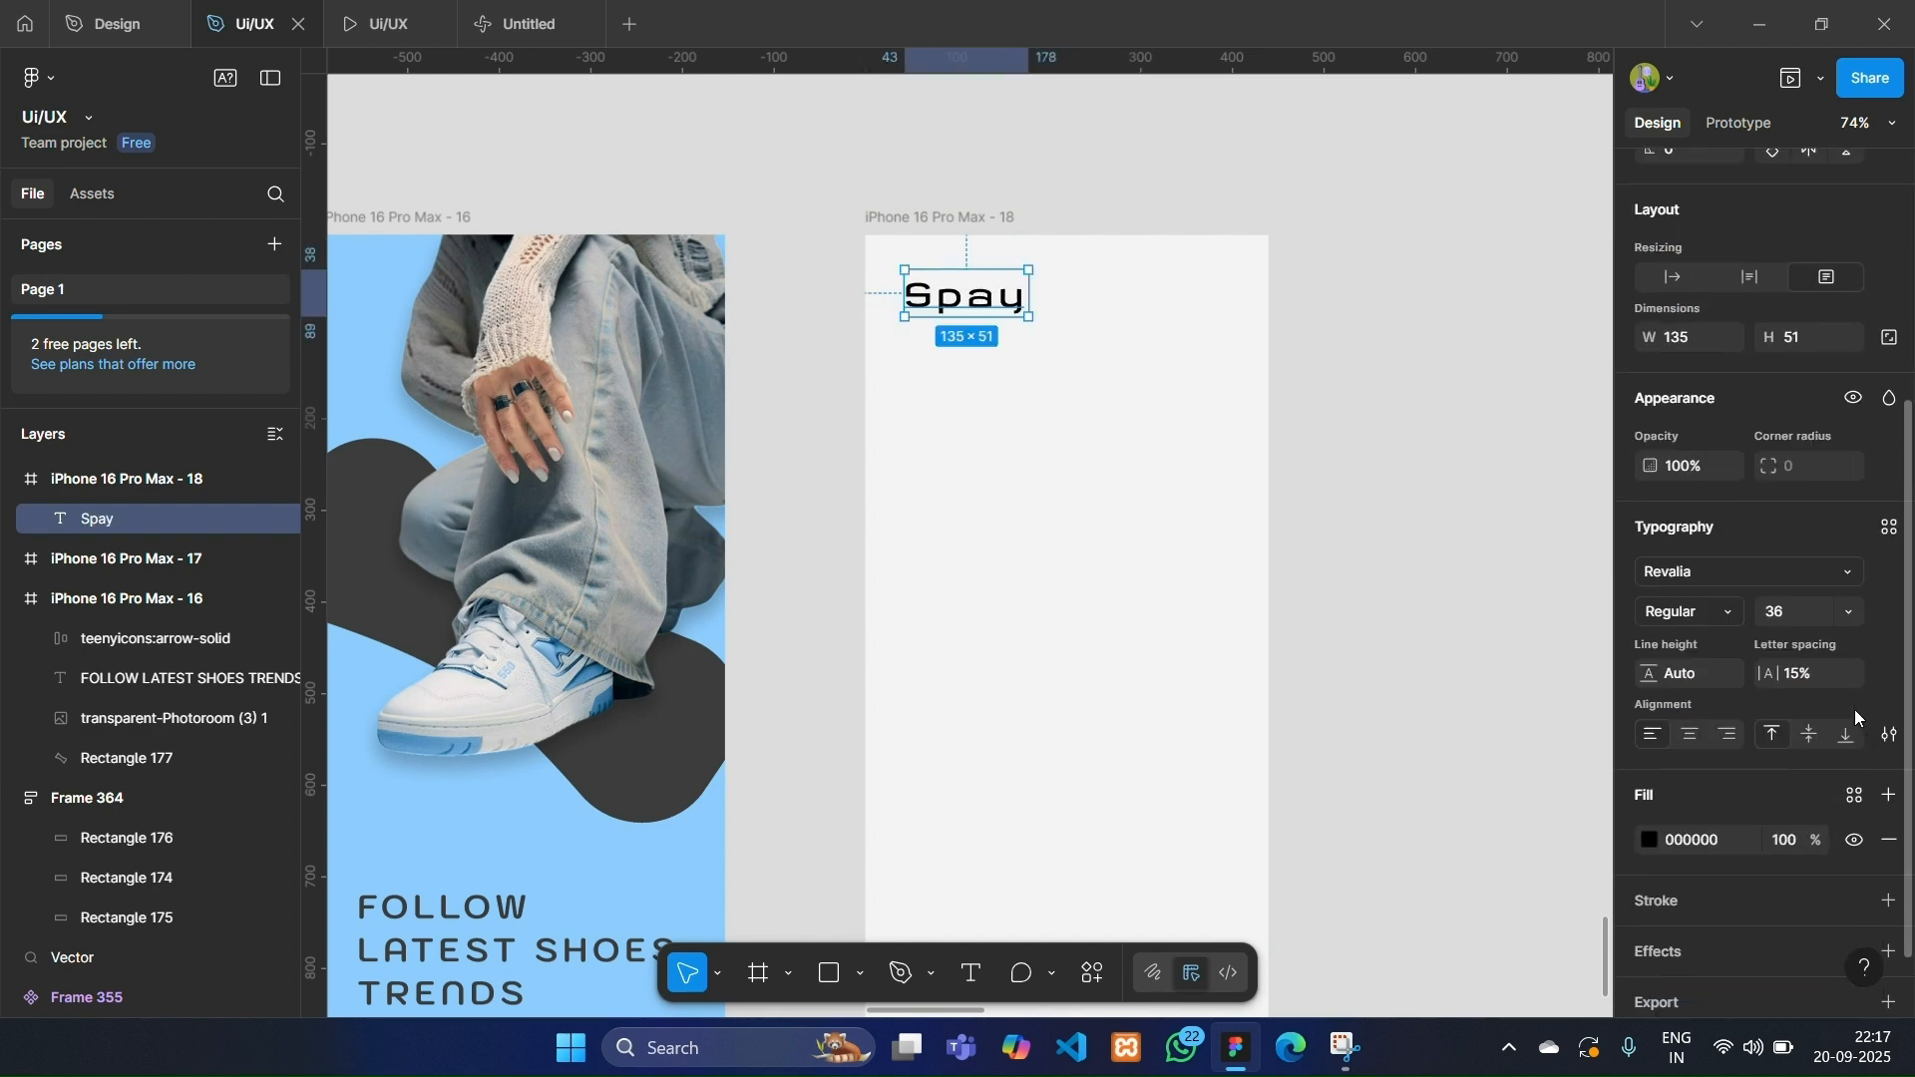
pyautogui.click(1850, 611)
pyautogui.click(1812, 548)
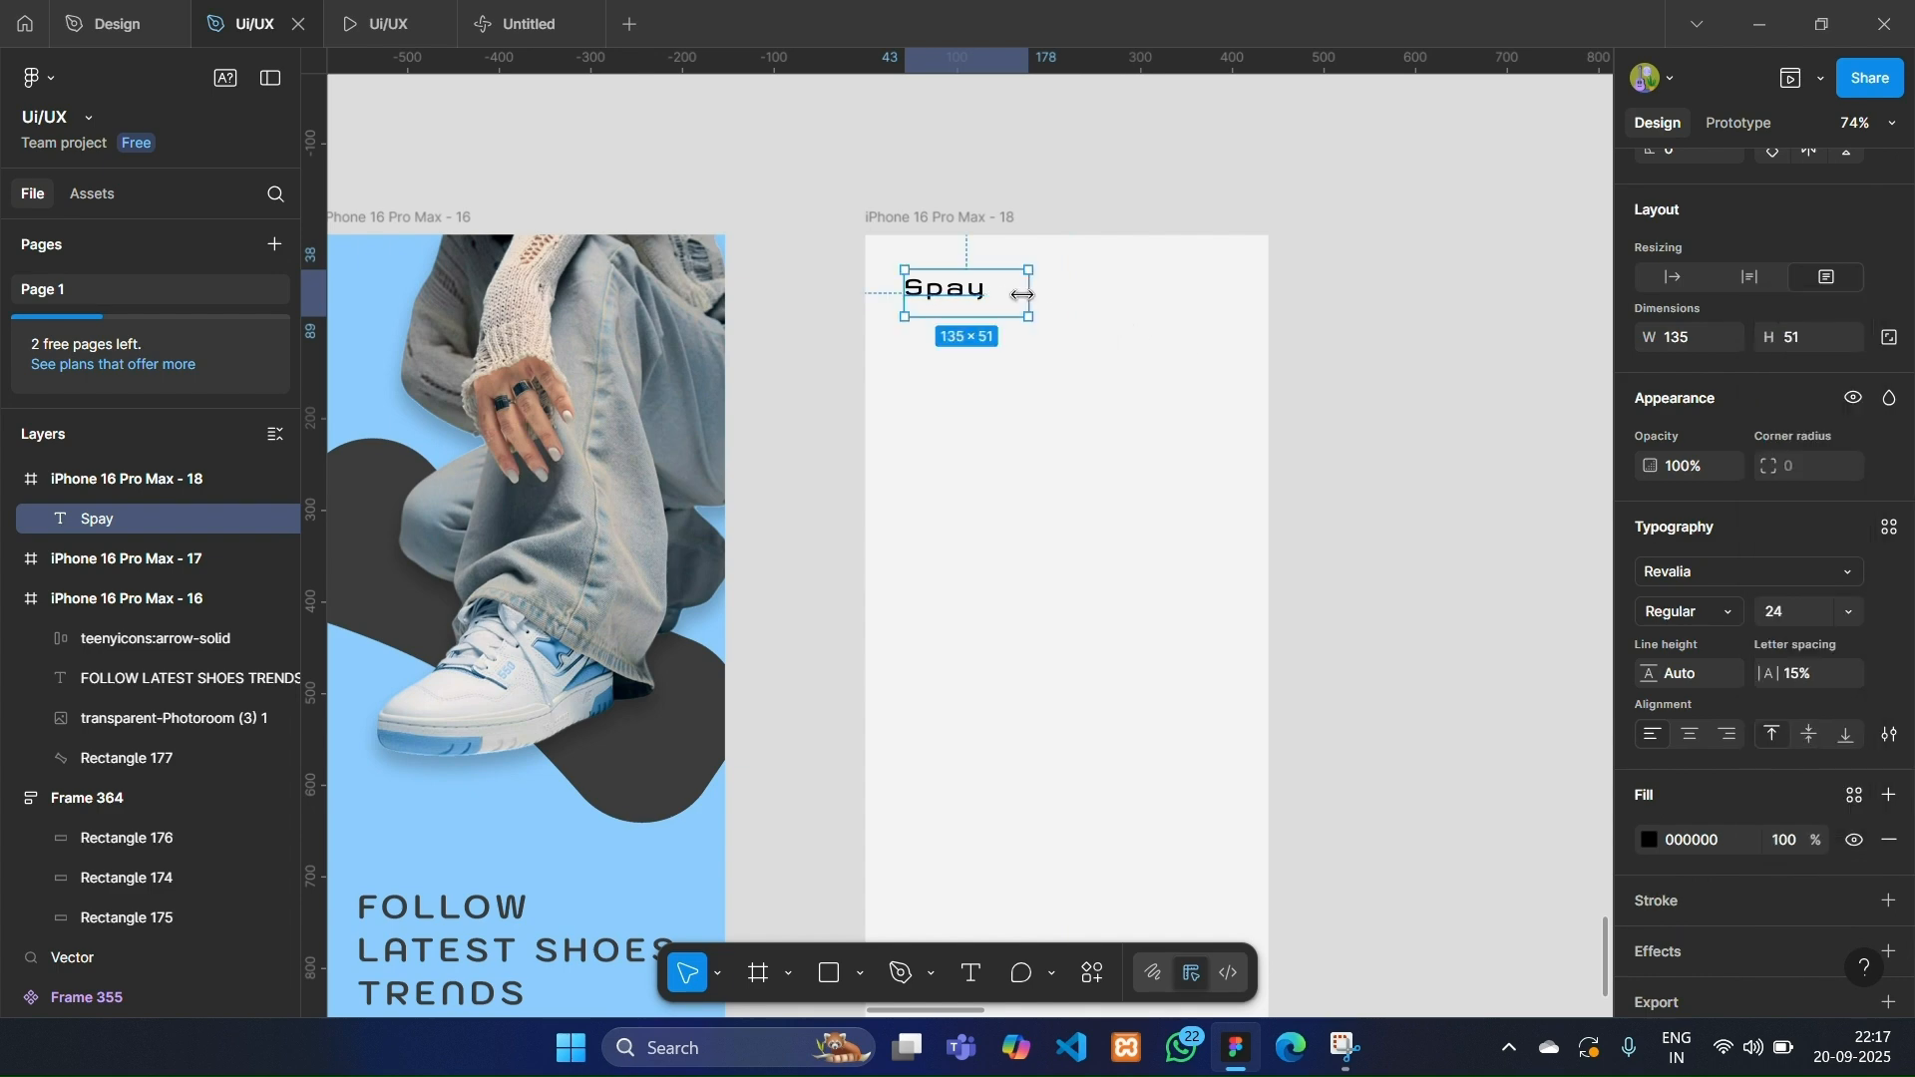
pyautogui.moveTo(1026, 296); pyautogui.dragTo(990, 293)
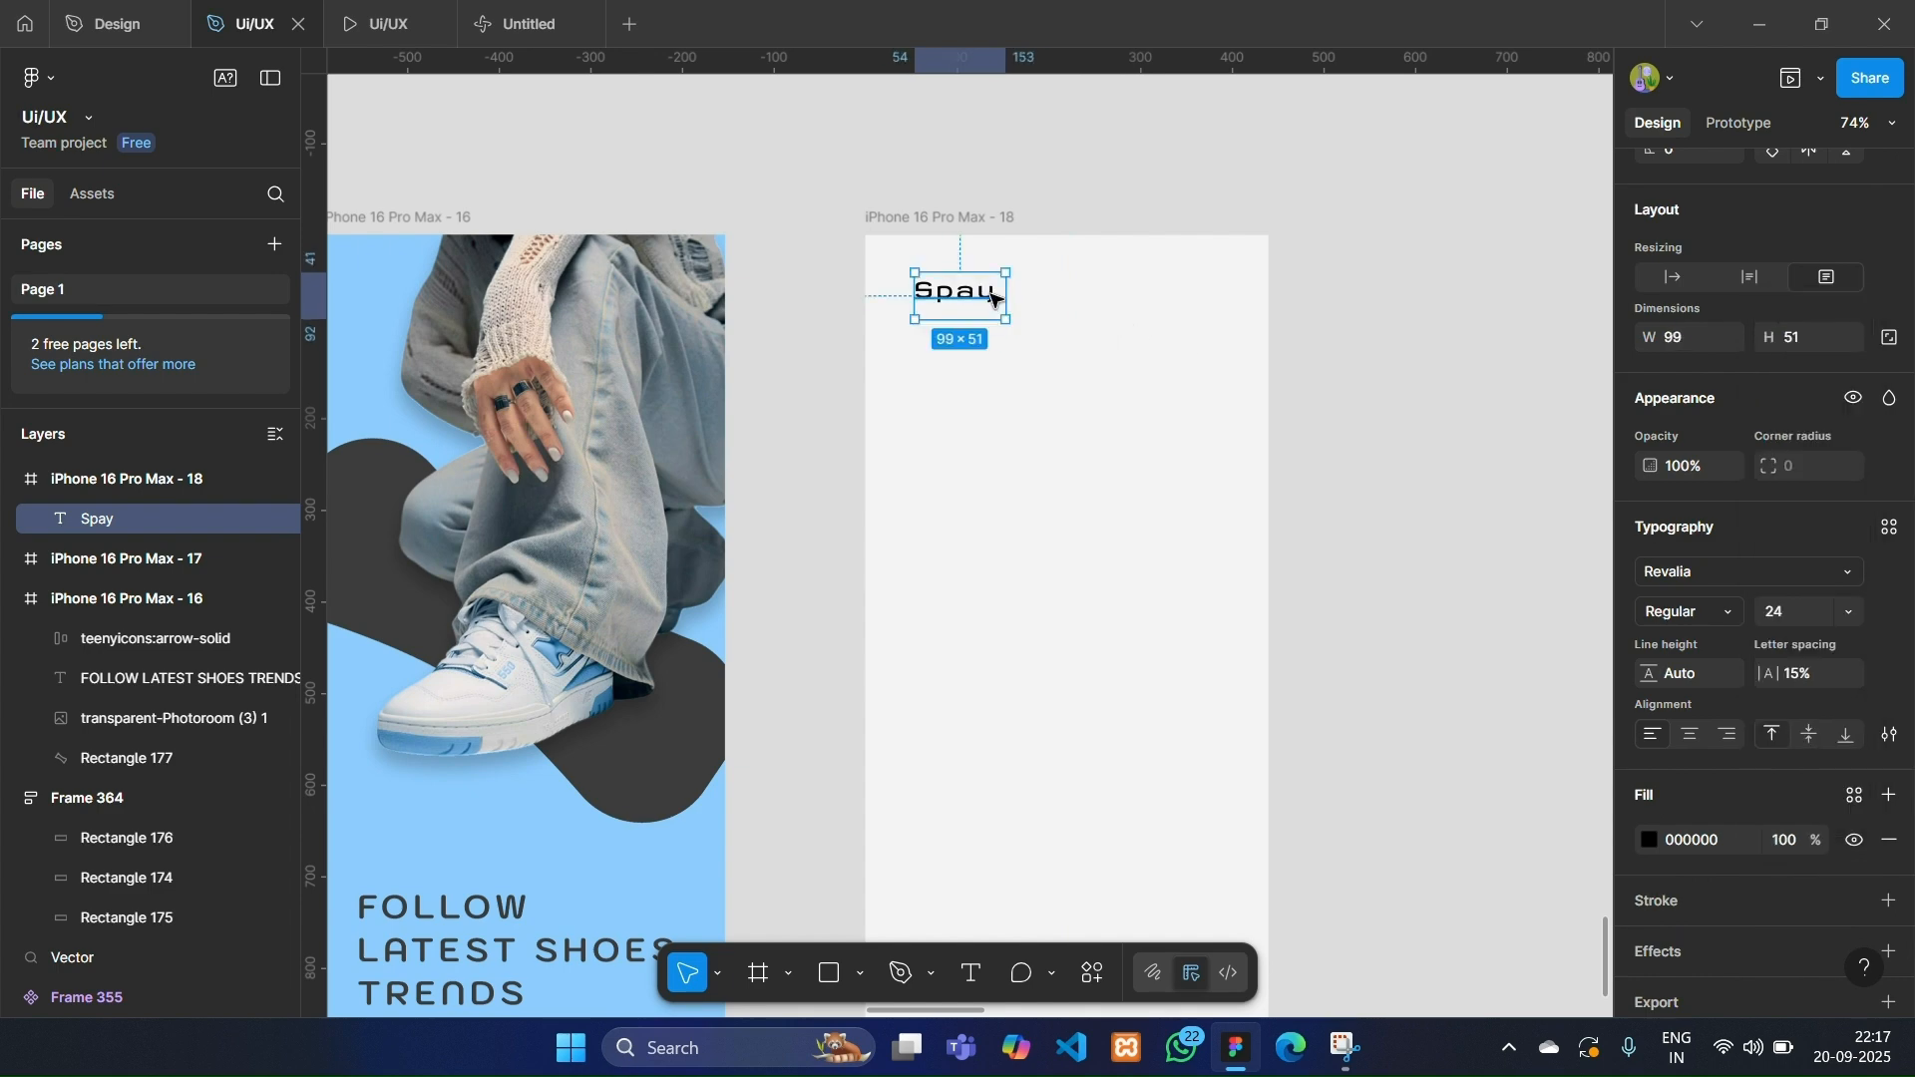
# Wrap the Spay text in an auto layout frame and fill that frame with light blue 8DCCFE sampled from the welcome screen.
pyautogui.hotkey('shift', 'a')
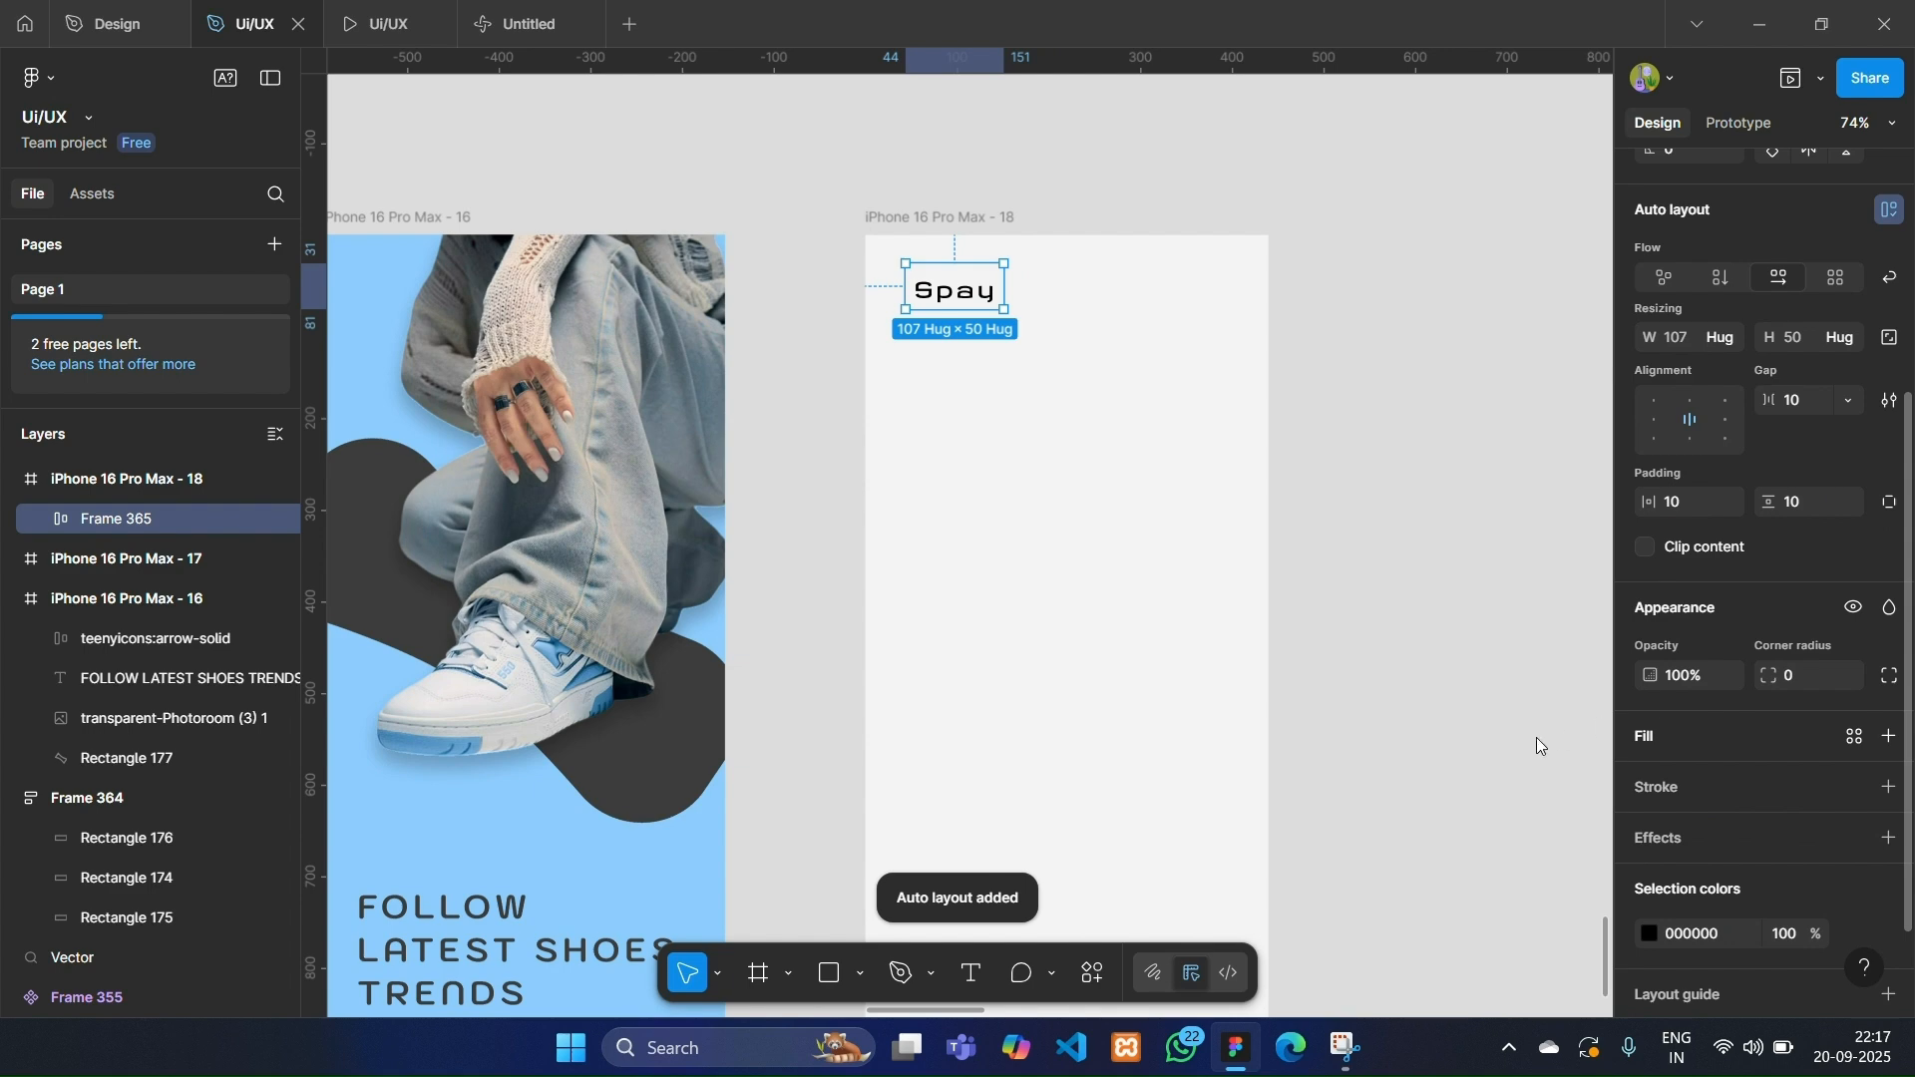
pyautogui.click(1646, 736)
pyautogui.click(1350, 752)
pyautogui.click(517, 806)
pyautogui.scroll(2, 1039, 327)
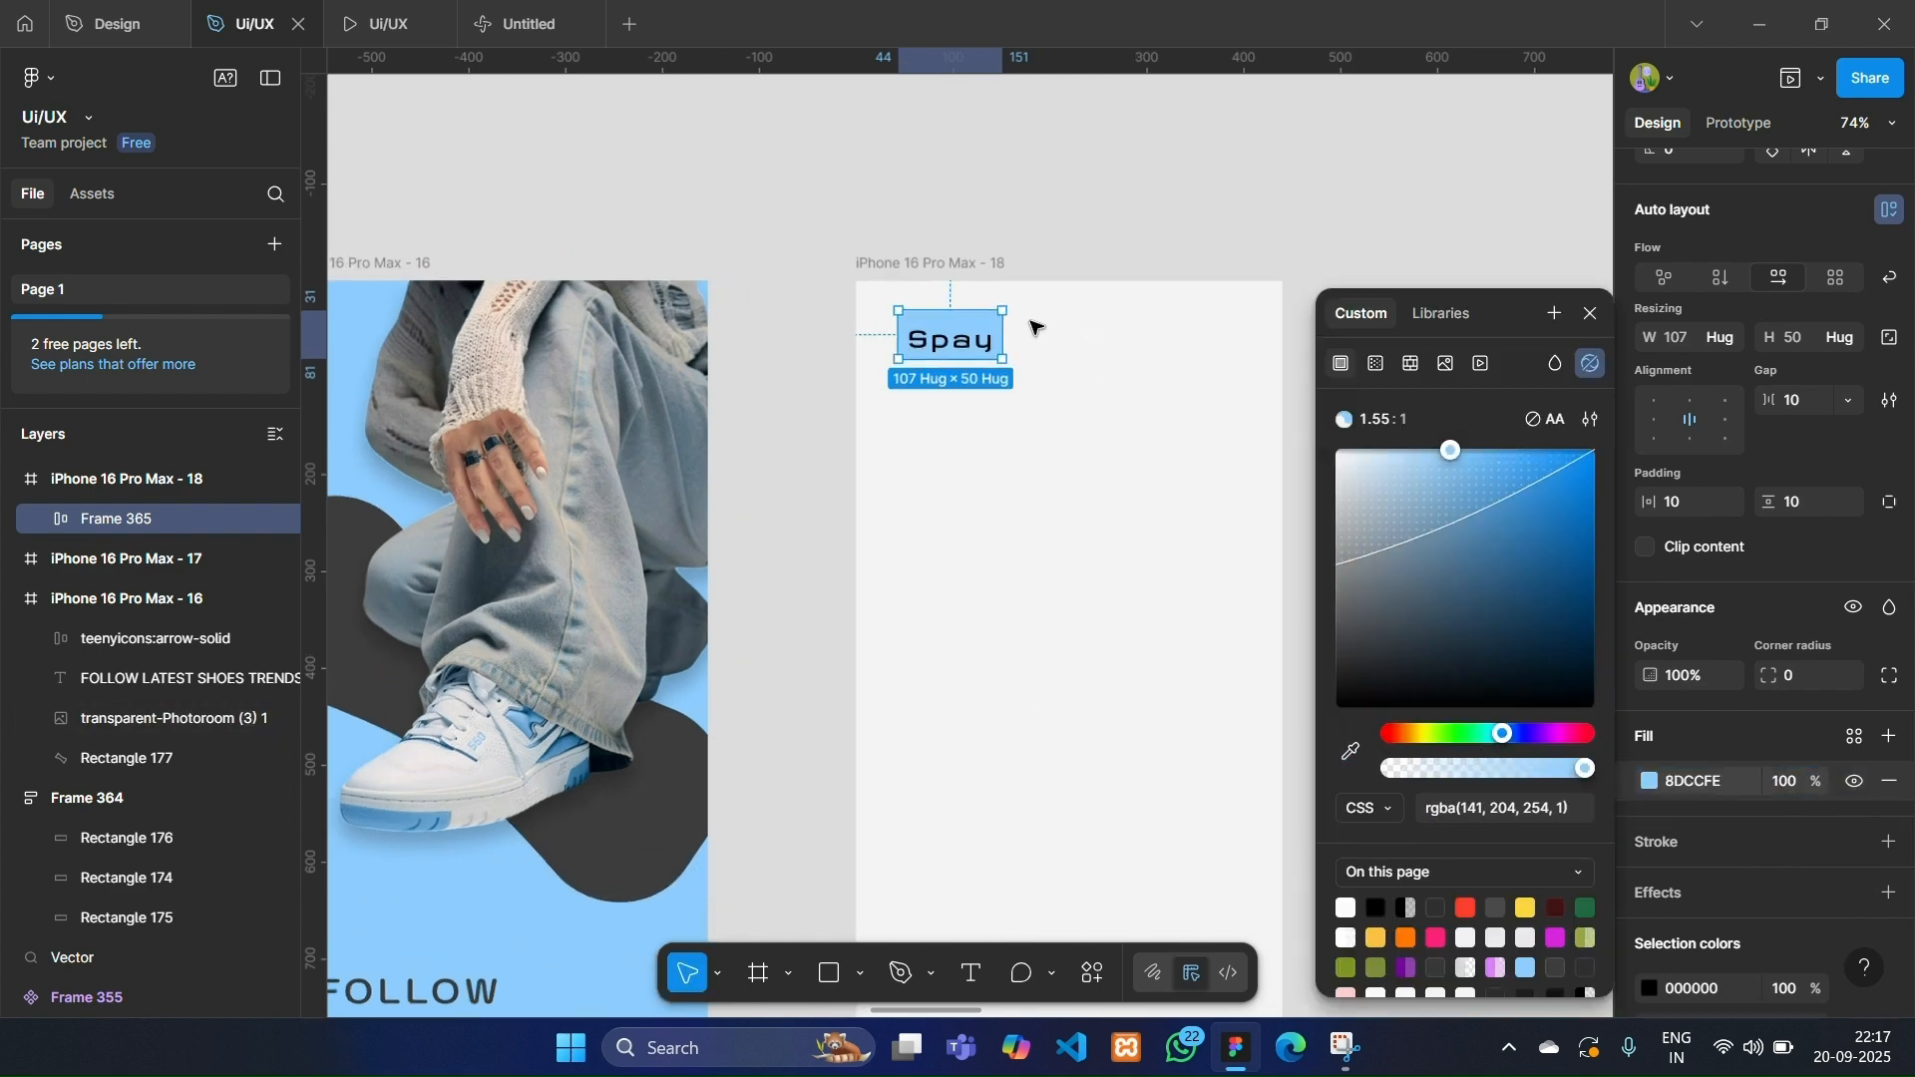
pyautogui.scroll(4, 1036, 328)
pyautogui.click(1034, 326)
pyautogui.scroll(-4, 1034, 326)
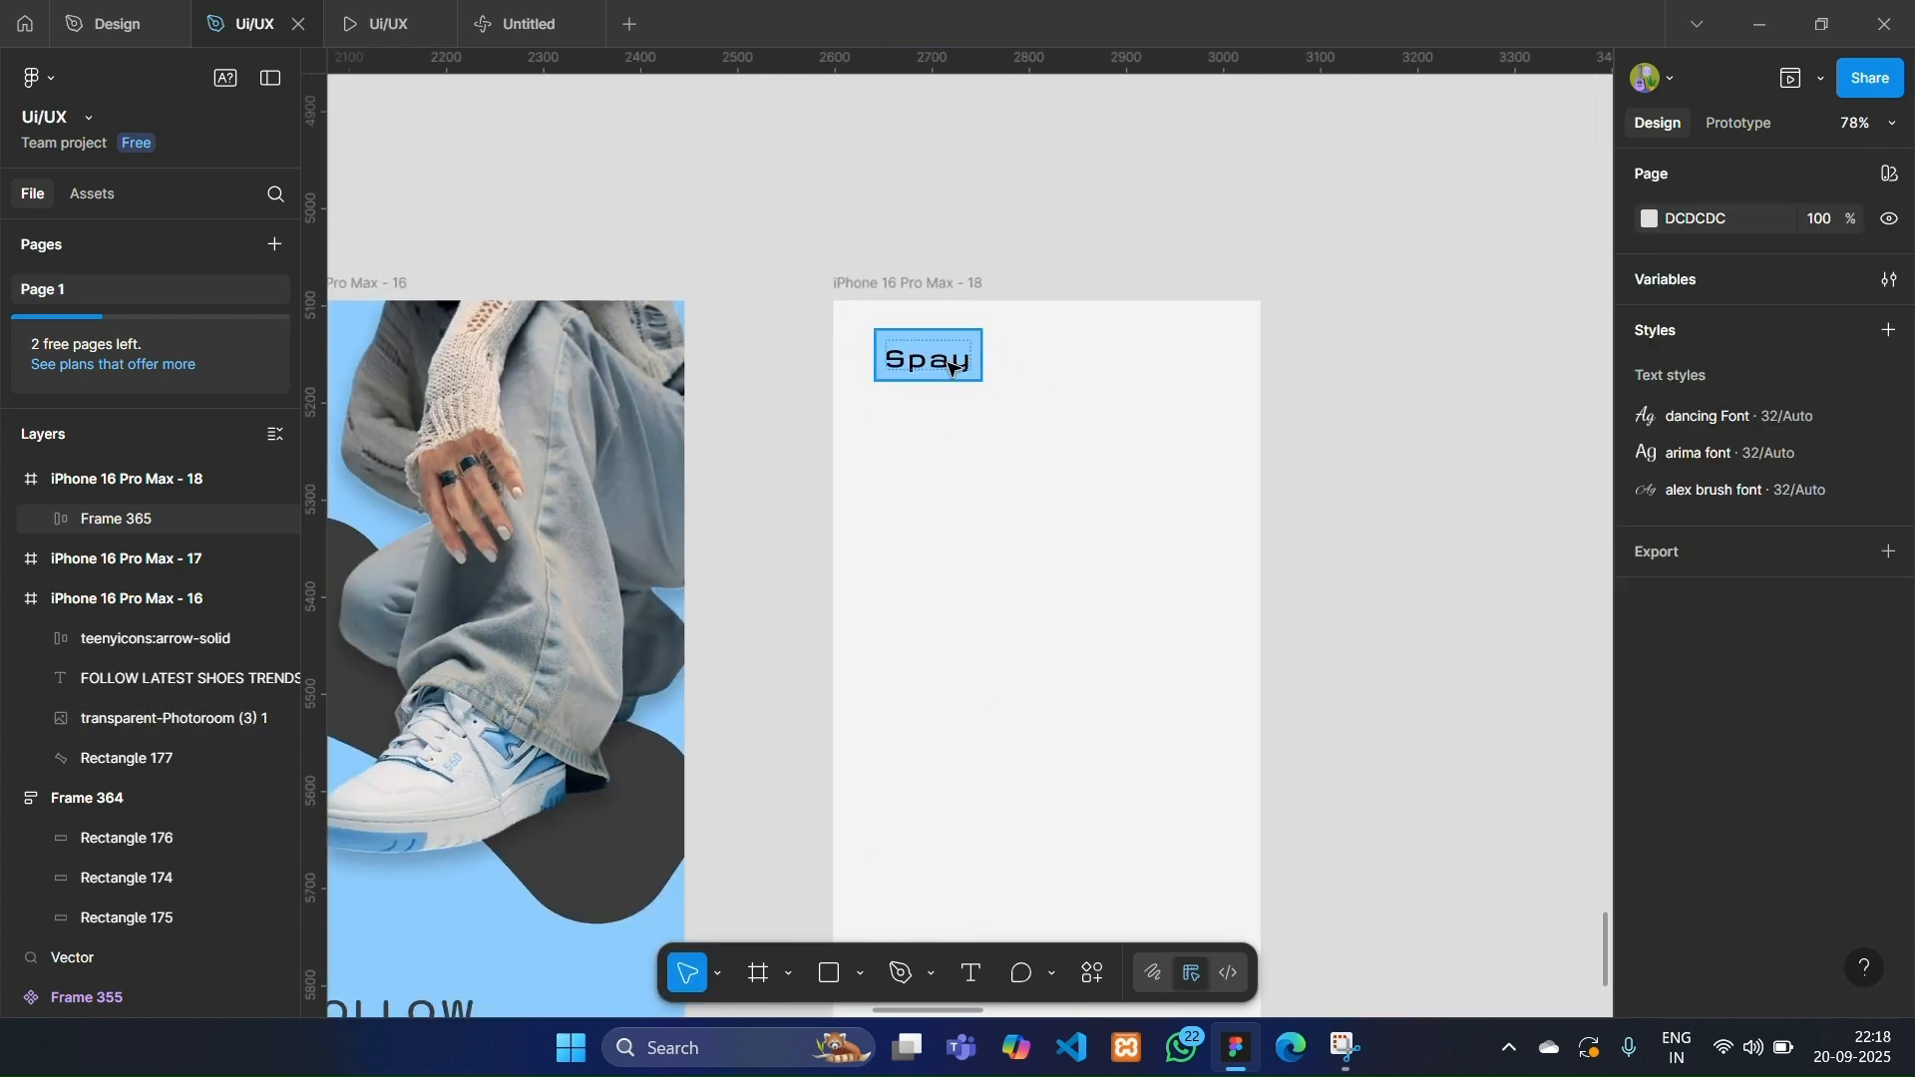
# Place the loose search icon inside the blue auto layout frame, to the right of the Spay text.
pyautogui.click(953, 369)
pyautogui.hscroll(3, 1103, 406)
pyautogui.scroll(-4, 1218, 432)
pyautogui.scroll(2, 1290, 474)
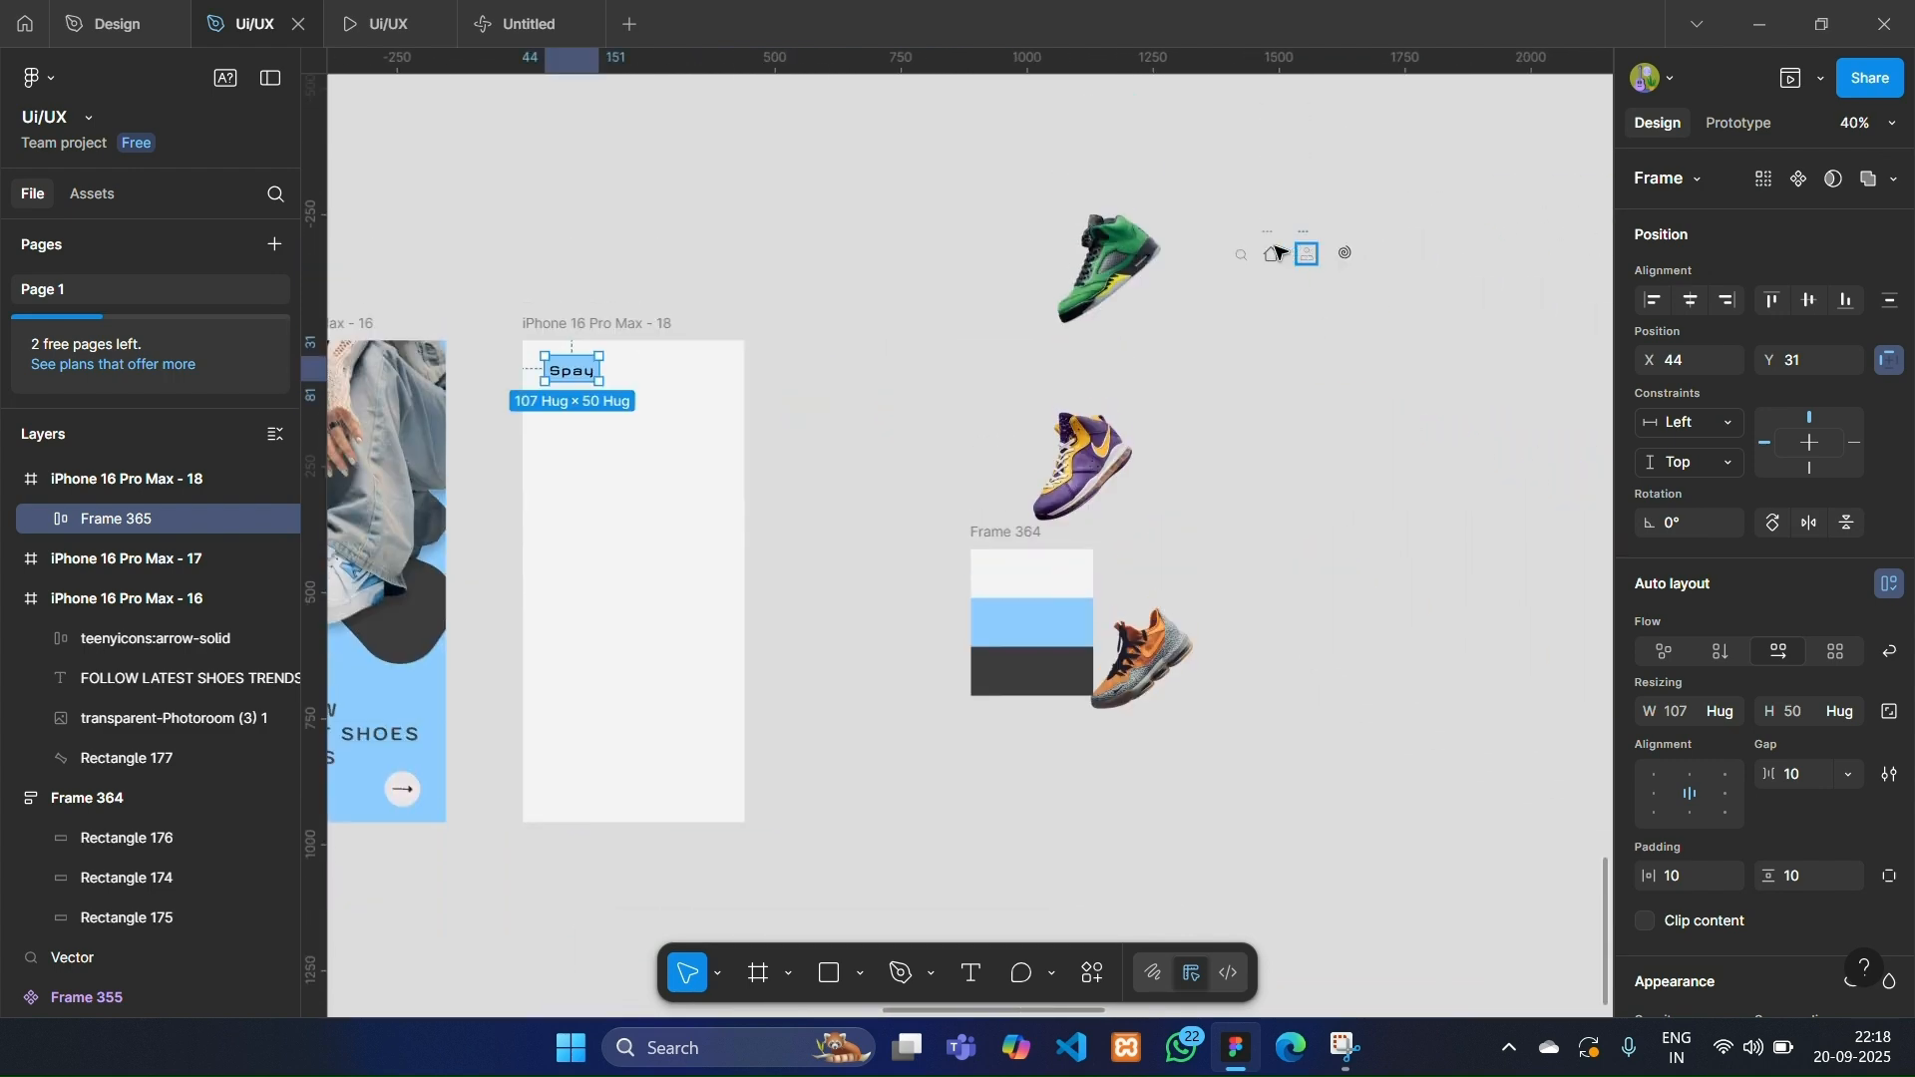
pyautogui.scroll(3, 1247, 251)
pyautogui.click(1203, 276)
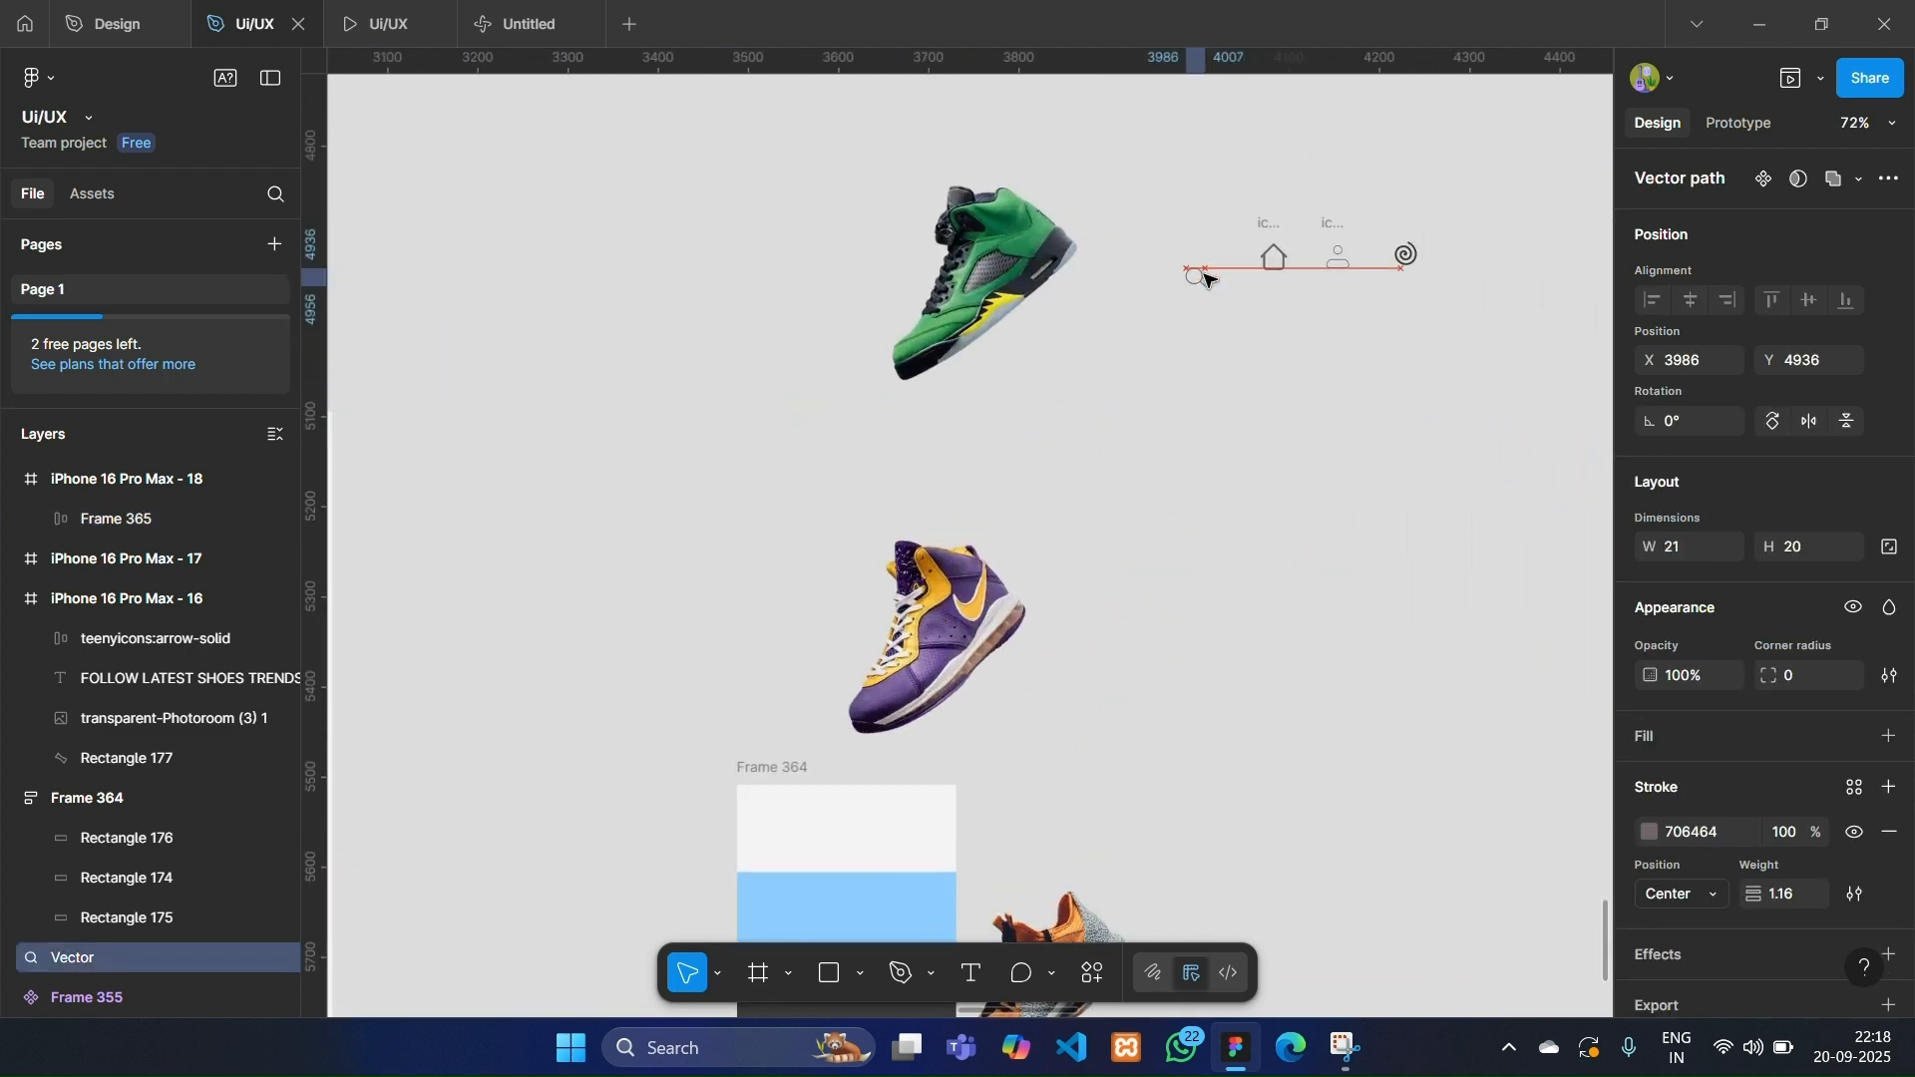
pyautogui.moveTo(676, 457)
pyautogui.mouseDown()
pyautogui.moveTo(344, 504)
pyautogui.moveTo(731, 521)
pyautogui.moveTo(816, 480)
pyautogui.moveTo(703, 491)
pyautogui.mouseUp()
pyautogui.scroll(5, 788, 469)
# Wrap the search icon in its own auto layout frame and fill it with 3C3C3C sampled from the welcome screen's dark shape.
pyautogui.click(696, 459)
pyautogui.scroll(5, 888, 538)
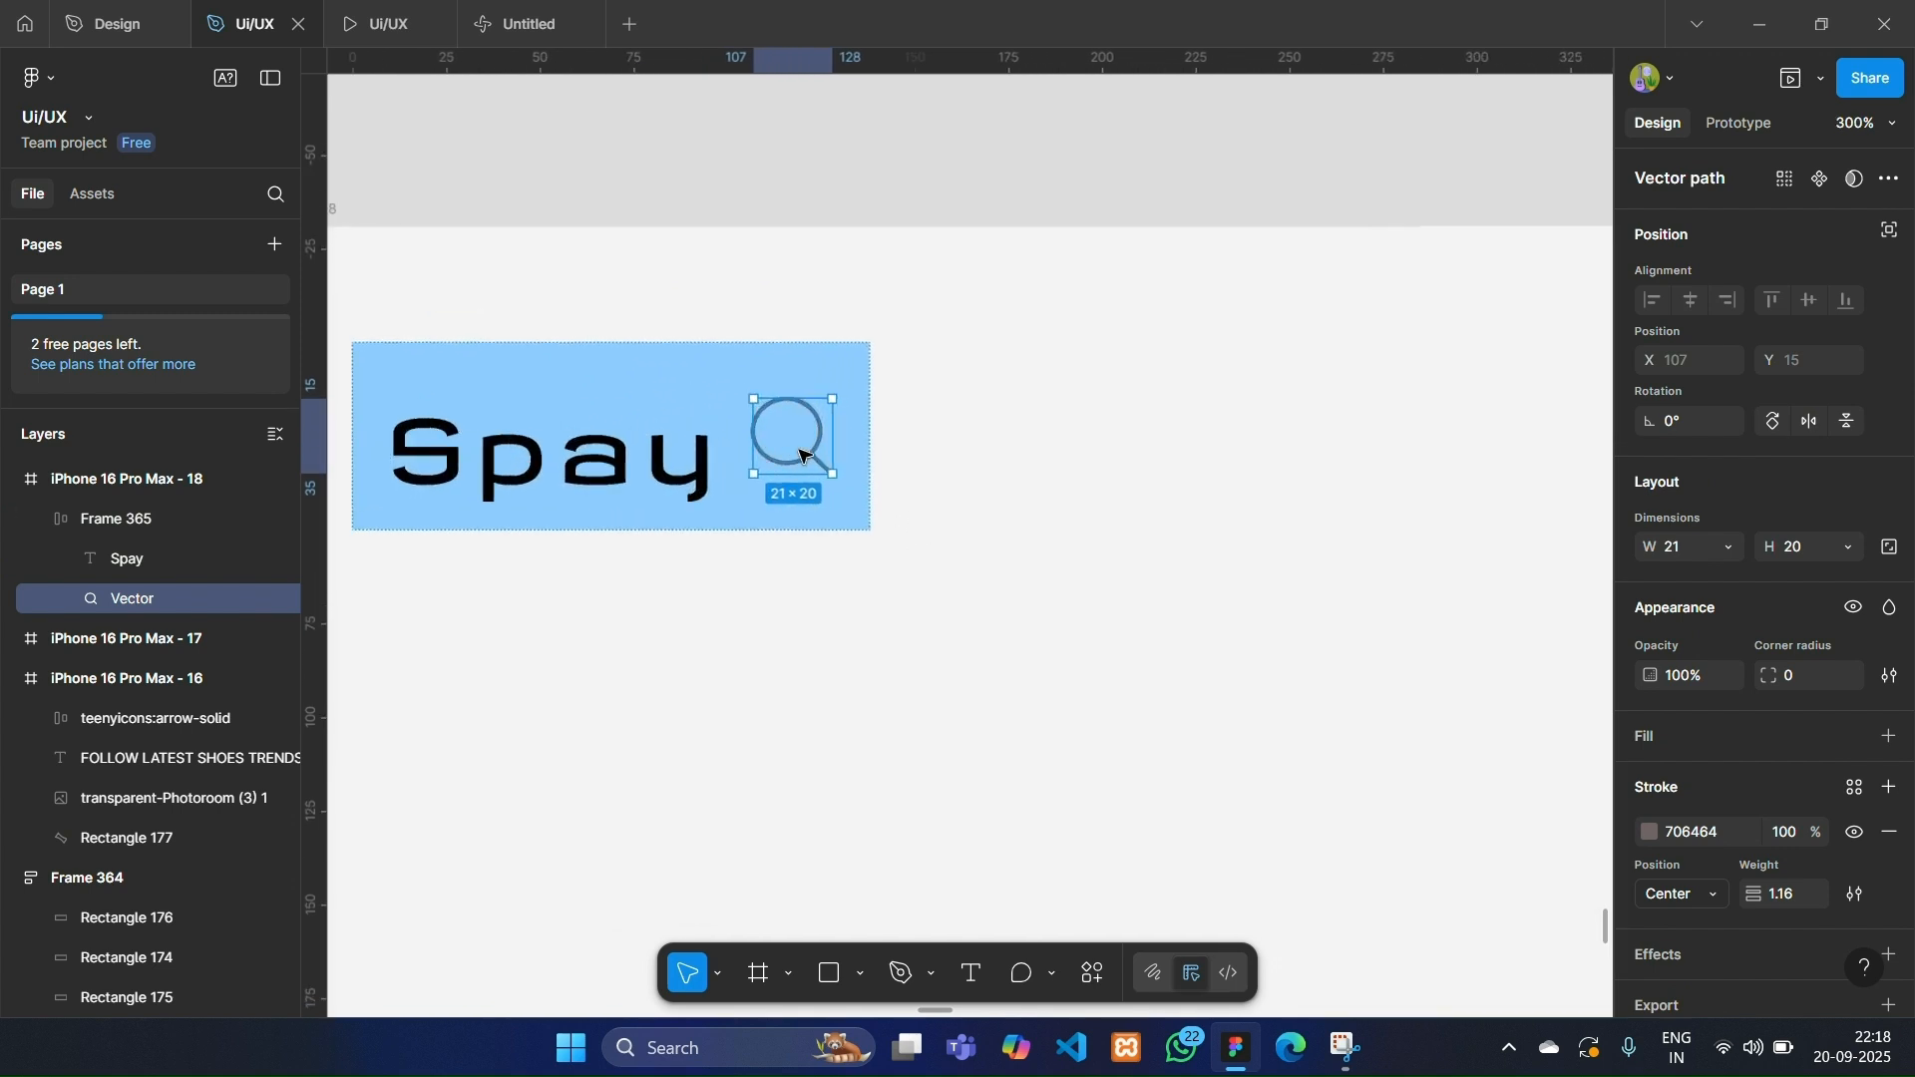
pyautogui.hotkey('shift', 'a')
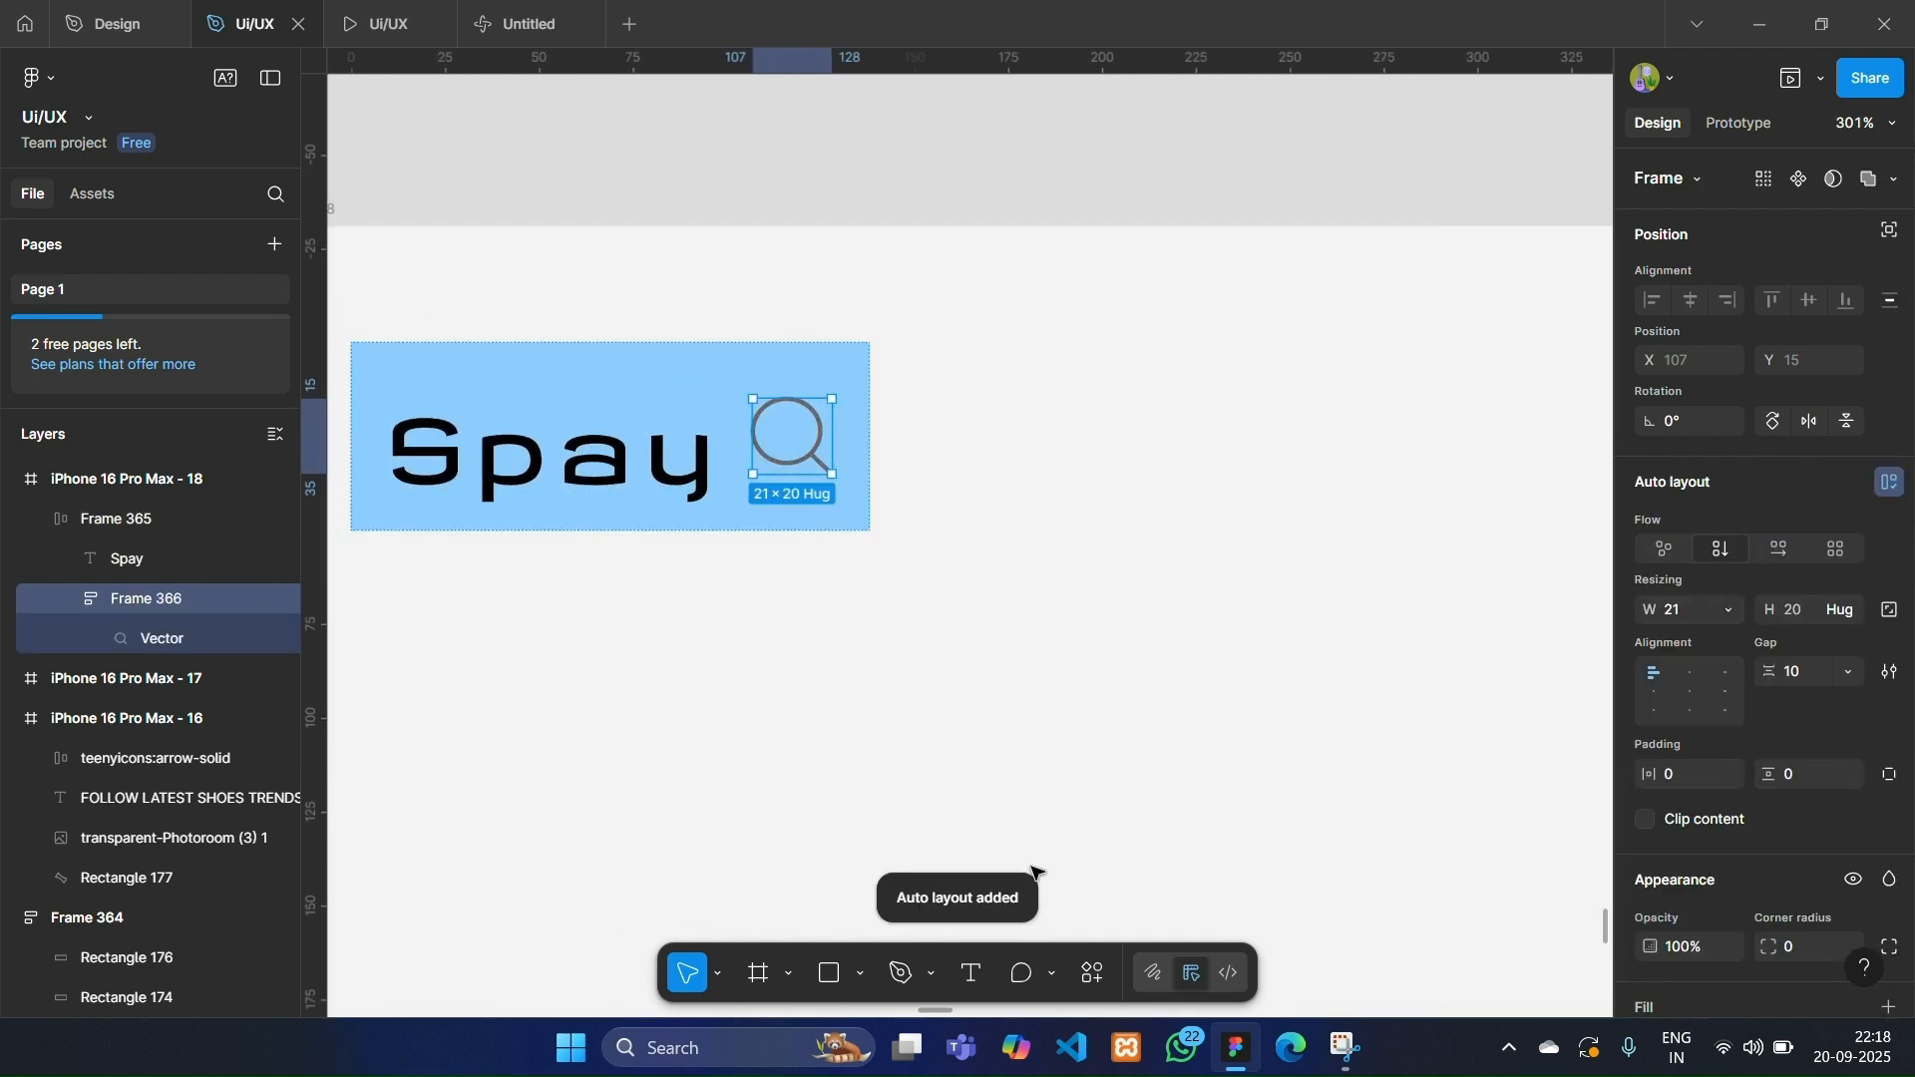
pyautogui.scroll(-5, 1749, 738)
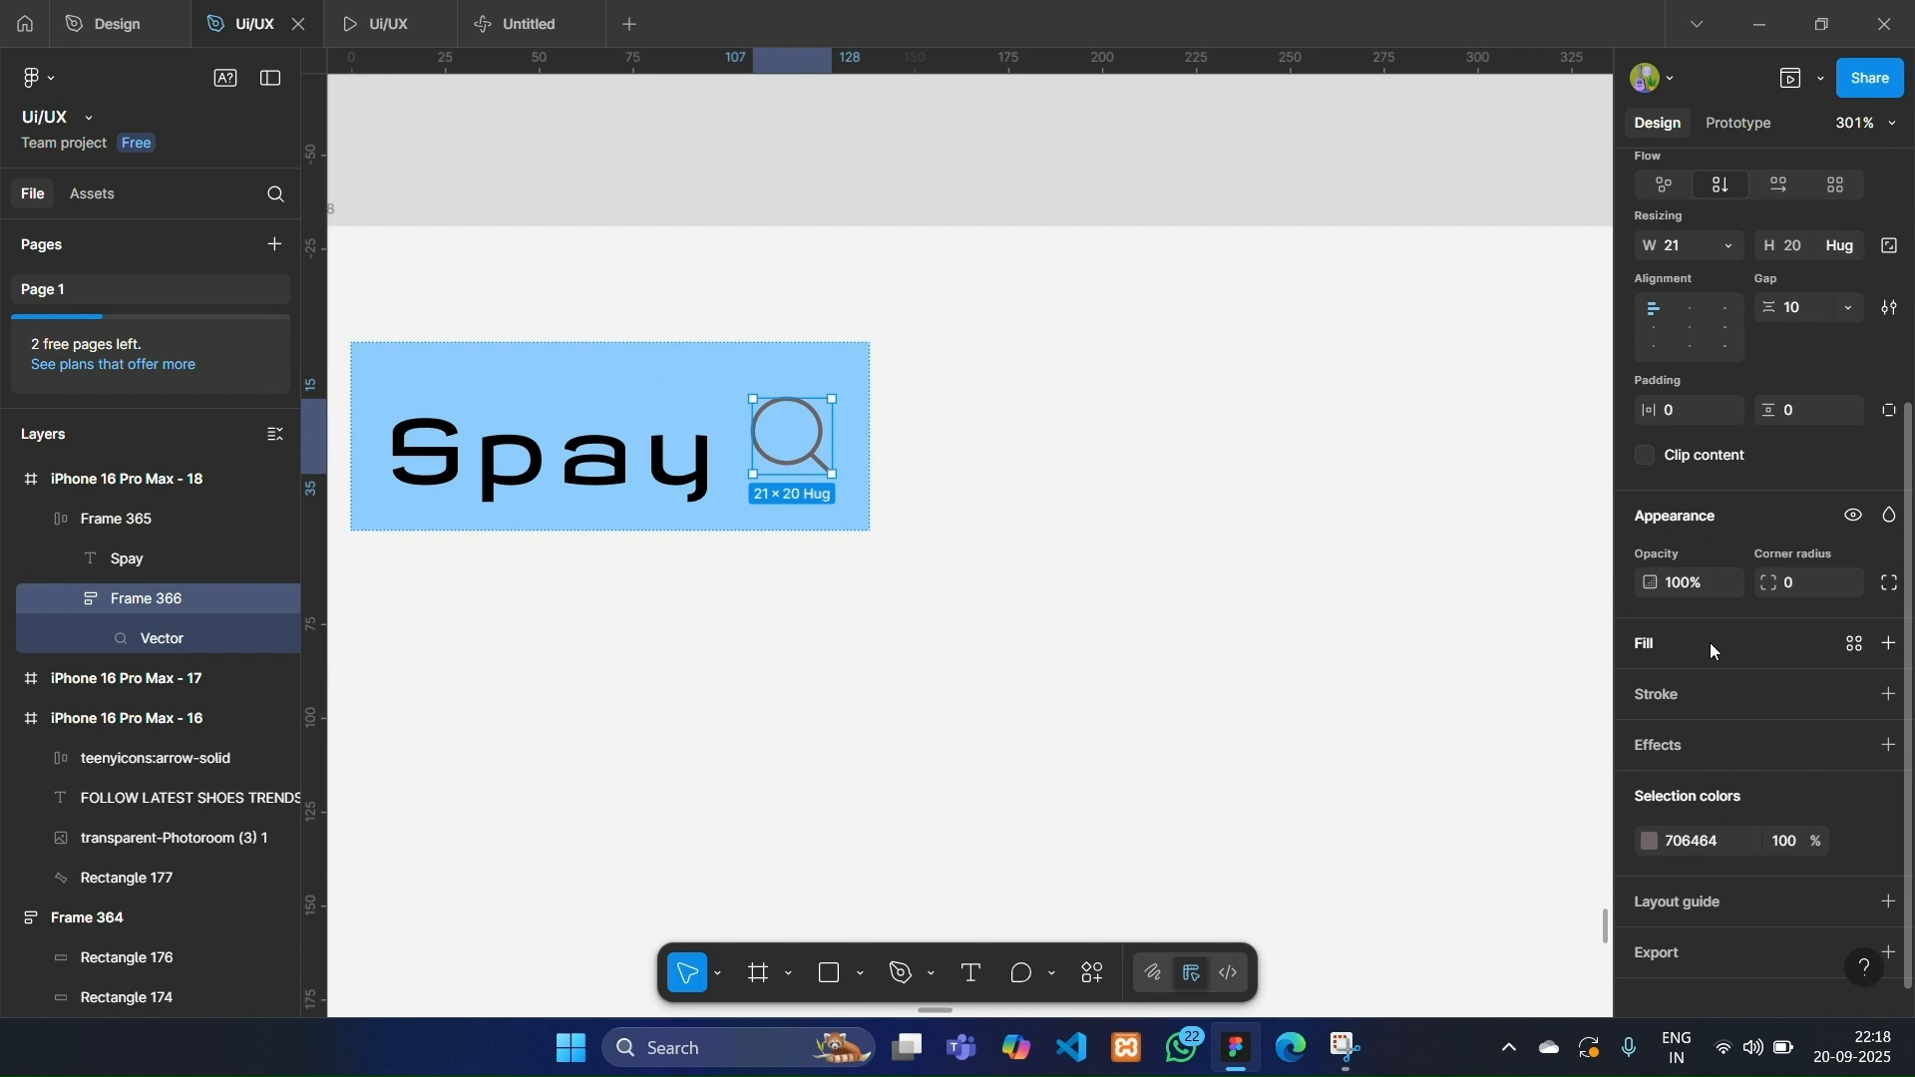
pyautogui.click(1710, 643)
pyautogui.scroll(-8, 1125, 641)
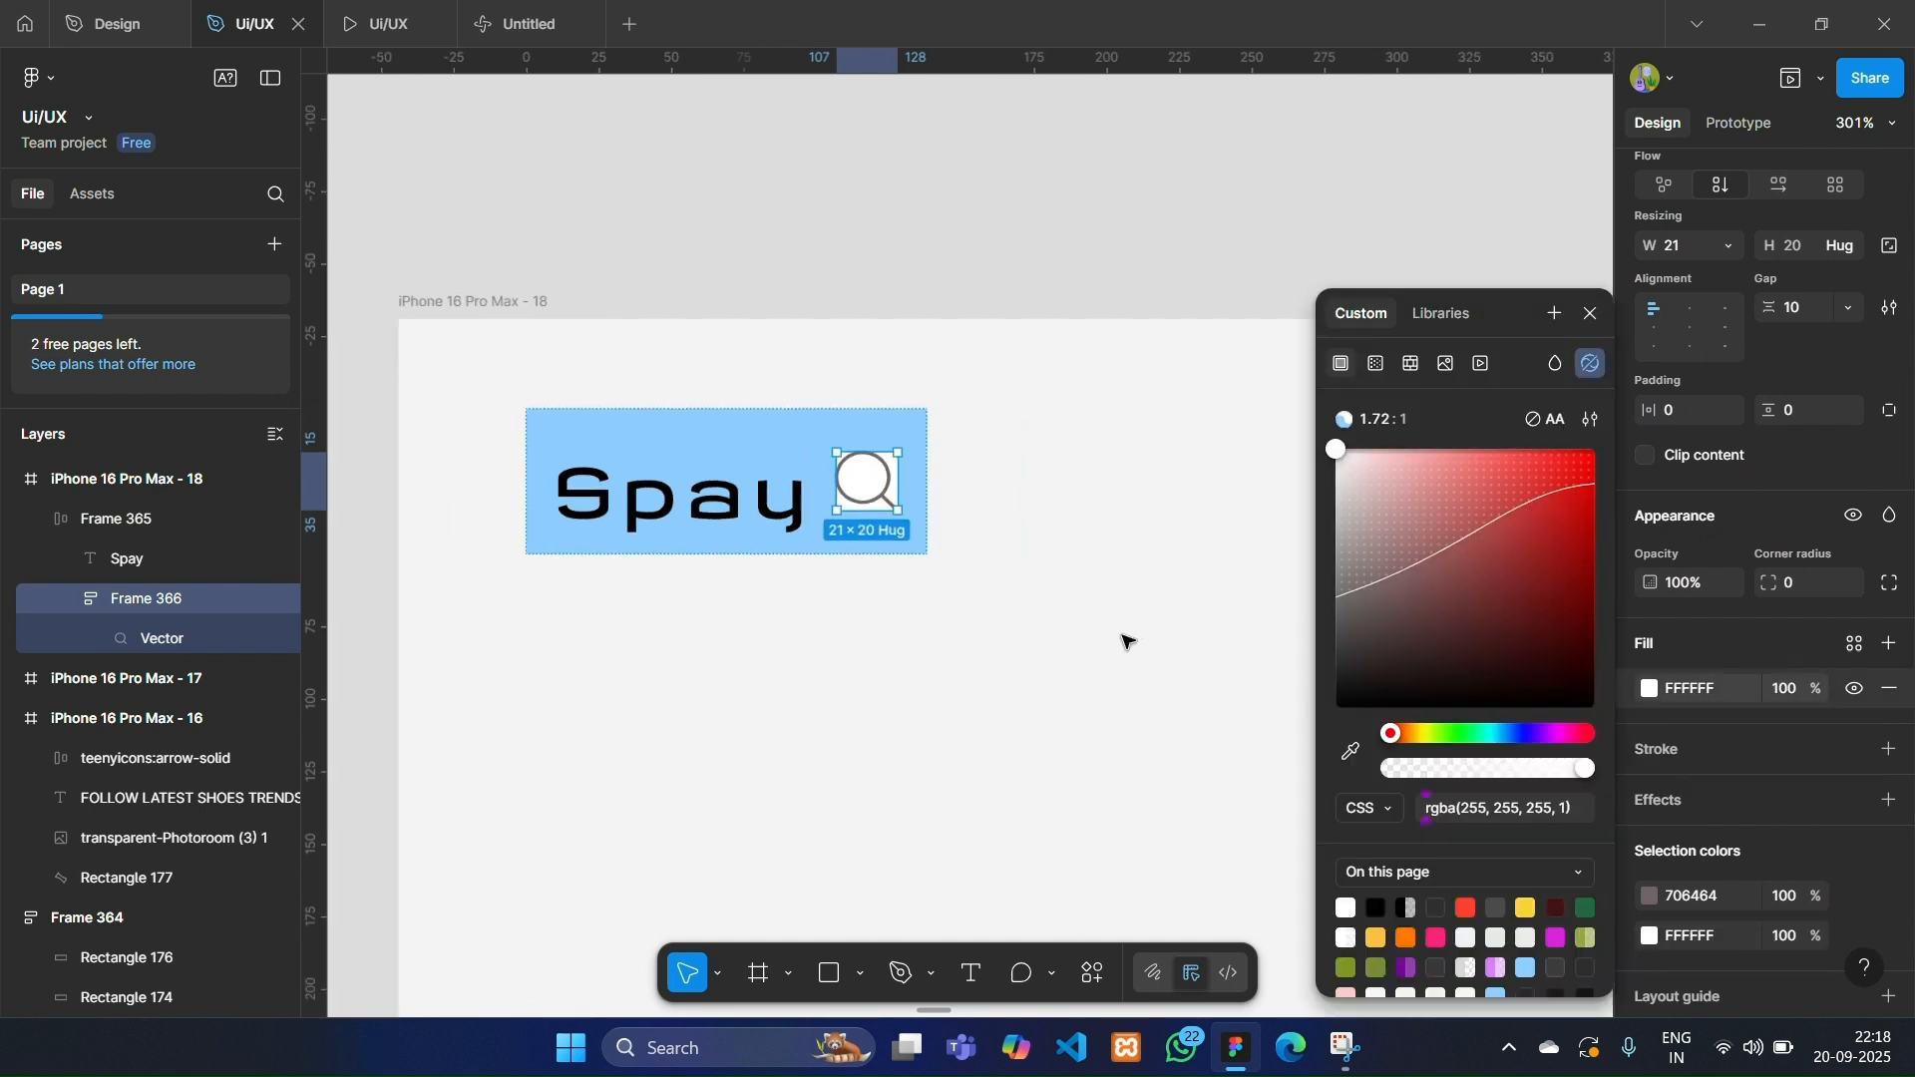
pyautogui.click(1350, 750)
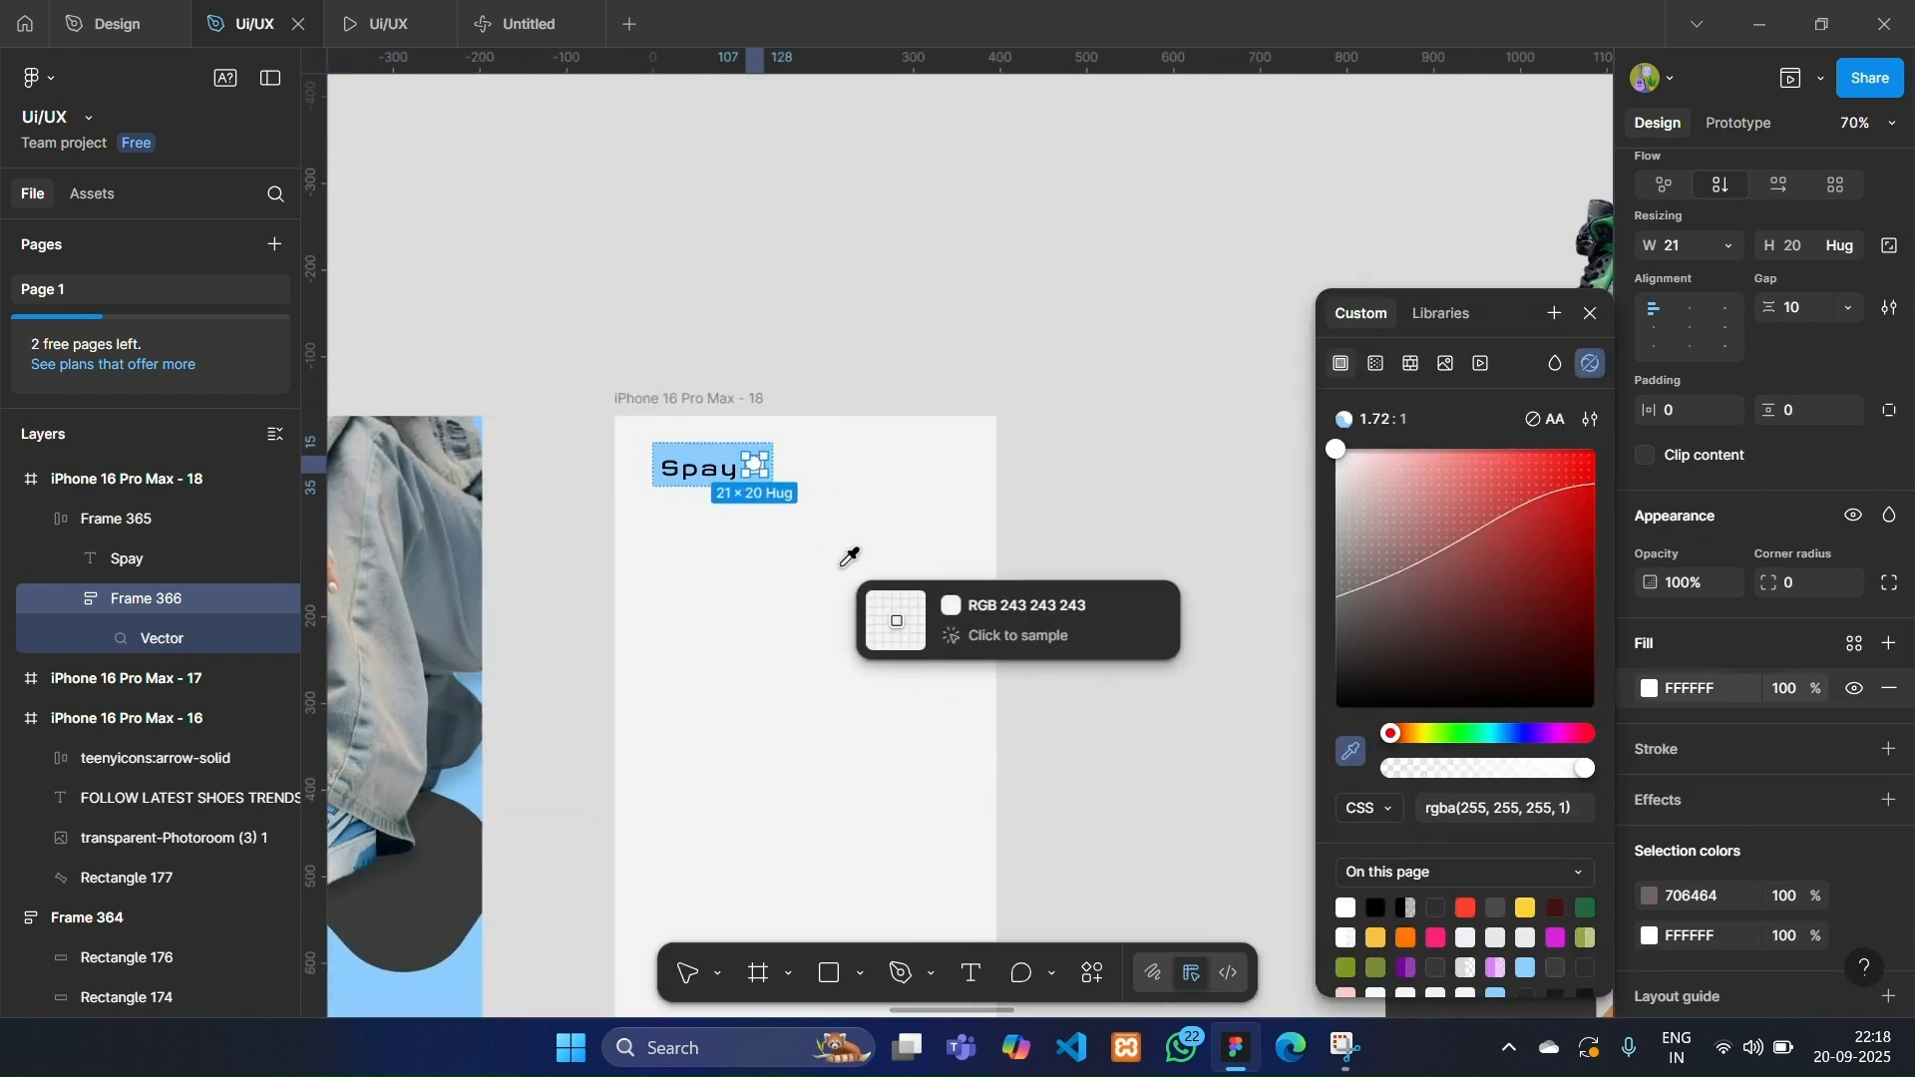
pyautogui.hscroll(-3, 762, 523)
pyautogui.click(567, 907)
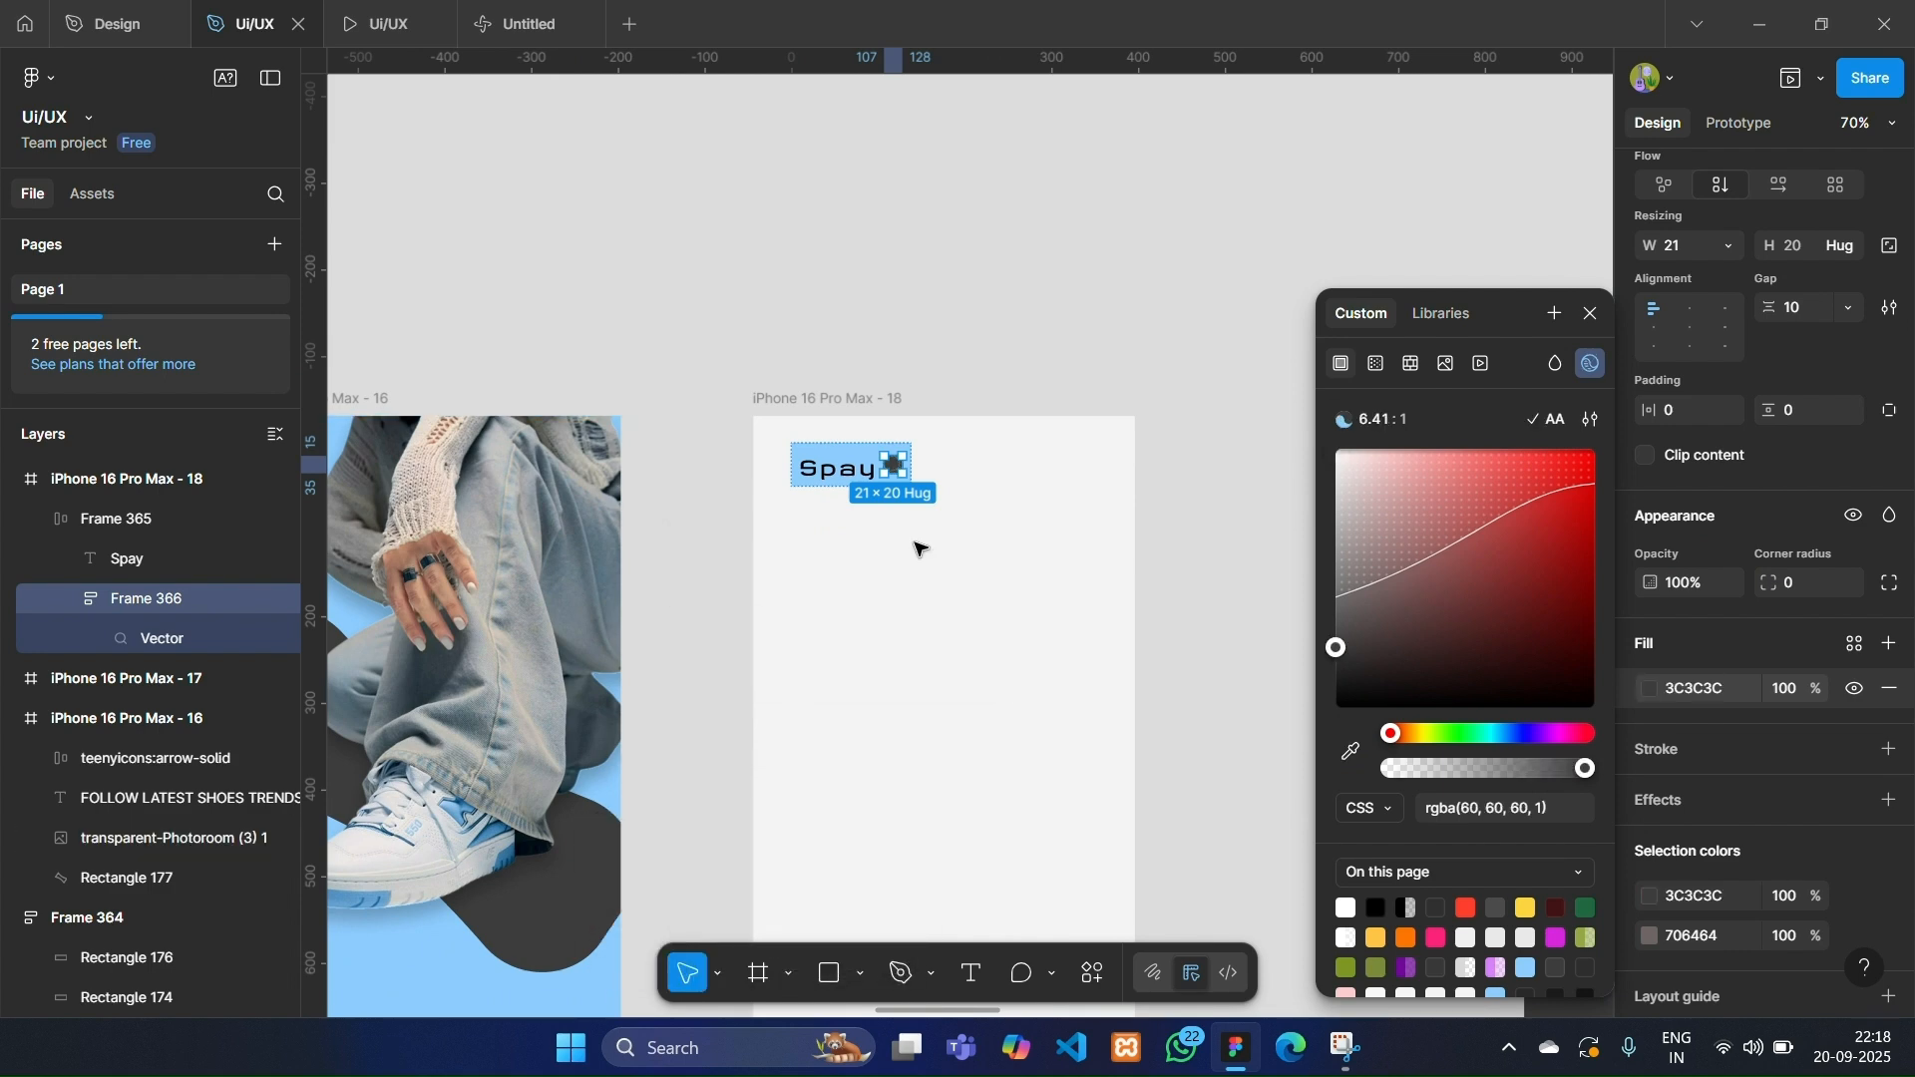
# Recolour the search icon's line from the selection colors to white FFFFFF.
pyautogui.scroll(5, 914, 538)
pyautogui.click(1650, 936)
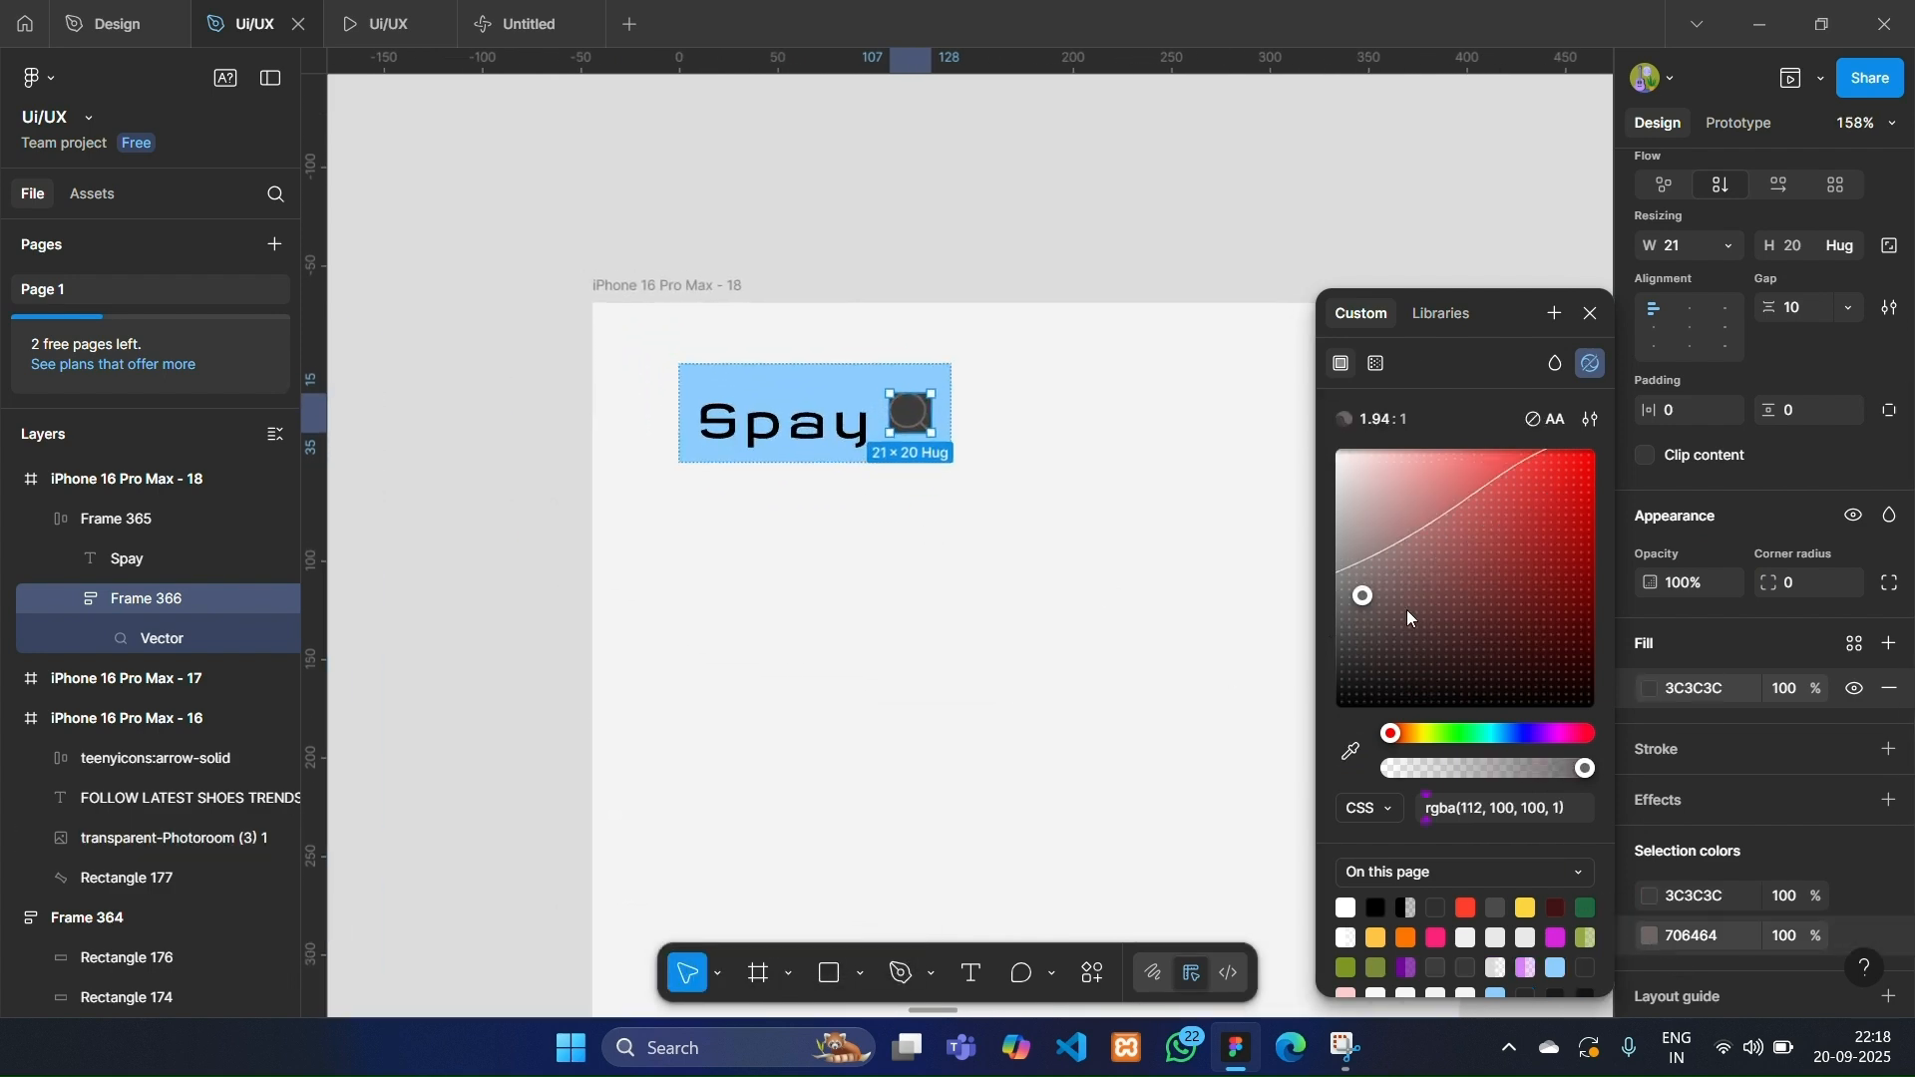
pyautogui.moveTo(1363, 595); pyautogui.dragTo(1297, 450)
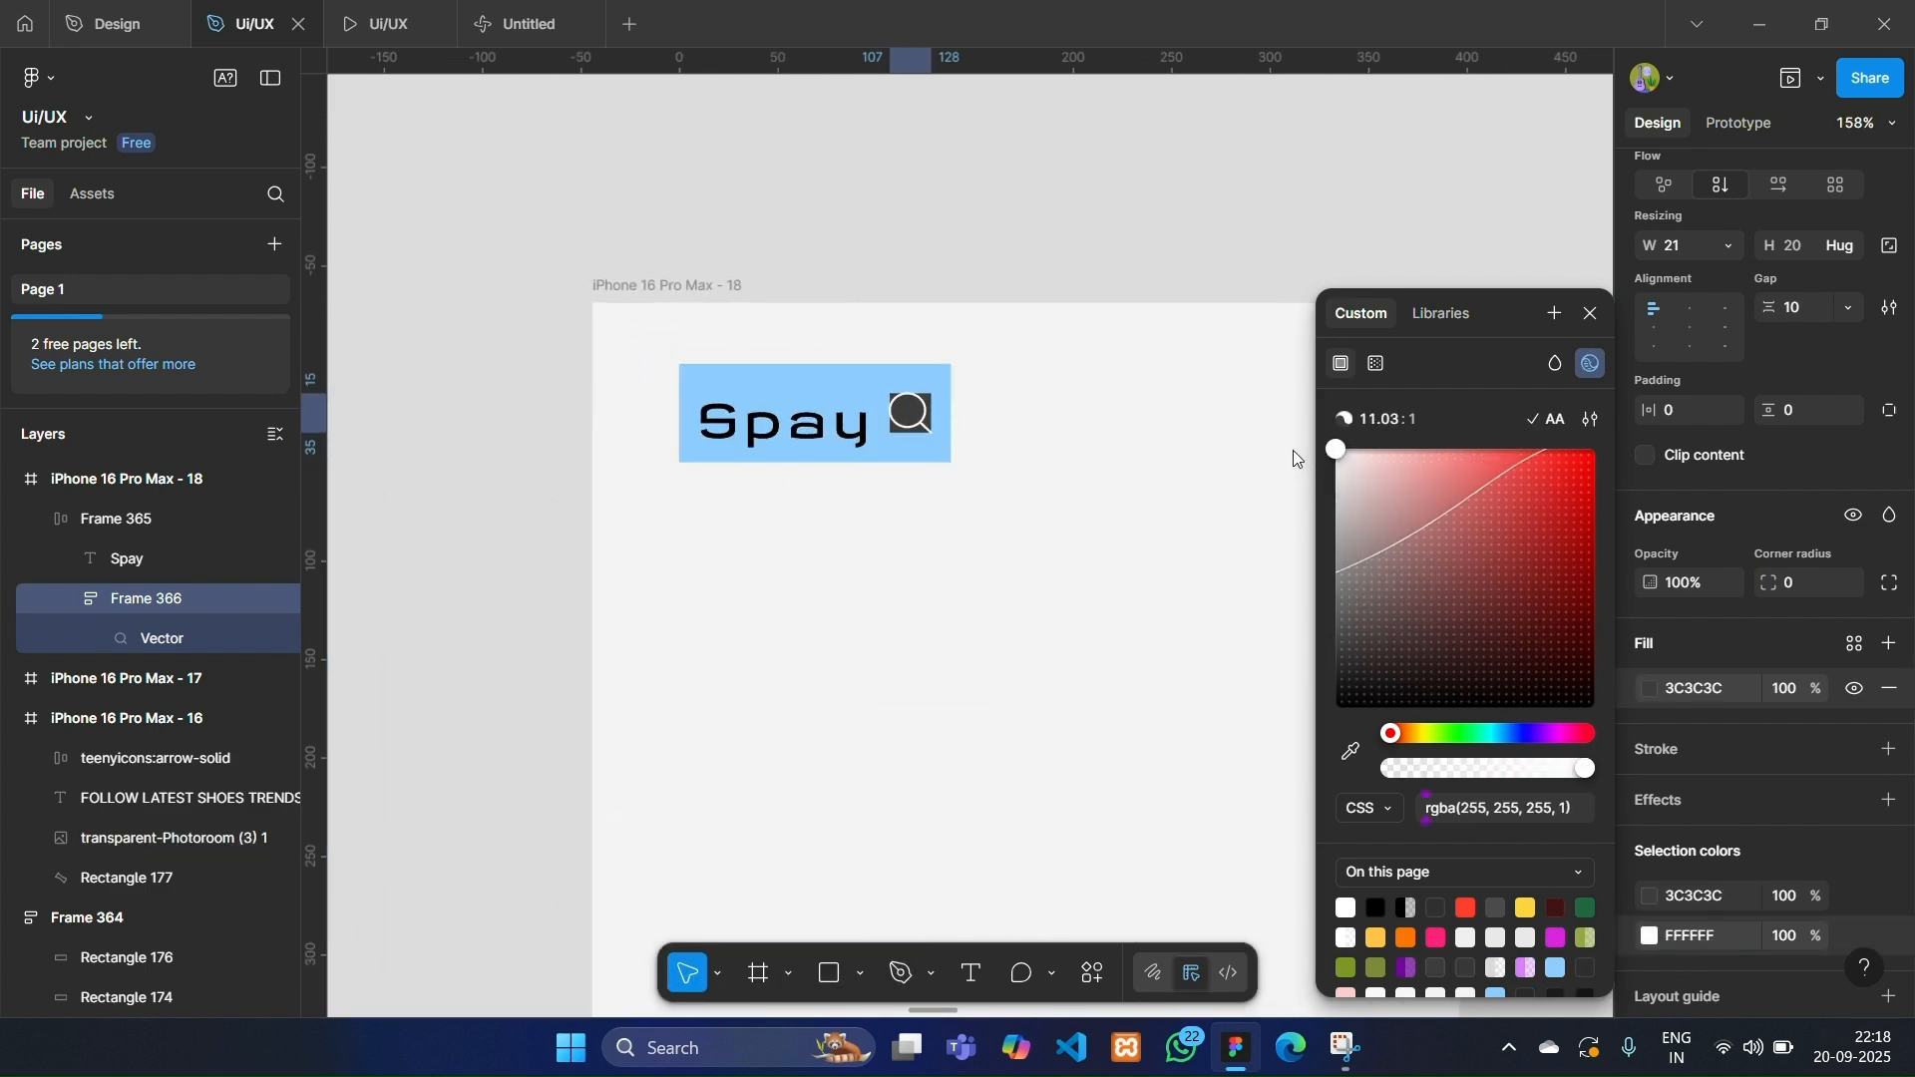
# Give the search icon's dark frame 4 horizontal and 4 vertical padding and a height of 27.
pyautogui.scroll(2, 1661, 540)
pyautogui.click(1656, 507)
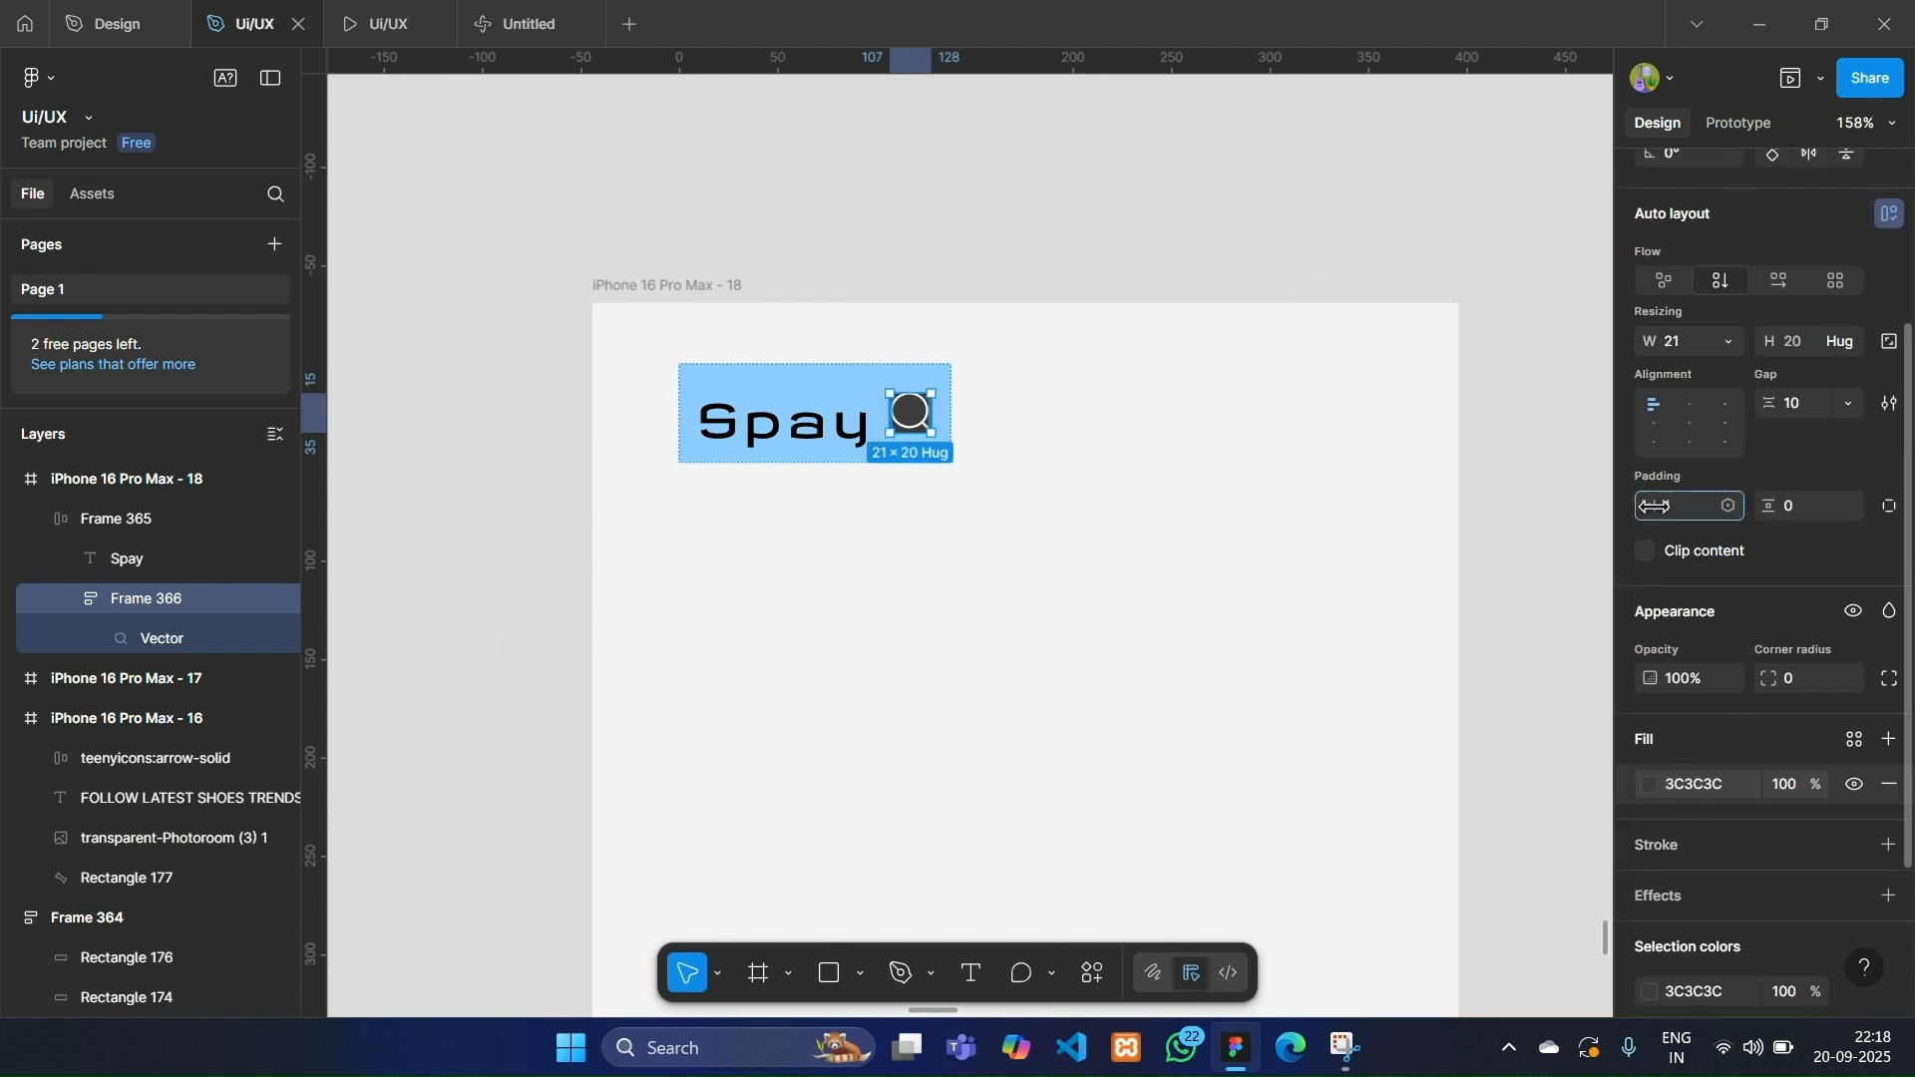
pyautogui.write('4')
pyautogui.press('Return')
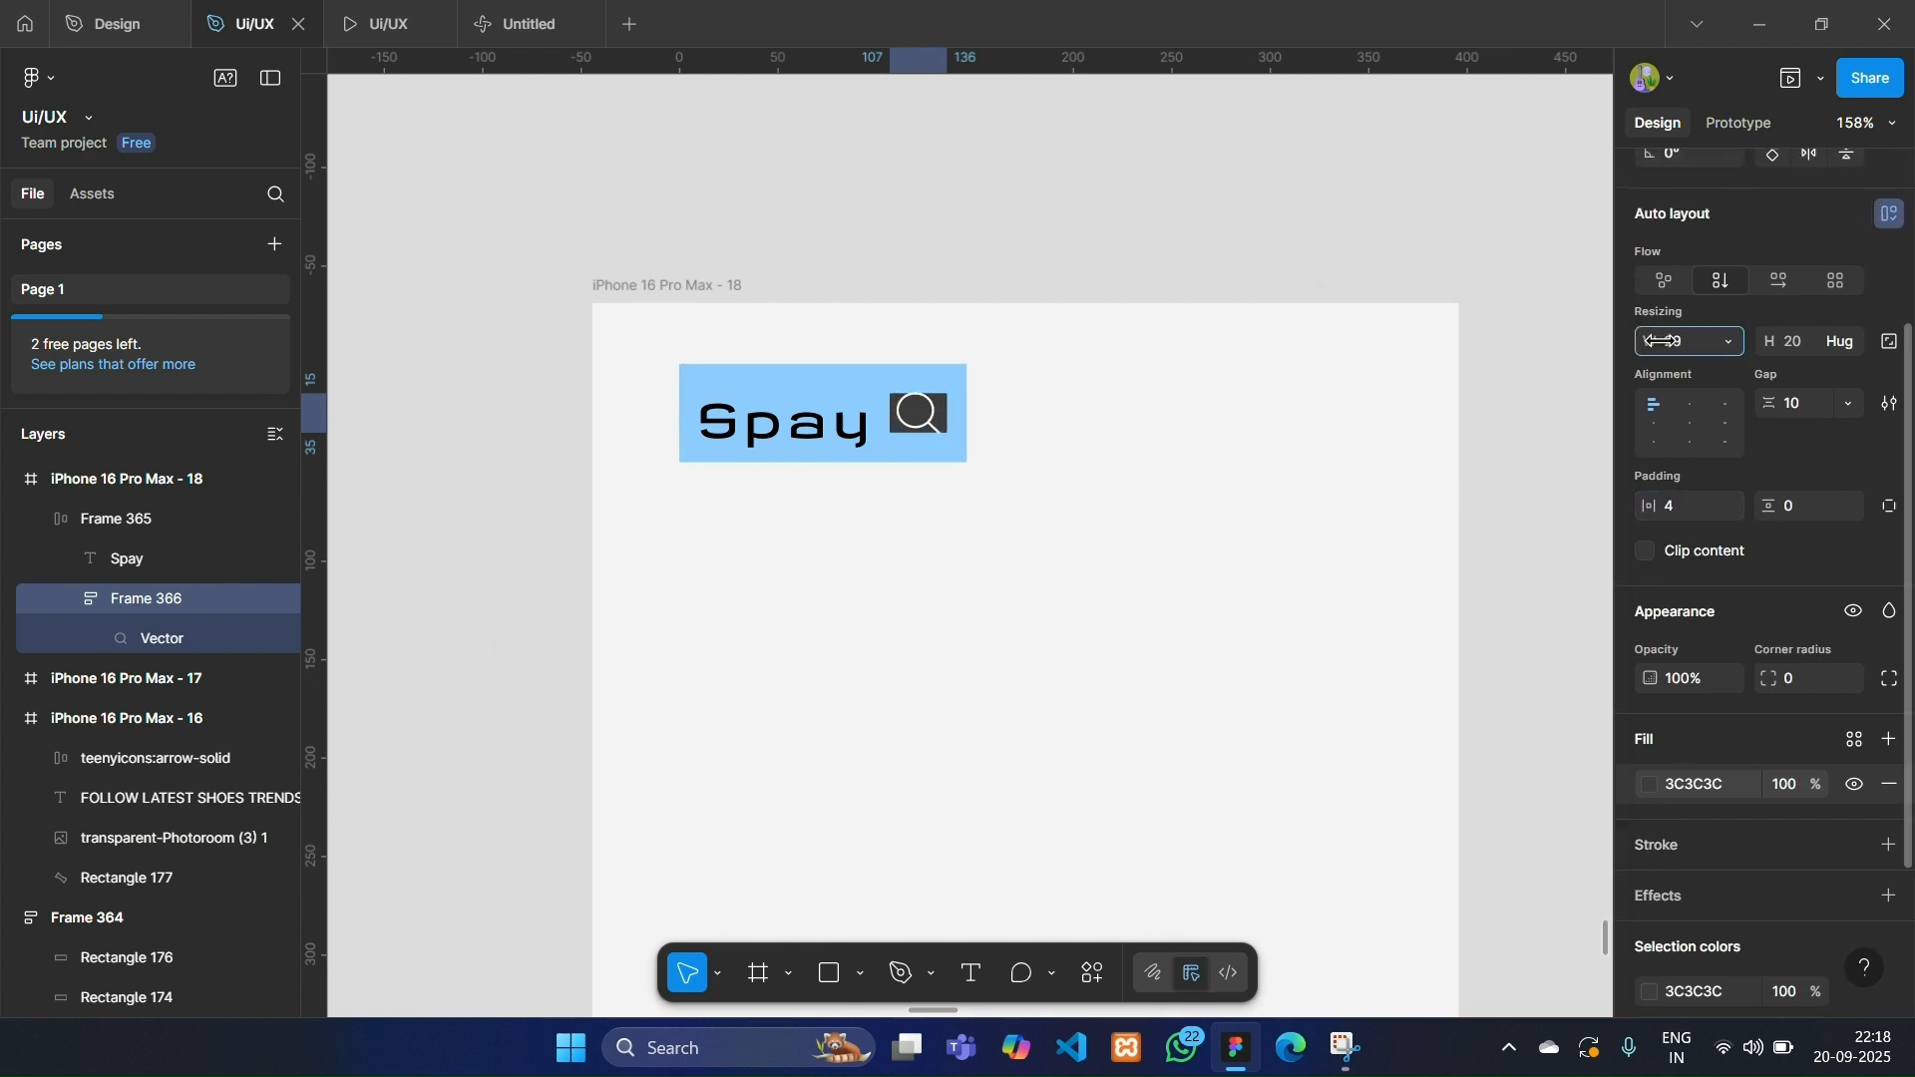
pyautogui.moveTo(1770, 342); pyautogui.dragTo(1781, 342)
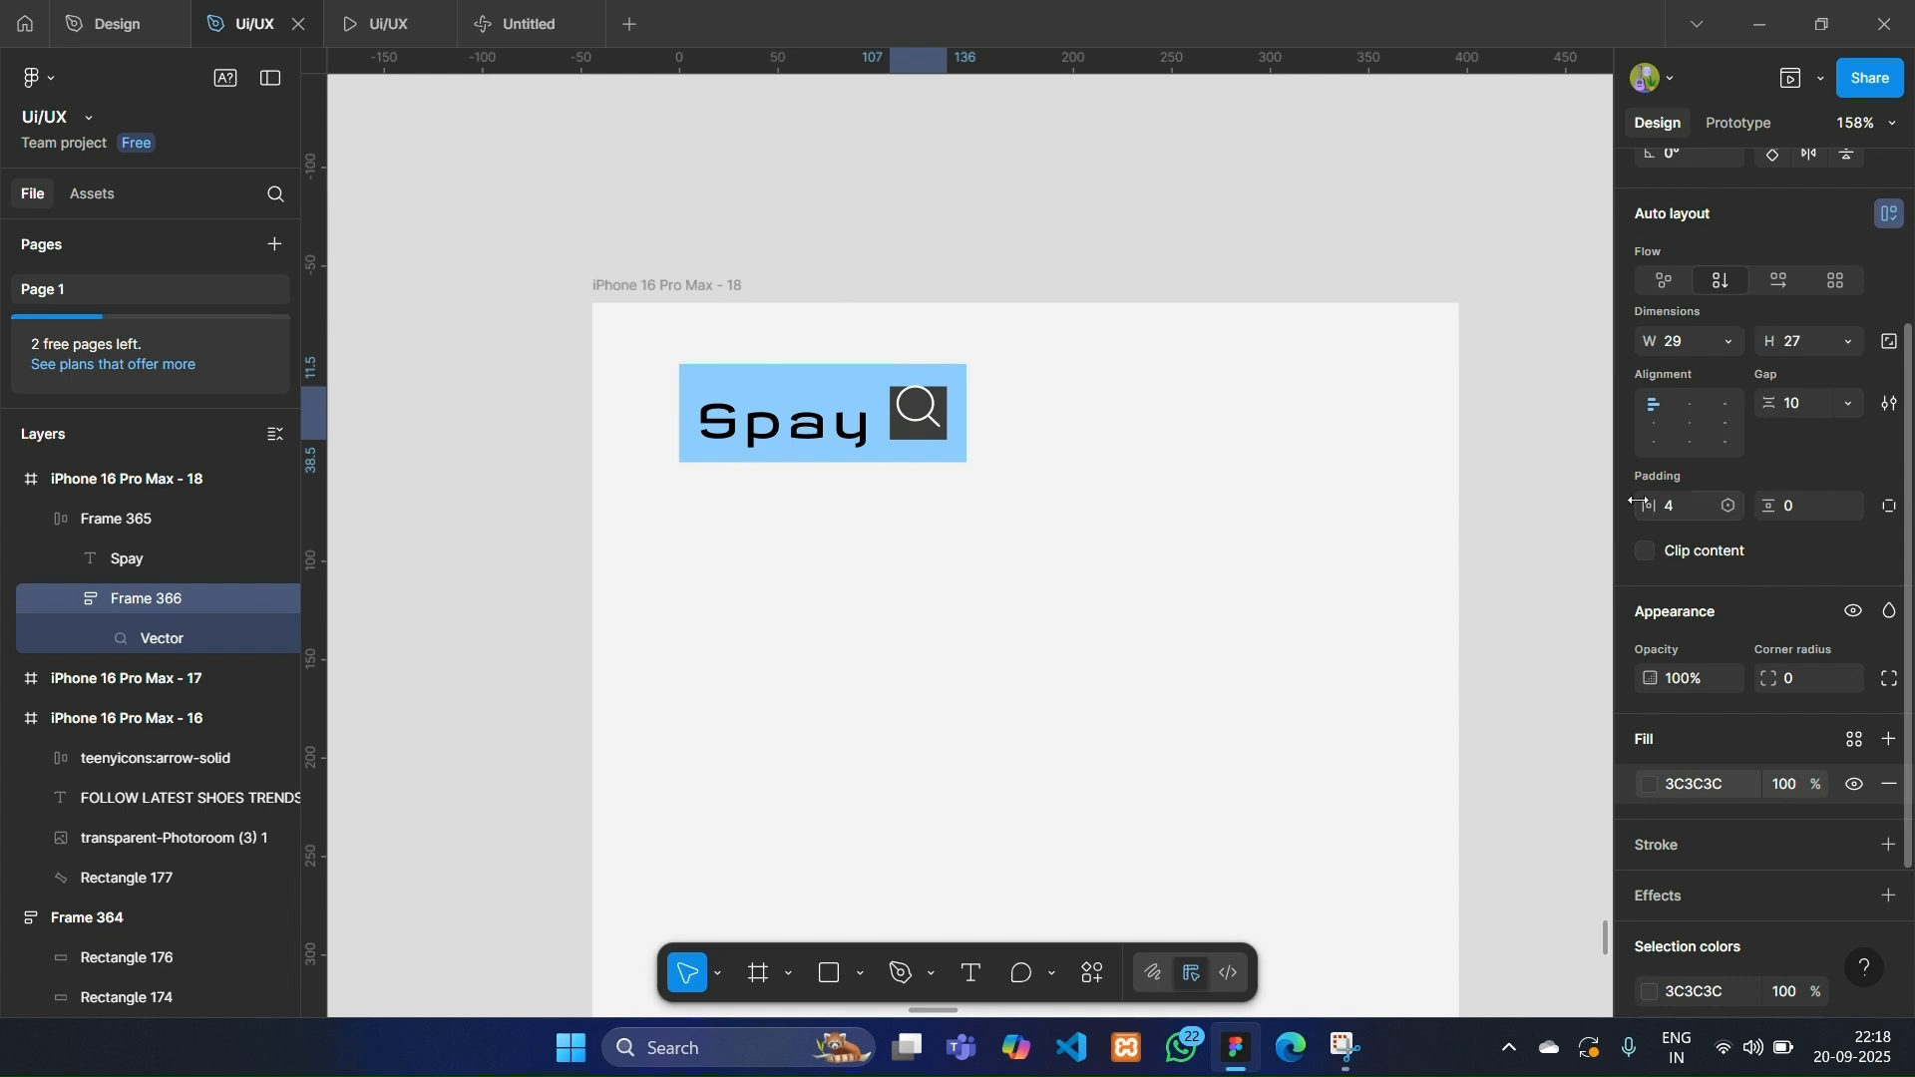
pyautogui.moveTo(1638, 502); pyautogui.dragTo(1639, 505)
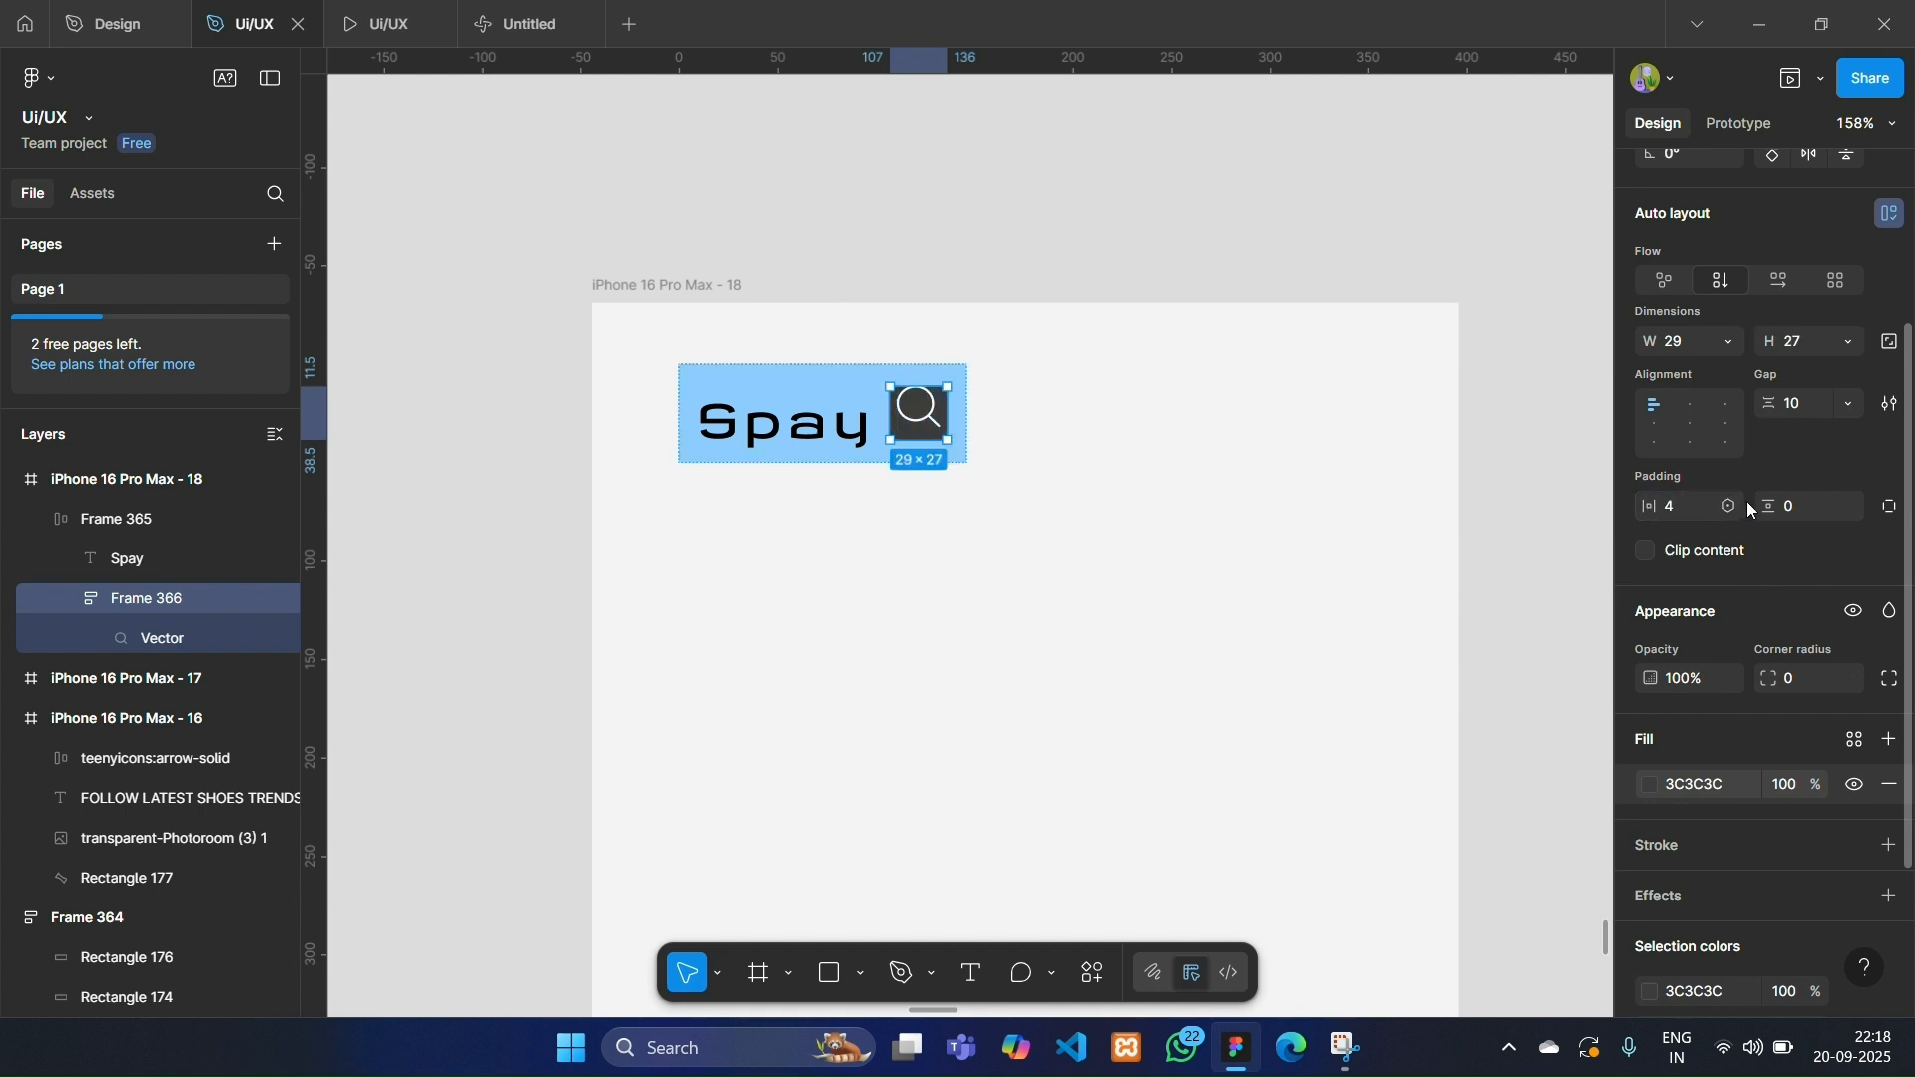
pyautogui.moveTo(1770, 506); pyautogui.dragTo(1778, 501)
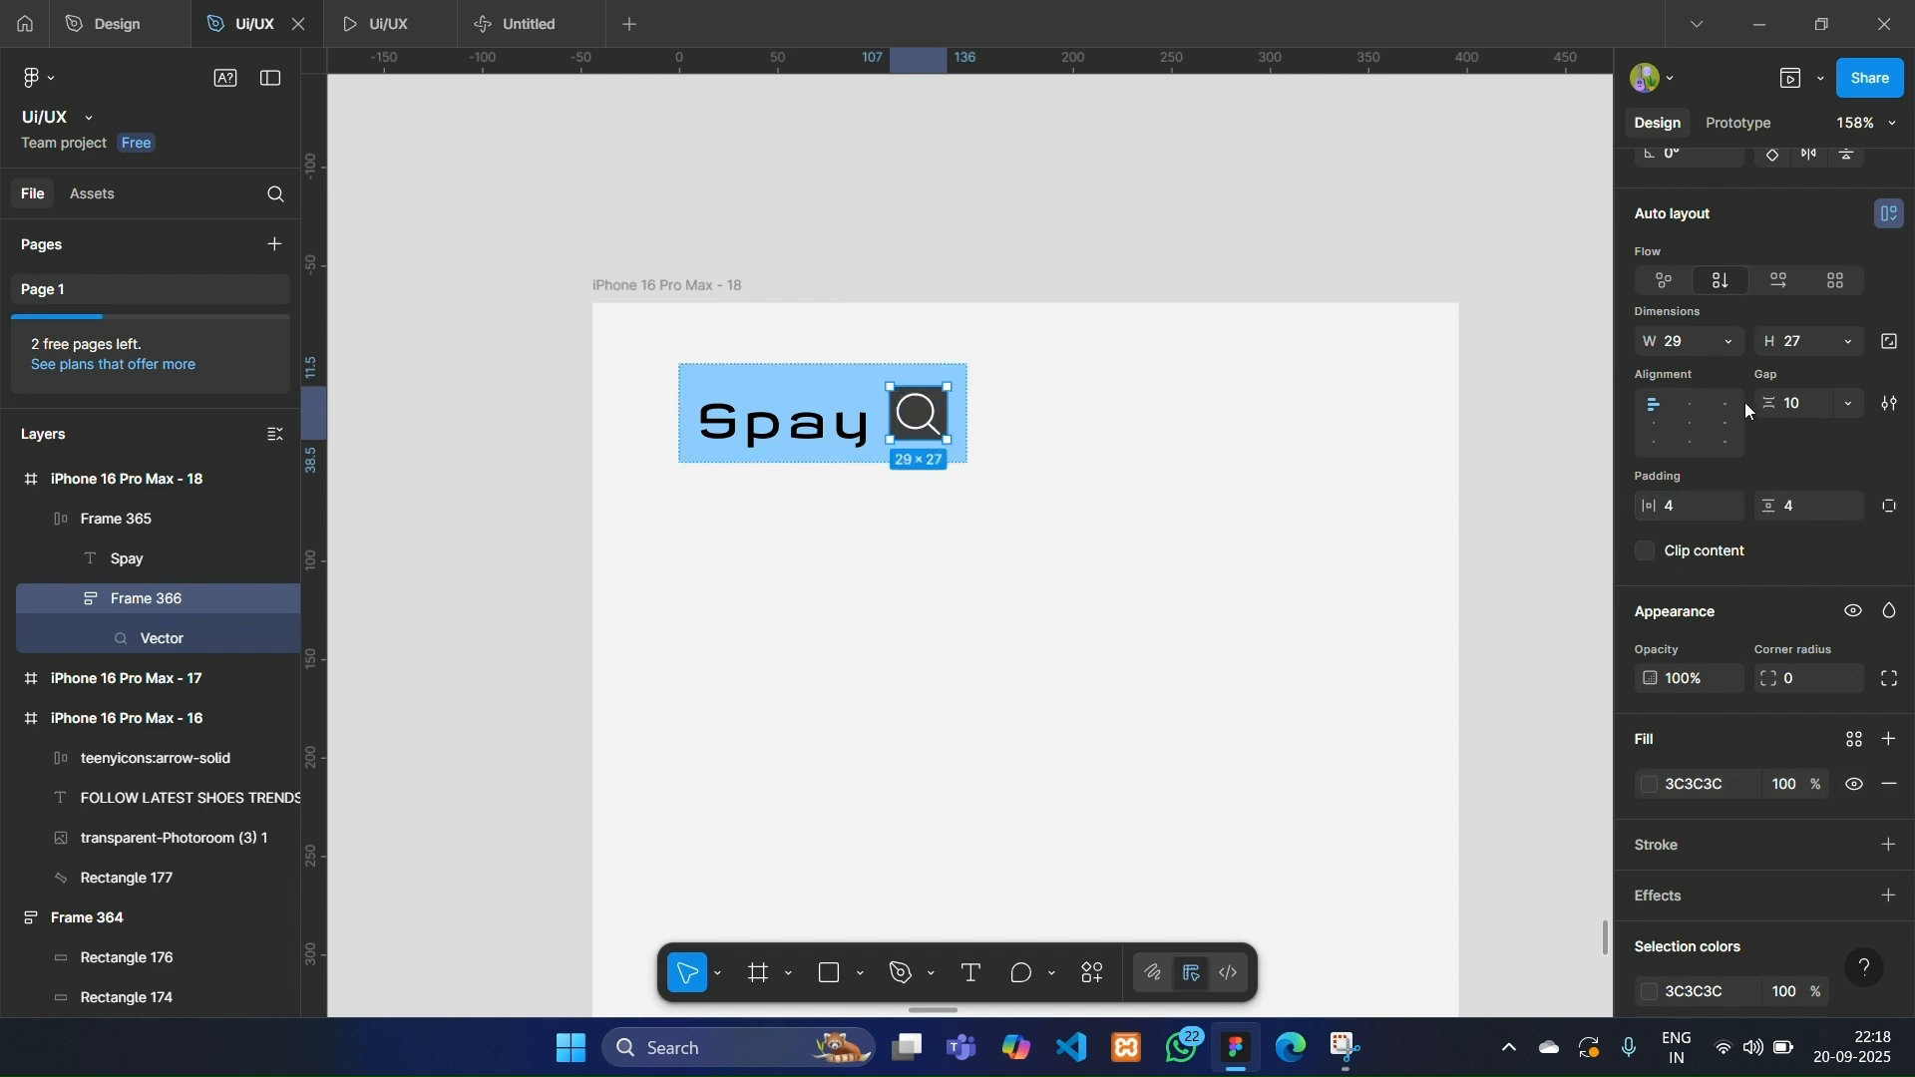
# Enlarge the dark icon frame to 35 × 33, round it into a circle and adjust its padding to centre the search icon.
pyautogui.moveTo(1675, 344); pyautogui.dragTo(1792, 348)
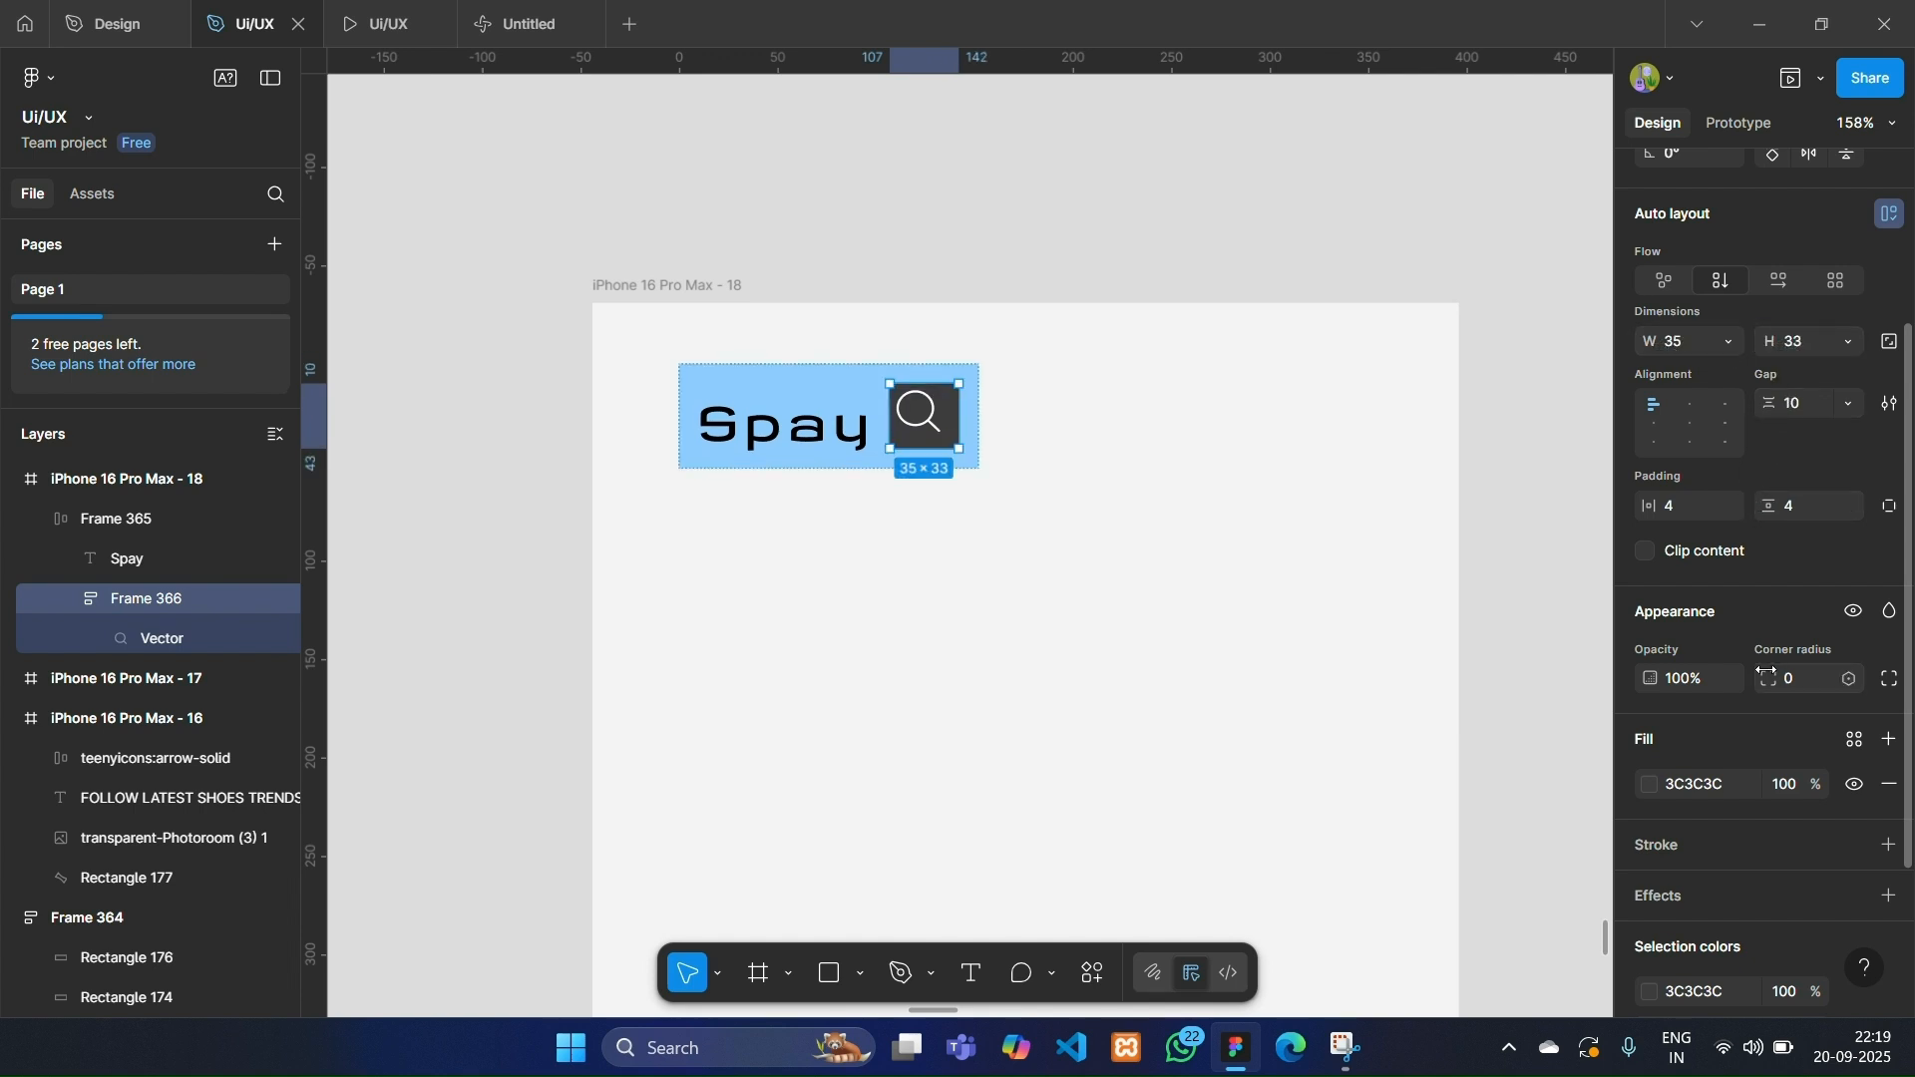
pyautogui.moveTo(1770, 678); pyautogui.dragTo(390, 706)
pyautogui.moveTo(1640, 508); pyautogui.dragTo(1770, 504)
pyautogui.click(1253, 503)
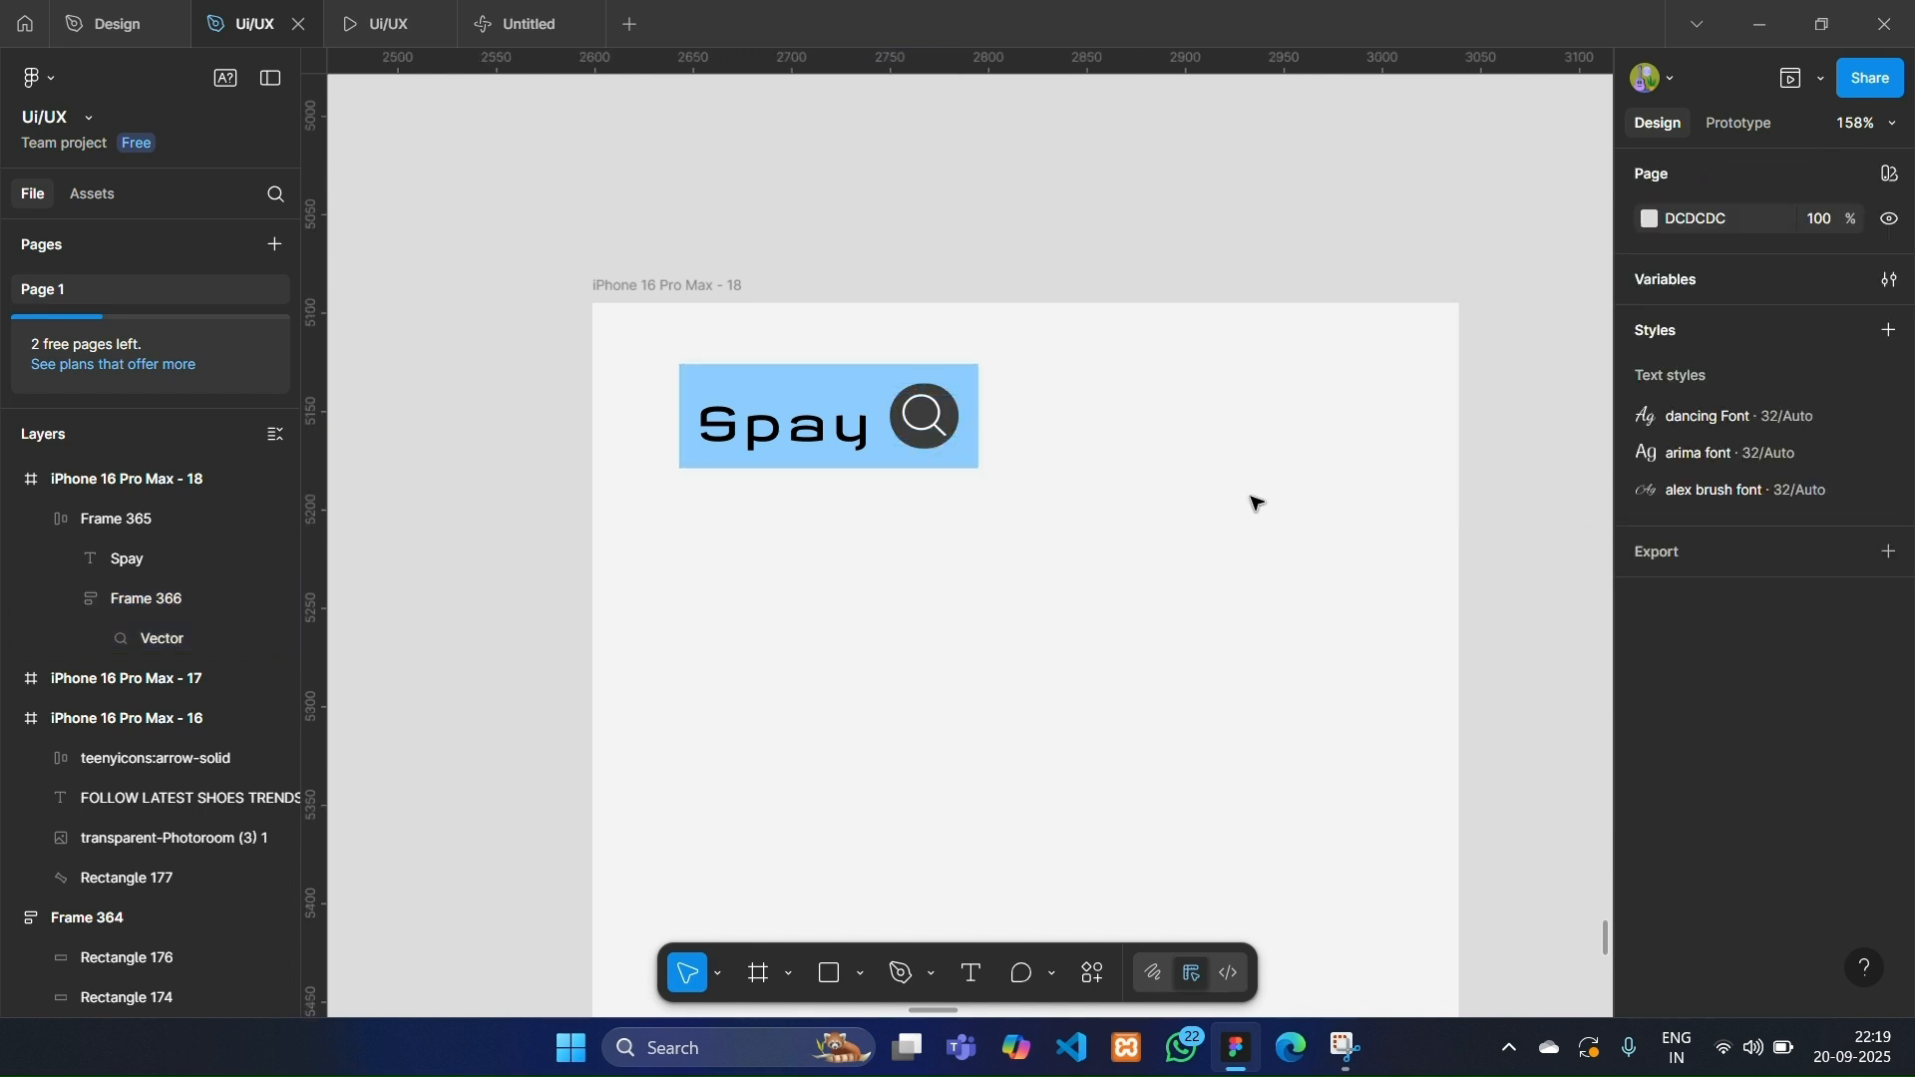
# Round the blue Spay header frame with a corner radius of 34.
pyautogui.scroll(-3, 1252, 504)
pyautogui.scroll(2, 1253, 504)
pyautogui.click(982, 469)
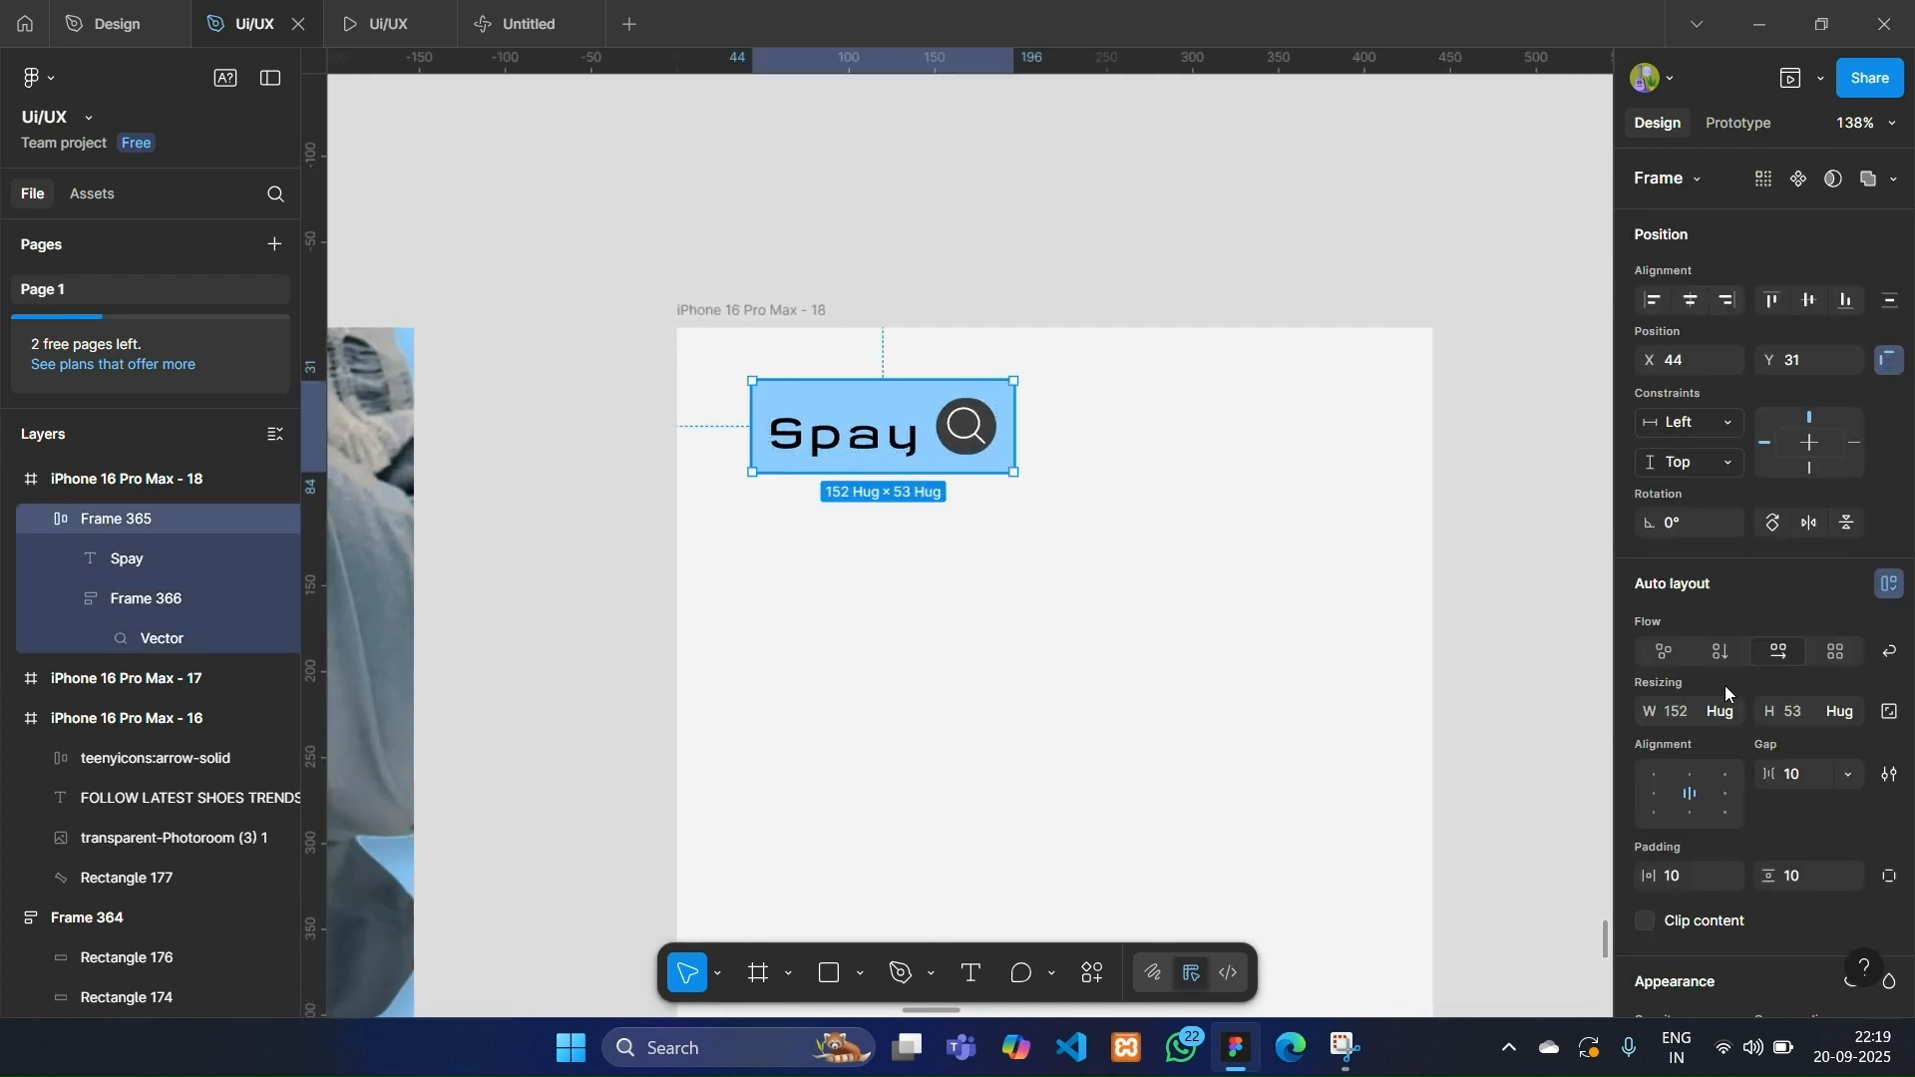
pyautogui.scroll(-4, 1768, 754)
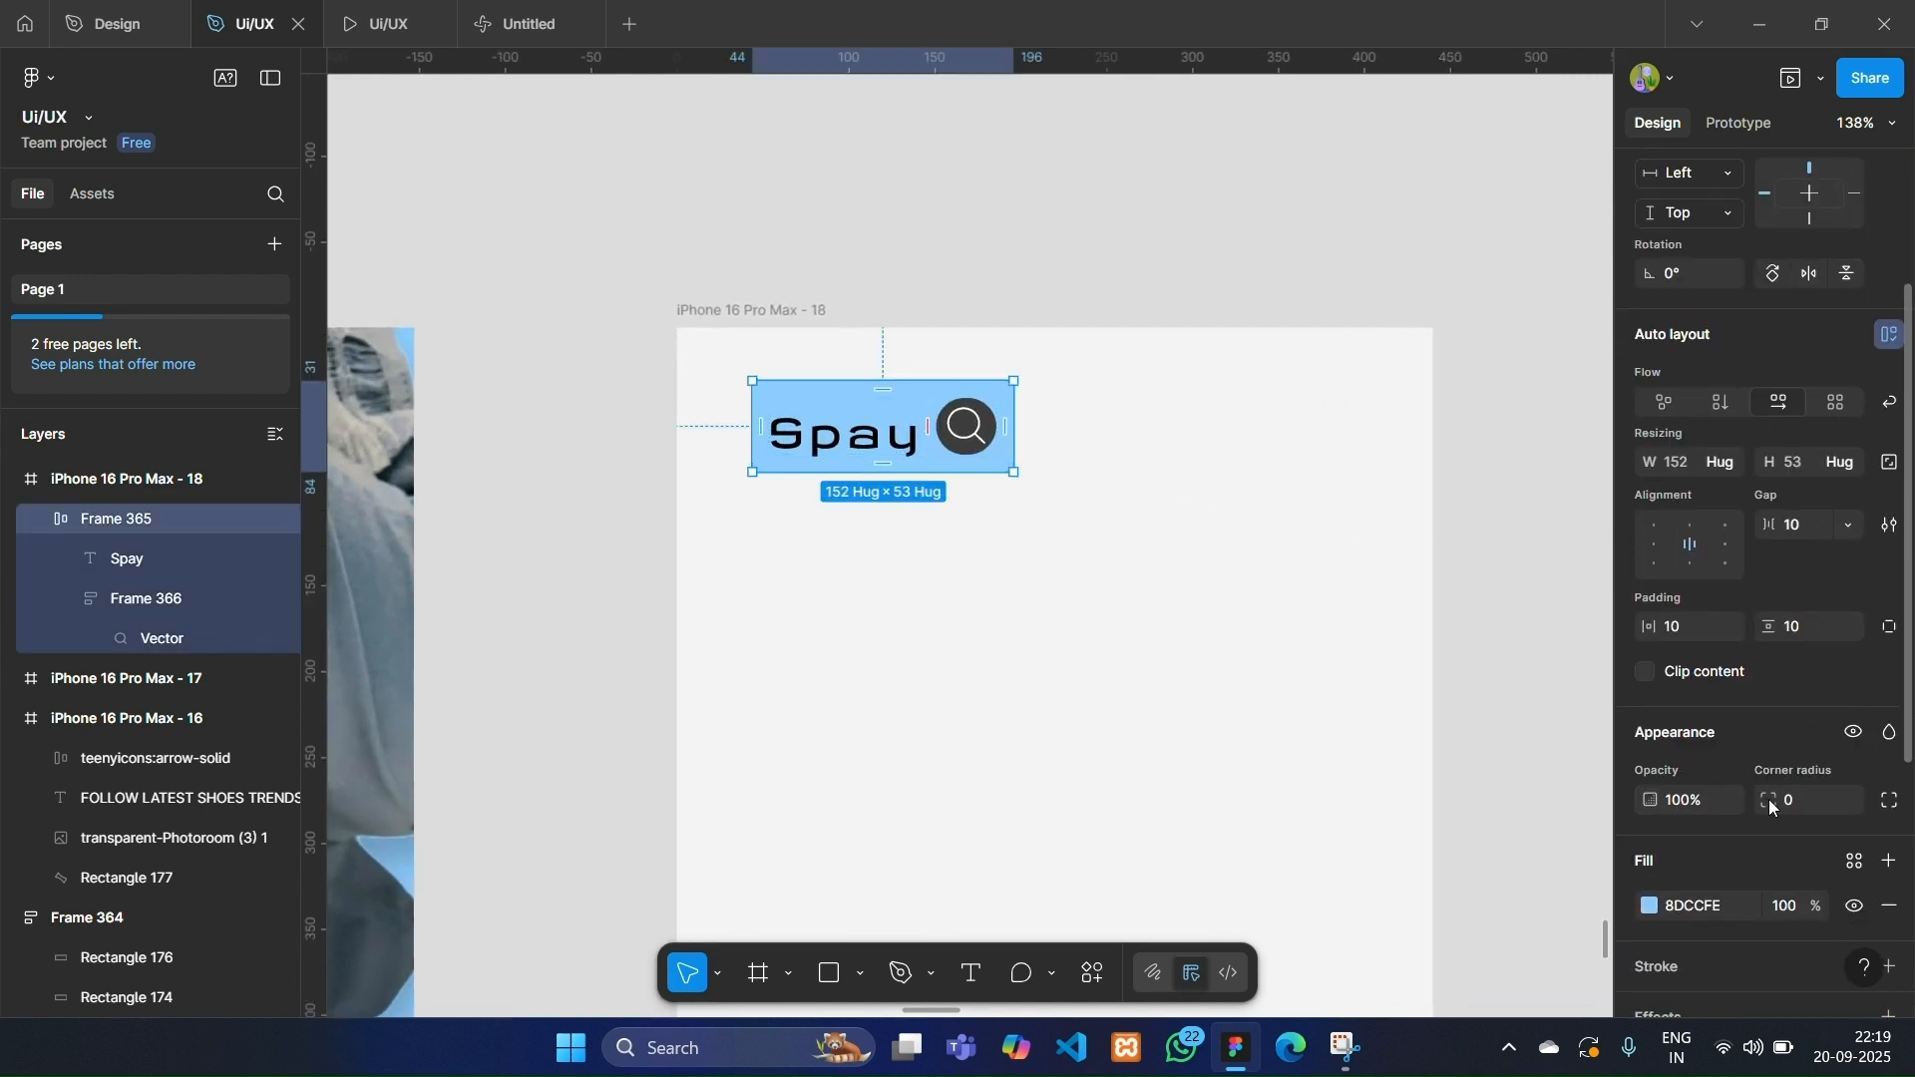
pyautogui.moveTo(1768, 779); pyautogui.dragTo(196, 791)
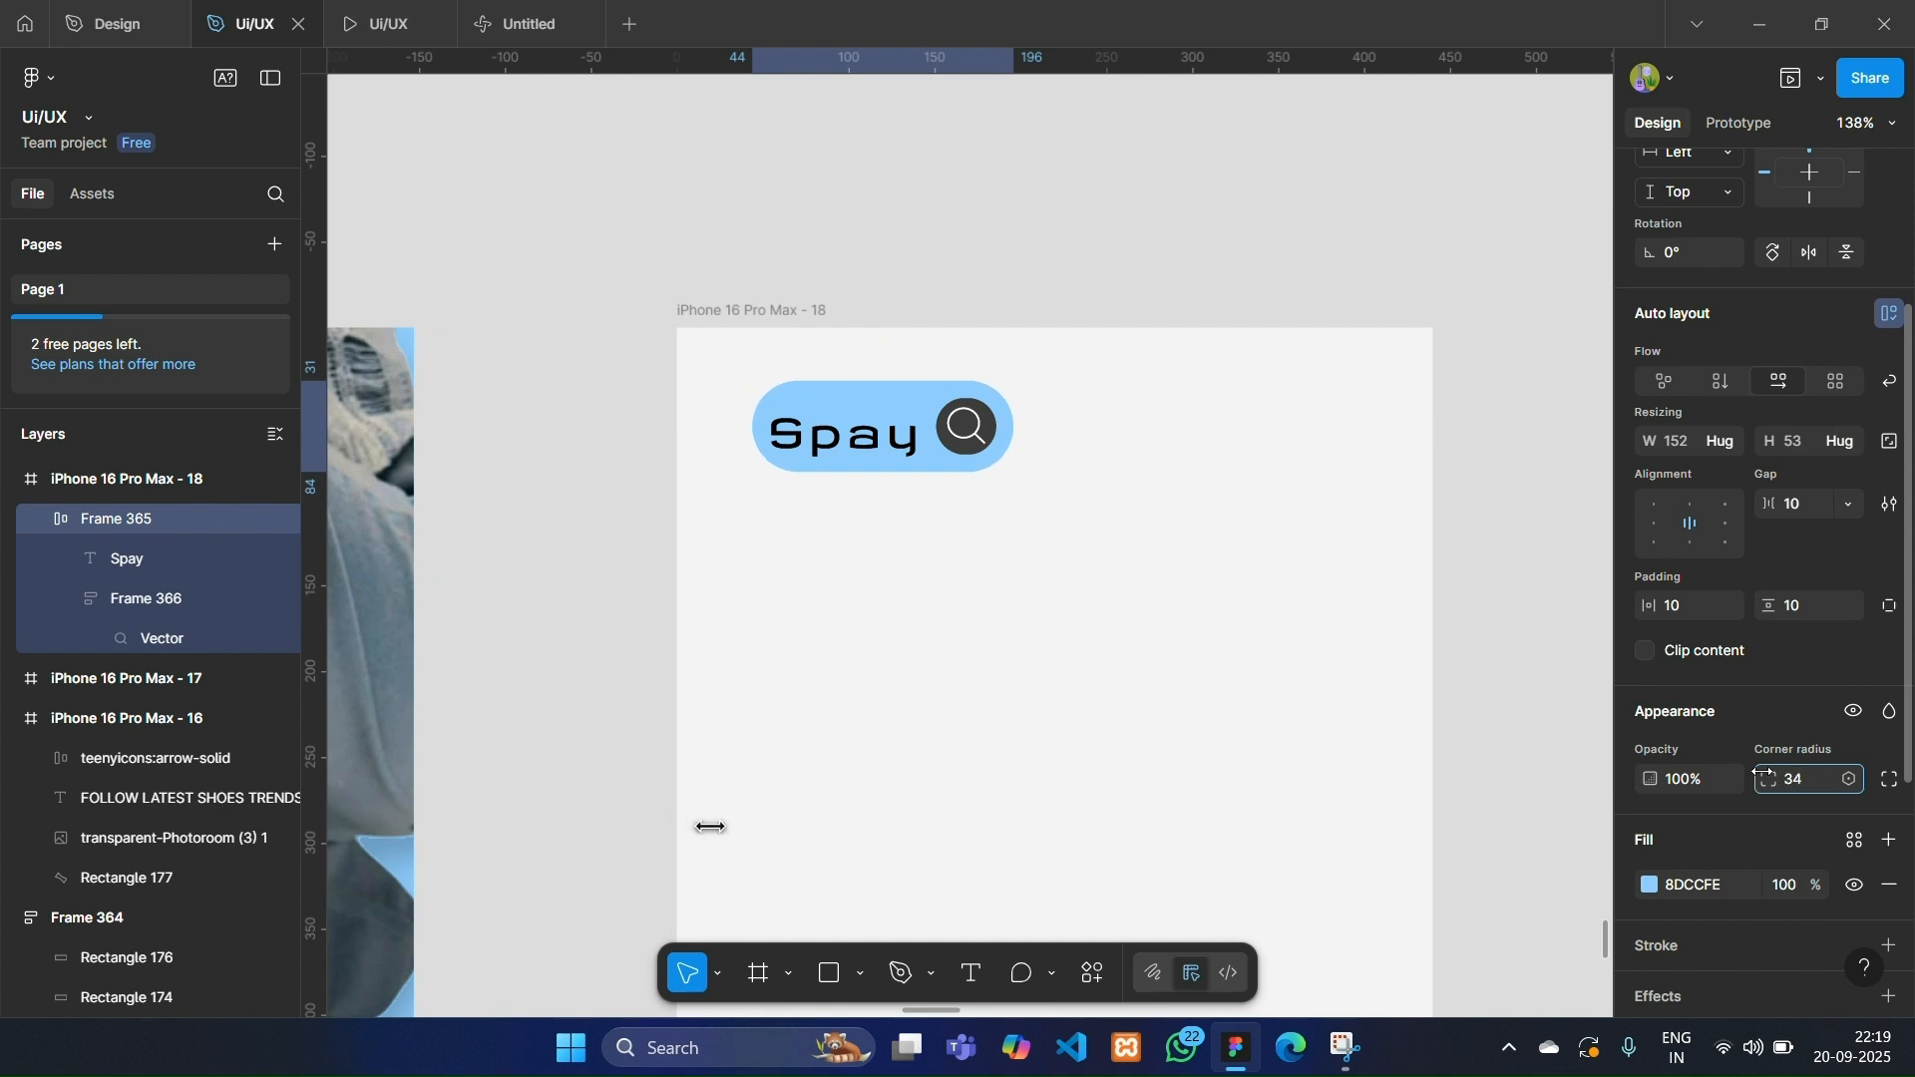
# Widen the gap between Spay and the search icon to 27 and set the header's vertical padding to 11.
pyautogui.moveTo(1785, 506); pyautogui.dragTo(1799, 510)
pyautogui.moveTo(1765, 610); pyautogui.dragTo(1662, 615)
pyautogui.moveTo(970, 461); pyautogui.dragTo(871, 463)
pyautogui.moveTo(1648, 606); pyautogui.dragTo(1679, 606)
pyautogui.moveTo(902, 457)
pyautogui.mouseDown()
pyautogui.moveTo(876, 457)
pyautogui.moveTo(922, 455)
pyautogui.mouseUp()
# Set the Spay header's side padding to 34 and 25 and shift it so its rounded left end is cropped by the screen edge.
pyautogui.moveTo(681, 427); pyautogui.dragTo(677, 427)
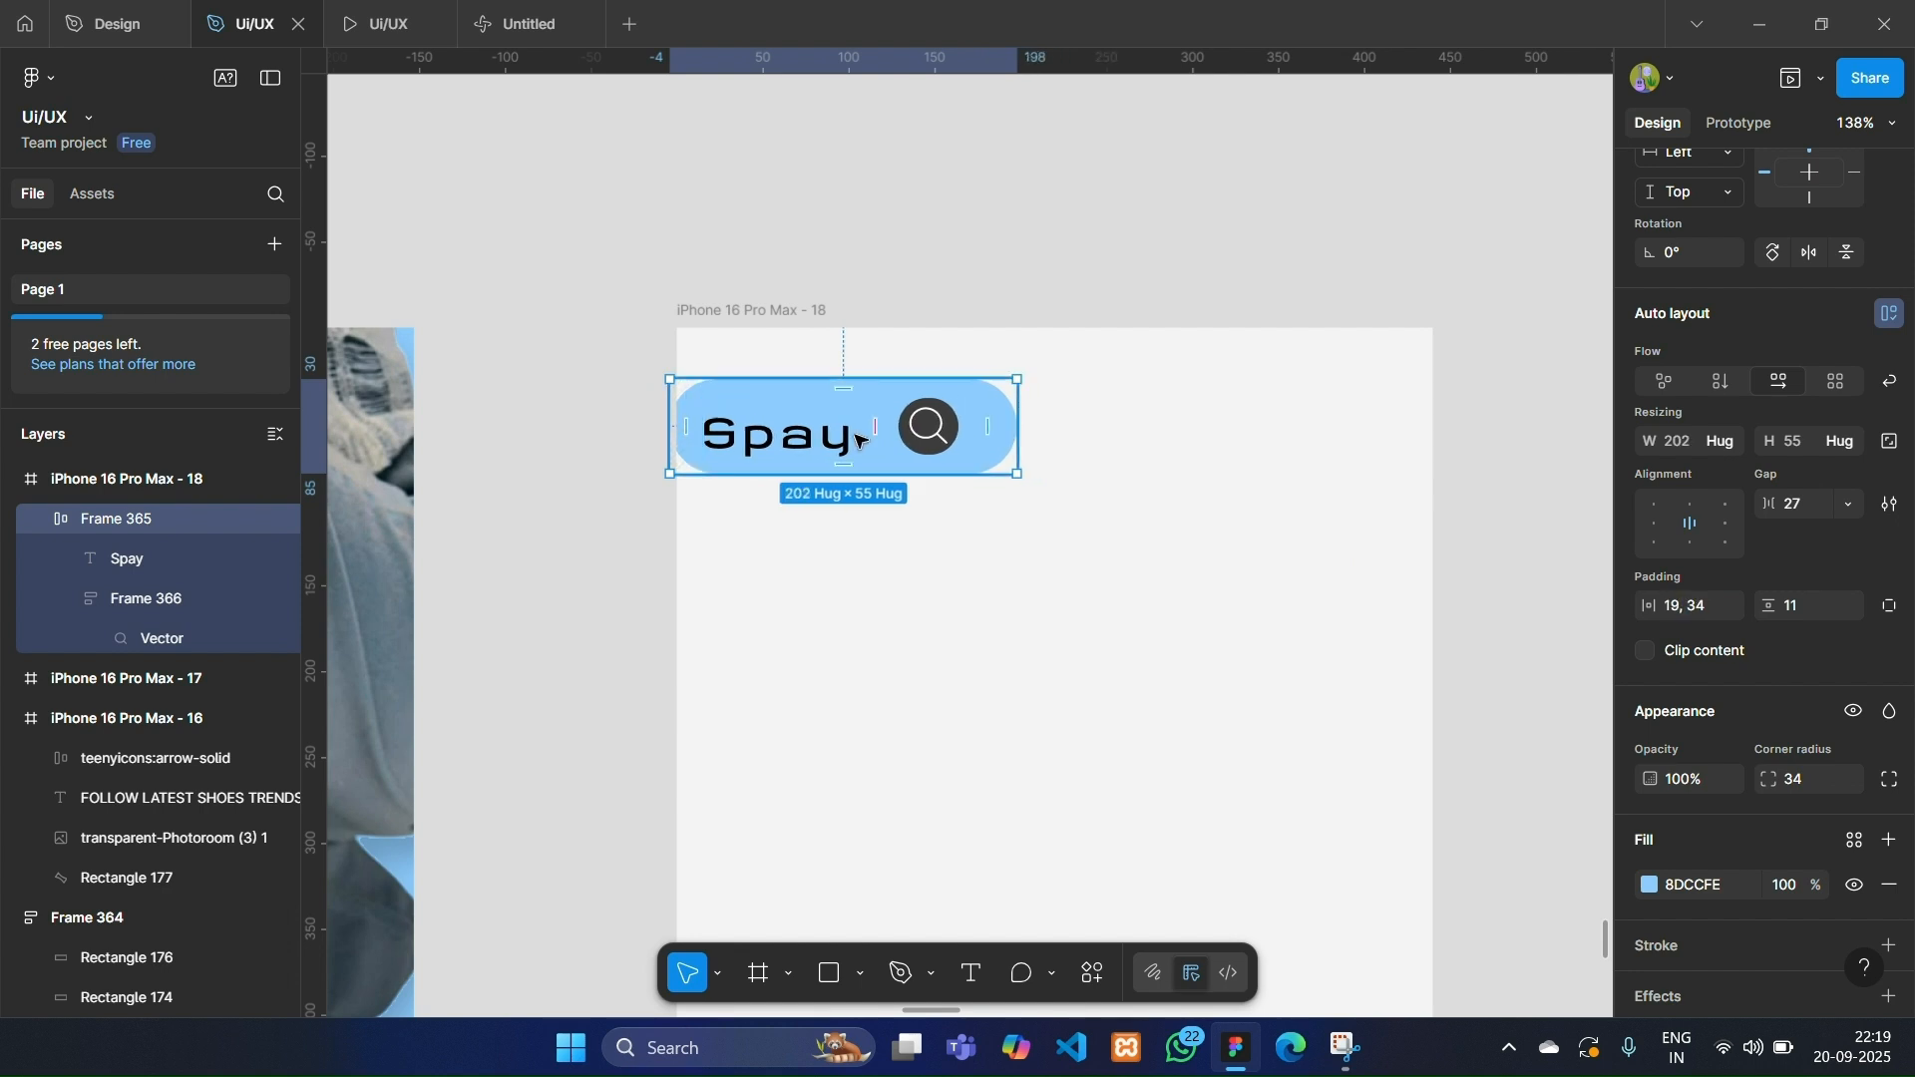
pyautogui.moveTo(915, 457)
pyautogui.mouseDown()
pyautogui.moveTo(877, 457)
pyautogui.moveTo(930, 429)
pyautogui.mouseUp()
pyautogui.moveTo(702, 427); pyautogui.dragTo(720, 426)
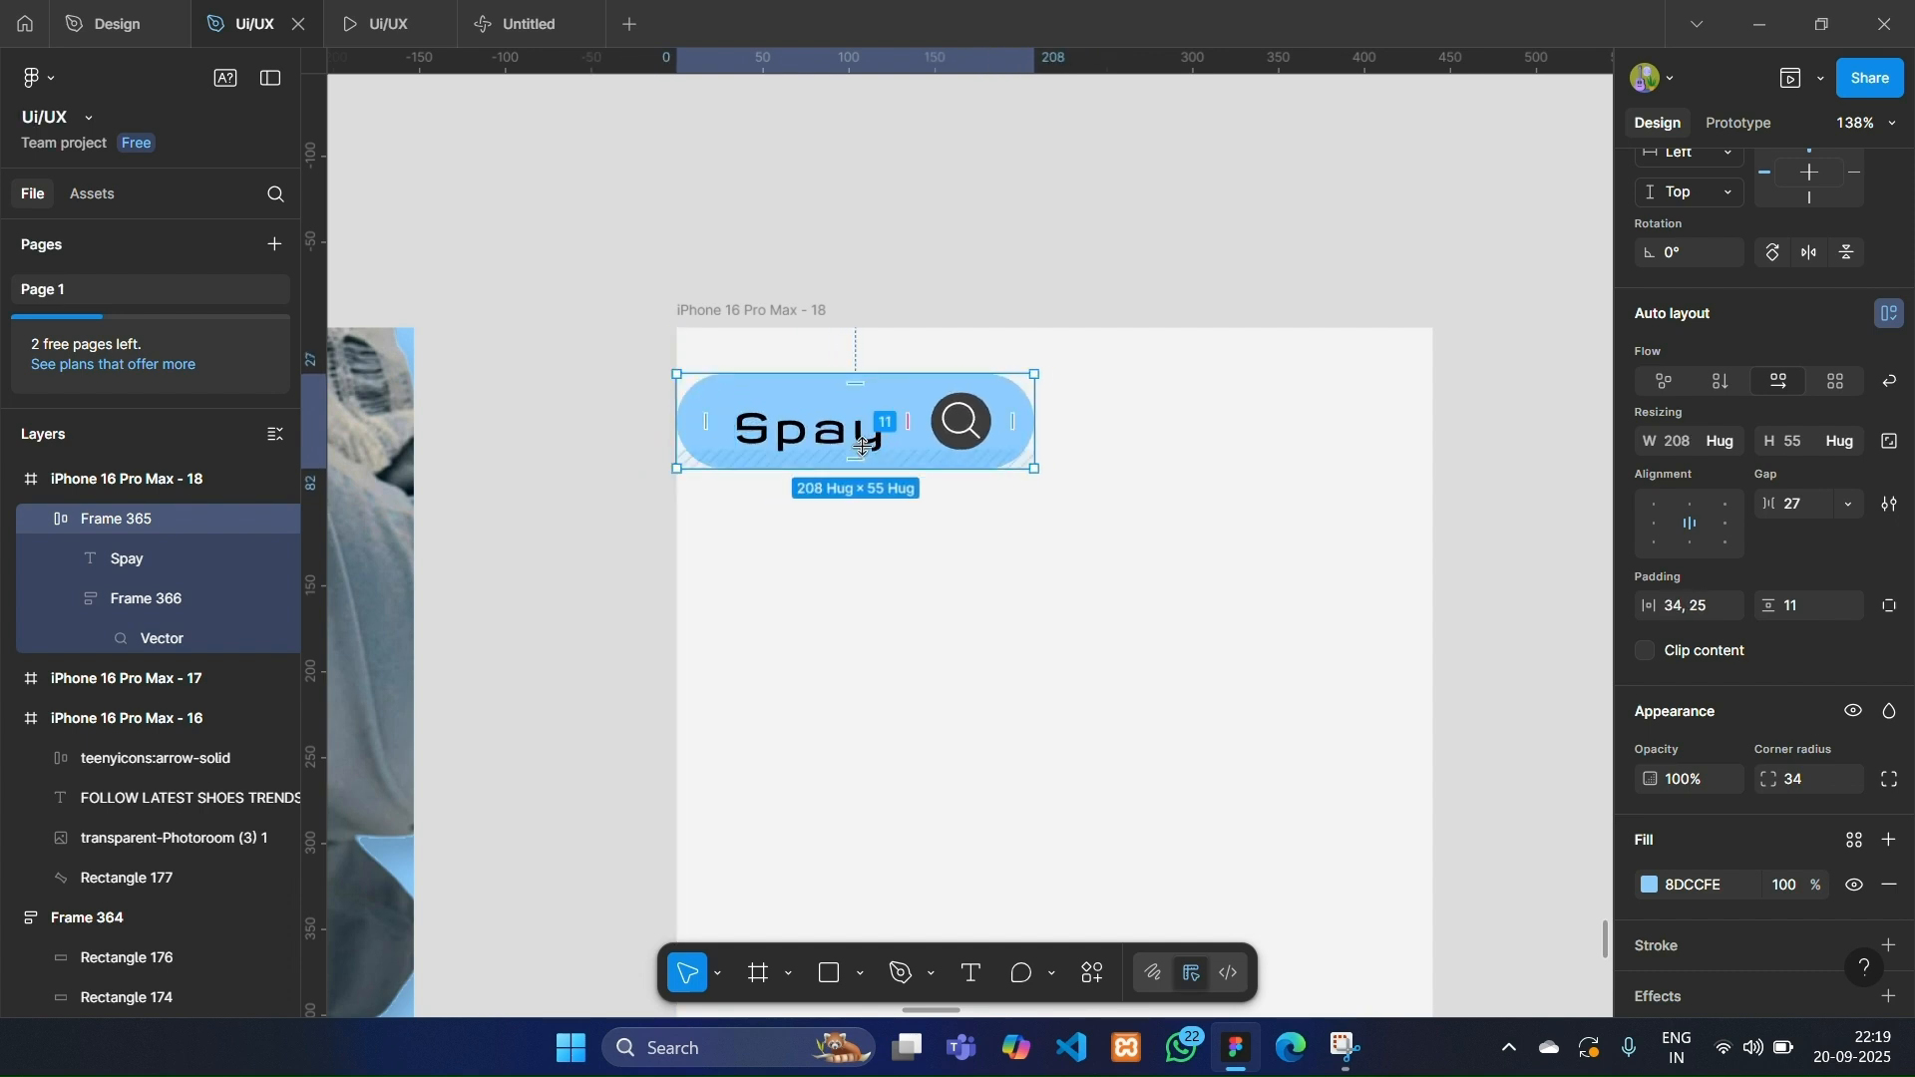
pyautogui.click(974, 486)
pyautogui.moveTo(914, 453)
pyautogui.mouseDown()
pyautogui.moveTo(871, 447)
pyautogui.moveTo(918, 441)
pyautogui.mouseUp()
pyautogui.click(1038, 561)
# Add the text label "Recents" on the home screen below the Spay header.
pyautogui.scroll(-1, 1039, 560)
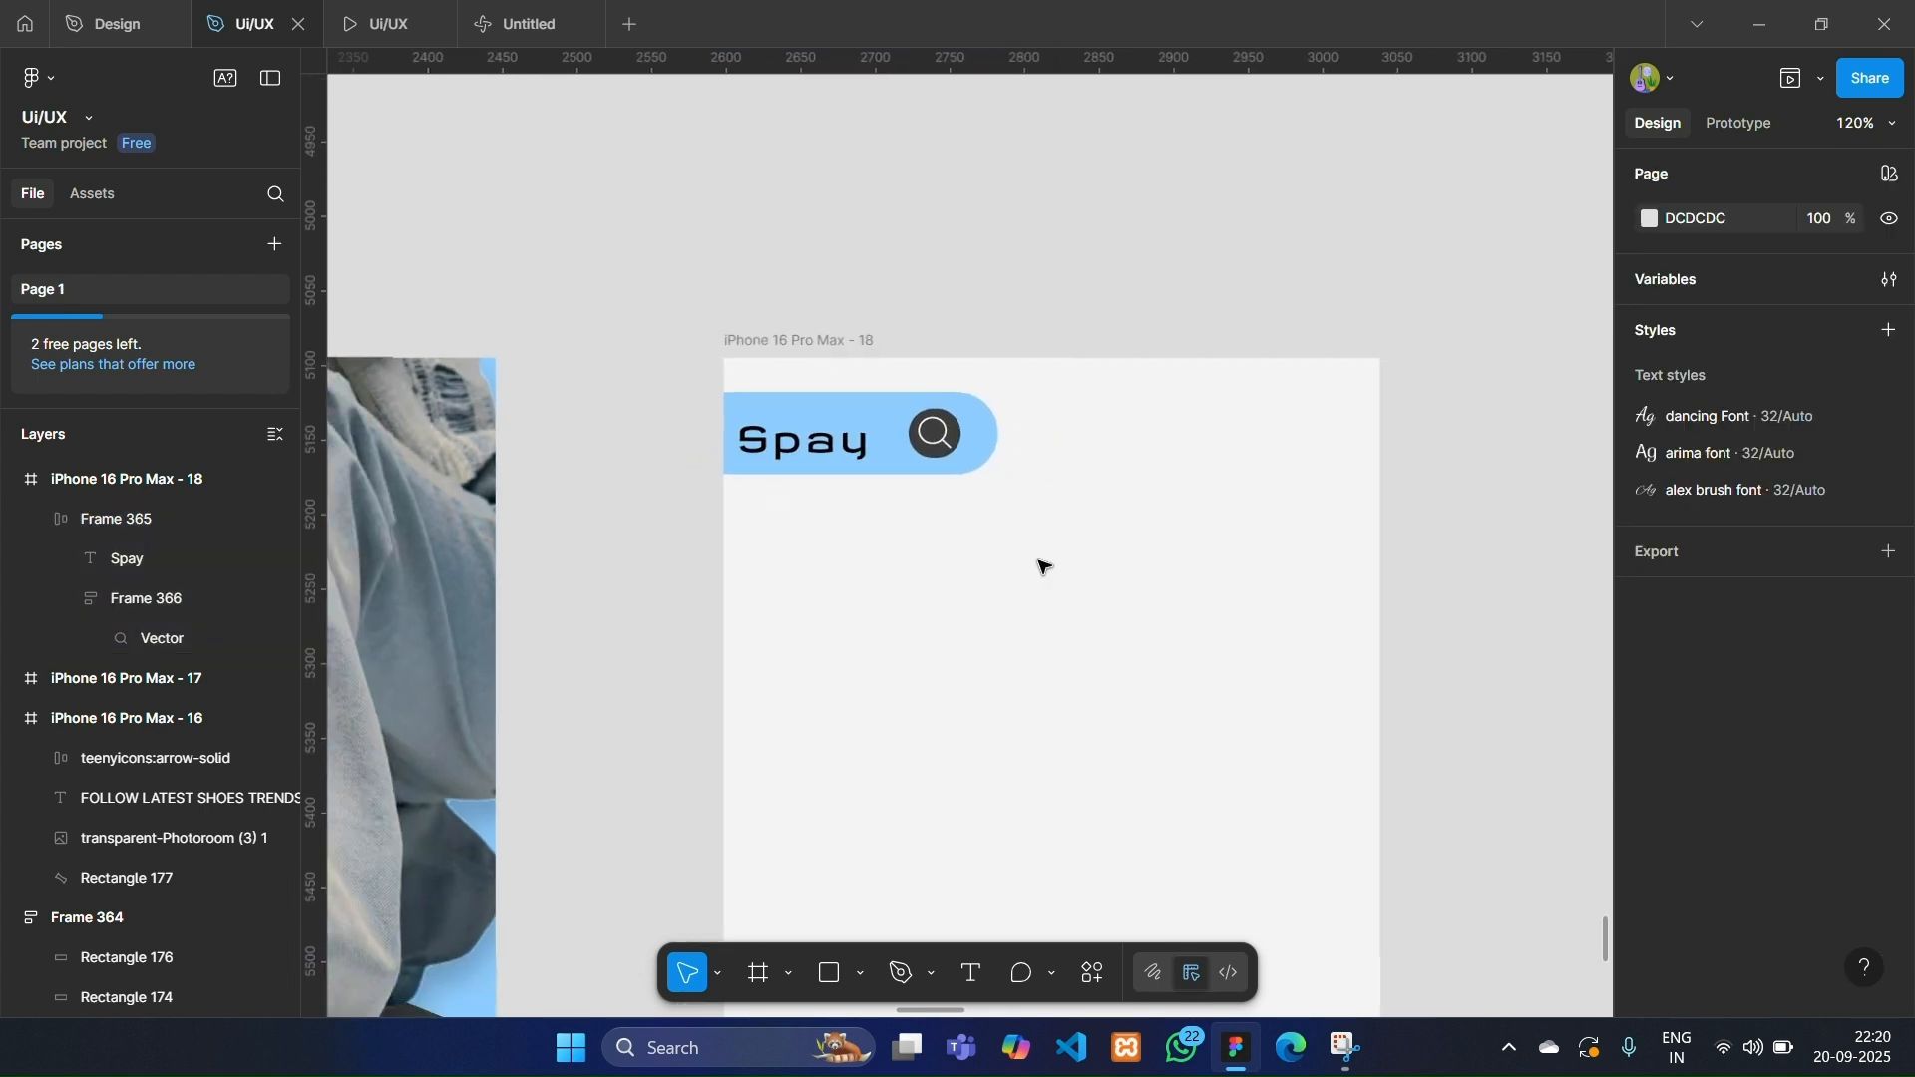
pyautogui.scroll(-1, 1040, 560)
pyautogui.click(970, 978)
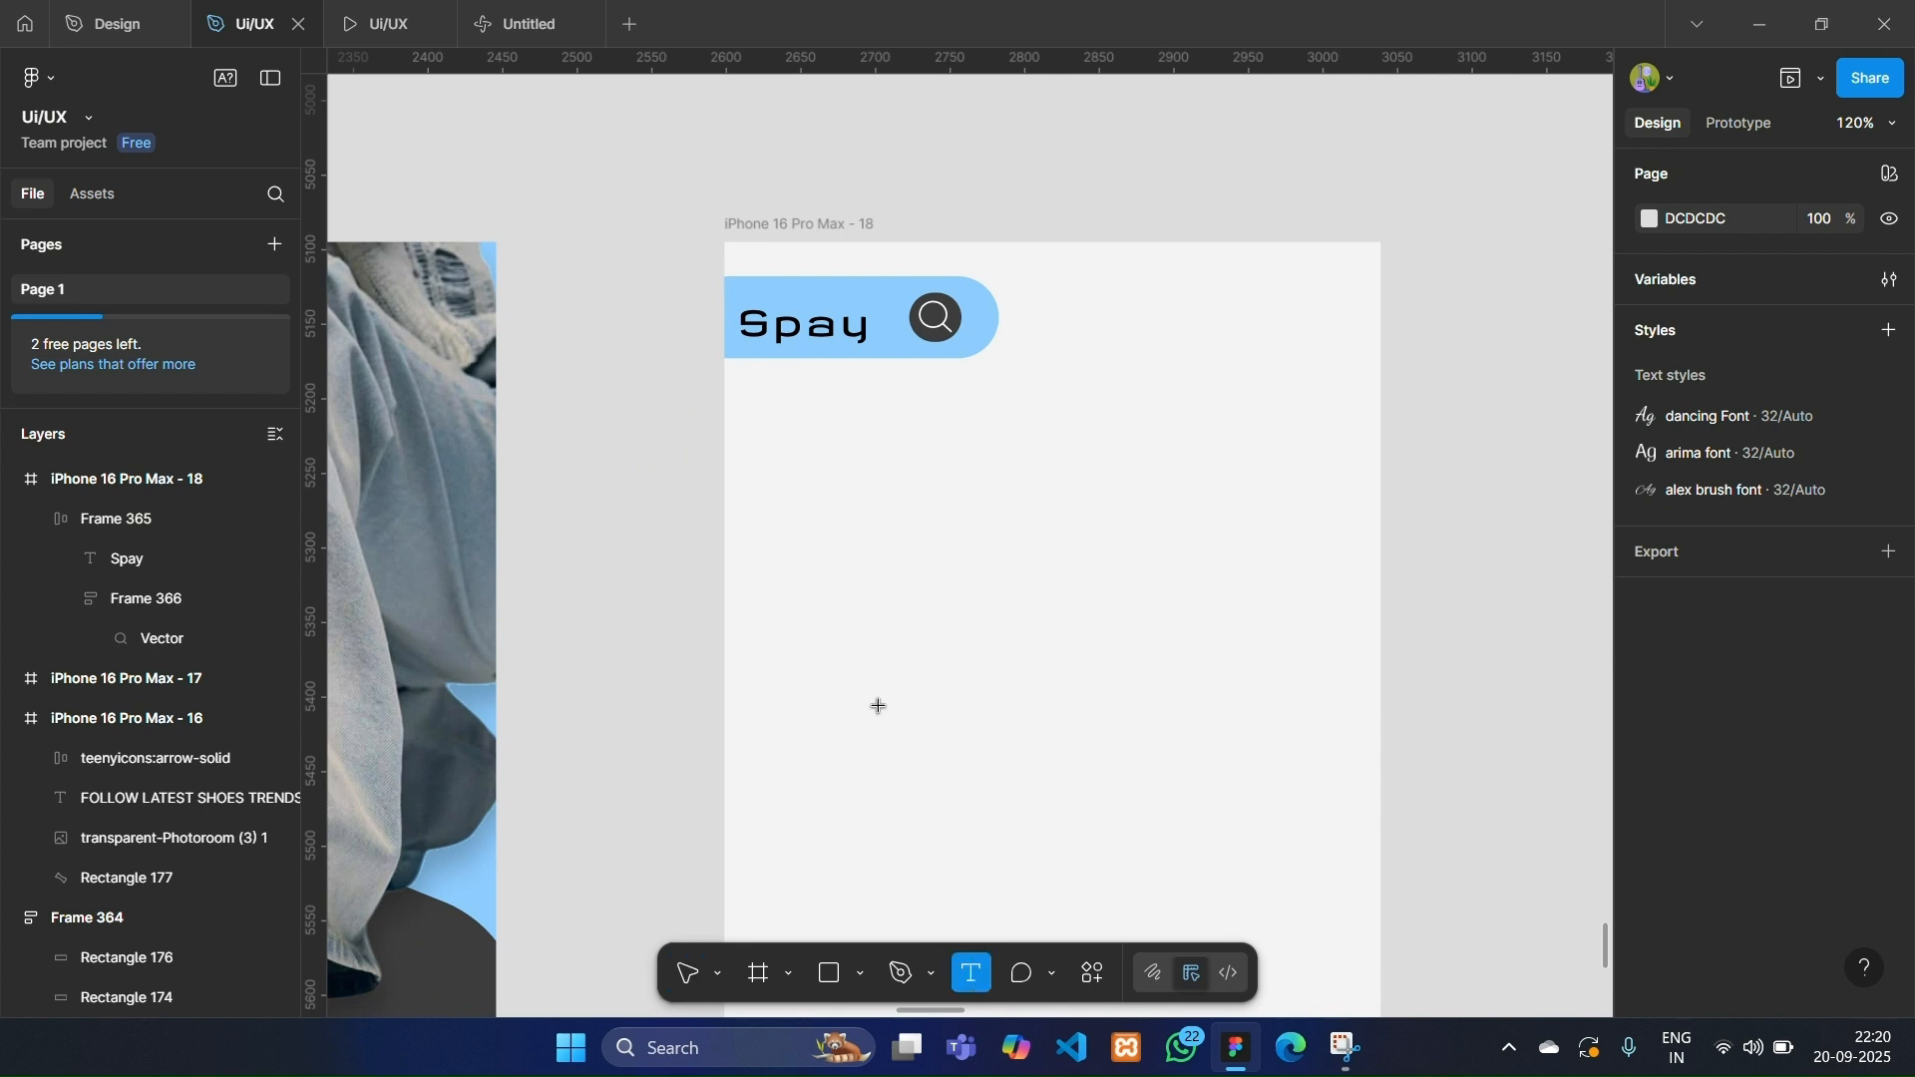
pyautogui.click(914, 466)
pyautogui.write('Re')
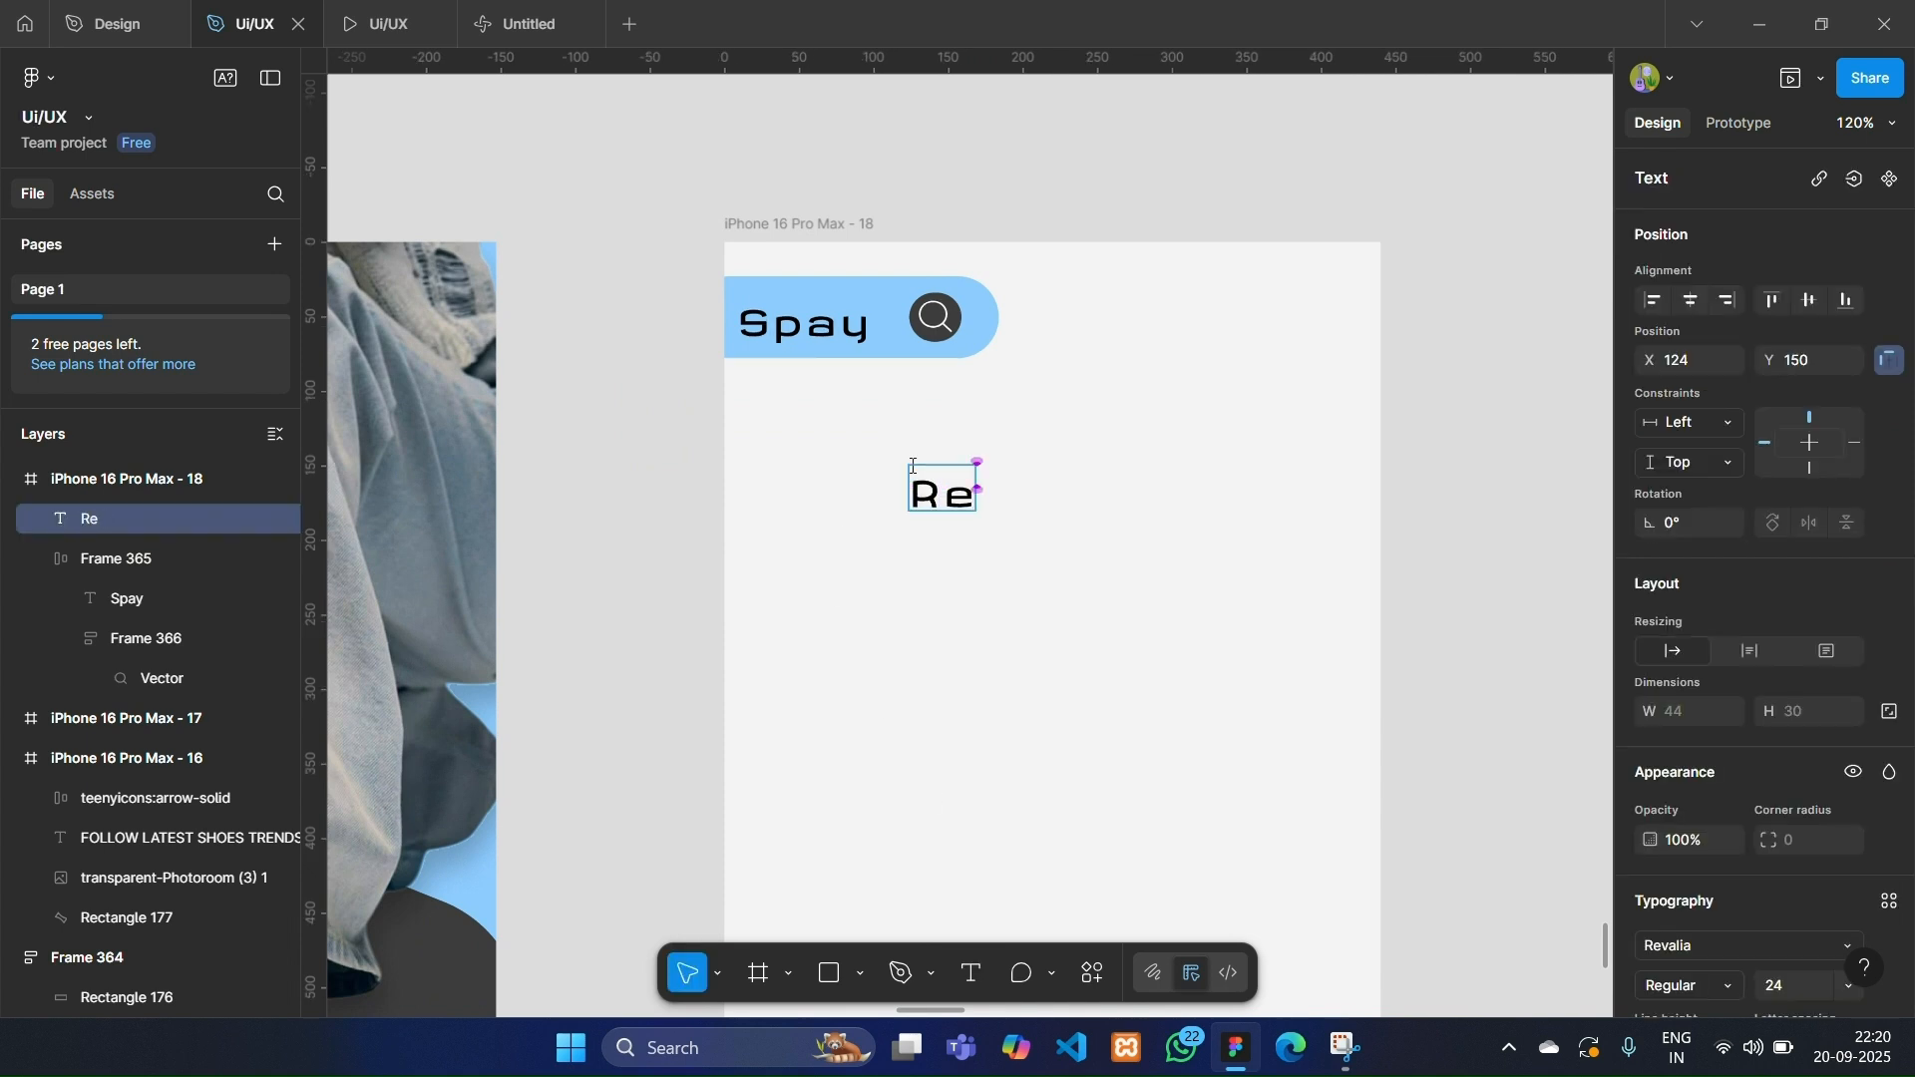
pyautogui.write('cents')
pyautogui.press('Escape')
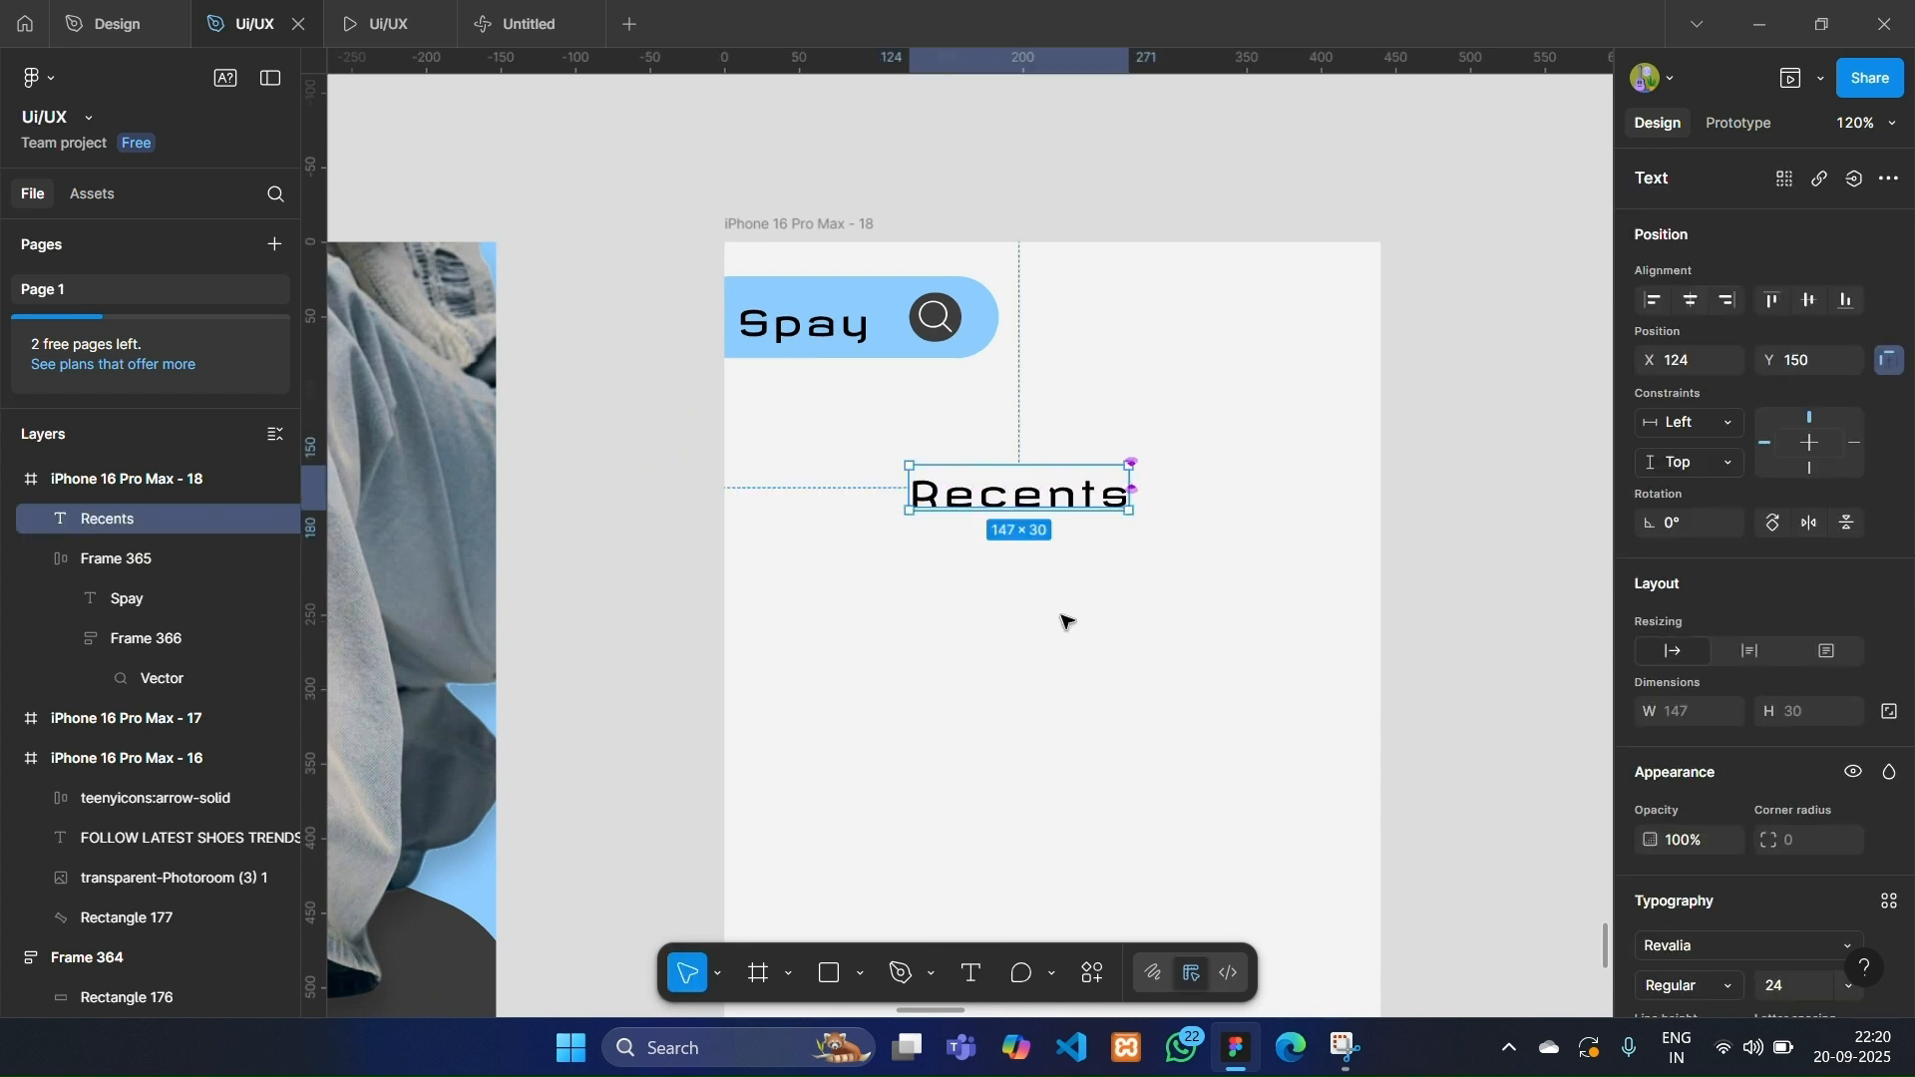
# Reduce the Recents label to font size 14.
pyautogui.scroll(-3, 1805, 718)
pyautogui.click(1838, 740)
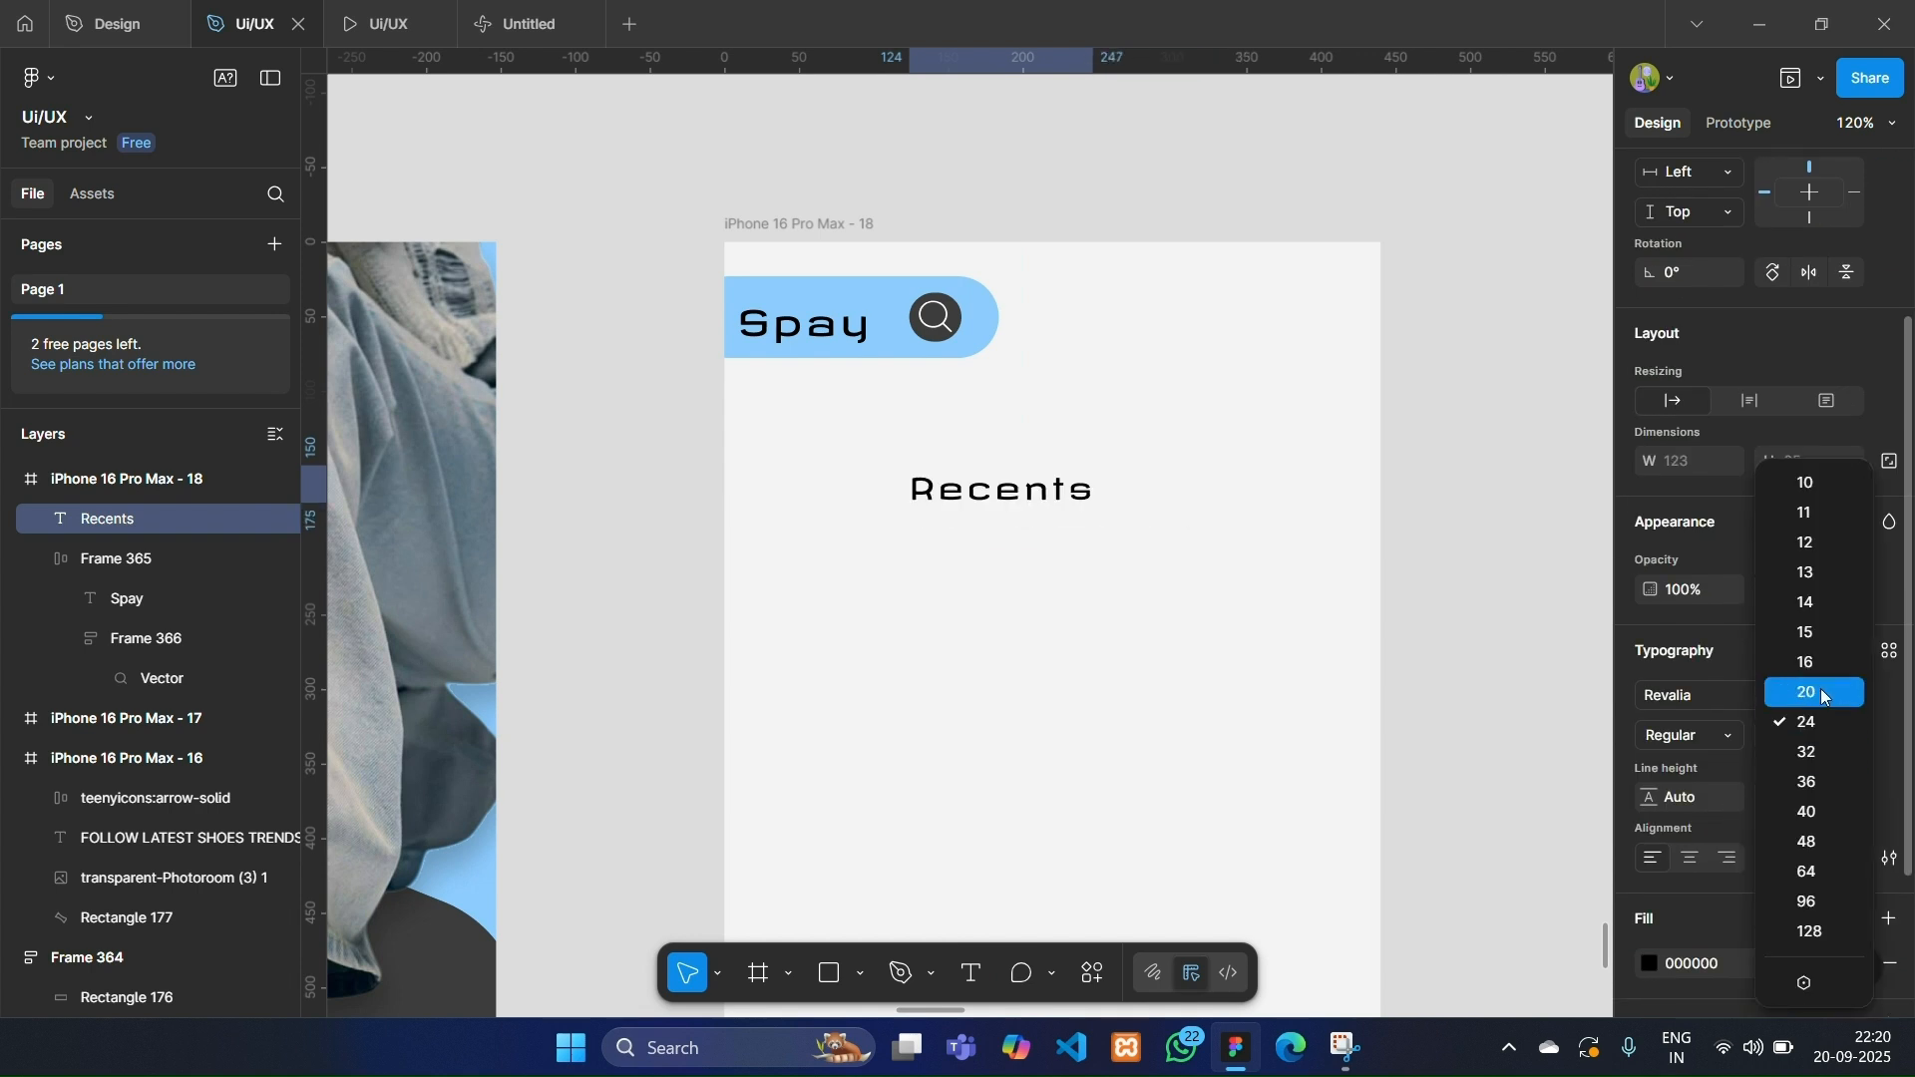
pyautogui.click(1833, 662)
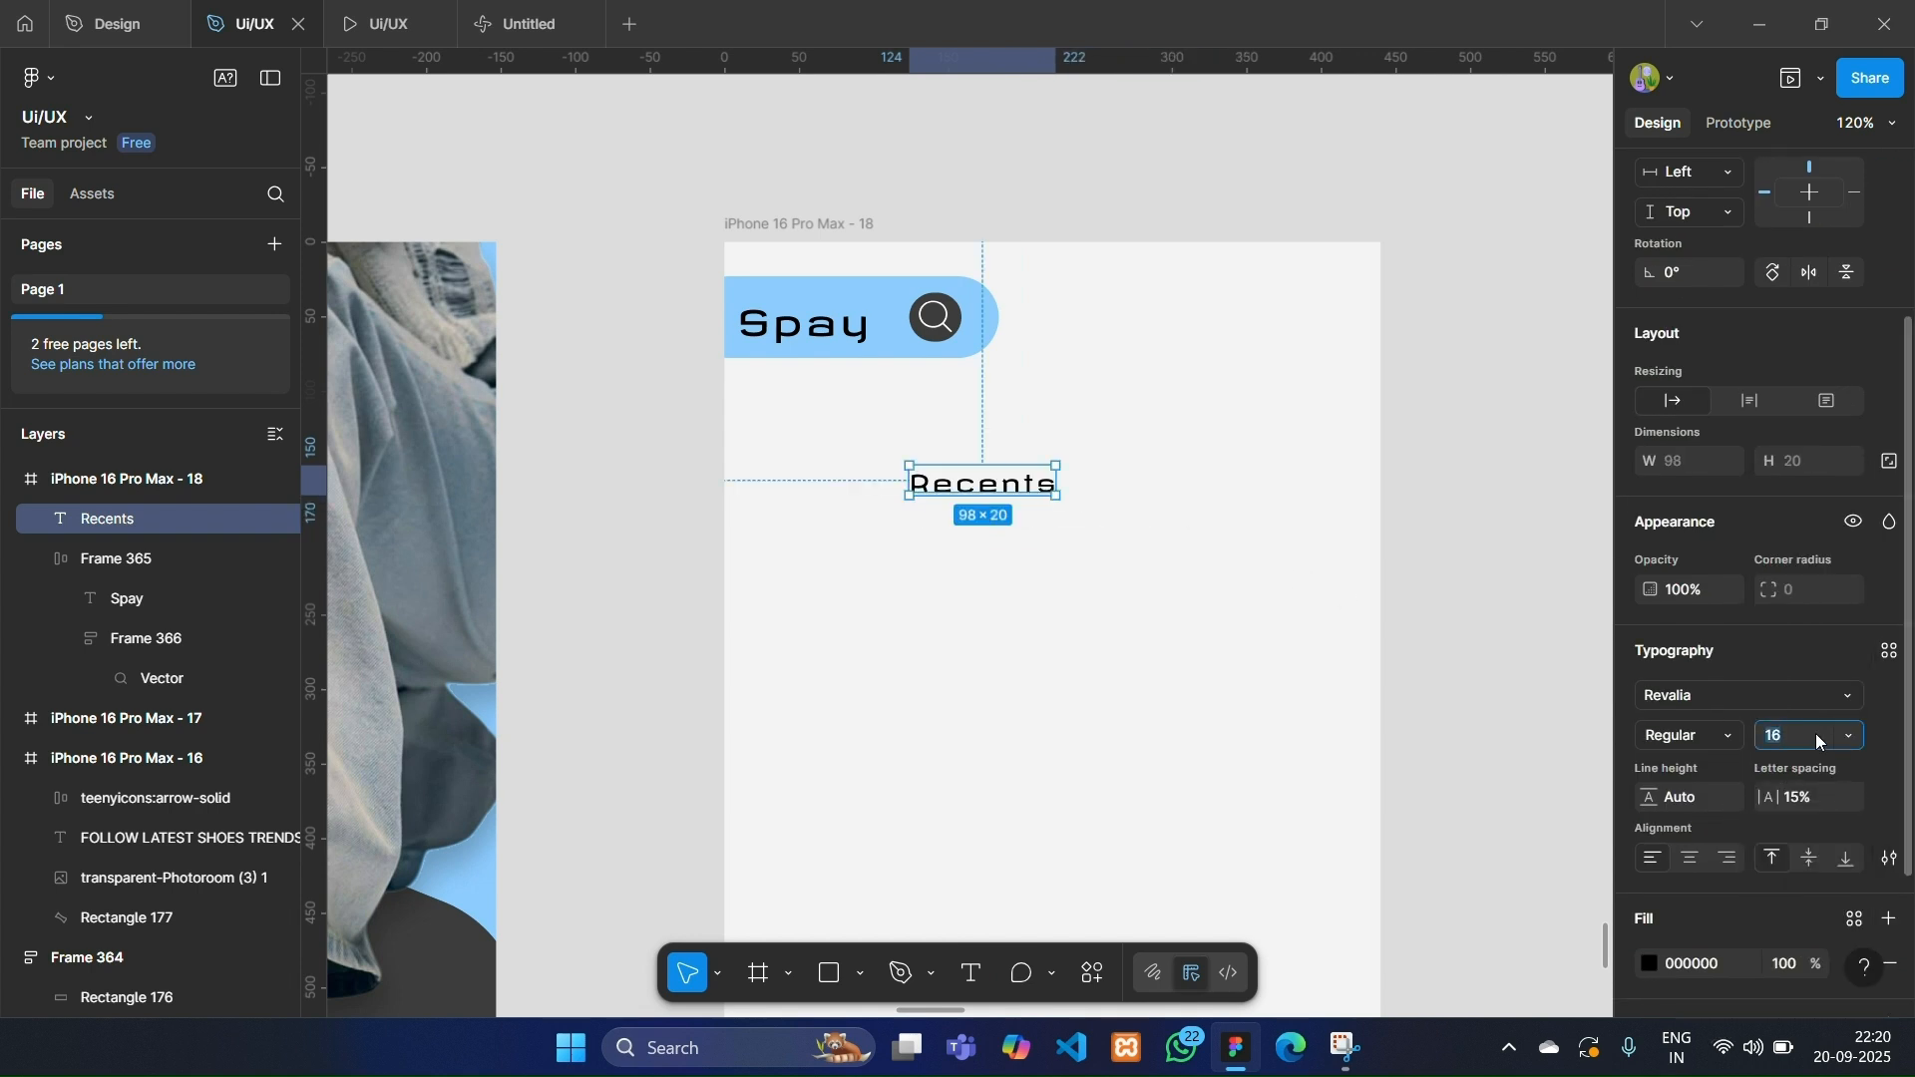
pyautogui.click(1815, 734)
pyautogui.write('14')
pyautogui.press('Return')
# Duplicate the Recents label to its right and change the copy's text to "Popular".
pyautogui.moveTo(966, 483); pyautogui.dragTo(1056, 479)
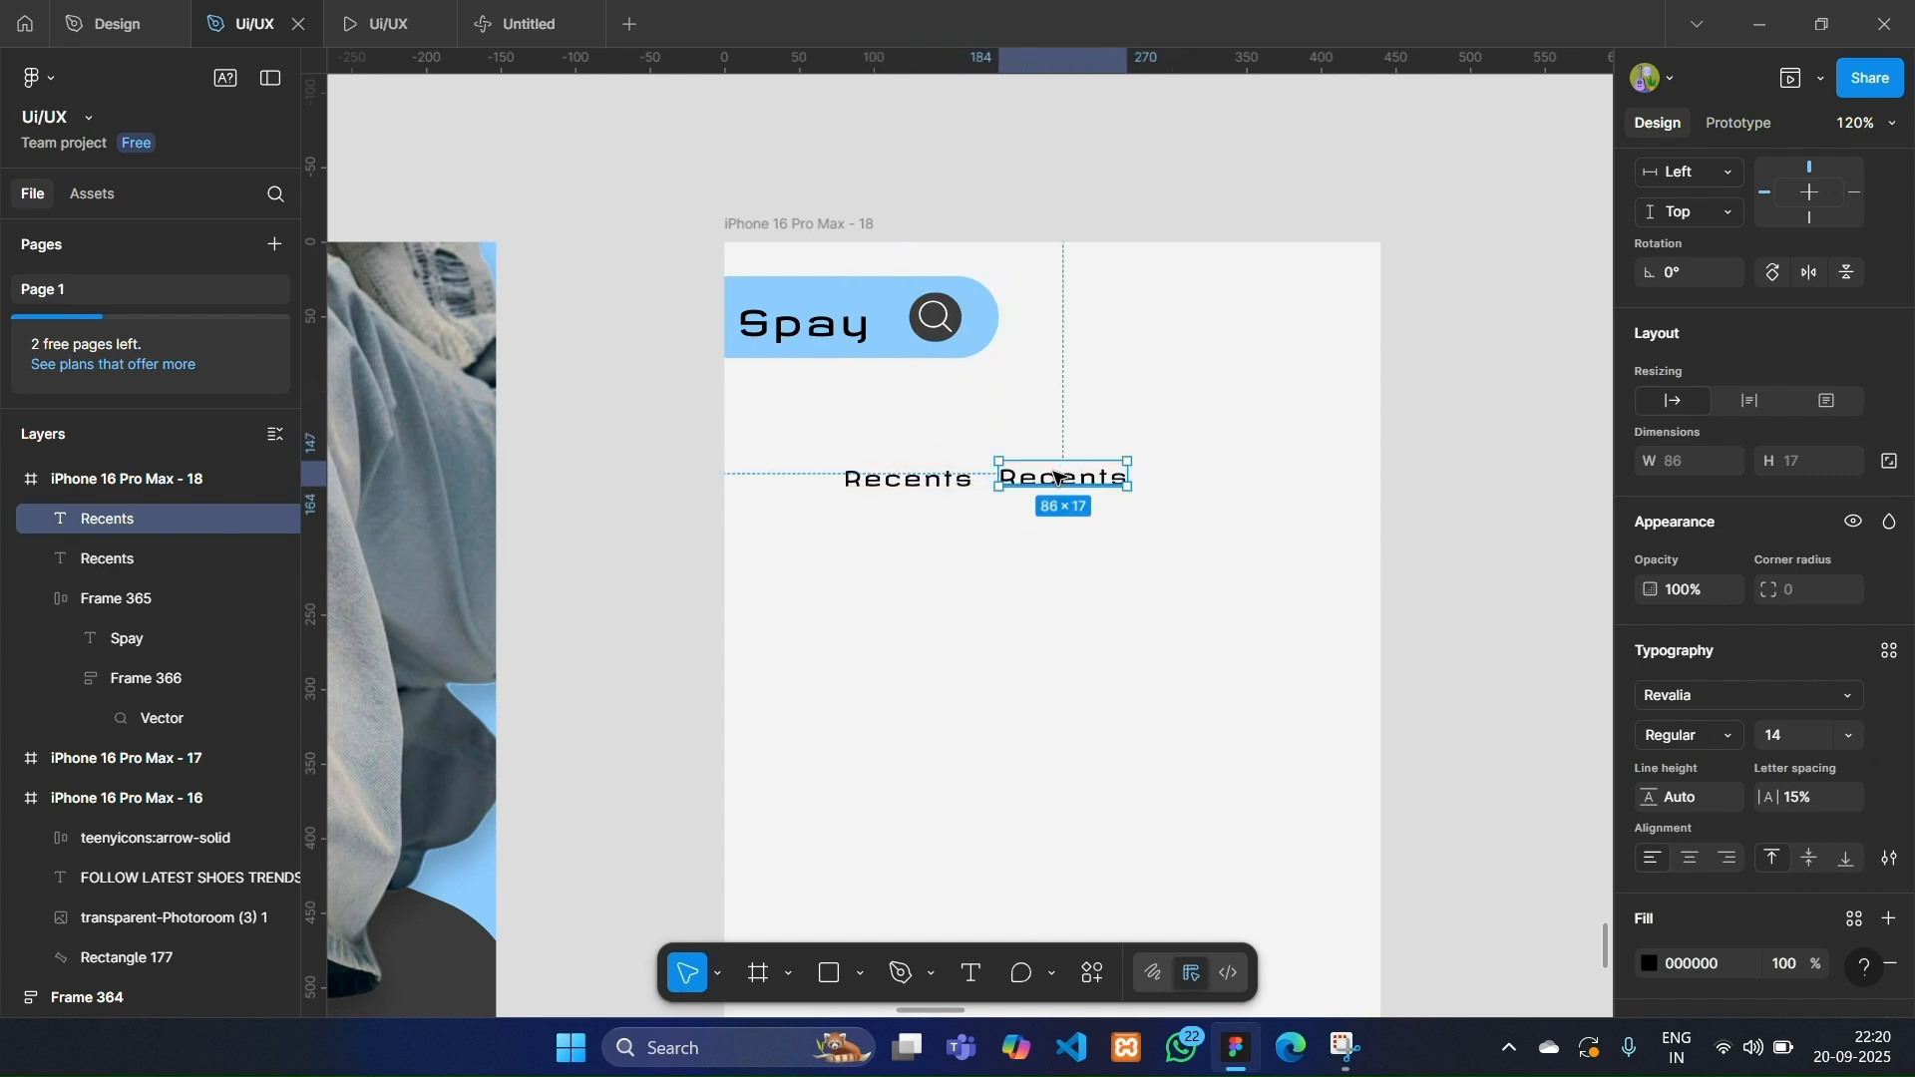
pyautogui.doubleClick(1055, 474)
pyautogui.write('Popul')
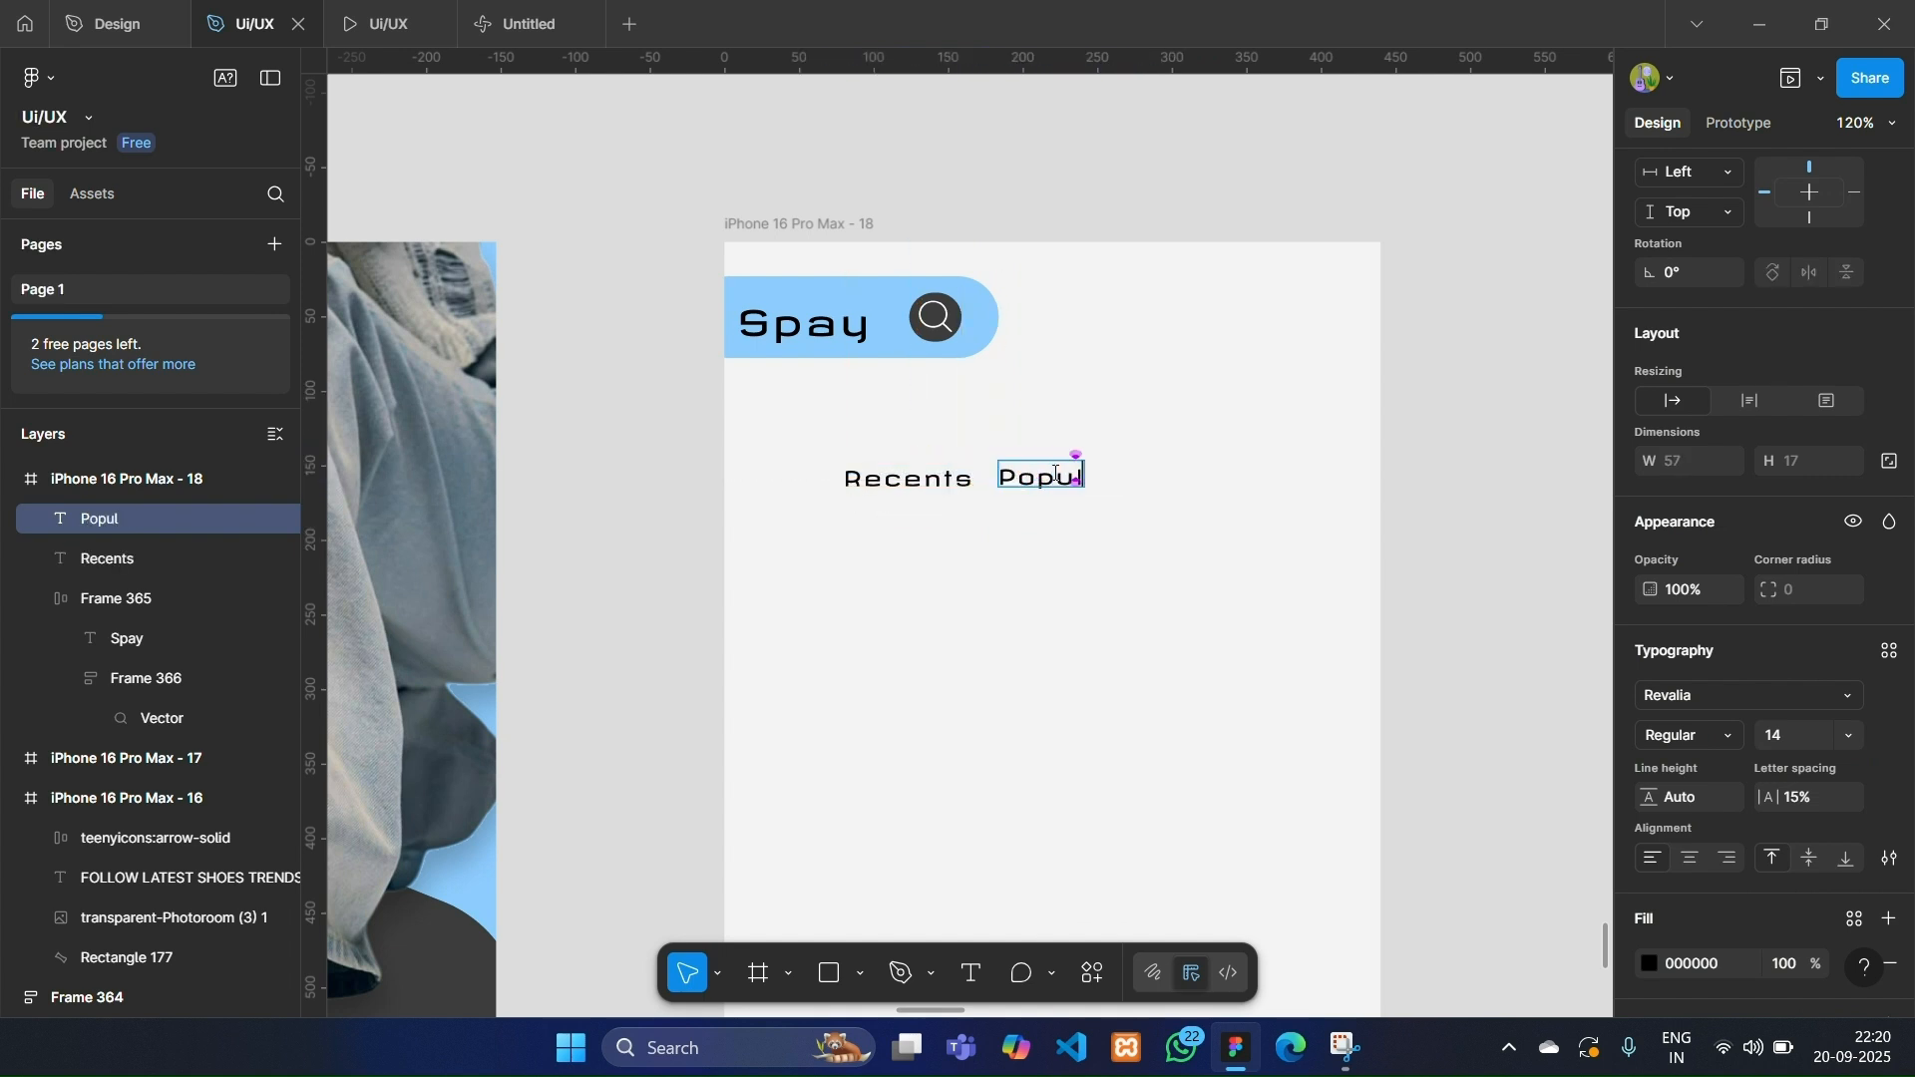
pyautogui.write('ar')
pyautogui.press('Escape')
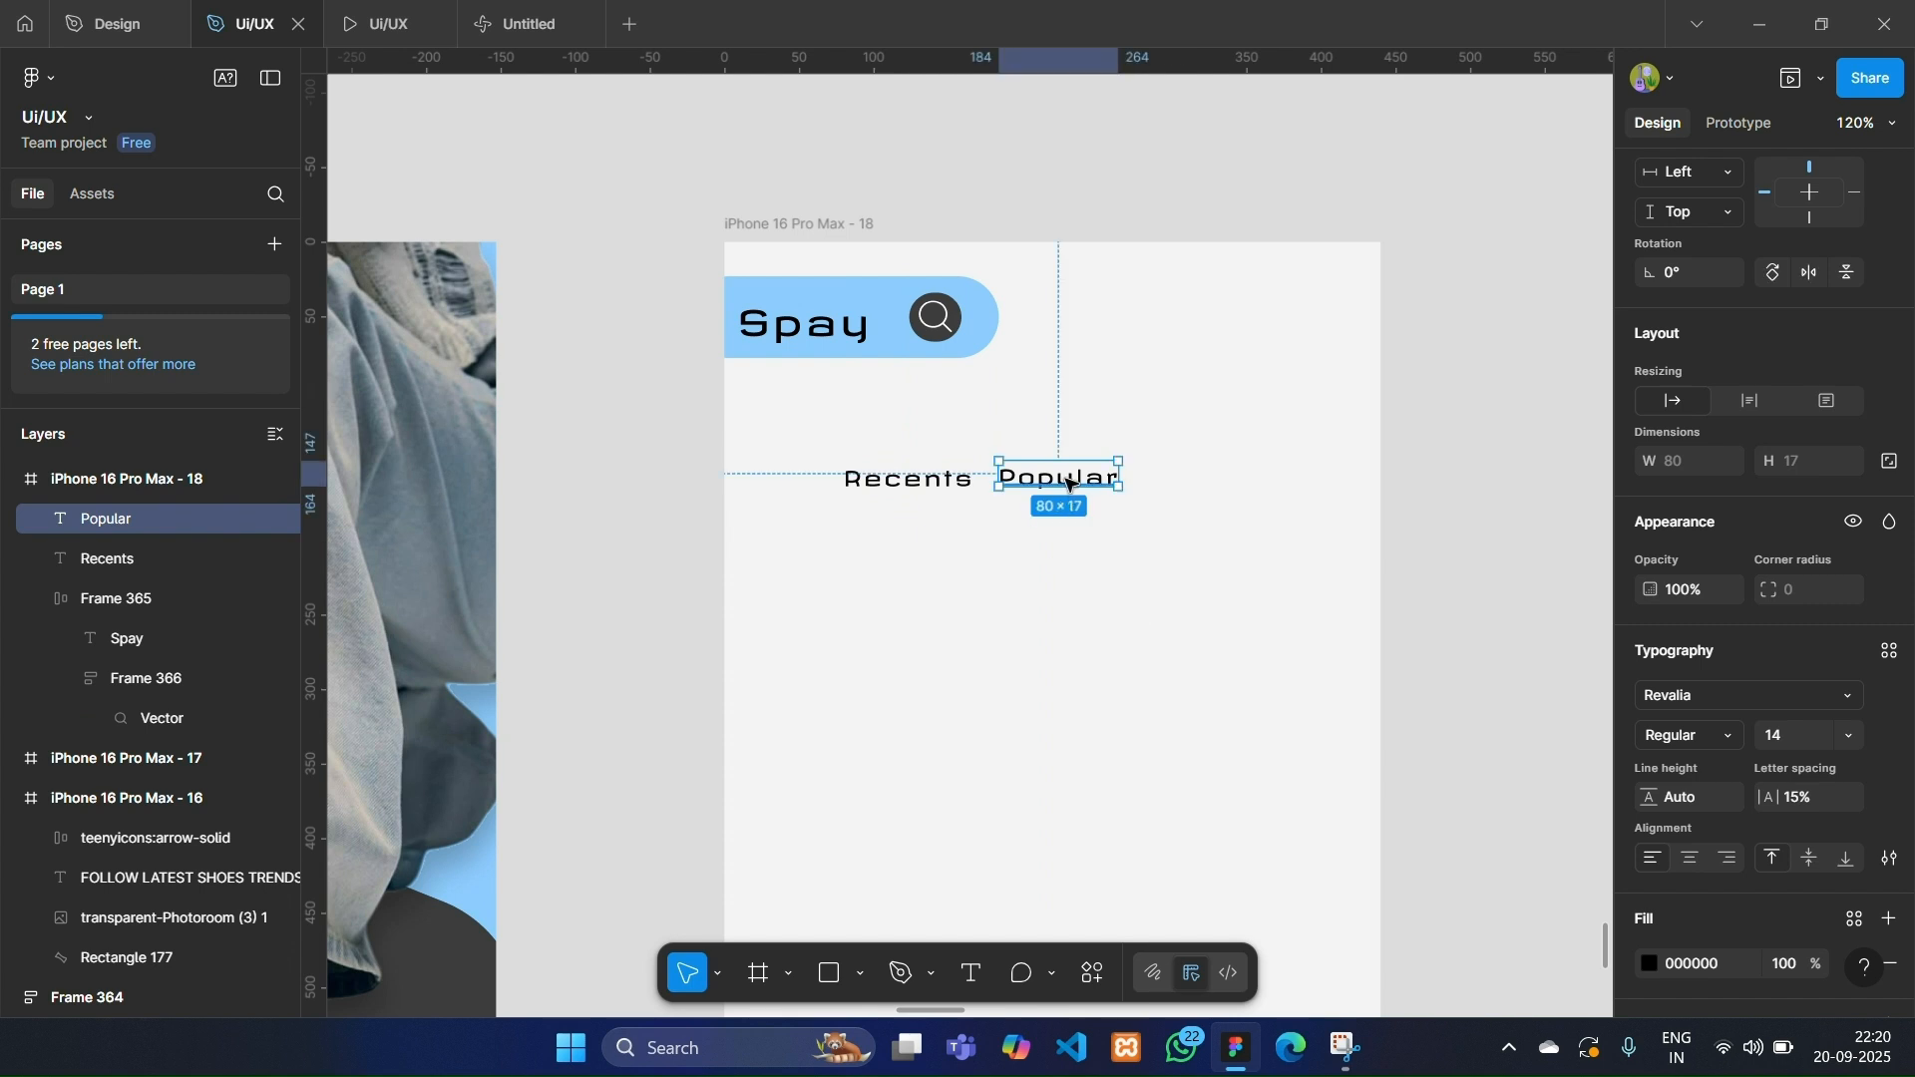
# Duplicate the Popular label to its right and change the copy's text to "Most selling".
pyautogui.moveTo(1067, 483); pyautogui.dragTo(1211, 482)
pyautogui.doubleClick(1210, 479)
pyautogui.write('m')
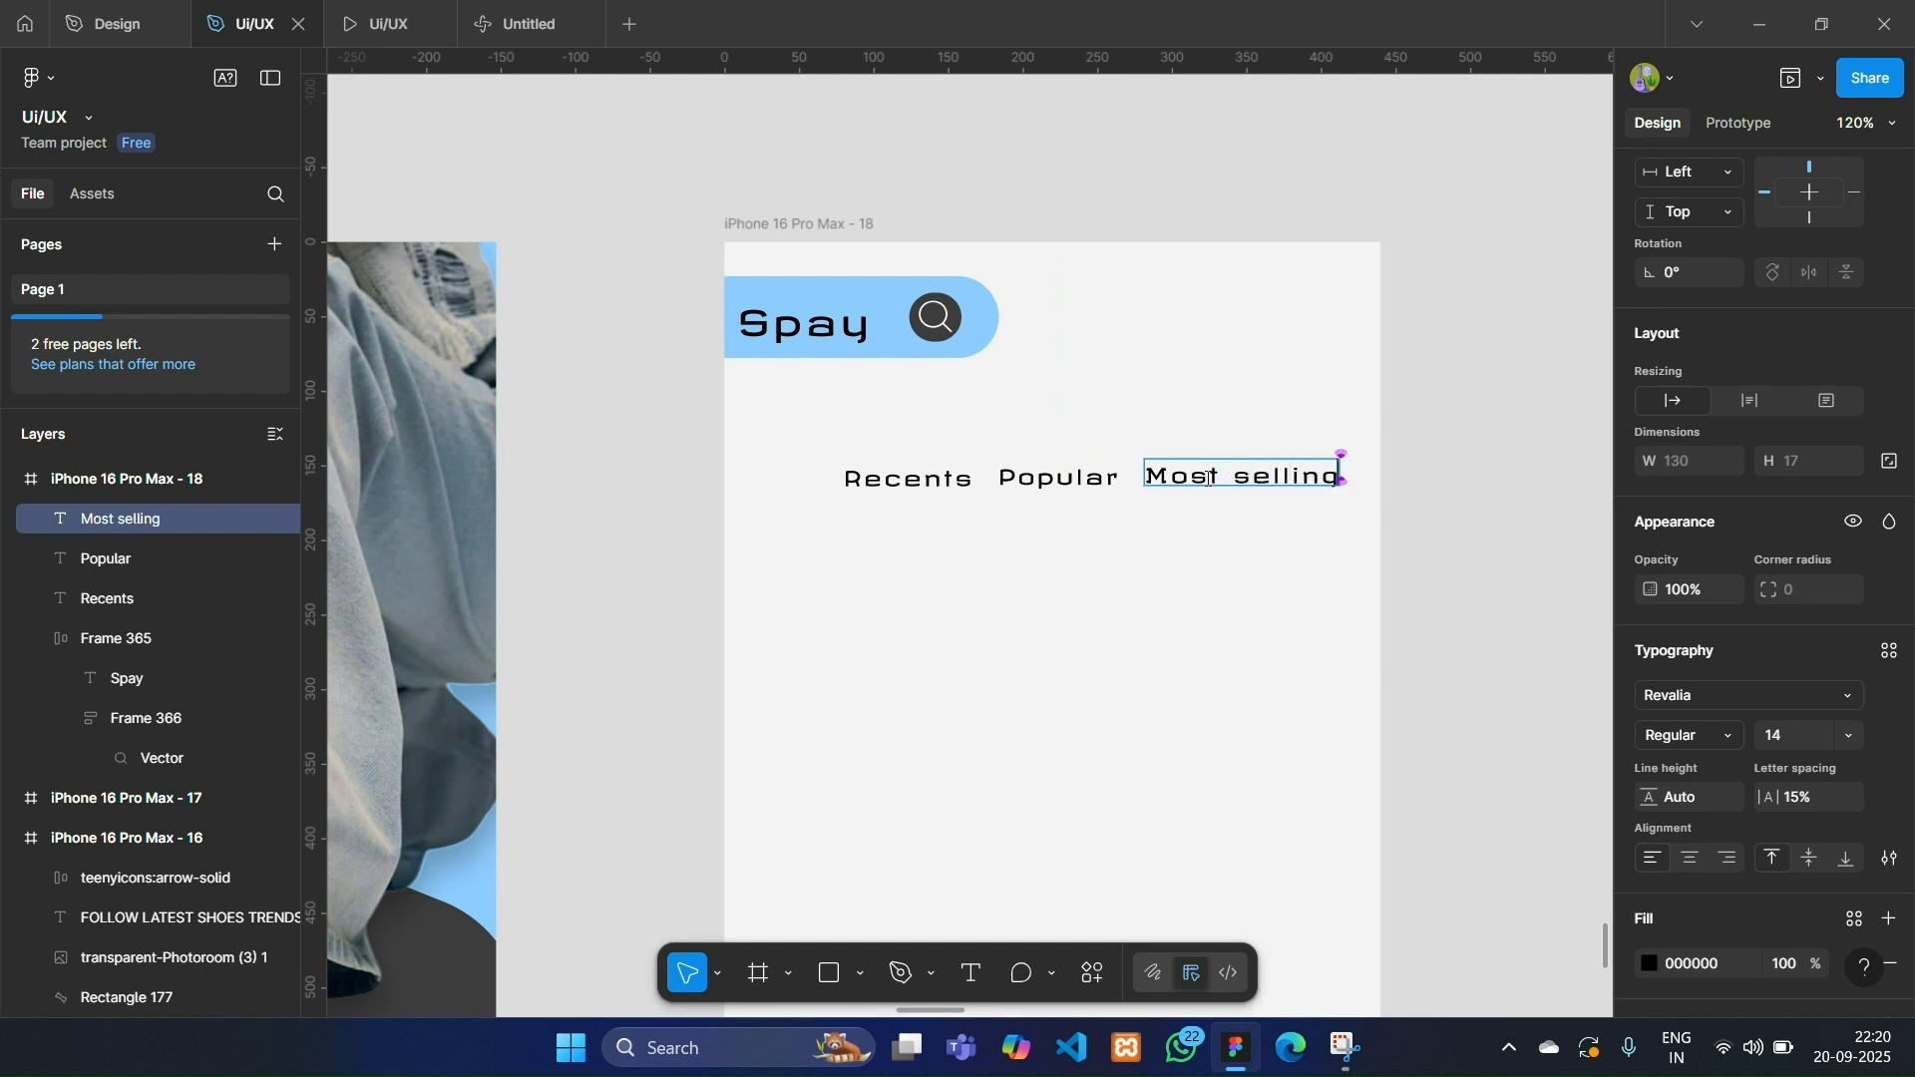
pyautogui.press('Escape')
# Duplicate the Most selling label beyond the screen's right edge and change the copy's text to "Trending".
pyautogui.moveTo(1295, 481); pyautogui.dragTo(1522, 479)
pyautogui.doubleClick(1521, 478)
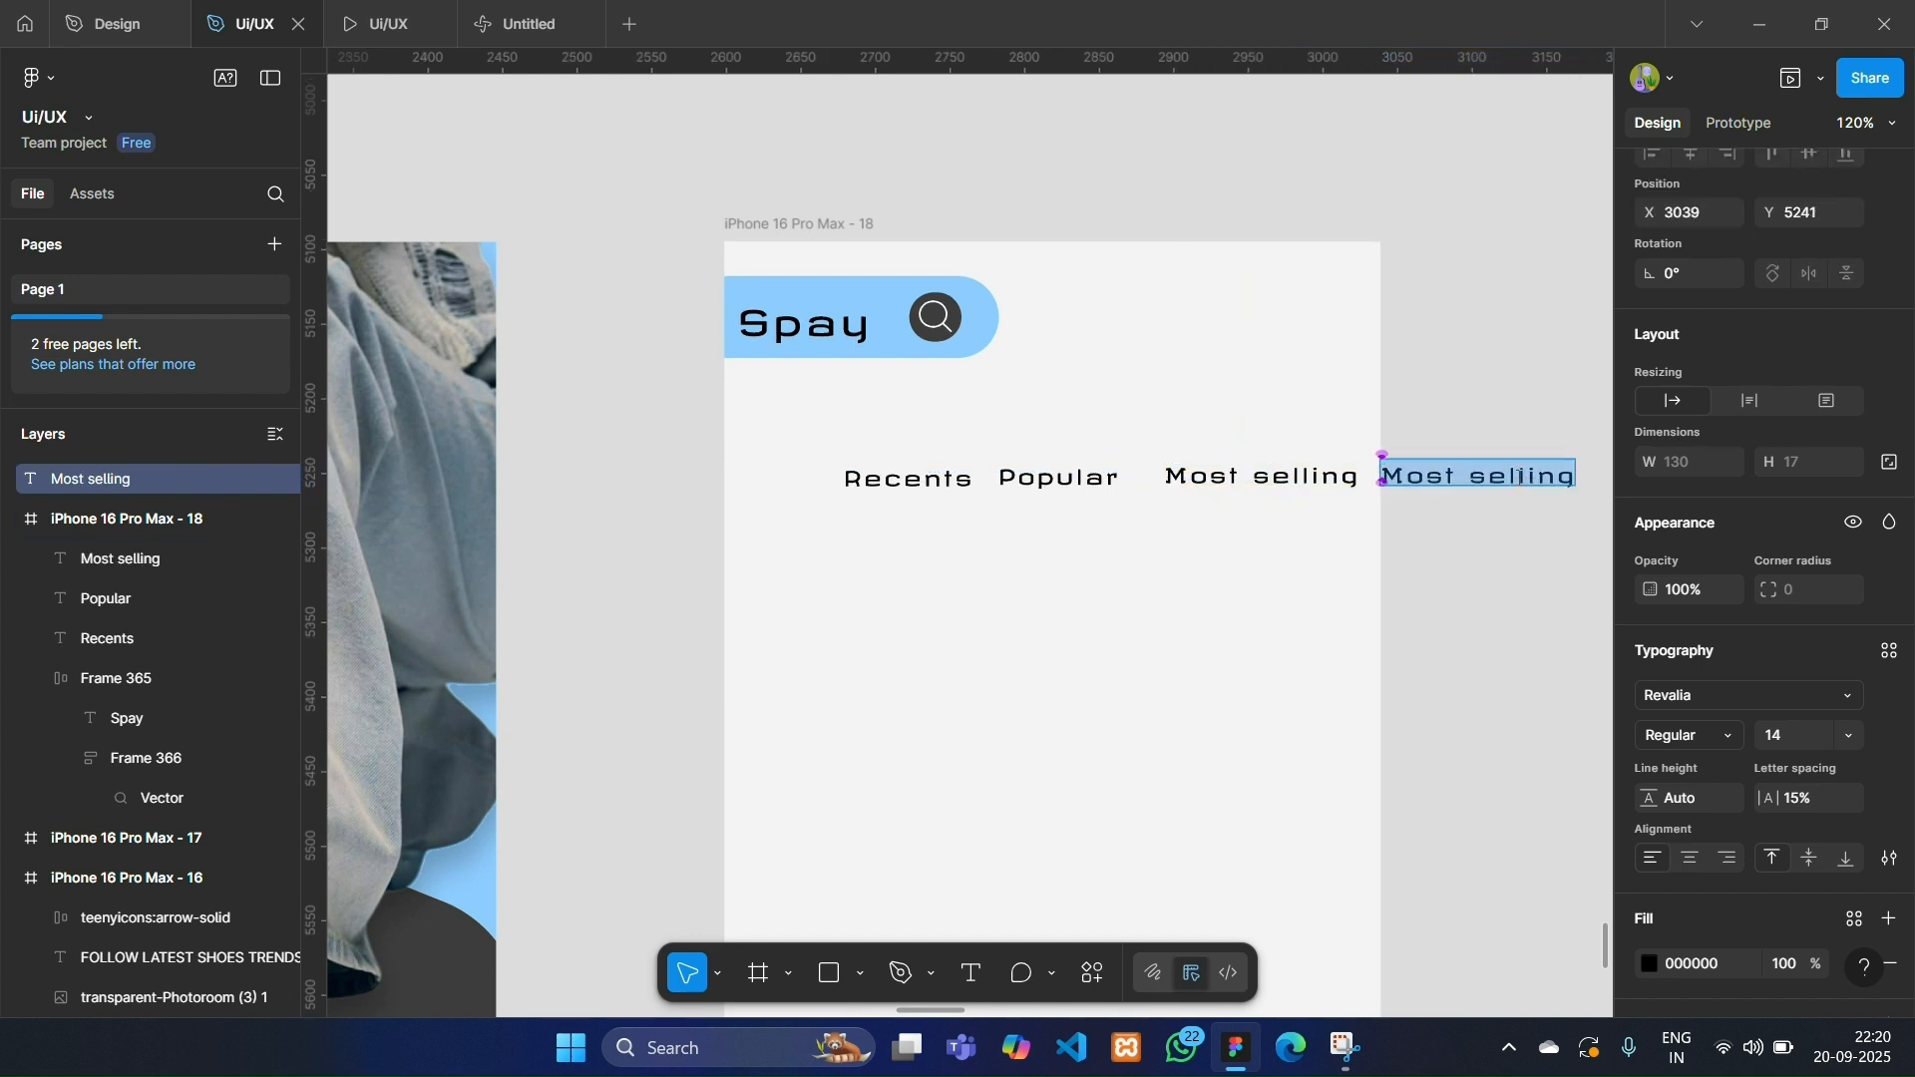
pyautogui.write('Trending')
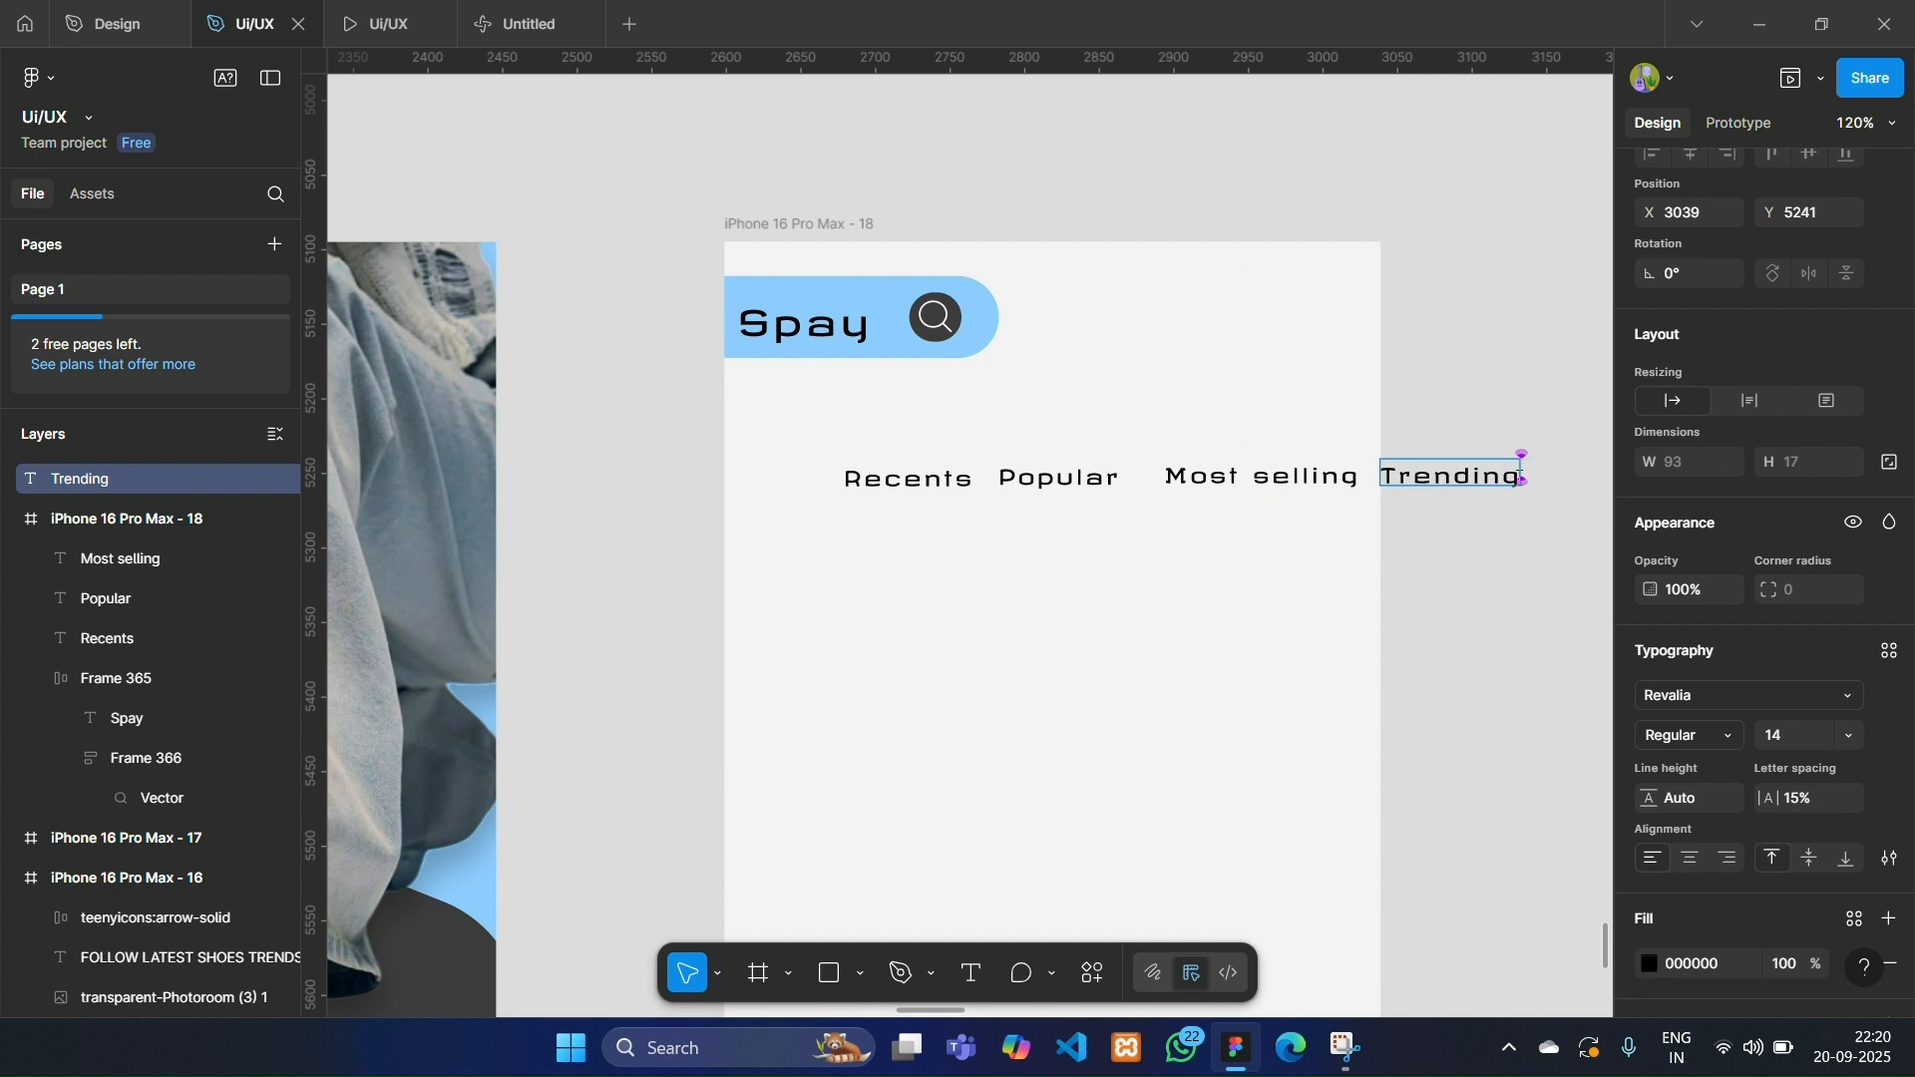
pyautogui.press('Escape')
# Move the four category labels onto the home screen, wrap them in one auto layout row and place it at X 49, Y 144.
pyautogui.click(942, 477)
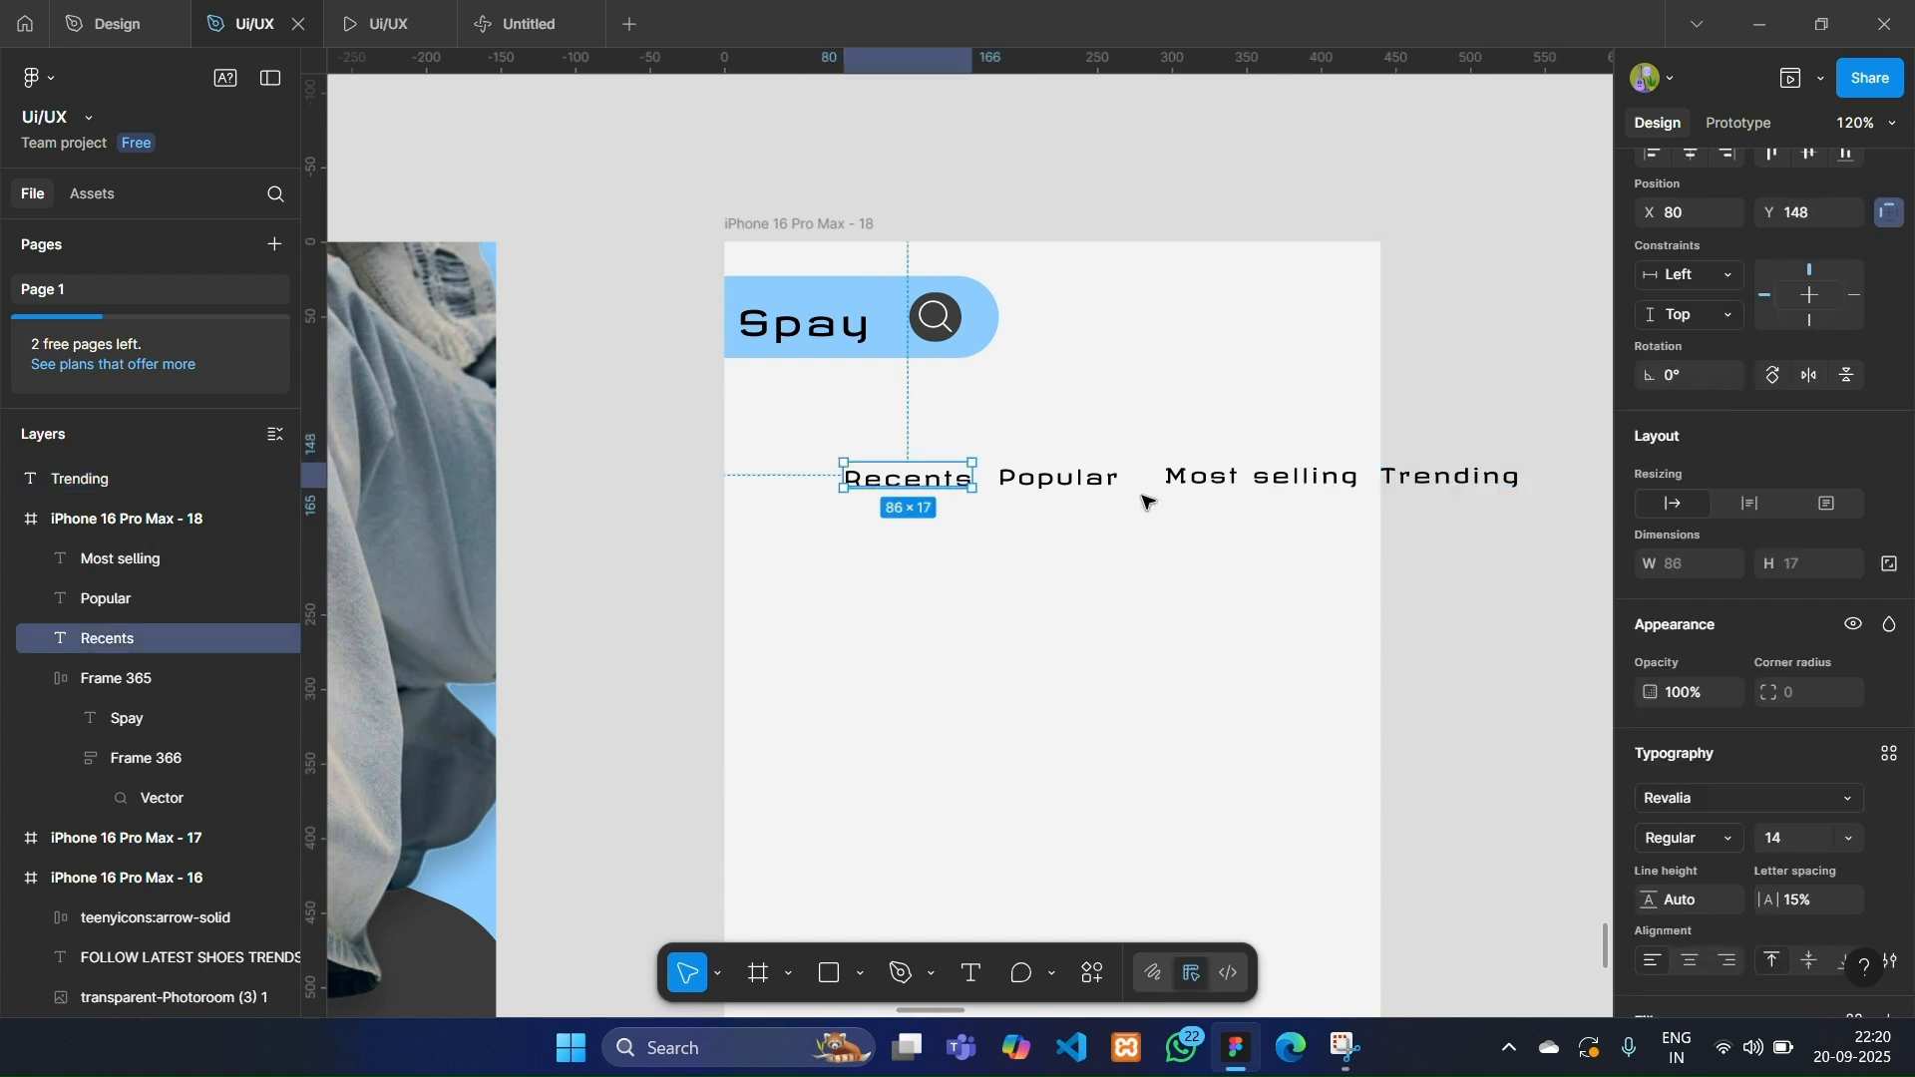
pyautogui.keyDown('shift'); pyautogui.click(1058, 479); pyautogui.keyUp('shift')
pyautogui.keyDown('shift'); pyautogui.click(1261, 476); pyautogui.keyUp('shift')
pyautogui.keyDown('shift'); pyautogui.click(1425, 479); pyautogui.keyUp('shift')
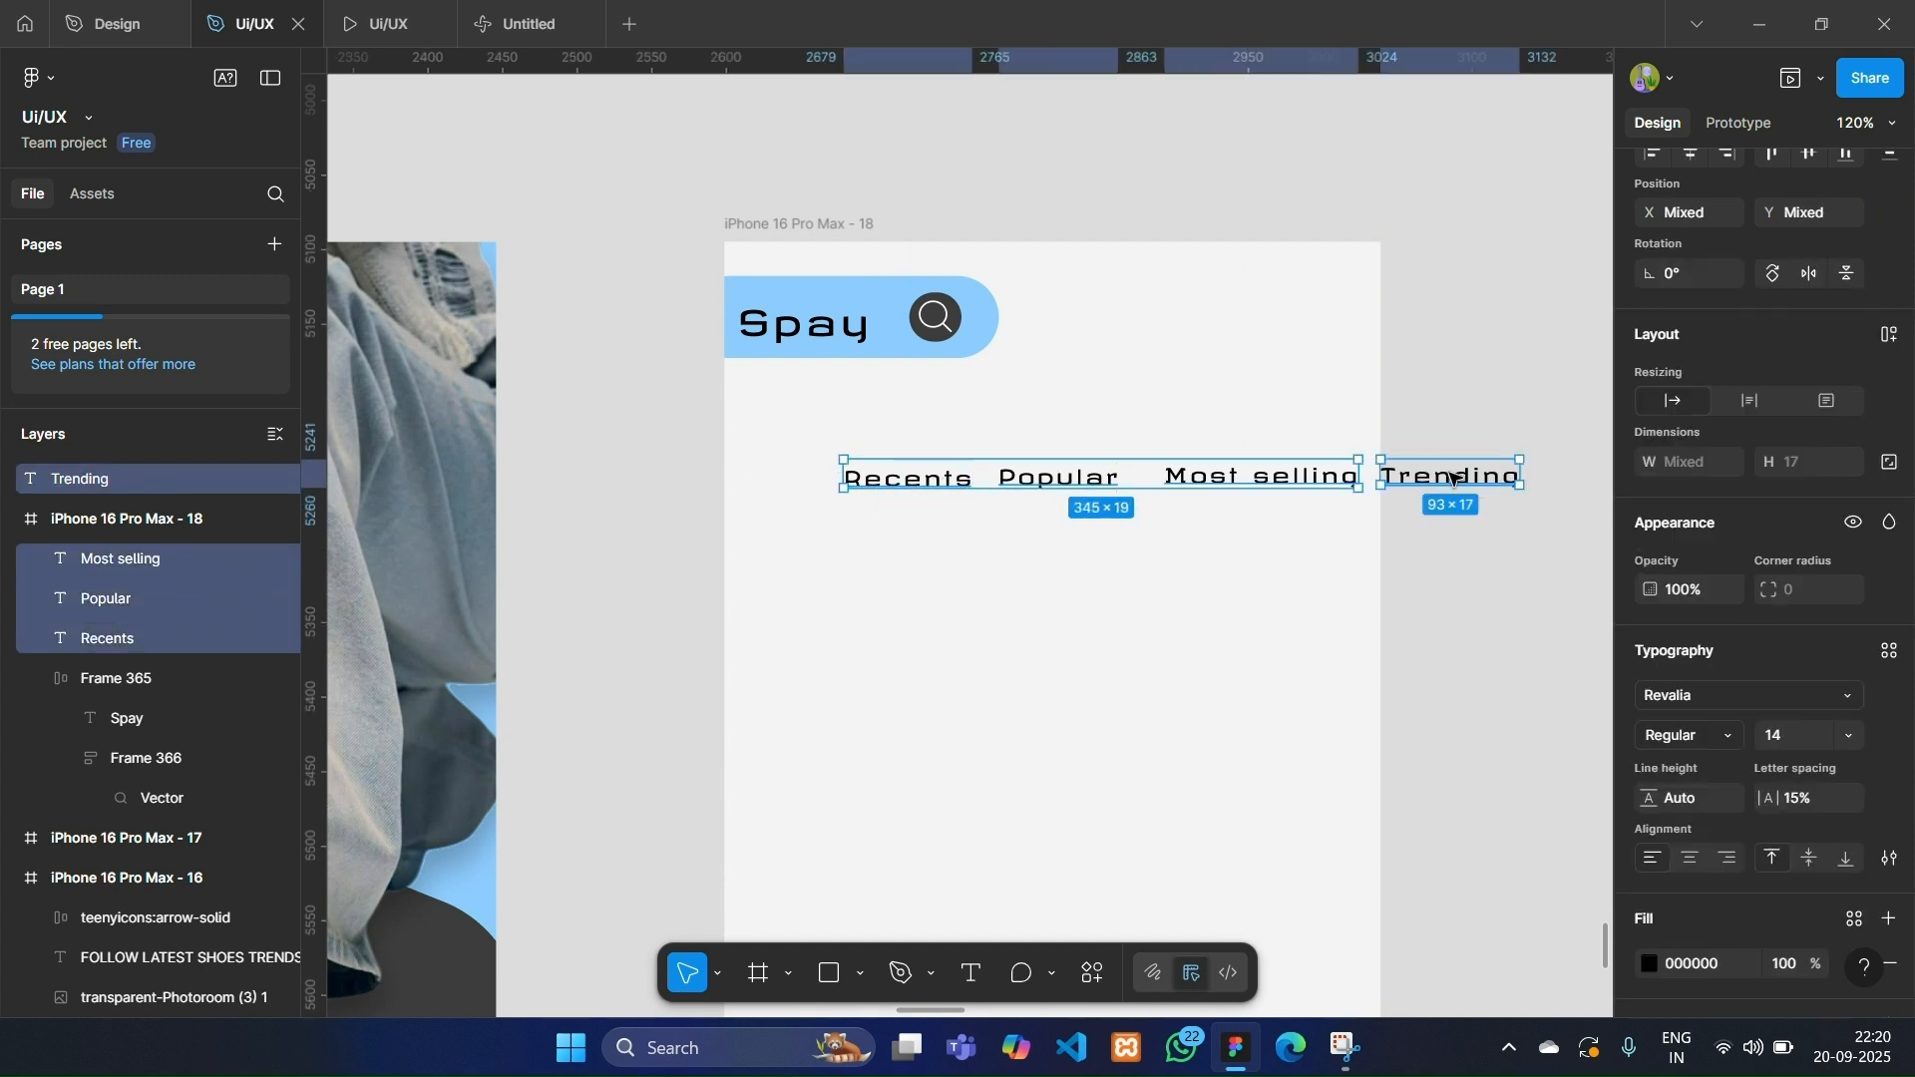
pyautogui.rightClick(1455, 480)
pyautogui.press('Escape')
pyautogui.moveTo(1424, 491); pyautogui.dragTo(1253, 522)
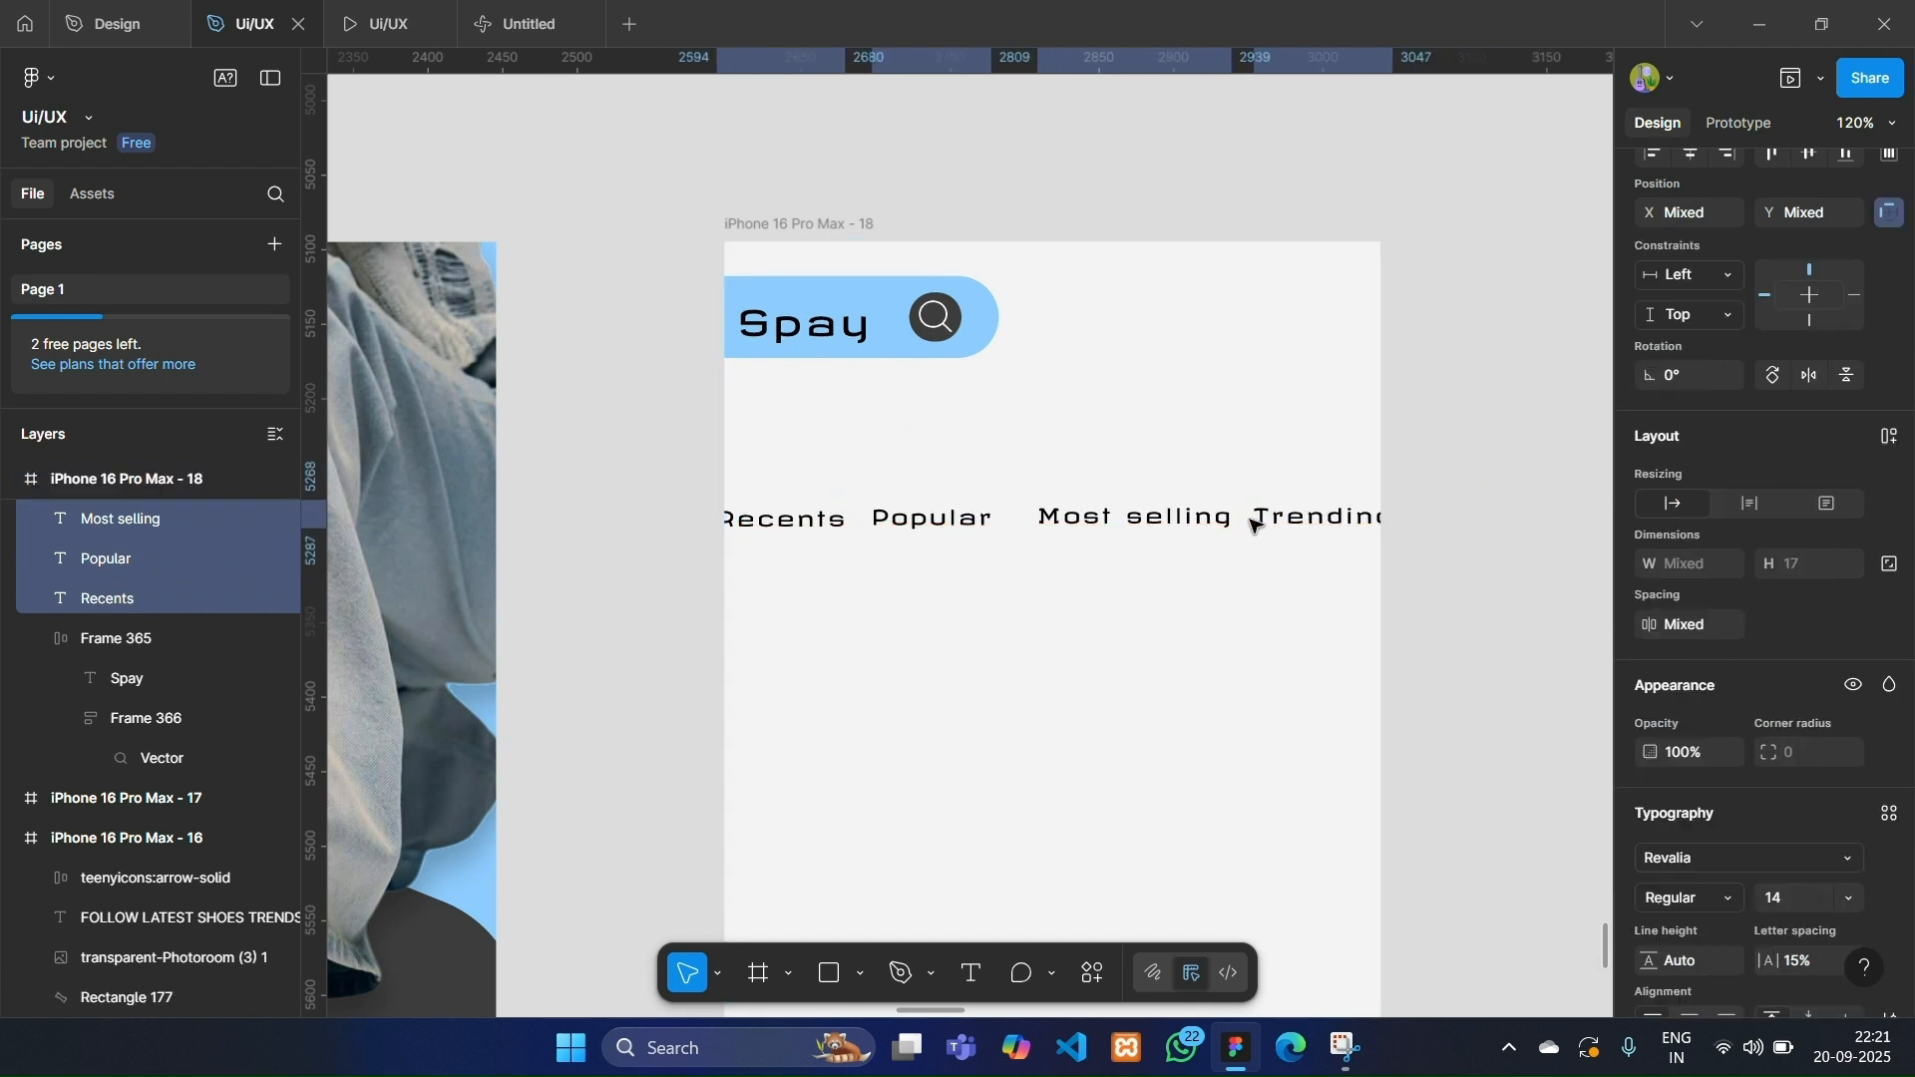
pyautogui.rightClick(1042, 486)
pyautogui.click(1155, 624)
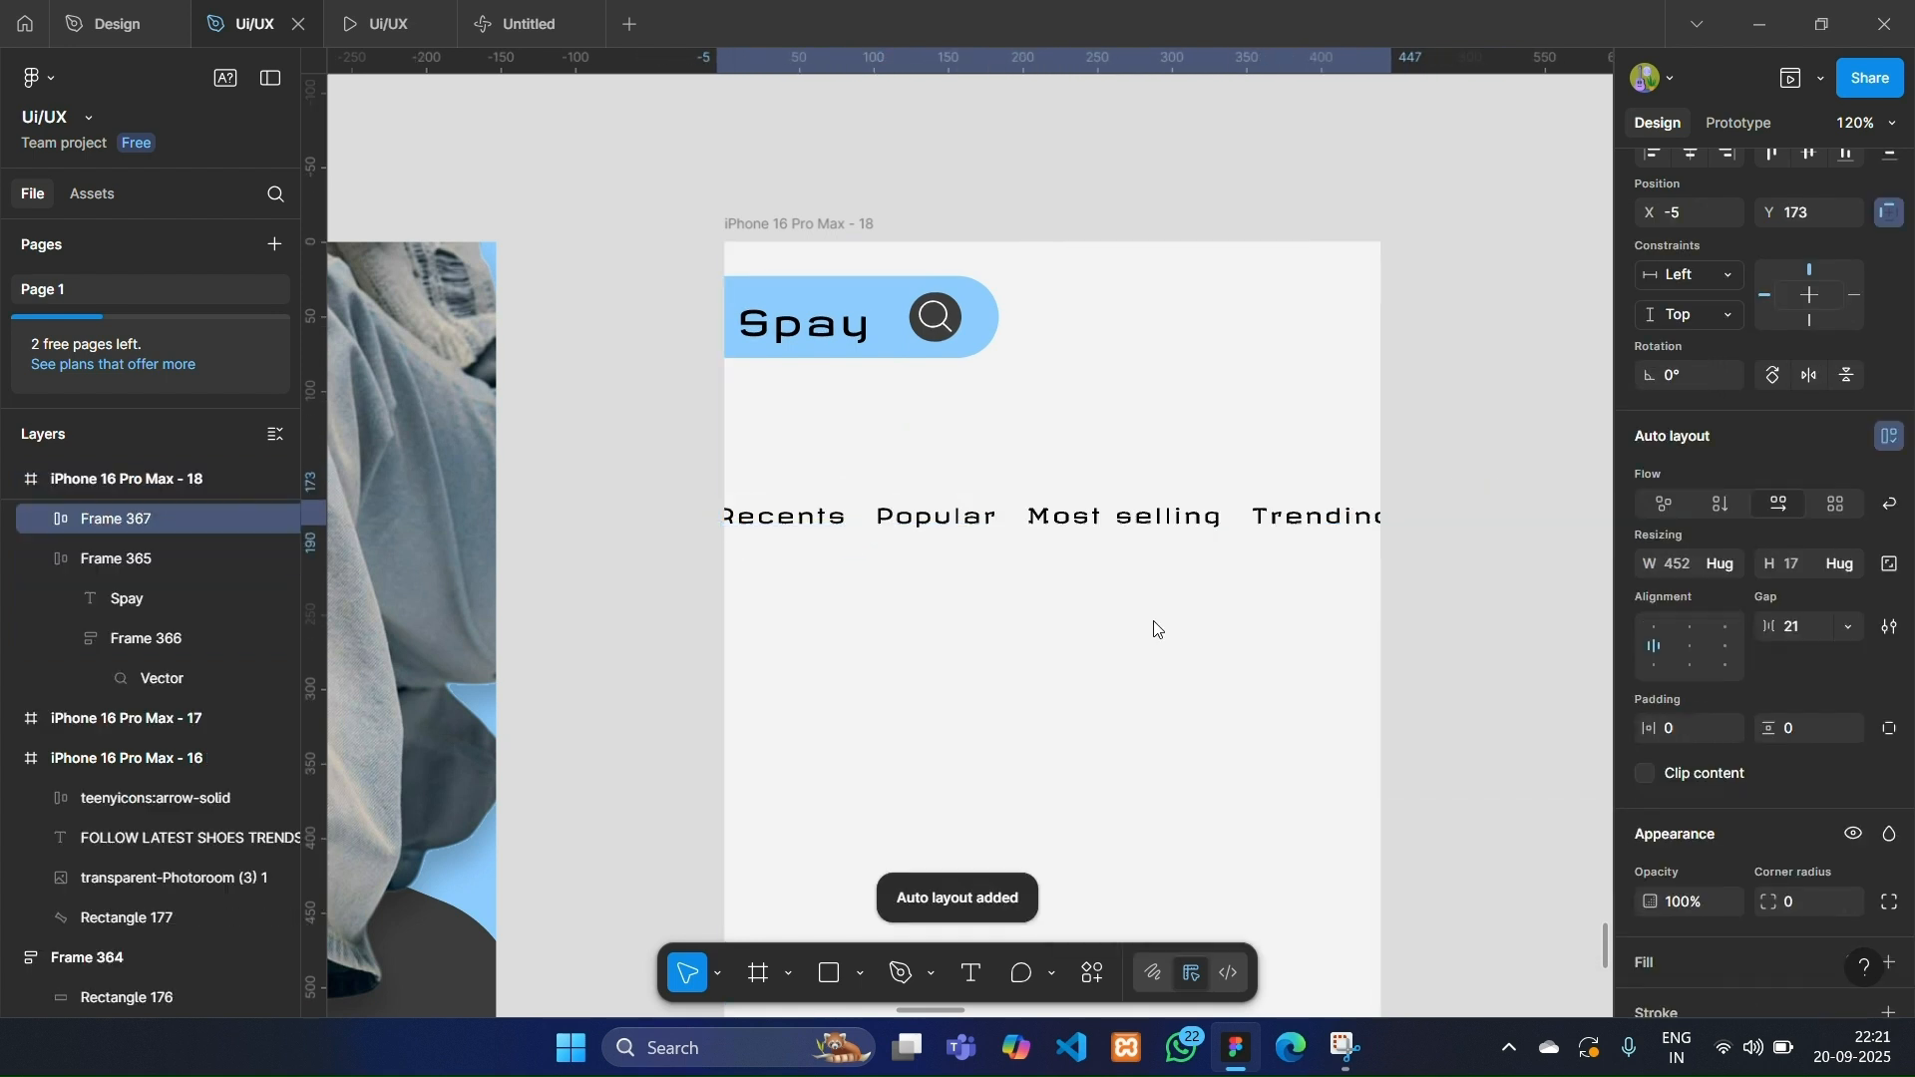
pyautogui.moveTo(1117, 516); pyautogui.dragTo(1191, 471)
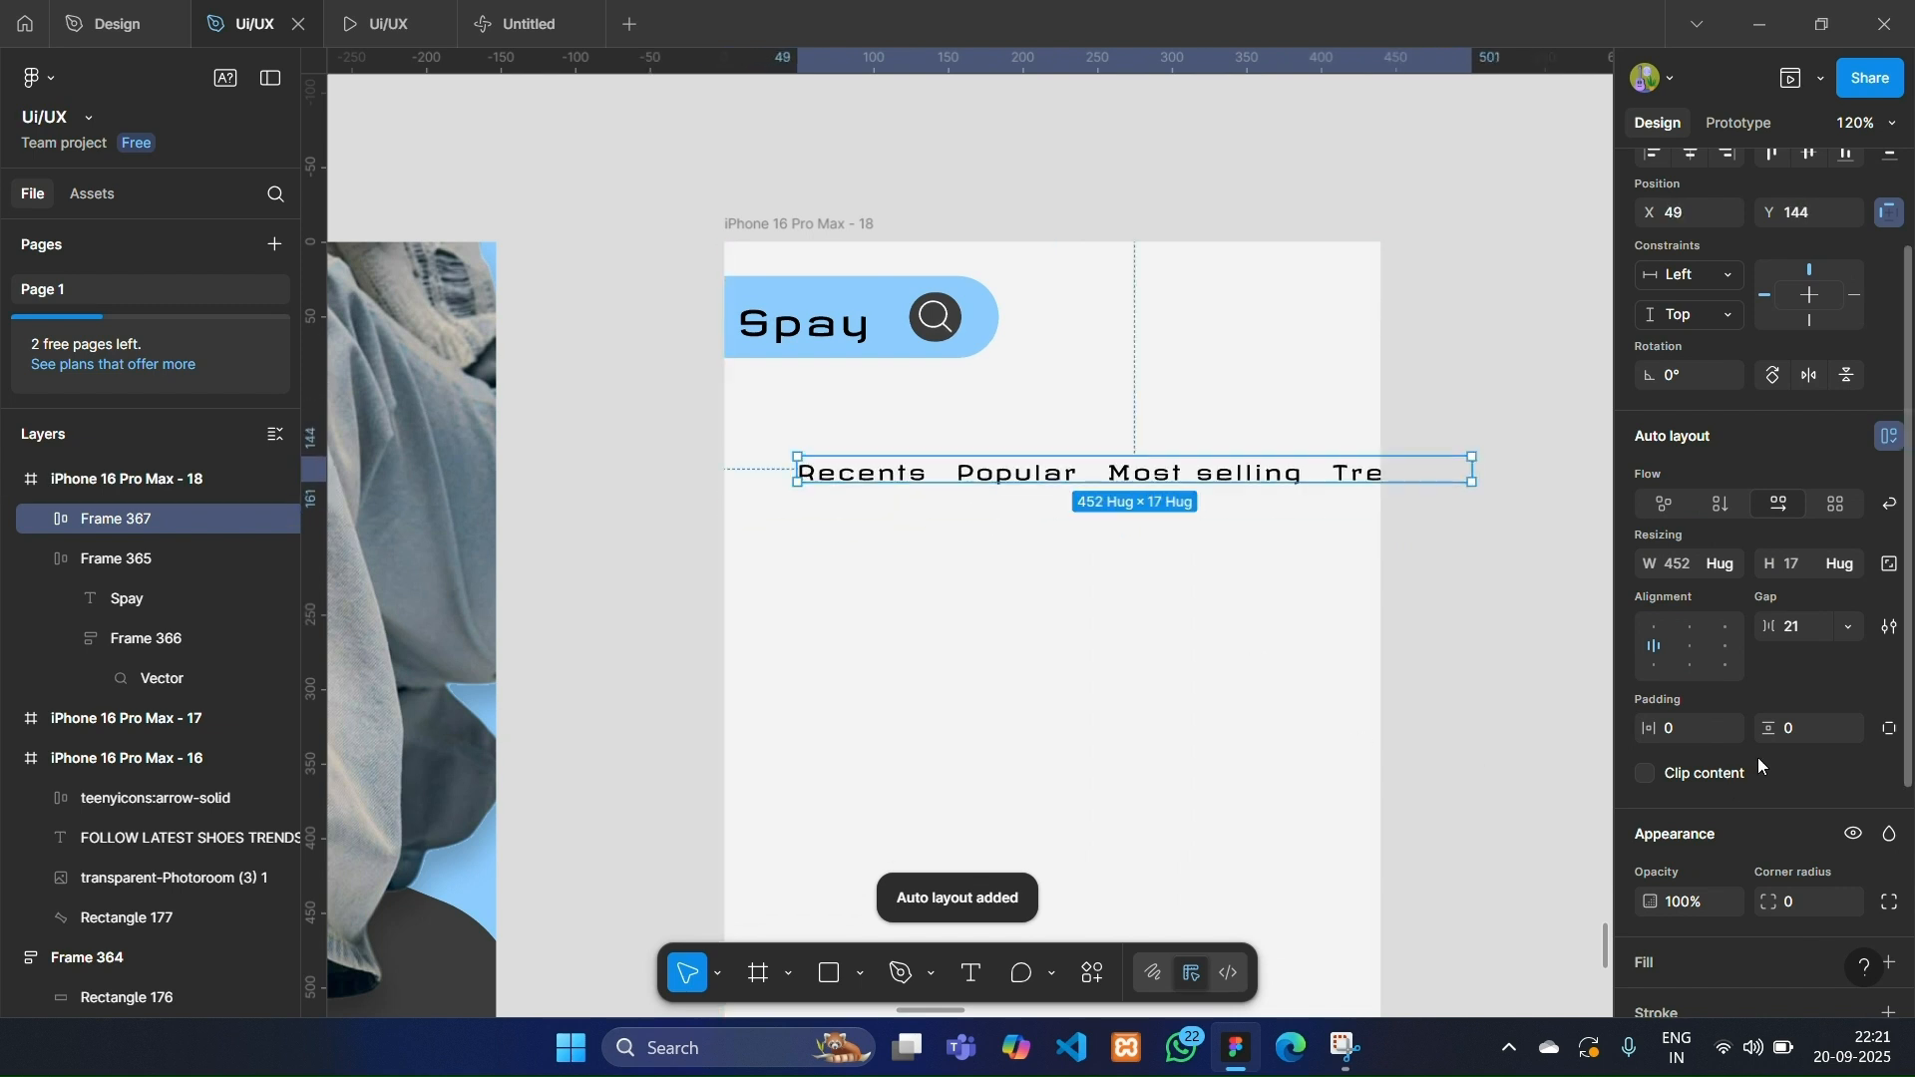
# Fill the category row with white FFFFFF and minimize the interface to free canvas space.
pyautogui.scroll(-3, 1759, 764)
pyautogui.click(1888, 619)
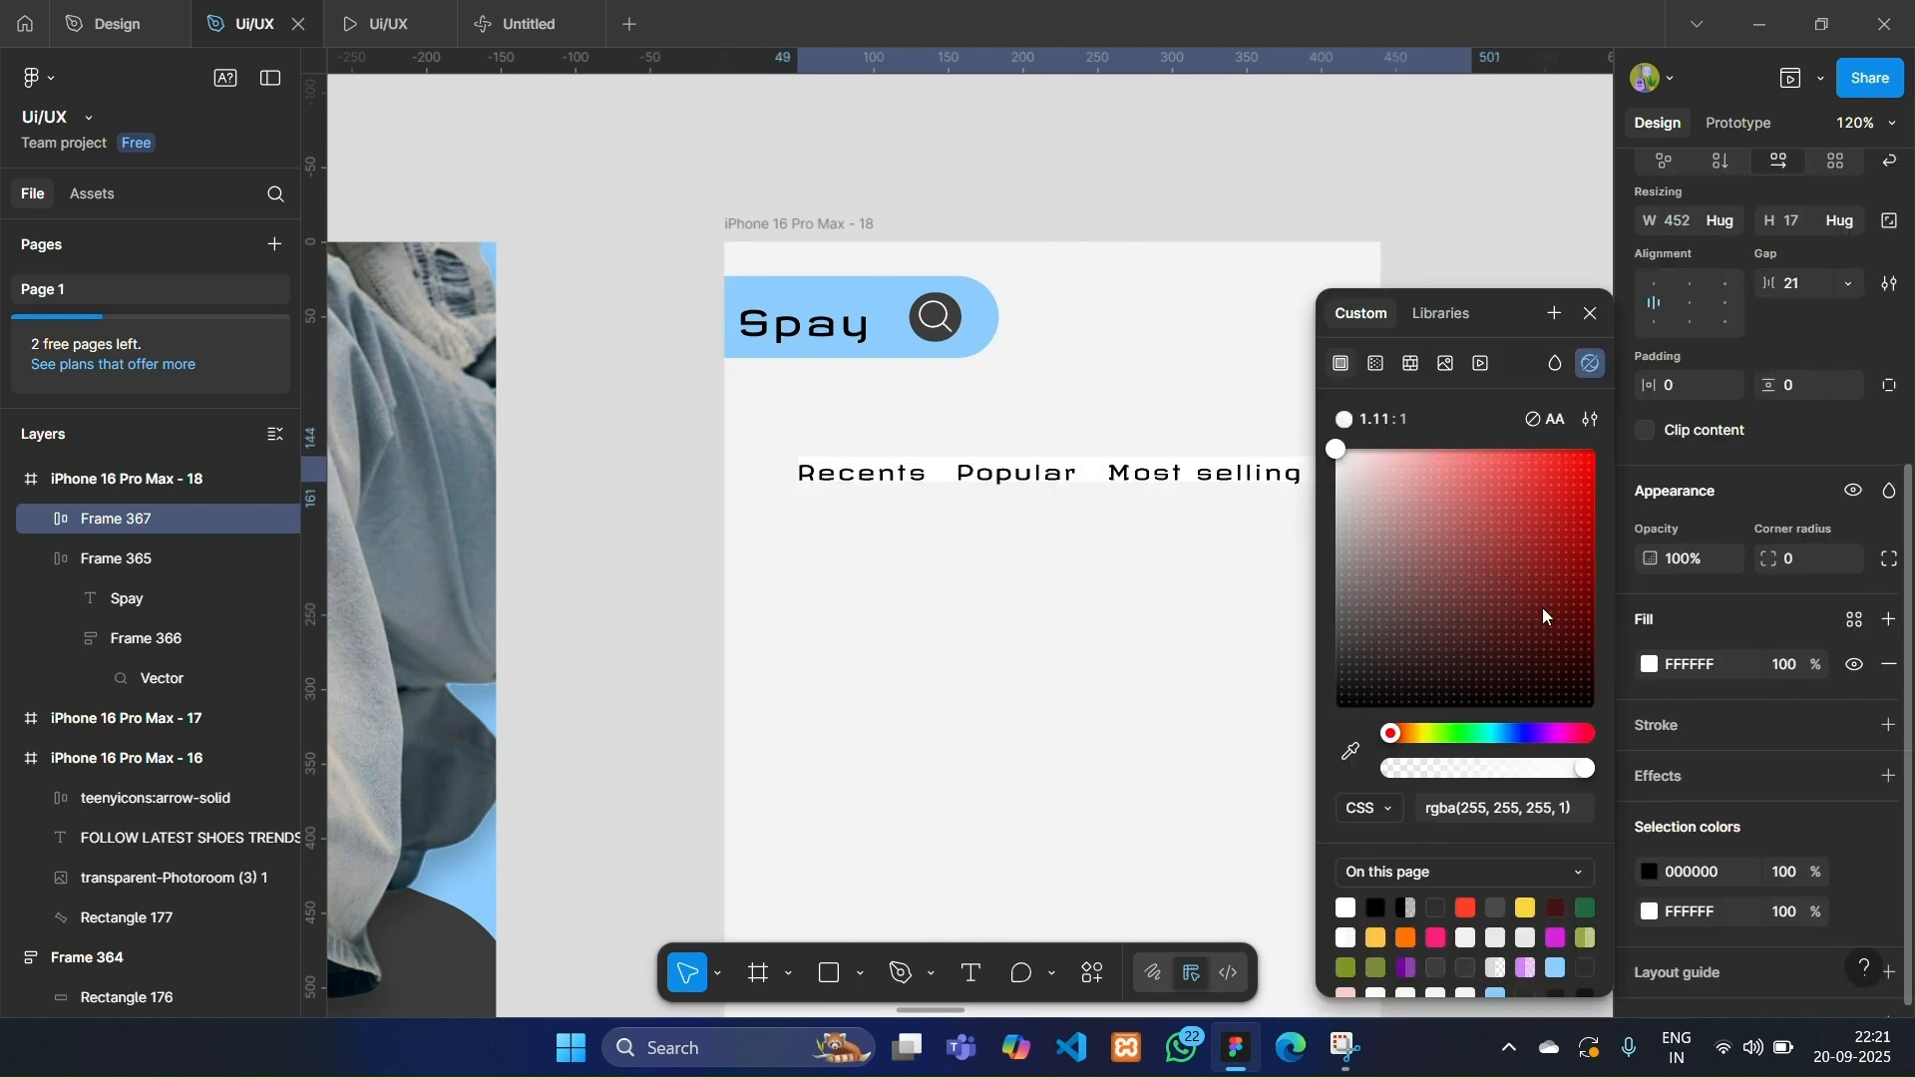
pyautogui.click(271, 78)
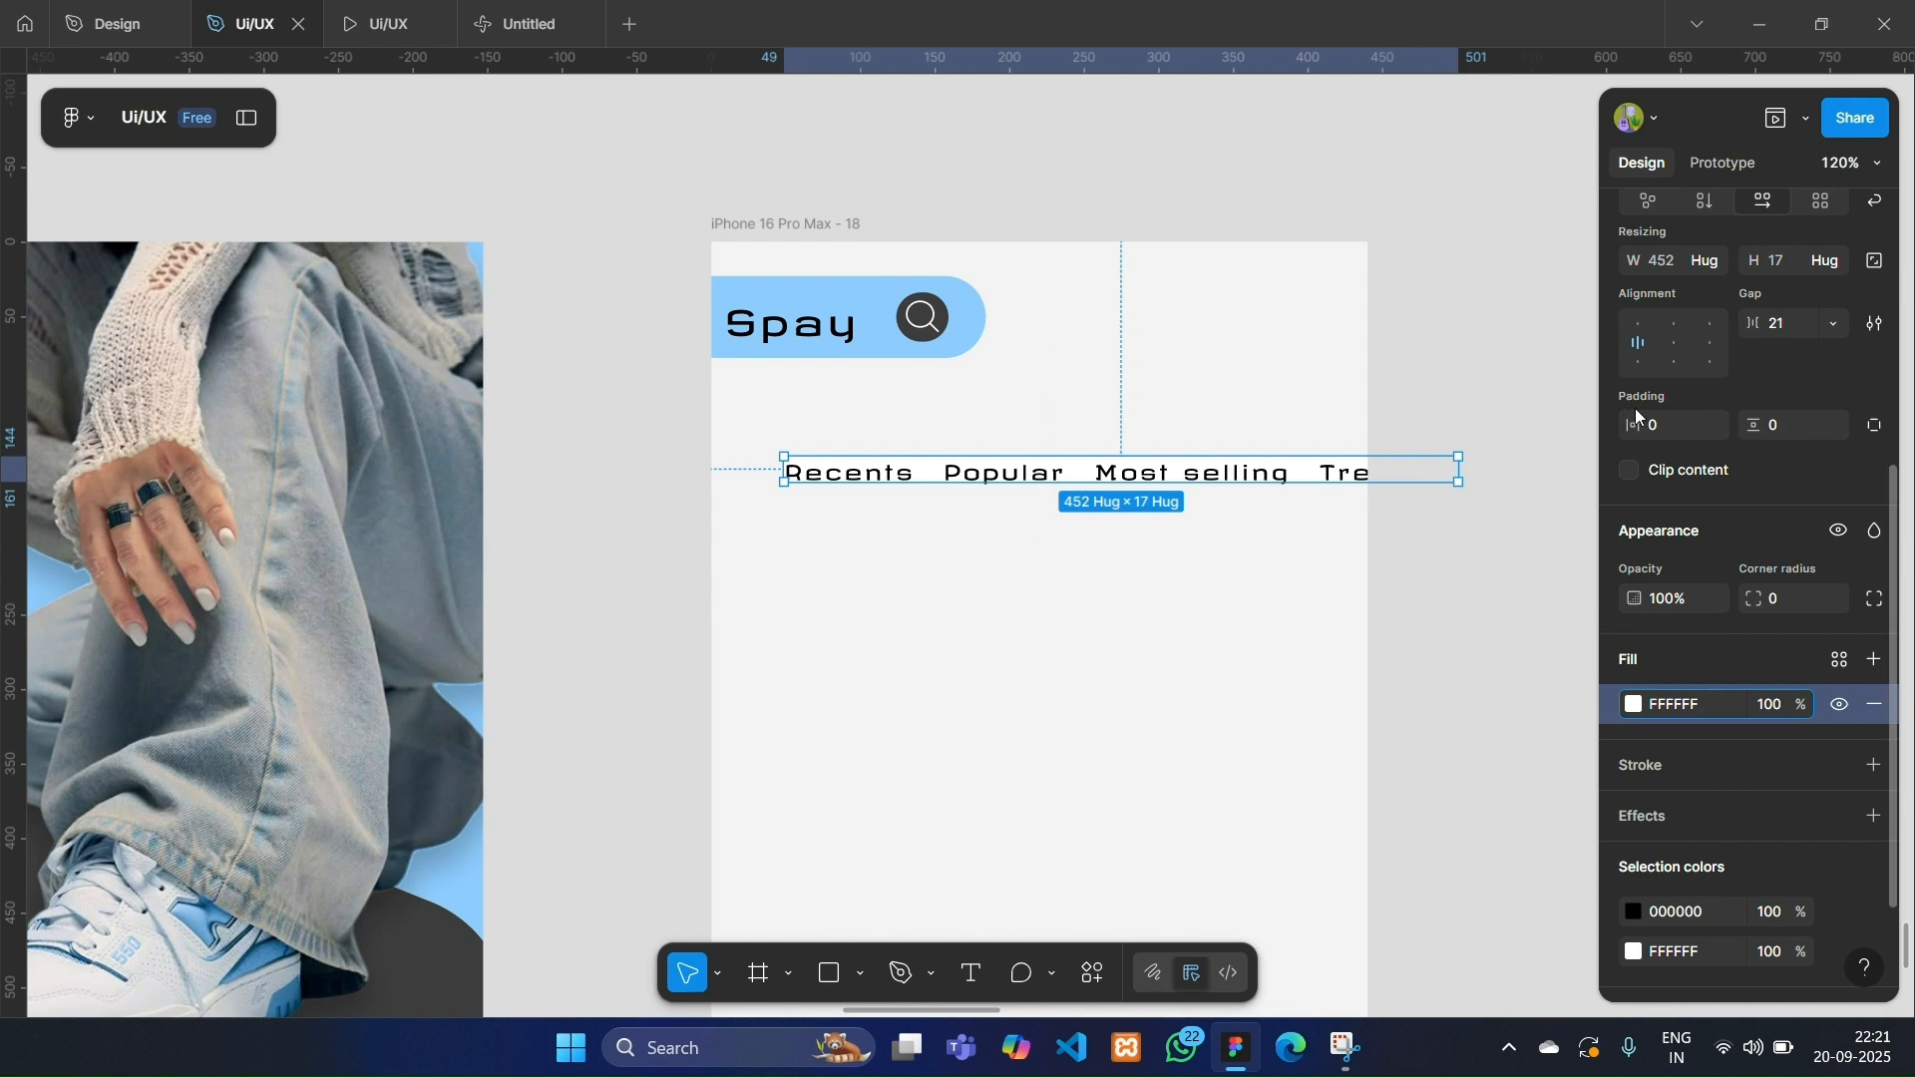
# Give the category row 21 horizontal and 20 vertical padding and a corner radius of 48.
pyautogui.moveTo(1635, 417); pyautogui.dragTo(1759, 421)
pyautogui.moveTo(1754, 599); pyautogui.dragTo(1815, 598)
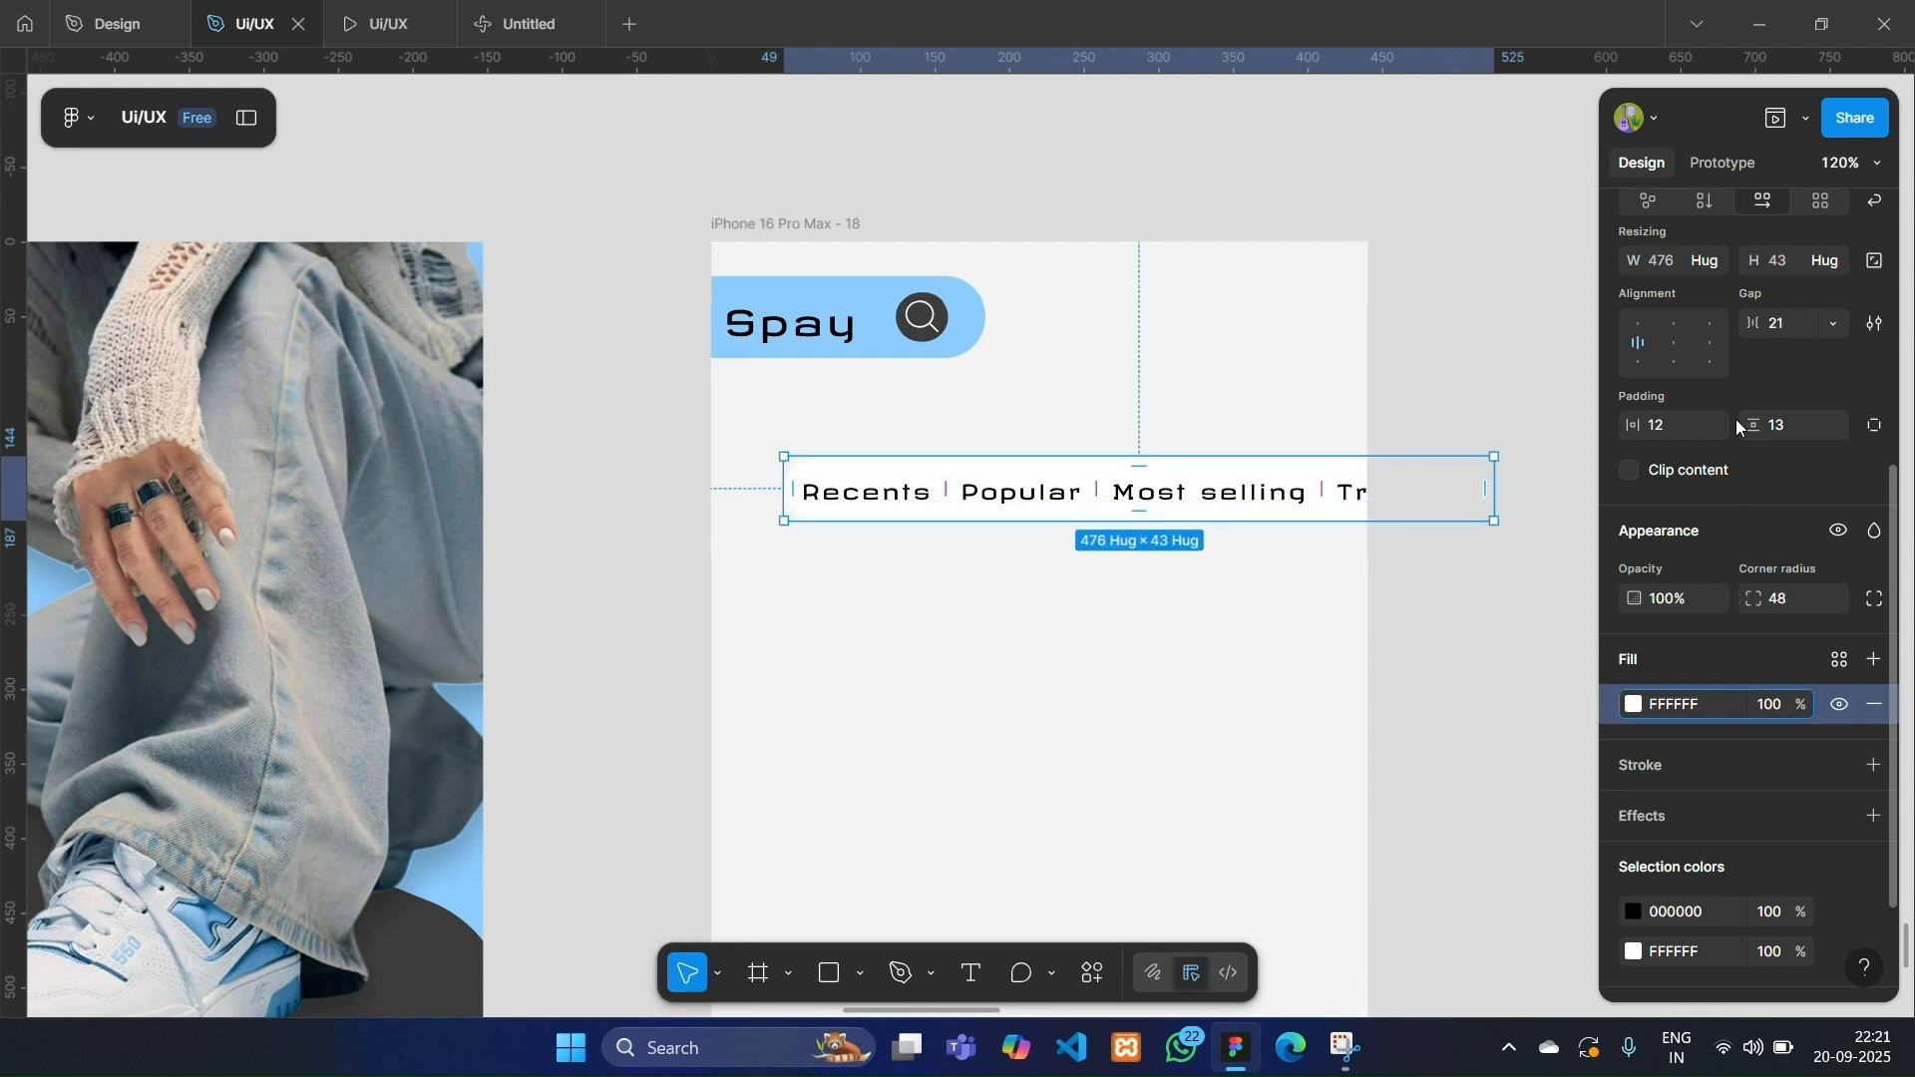
pyautogui.moveTo(1753, 426); pyautogui.dragTo(1760, 426)
pyautogui.moveTo(1634, 425); pyautogui.dragTo(1646, 425)
# Reposition the white category row below the Spay header at X 54, Y 127.
pyautogui.click(1237, 660)
pyautogui.moveTo(1266, 528); pyautogui.dragTo(1281, 510)
pyautogui.scroll(-3, 1246, 579)
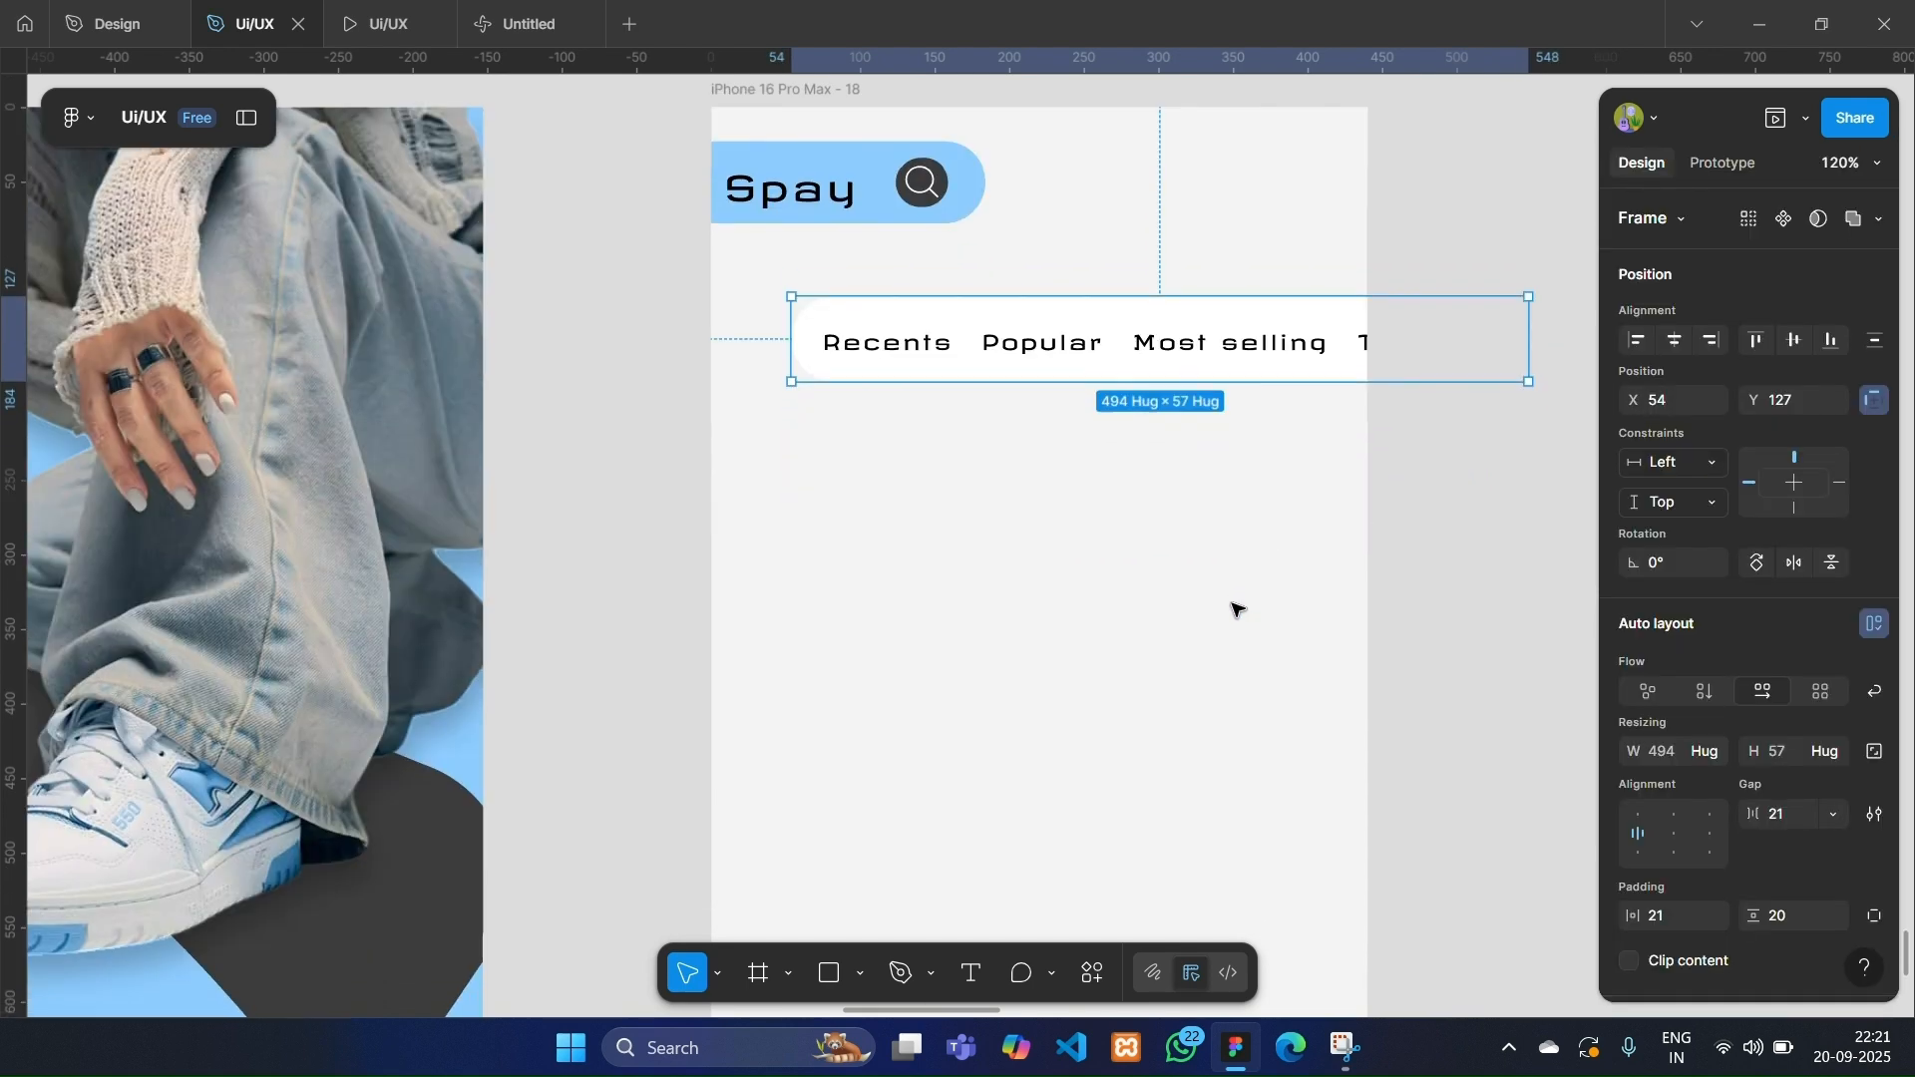
# Add a text label reading "Casual" below the white category row on the home screen.
pyautogui.keyDown('ctrl'); pyautogui.scroll(-2, 1237, 608); pyautogui.keyUp('ctrl')
pyautogui.scroll(-1, 1237, 608)
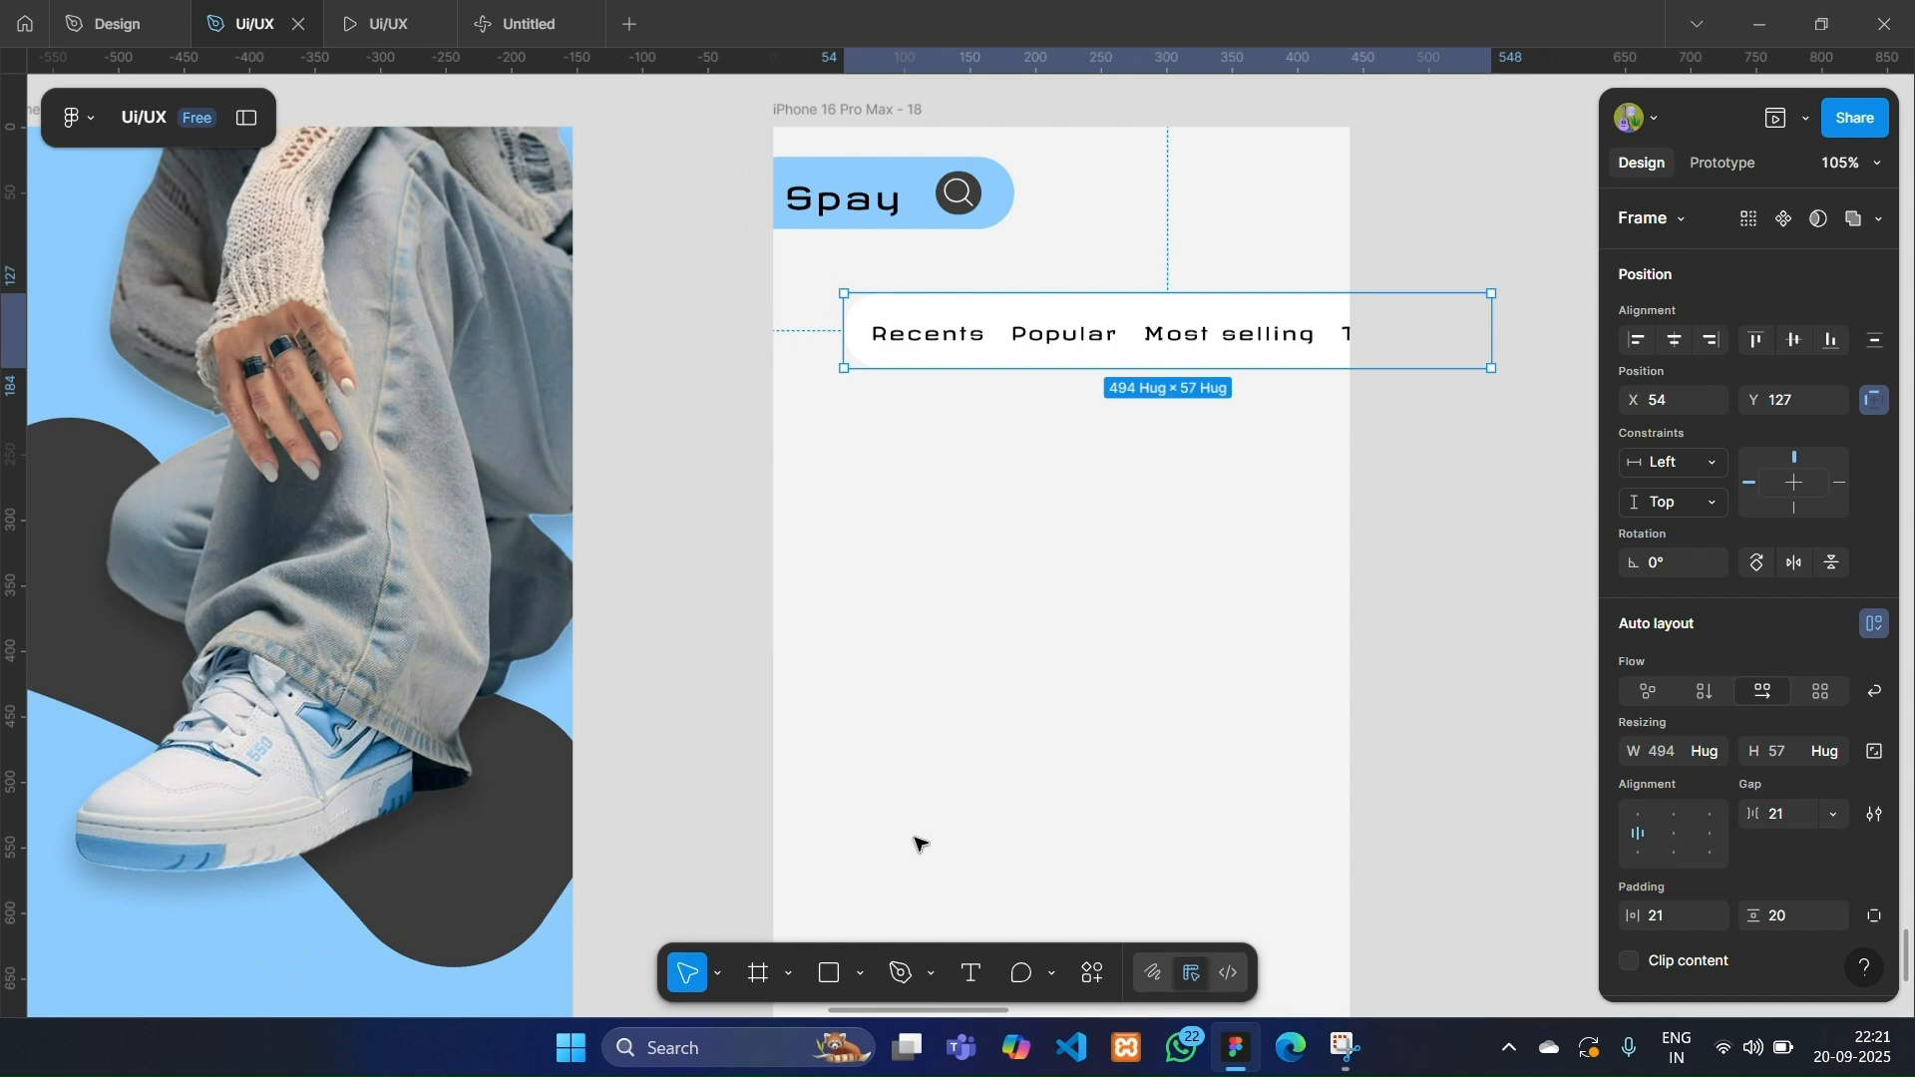
pyautogui.click(975, 985)
pyautogui.click(1063, 457)
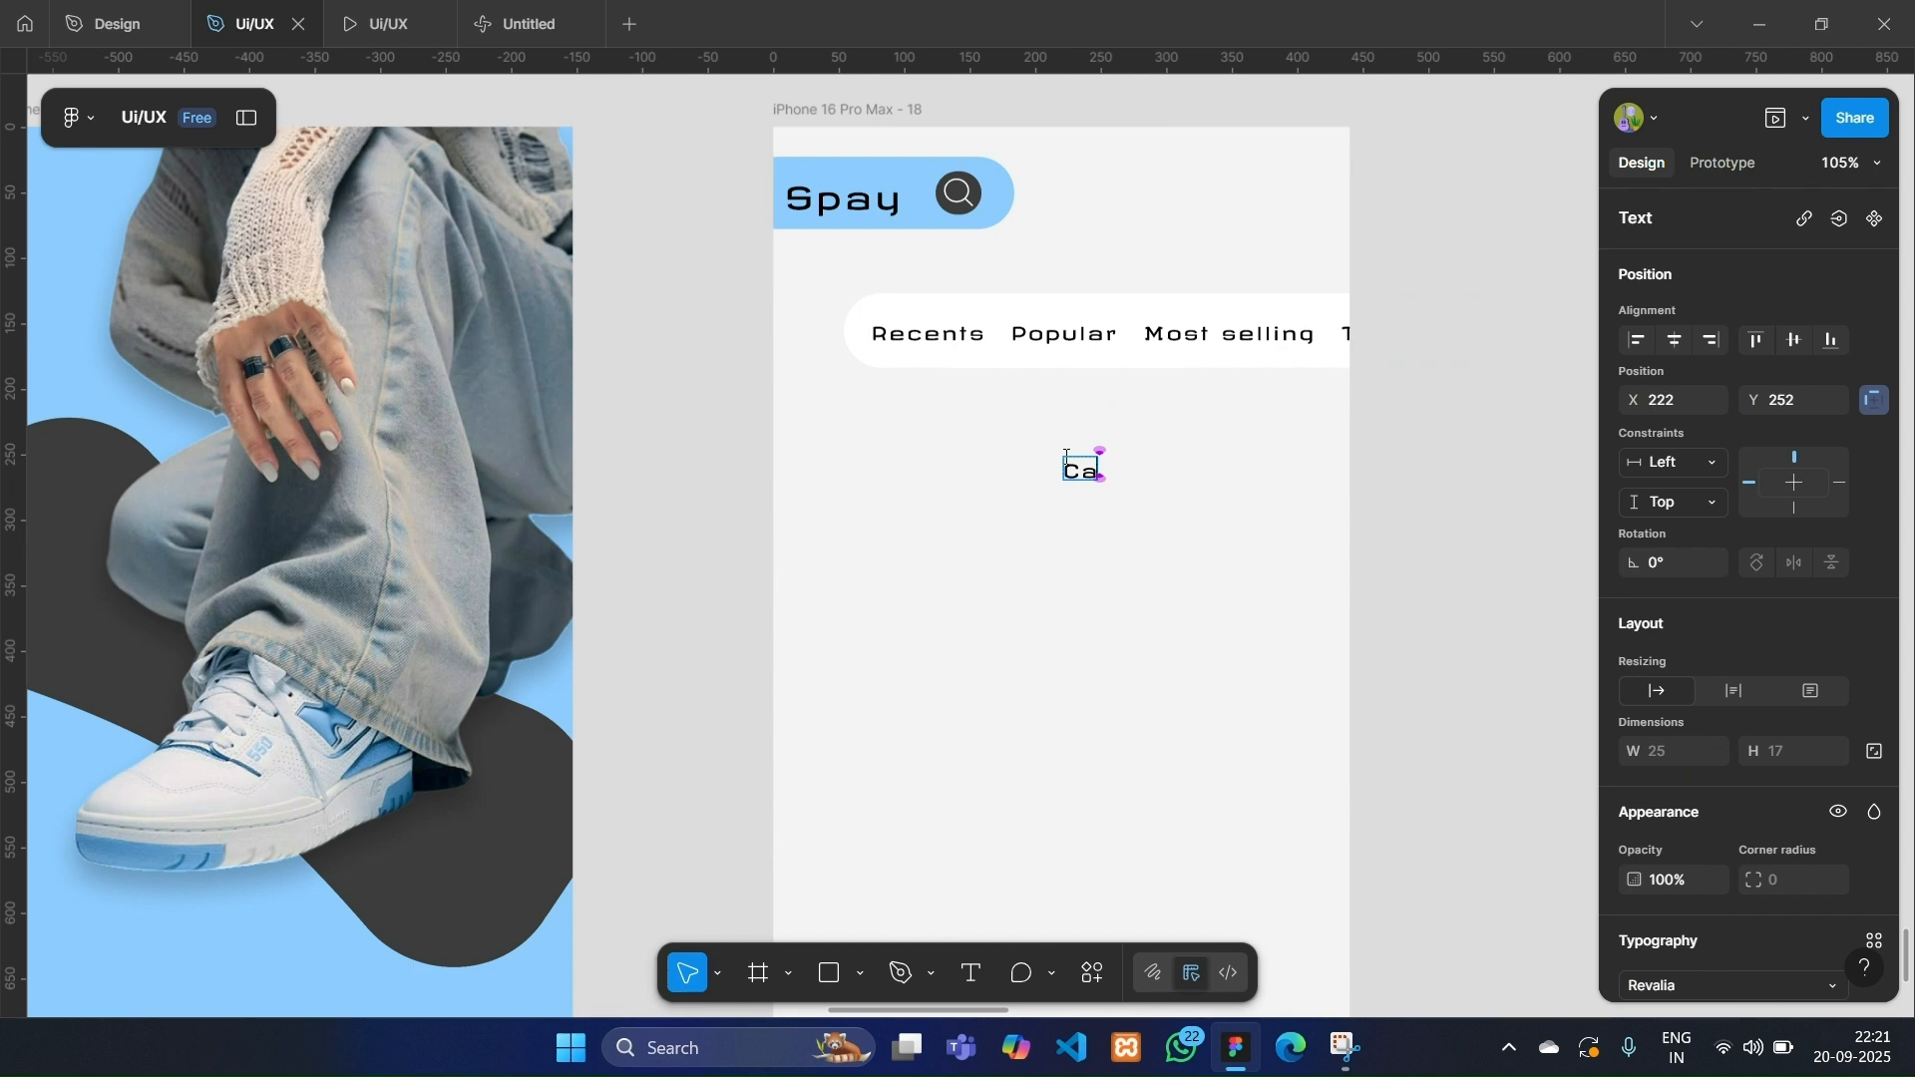
pyautogui.press('Escape')
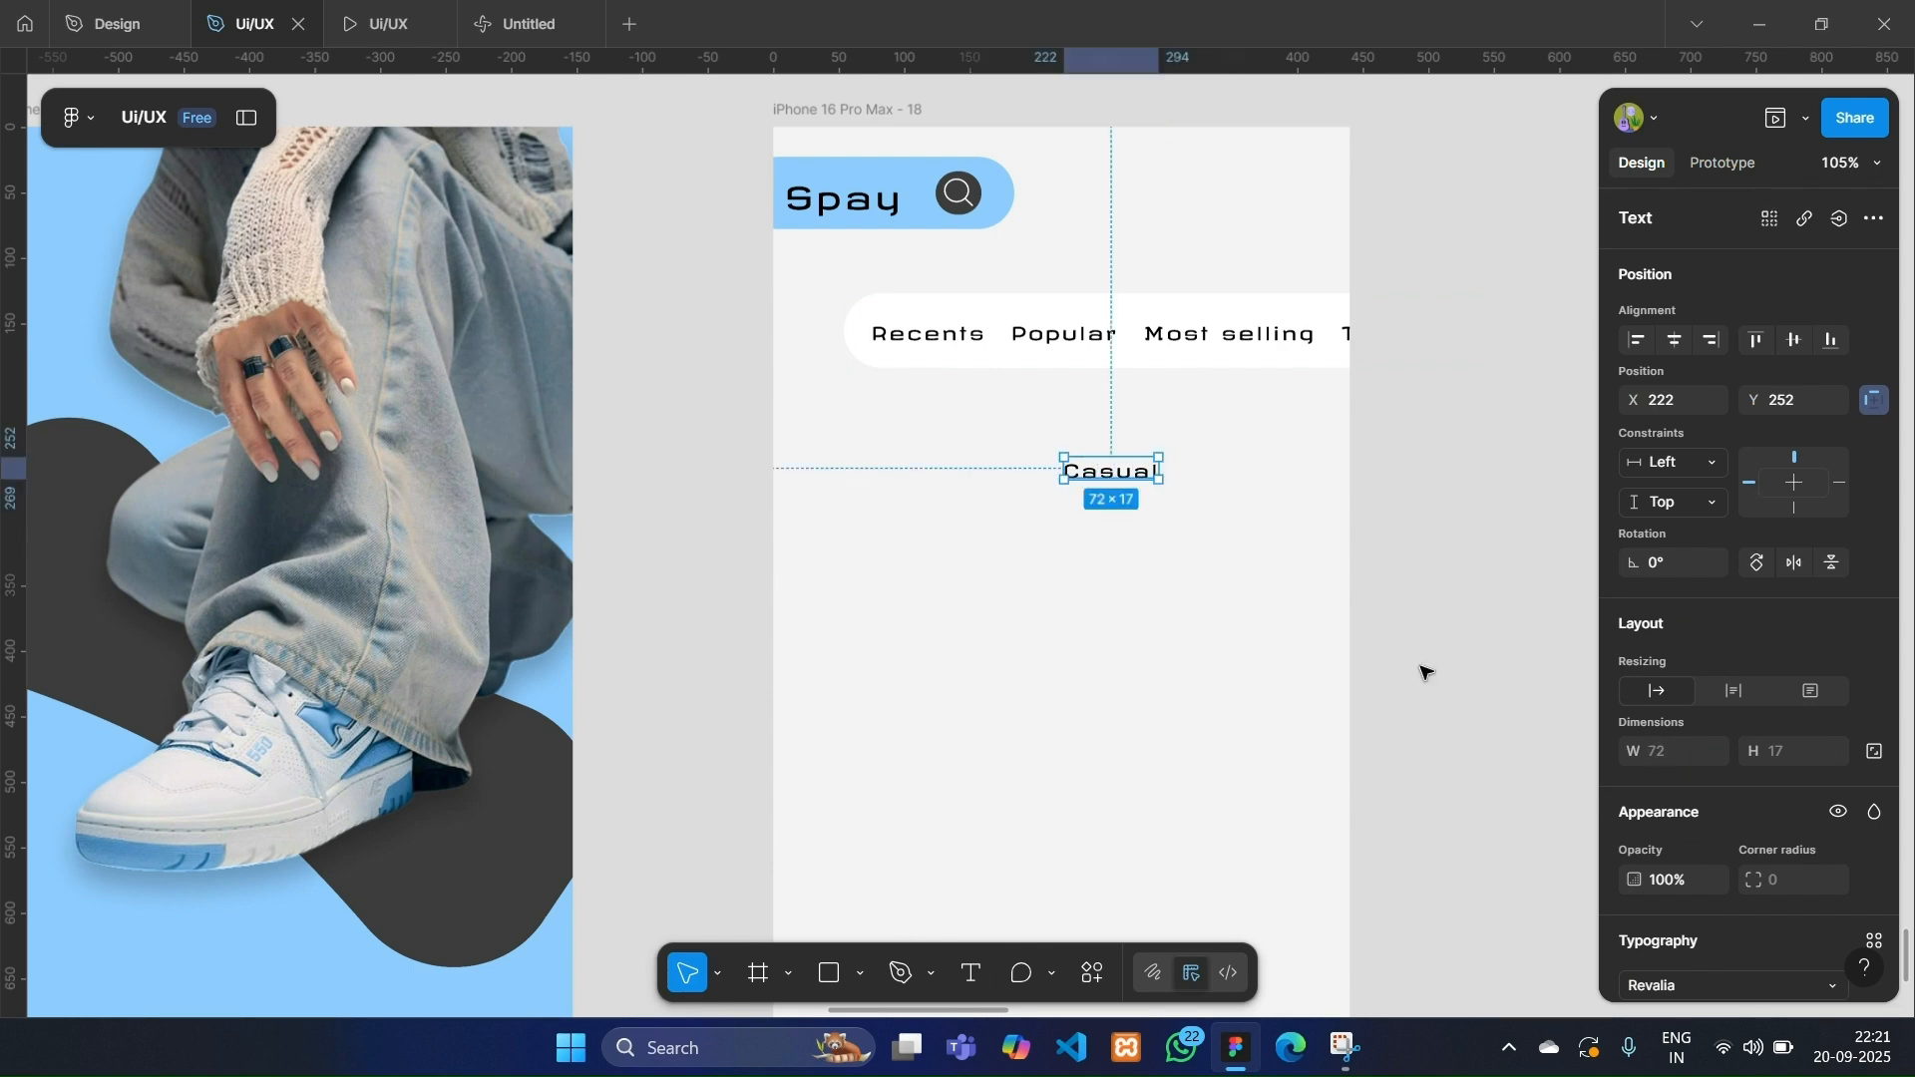
# Set the Casual label's font size to 16 and move it to about X 173, Y 233.
pyautogui.scroll(-5, 1777, 706)
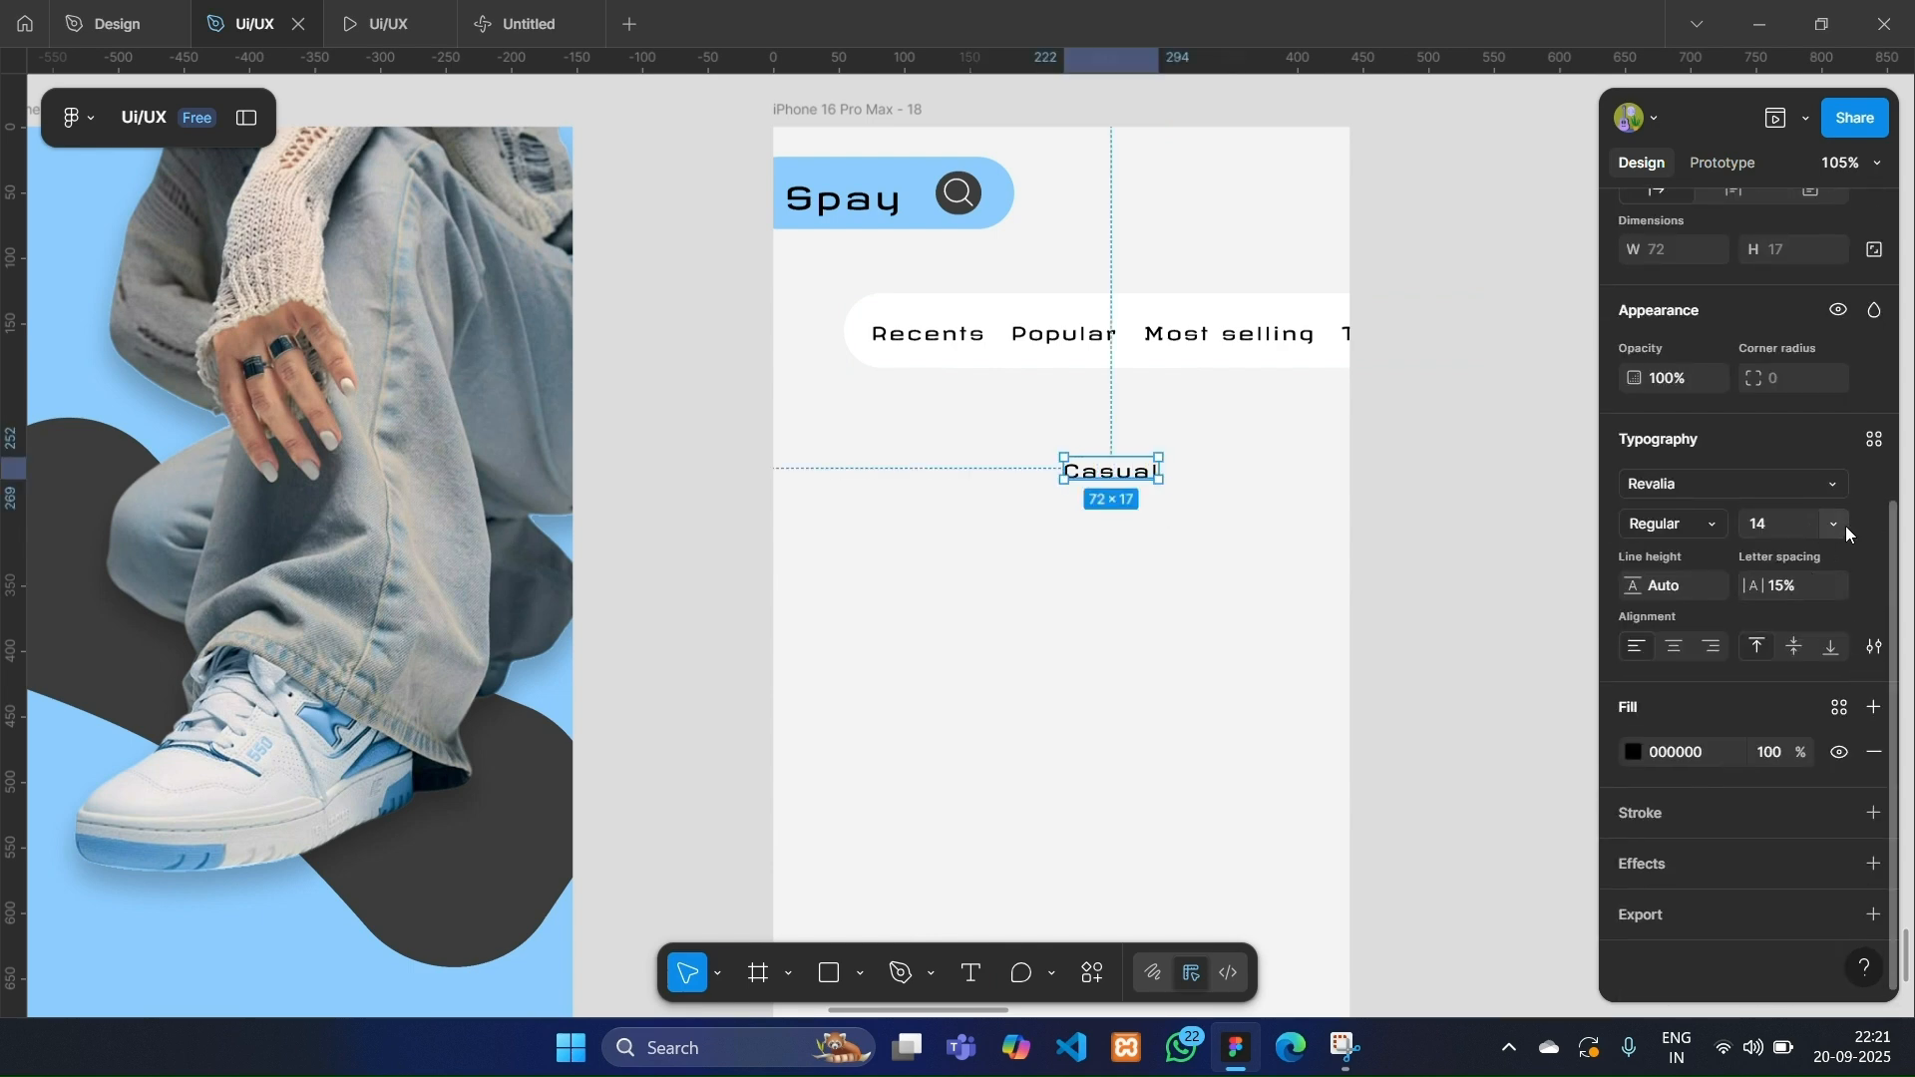
pyautogui.click(1845, 529)
pyautogui.click(1816, 616)
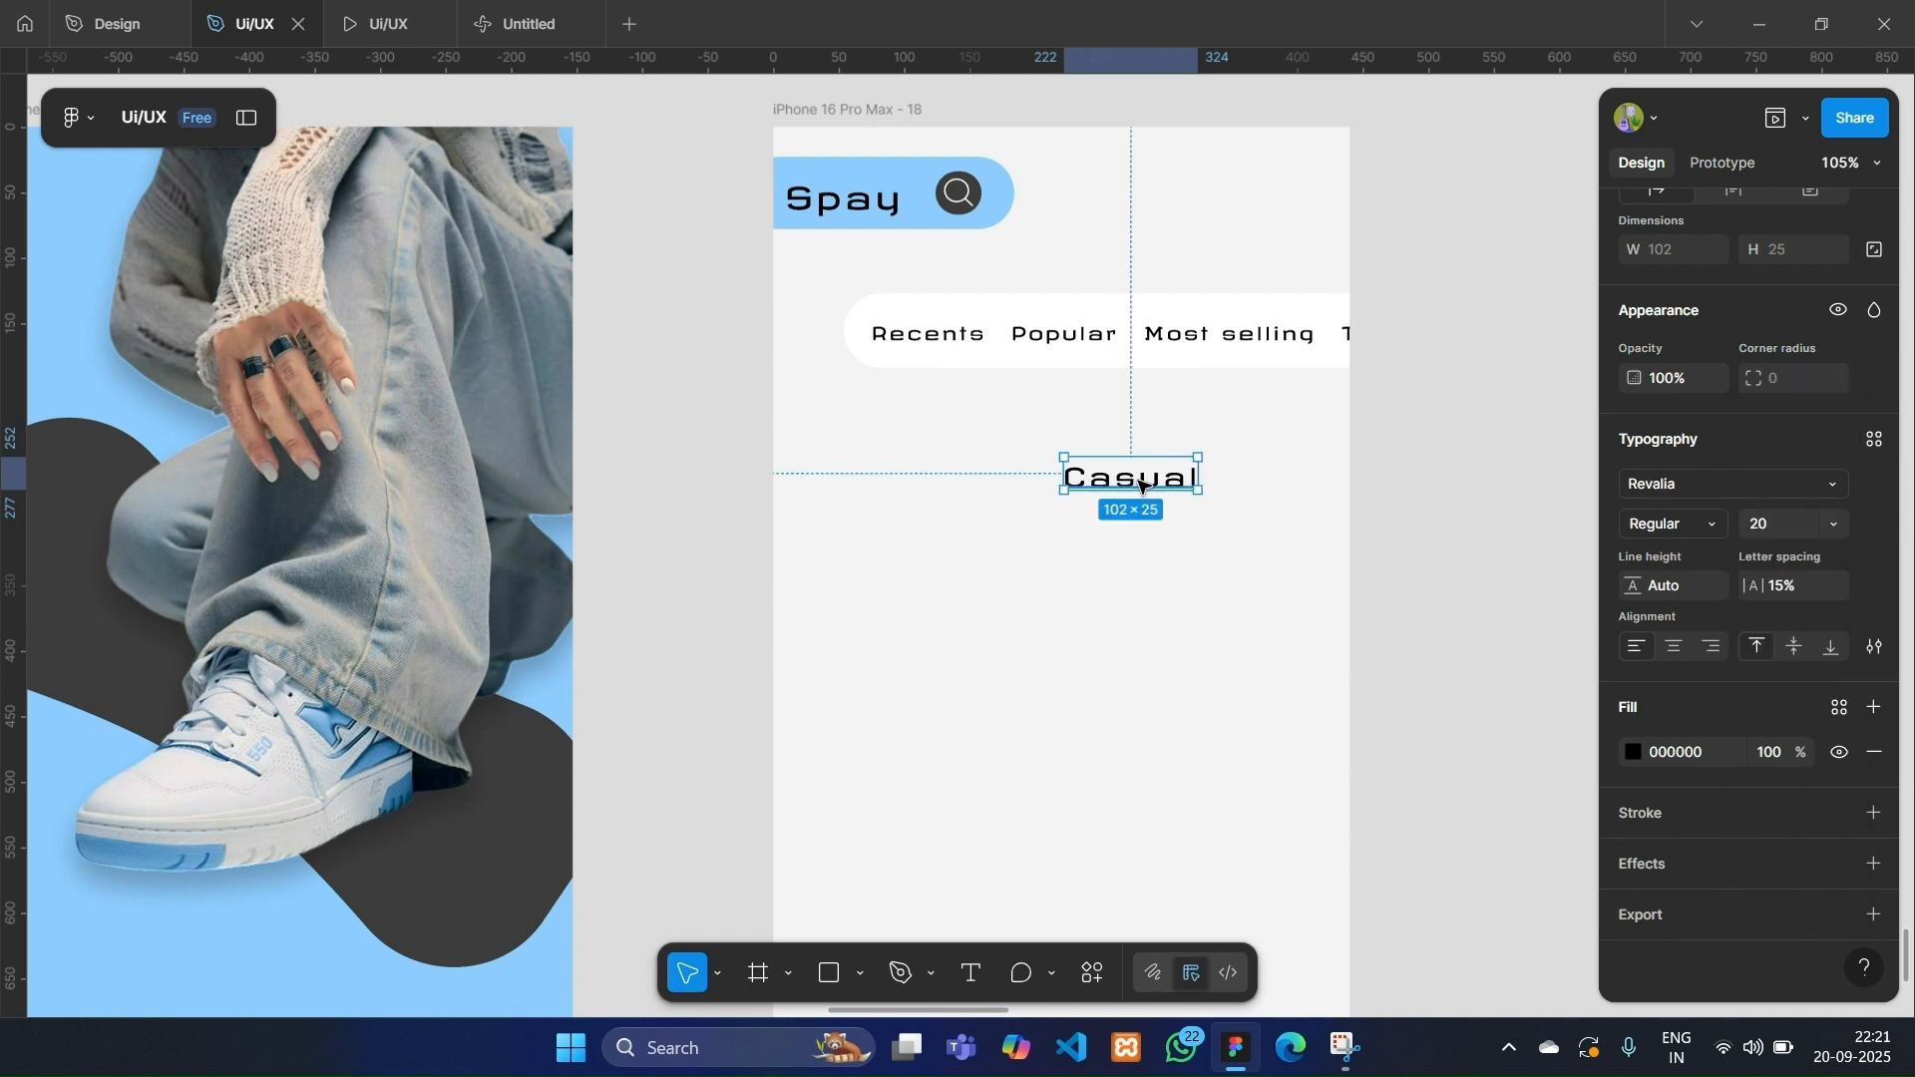
pyautogui.click(1813, 529)
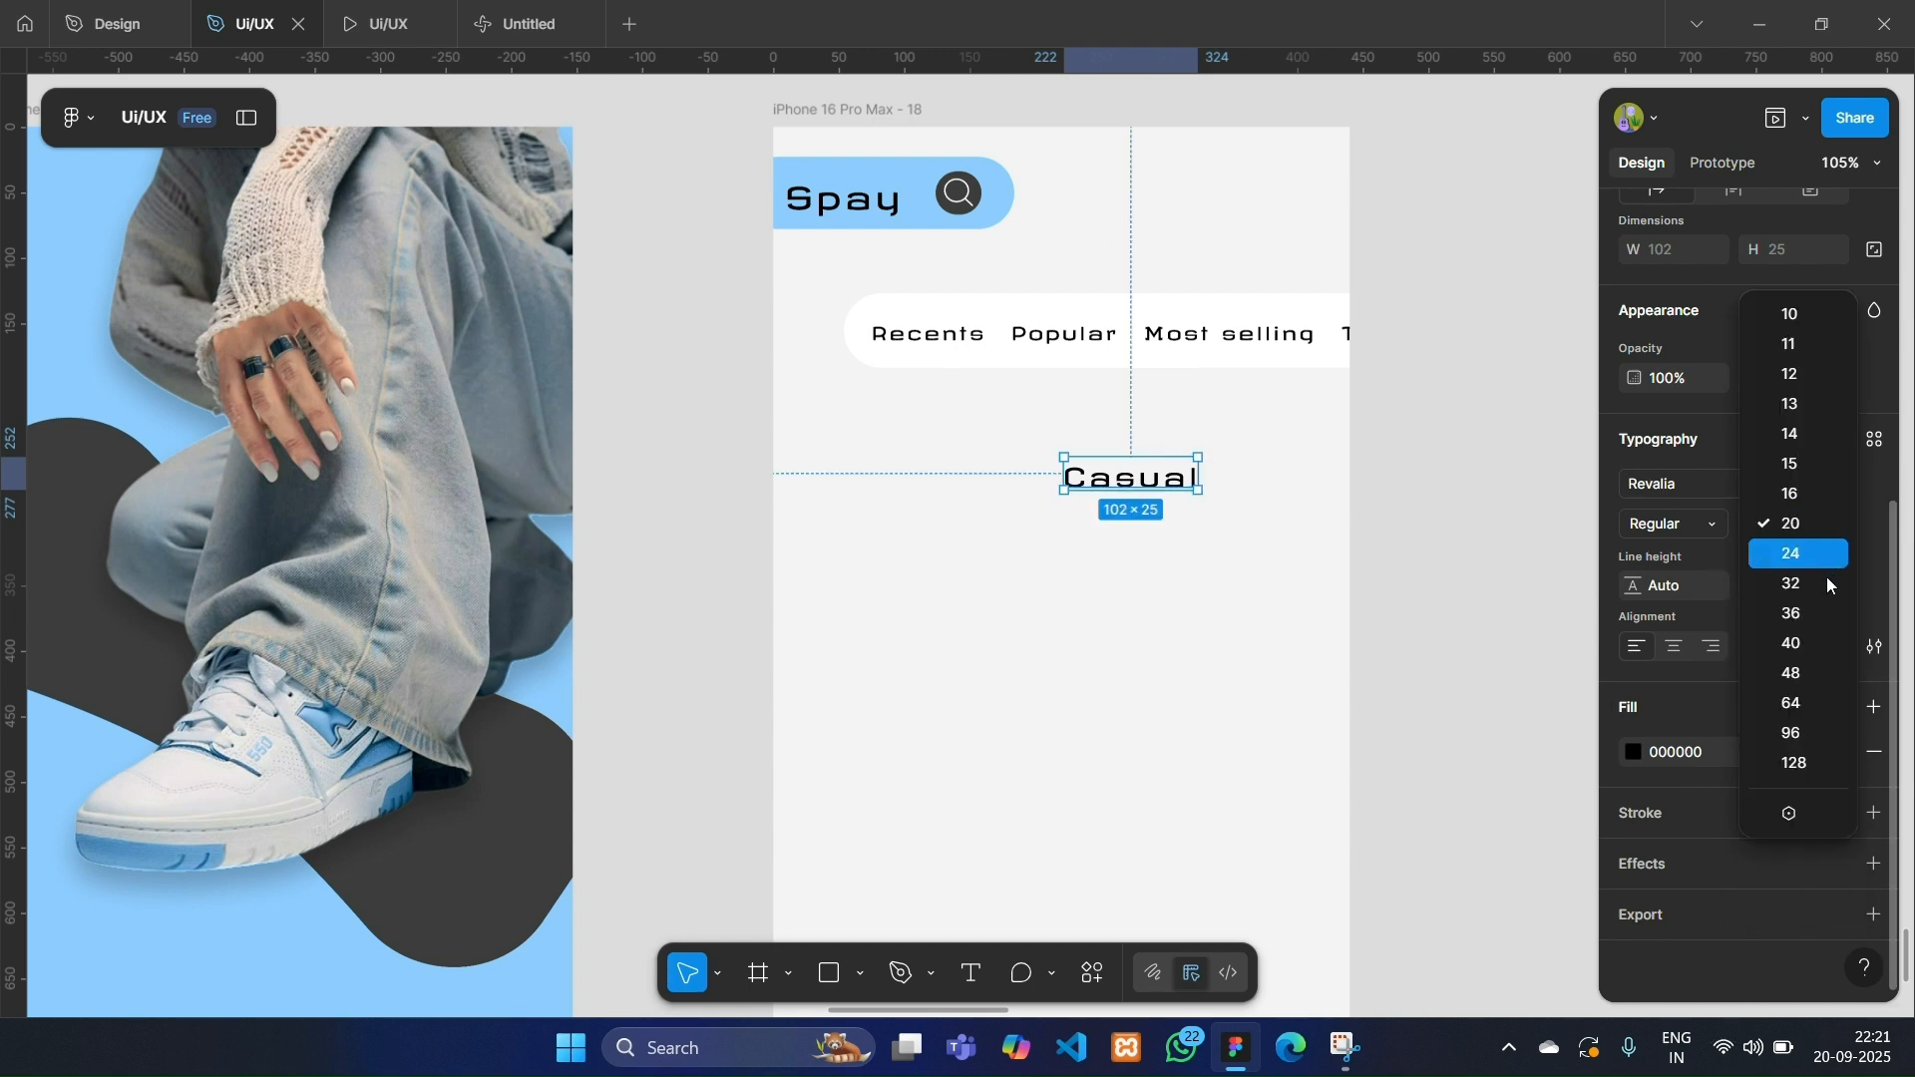
pyautogui.click(1813, 496)
pyautogui.moveTo(1129, 476); pyautogui.dragTo(1065, 452)
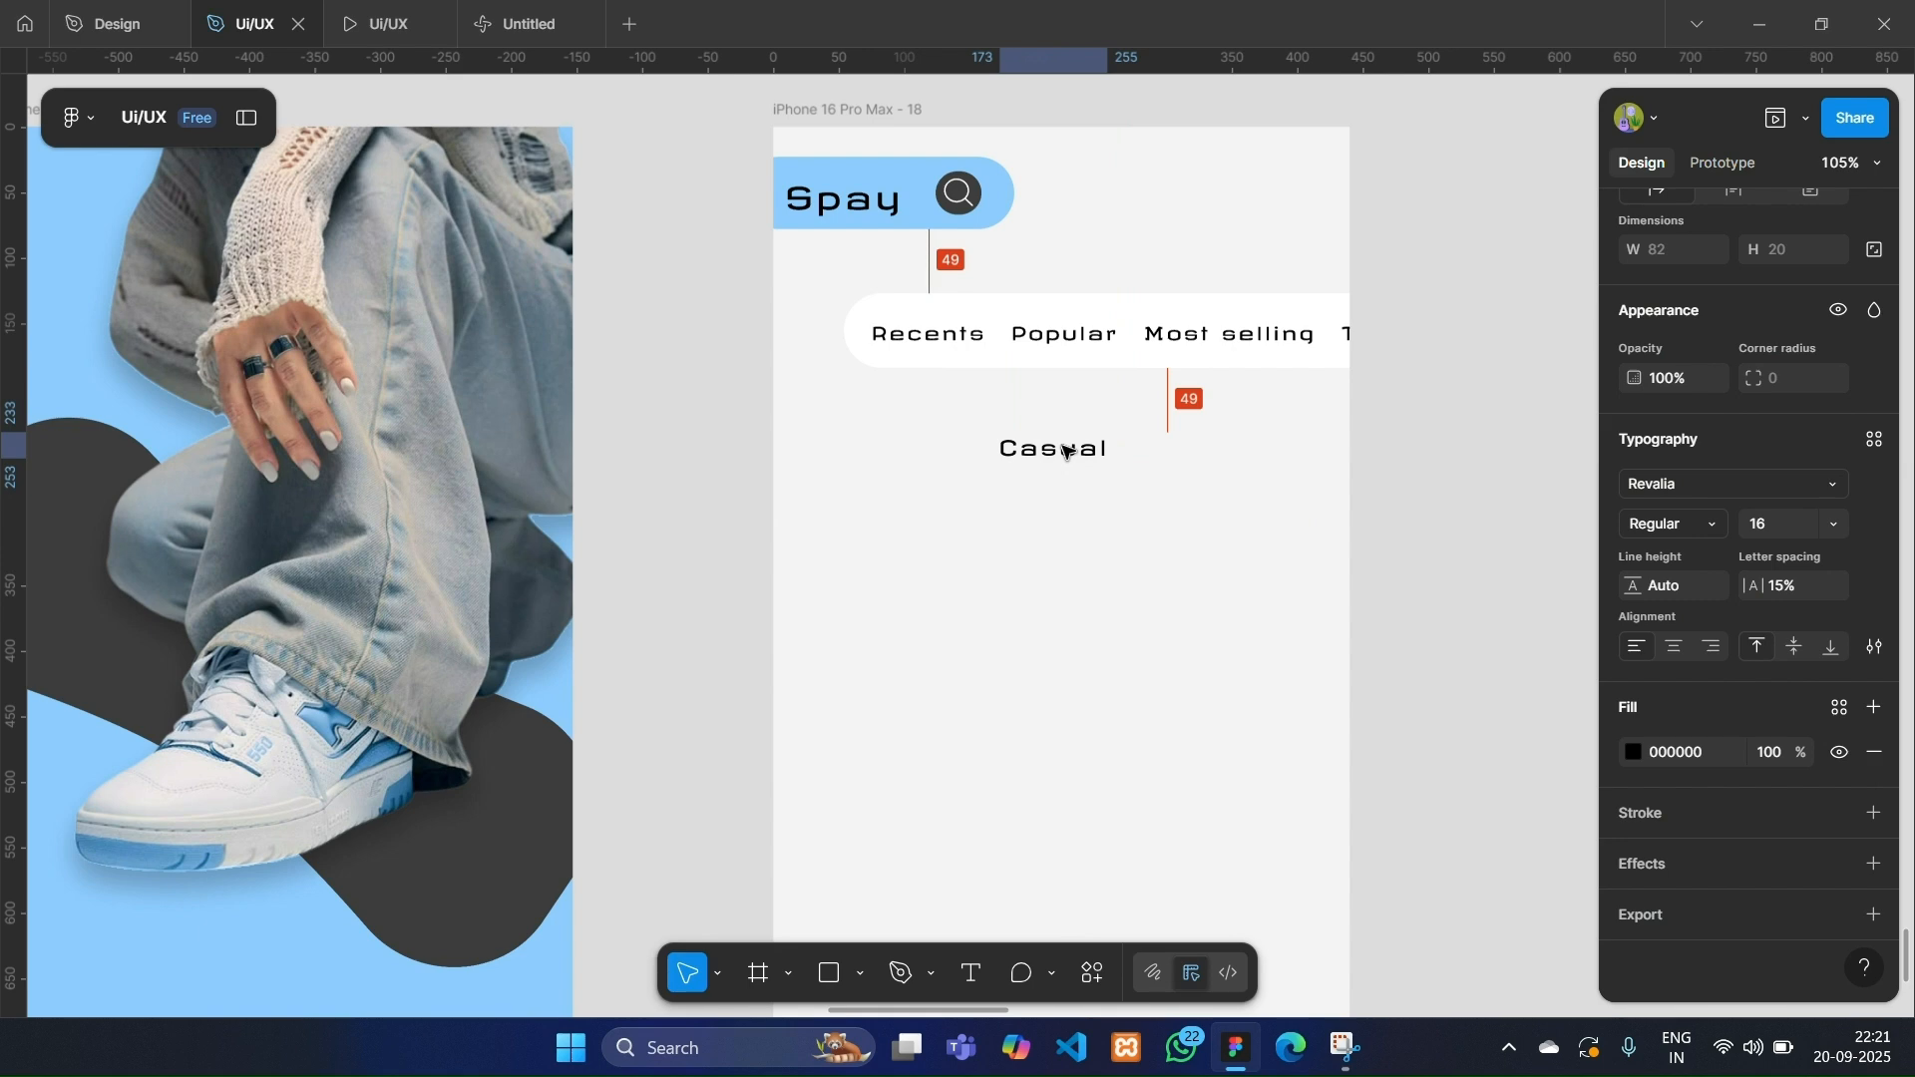
# Wrap the Casual label in auto layout and fill it with the Spay header's light blue 8DCCFE.
pyautogui.hotkey('shift', 'a')
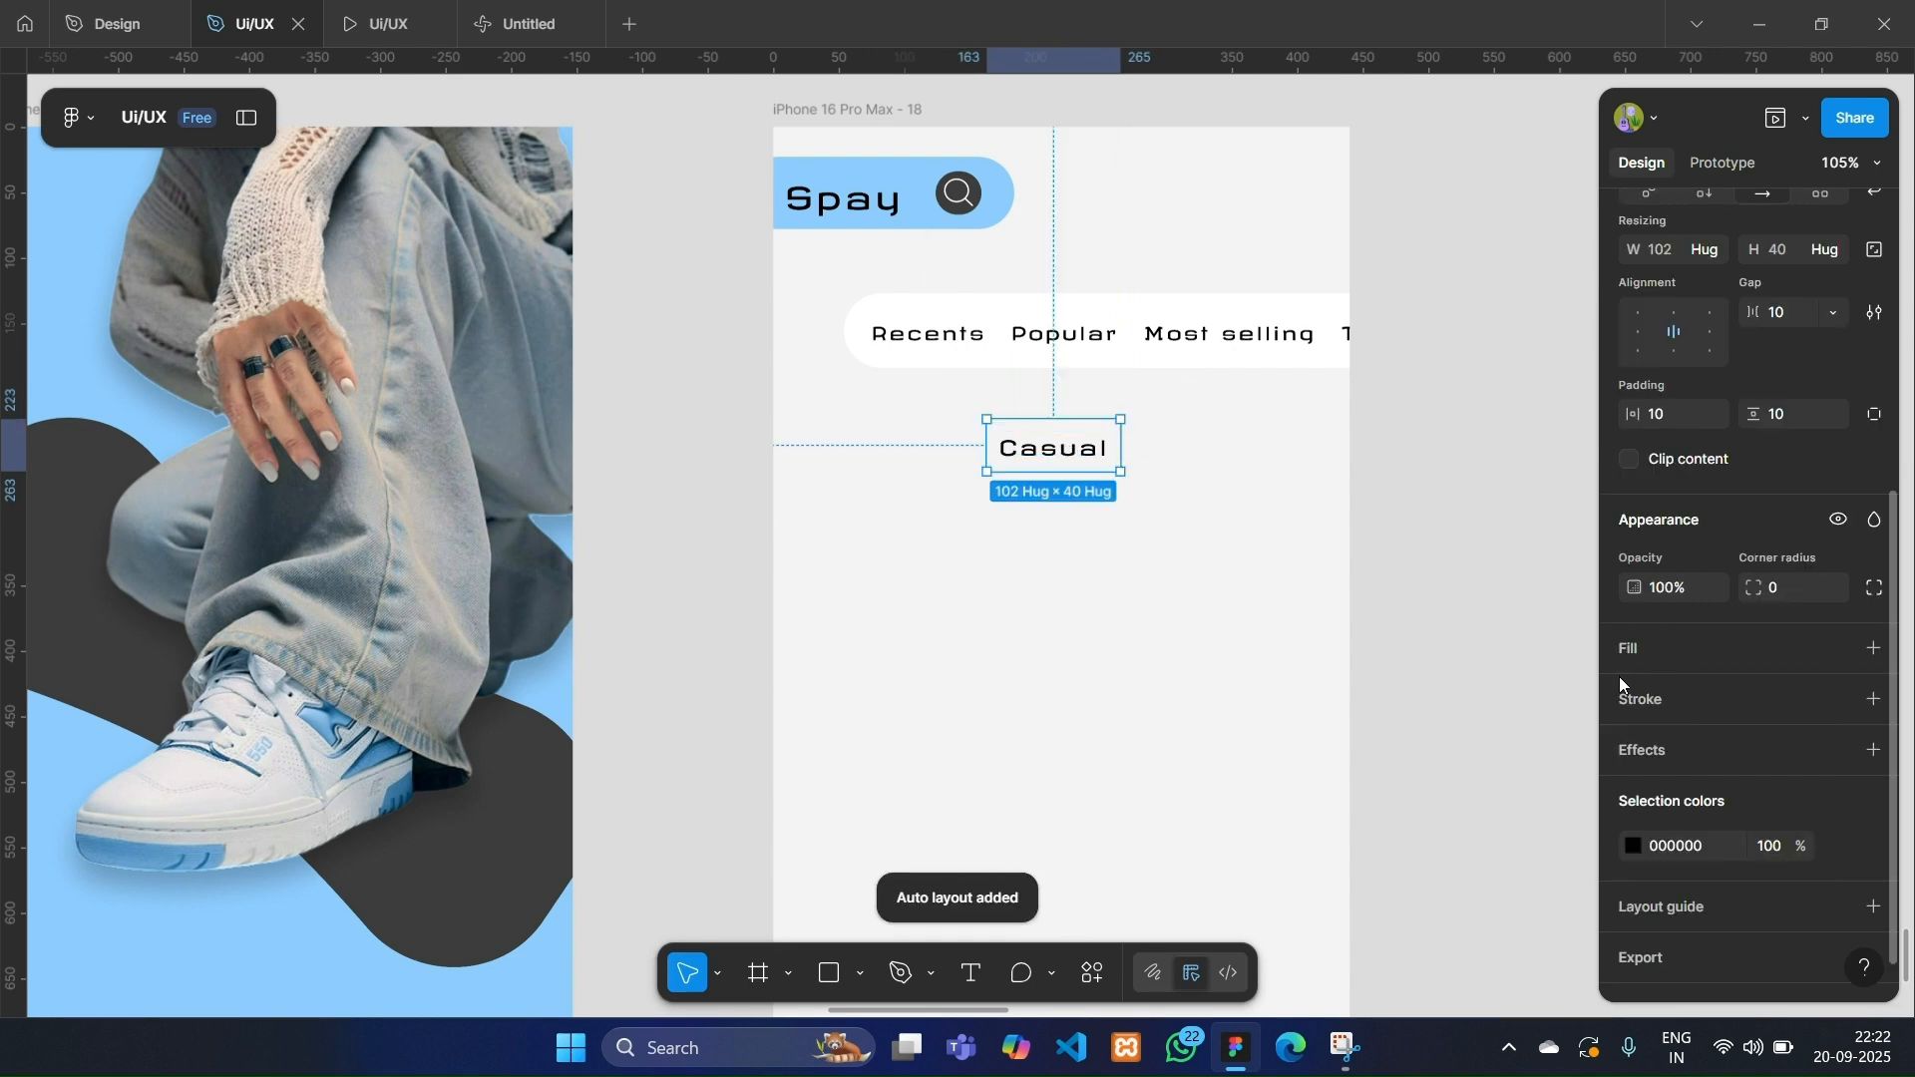
pyautogui.click(1874, 648)
pyautogui.click(1633, 693)
pyautogui.click(1333, 751)
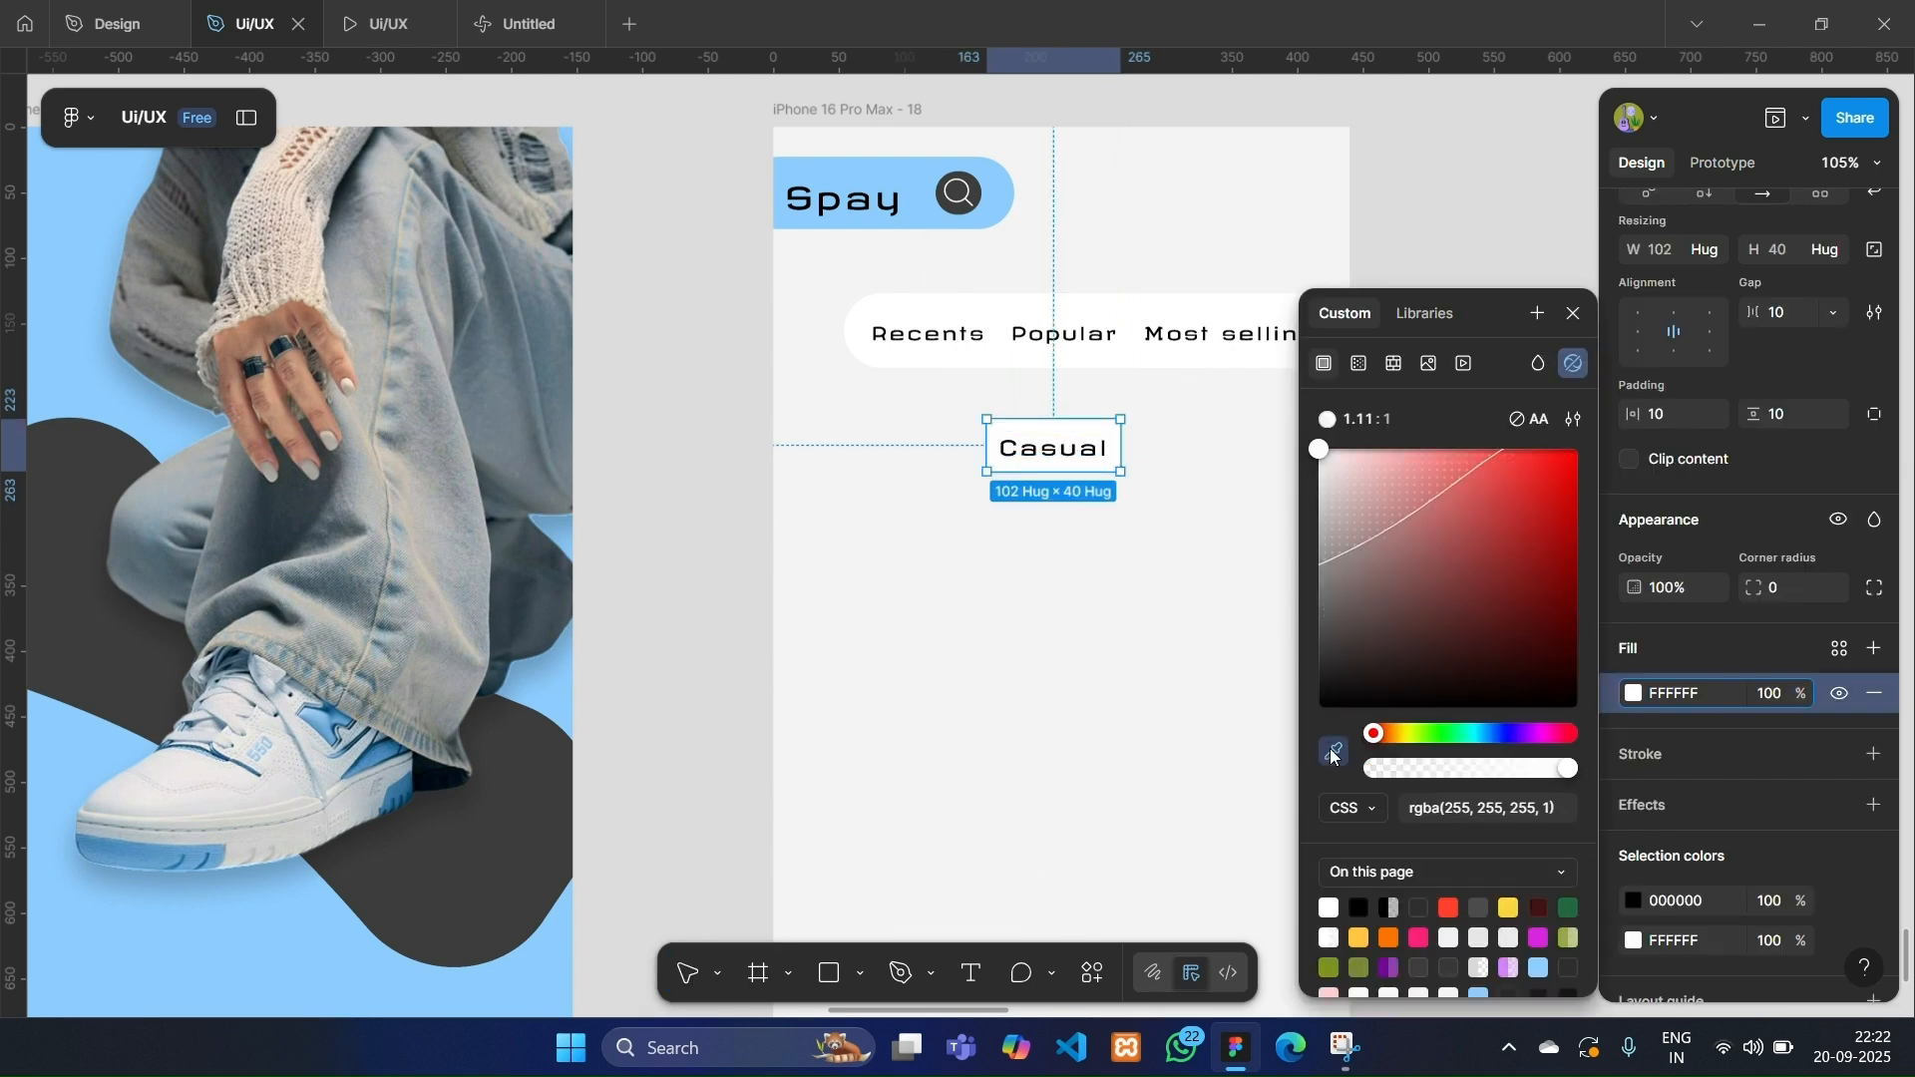
pyautogui.click(922, 172)
# Give the Casual pill a corner radius of 30, with 20 horizontal and 12 vertical padding.
pyautogui.moveTo(1753, 588); pyautogui.dragTo(14, 614)
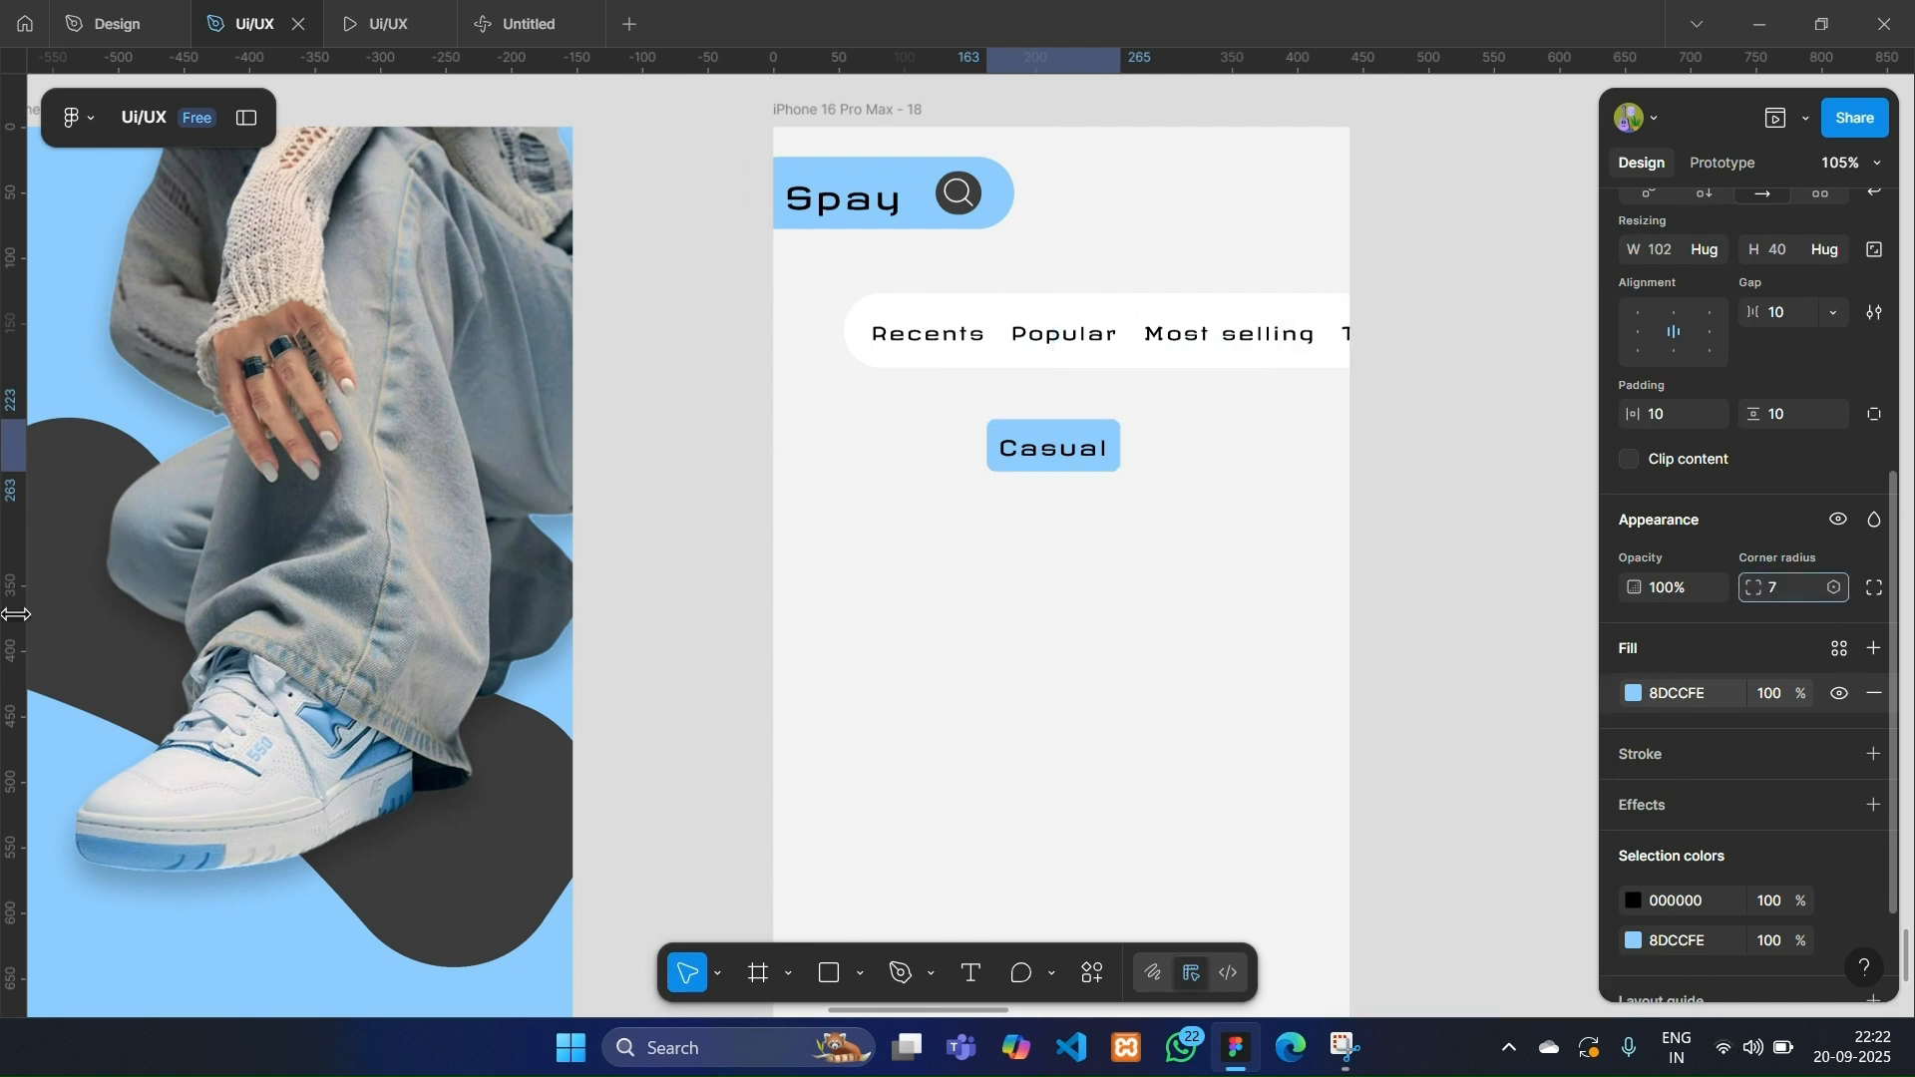
pyautogui.moveTo(1633, 414); pyautogui.dragTo(1763, 418)
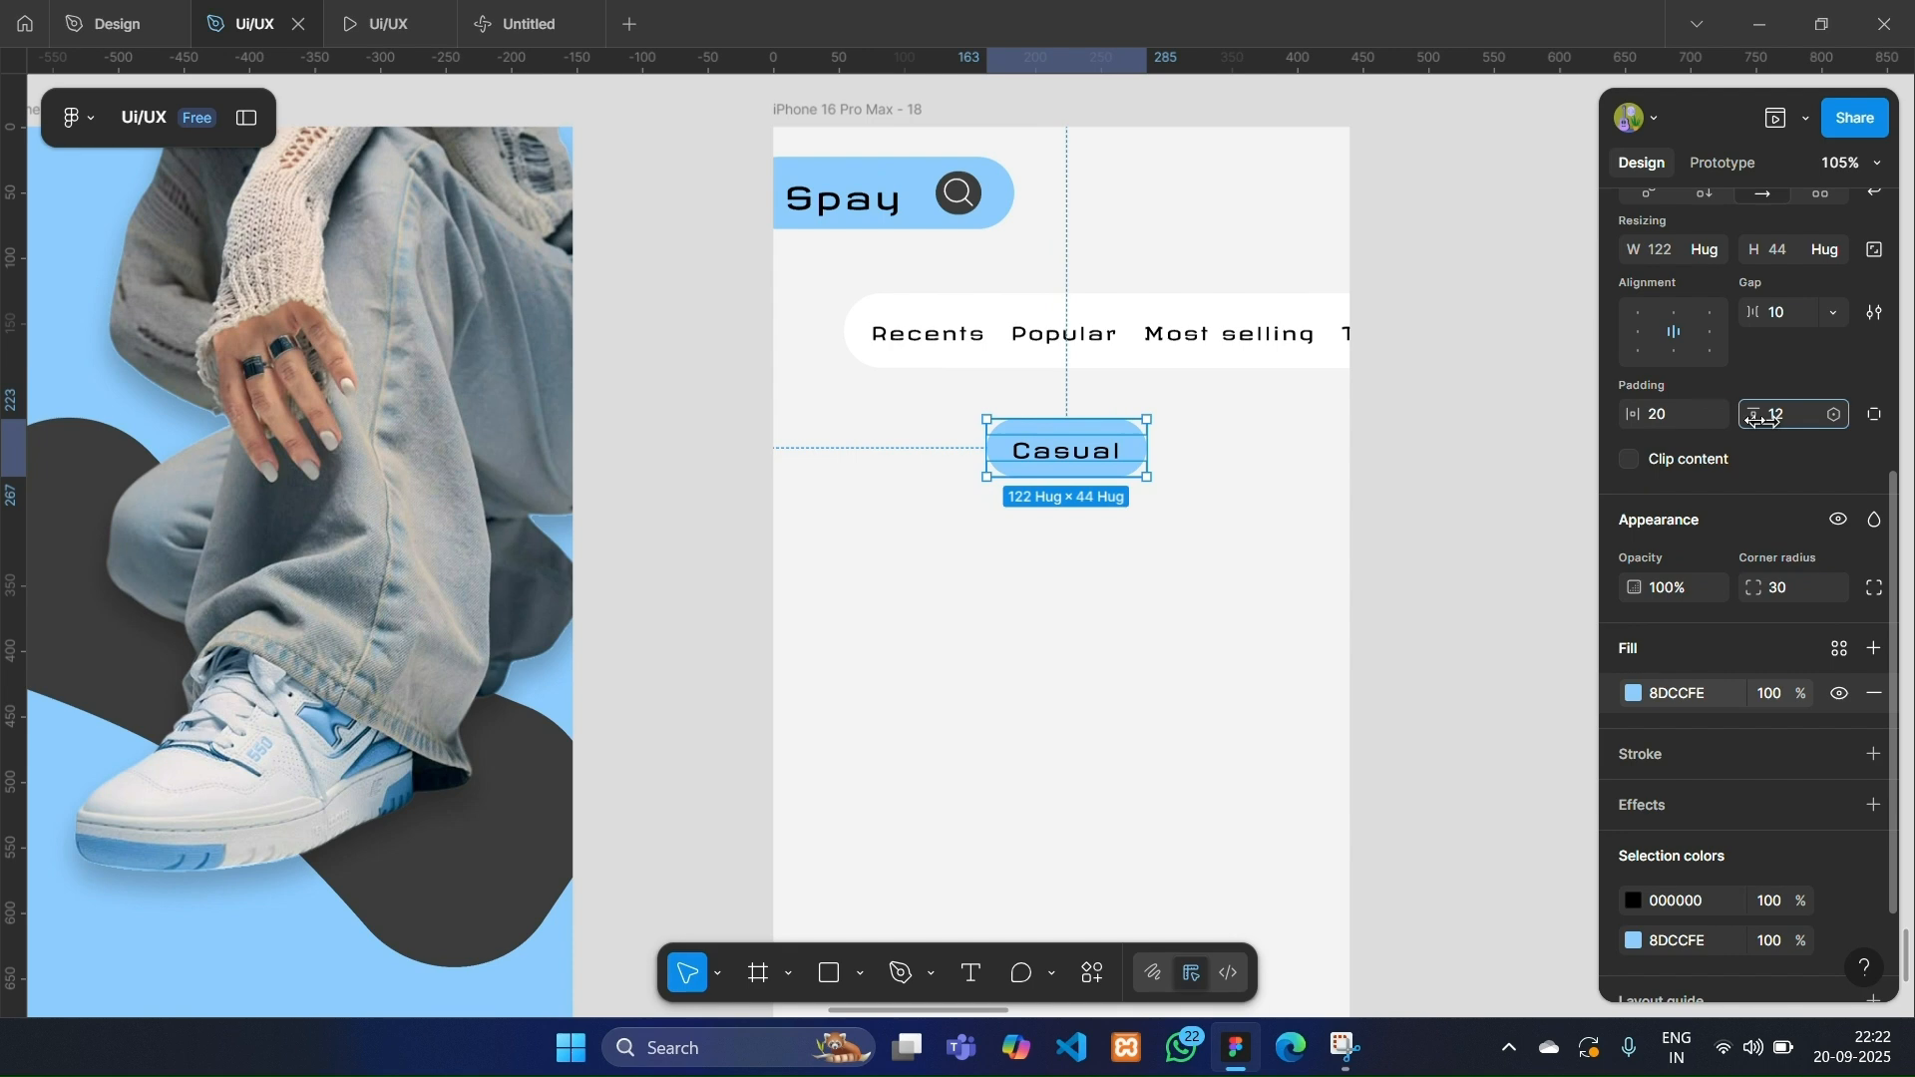
# Shift the Casual pill to Y 222 and centre it horizontally on the home screen.
pyautogui.moveTo(1077, 446); pyautogui.dragTo(1045, 445)
pyautogui.scroll(5, 1684, 427)
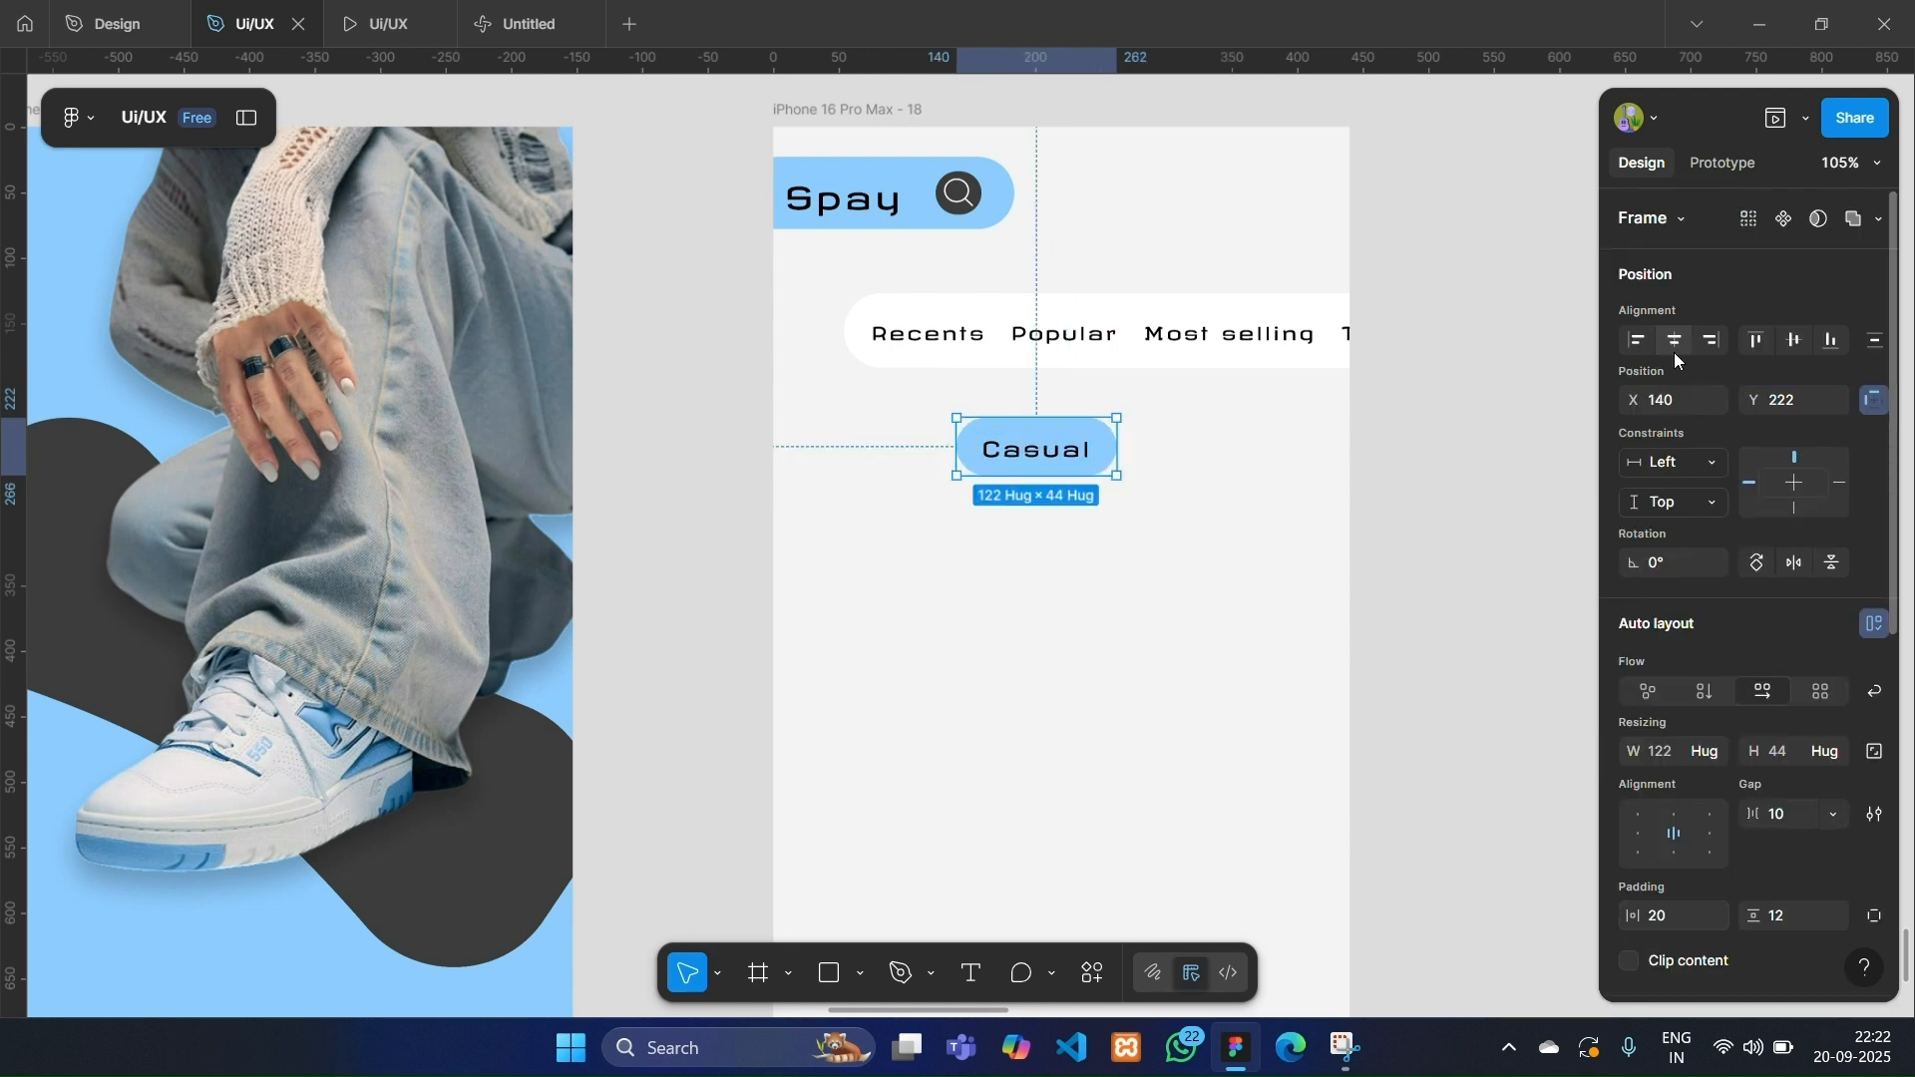
pyautogui.click(1676, 341)
pyautogui.click(1485, 528)
# Draw a 178 × 304 card frame below the Casual pill and place it at X 29, Y 388.
pyautogui.scroll(-3, 1485, 528)
pyautogui.keyDown('ctrl'); pyautogui.scroll(-3, 1484, 526); pyautogui.keyUp('ctrl')
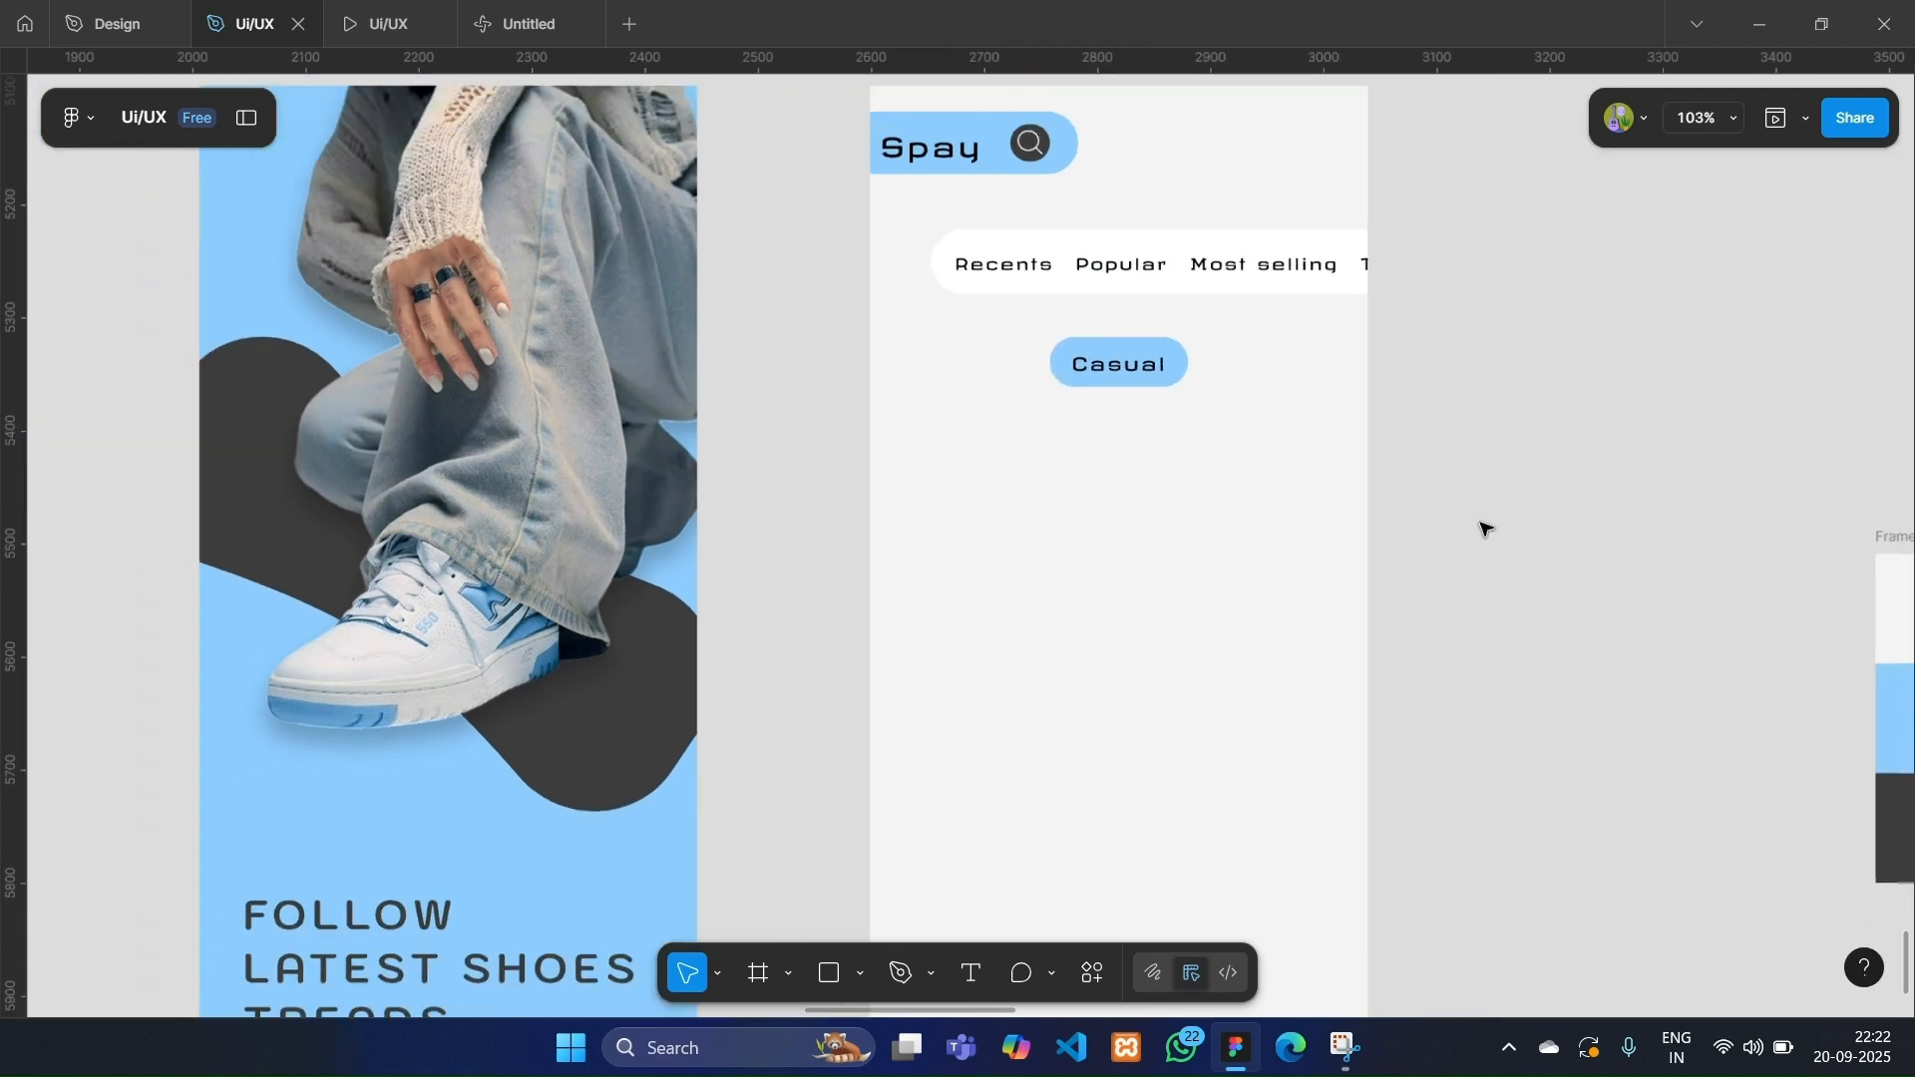
pyautogui.click(758, 976)
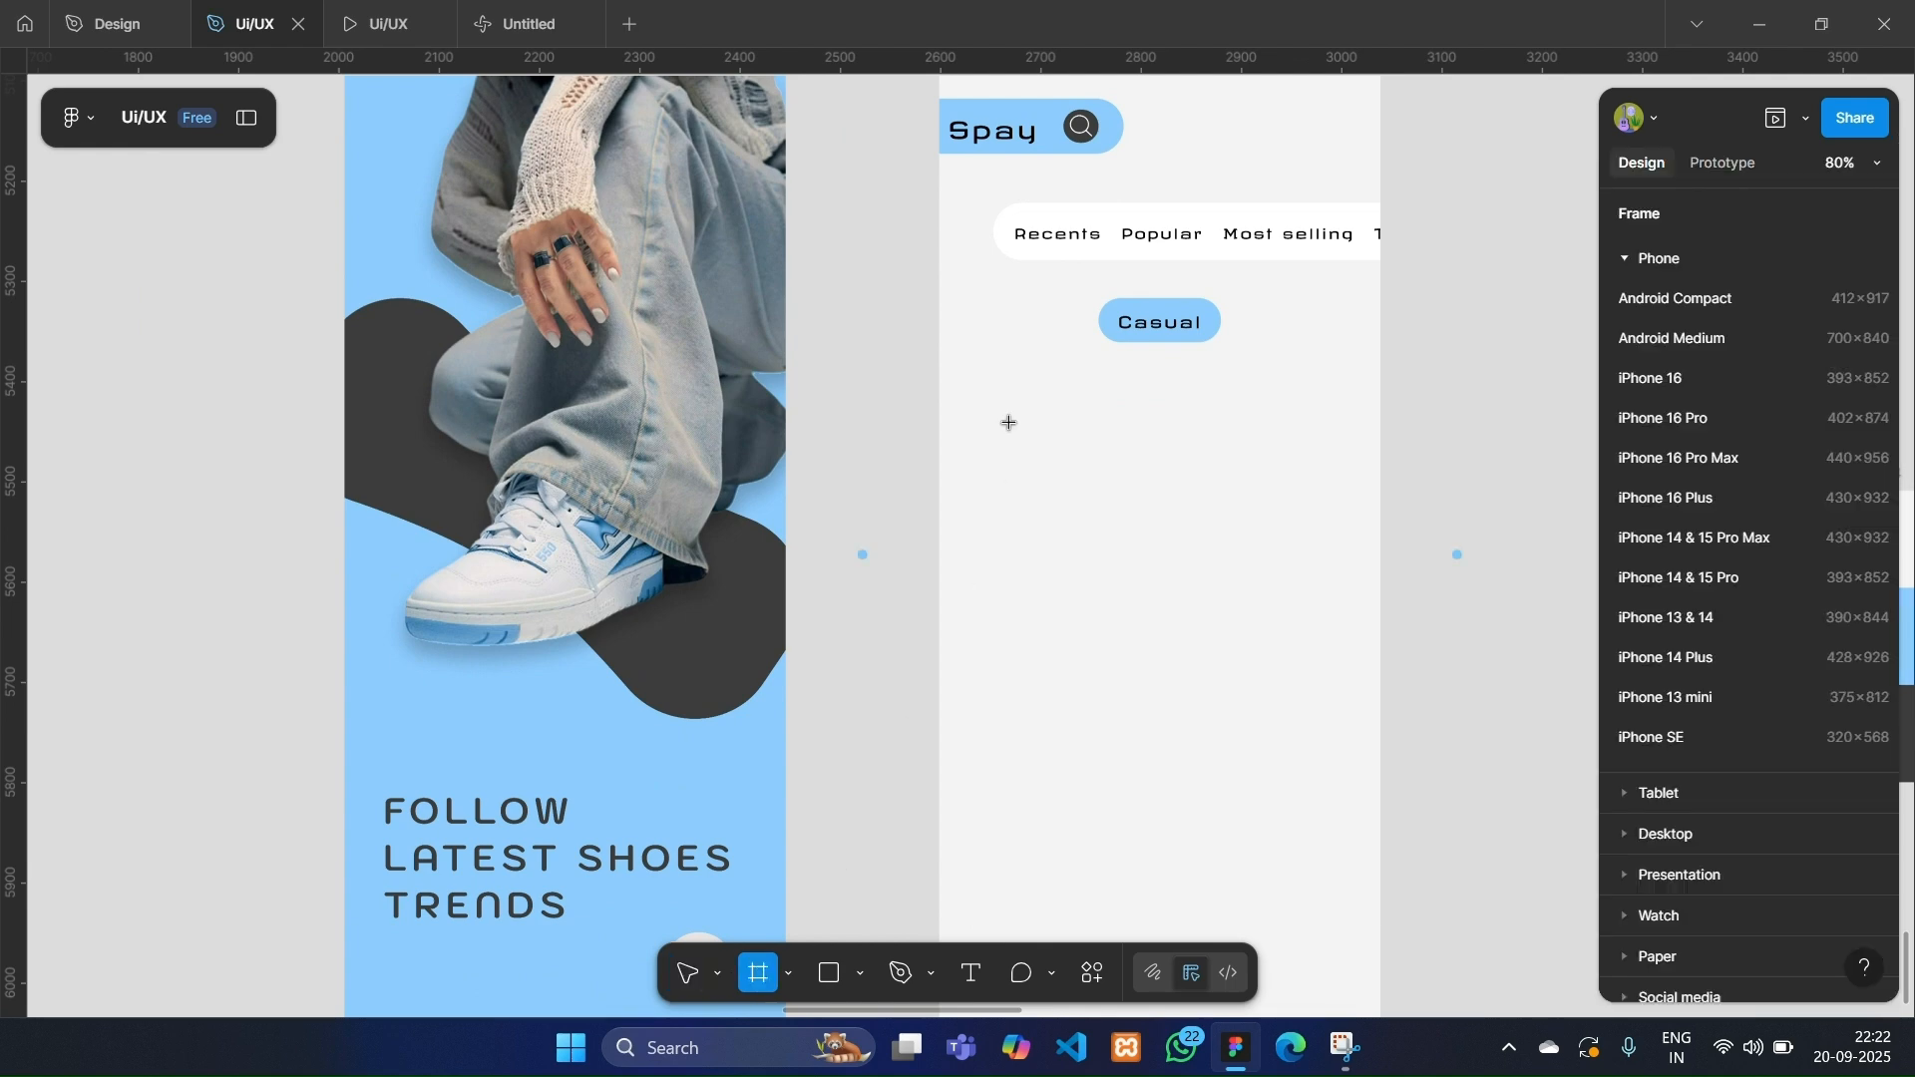
pyautogui.hscroll(3, 1010, 423)
pyautogui.moveTo(813, 423); pyautogui.dragTo(992, 727)
pyautogui.moveTo(890, 509); pyautogui.dragTo(872, 556)
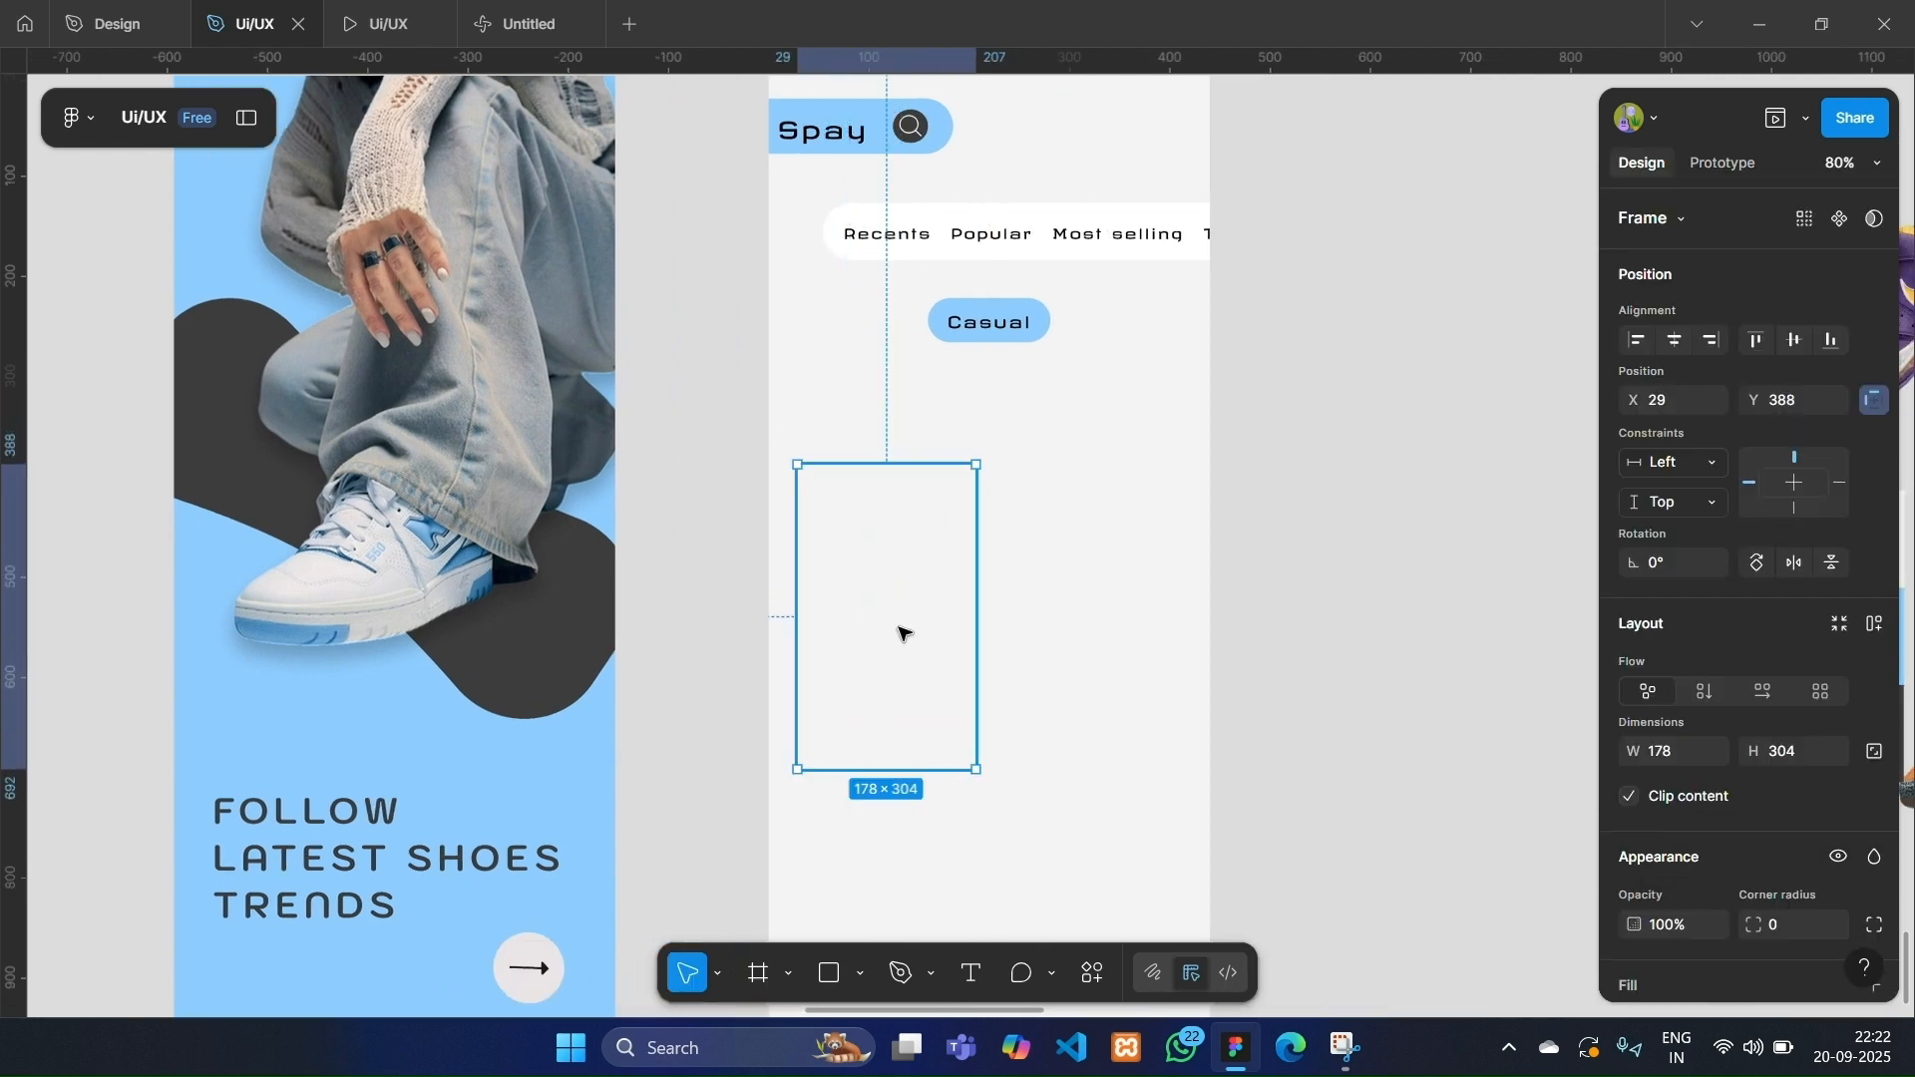
# Lower the centred Casual pill to Y 254.
pyautogui.click(992, 316)
pyautogui.moveTo(992, 315); pyautogui.dragTo(993, 347)
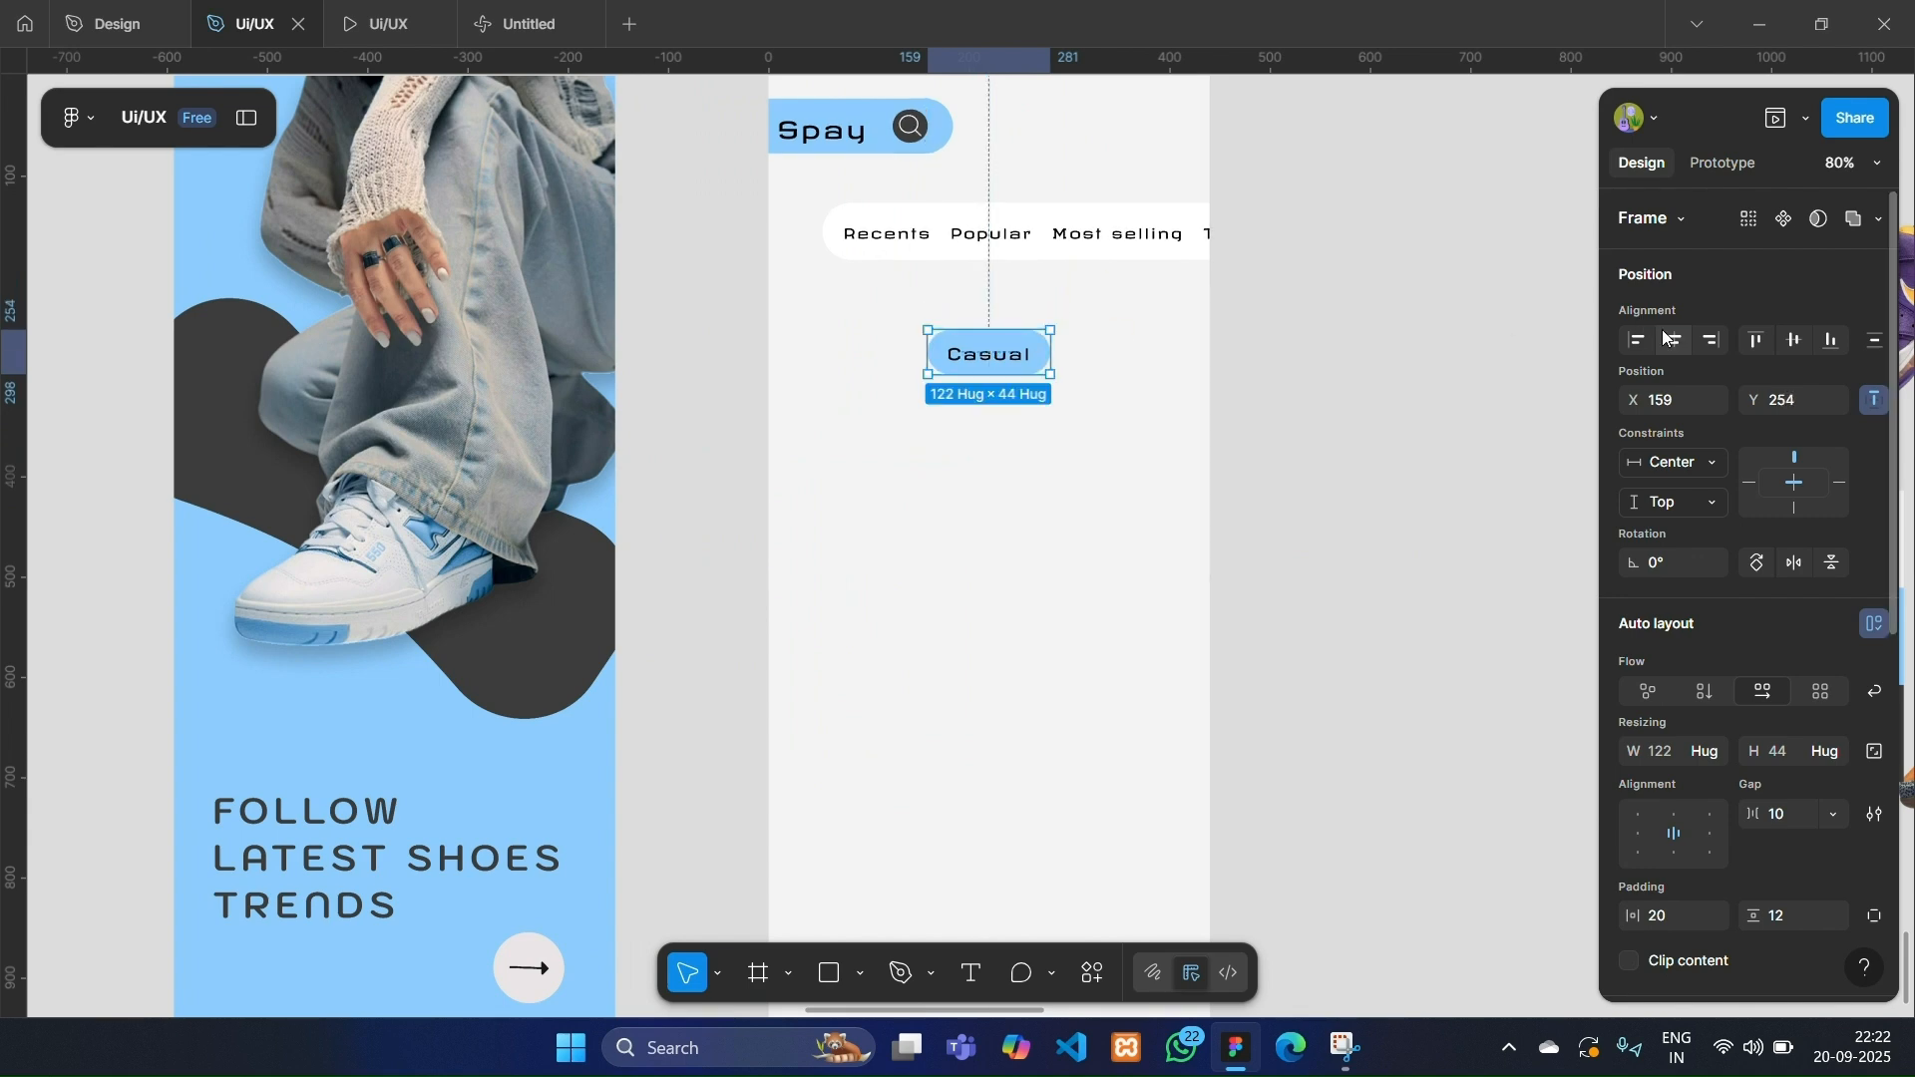
# Fill the new card frame with dark grey 3C3C3C sampled from the neighbouring screen's background shape.
pyautogui.scroll(-2, 884, 543)
pyautogui.click(875, 560)
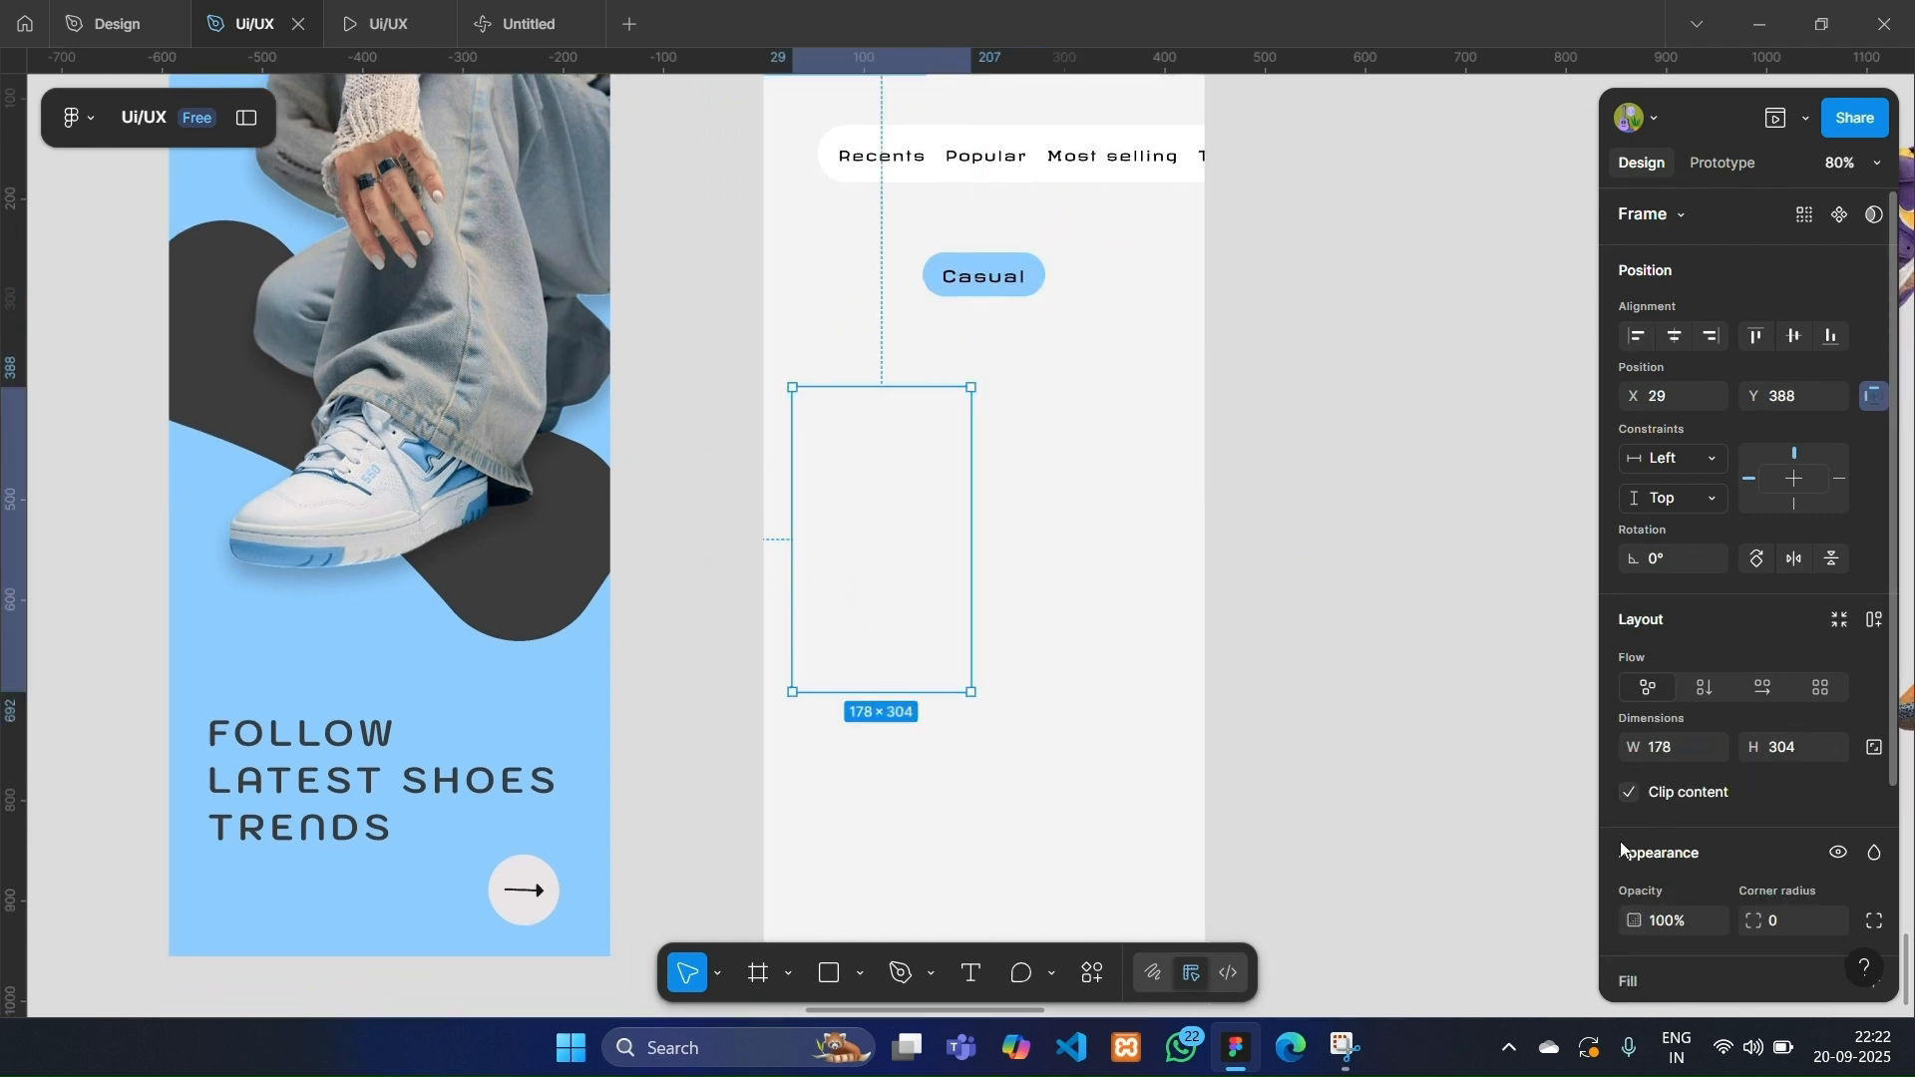
pyautogui.scroll(-1, 1622, 850)
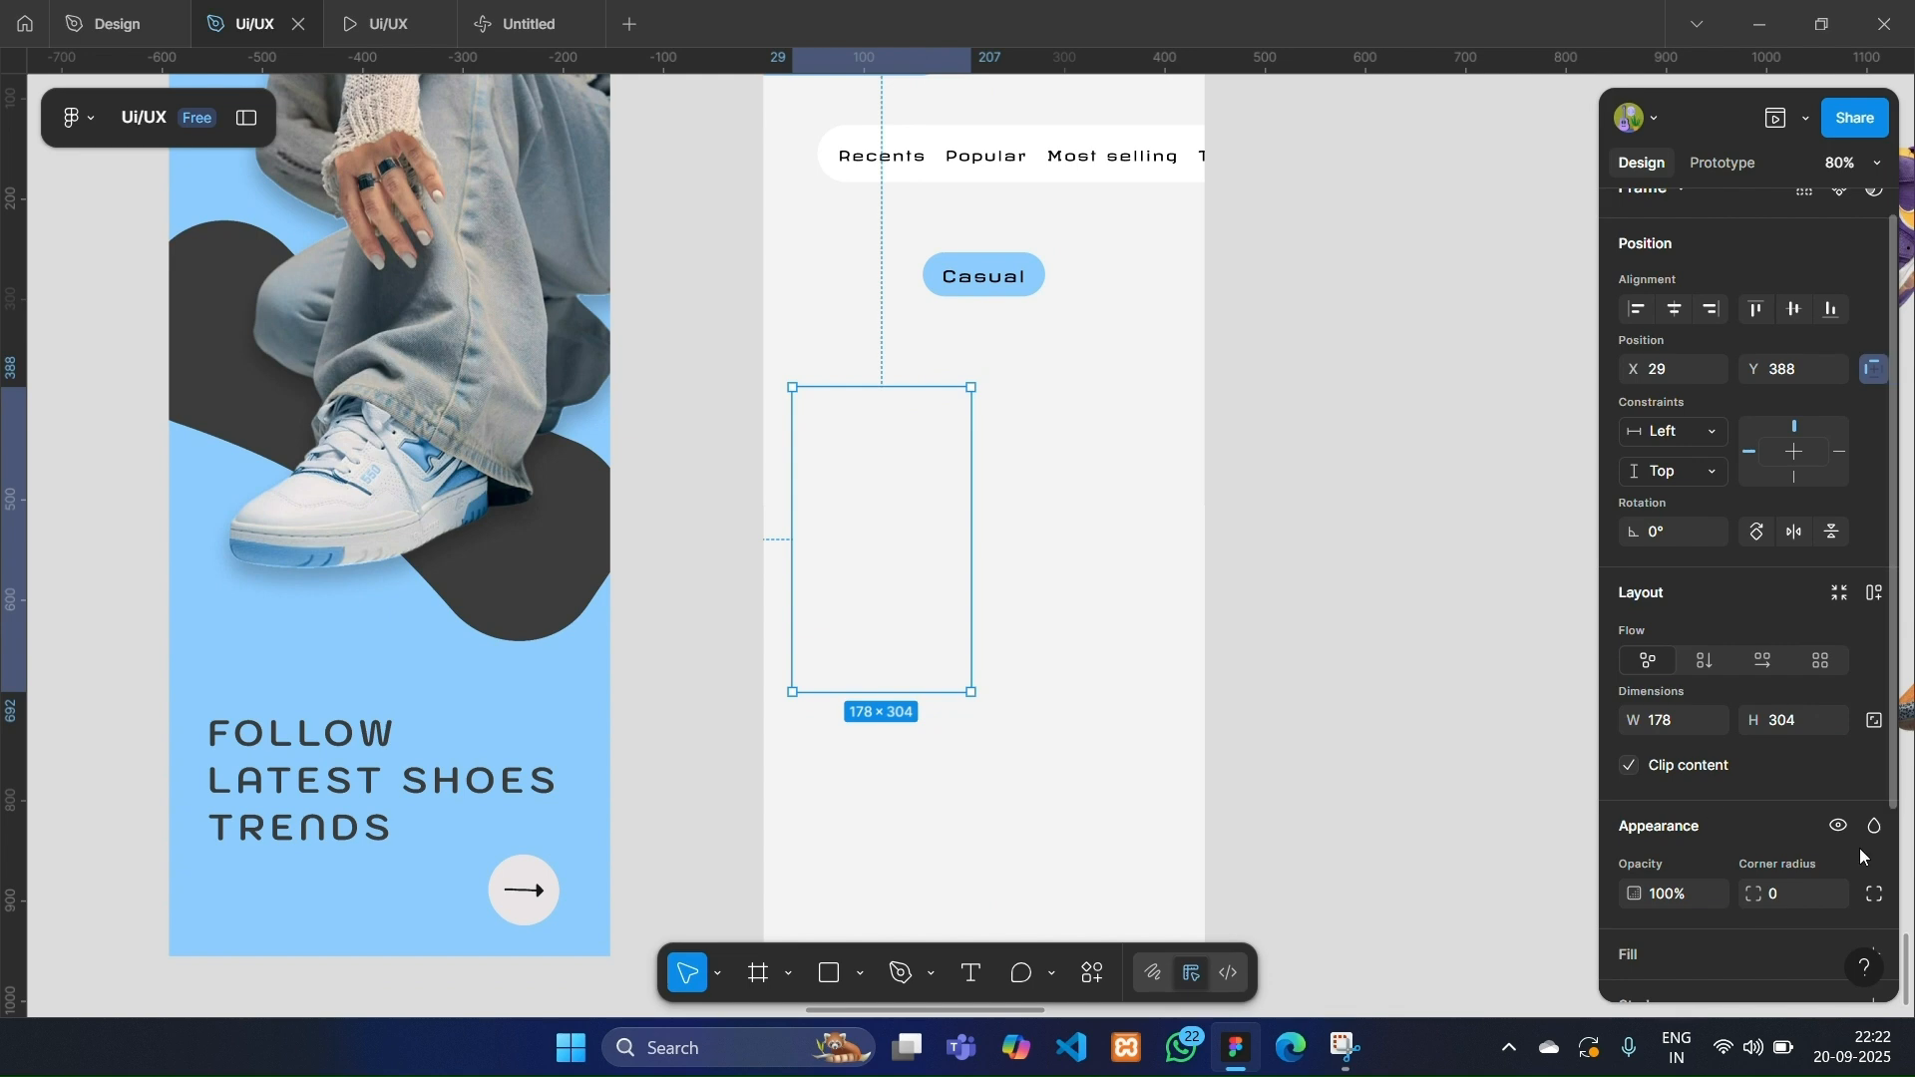
pyautogui.scroll(-3, 1858, 851)
pyautogui.click(1662, 706)
pyautogui.click(1333, 752)
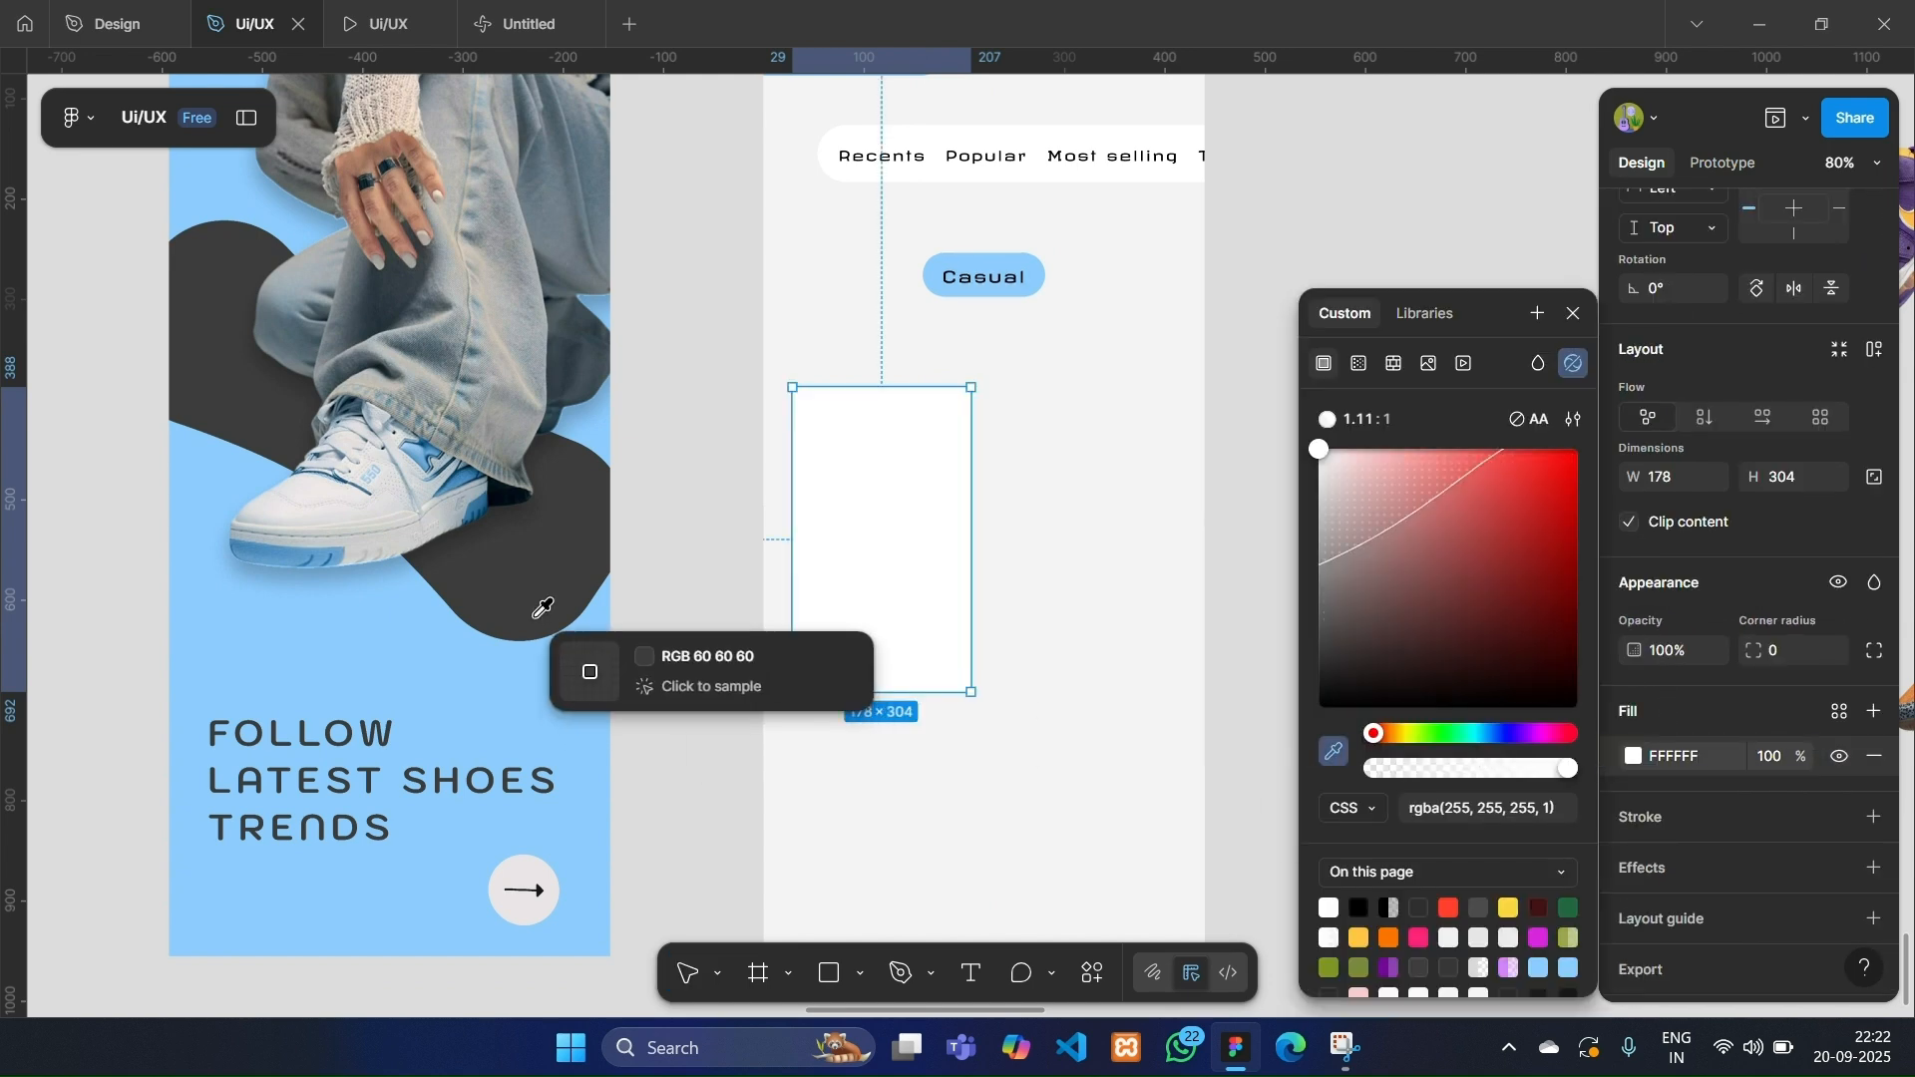
pyautogui.click(540, 608)
# Round the dark card's corners to a radius of 41.
pyautogui.hscroll(4, 702, 567)
pyautogui.scroll(-1, 701, 566)
pyautogui.moveTo(1756, 651); pyautogui.dragTo(1776, 652)
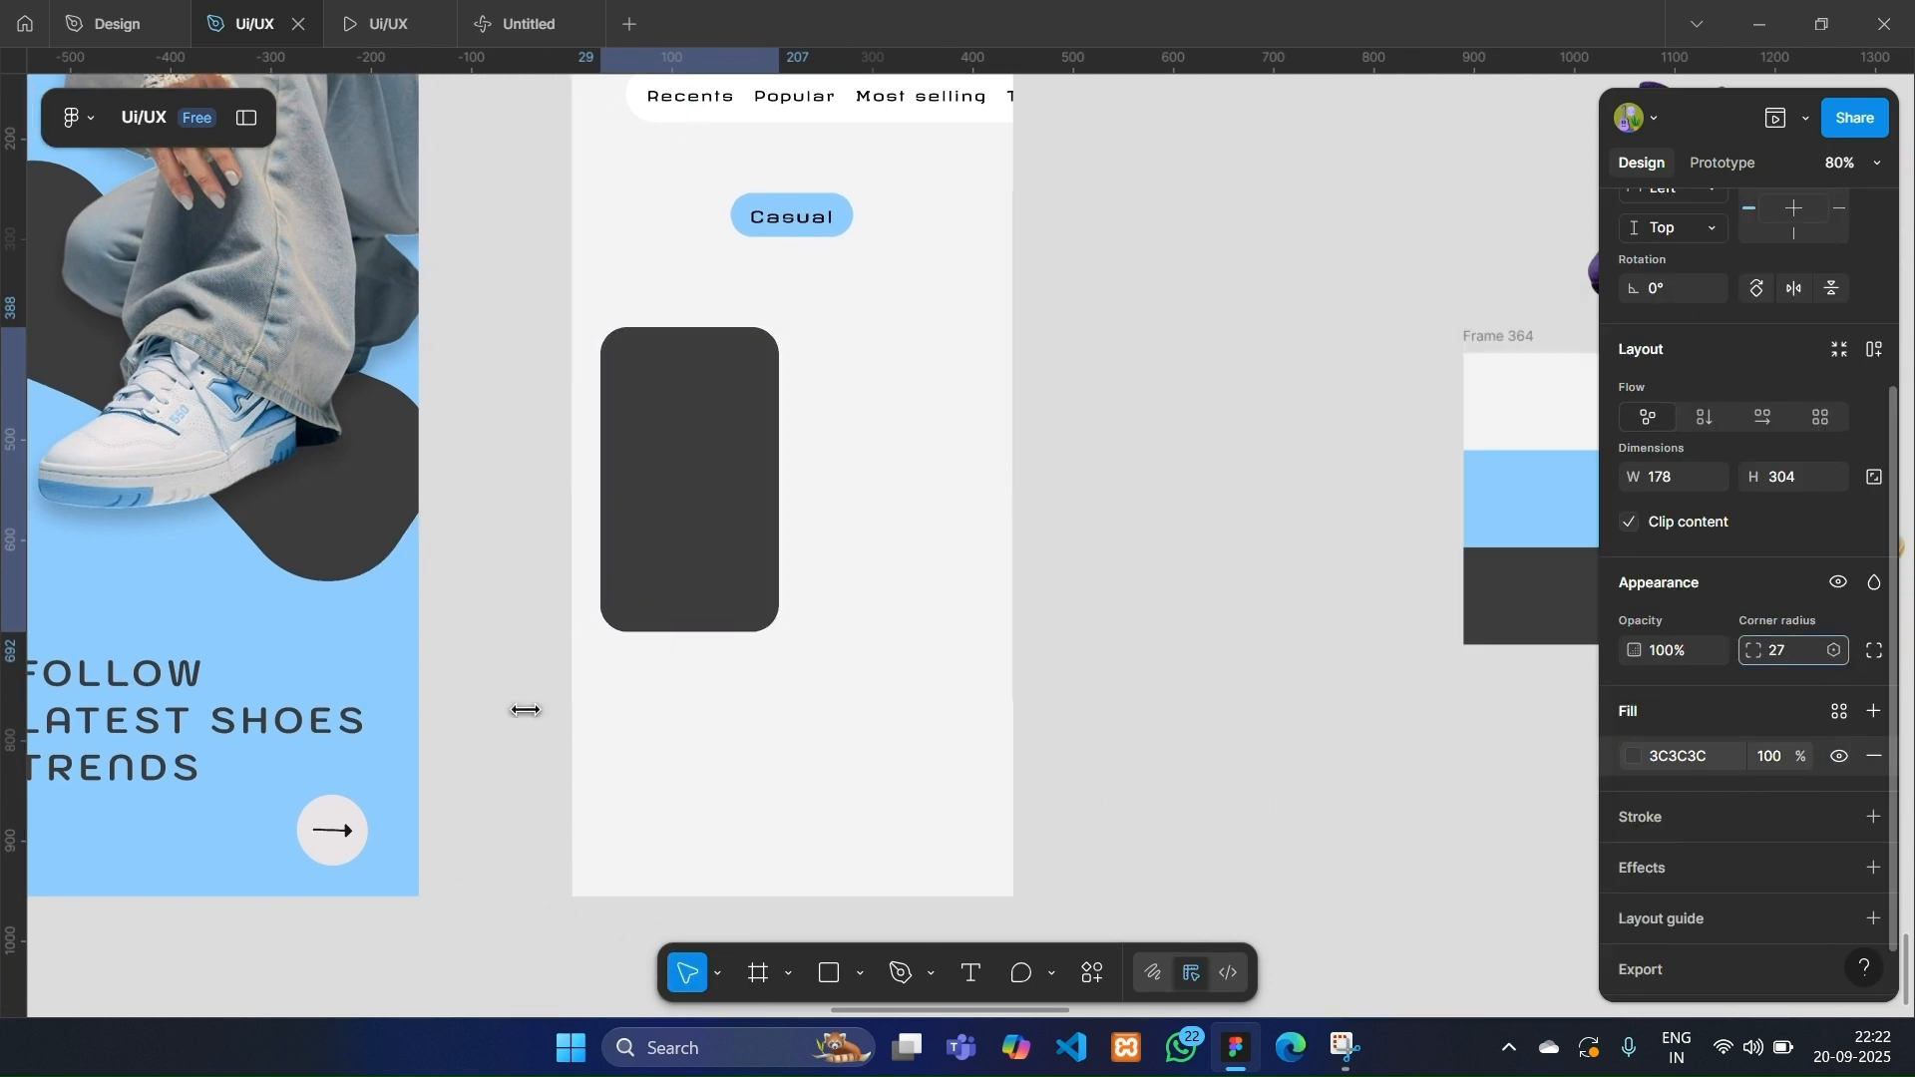
pyautogui.moveTo(814, 712); pyautogui.dragTo(820, 712)
# Enlarge the dark card to 231 × 340 and move it to X 50, Y 376.
pyautogui.moveTo(781, 464); pyautogui.dragTo(826, 466)
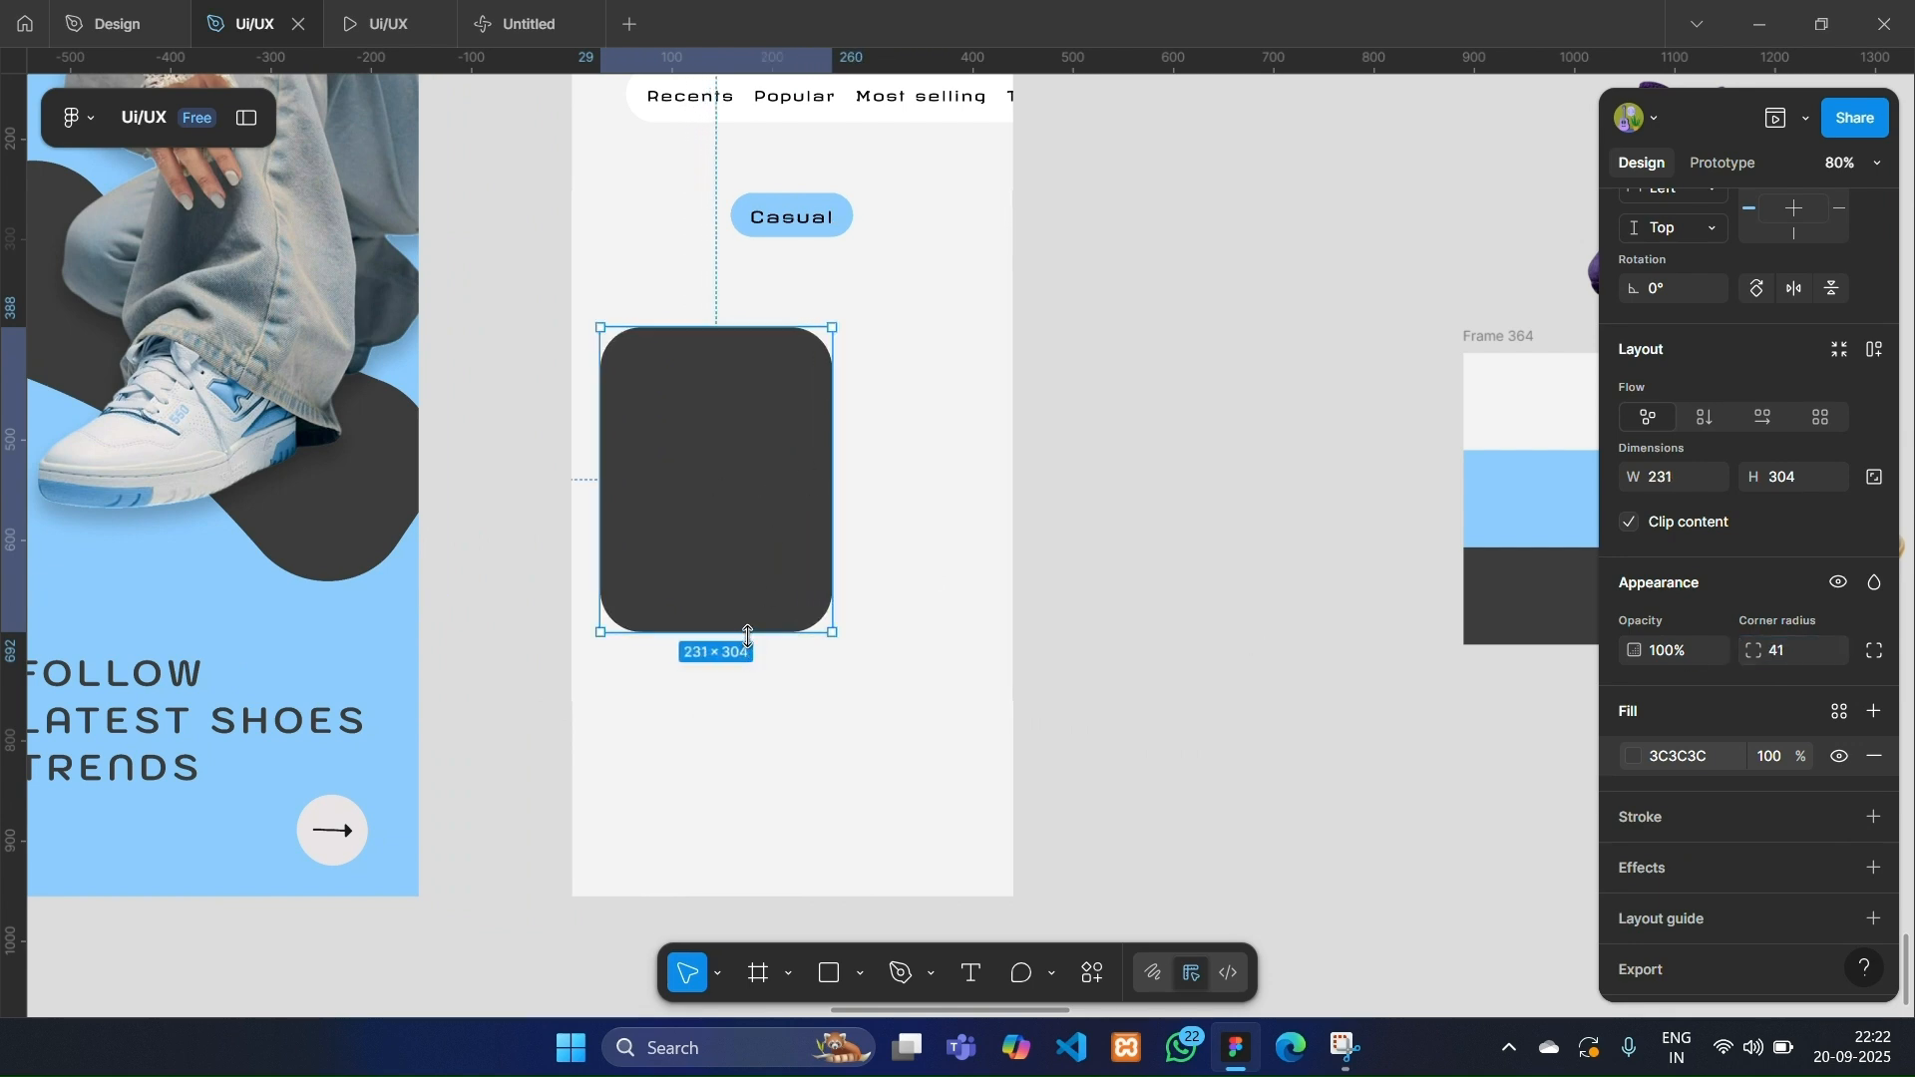
pyautogui.moveTo(748, 635); pyautogui.dragTo(748, 671)
pyautogui.moveTo(752, 582); pyautogui.dragTo(755, 576)
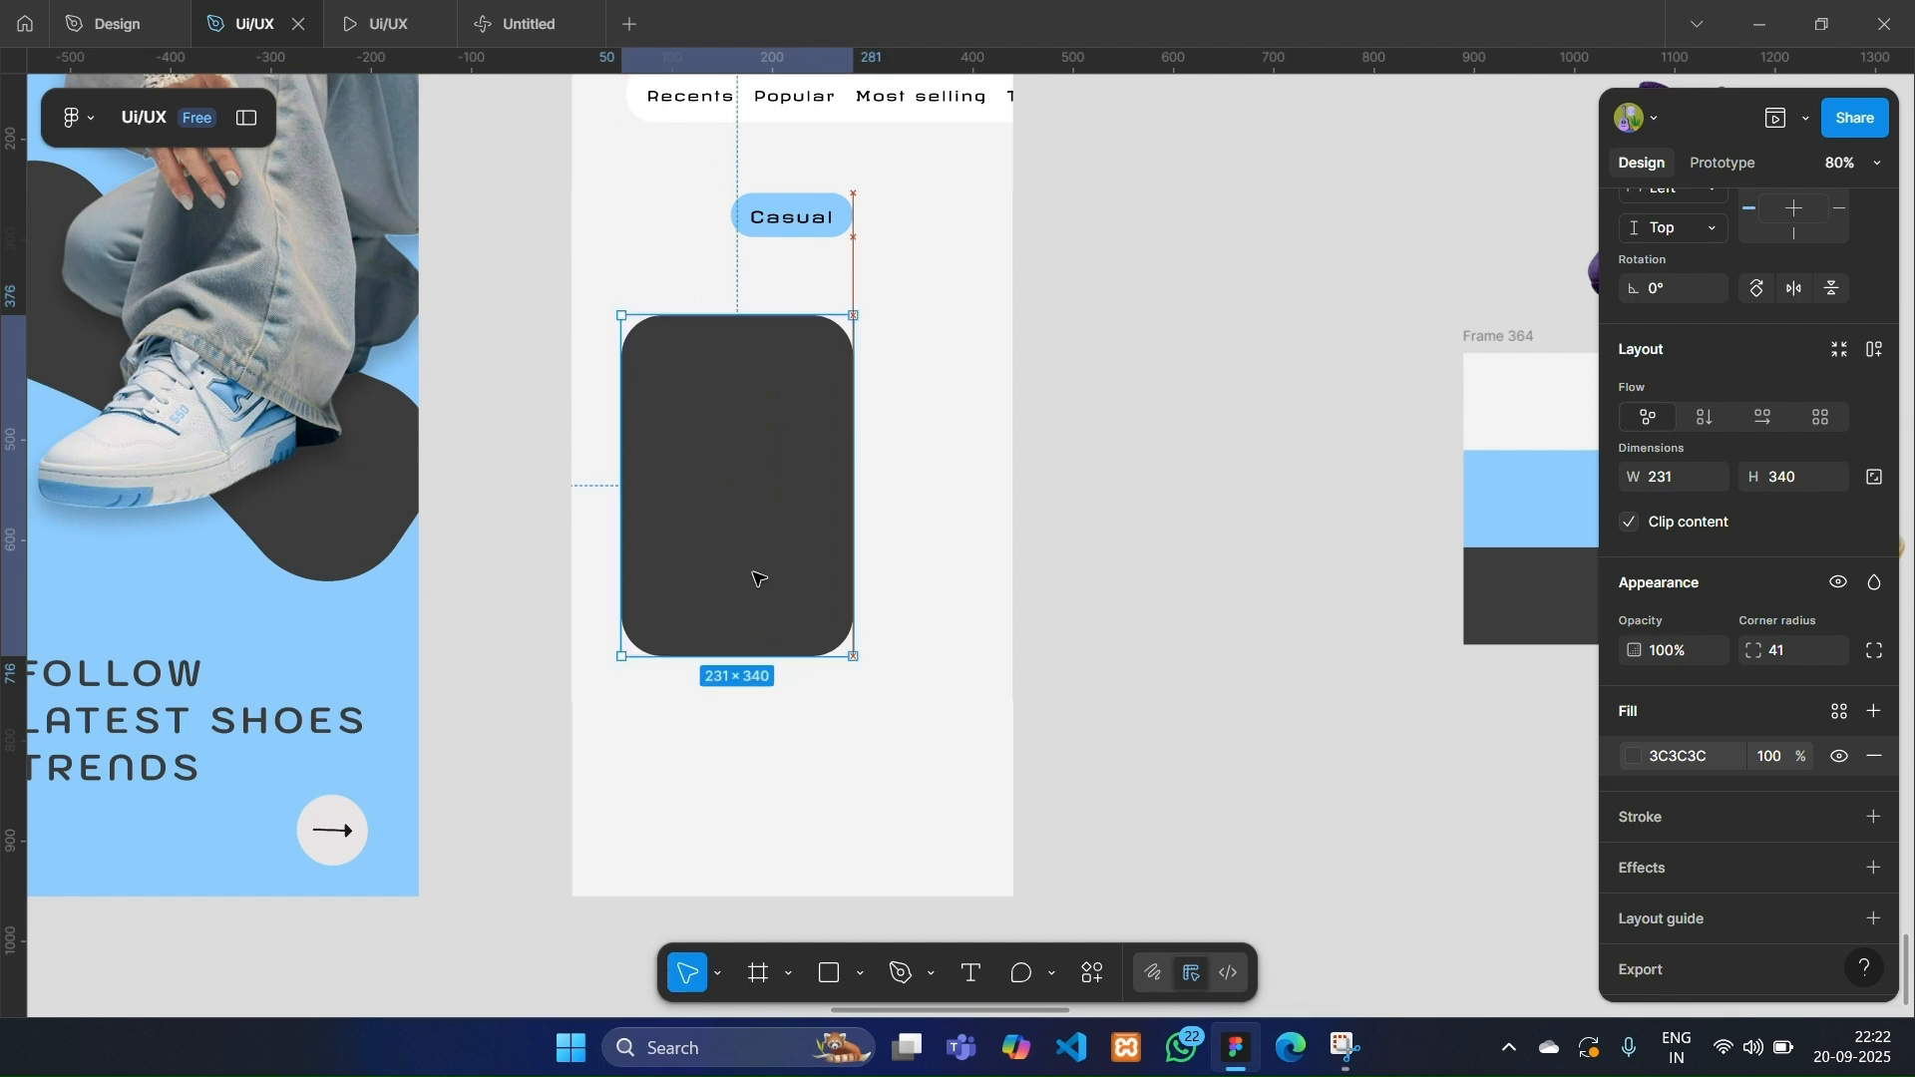
# Move the purple sneaker image onto the dark card, placing it at X -14, Y 247.
pyautogui.hscroll(3, 1005, 522)
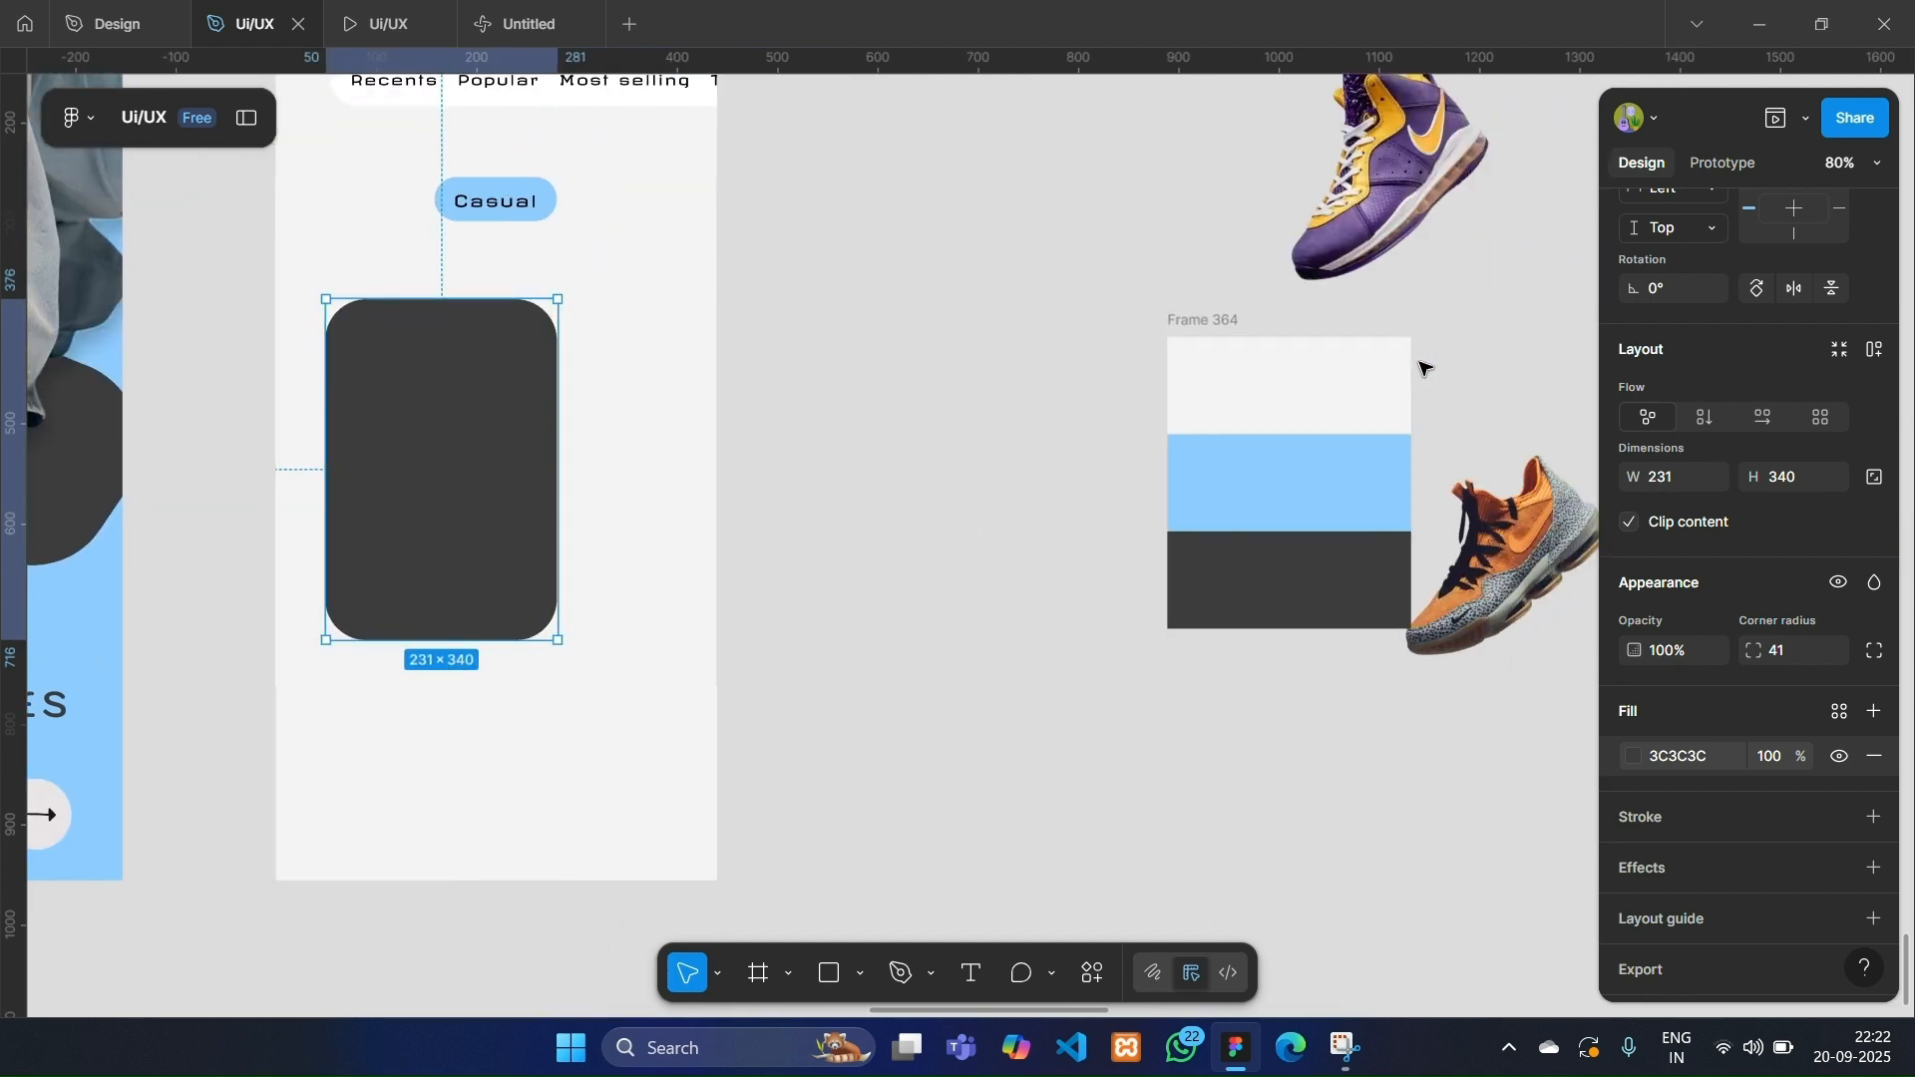
pyautogui.click(1361, 221)
pyautogui.press('Return')
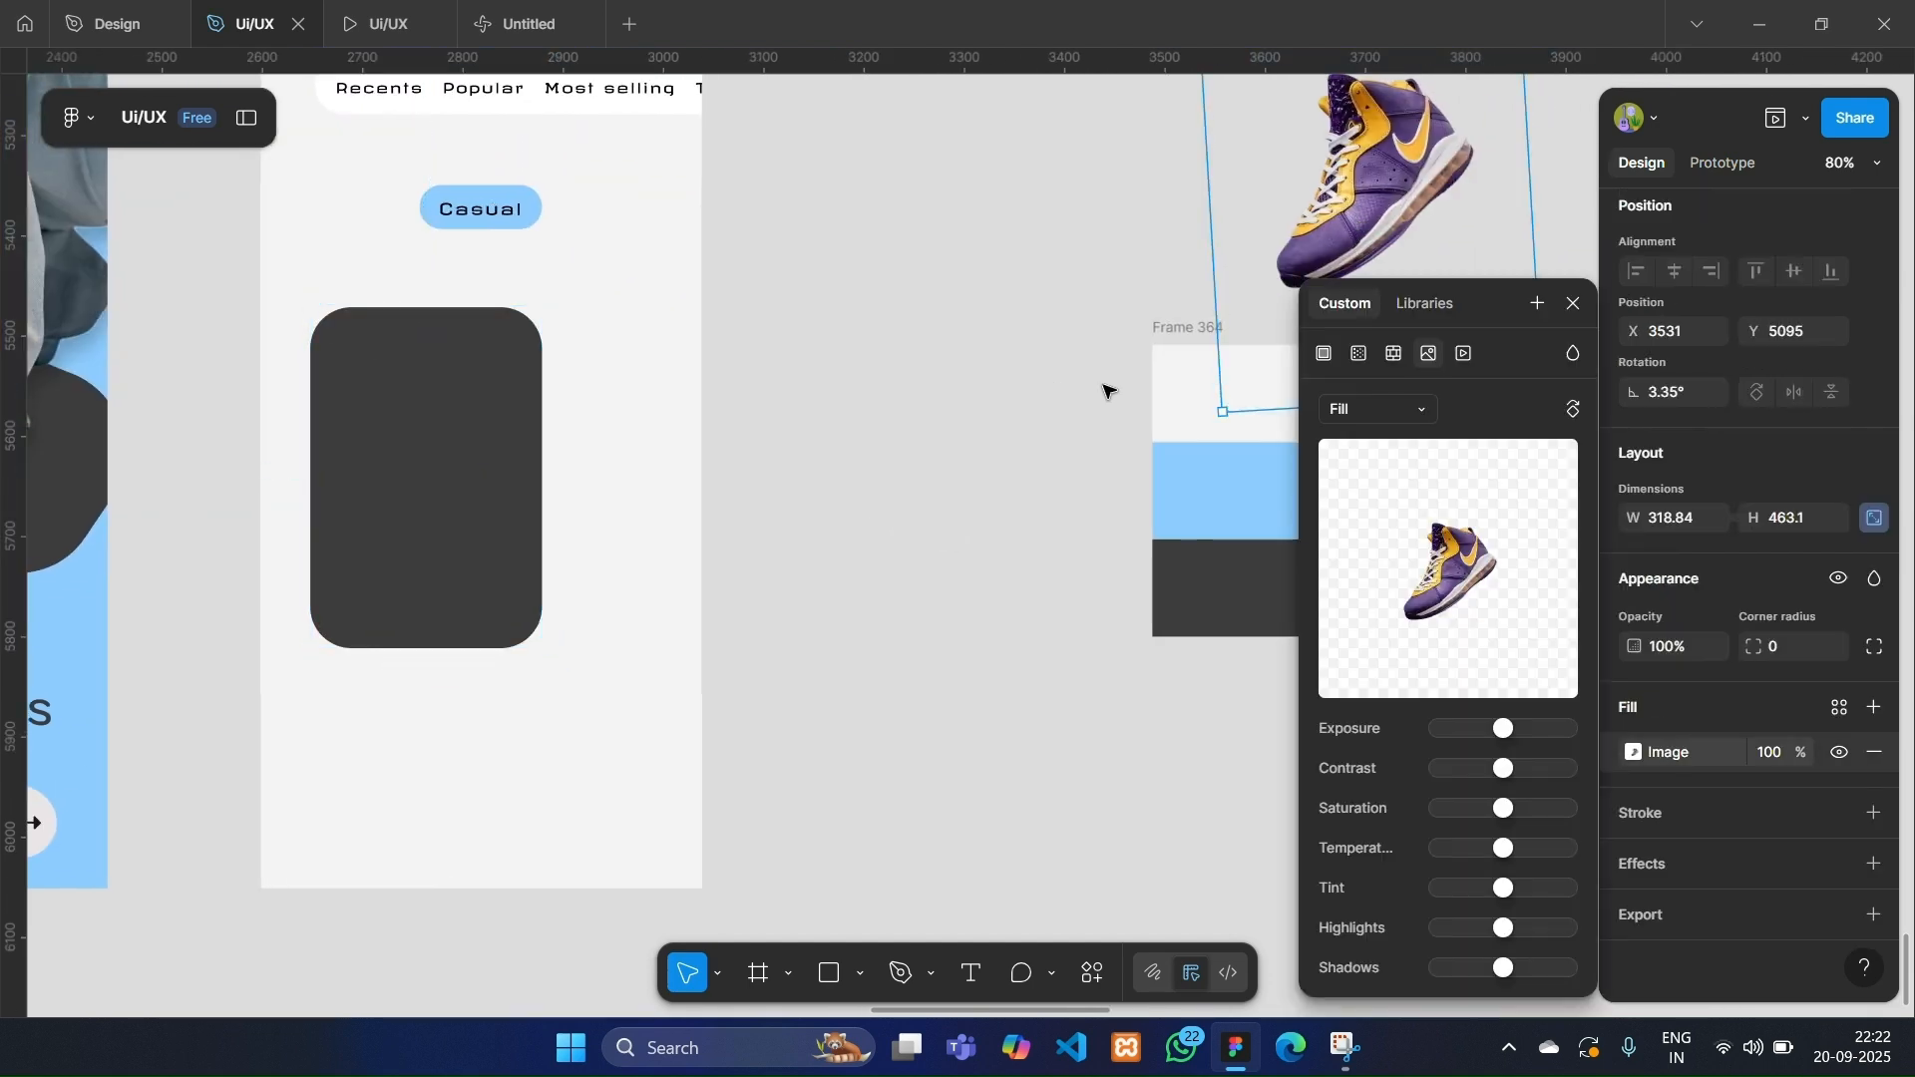
pyautogui.click(1574, 303)
pyautogui.moveTo(1364, 217); pyautogui.dragTo(450, 445)
pyautogui.hscroll(-3, 499, 558)
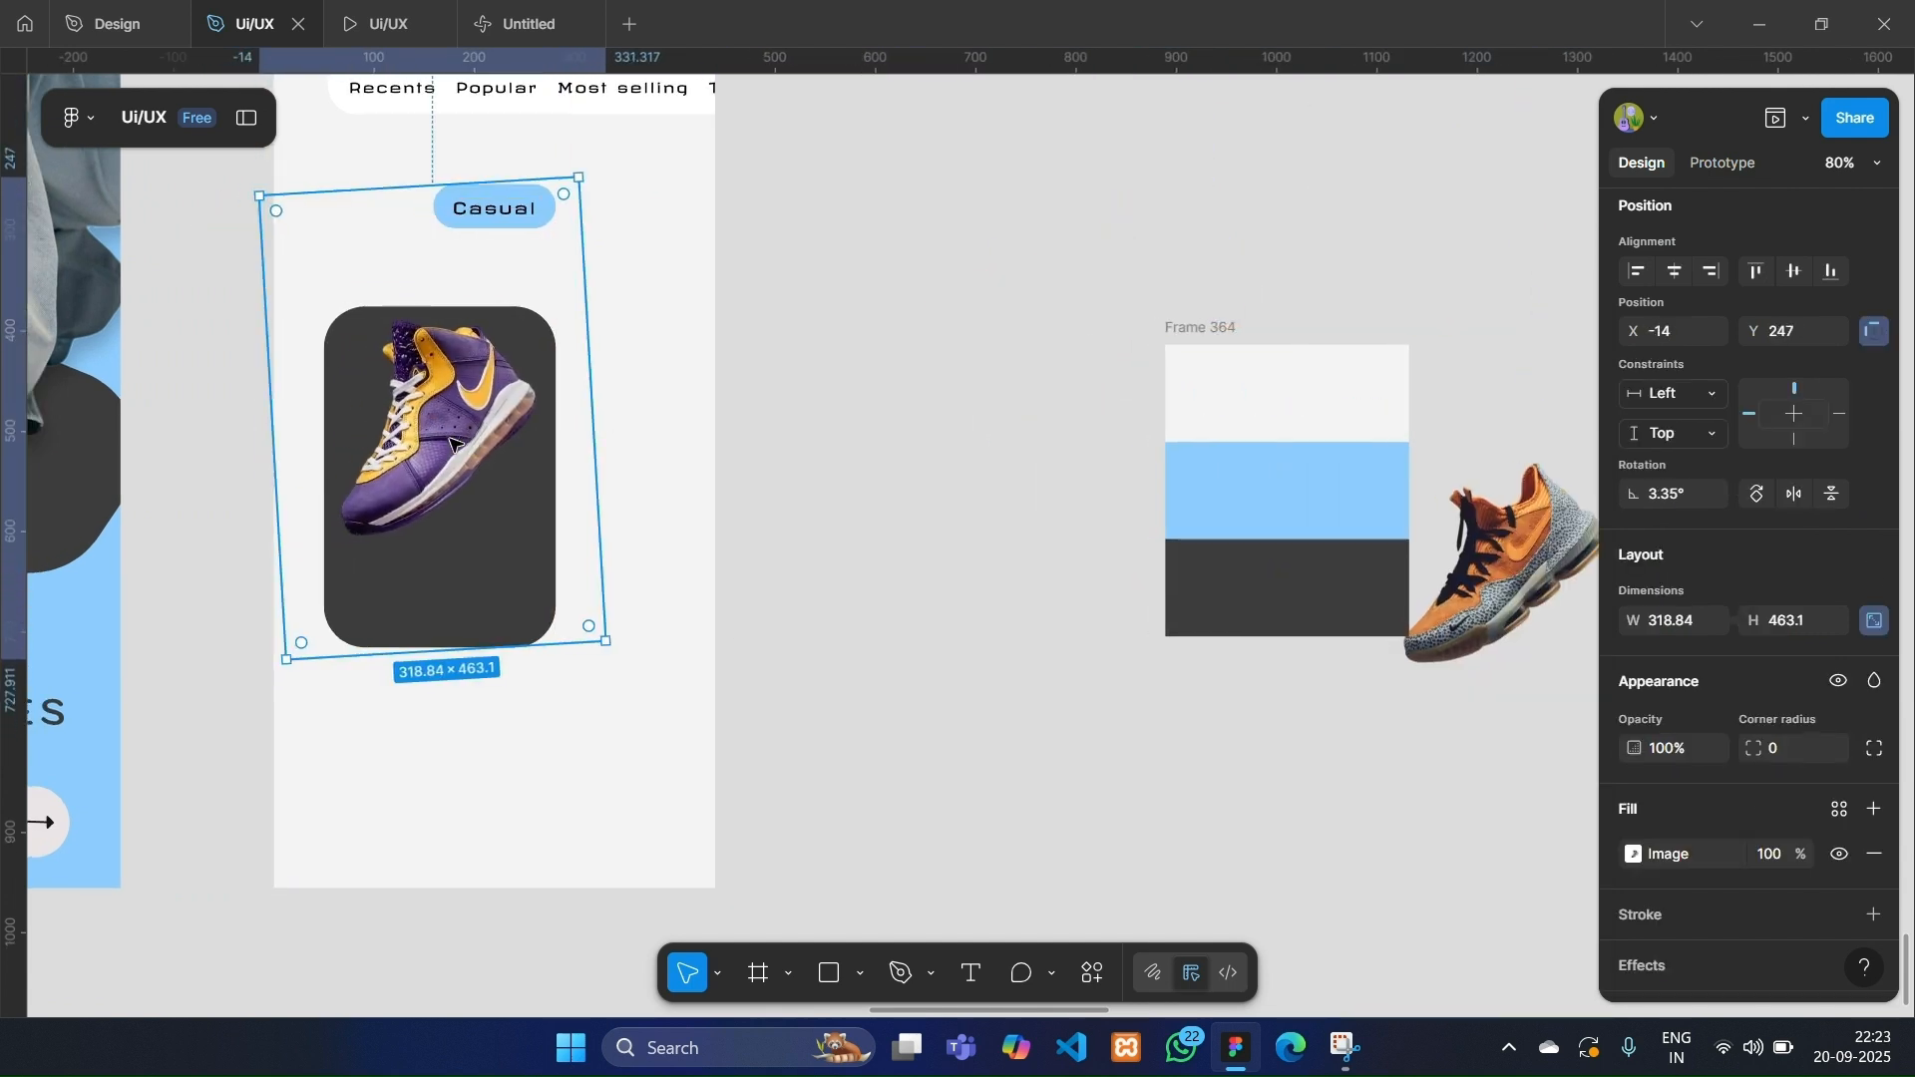
# Restore the full interface and nest the purple sneaker image inside the dark card's frame in the layer hierarchy.
pyautogui.click(825, 43)
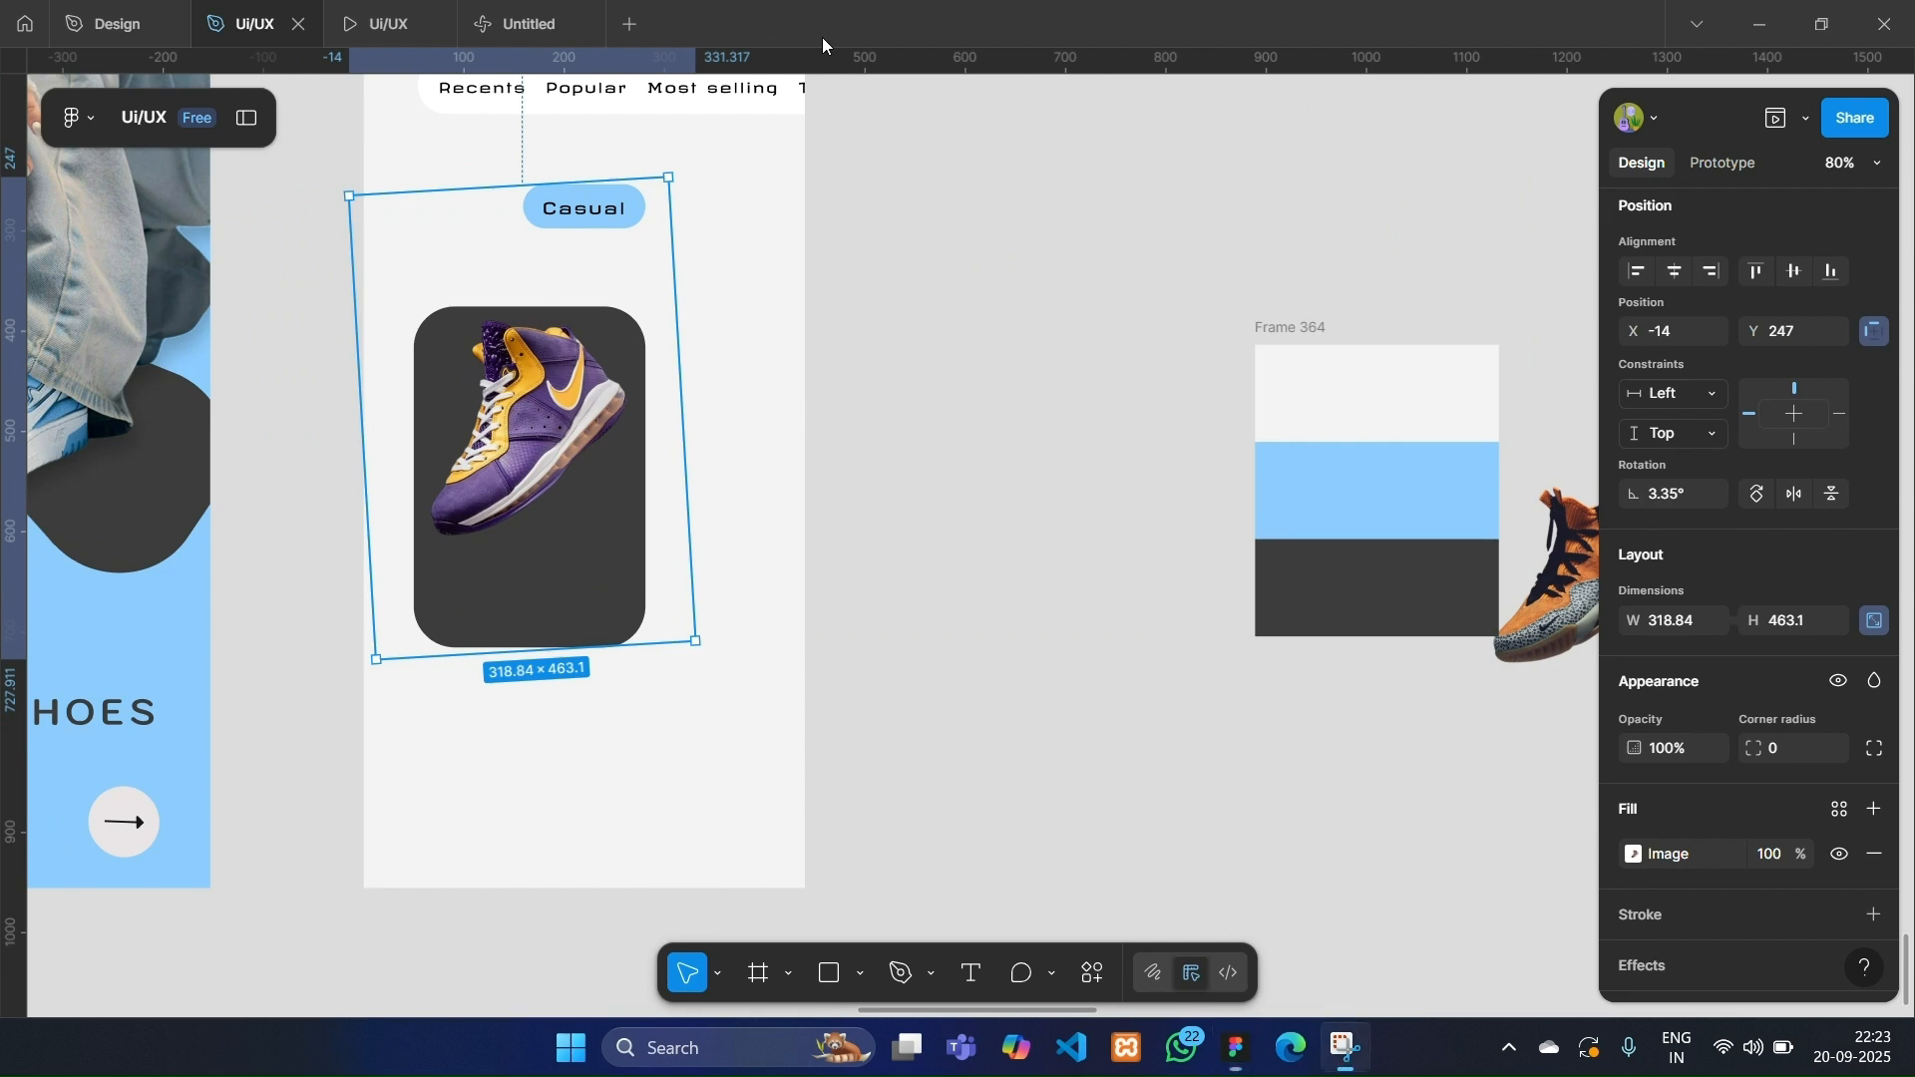
pyautogui.hscroll(-4, 787, 591)
pyautogui.hscroll(1, 787, 590)
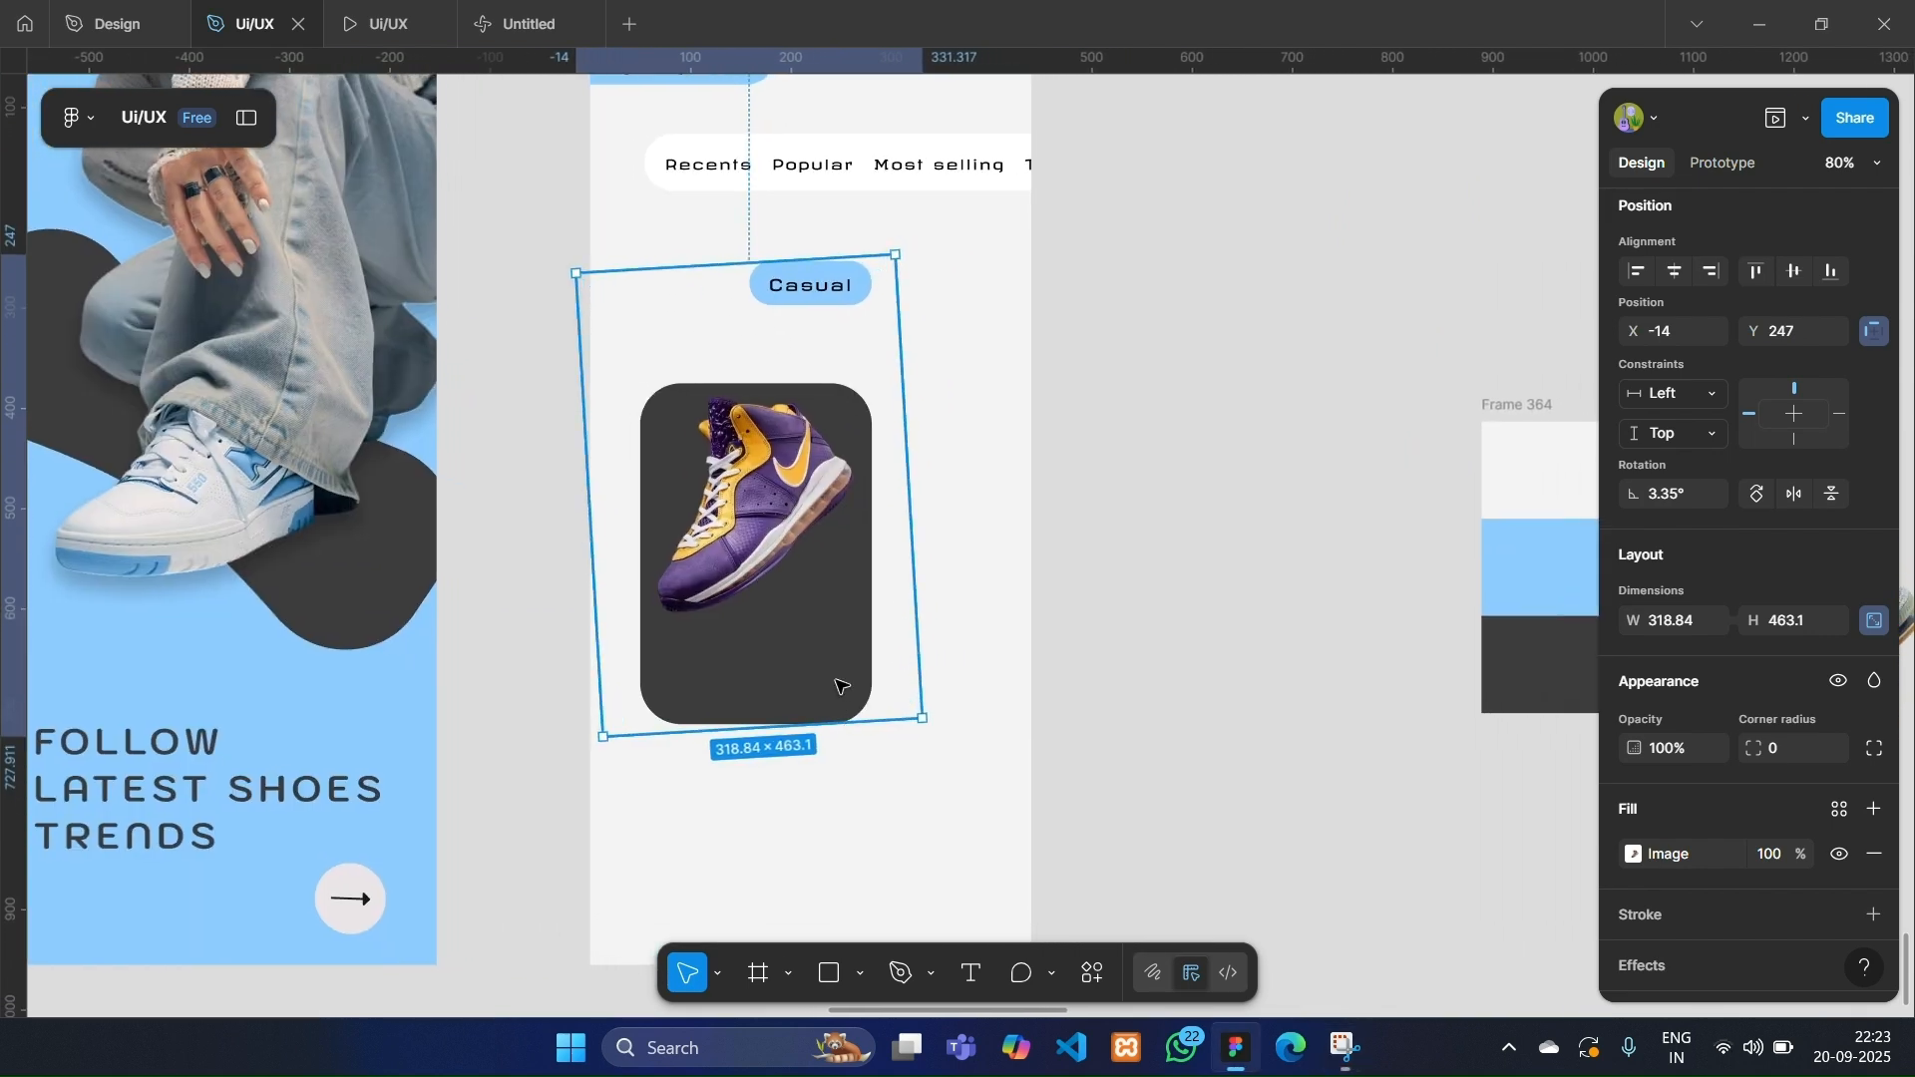
pyautogui.doubleClick(841, 687)
pyautogui.click(160, 120)
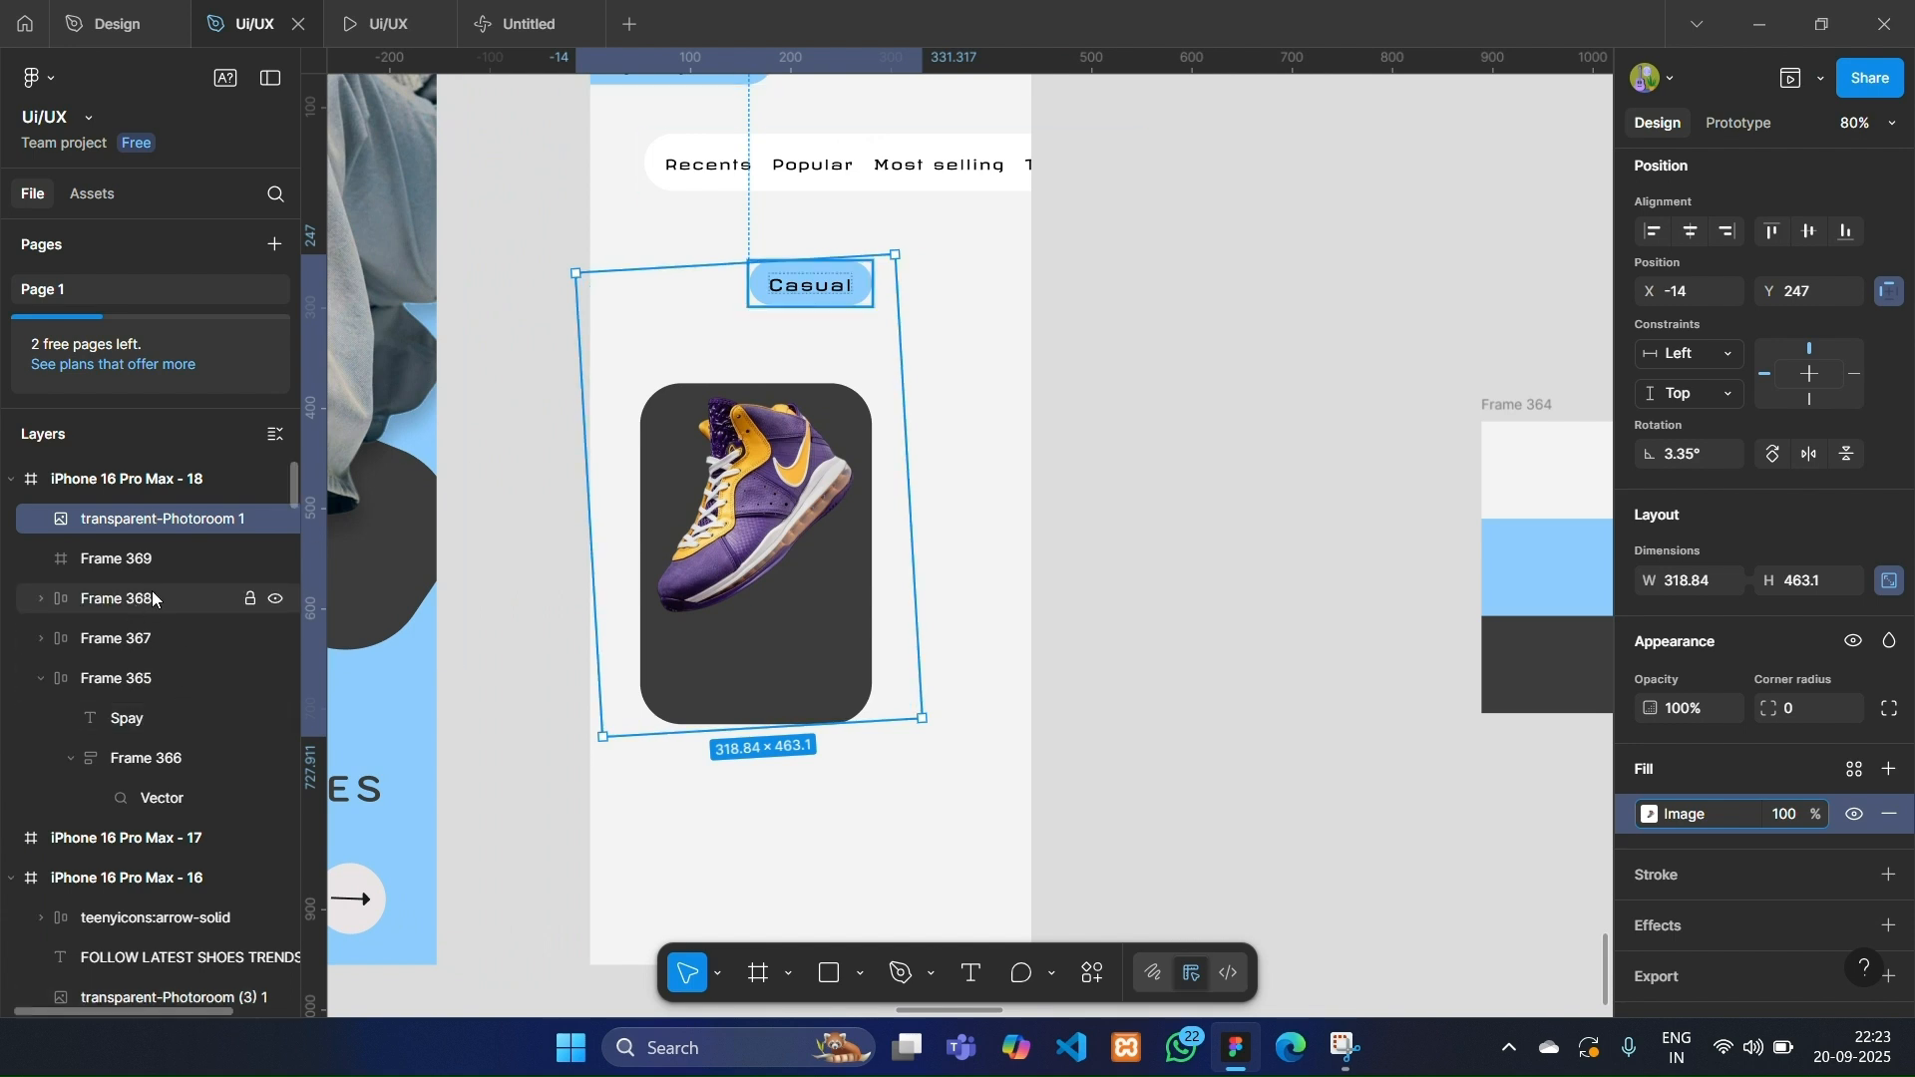
pyautogui.click(186, 565)
pyautogui.click(122, 514)
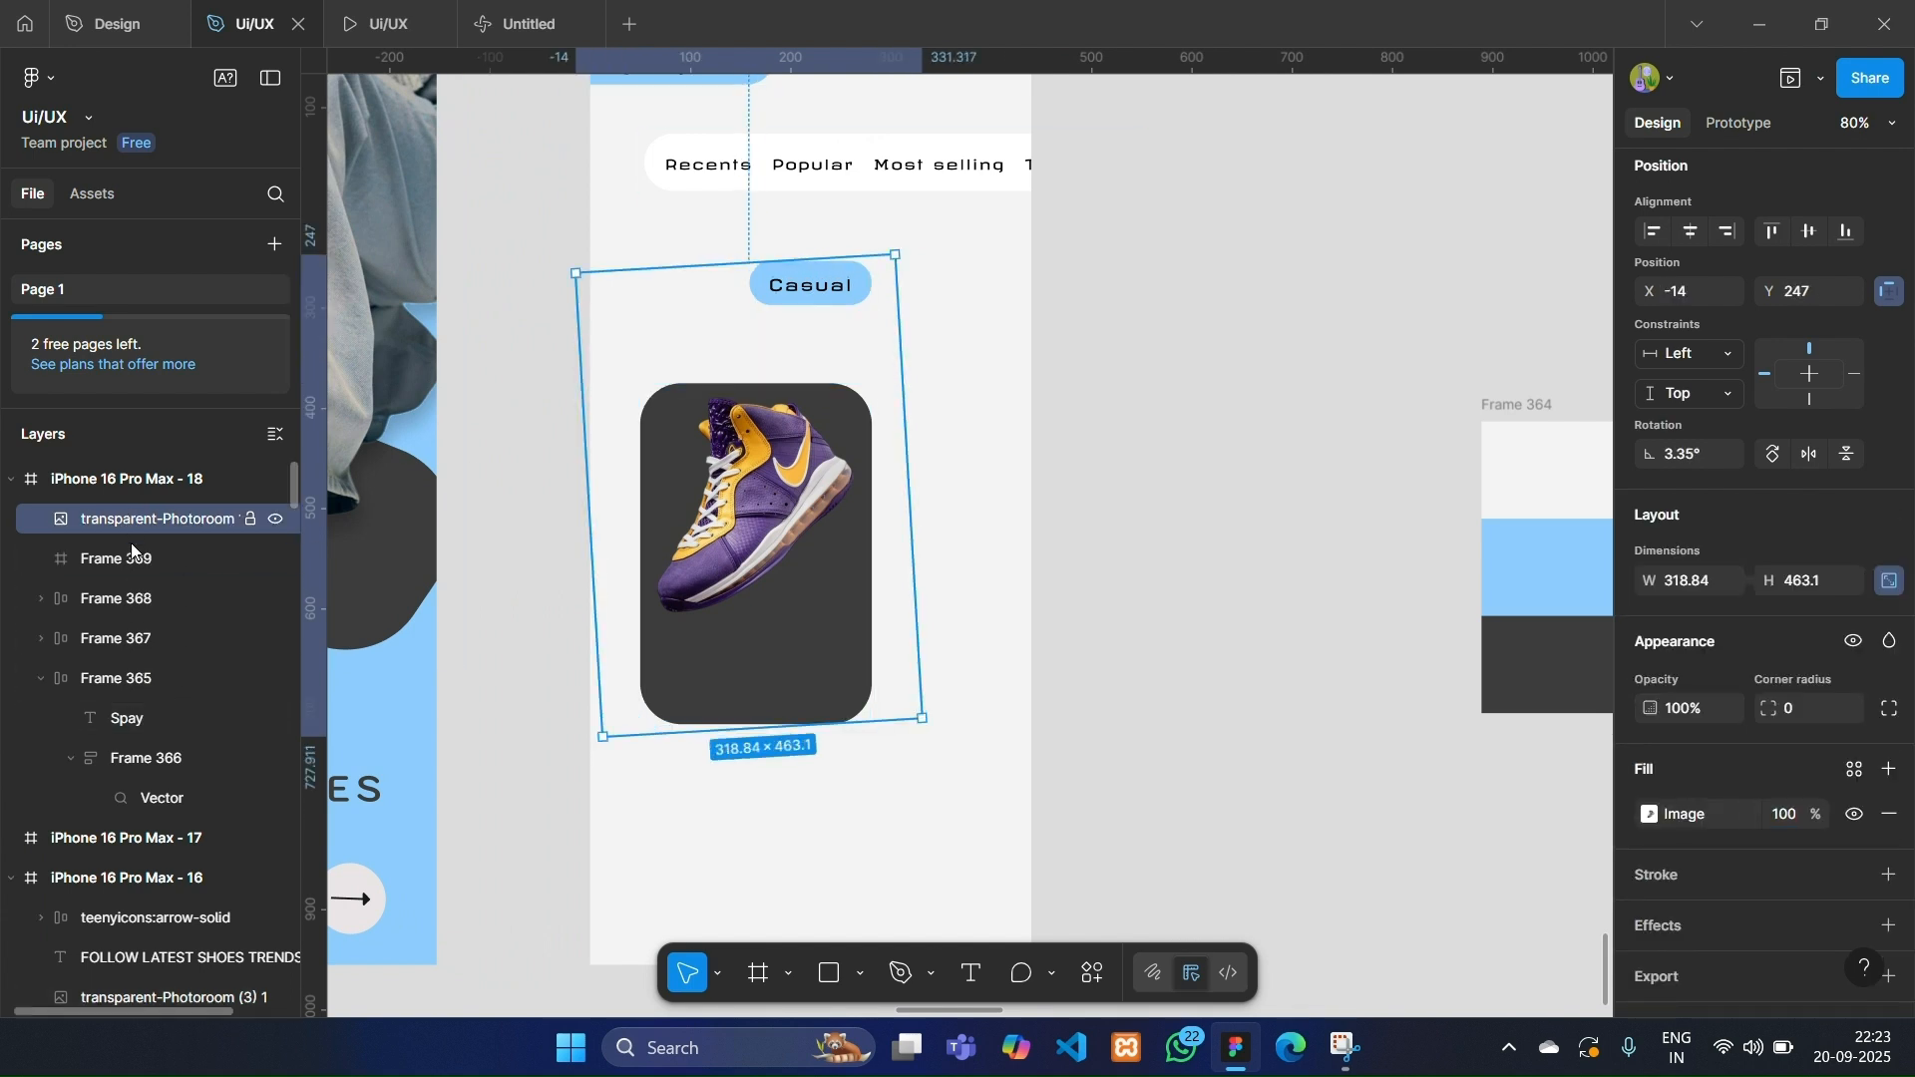
pyautogui.moveTo(130, 543); pyautogui.dragTo(94, 525)
pyautogui.click(104, 519)
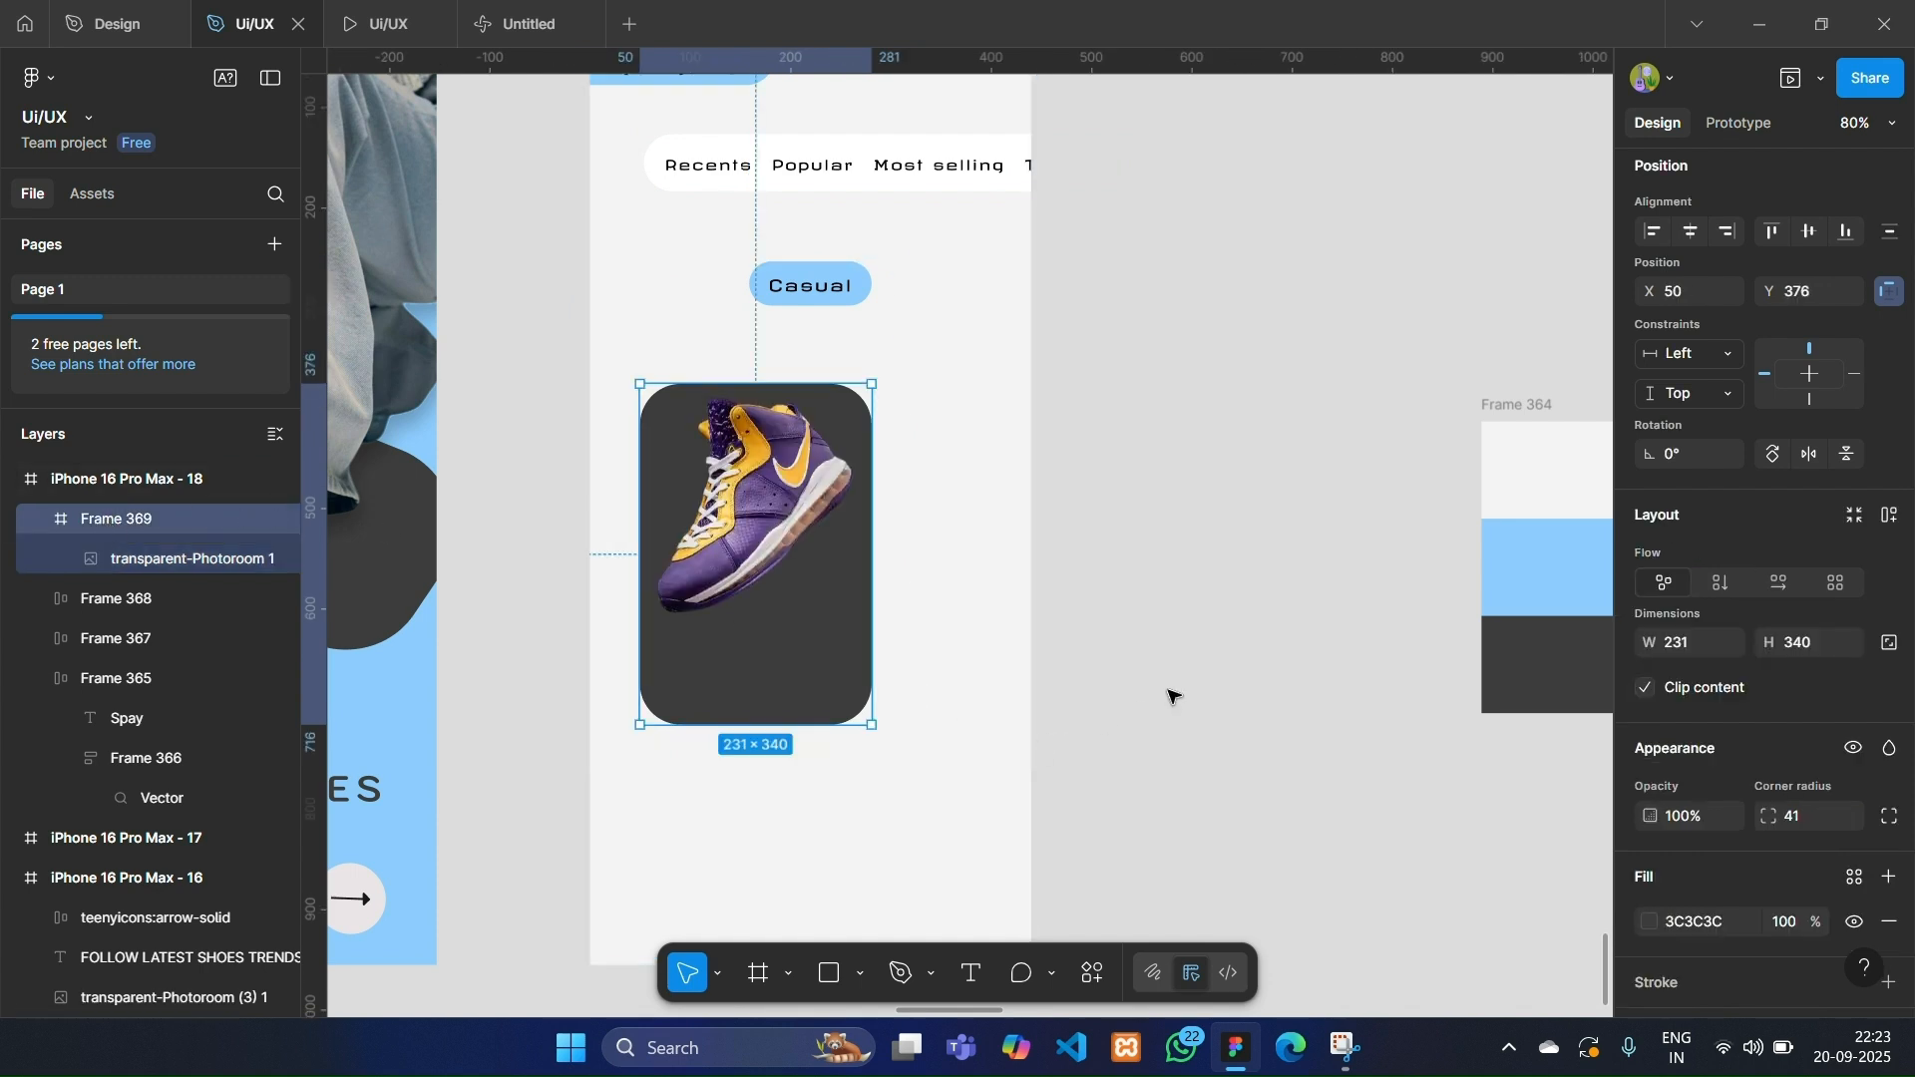
# Resize the dark sneaker card to 248 wide by 415 high.
pyautogui.click(1693, 644)
pyautogui.write('248')
pyautogui.press('Tab')
pyautogui.write('415')
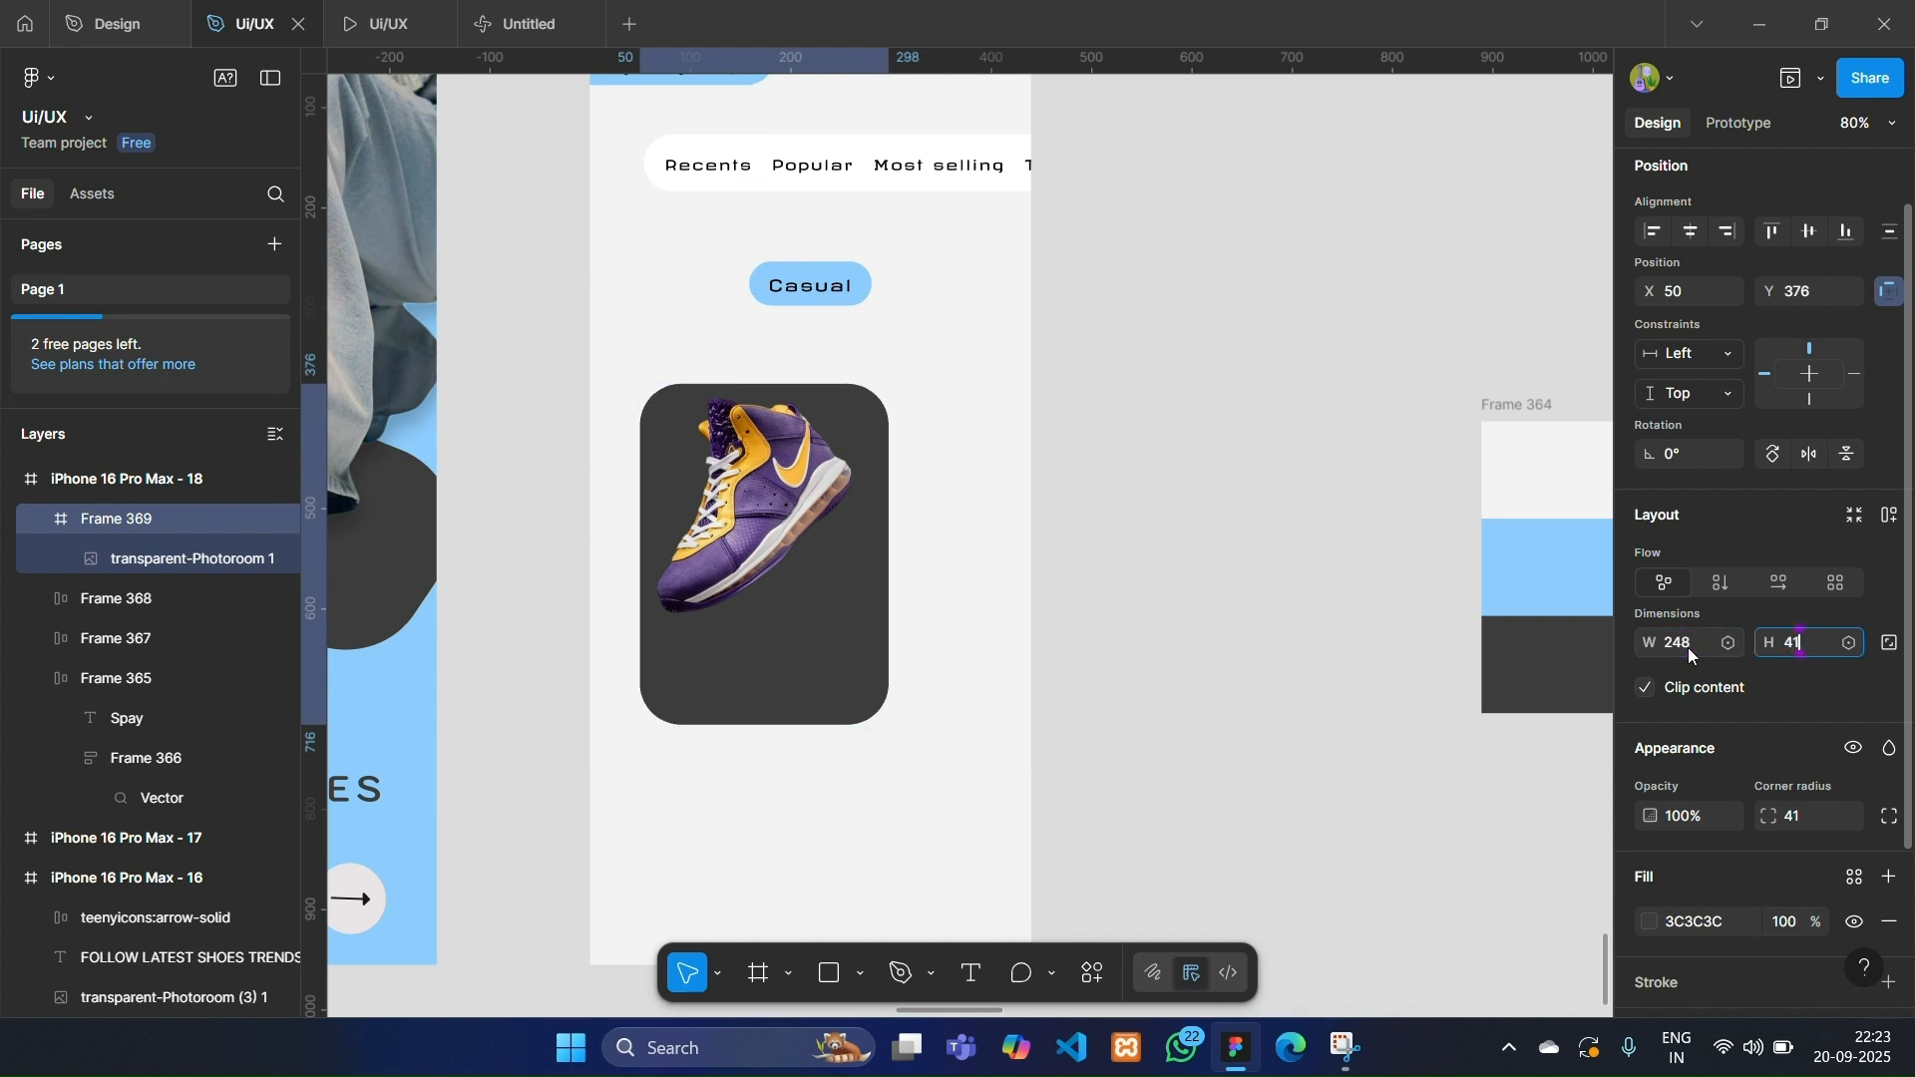
pyautogui.press('Return')
# Raise the Casual pill to Y 232, closer to the category row.
pyautogui.hscroll(-2, 826, 438)
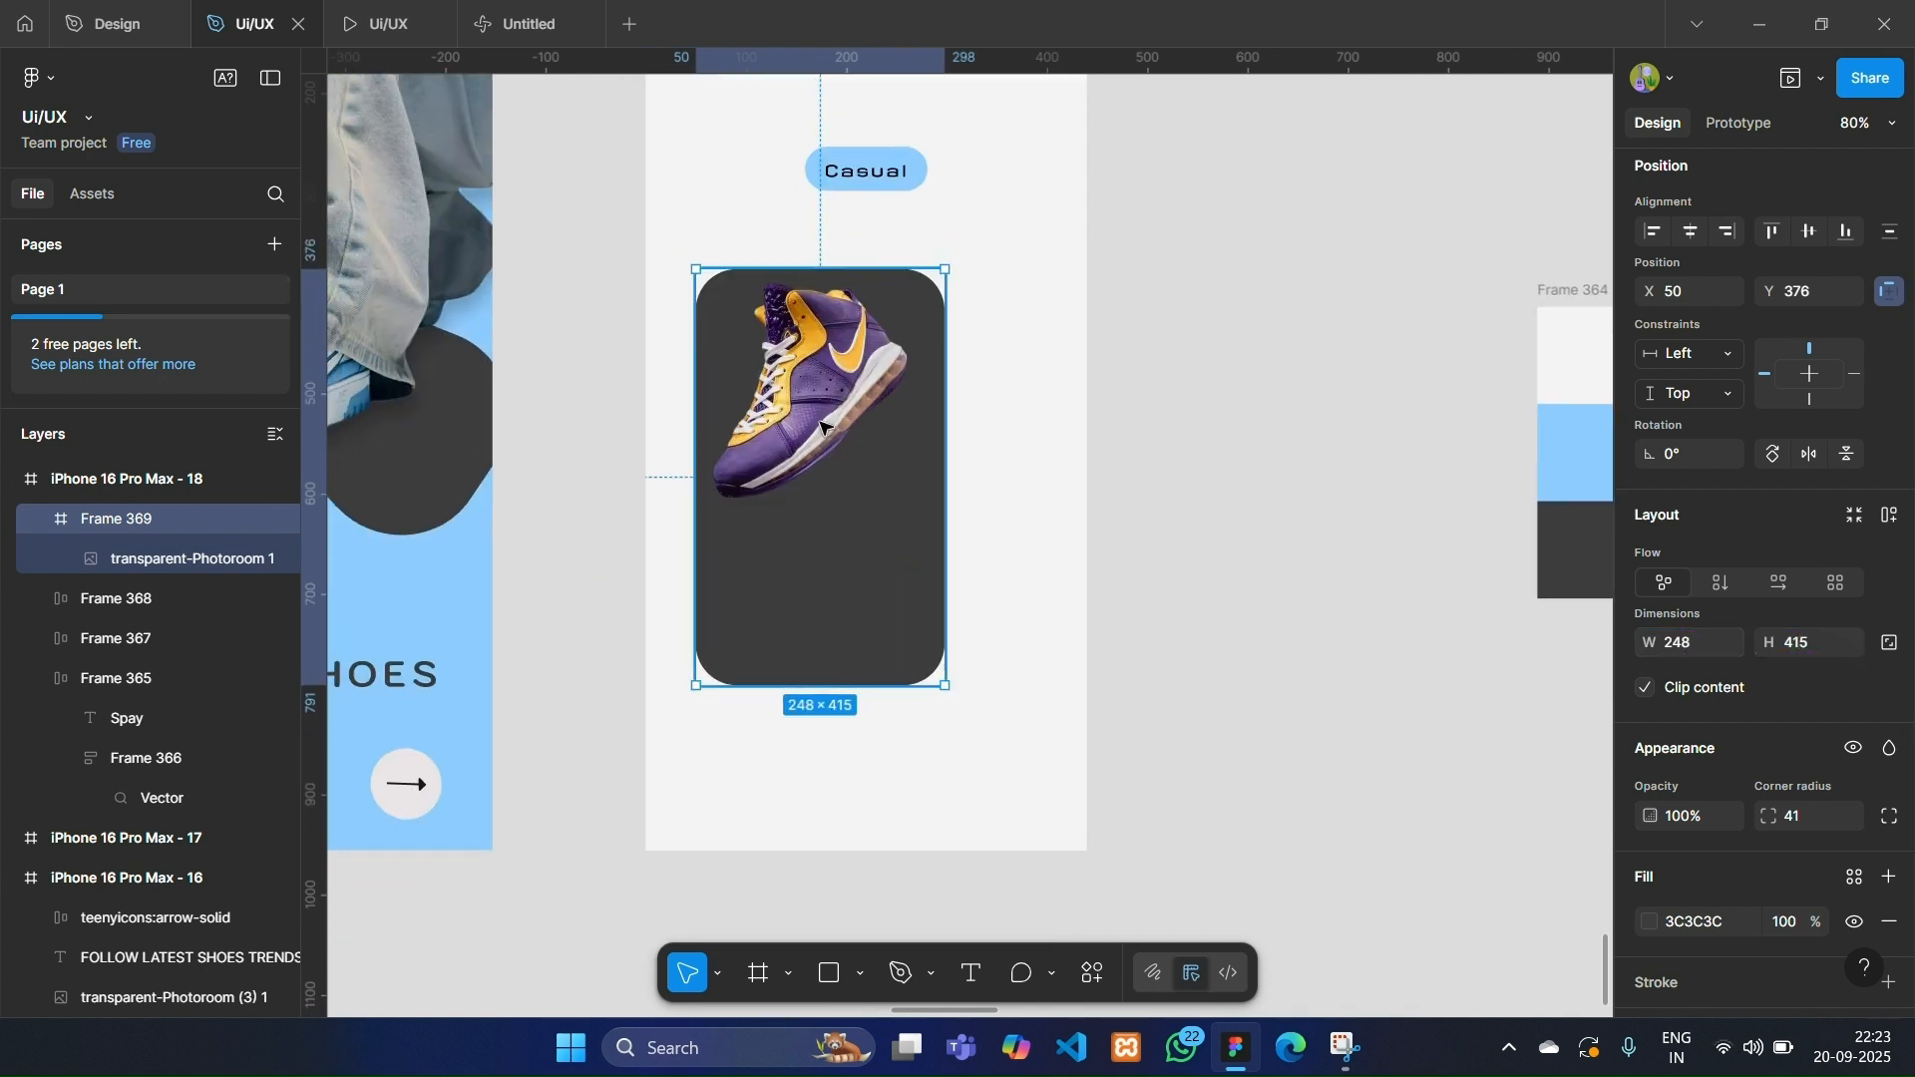
pyautogui.scroll(3, 826, 439)
pyautogui.click(864, 433)
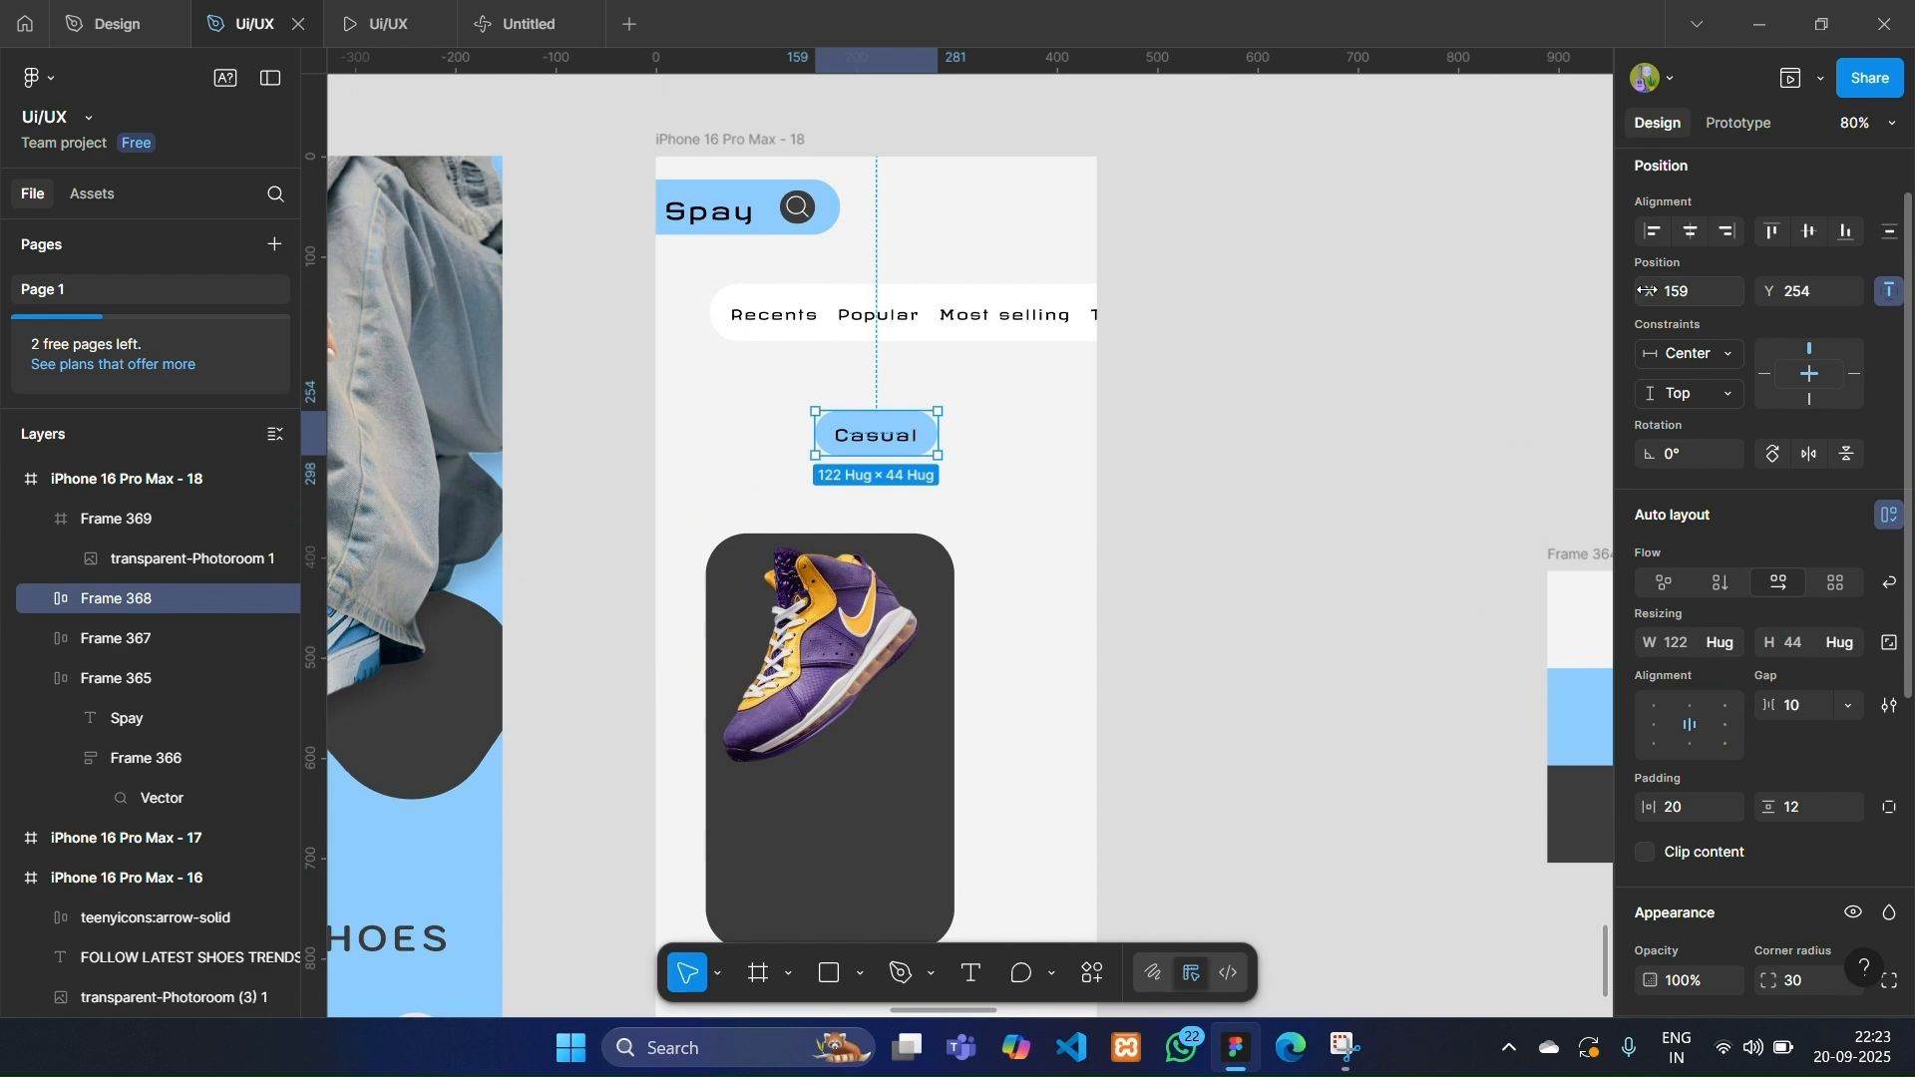
pyautogui.moveTo(1757, 296); pyautogui.dragTo(1718, 332)
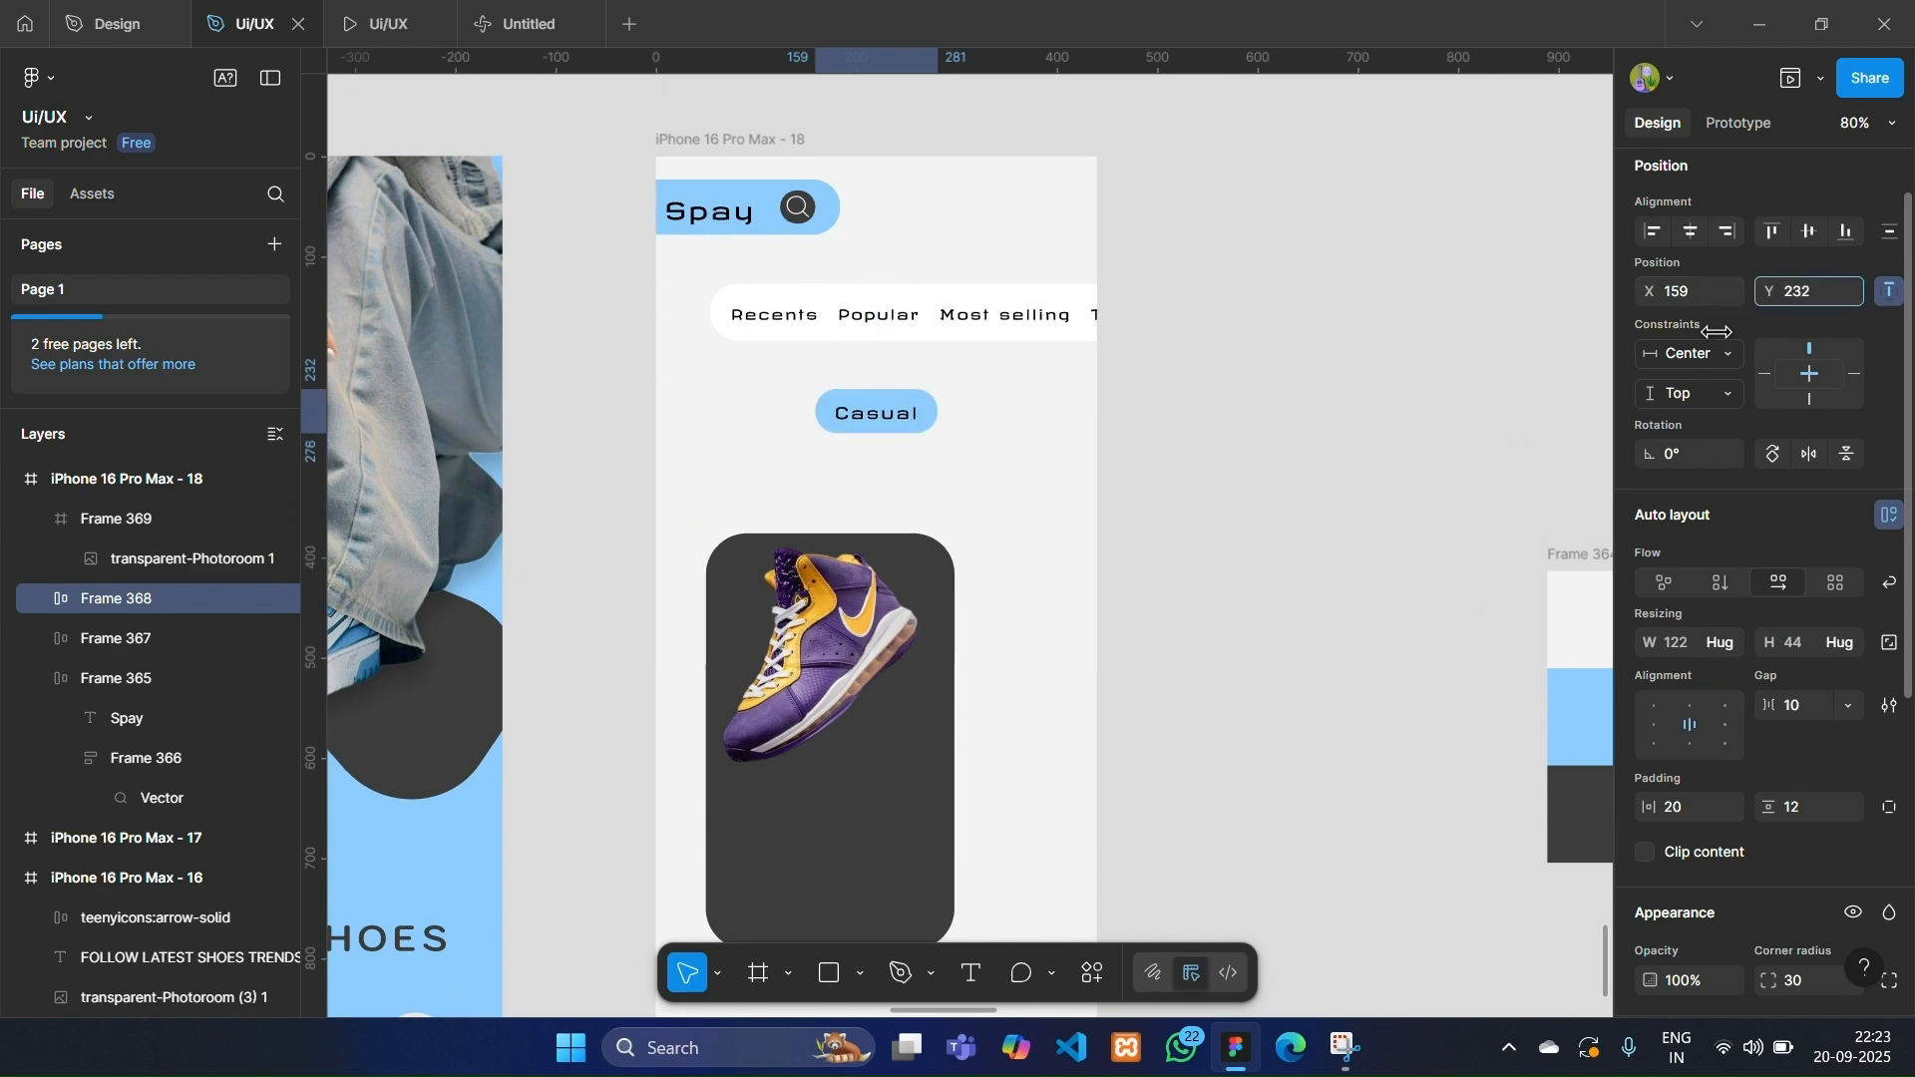
# Move the dark sneaker card to X 37, Y 356 and shift the sneaker image inside it to X -49, Y -115.
pyautogui.scroll(-2, 806, 559)
pyautogui.click(806, 559)
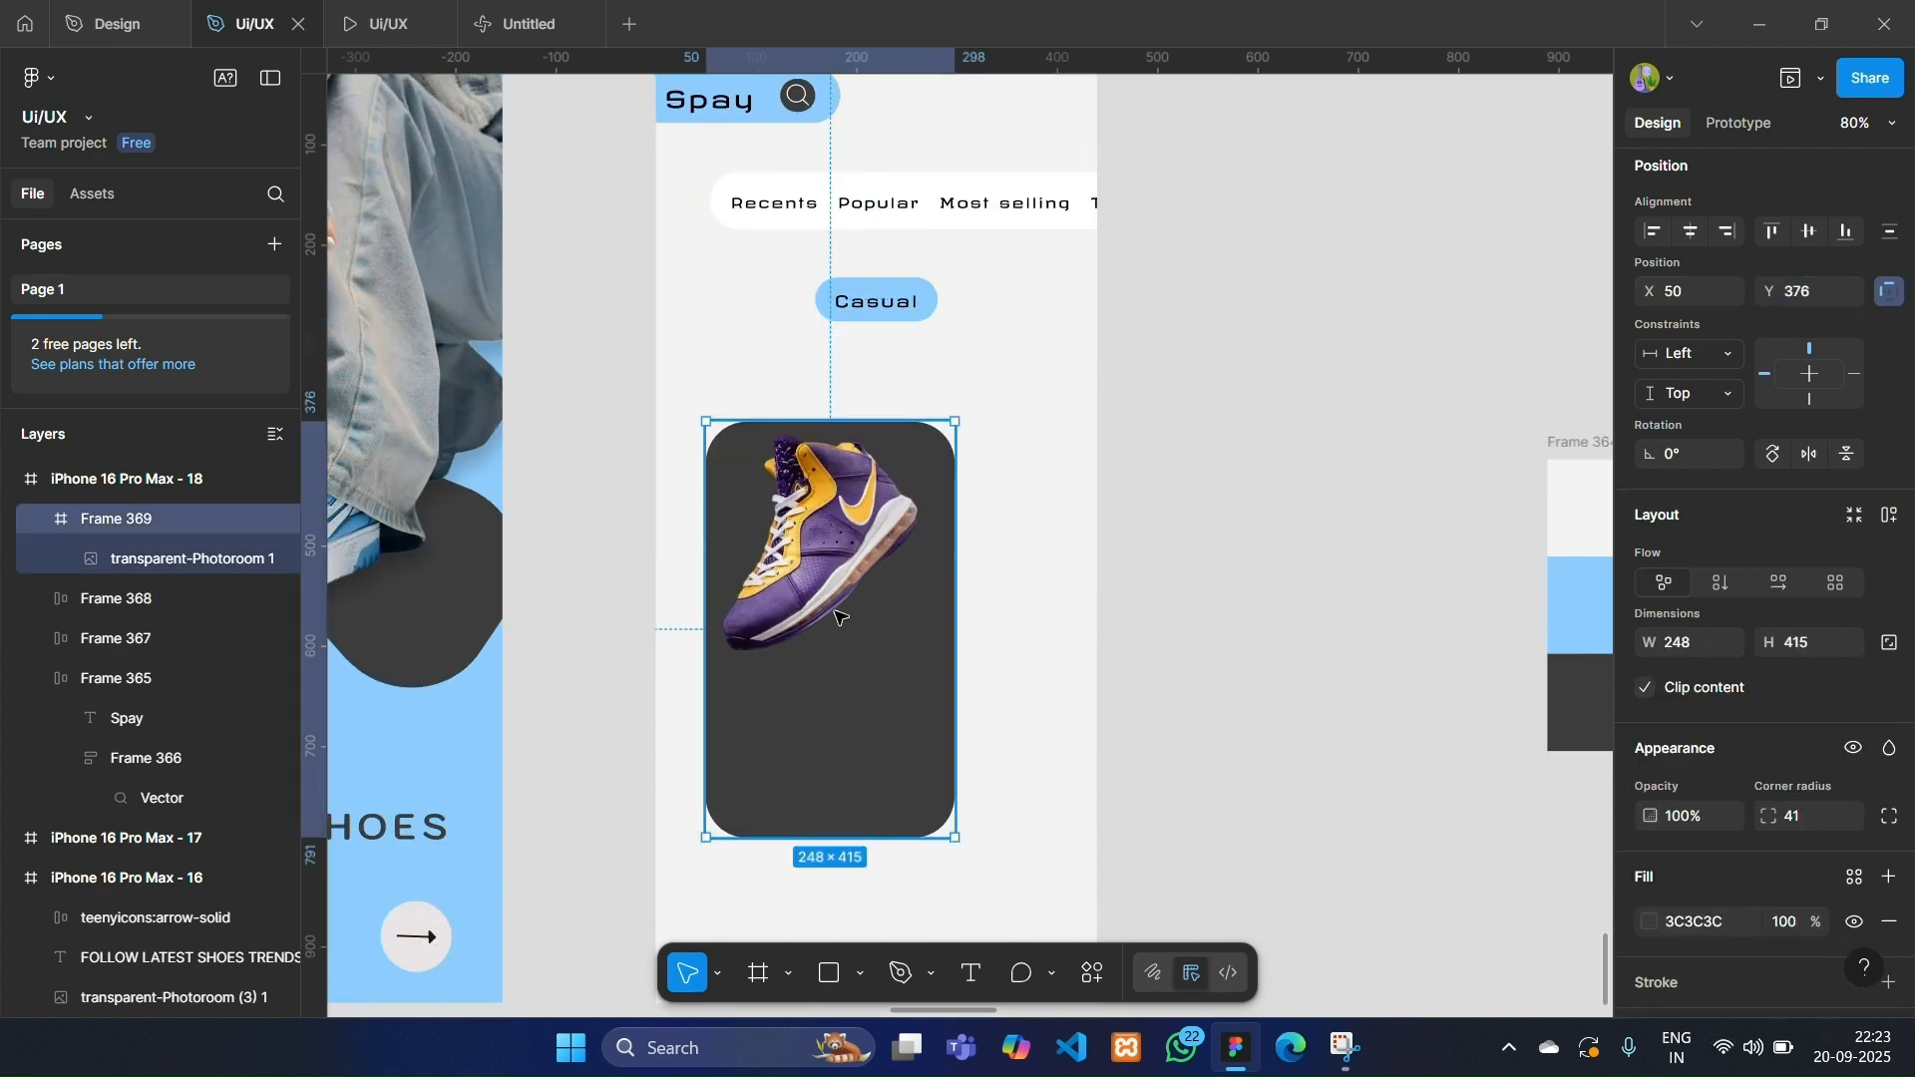
pyautogui.moveTo(836, 615); pyautogui.dragTo(827, 624)
pyautogui.scroll(-1, 828, 621)
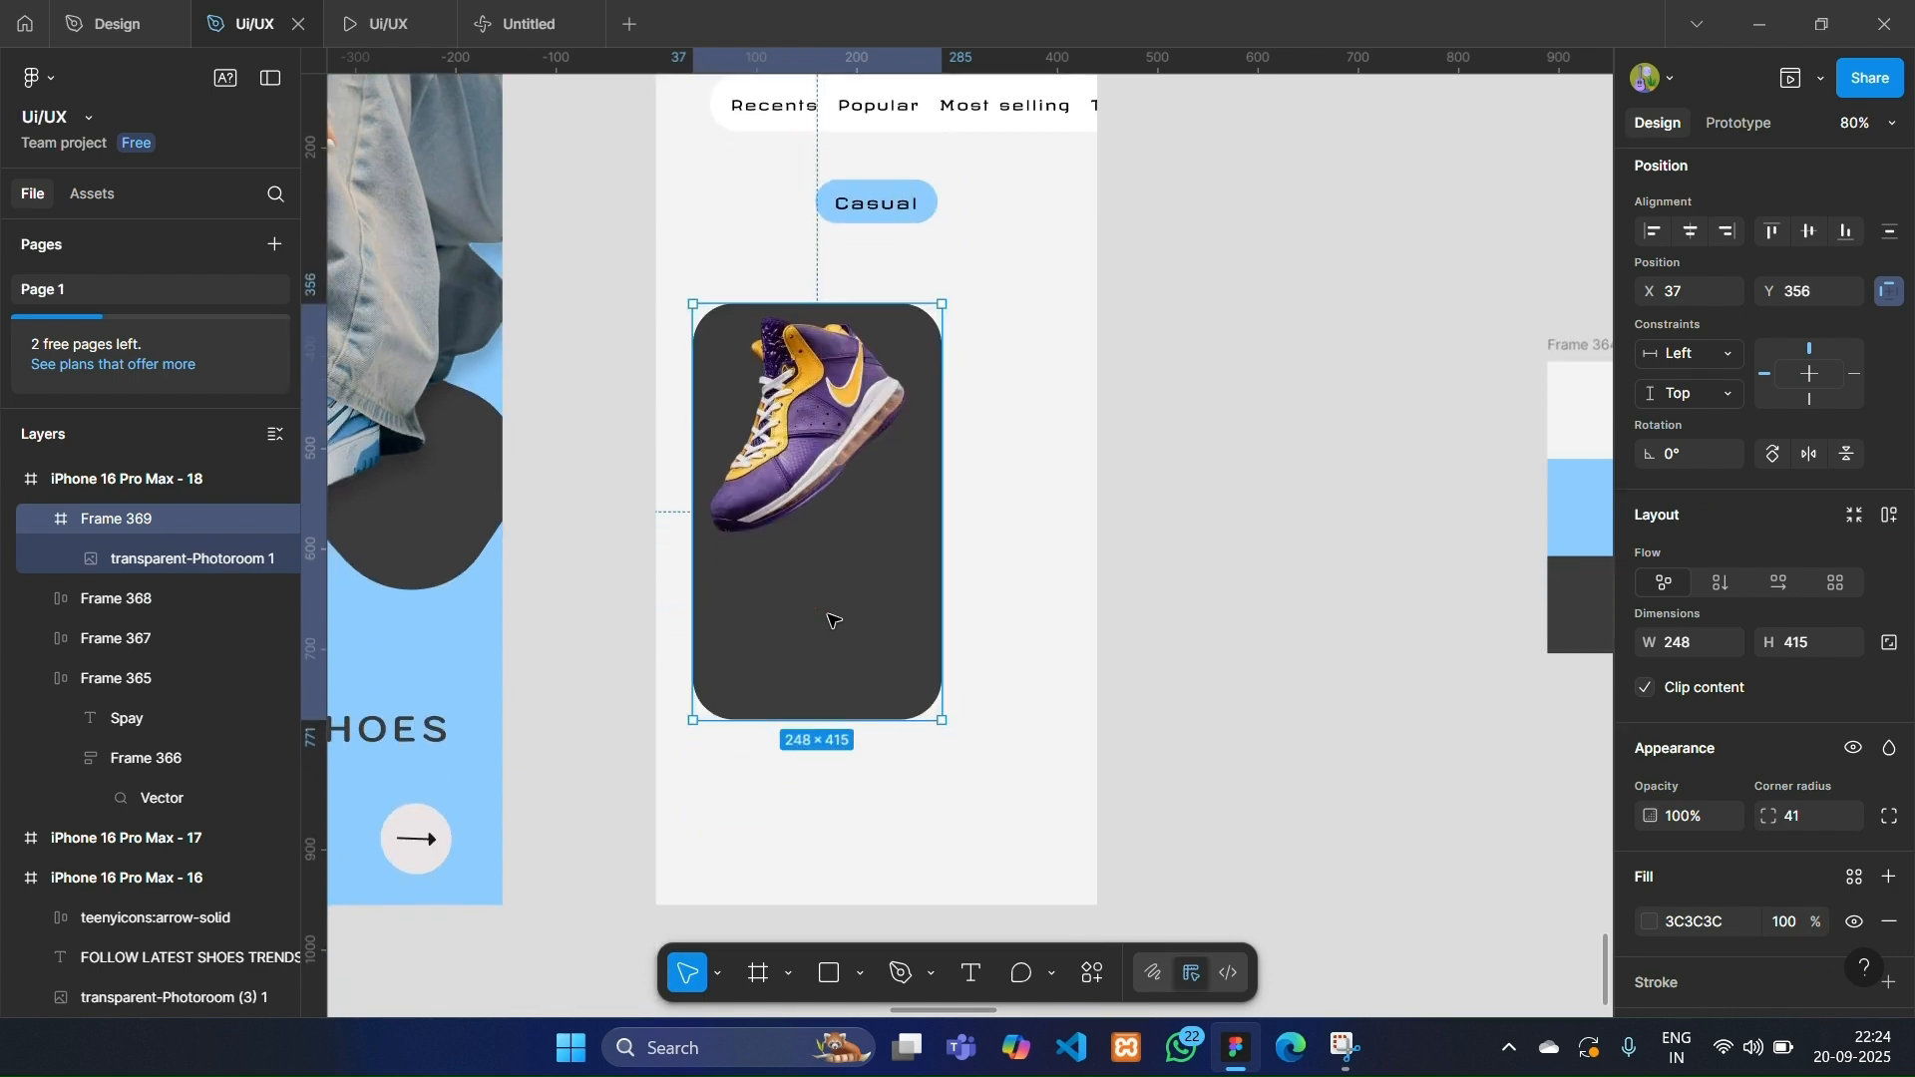
pyautogui.doubleClick(814, 425)
pyautogui.moveTo(814, 425); pyautogui.dragTo(829, 441)
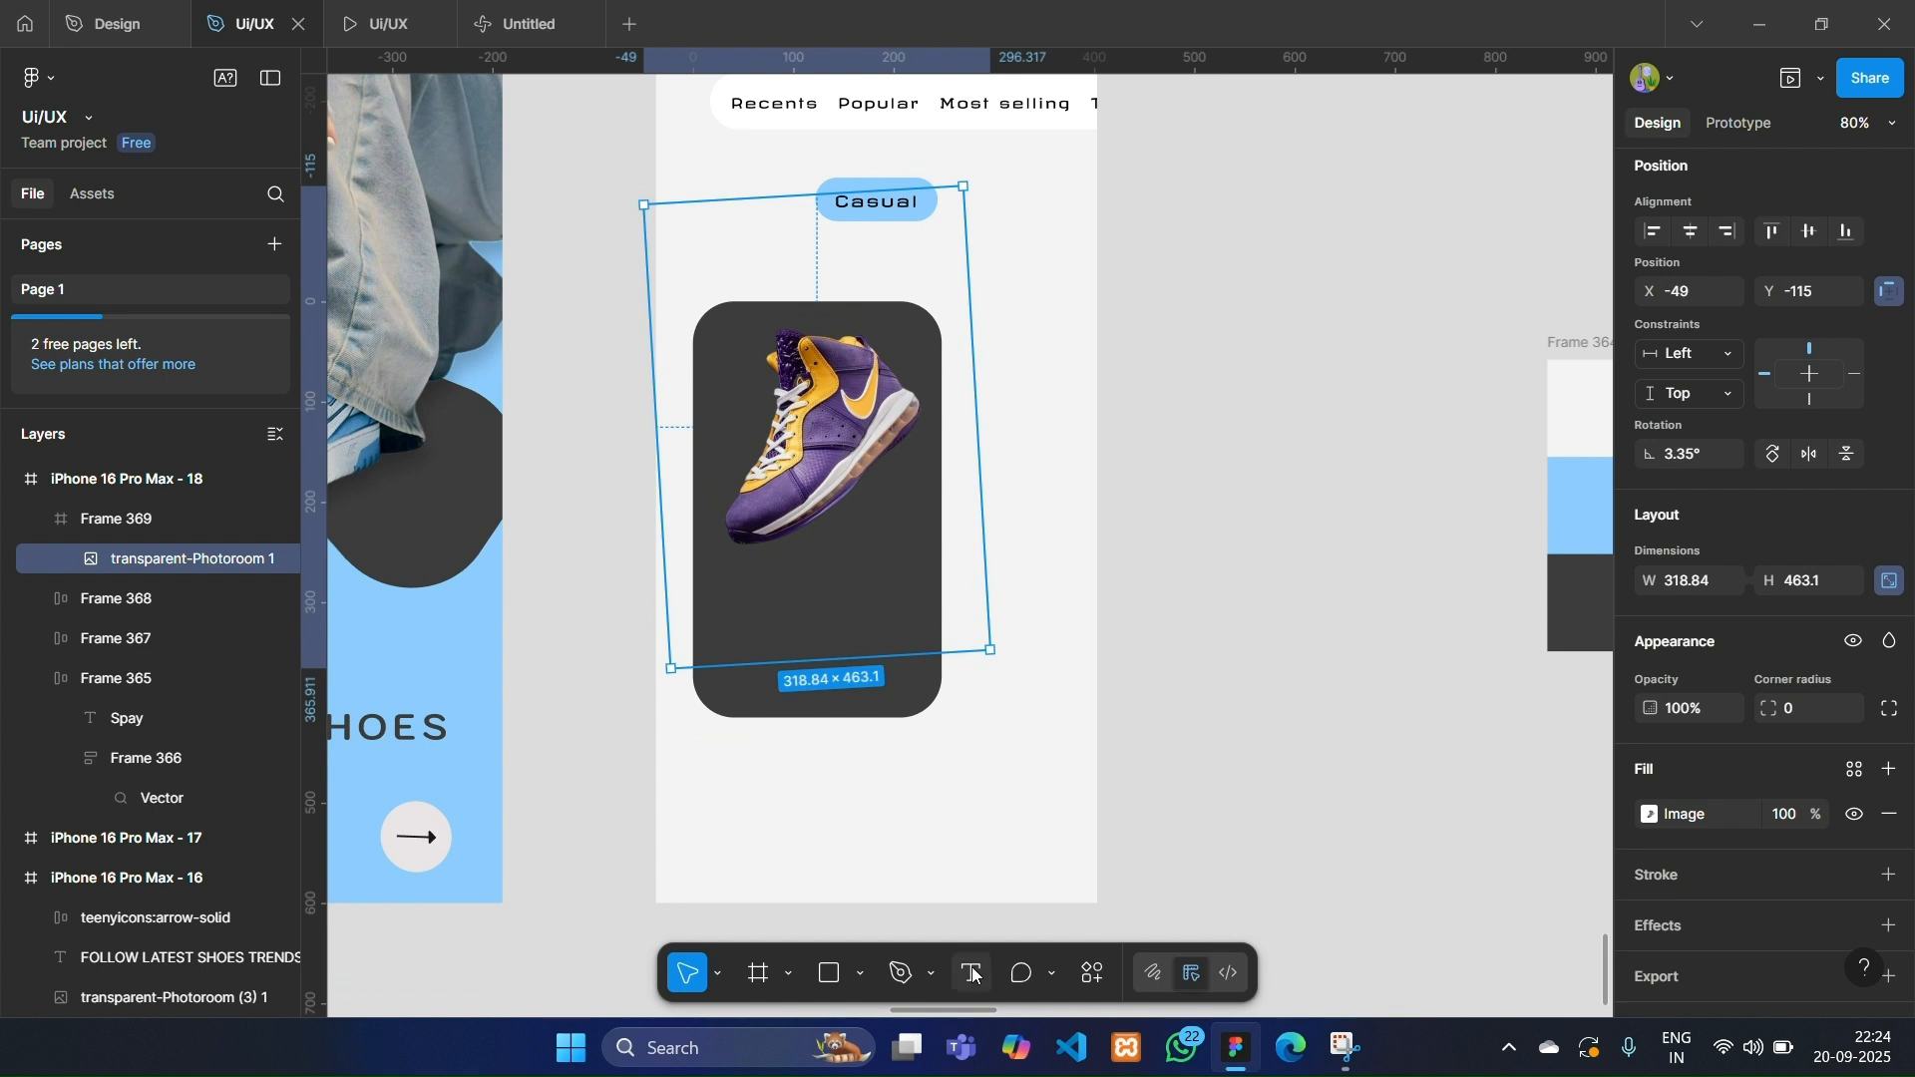
# Draw a circle about 223 by 226 inside the dark card at X 12, Y 12 and layer it behind the sneaker image.
pyautogui.click(860, 975)
pyautogui.click(970, 836)
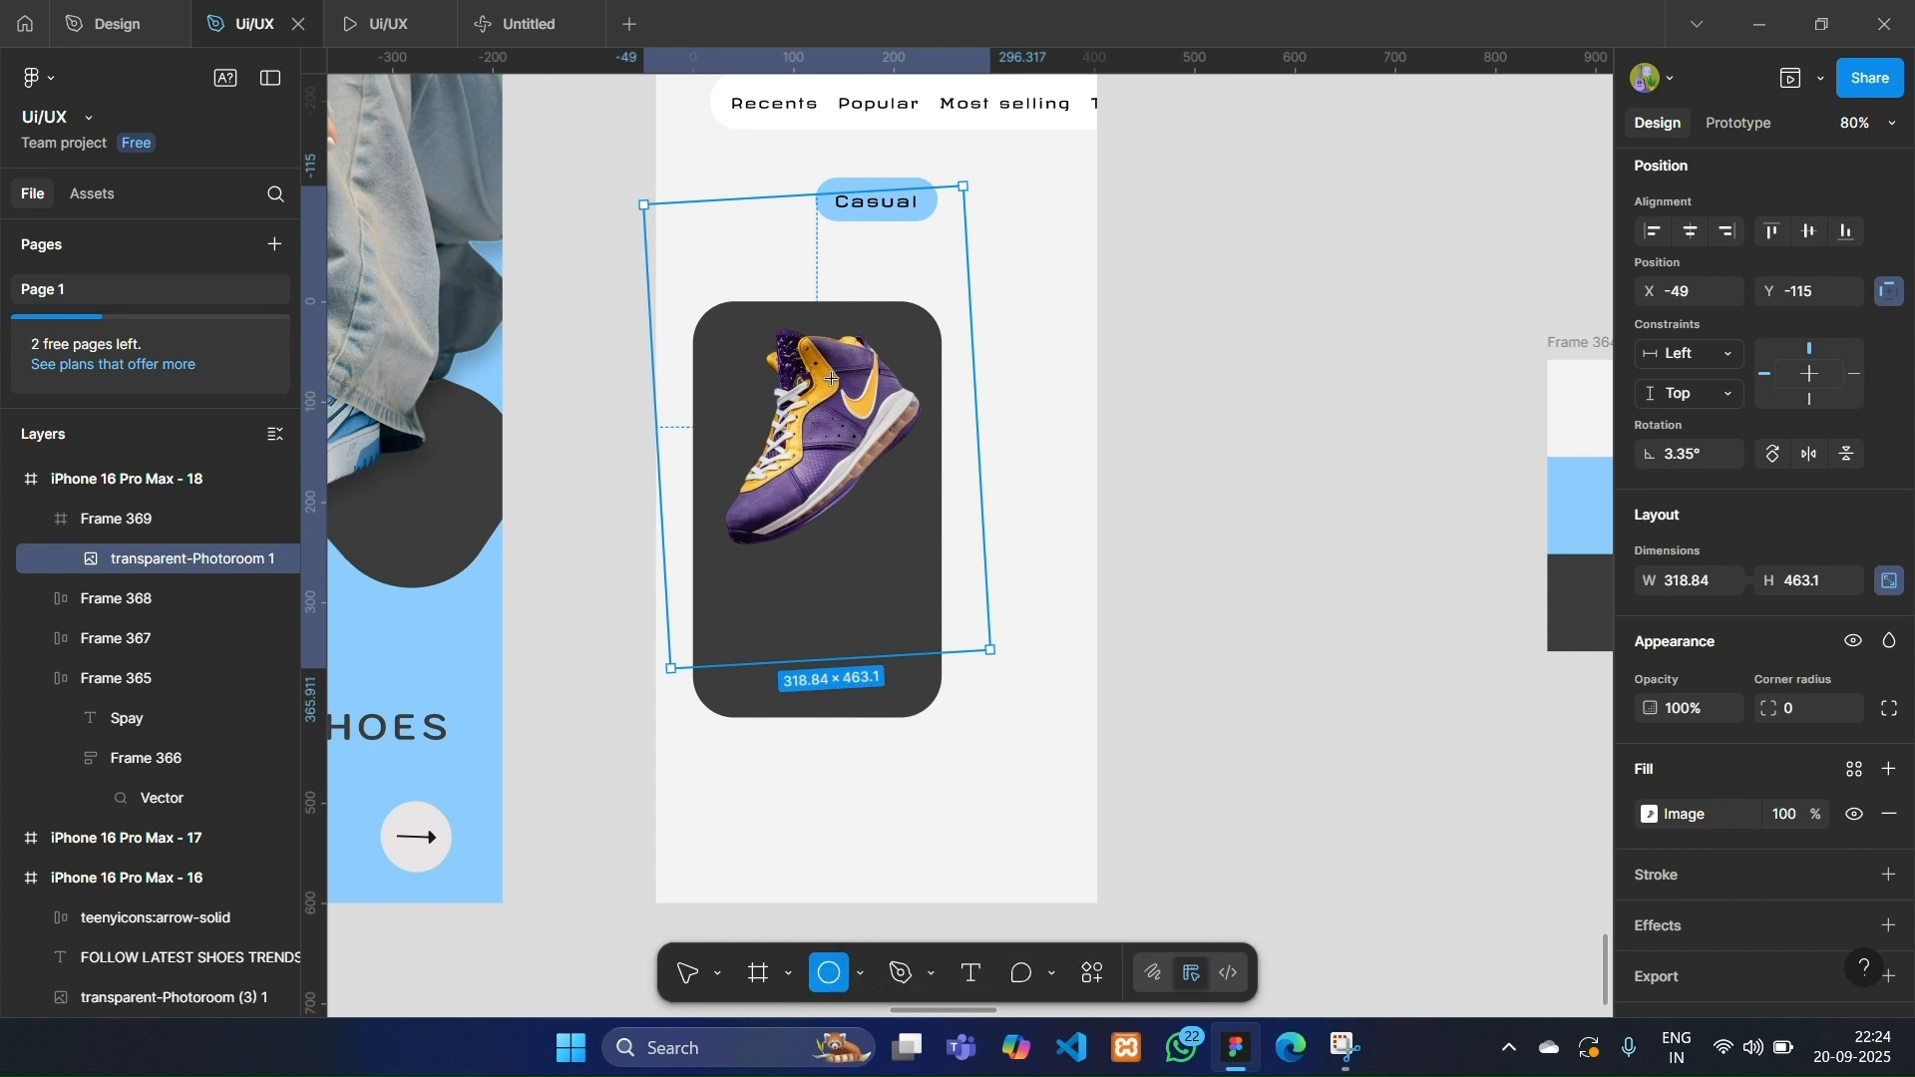
pyautogui.moveTo(1033, 341); pyautogui.dragTo(1258, 570)
pyautogui.moveTo(1122, 509); pyautogui.dragTo(824, 476)
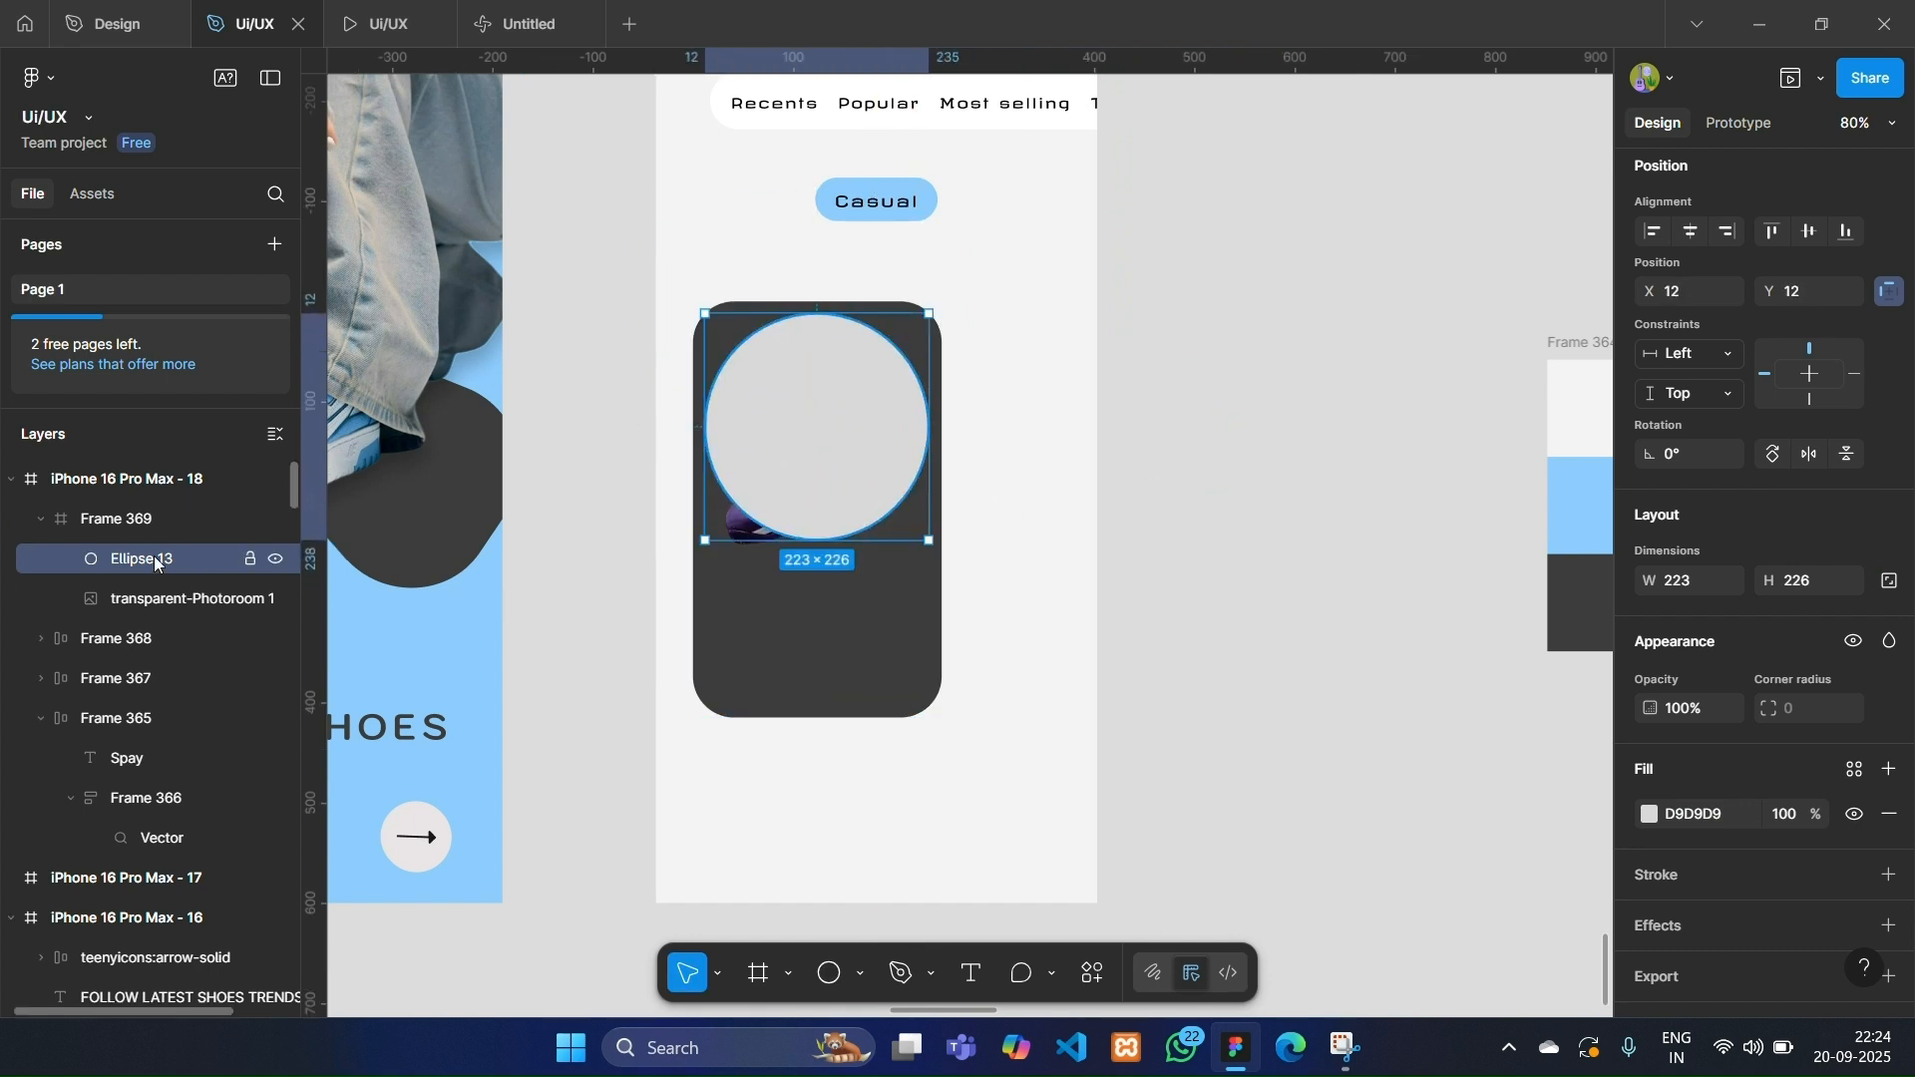
pyautogui.moveTo(154, 555); pyautogui.dragTo(164, 606)
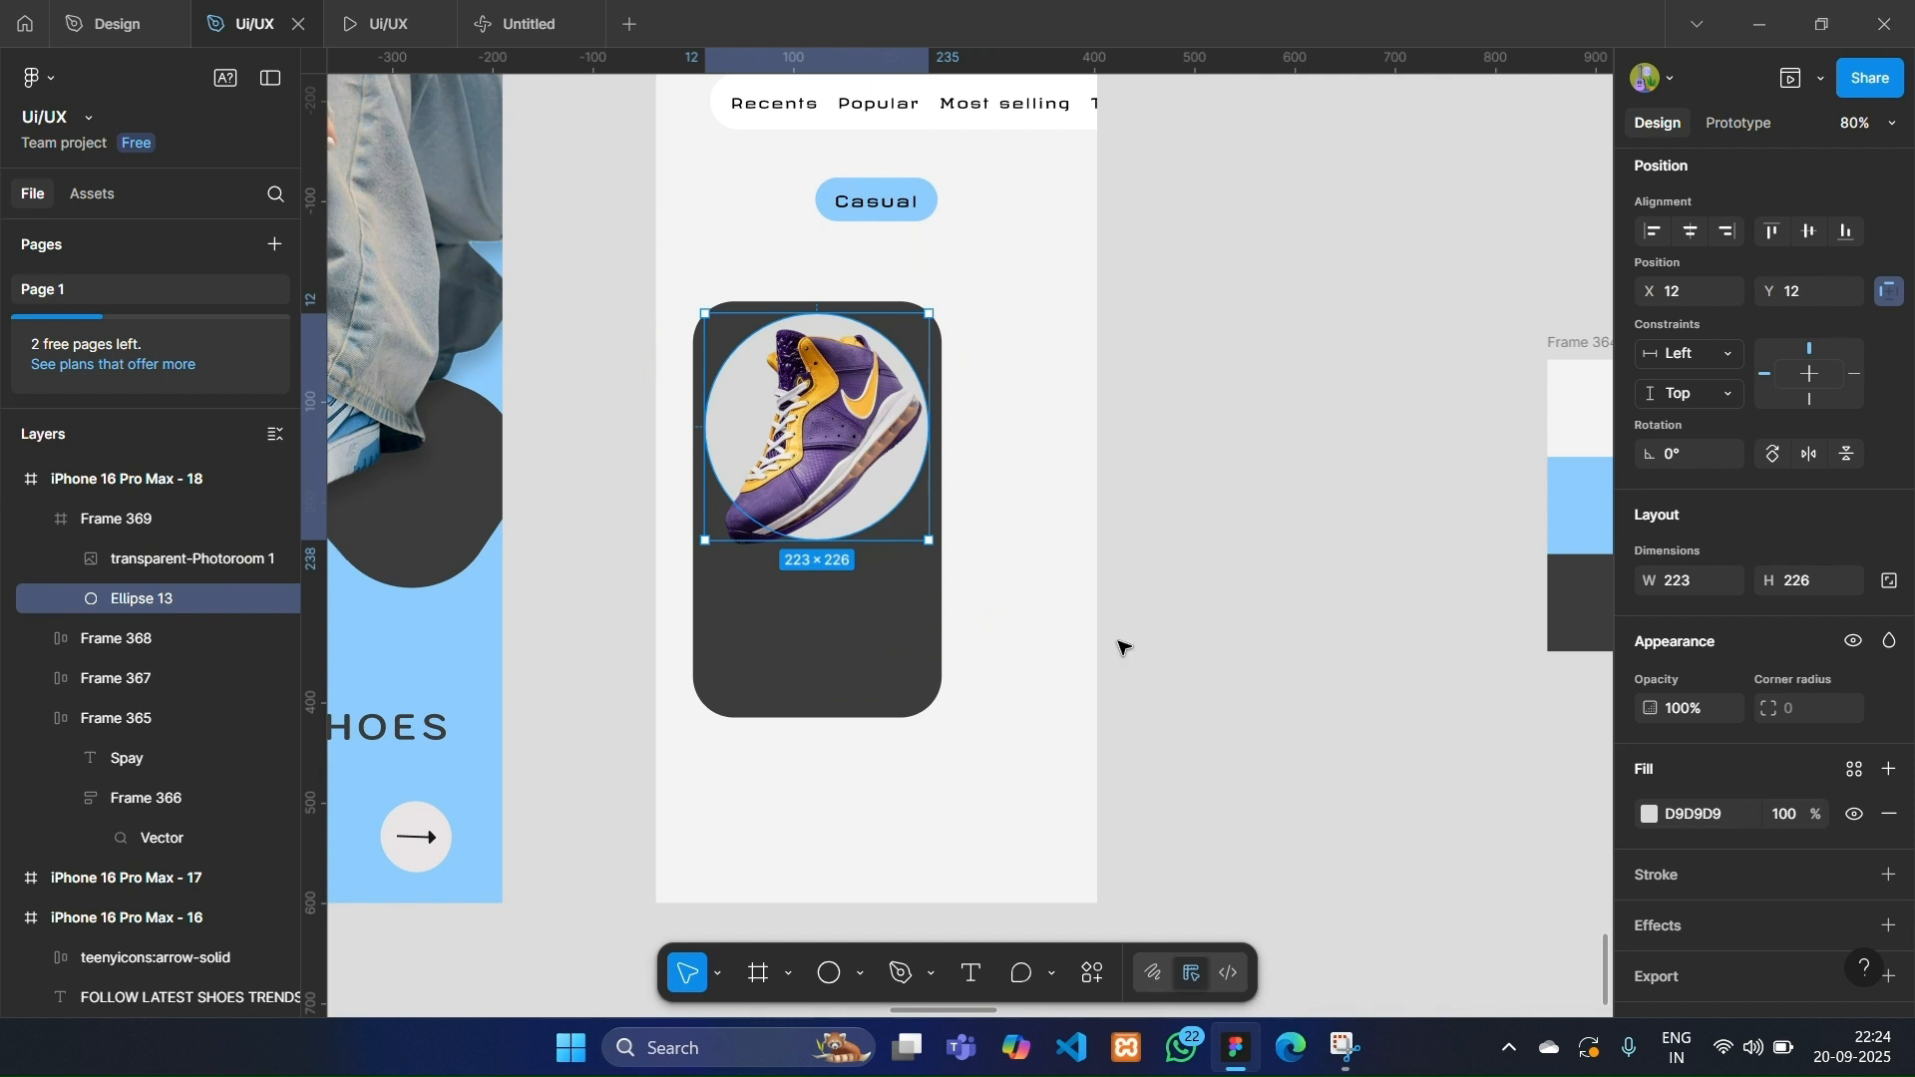
# Reposition the circle at X 16, Y 19 and the sneaker image at X -59, Y -101 within the card.
pyautogui.moveTo(866, 502); pyautogui.dragTo(846, 450)
pyautogui.click(160, 599)
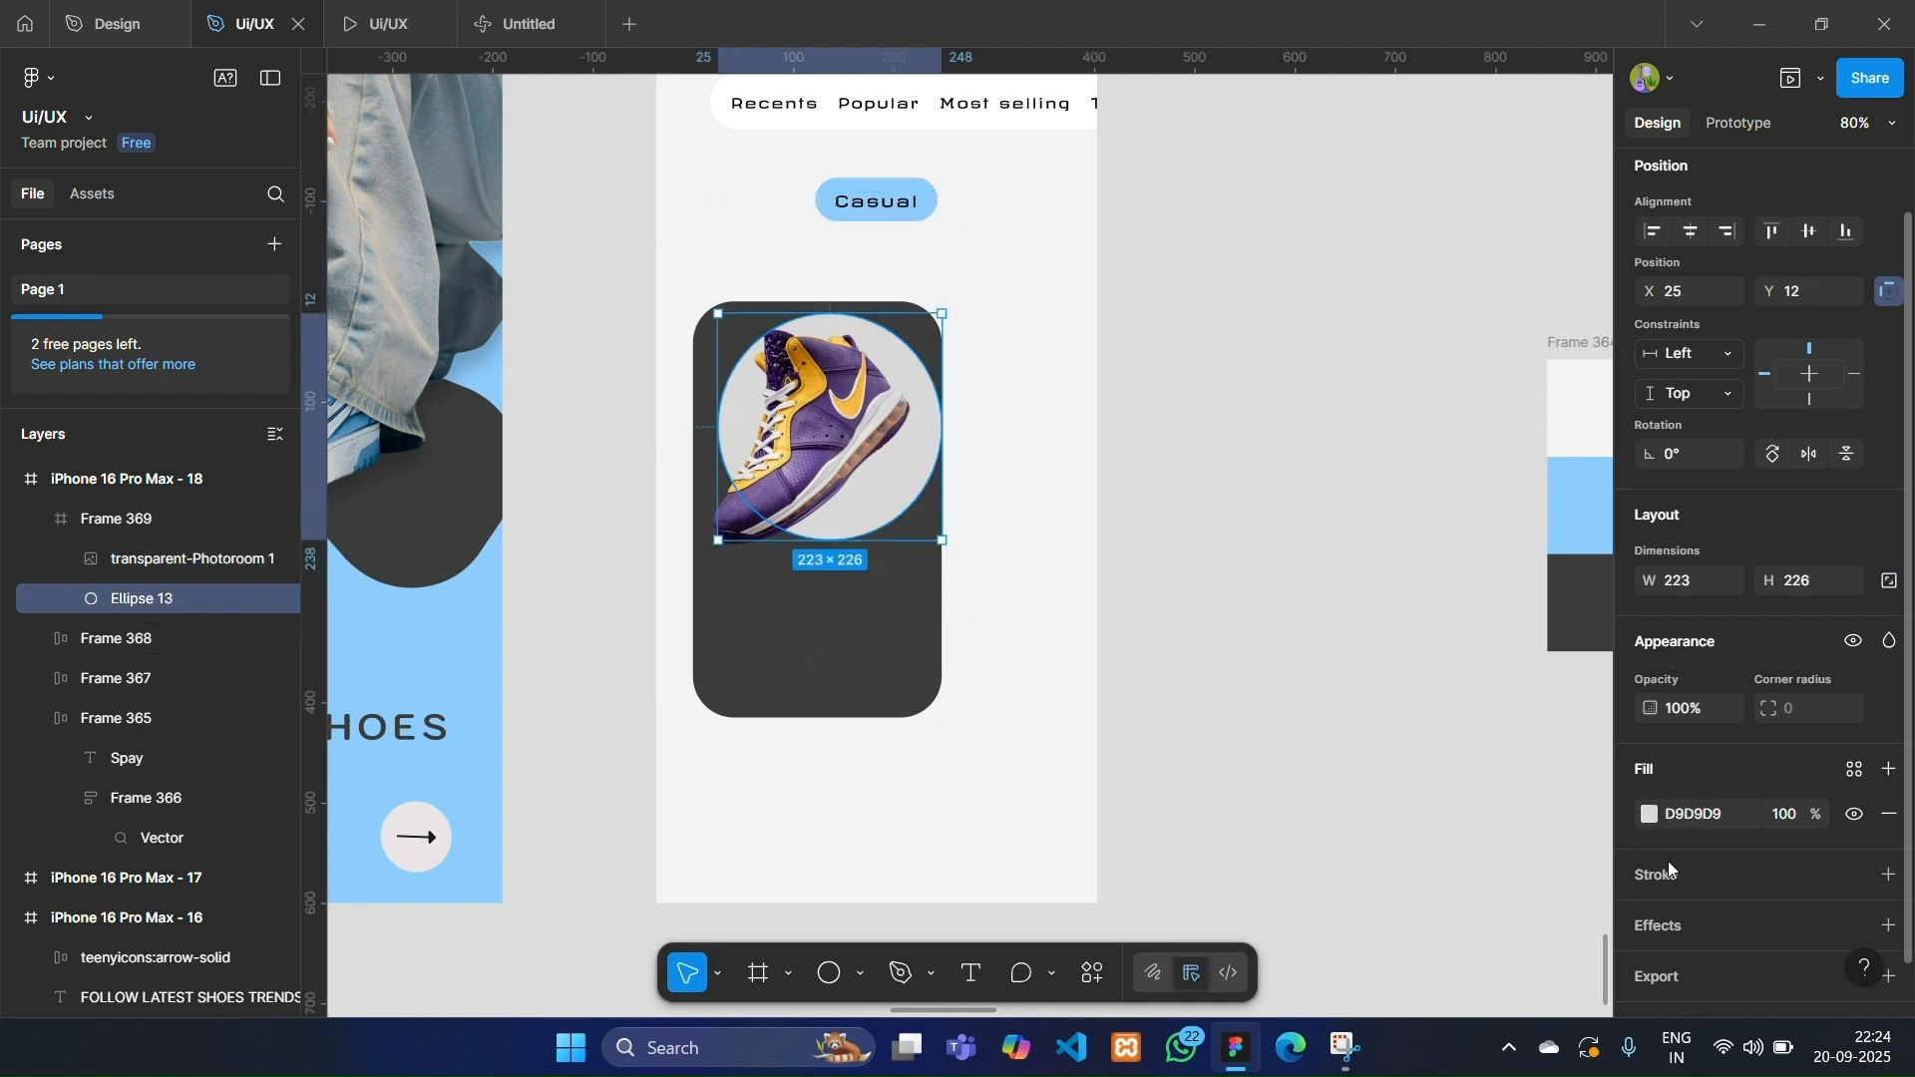
pyautogui.moveTo(887, 489); pyautogui.dragTo(879, 489)
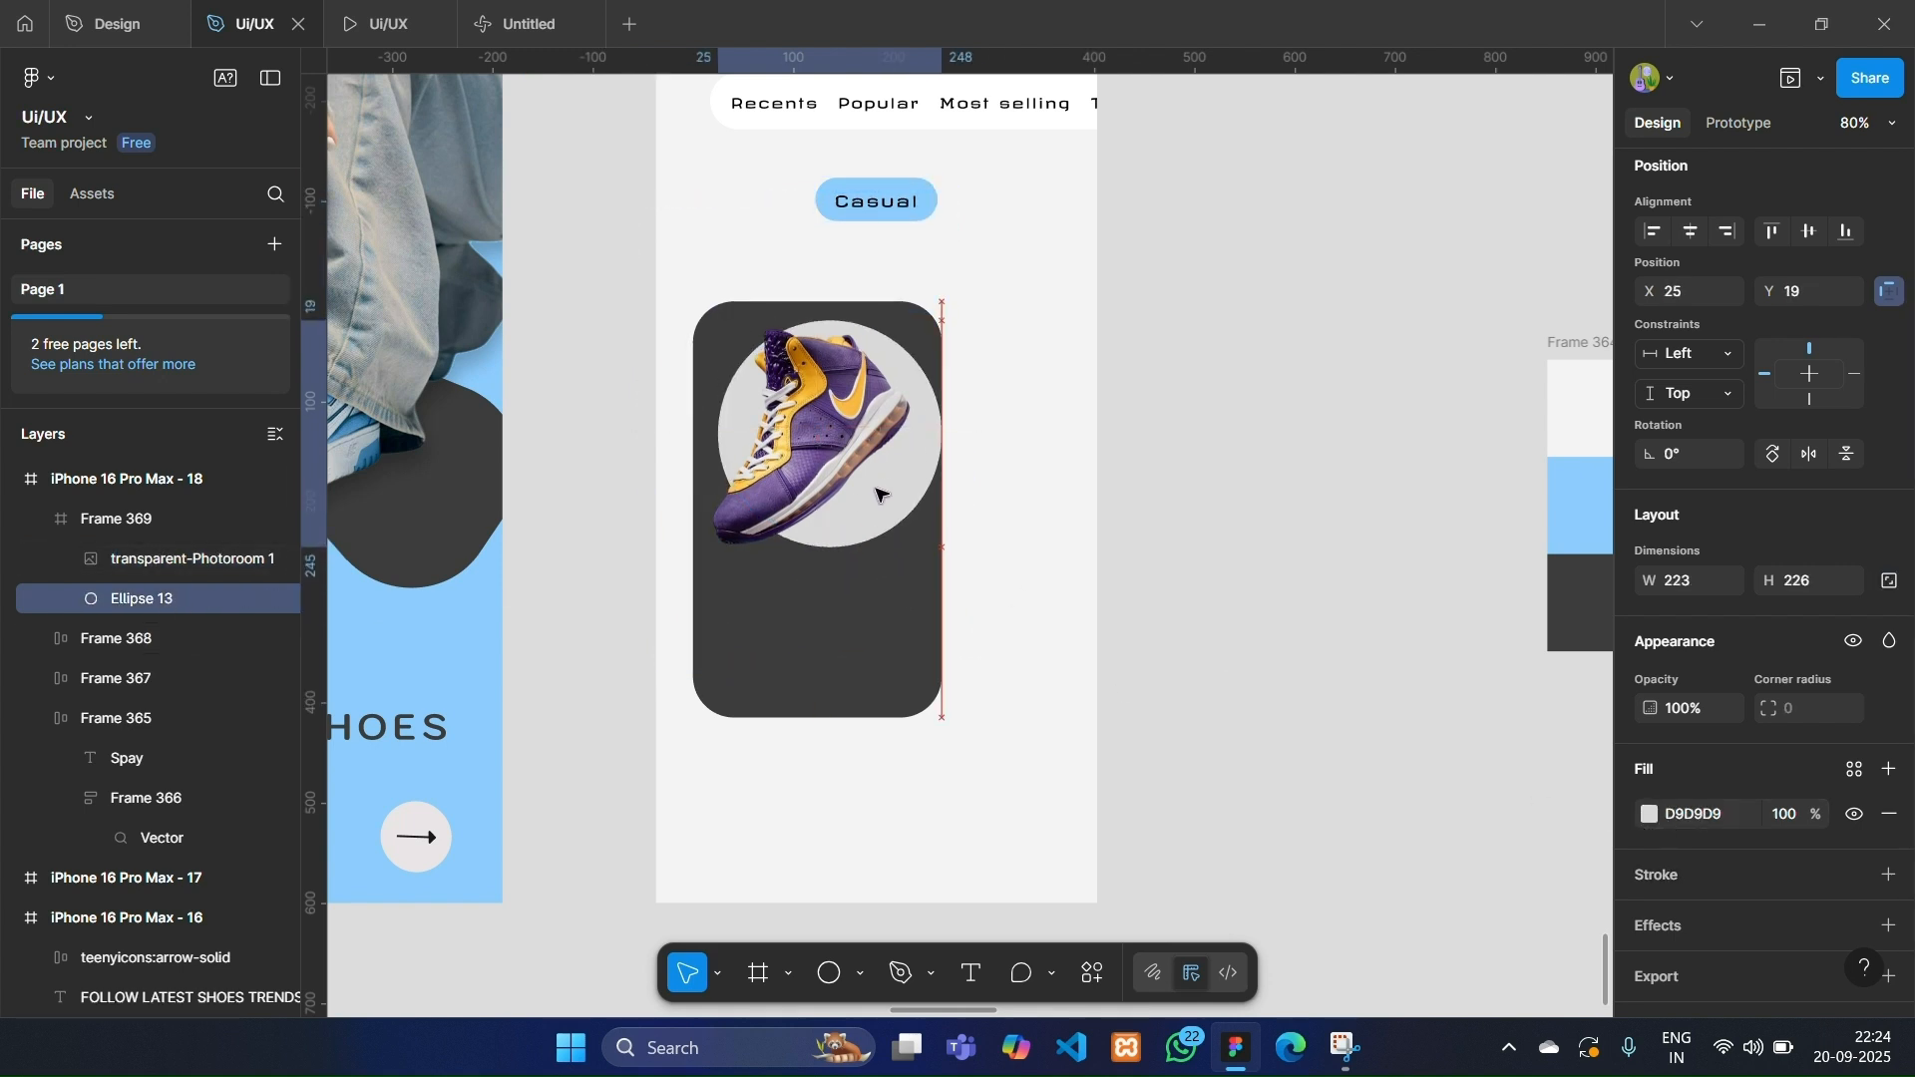
pyautogui.doubleClick(788, 504)
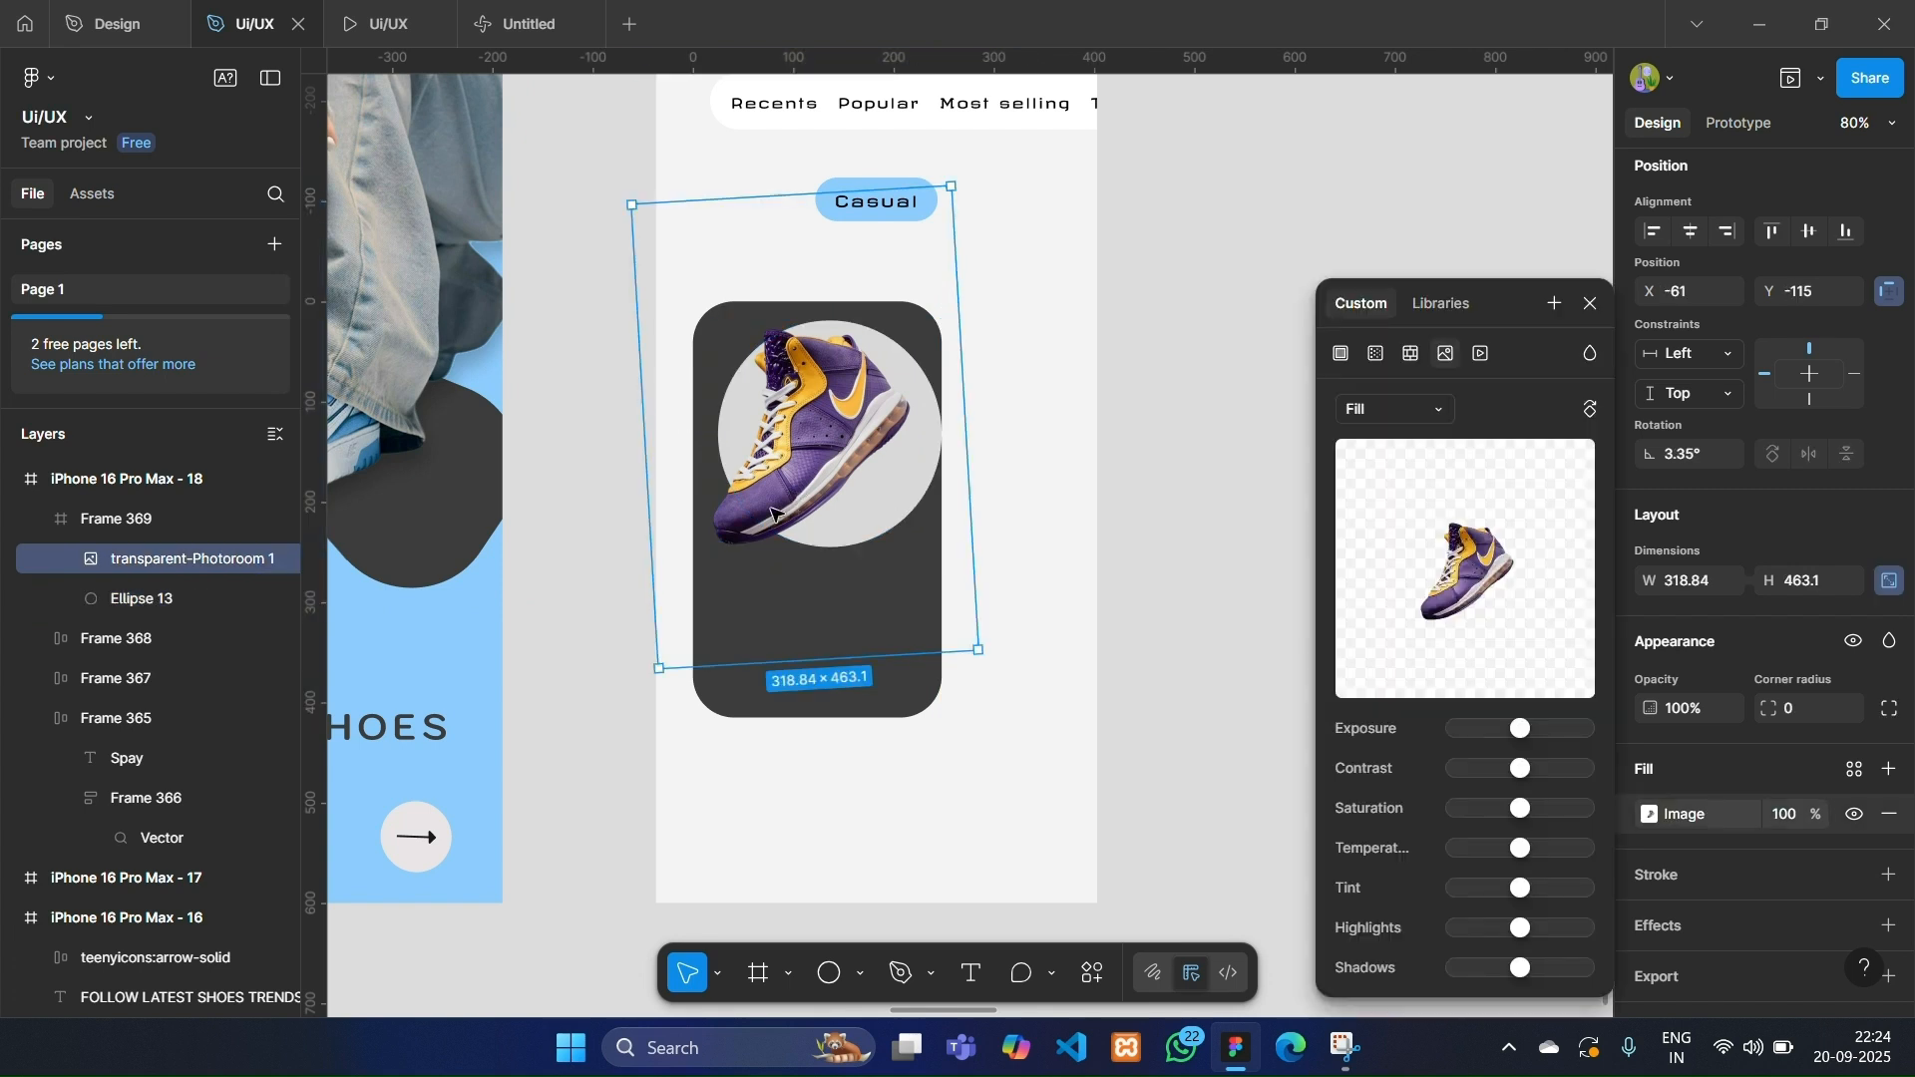
pyautogui.click(163, 598)
pyautogui.moveTo(835, 426); pyautogui.dragTo(774, 443)
pyautogui.press('alt')
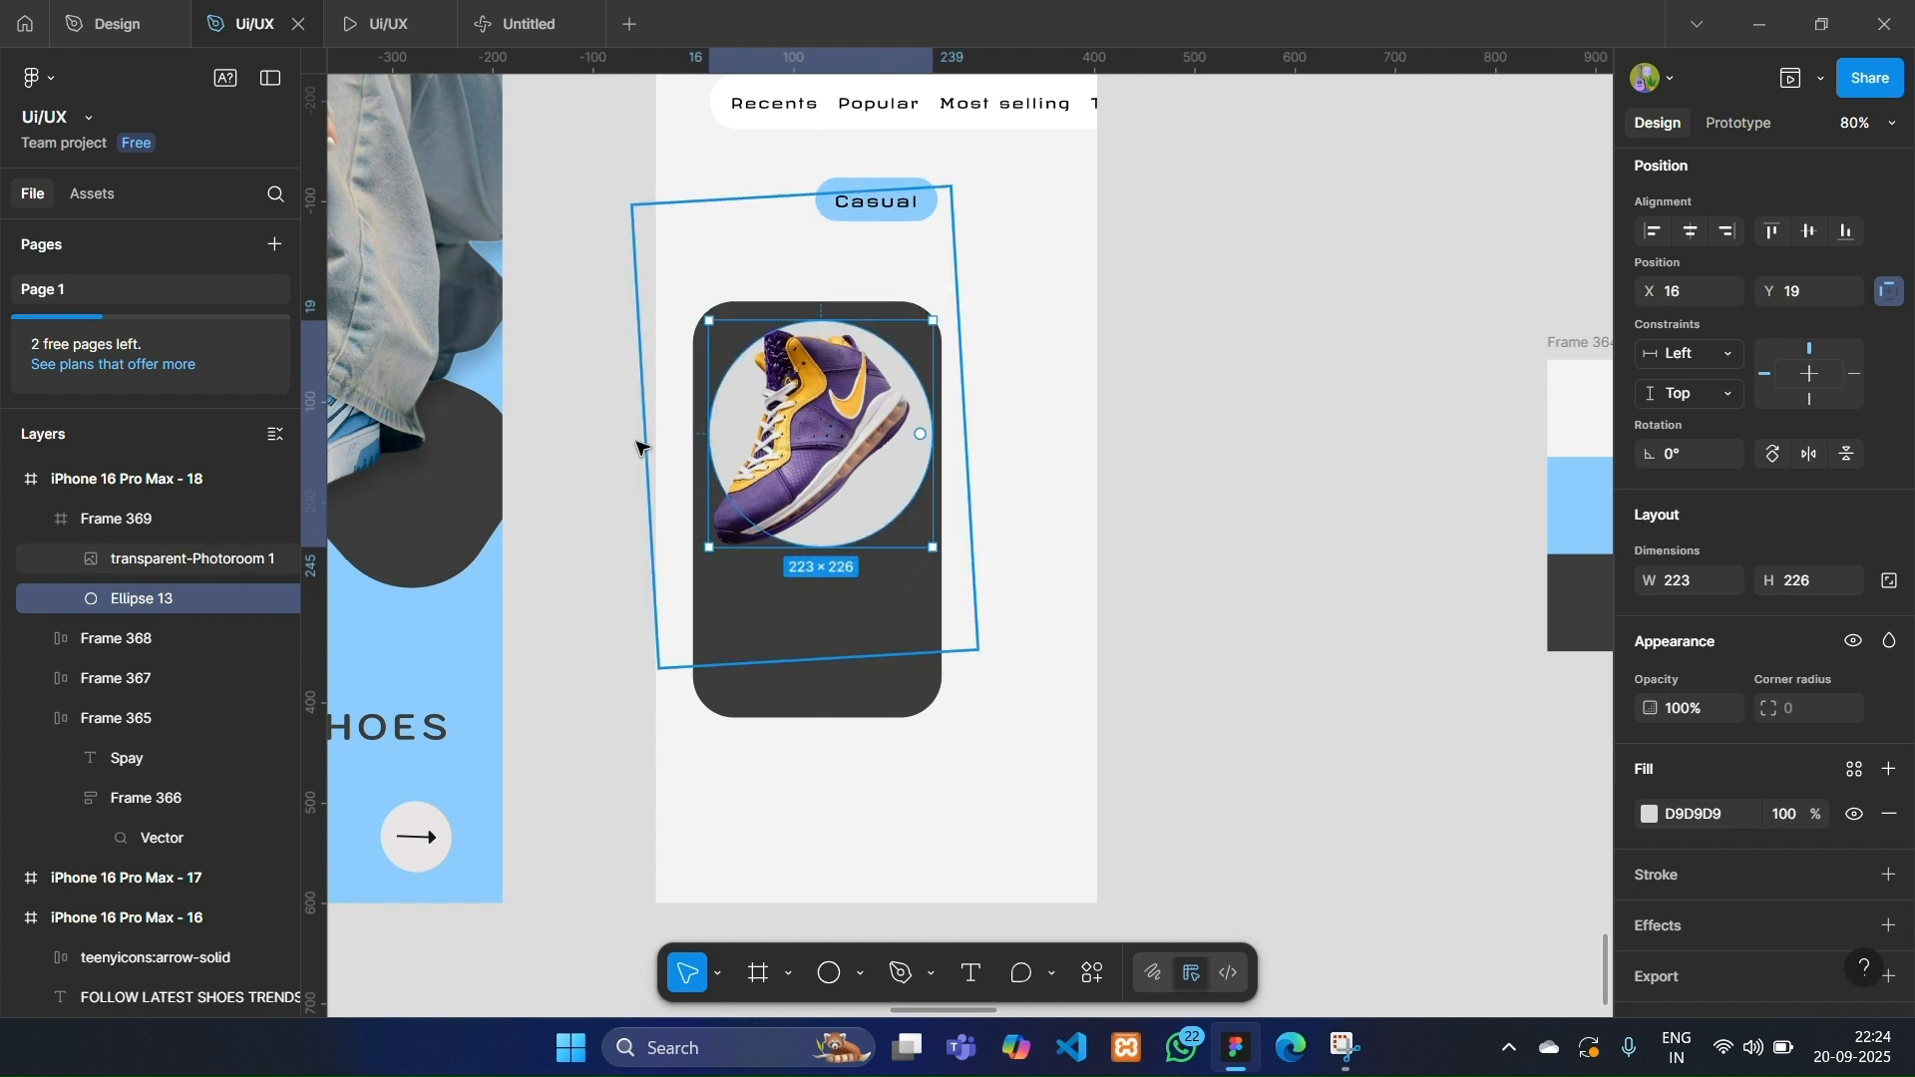
pyautogui.click(168, 557)
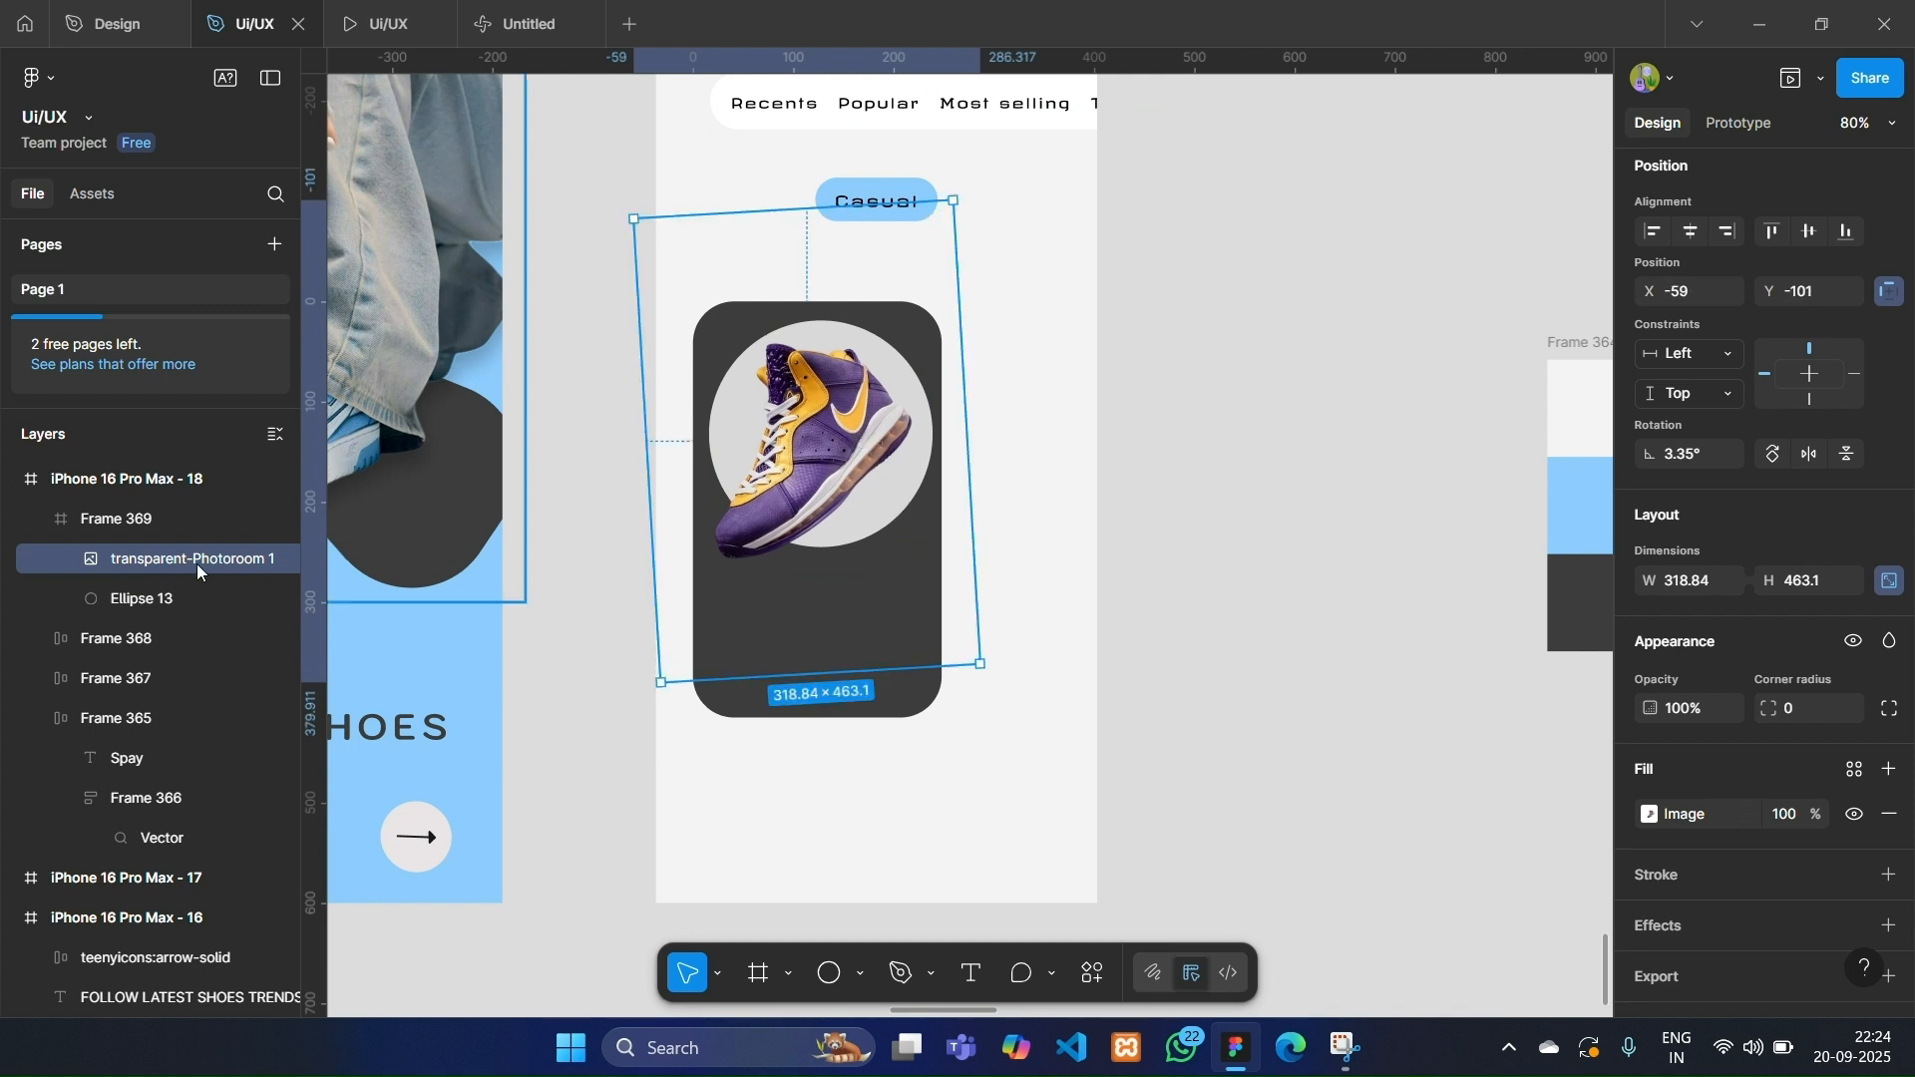
# Fill the circle behind the sneaker with light purple C799FF, using a hue sampled from the shoe.
pyautogui.click(143, 610)
pyautogui.click(1651, 814)
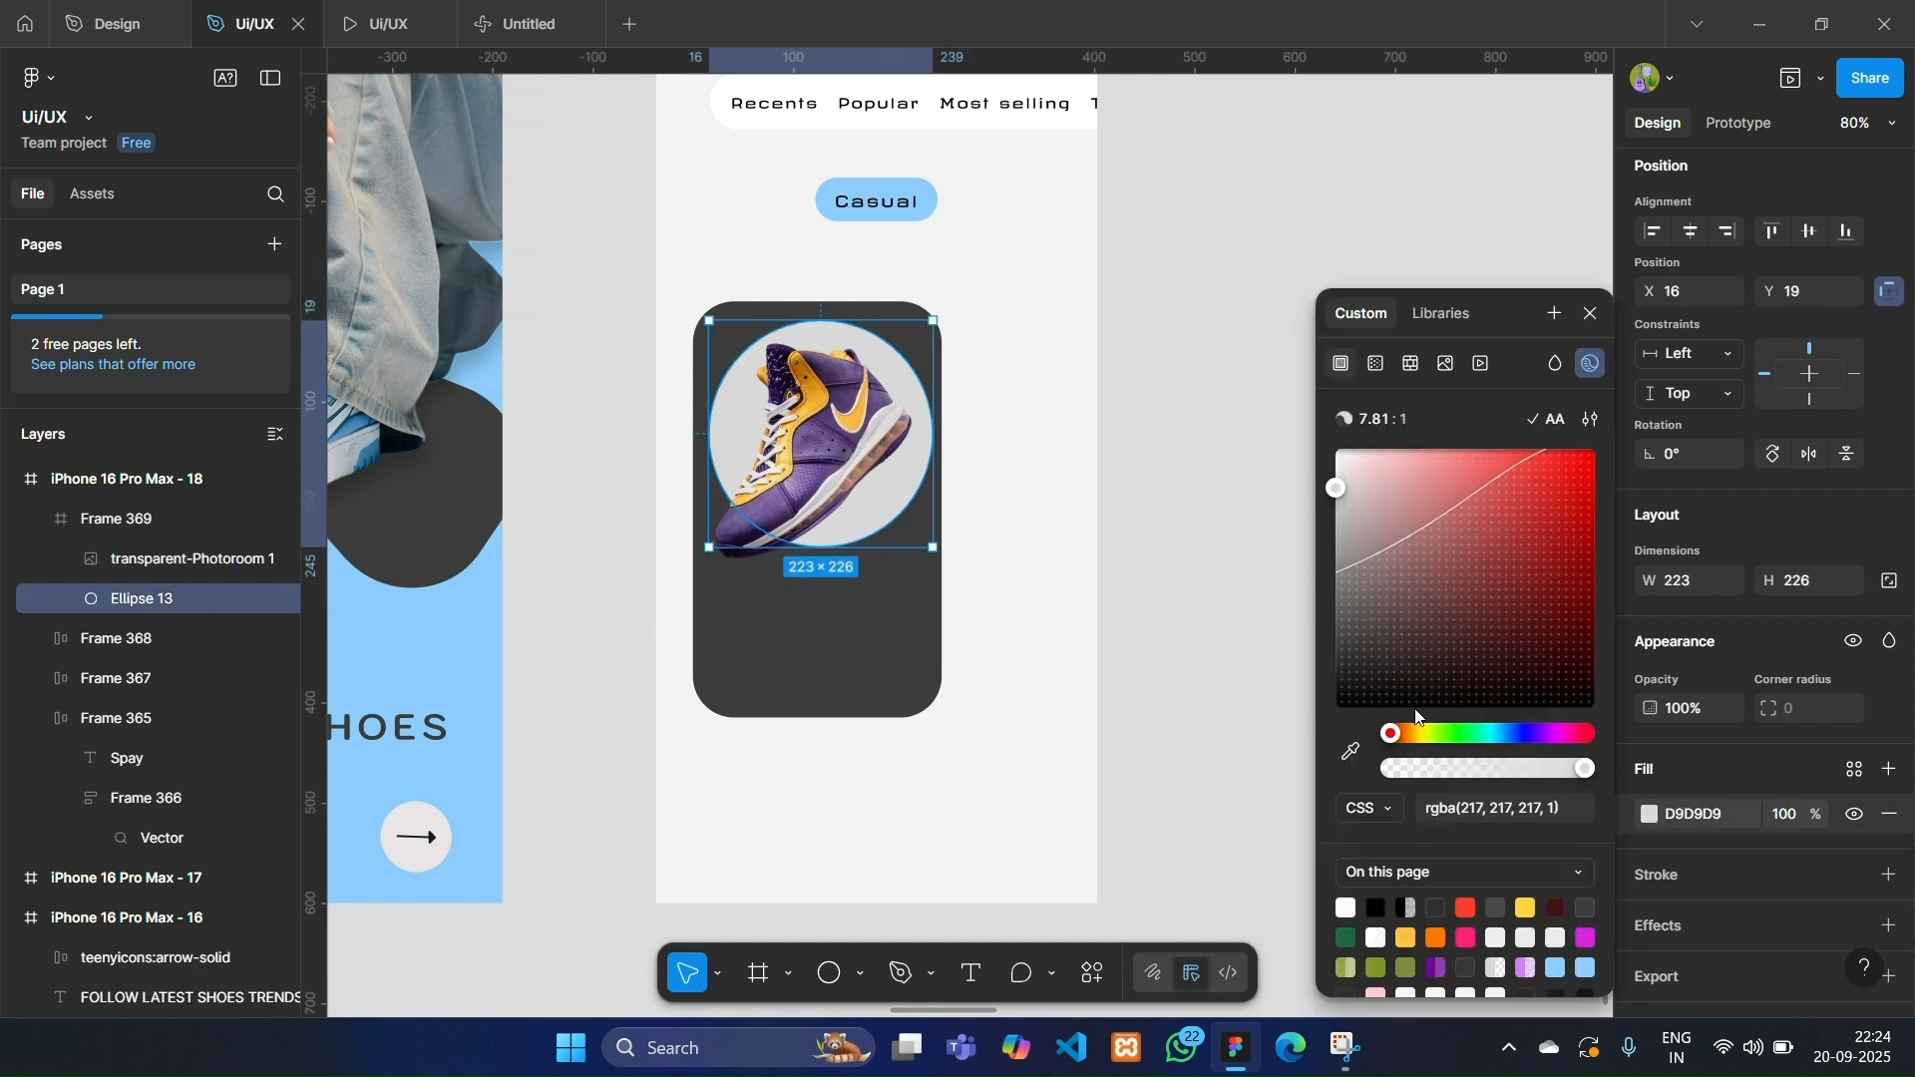
pyautogui.click(1352, 752)
pyautogui.click(853, 529)
pyautogui.moveTo(1429, 577); pyautogui.dragTo(1443, 455)
pyautogui.scroll(5, 1087, 496)
pyautogui.keyDown('ctrl'); pyautogui.scroll(-1, 1087, 496); pyautogui.keyUp('ctrl')
pyautogui.keyDown('ctrl'); pyautogui.scroll(-1, 1088, 496); pyautogui.keyUp('ctrl')
pyautogui.scroll(-3, 1087, 495)
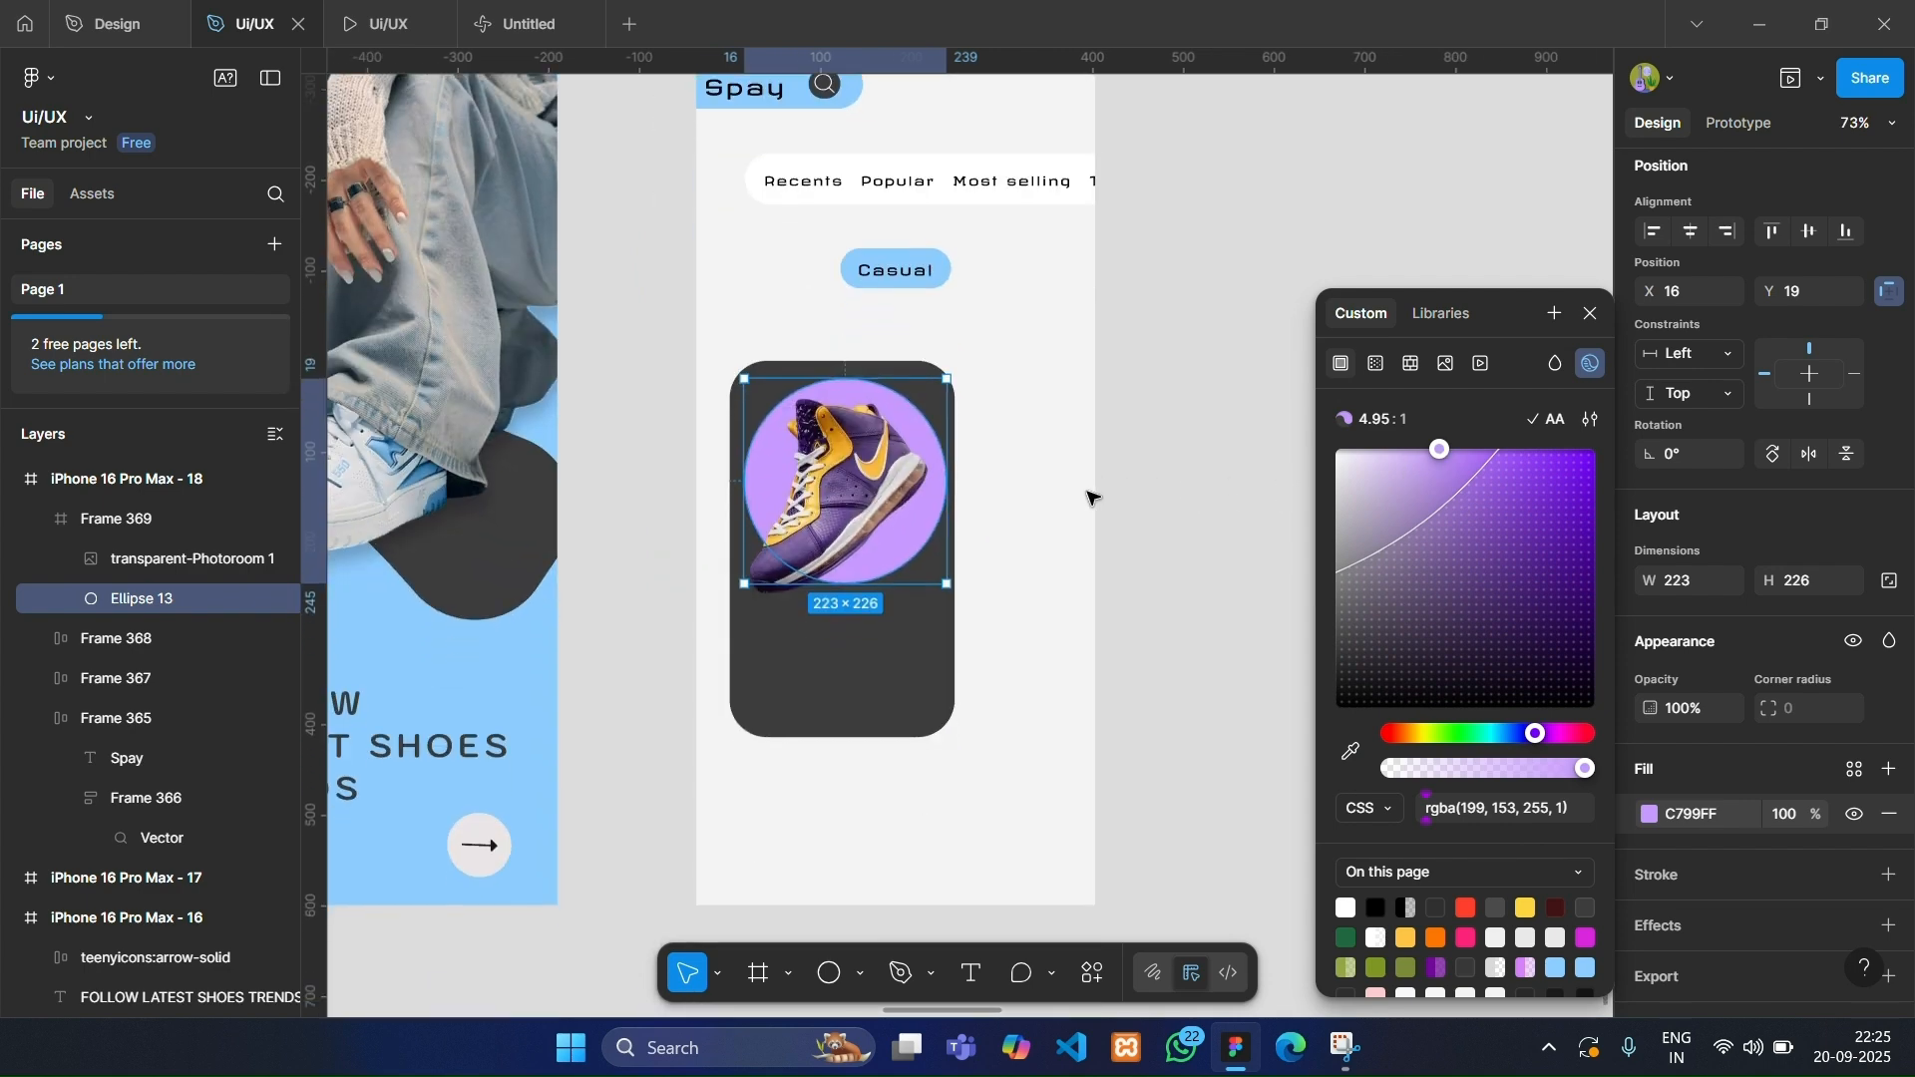
pyautogui.hscroll(1, 1090, 496)
pyautogui.click(1137, 470)
# Copy the Recents label from the category row into the dark card below the sneaker, at X 32, Y 289.
pyautogui.click(783, 190)
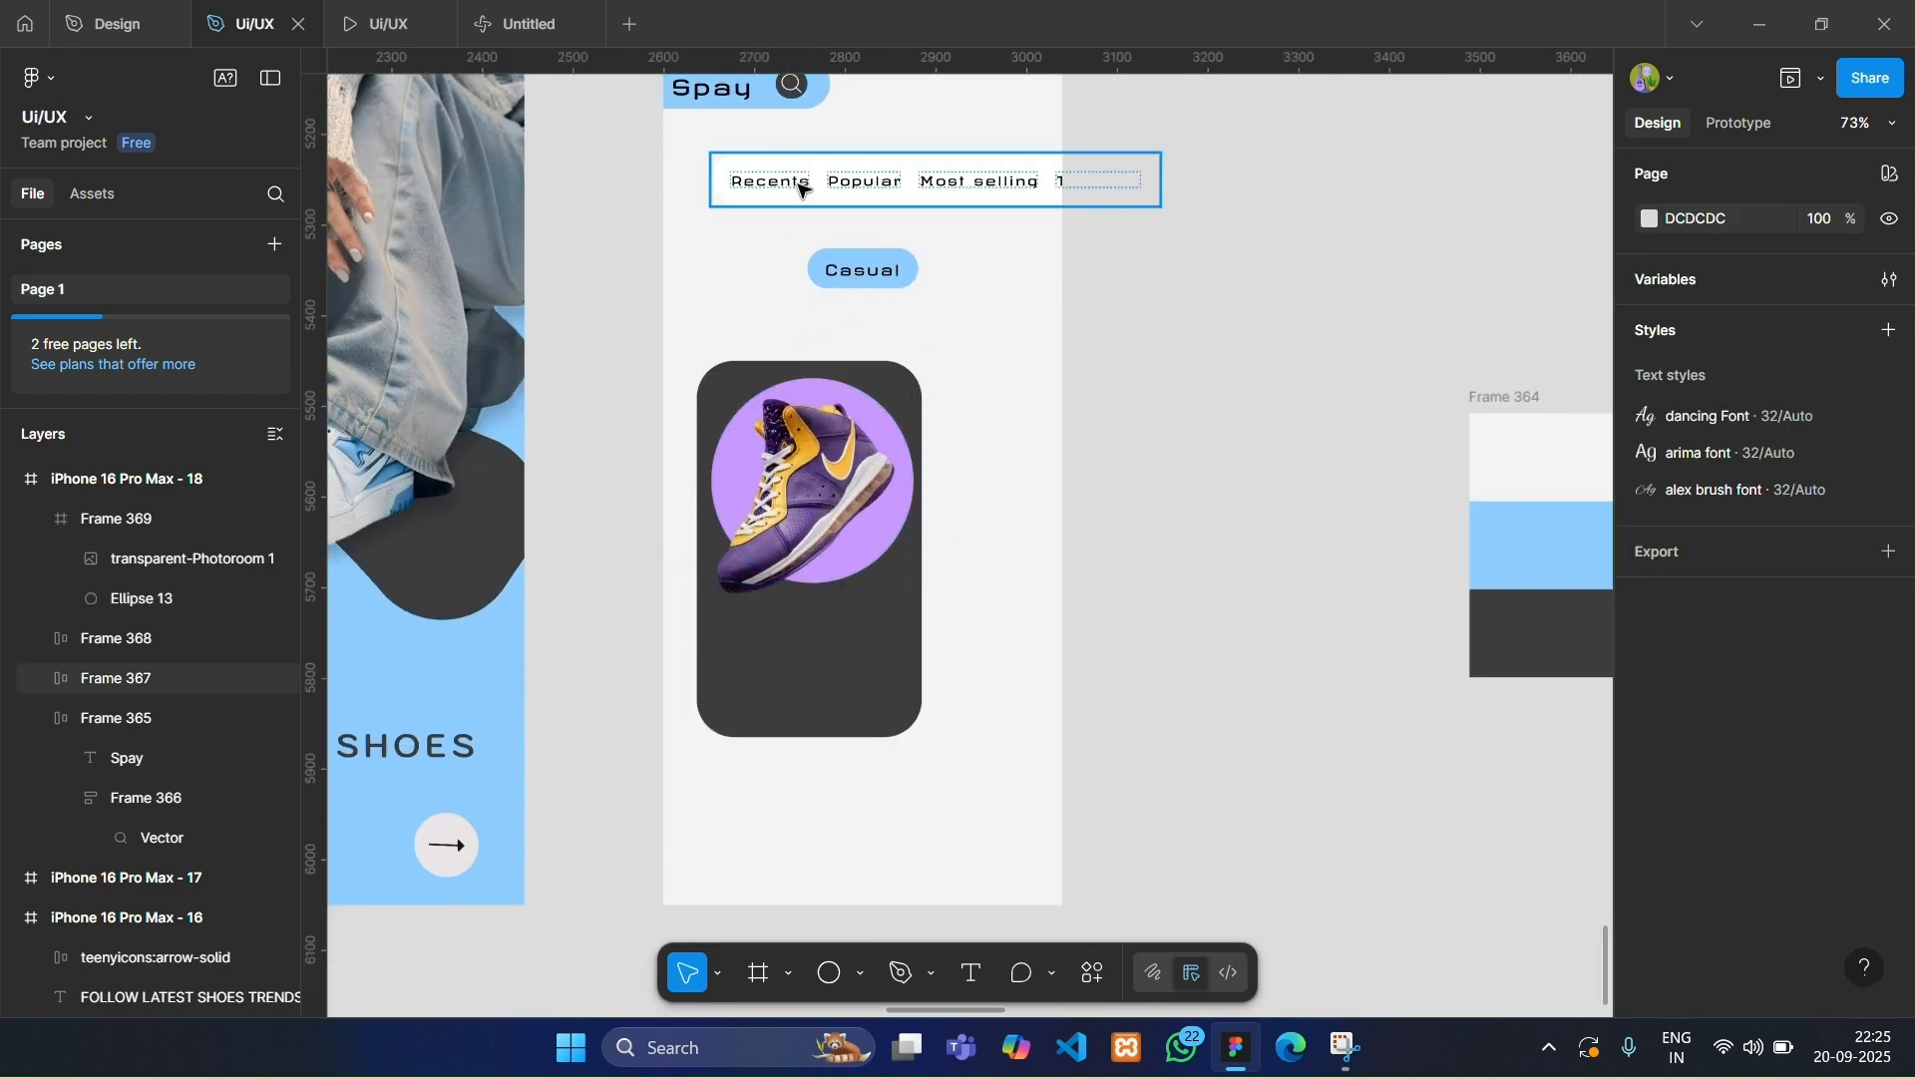
pyautogui.click(801, 188)
pyautogui.keyDown('alt'); pyautogui.moveTo(857, 469); pyautogui.dragTo(789, 624); pyautogui.keyUp('alt')
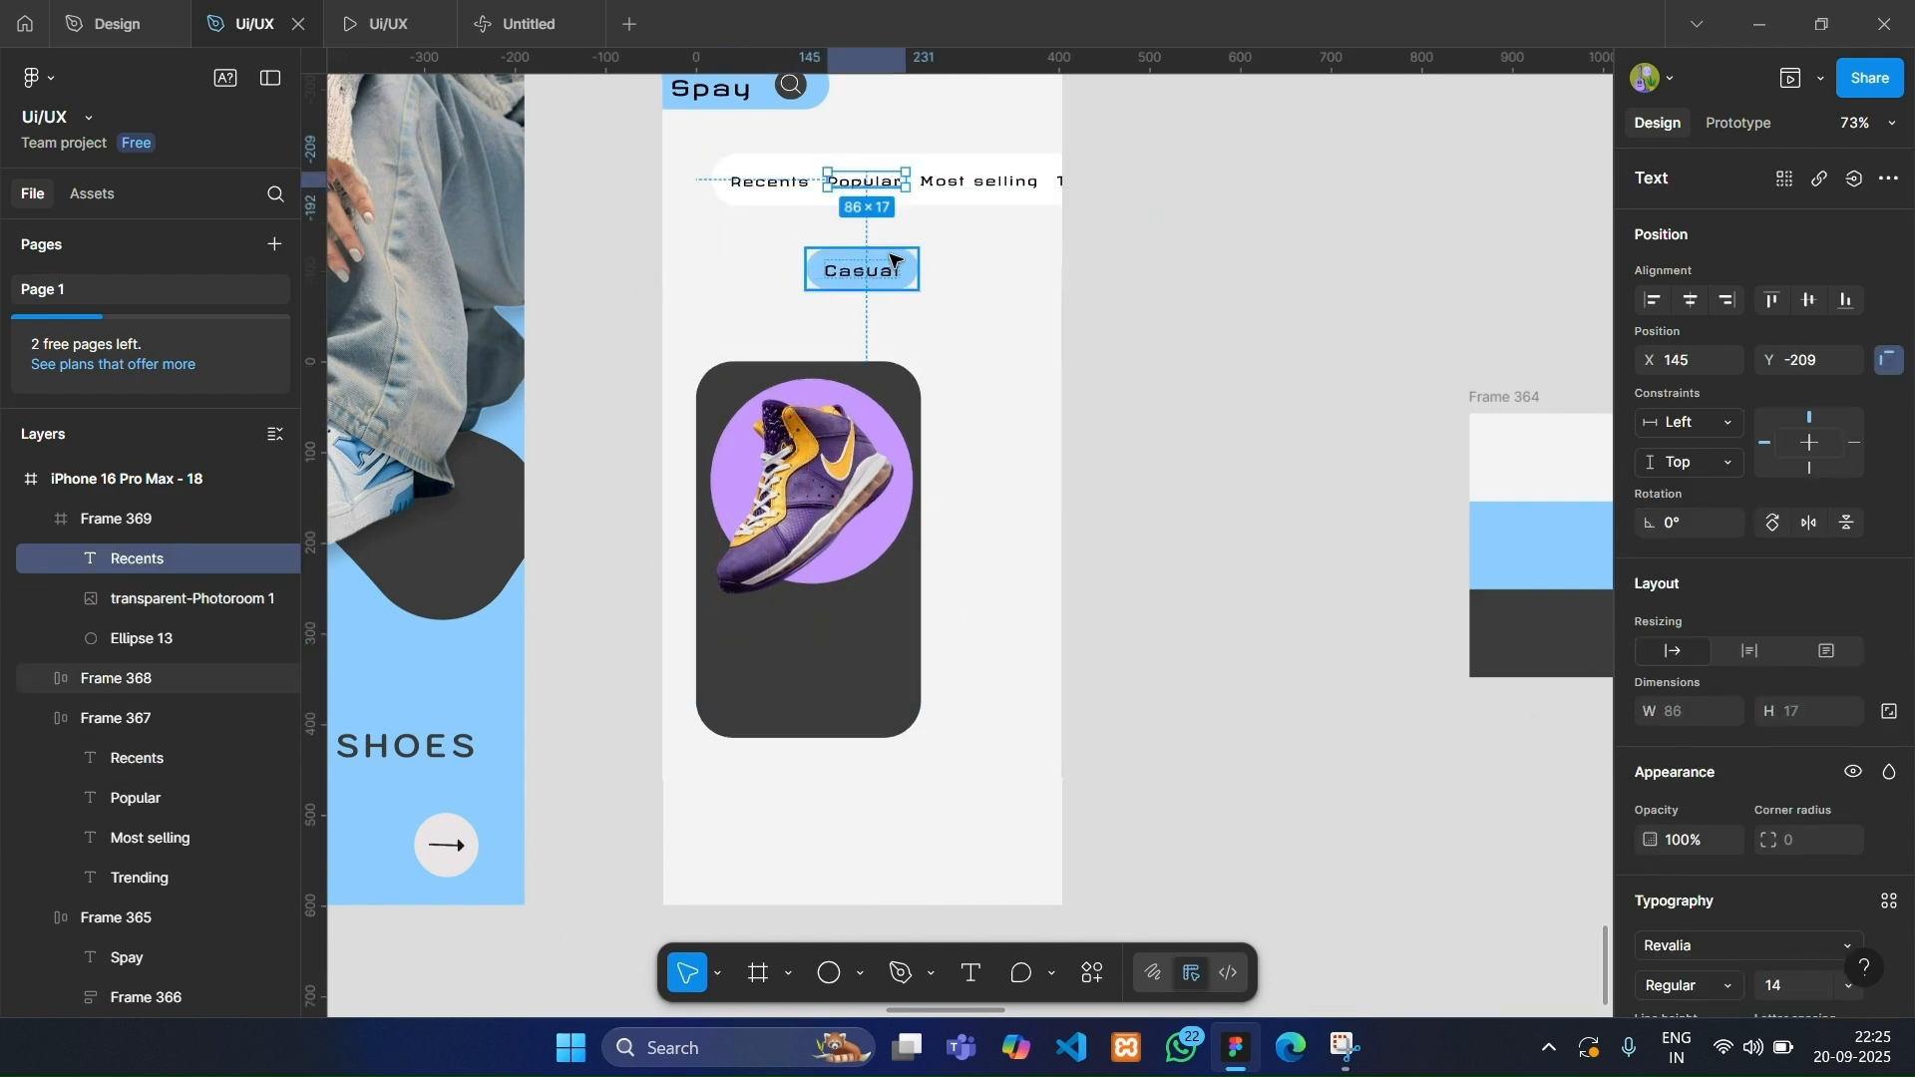
pyautogui.keyDown('ctrl'); pyautogui.scroll(5, 877, 192); pyautogui.keyUp('ctrl')
pyautogui.moveTo(885, 182); pyautogui.dragTo(1091, 535)
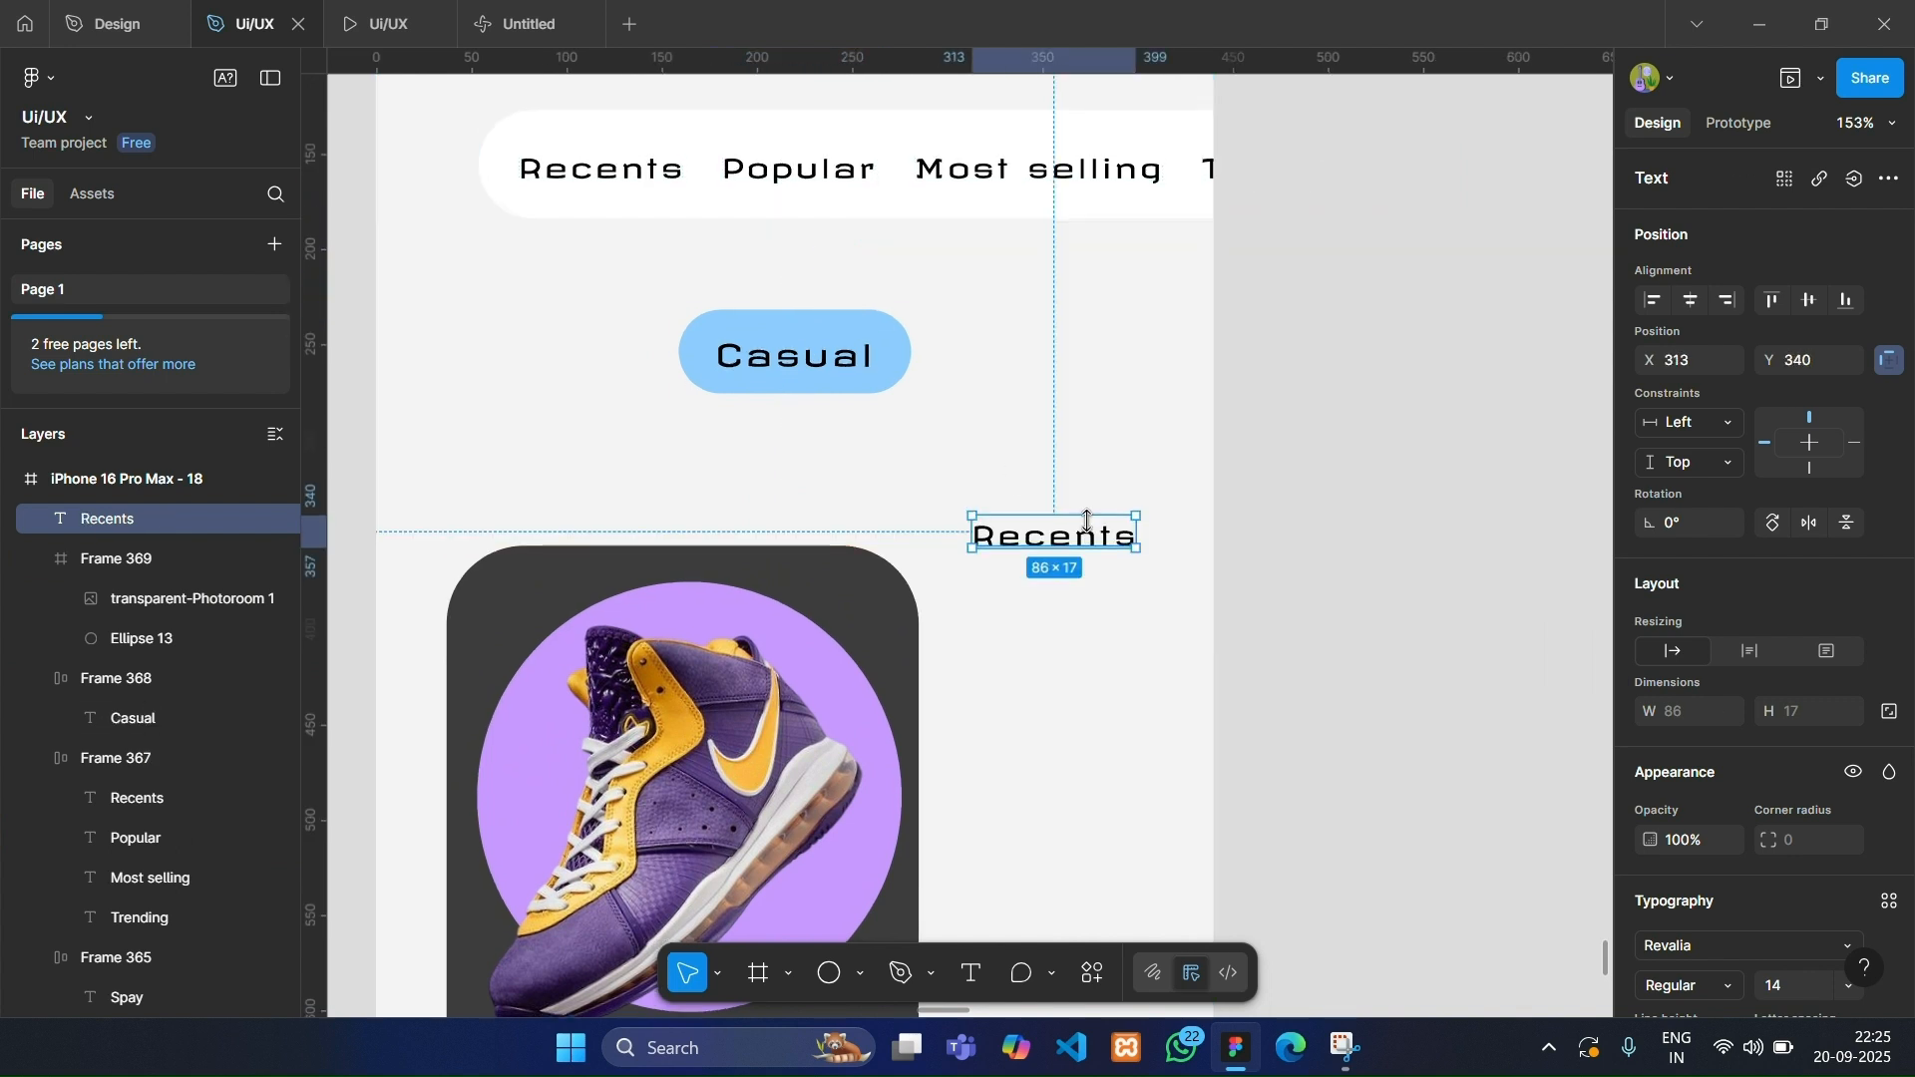
pyautogui.scroll(-3, 1097, 282)
pyautogui.moveTo(1057, 267); pyautogui.dragTo(590, 828)
# Recolor the copied label on the card to near-white FDFDFD and change its text to "spay".
pyautogui.scroll(-5, 1892, 830)
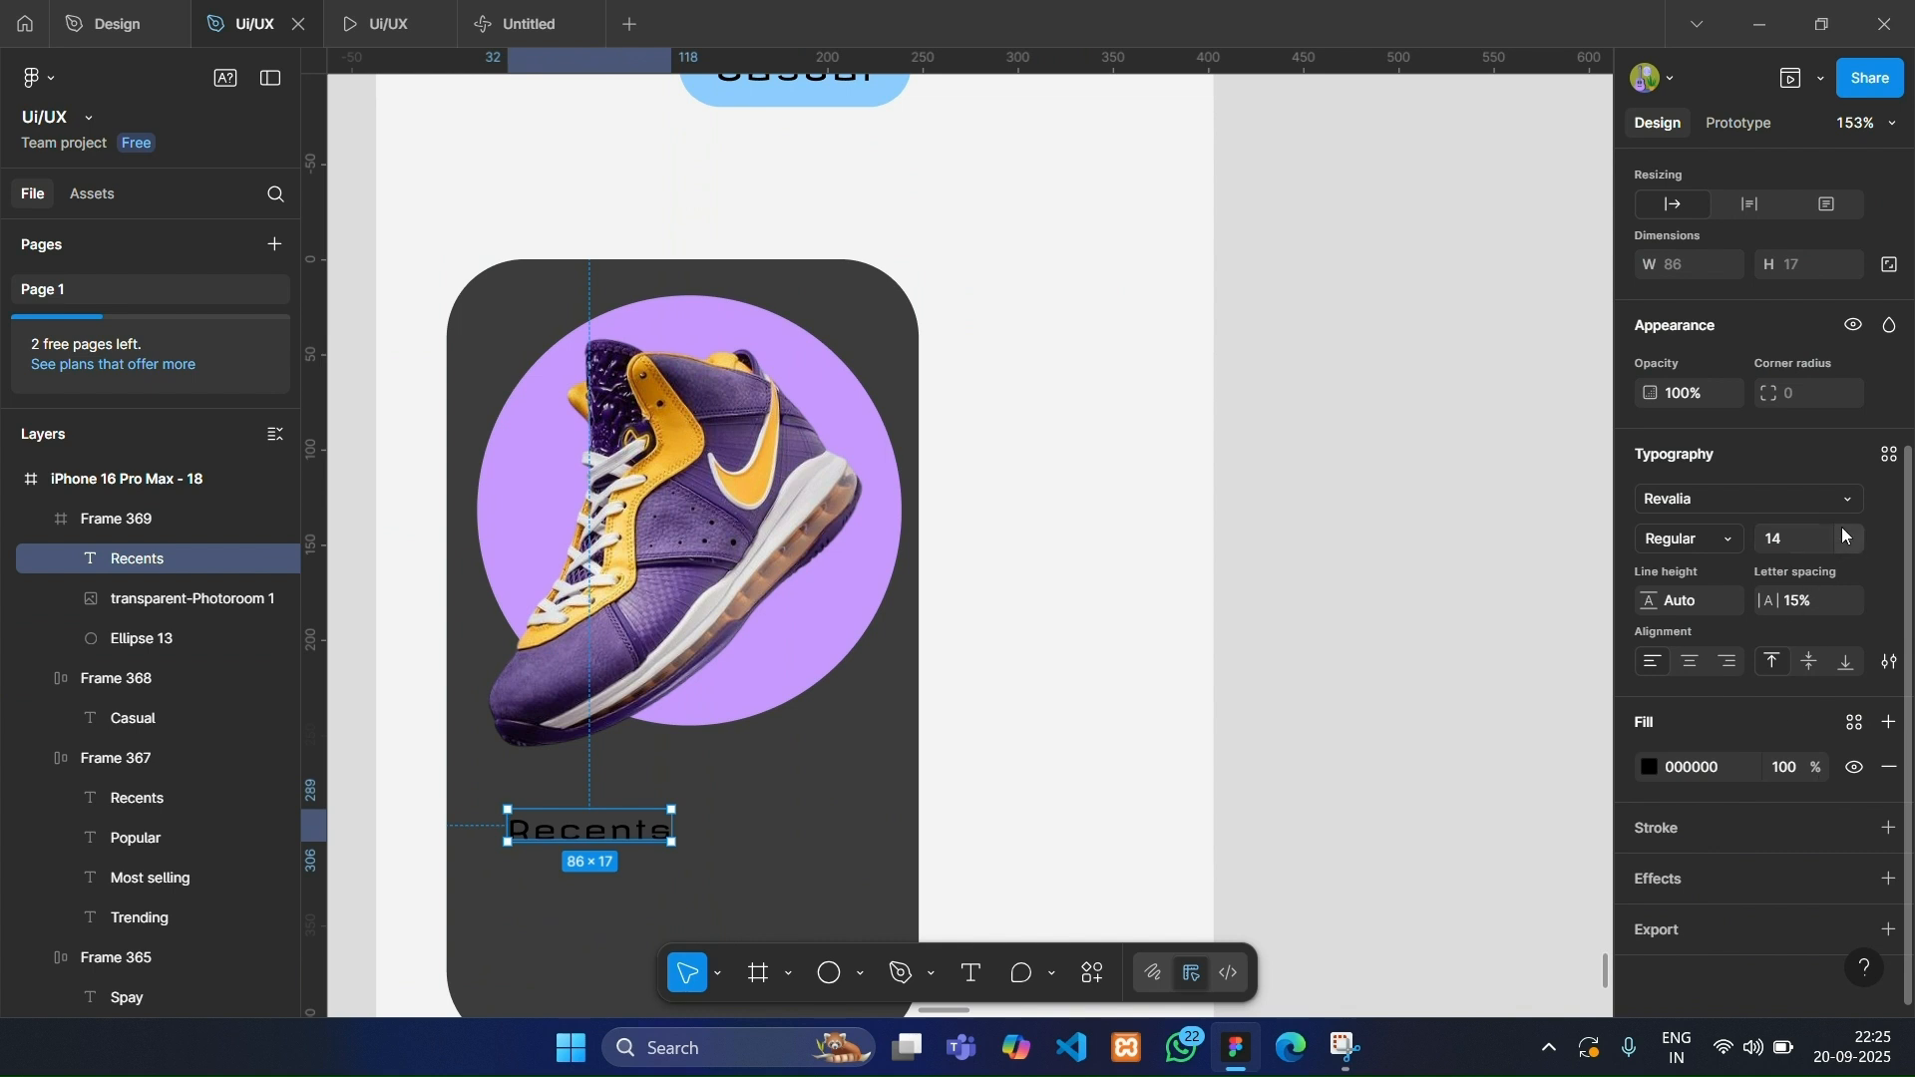
pyautogui.click(1648, 768)
pyautogui.click(1342, 485)
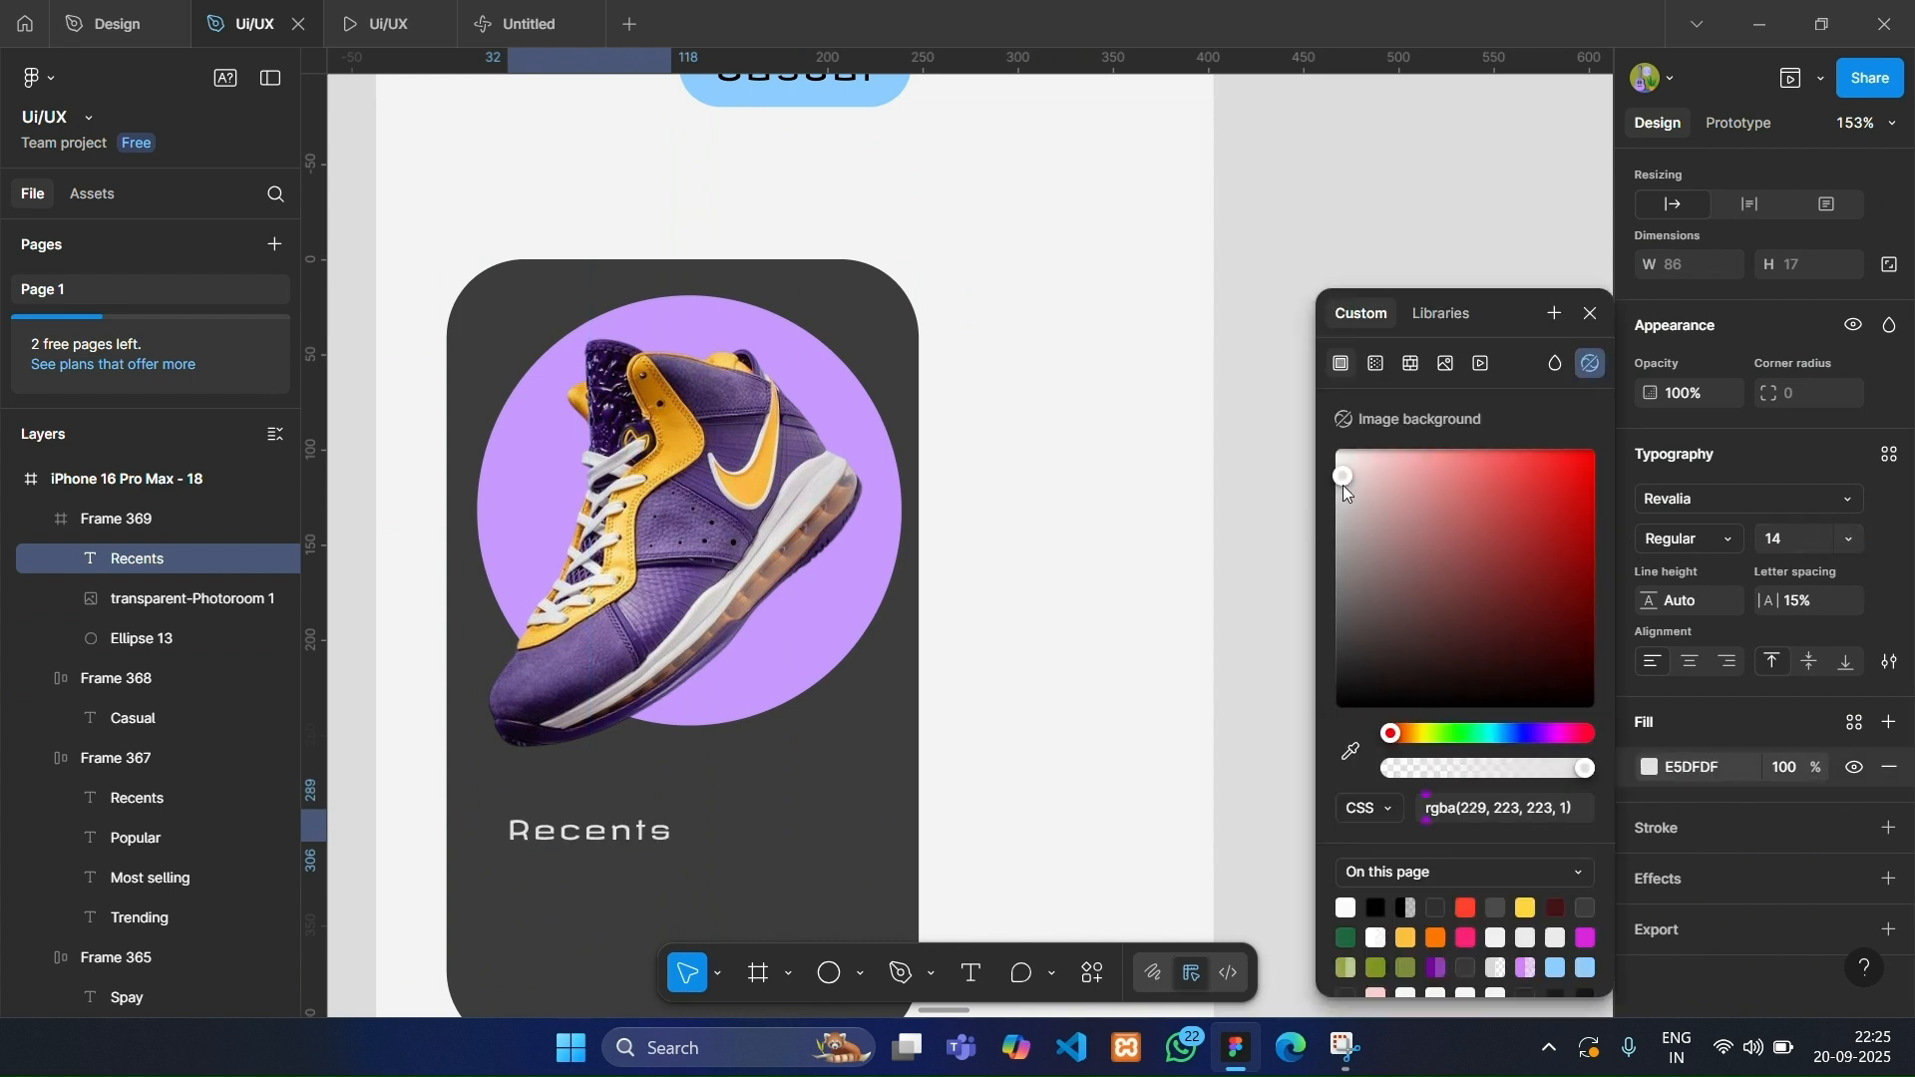
pyautogui.scroll(-2, 833, 569)
pyautogui.hscroll(-1, 834, 568)
pyautogui.doubleClick(738, 644)
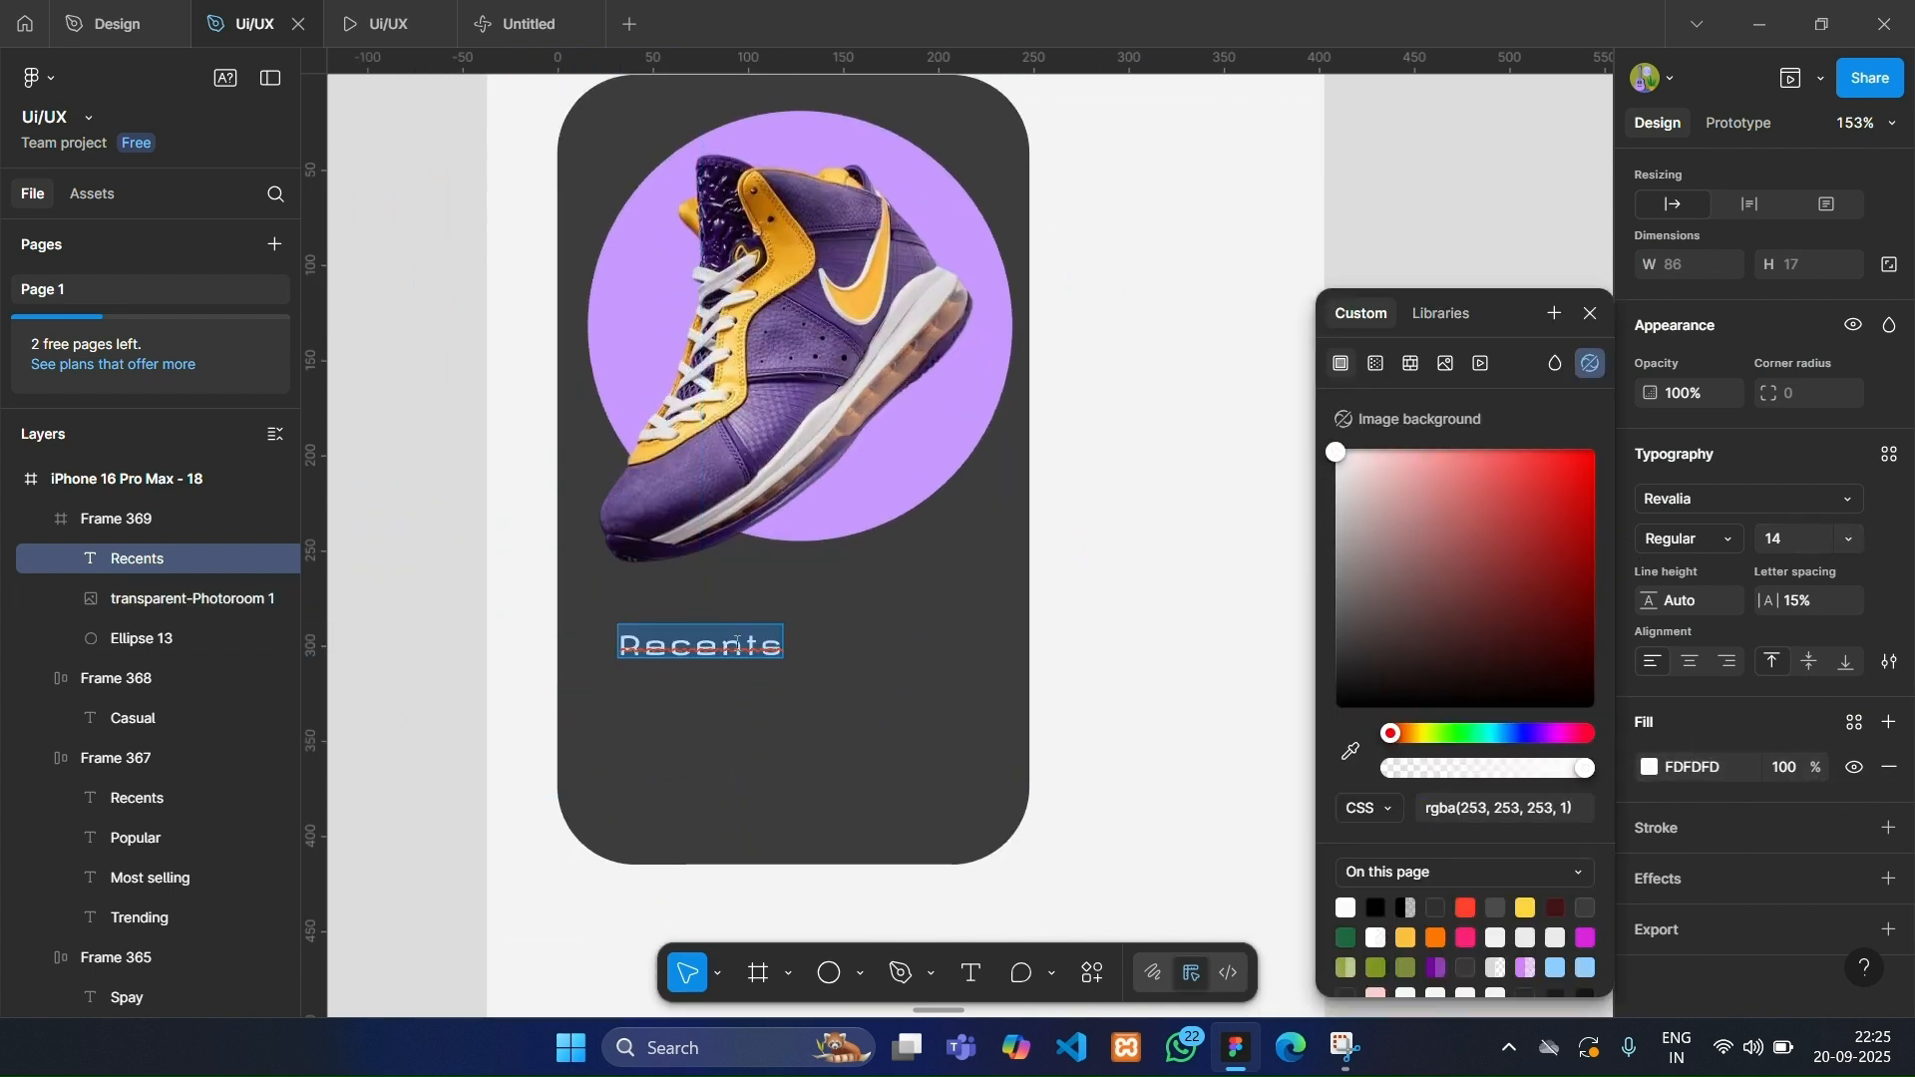
pyautogui.write('spay')
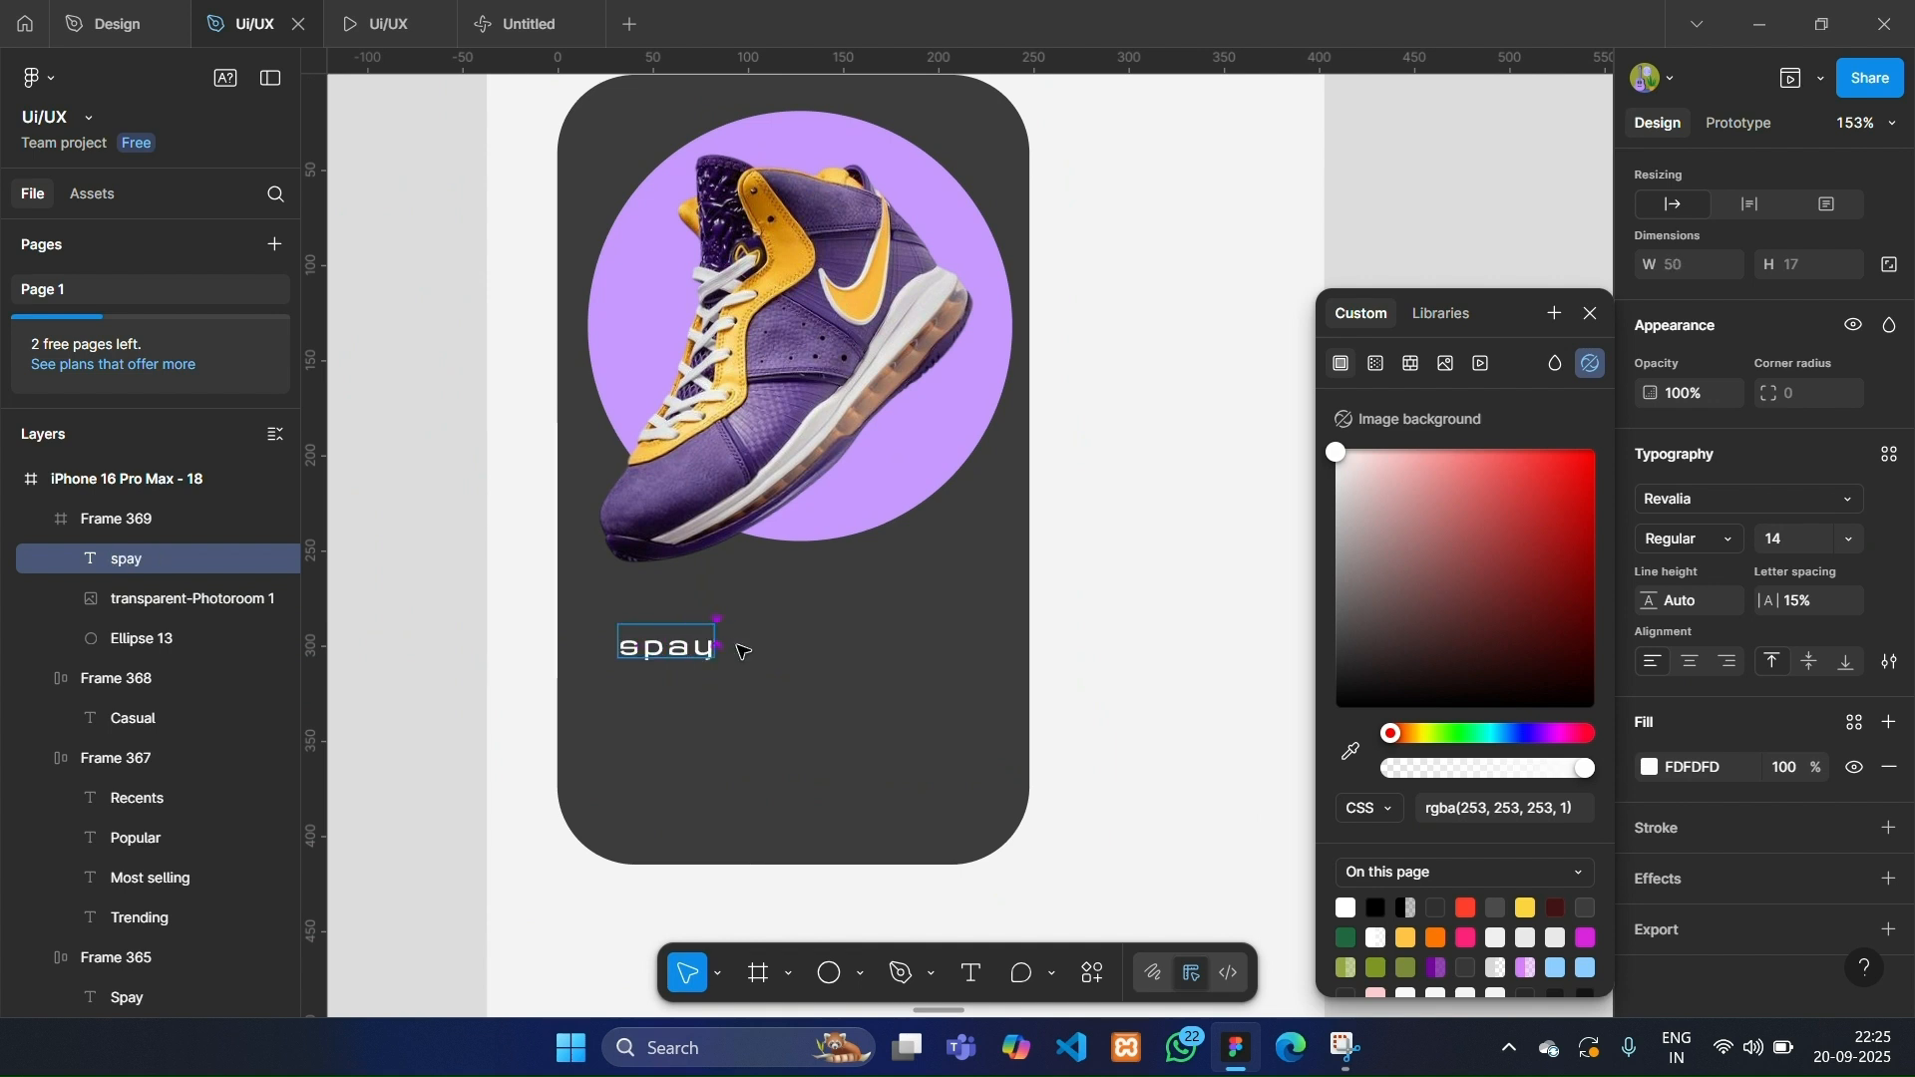
pyautogui.press('Escape')
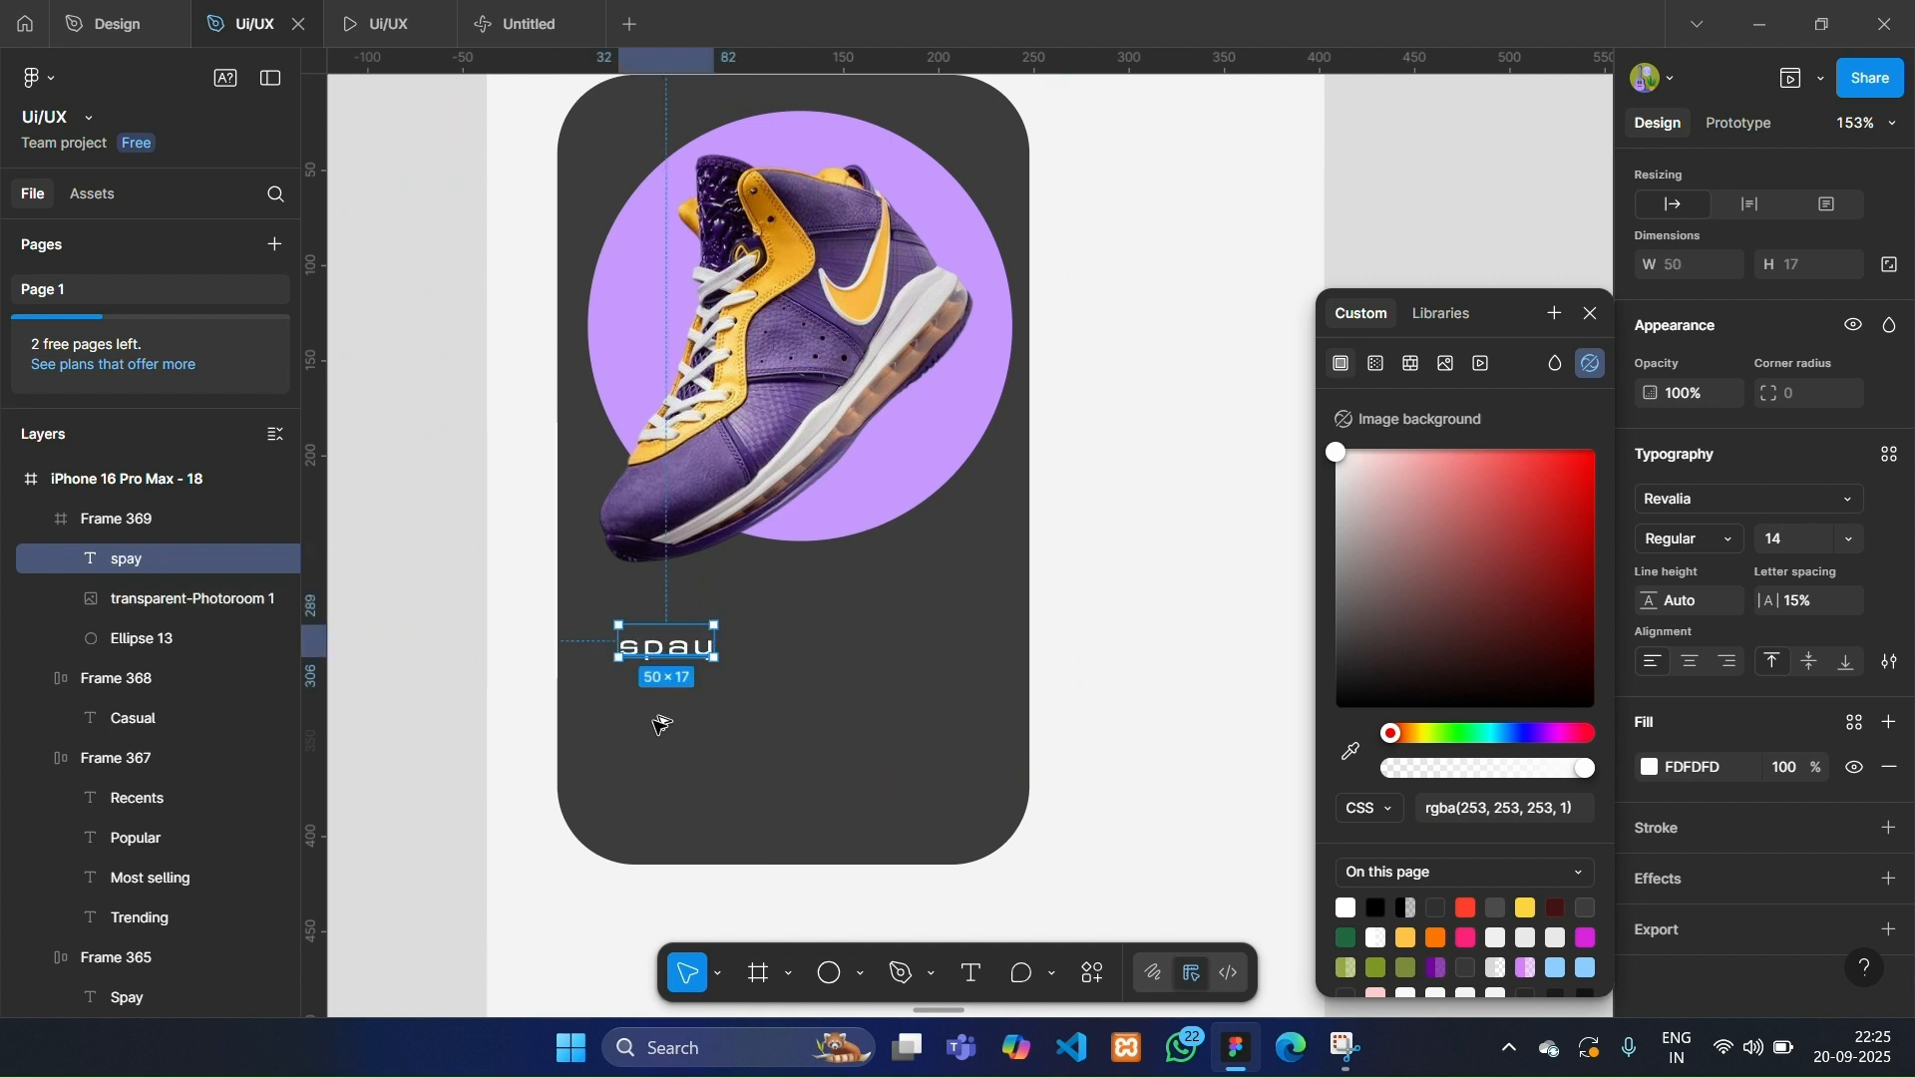
# Duplicate the spay label below itself and change the copy's text to "Kacy BA".
pyautogui.moveTo(660, 650); pyautogui.dragTo(663, 714)
pyautogui.doubleClick(659, 716)
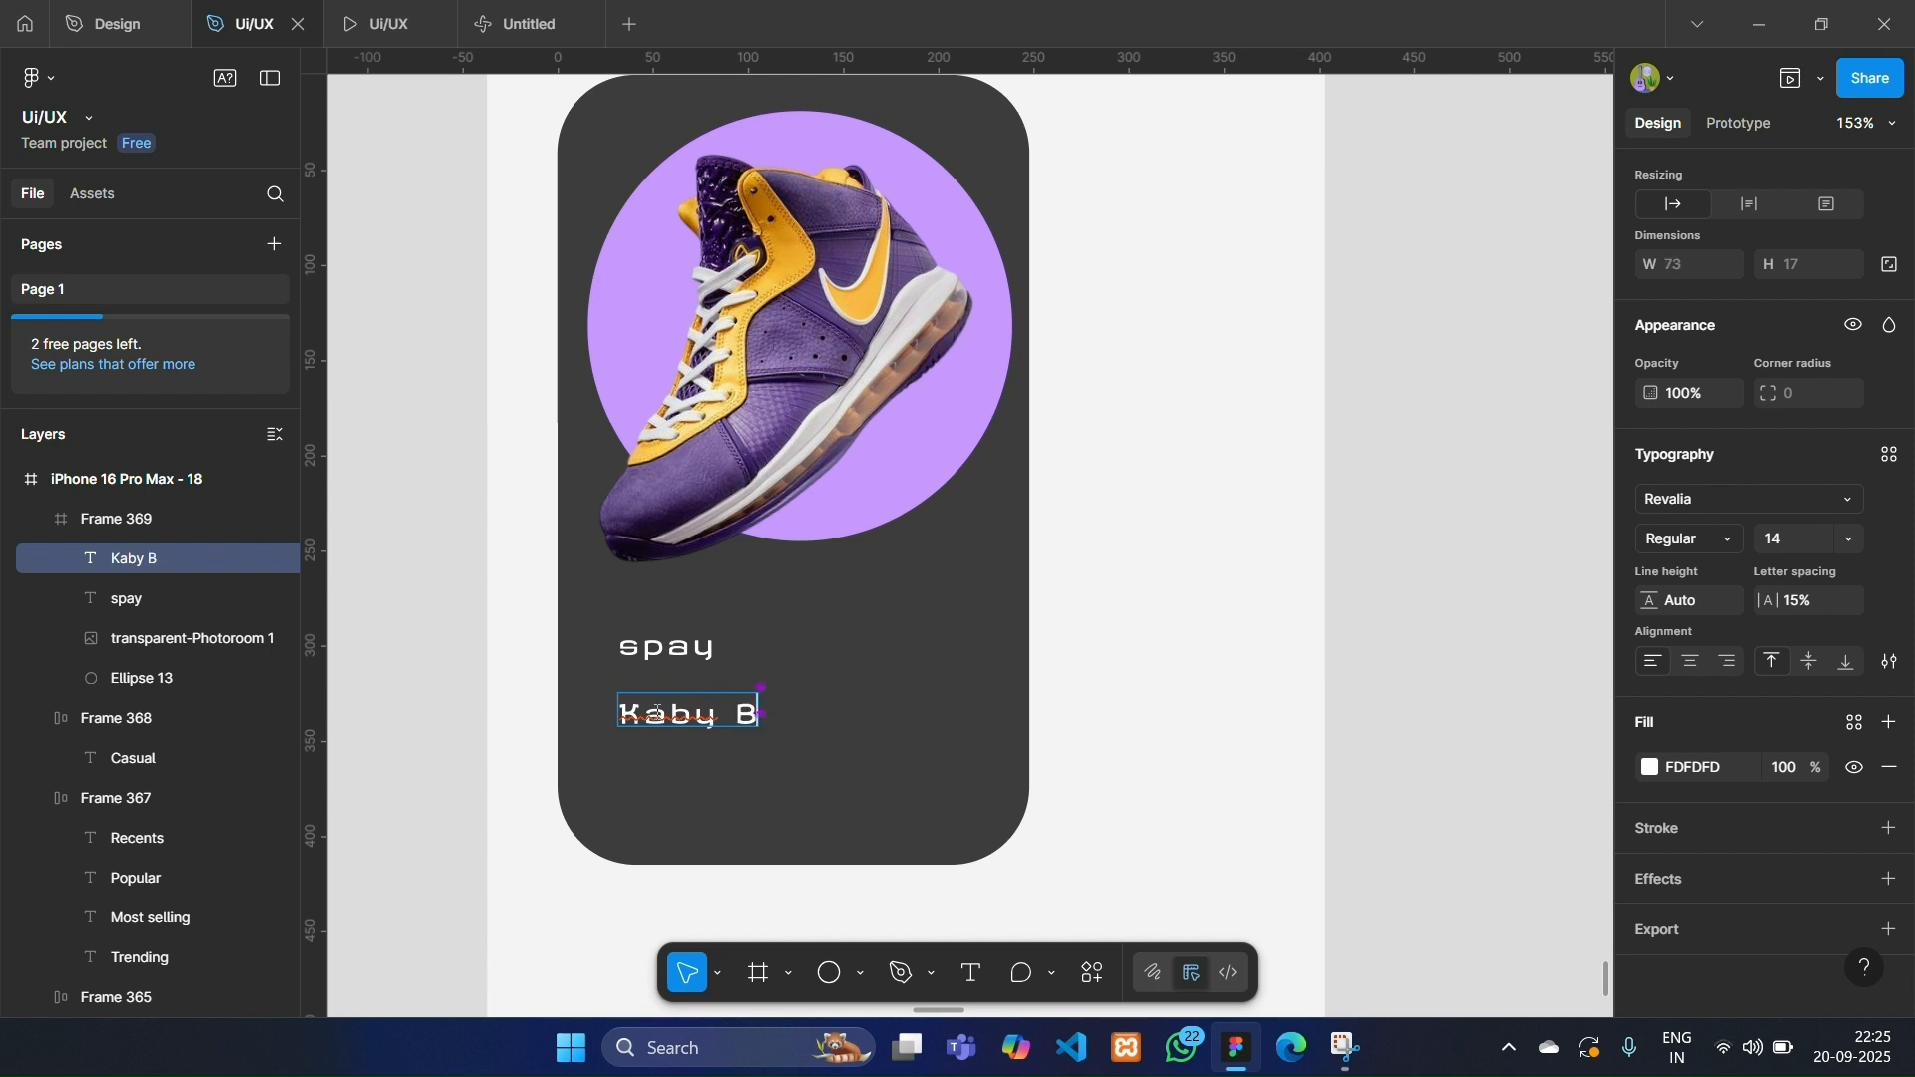
pyautogui.rightClick(674, 708)
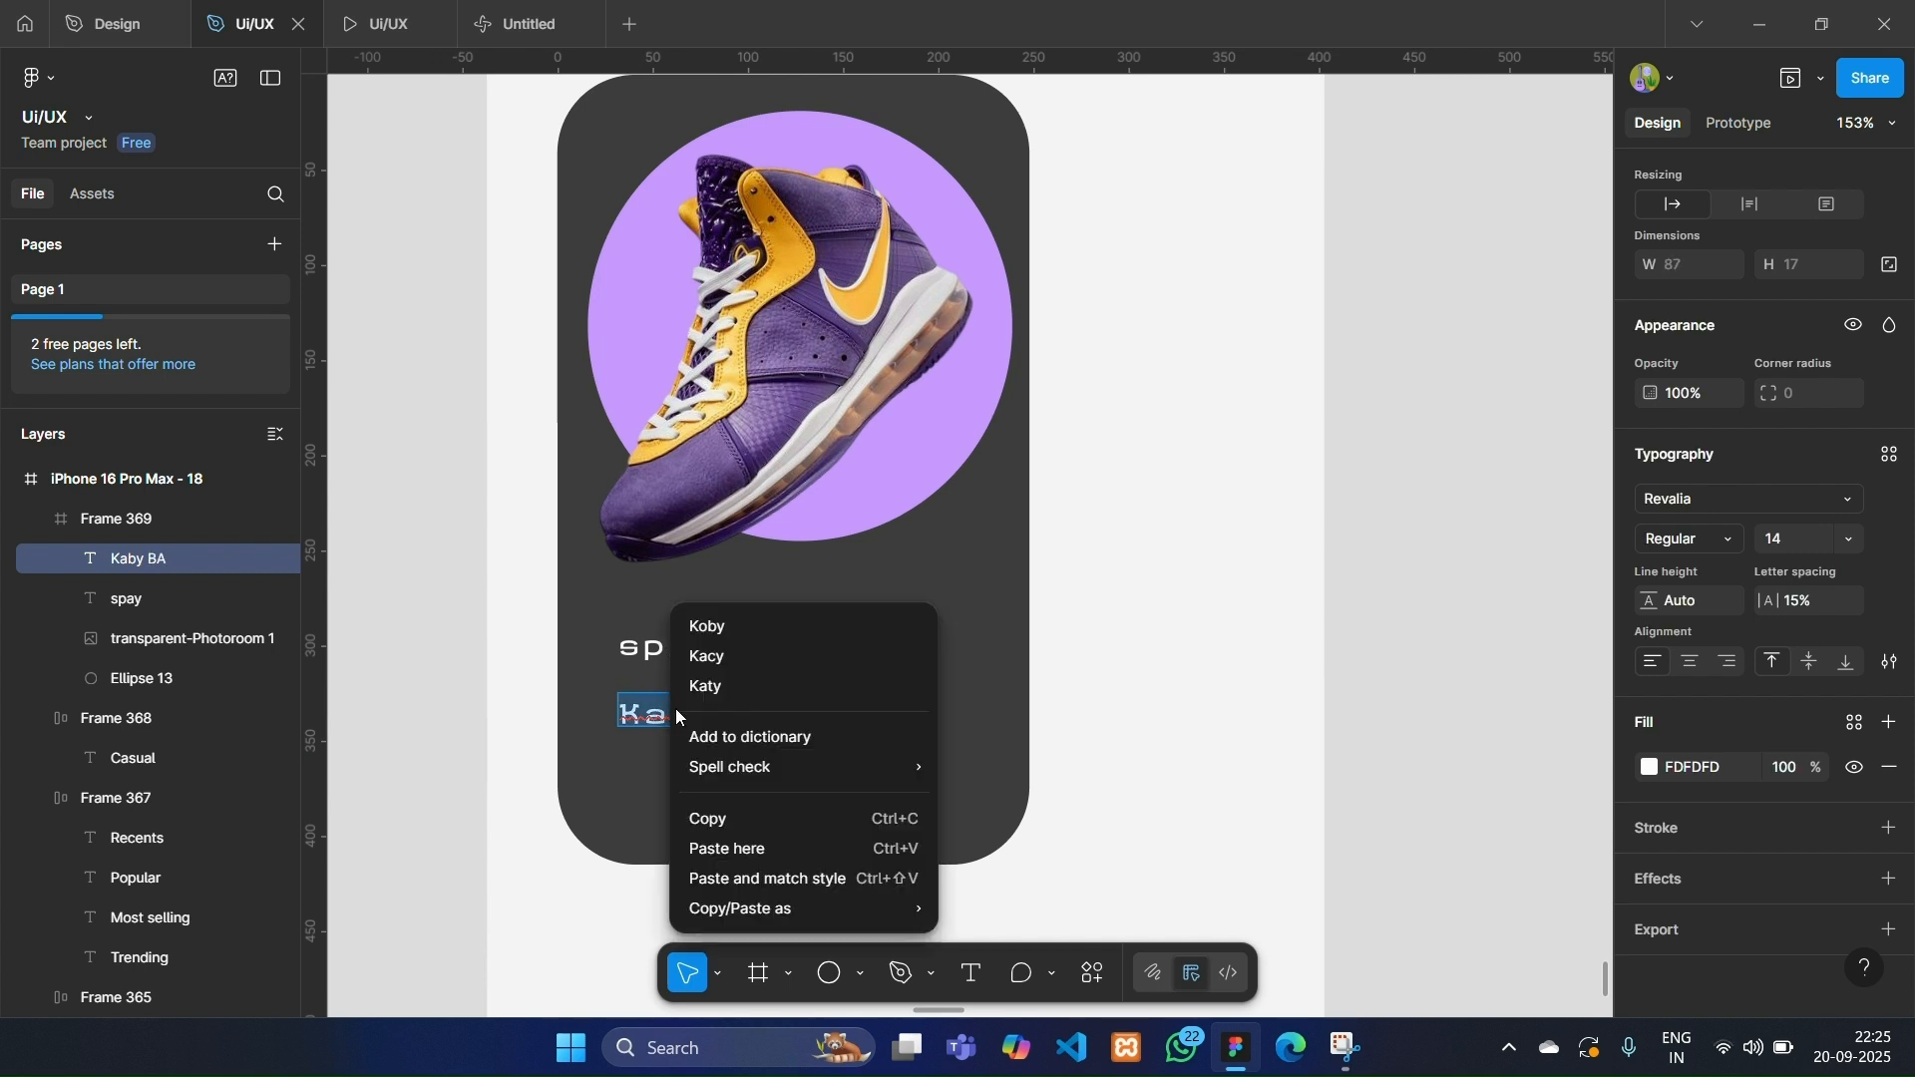
pyautogui.click(744, 642)
pyautogui.press('Escape')
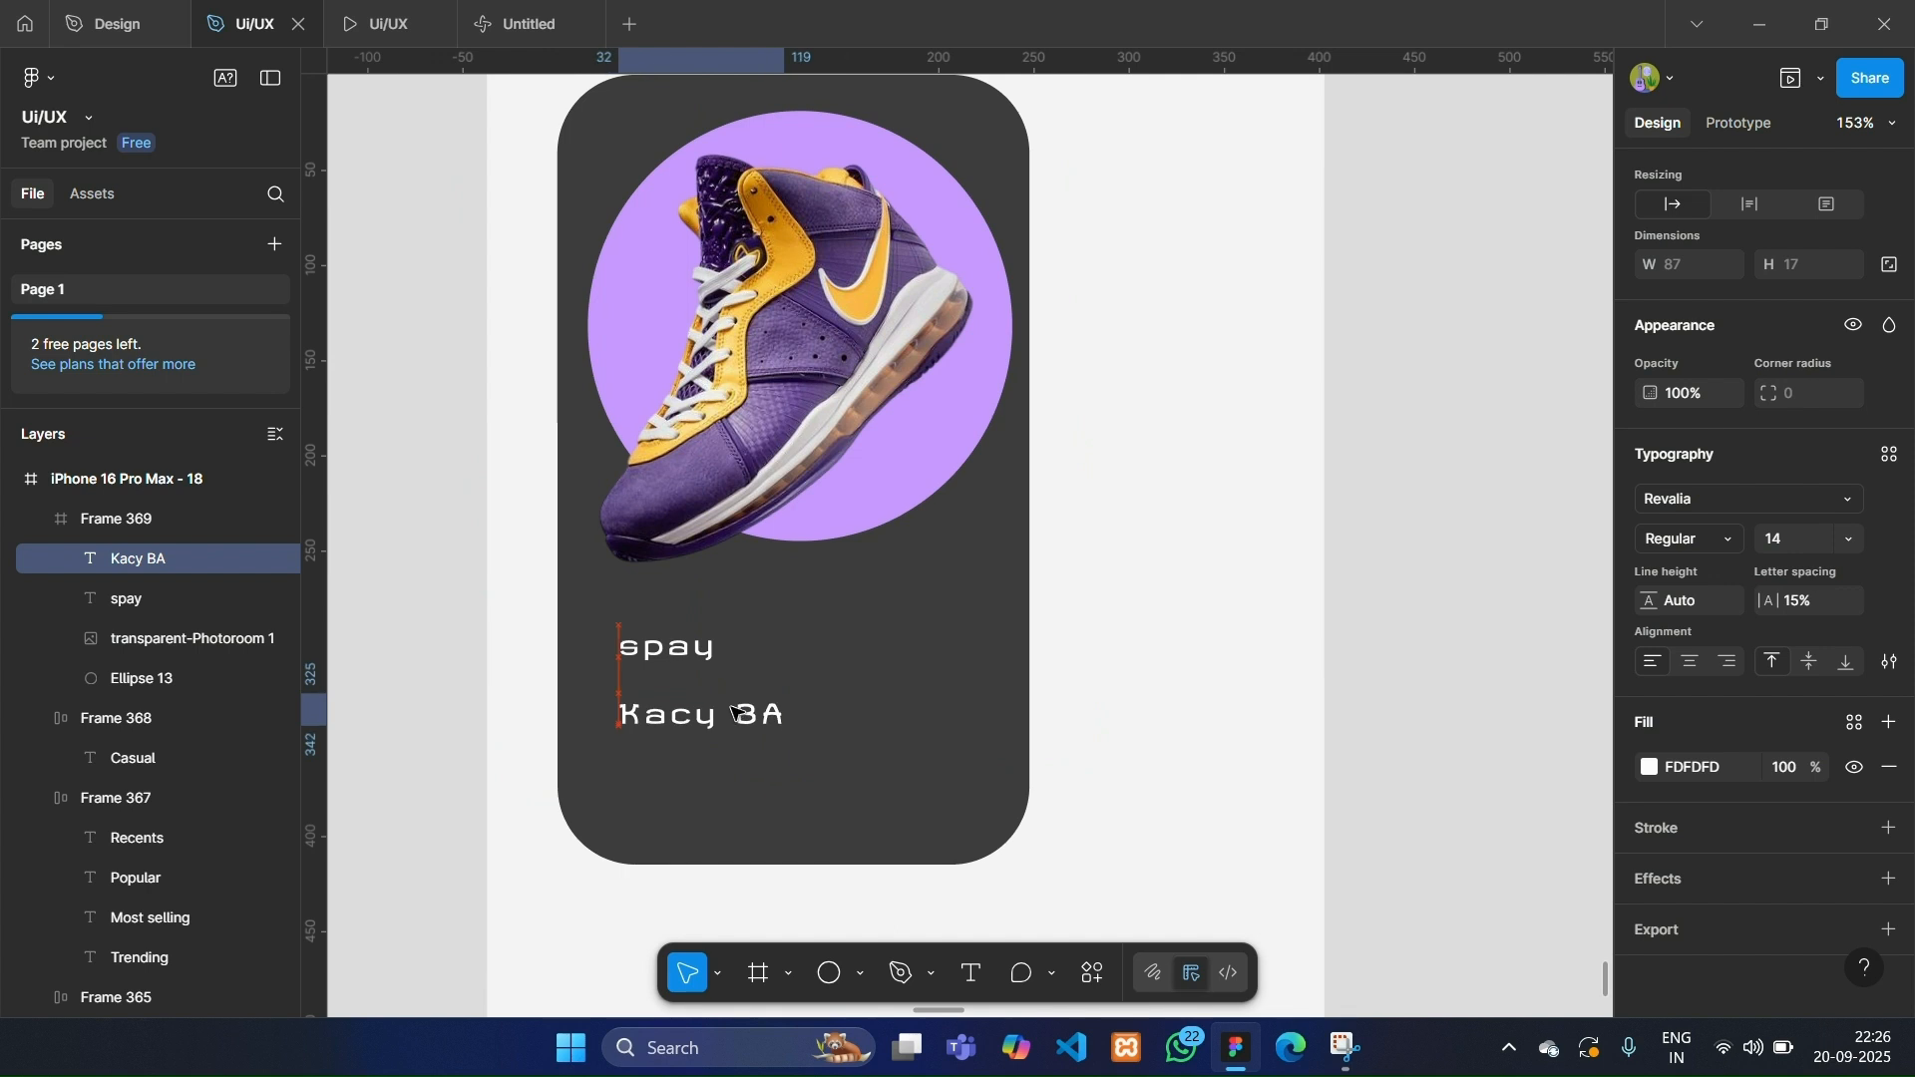
# Set the Kacy BA label's font size to 20 and raise it to Y 313, closer to the spay label.
pyautogui.click(1850, 540)
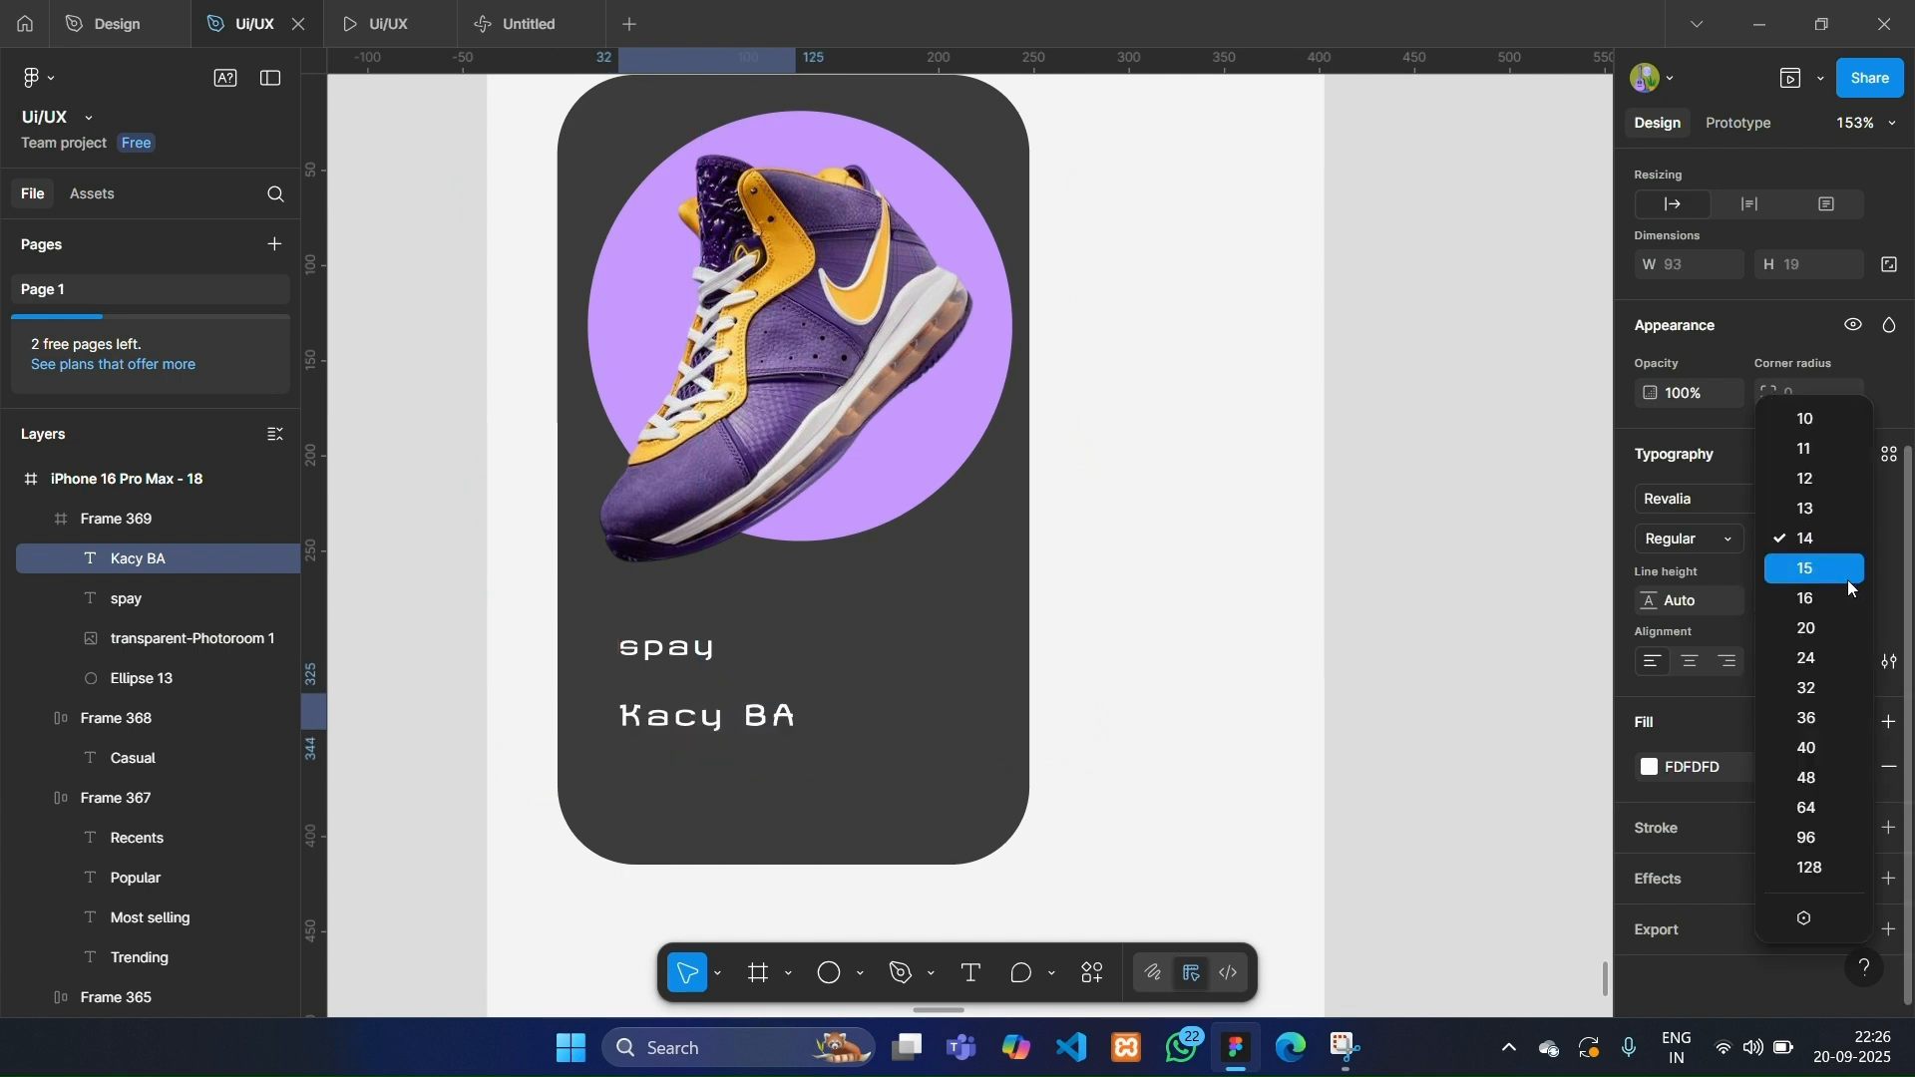
pyautogui.click(1850, 630)
pyautogui.moveTo(818, 733); pyautogui.dragTo(819, 709)
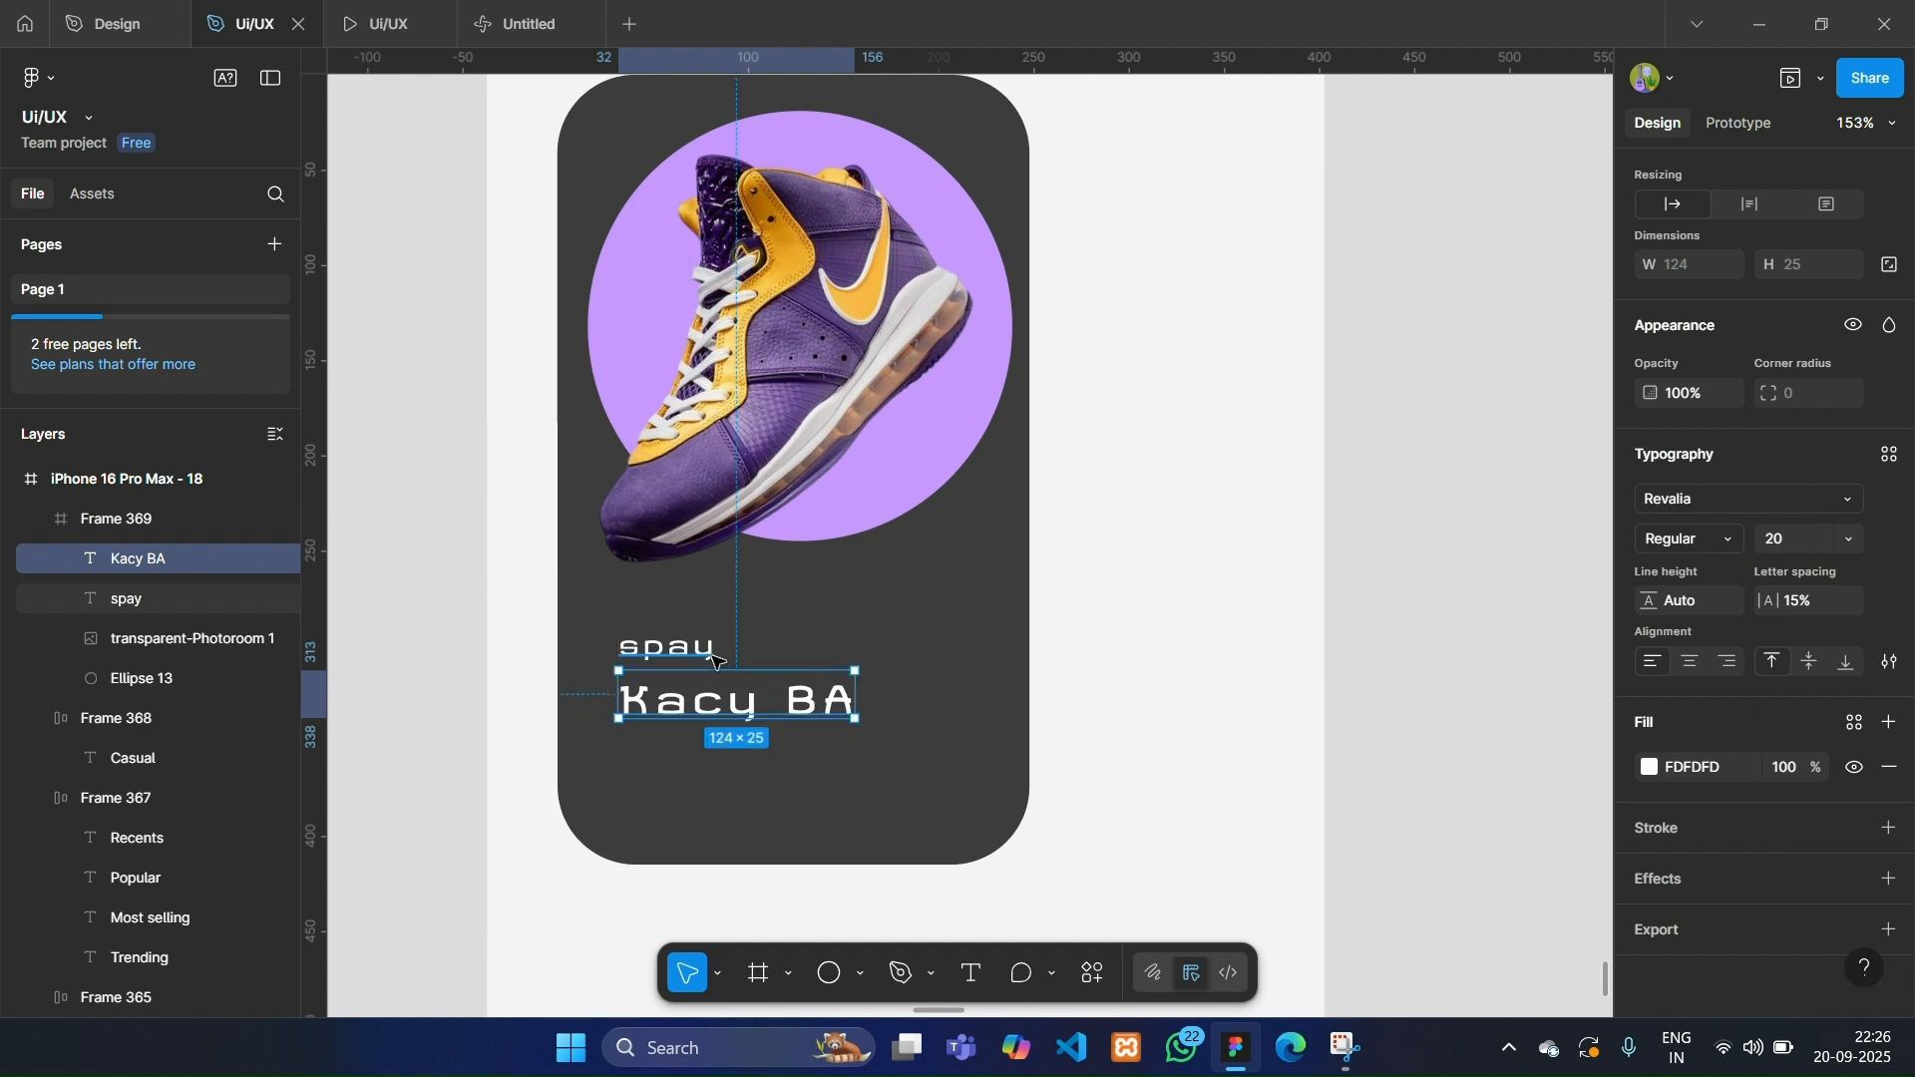
pyautogui.click(667, 646)
pyautogui.click(1702, 539)
pyautogui.click(1709, 539)
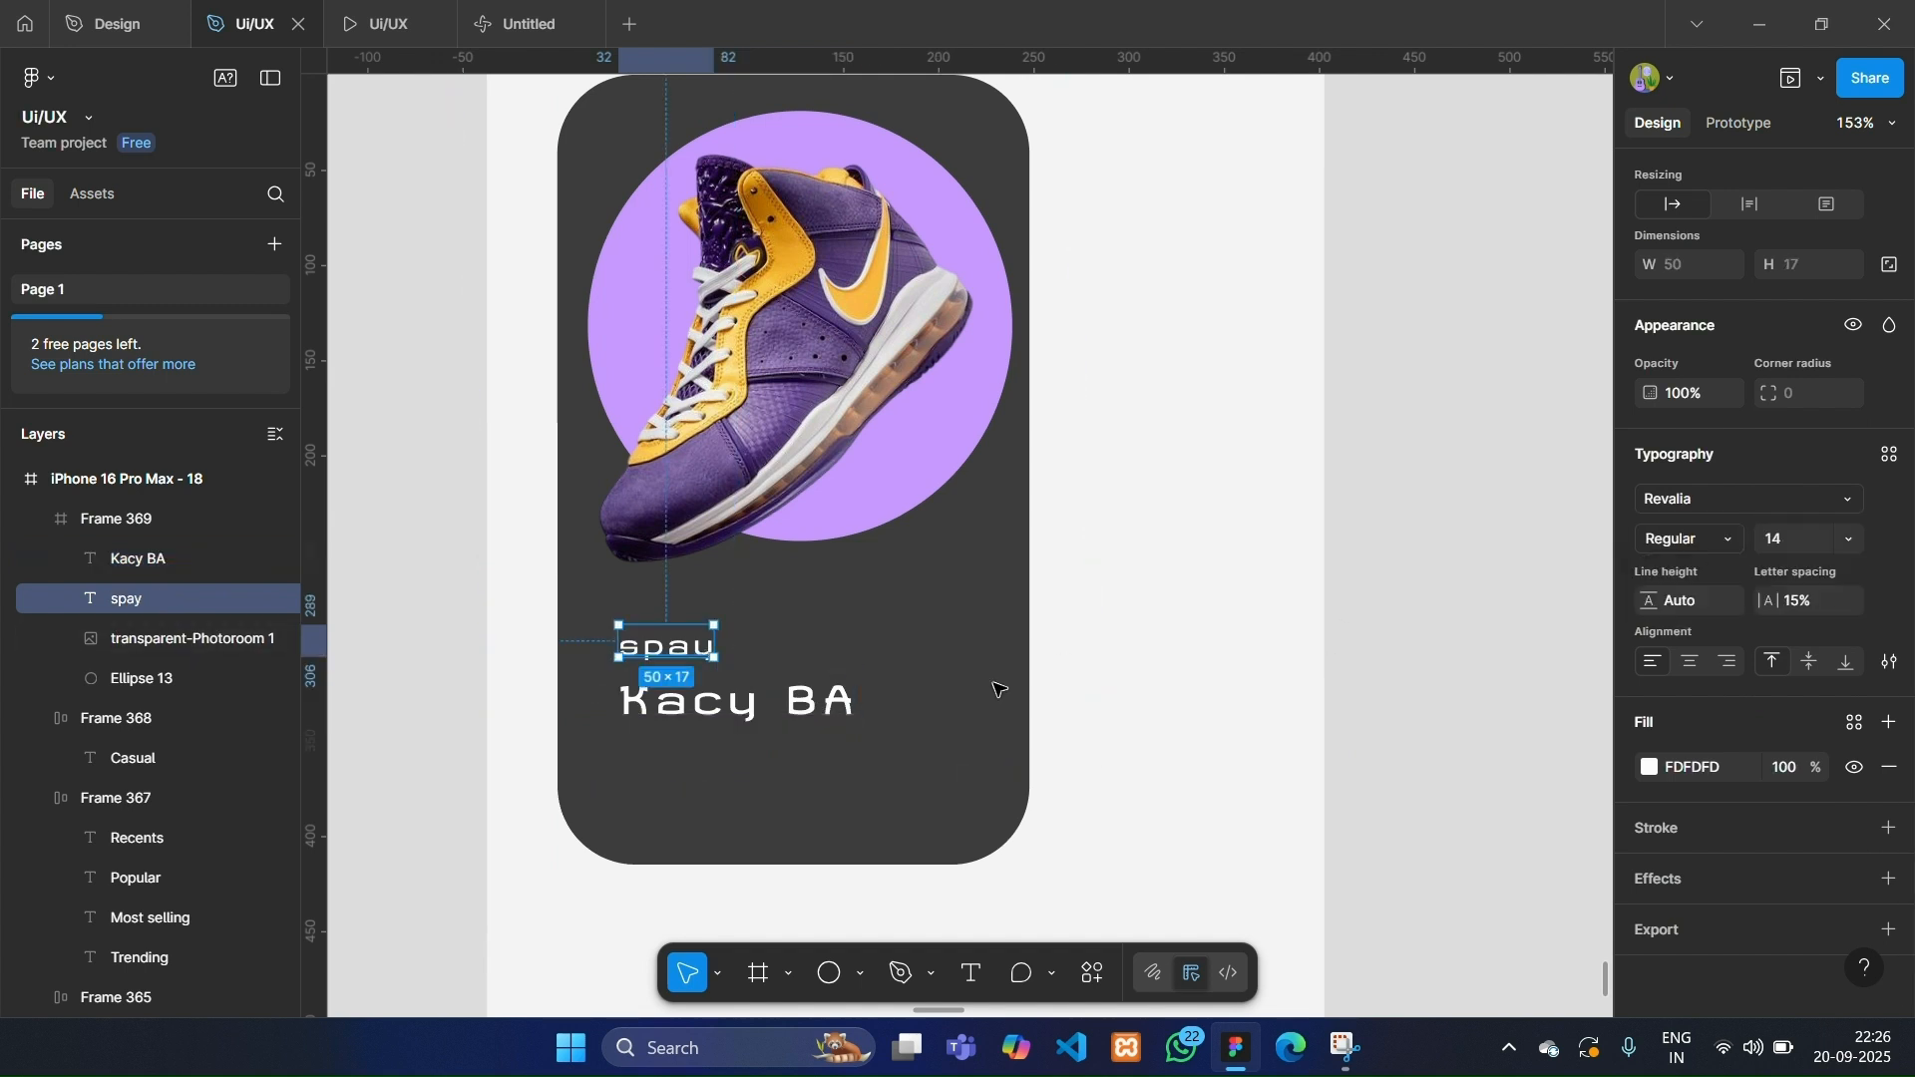
pyautogui.click(1285, 710)
# Copy the arrow vector from the blue onboarding screen's round button onto the home screen, just below the dark card.
pyautogui.scroll(-5, 1284, 710)
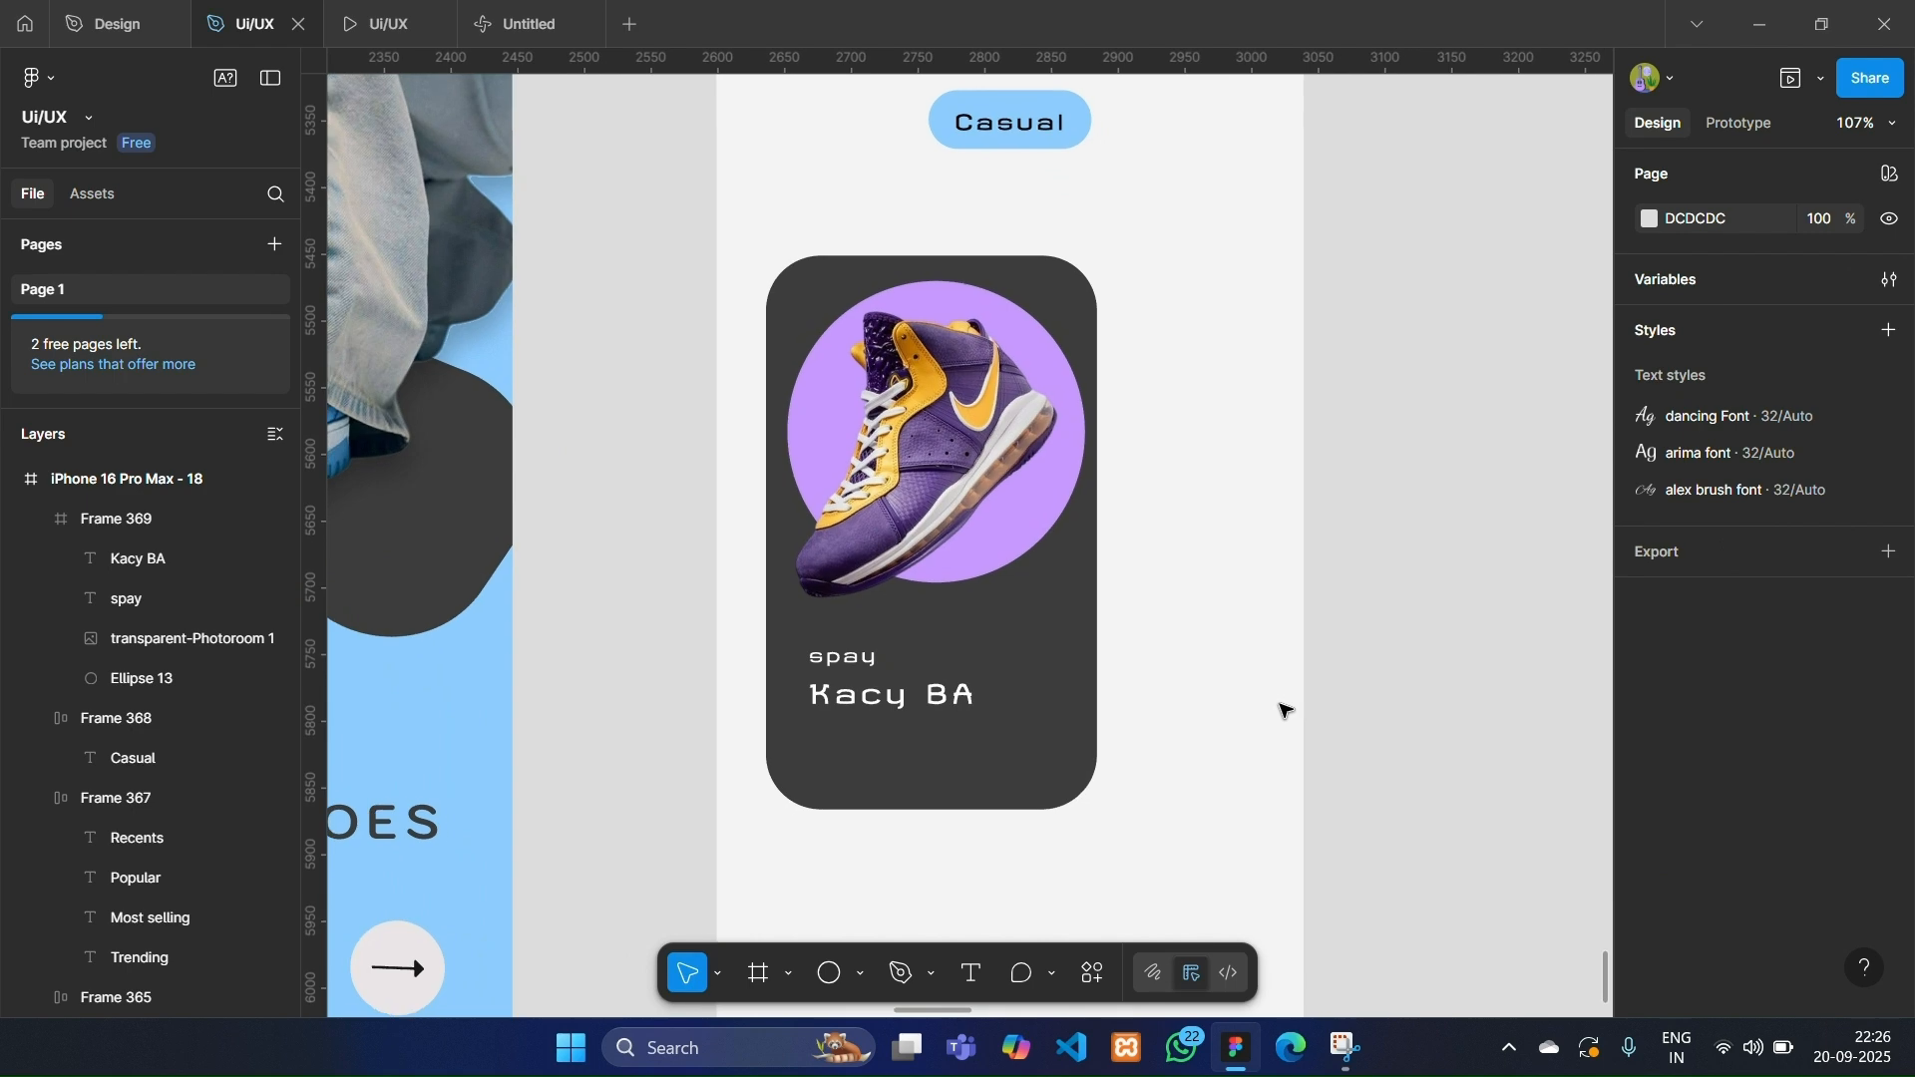
pyautogui.scroll(-4, 563, 871)
pyautogui.click(629, 846)
pyautogui.scroll(5, 628, 846)
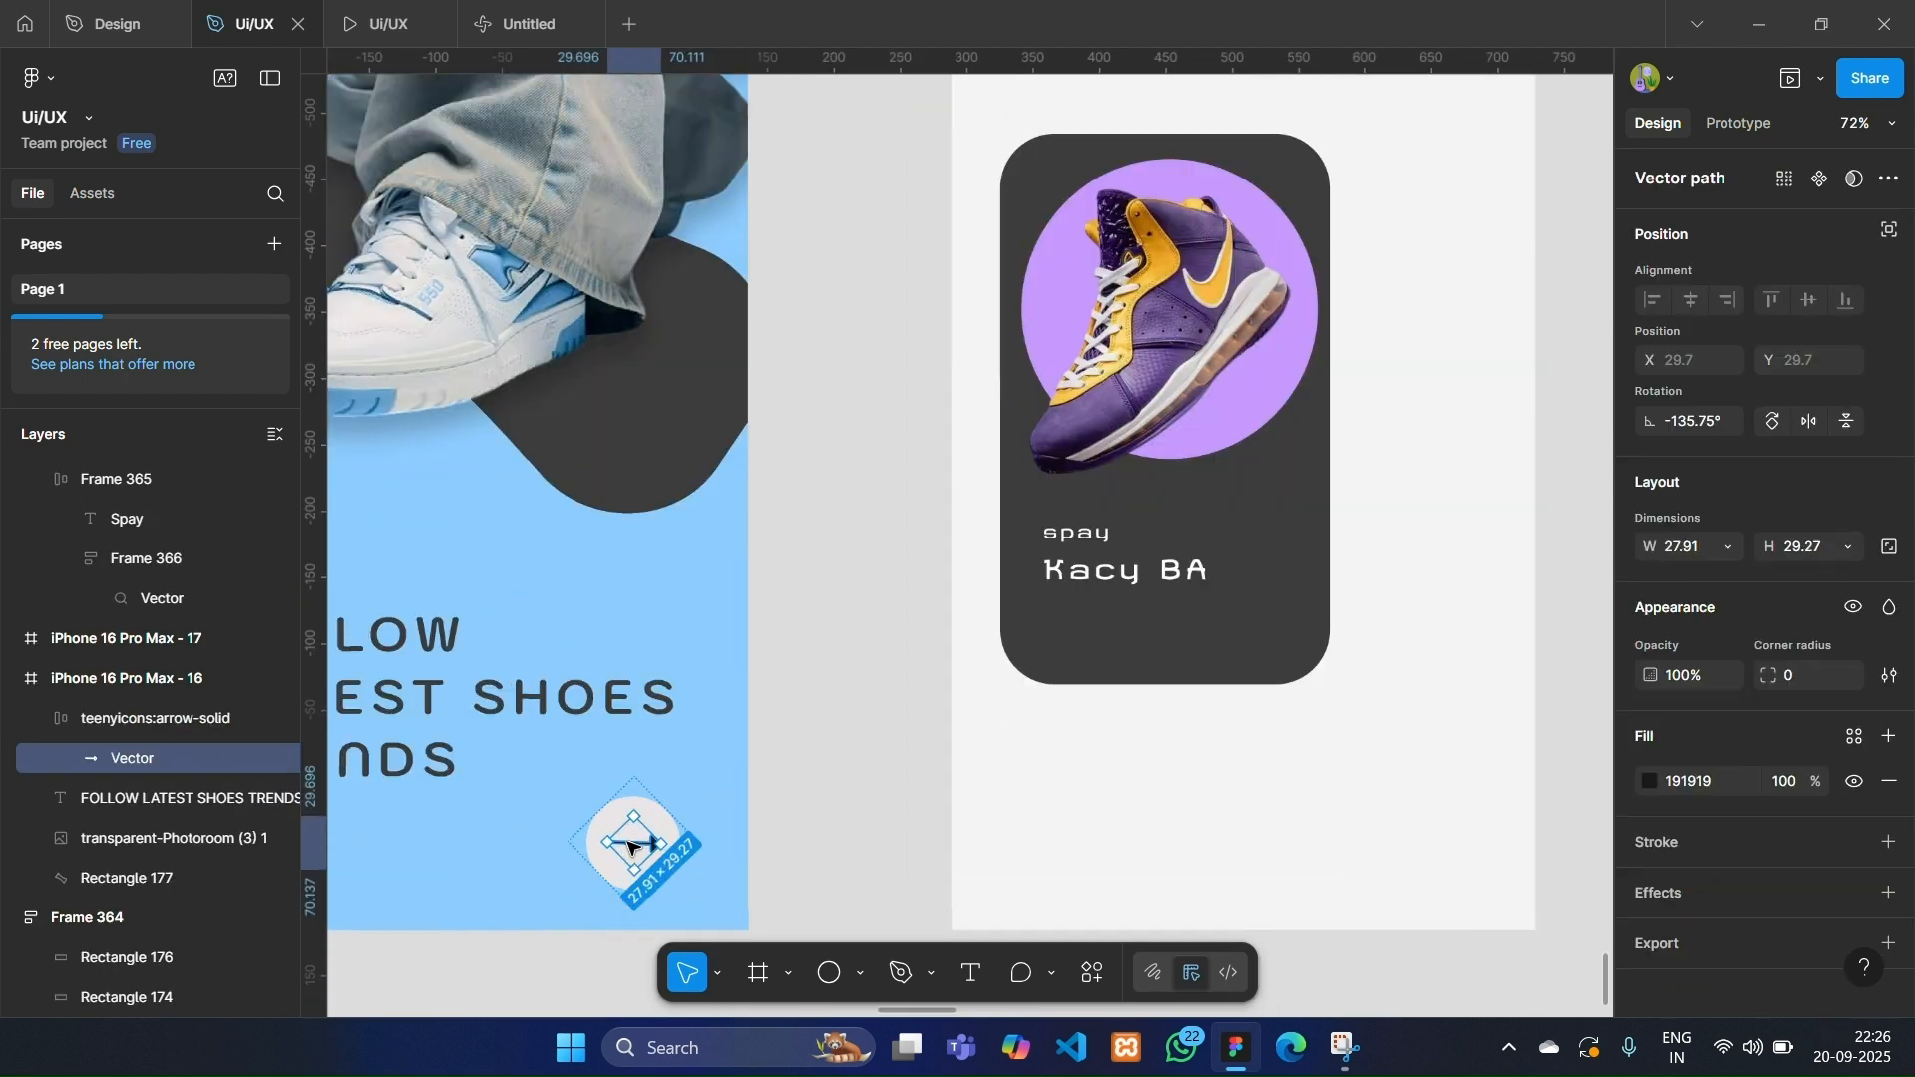
pyautogui.moveTo(1140, 708); pyautogui.dragTo(1137, 704)
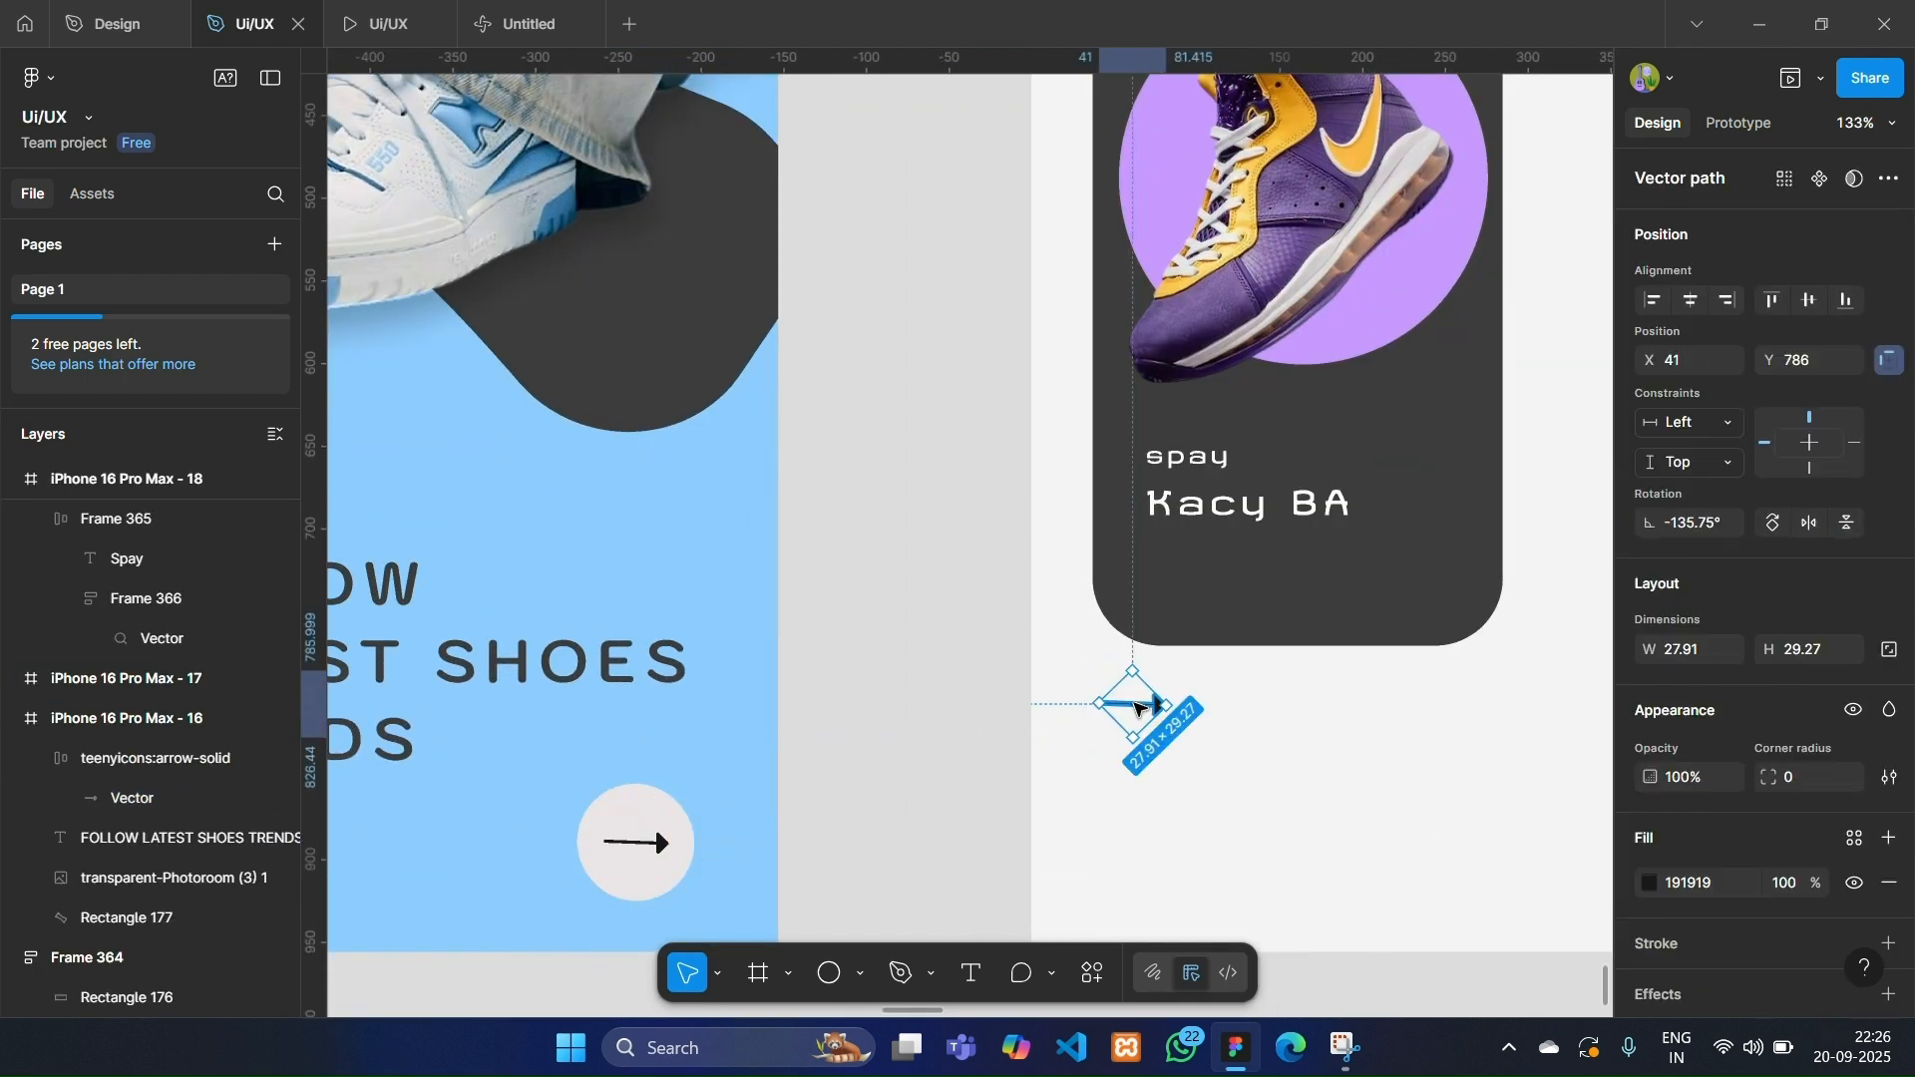
# Recolor the copied arrow near-white and move it into the dark card's lower right corner, beneath the Kacy BA label.
pyautogui.click(1651, 883)
pyautogui.hscroll(3, 1311, 707)
pyautogui.hscroll(1, 1311, 706)
pyautogui.moveTo(1311, 706); pyautogui.dragTo(1310, 482)
pyautogui.moveTo(866, 704); pyautogui.dragTo(1154, 584)
pyautogui.click(1163, 761)
# Set the Kacy BA label's font size to 27.
pyautogui.scroll(-5, 1163, 761)
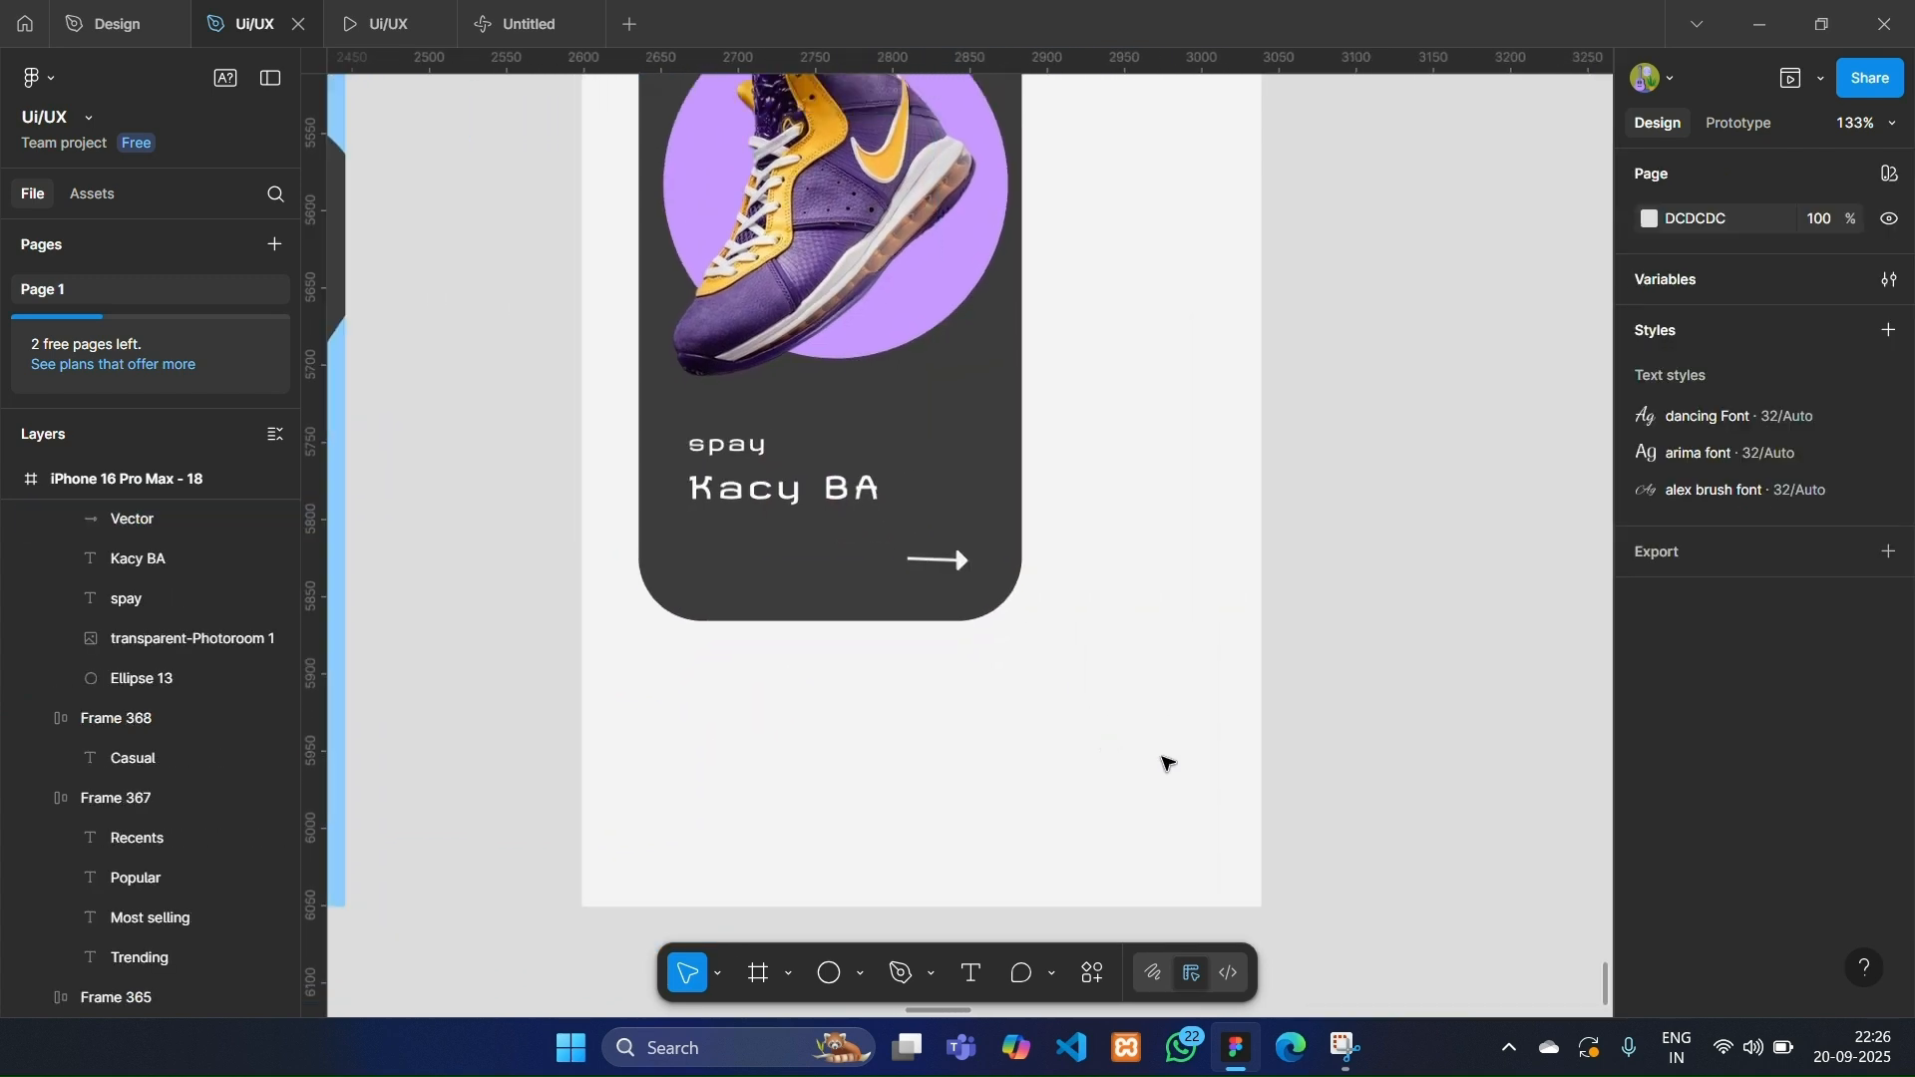
pyautogui.scroll(1, 1167, 763)
pyautogui.click(944, 628)
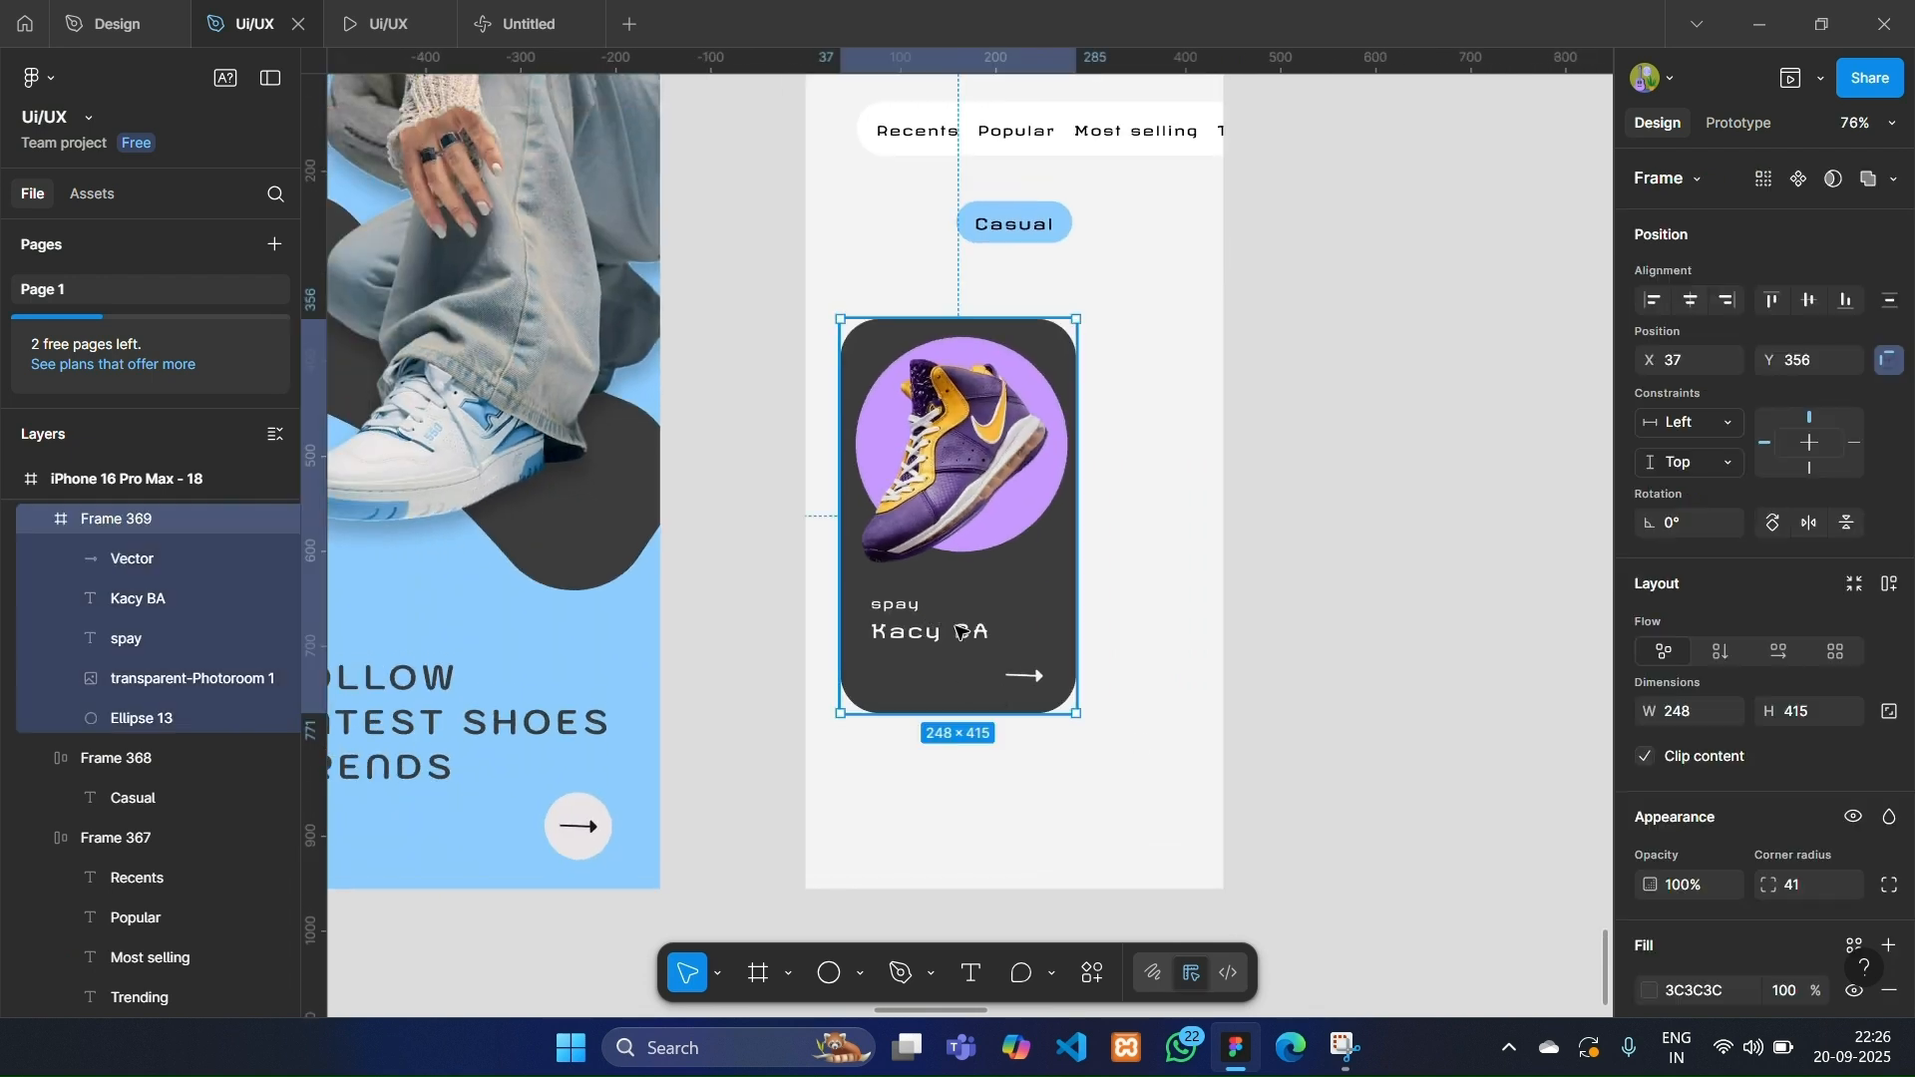
pyautogui.click(959, 639)
pyautogui.scroll(-5, 1838, 704)
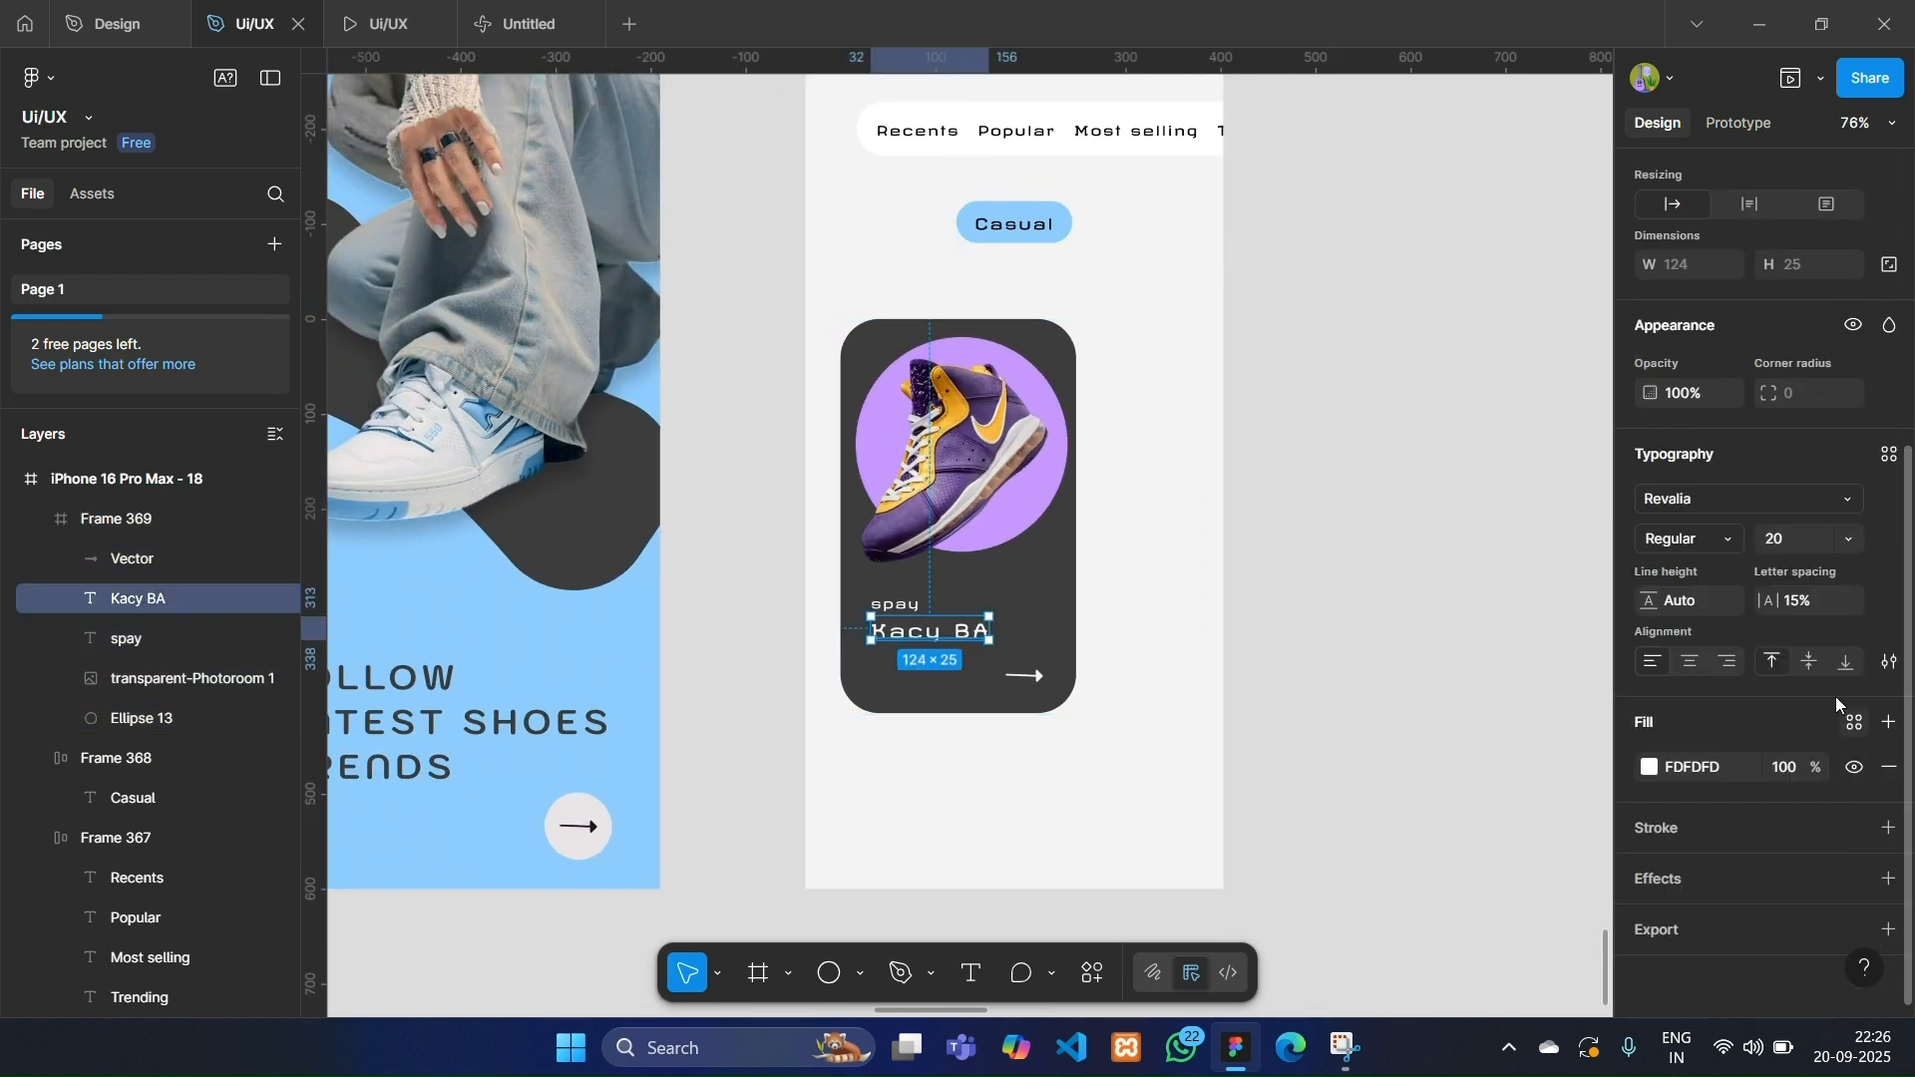
pyautogui.click(1782, 537)
pyautogui.write('27')
pyautogui.press('Return')
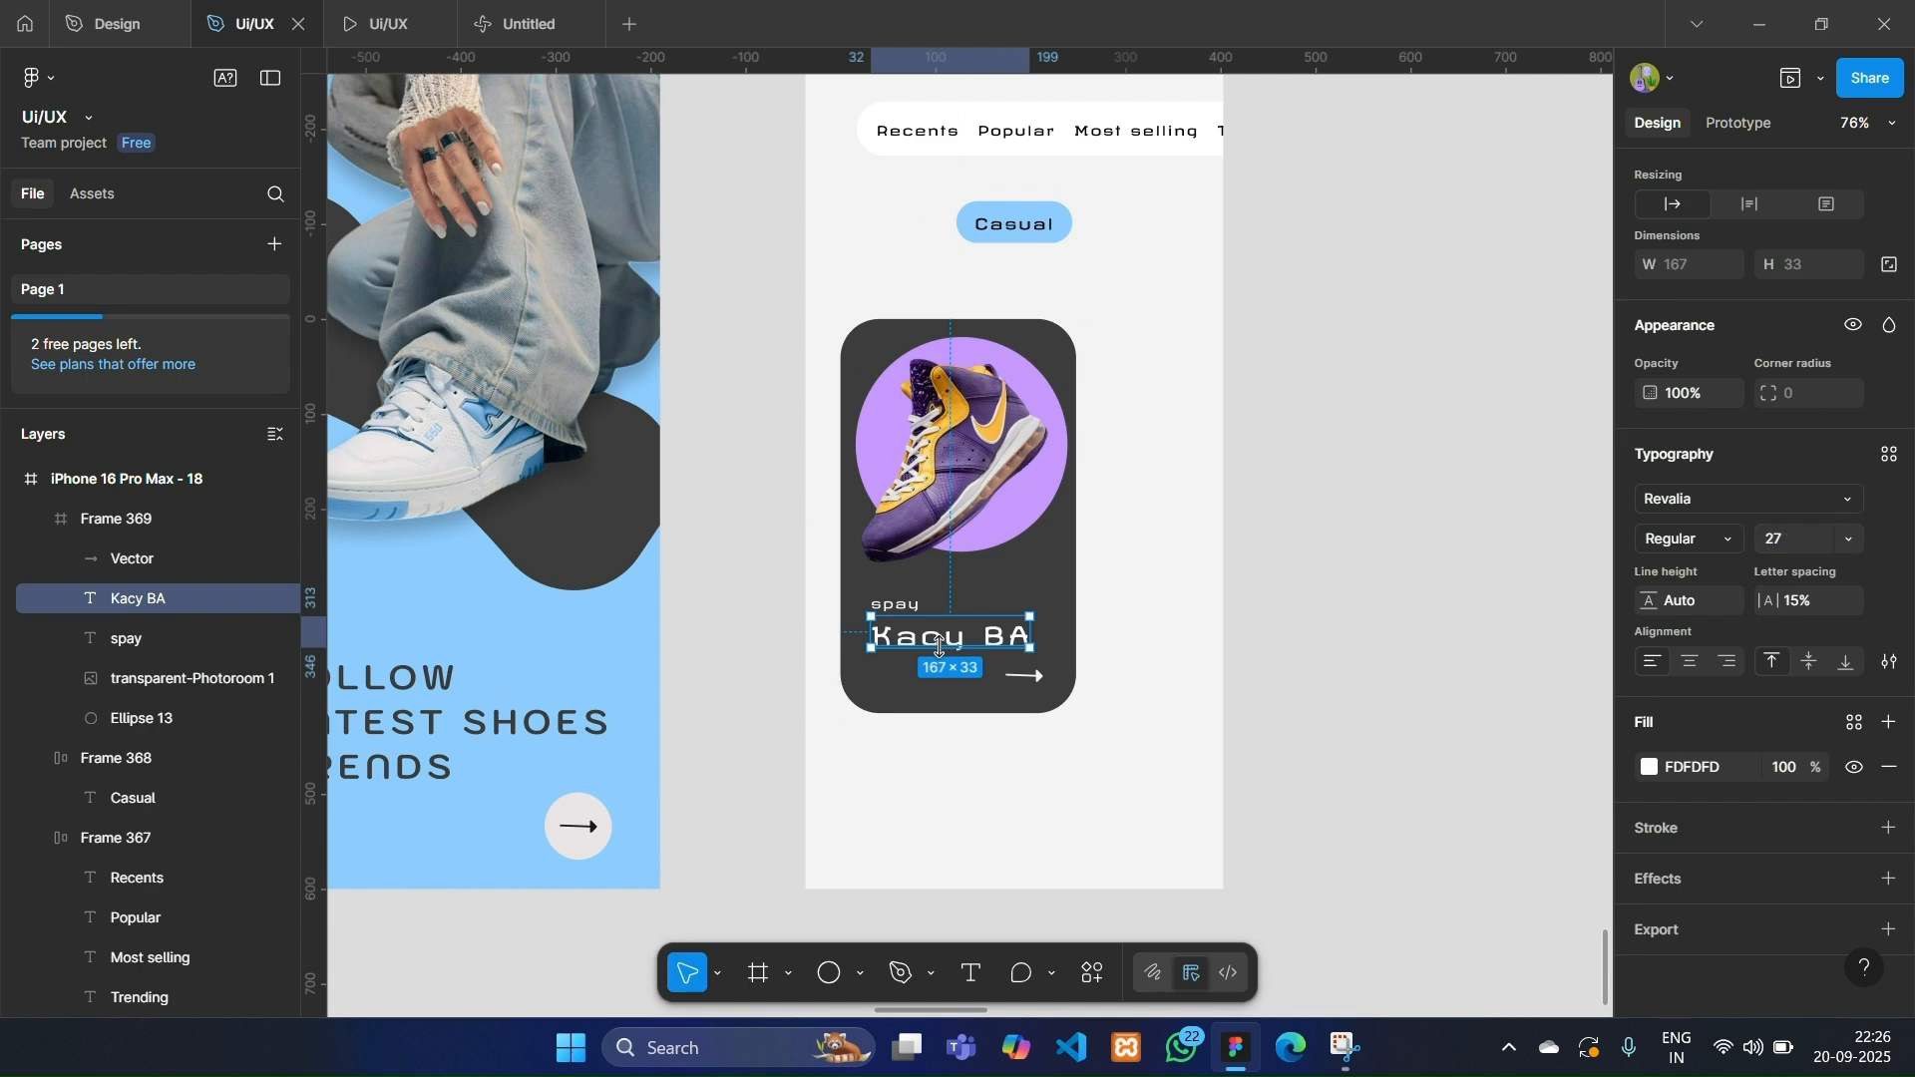
pyautogui.click(1285, 641)
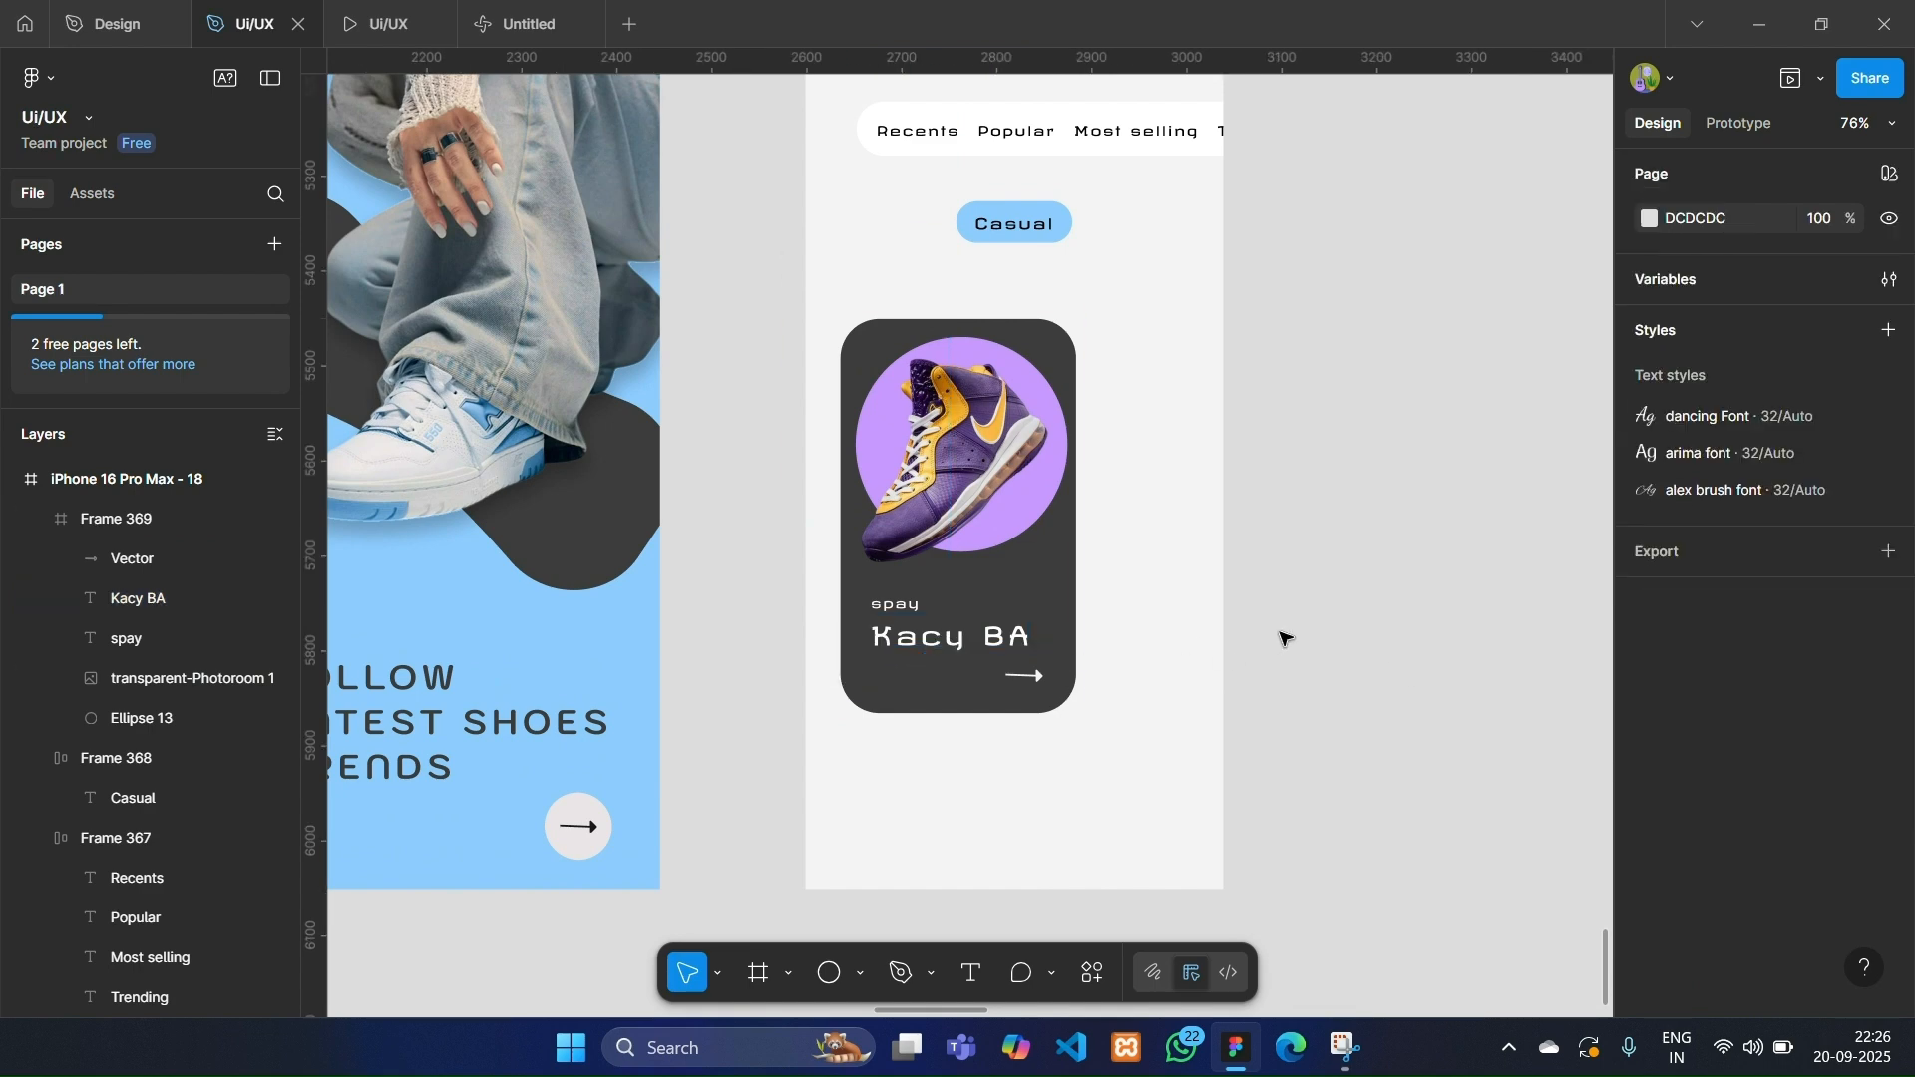
# Try a vertical padding of 27 on the category row and undo it.
pyautogui.scroll(-3, 1285, 641)
pyautogui.scroll(1, 1257, 638)
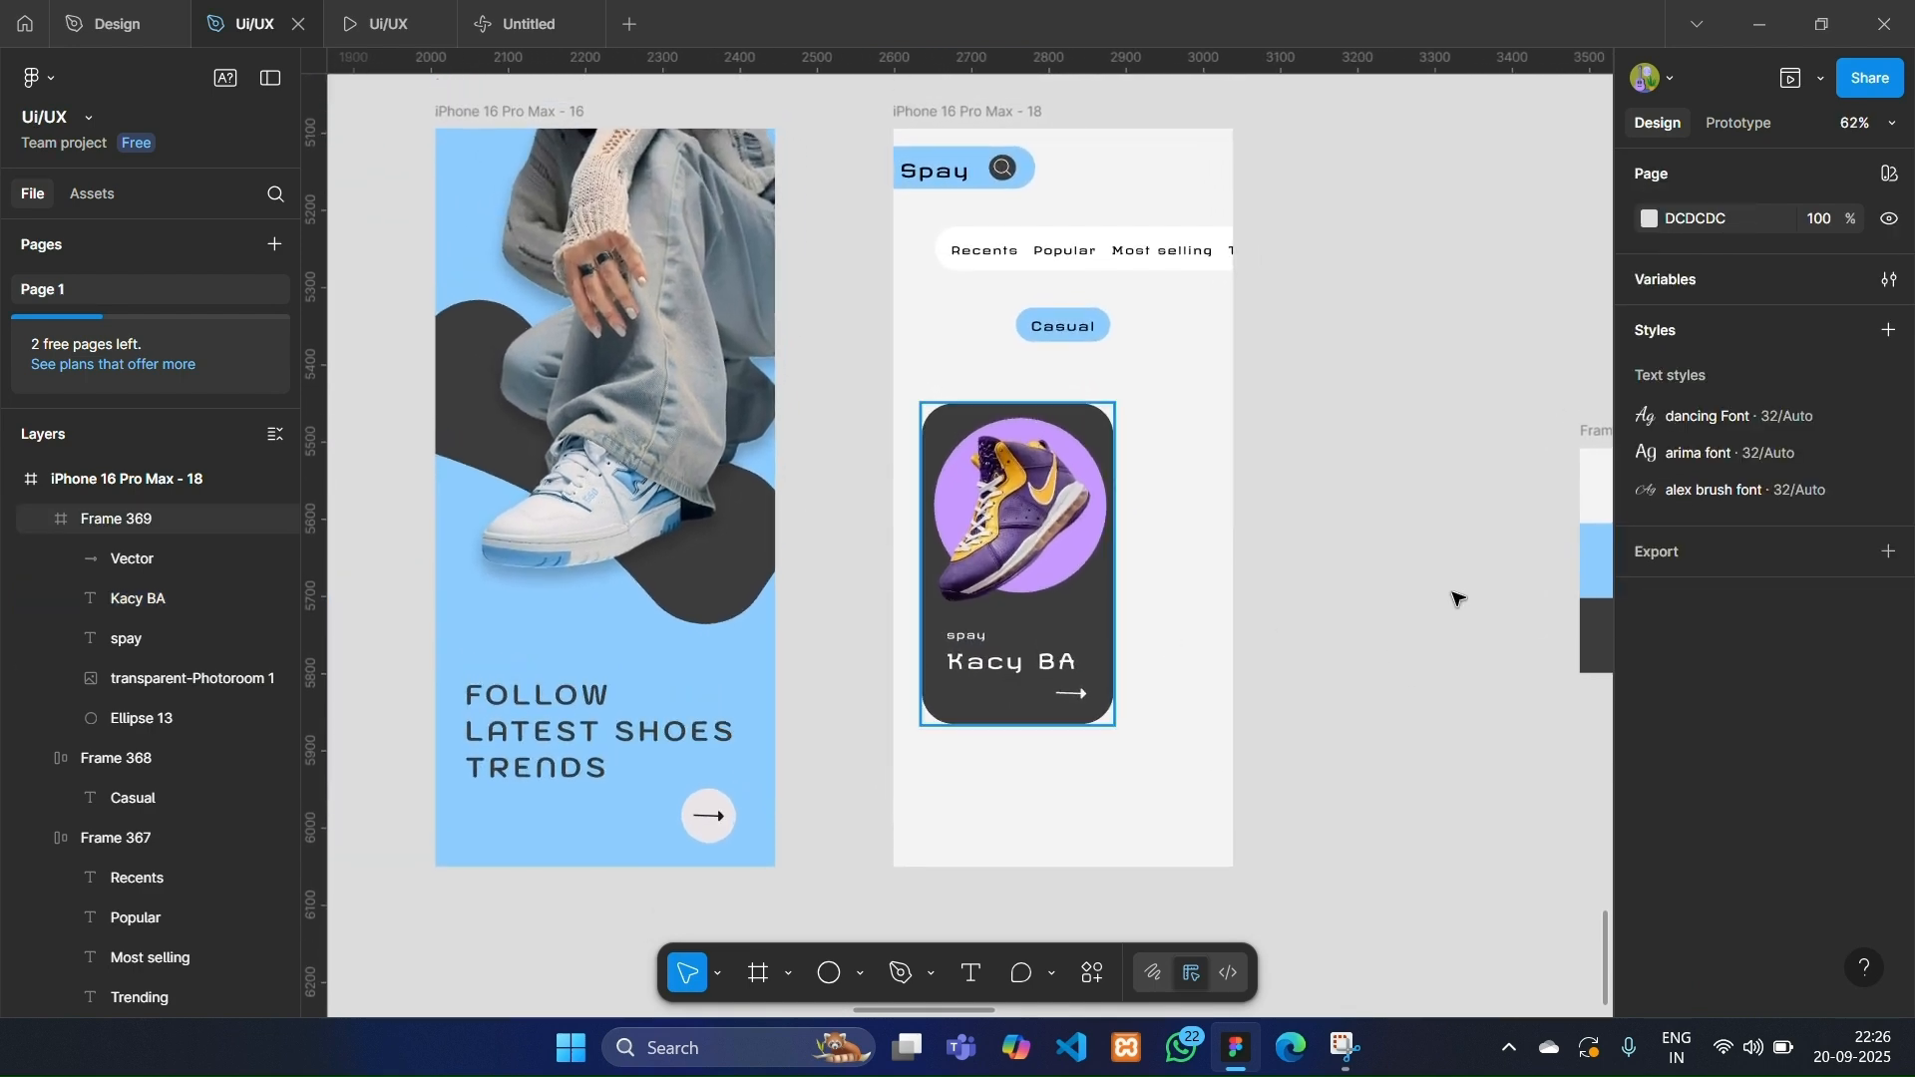
pyautogui.hscroll(2, 1436, 599)
pyautogui.click(1177, 269)
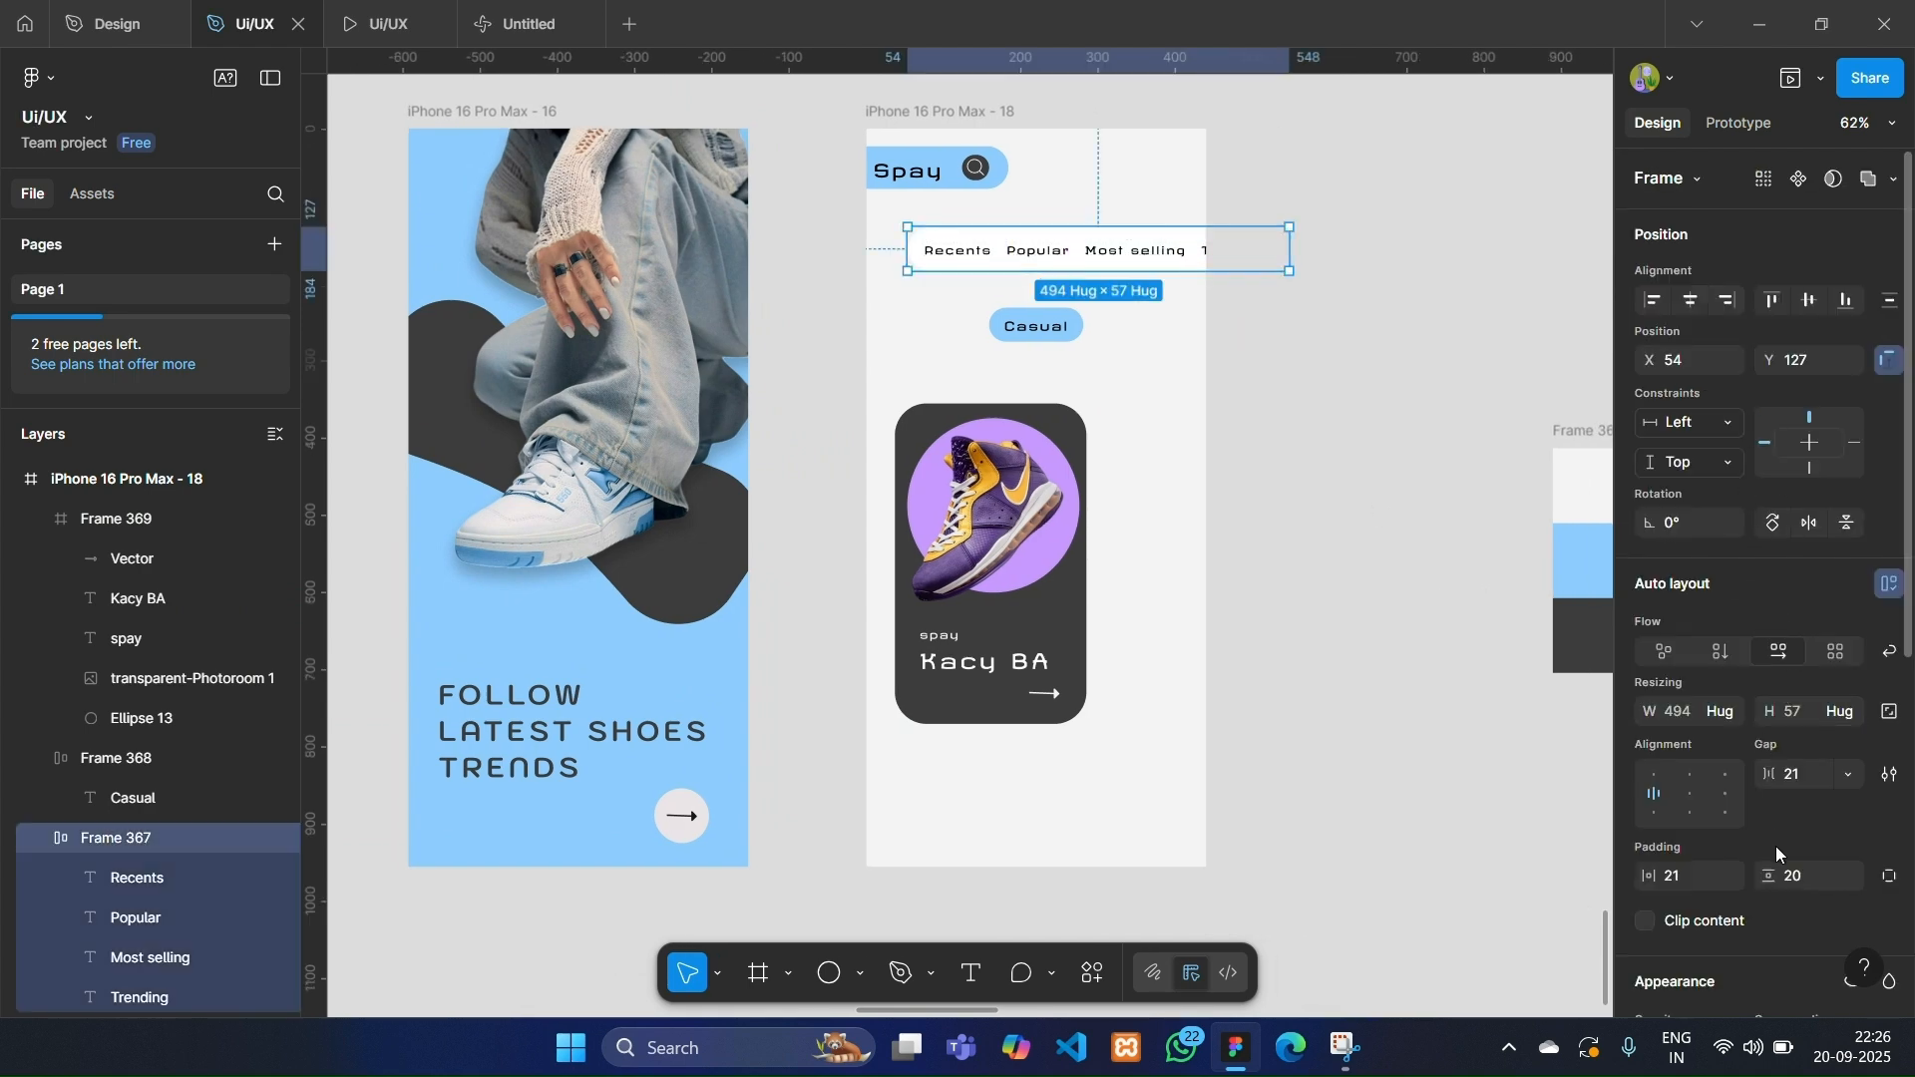
pyautogui.moveTo(1766, 876); pyautogui.dragTo(1805, 875)
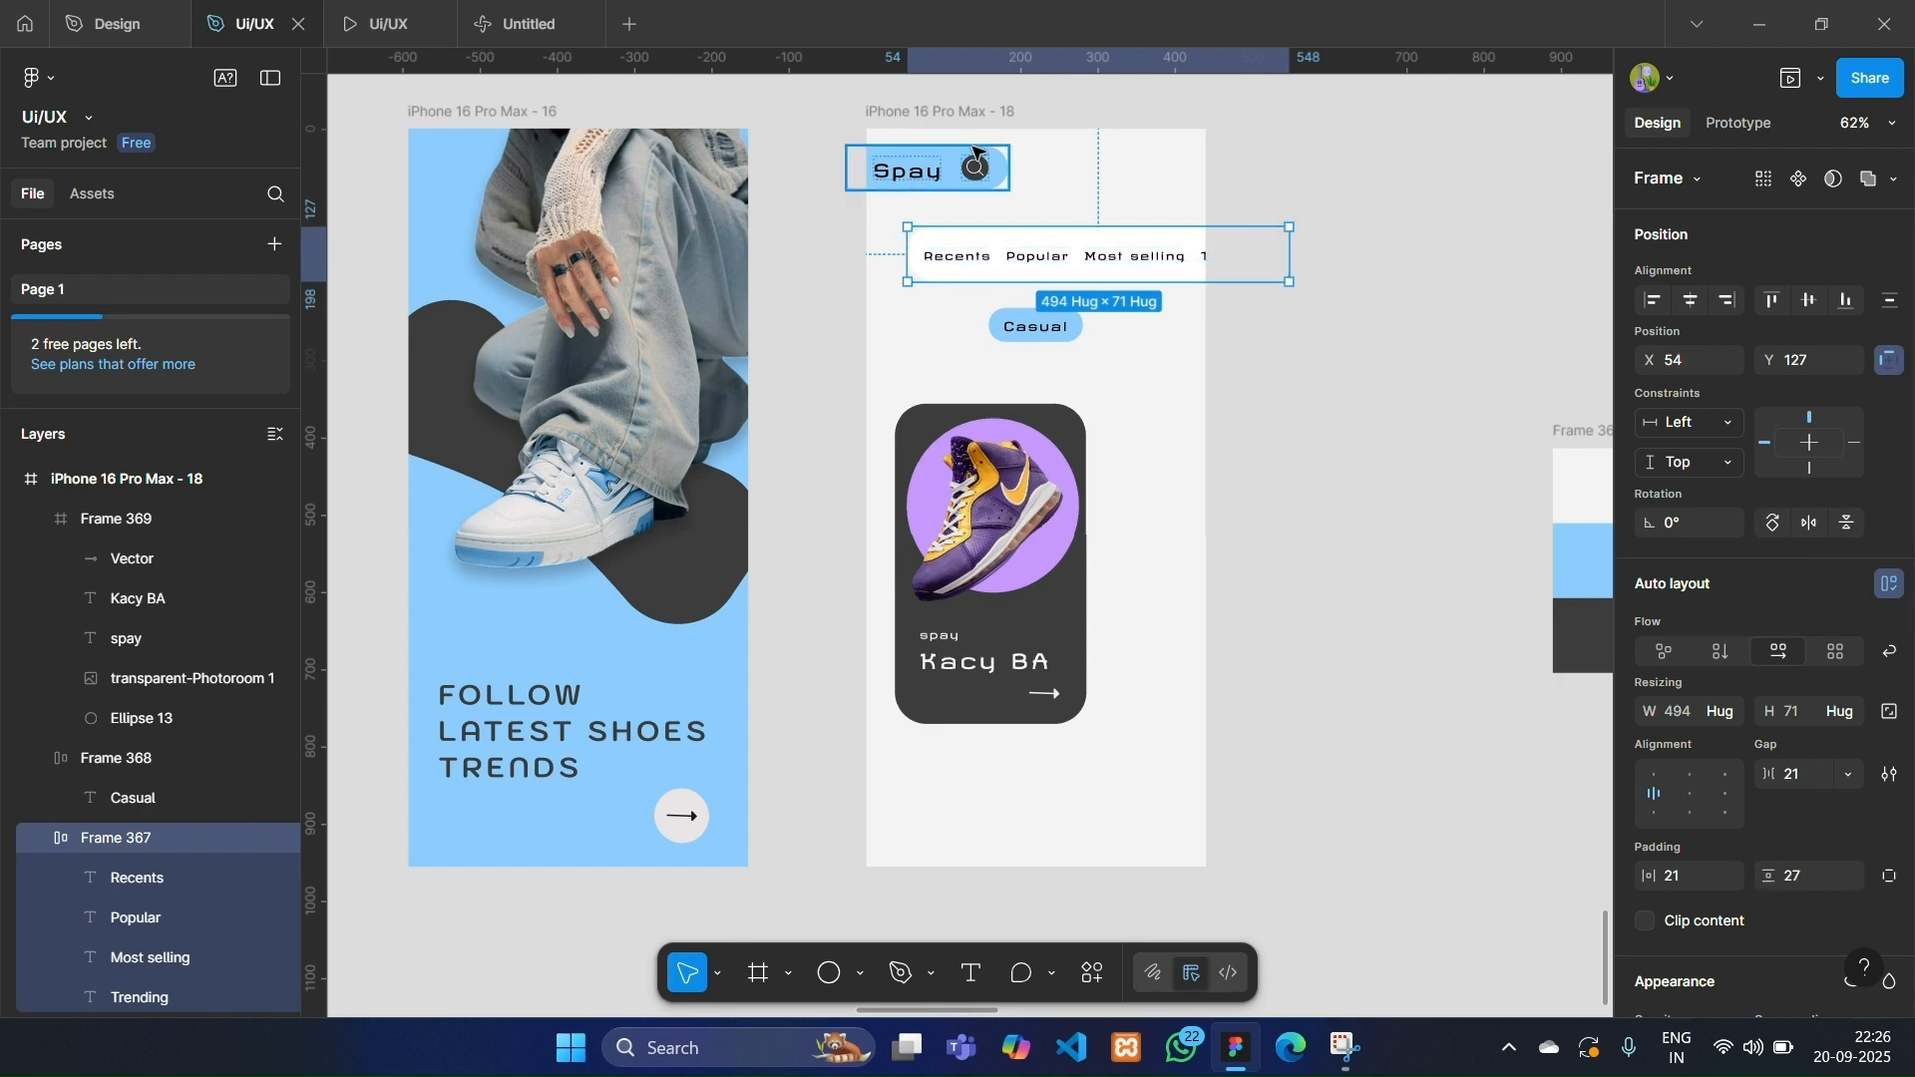
pyautogui.click(1353, 394)
pyautogui.hotkey('ctrl', 'z')
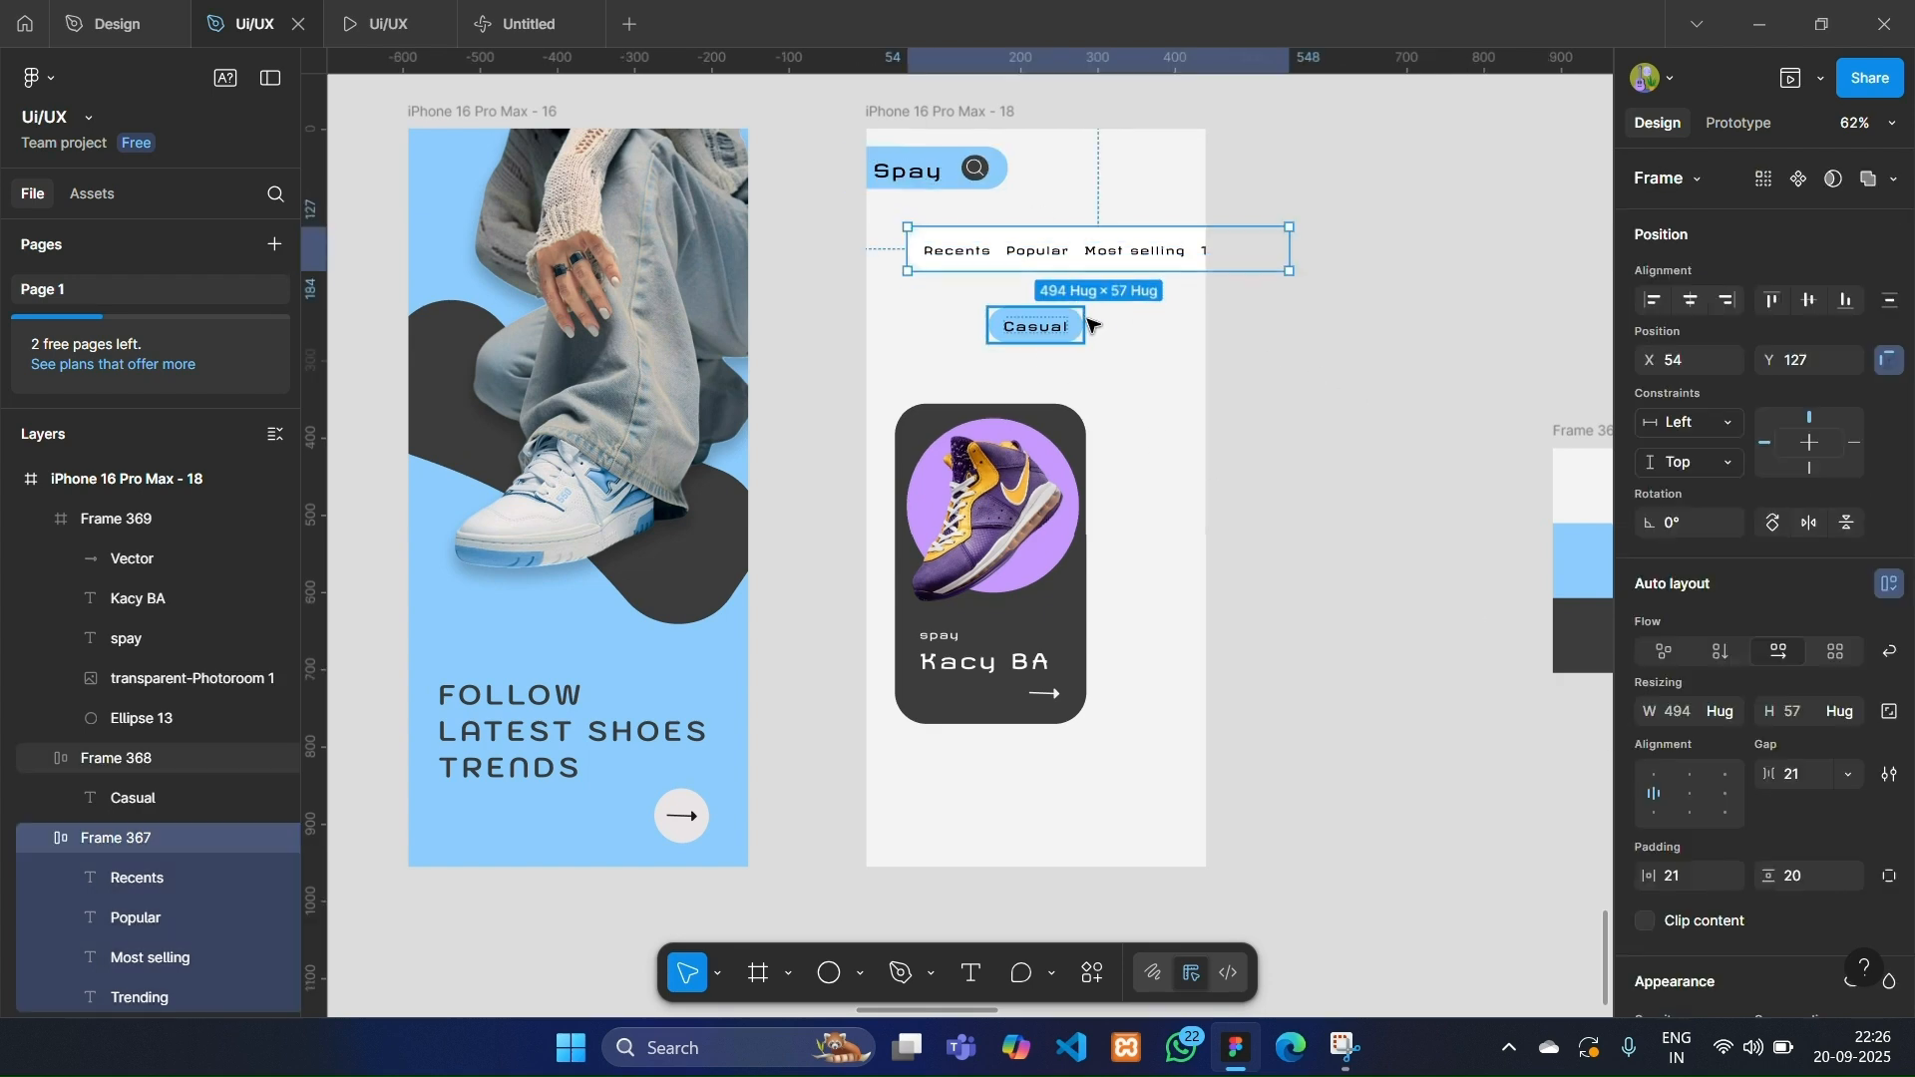
# Scale the category row up by about 1.14x with the Scale tool and move it to X 69, Y 129.
pyautogui.click(797, 982)
pyautogui.click(719, 977)
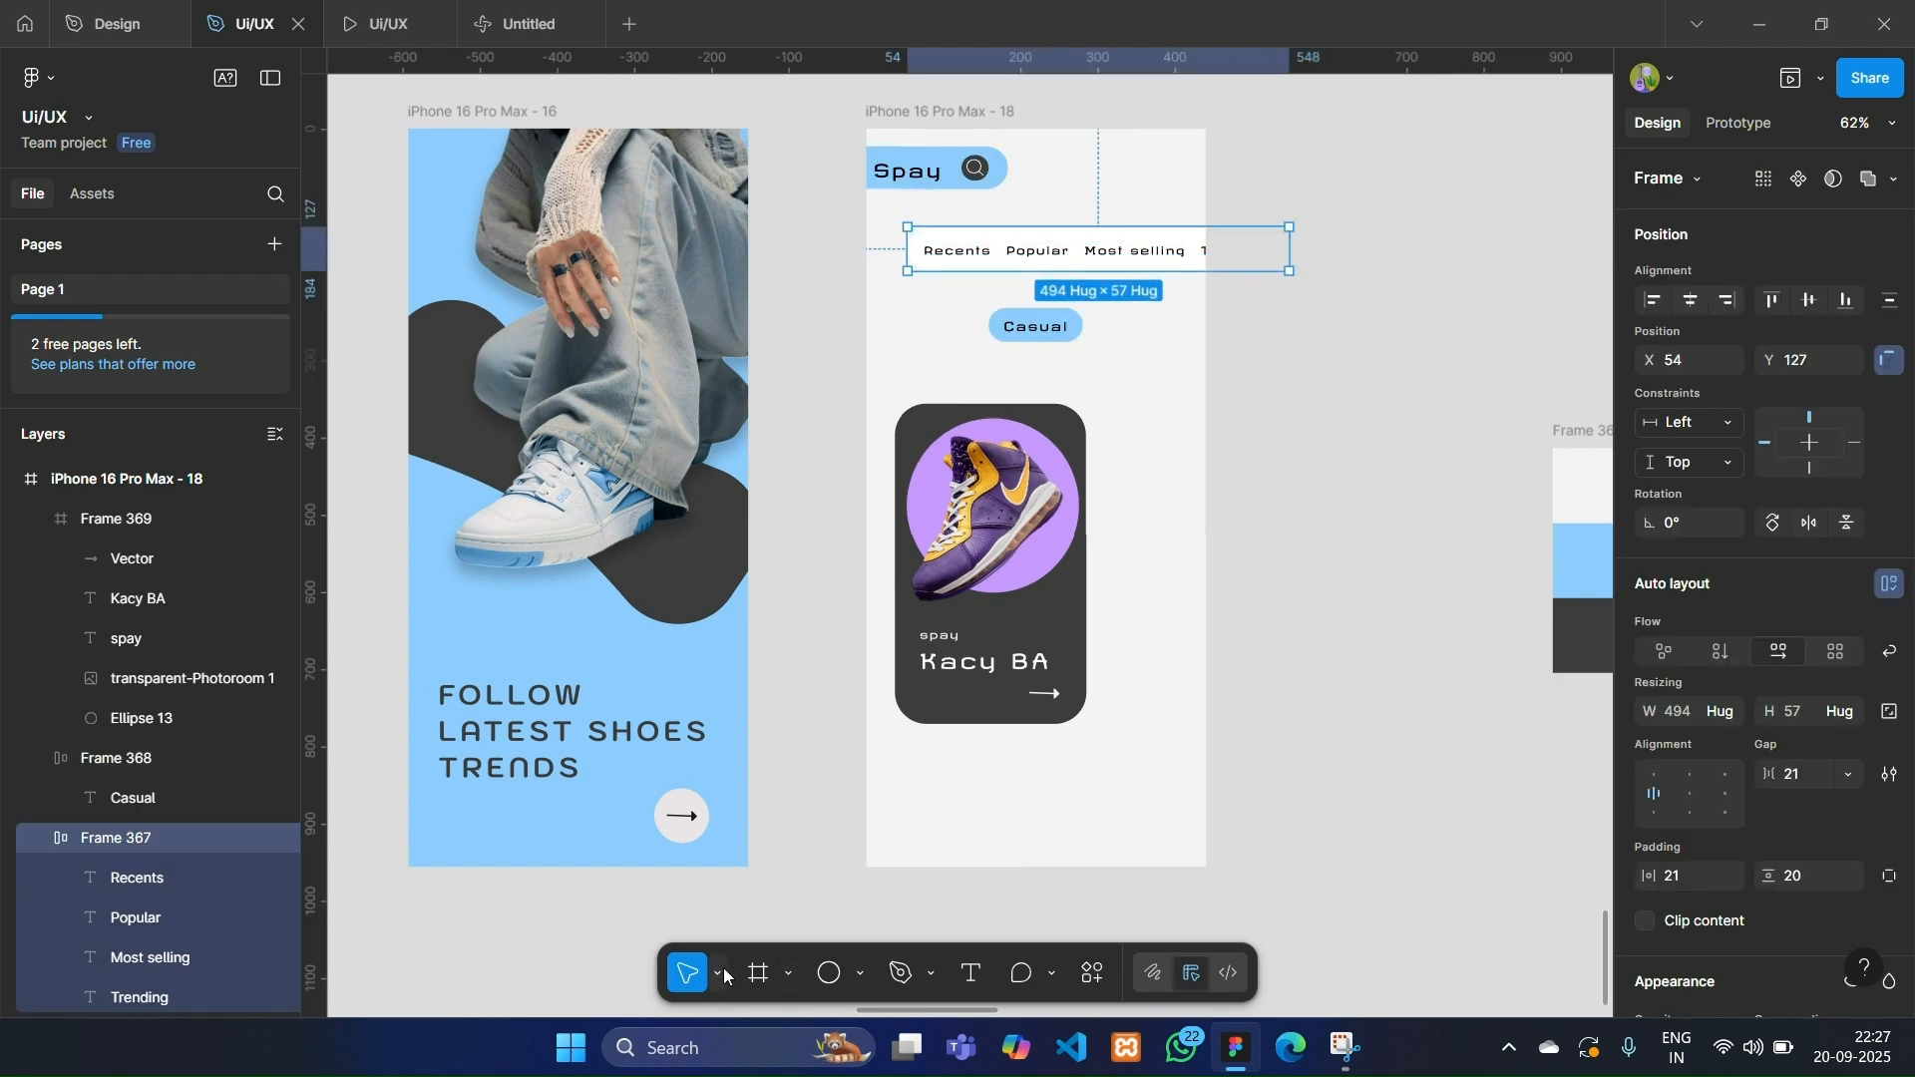
pyautogui.click(719, 978)
pyautogui.click(798, 918)
pyautogui.scroll(4, 931, 267)
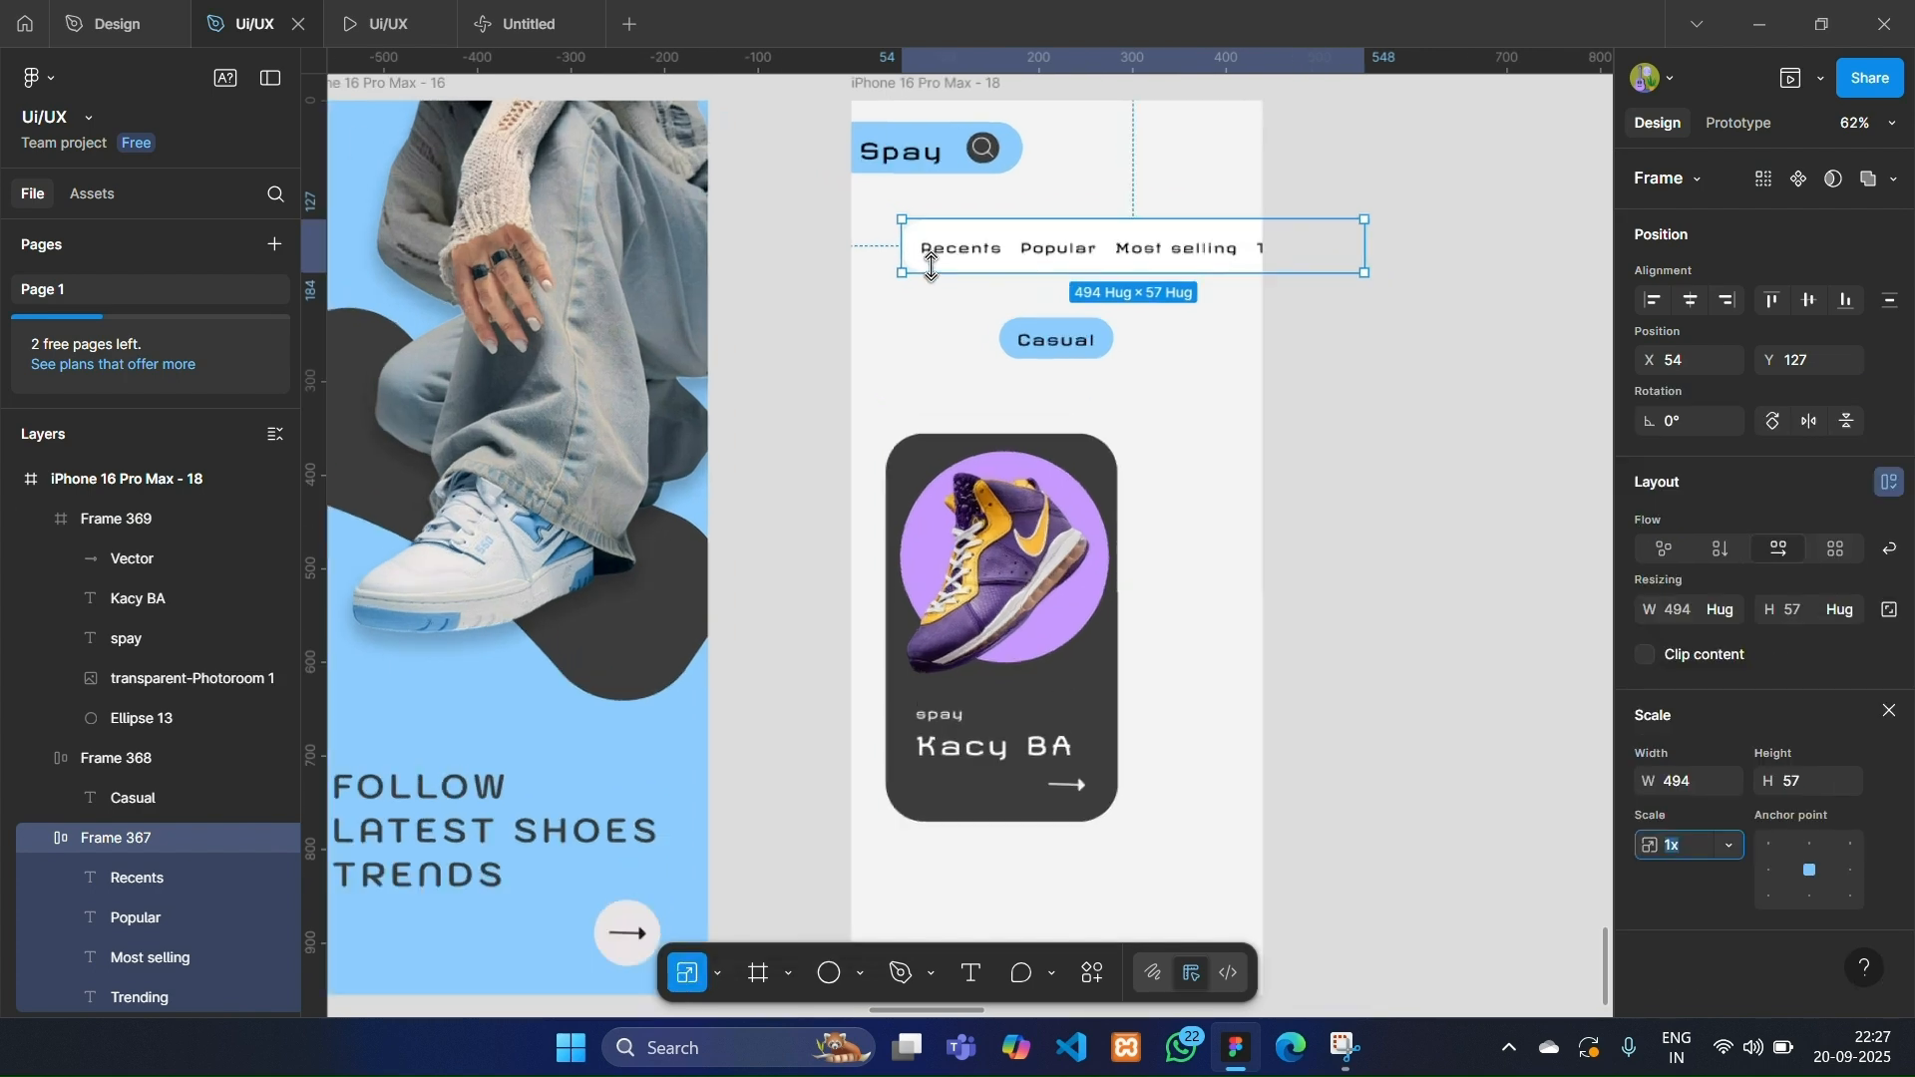
pyautogui.moveTo(896, 274); pyautogui.dragTo(864, 284)
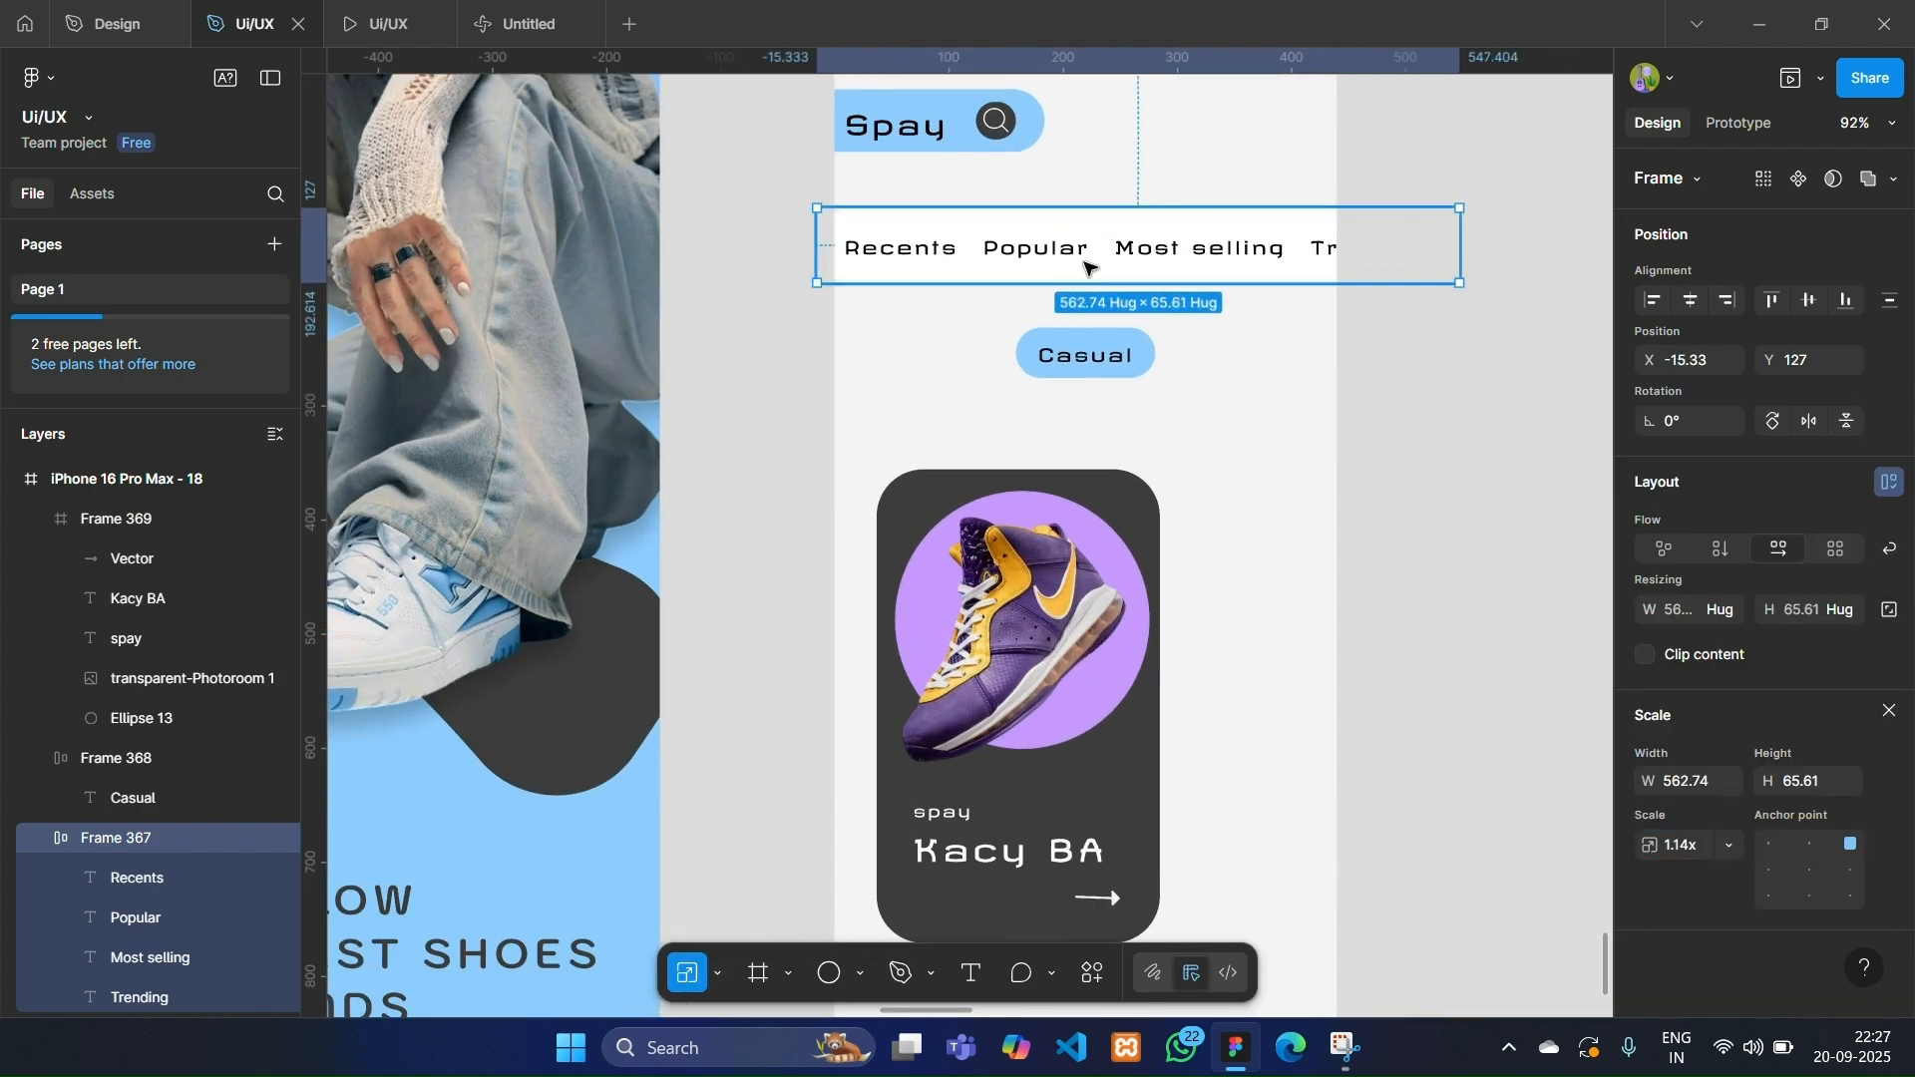
pyautogui.moveTo(1081, 263); pyautogui.dragTo(1177, 264)
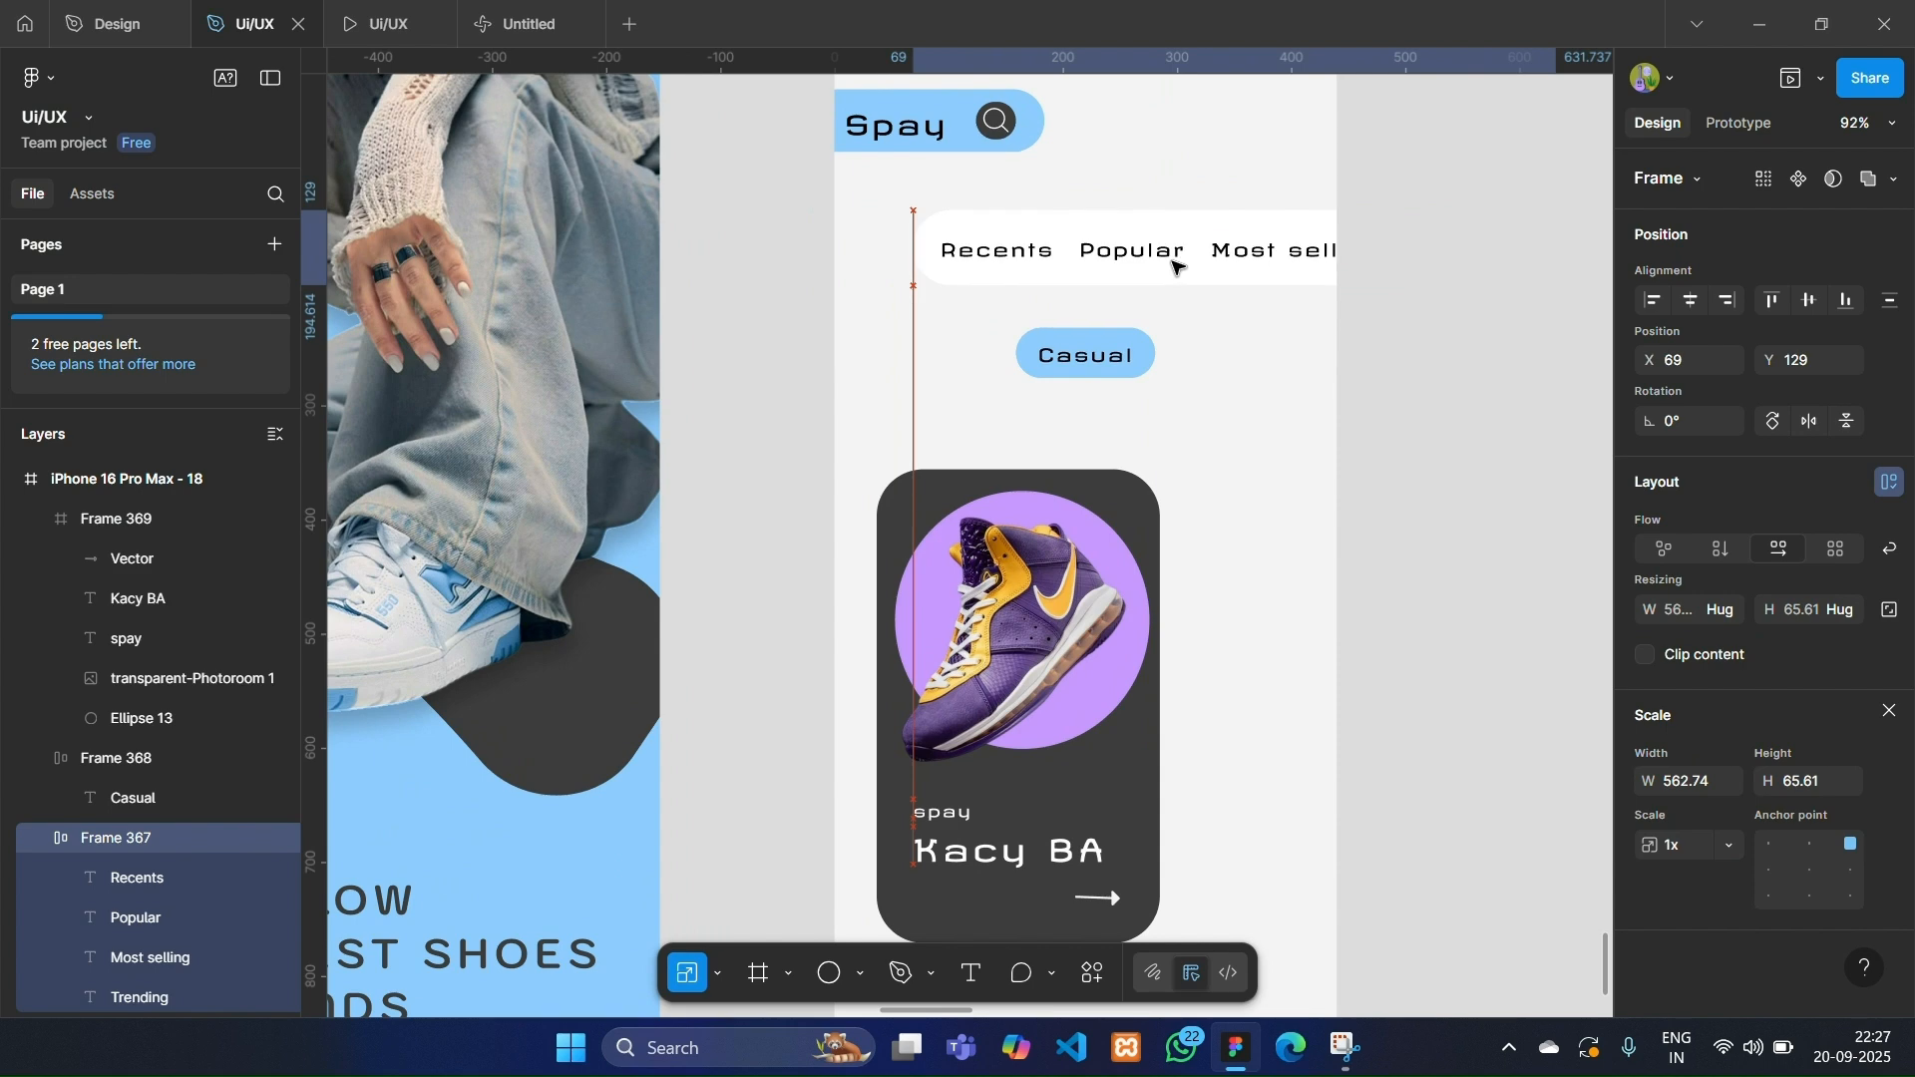
# Wrap the category row in a new frame using Frame selection.
pyautogui.click(1000, 116)
pyautogui.scroll(-1, 1157, 555)
pyautogui.scroll(1, 1153, 588)
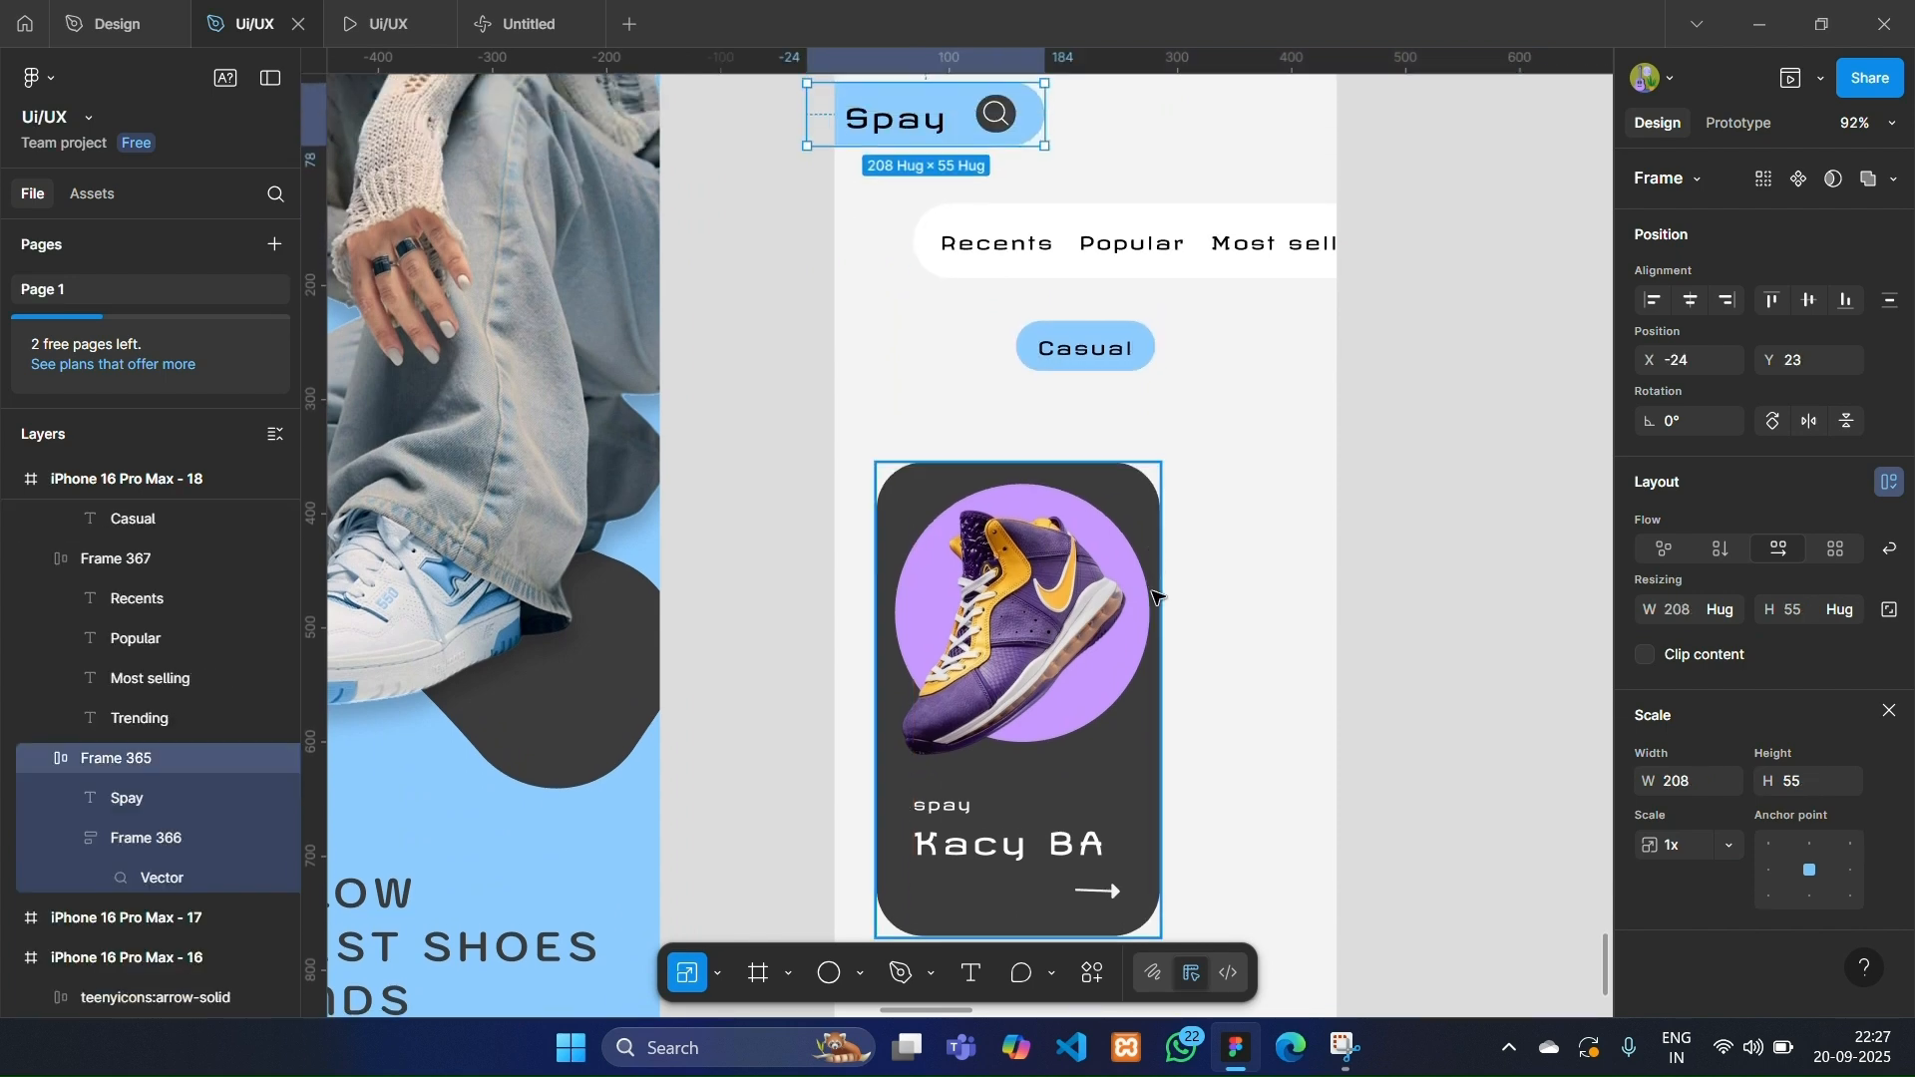
pyautogui.scroll(2, 1154, 596)
pyautogui.click(1142, 379)
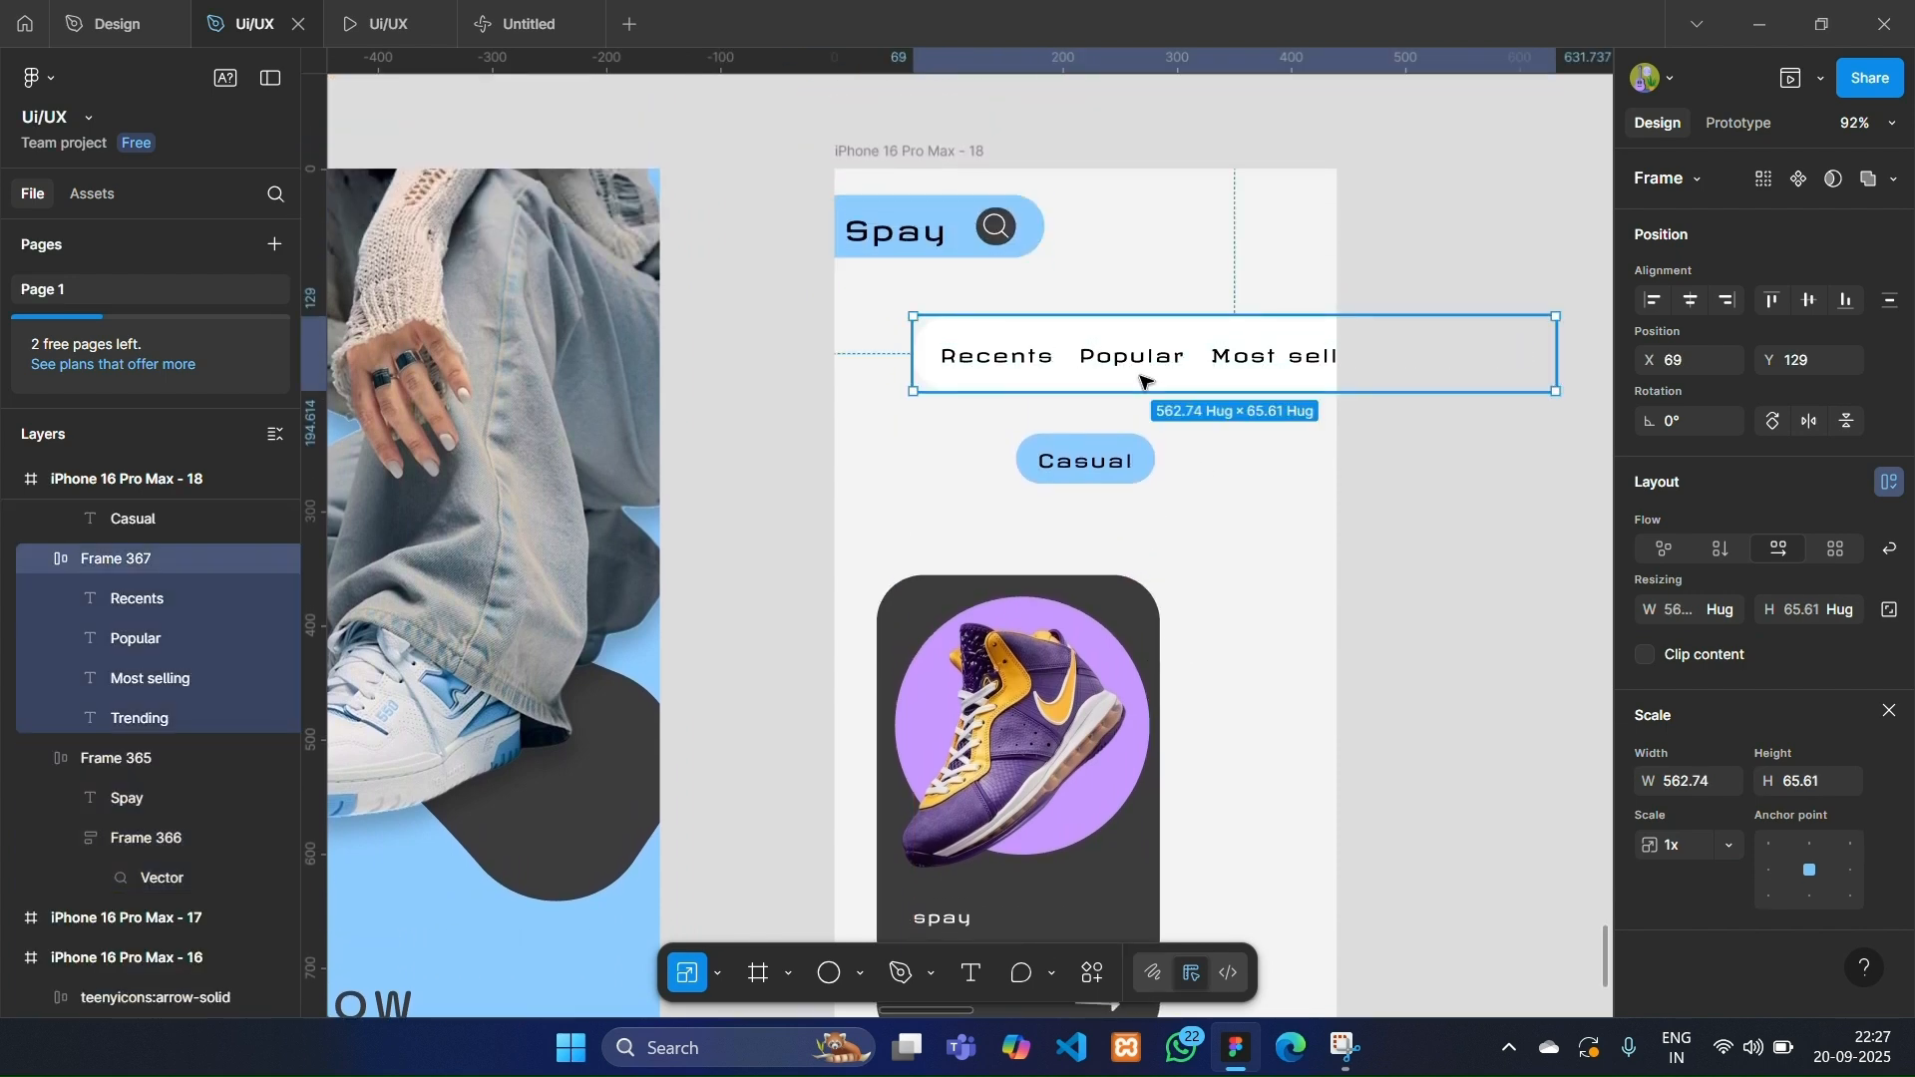
pyautogui.rightClick(1144, 384)
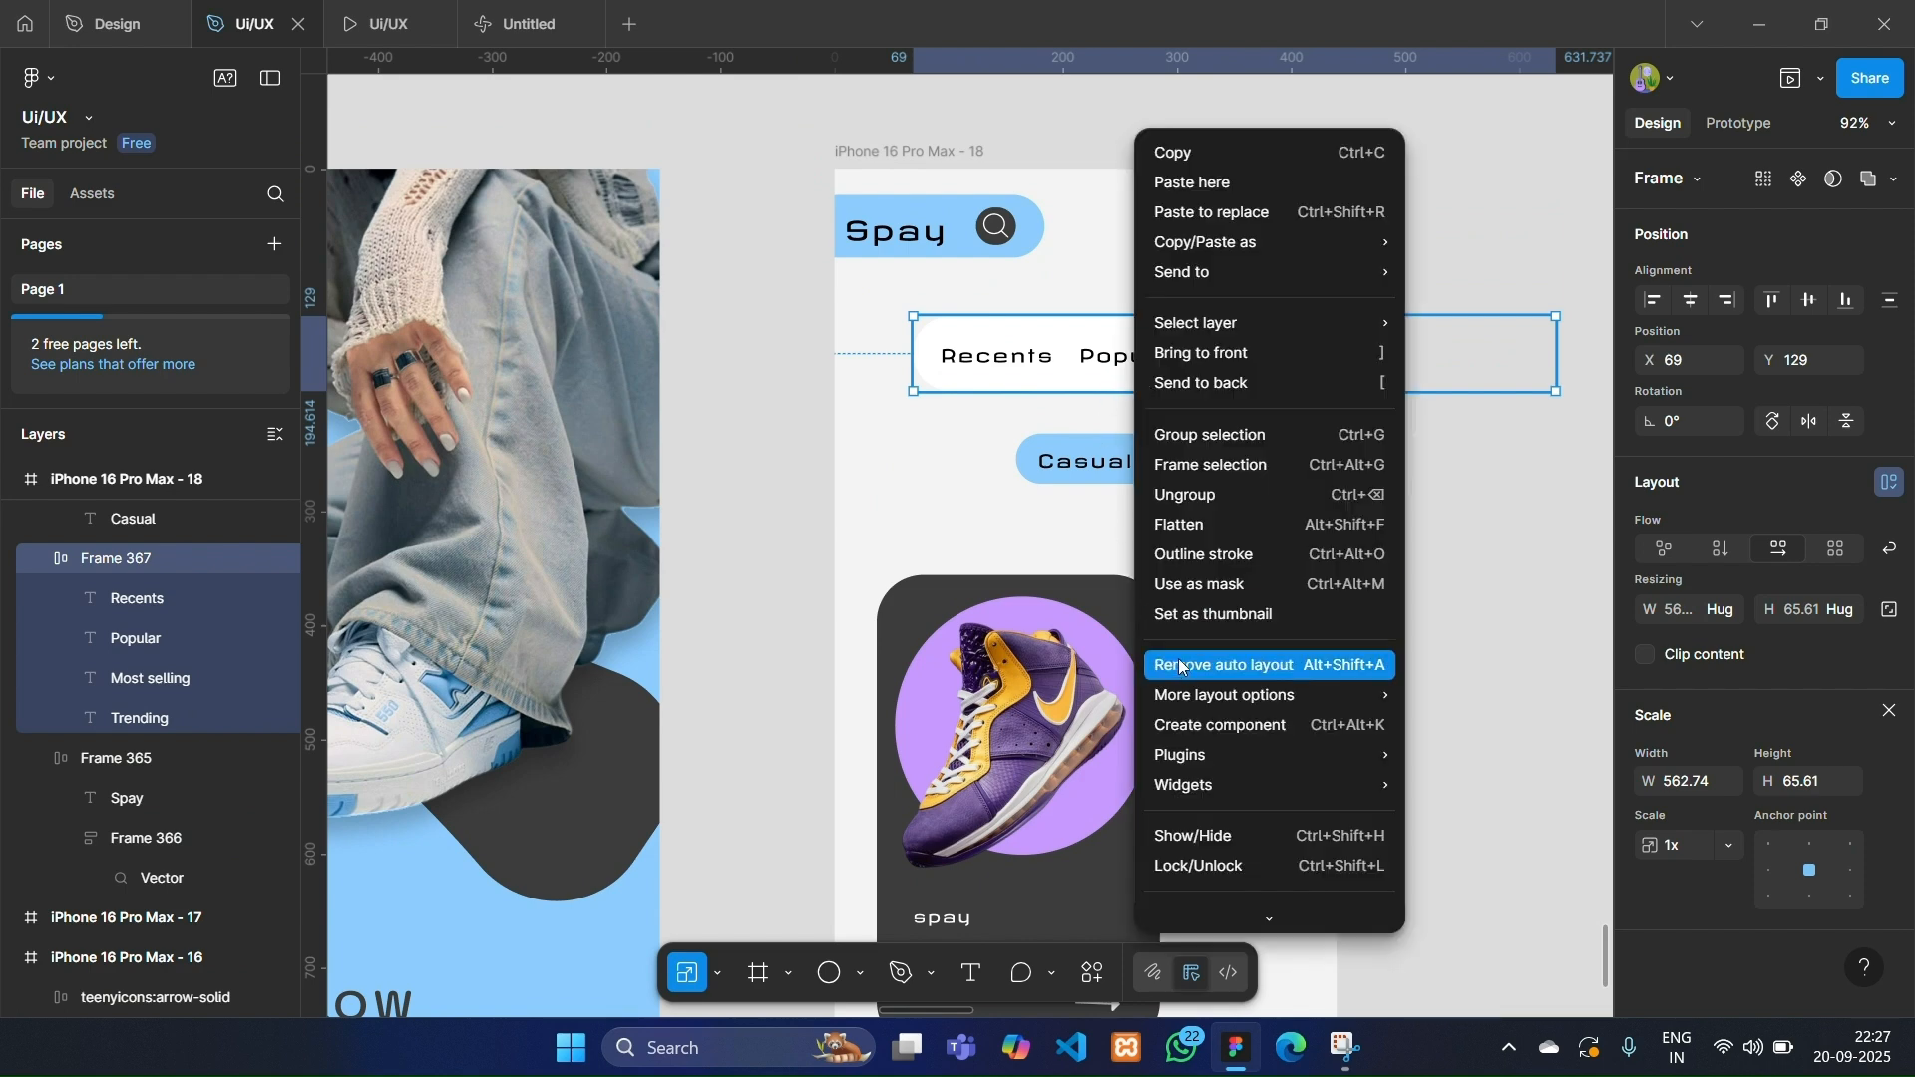
pyautogui.click(1212, 465)
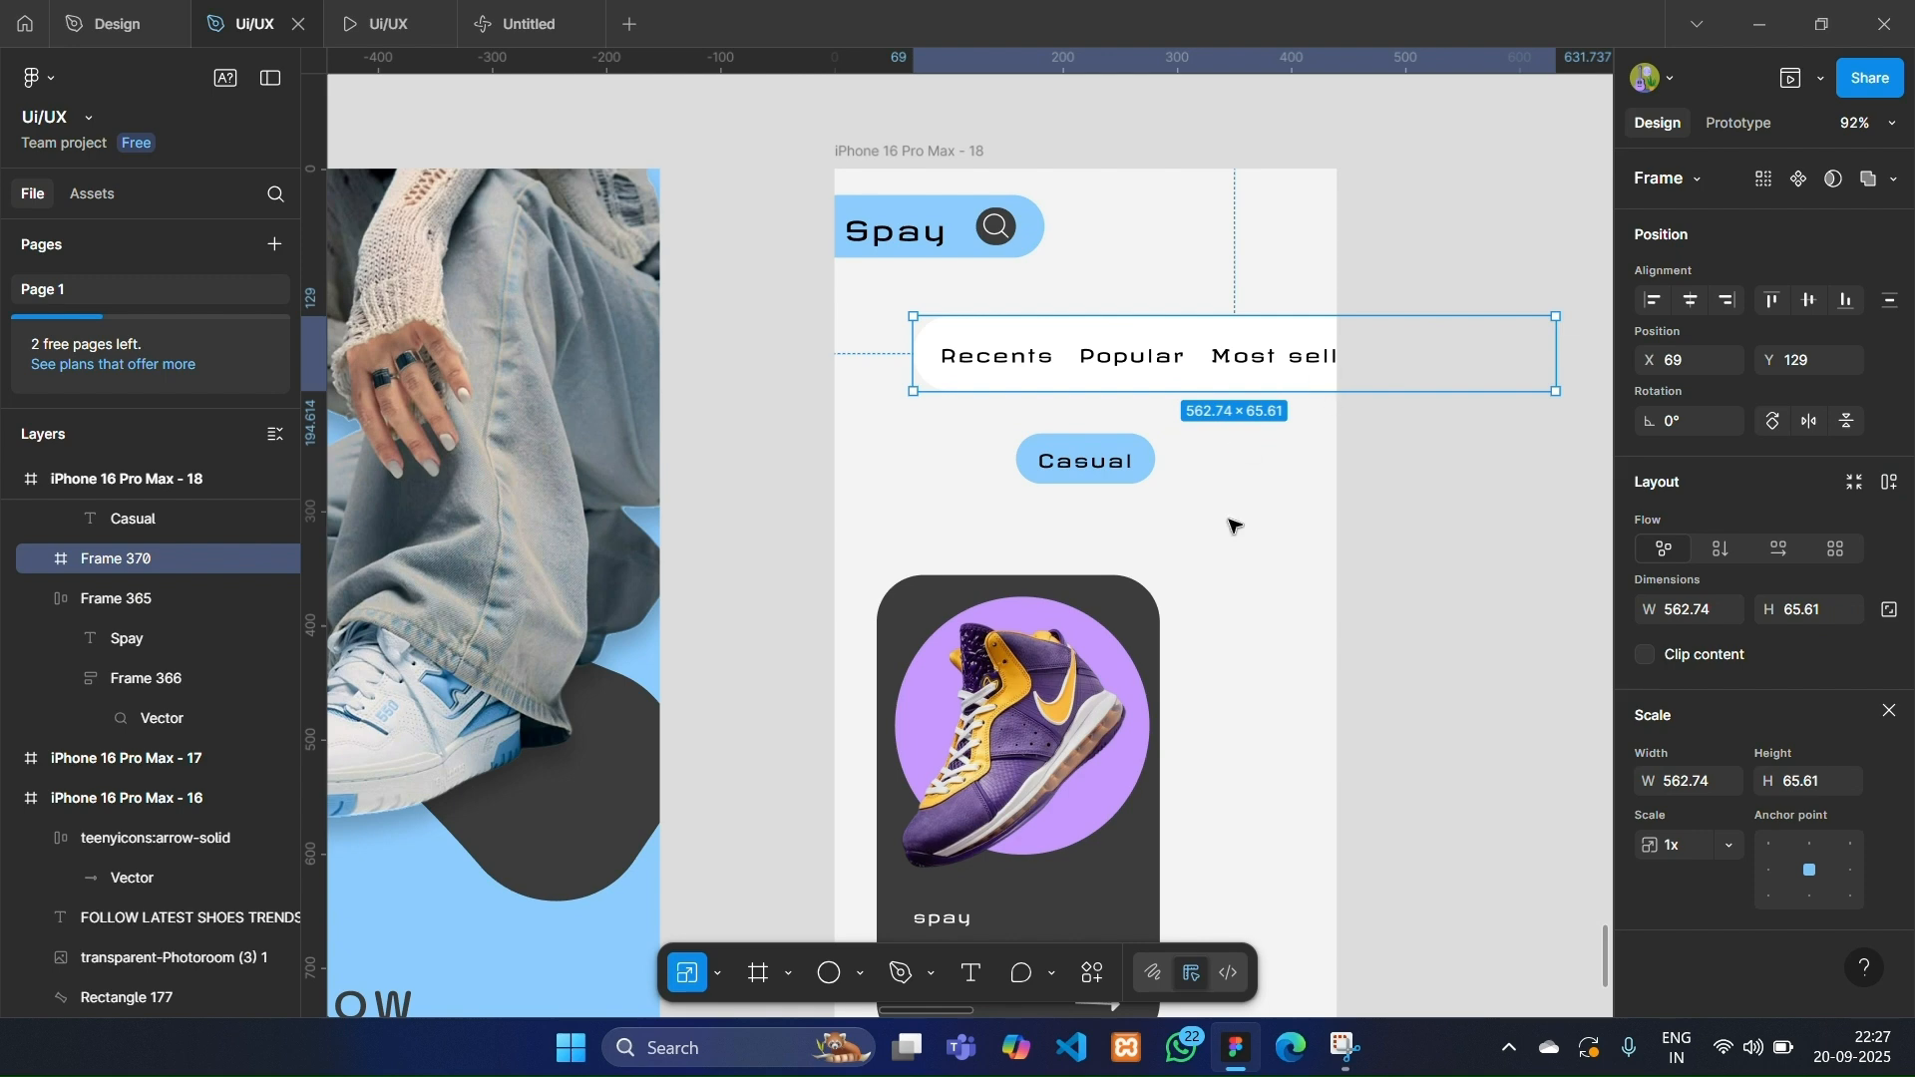
# Set the prototype overflow of the frame wrapping the category row to Horizontal.
pyautogui.press('v')
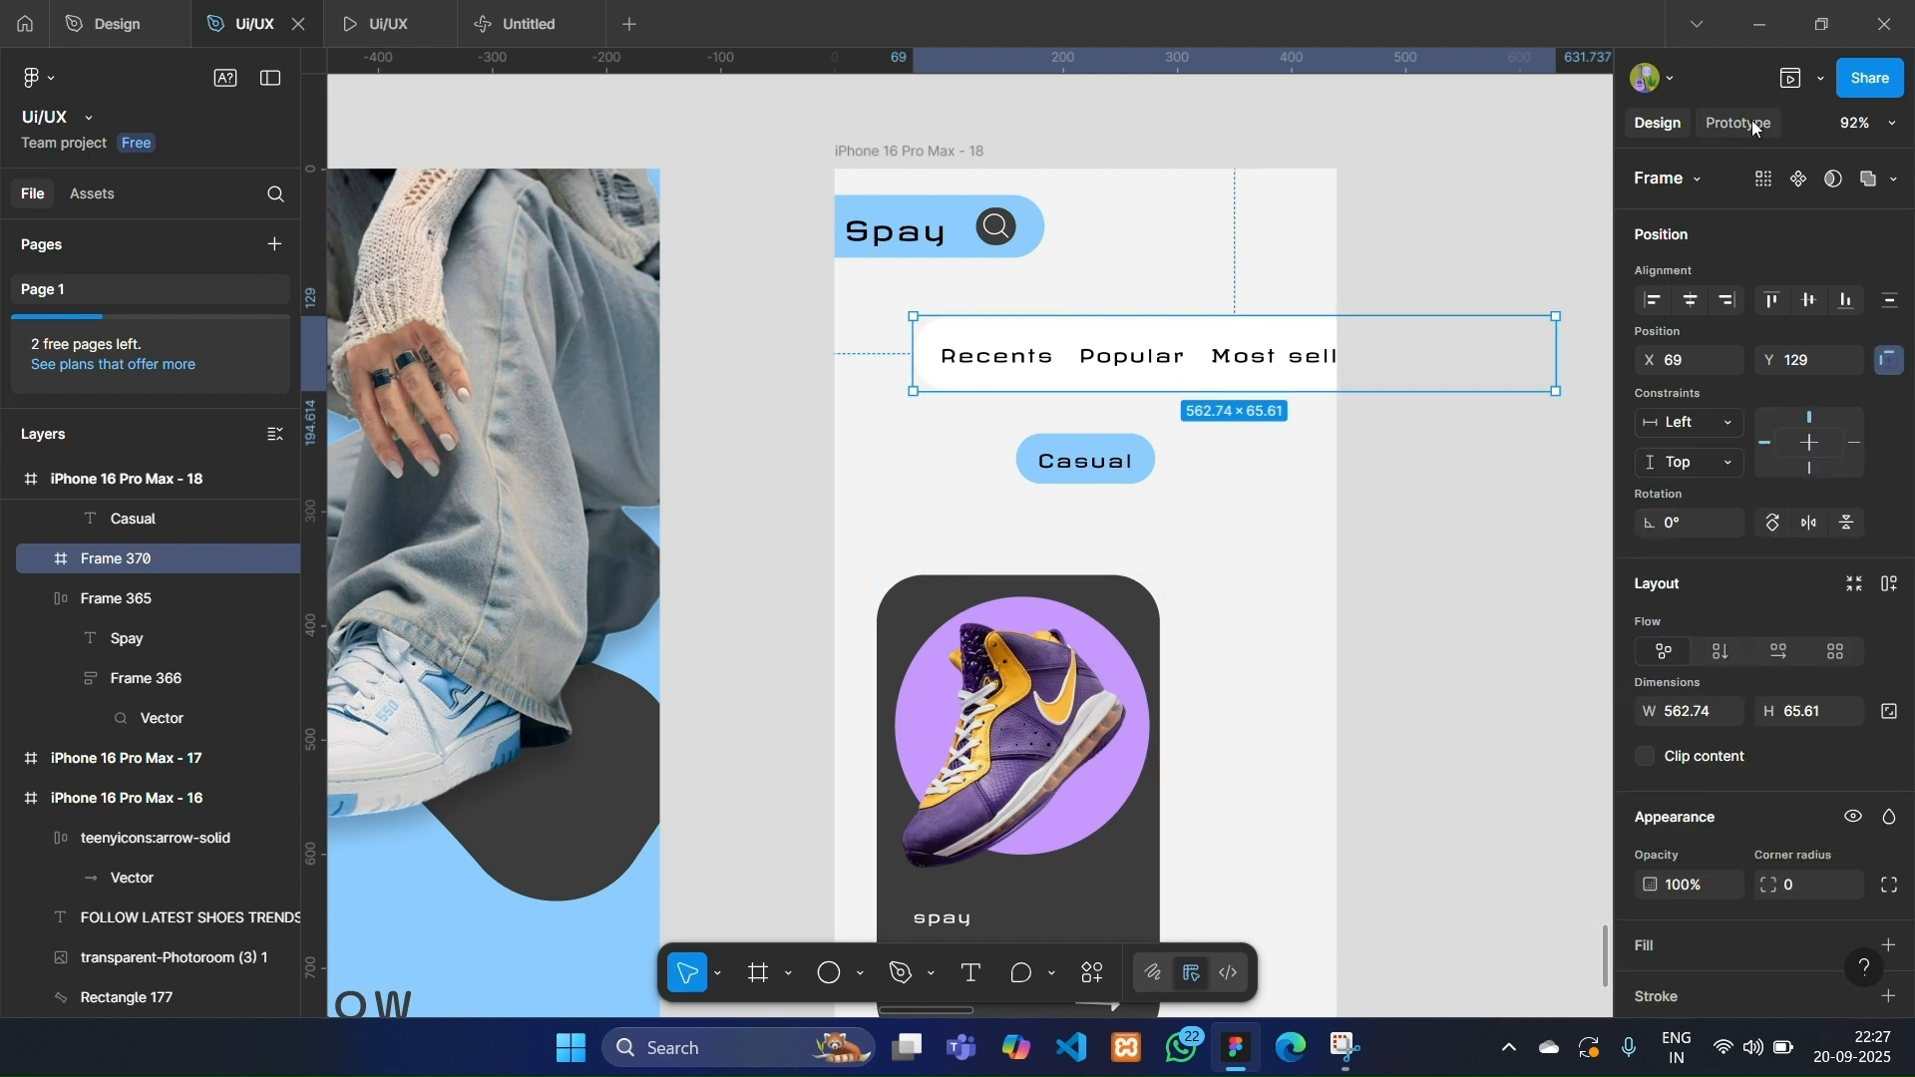
pyautogui.click(1741, 123)
pyautogui.click(1800, 726)
pyautogui.click(1800, 755)
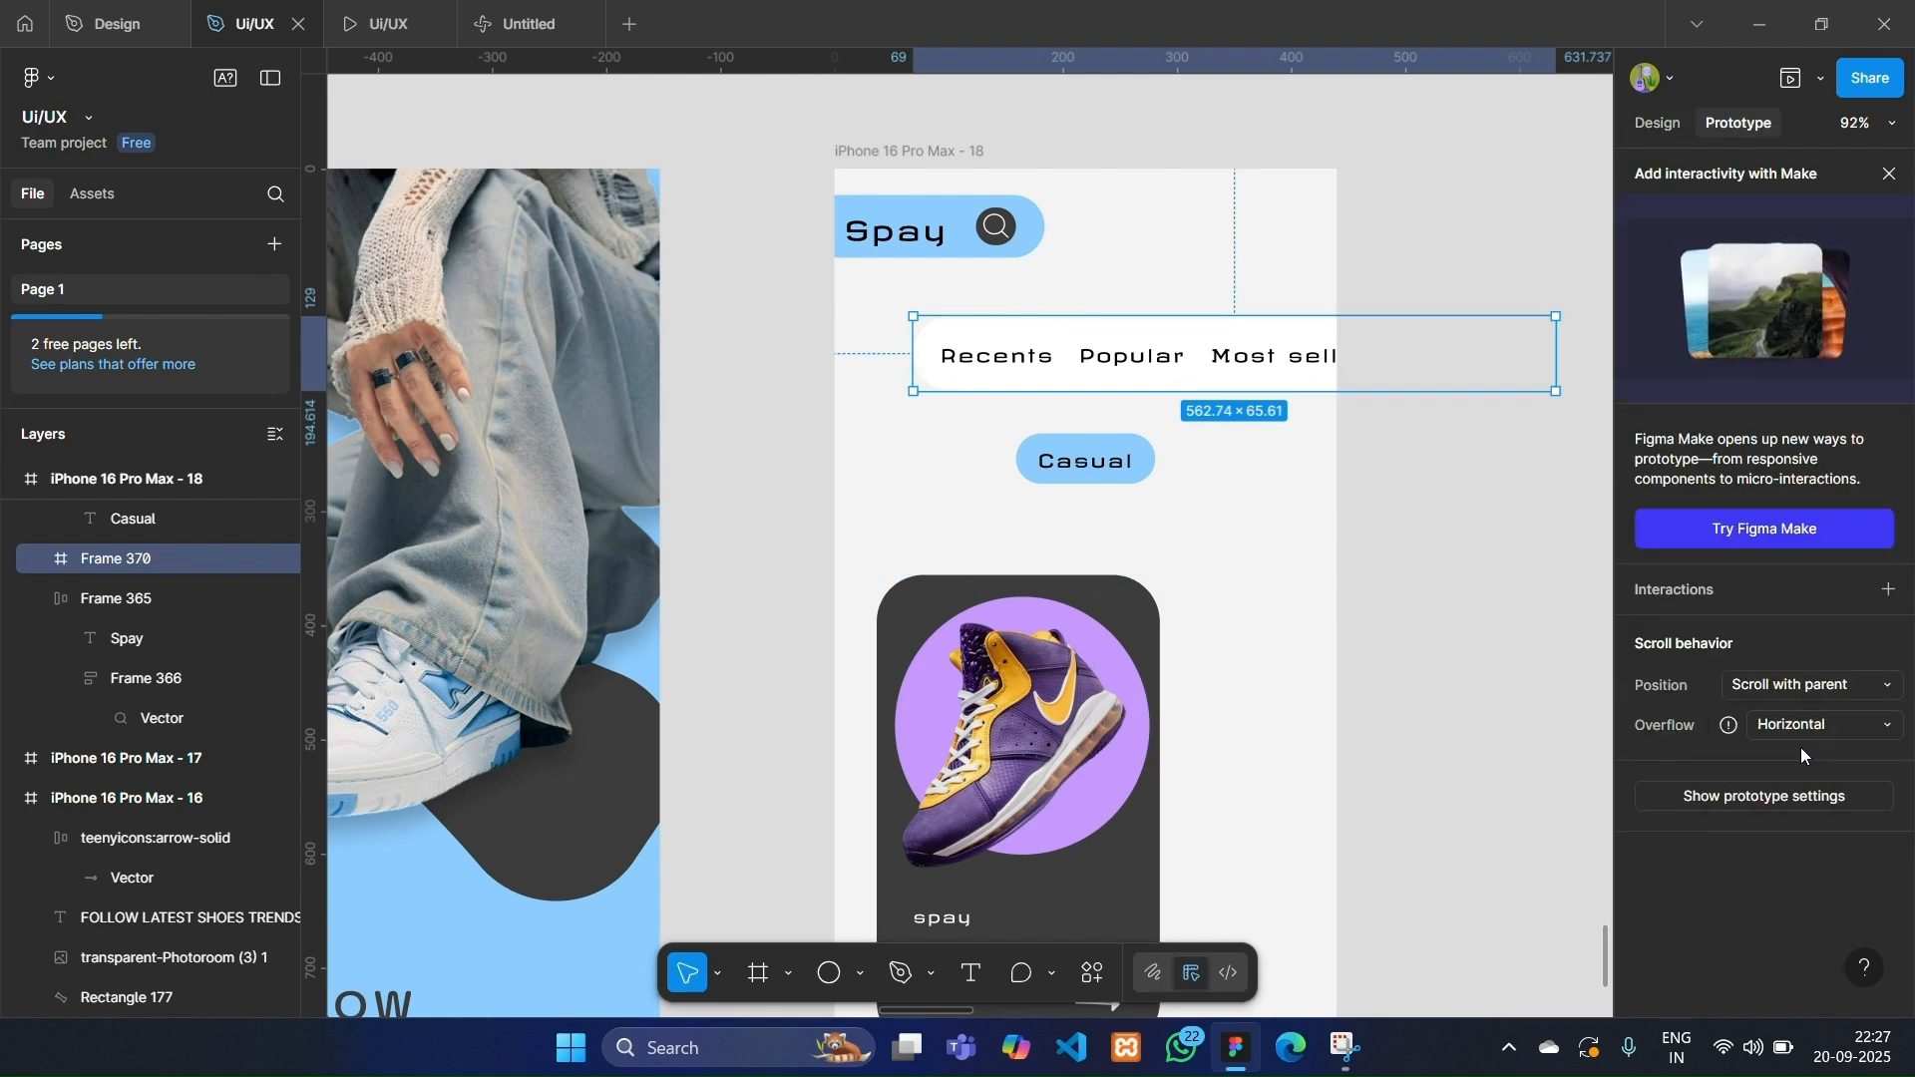
# Reselect the frame wrapping the category row and set its scroll overflow to Vertical.
pyautogui.doubleClick(982, 362)
pyautogui.click(42, 558)
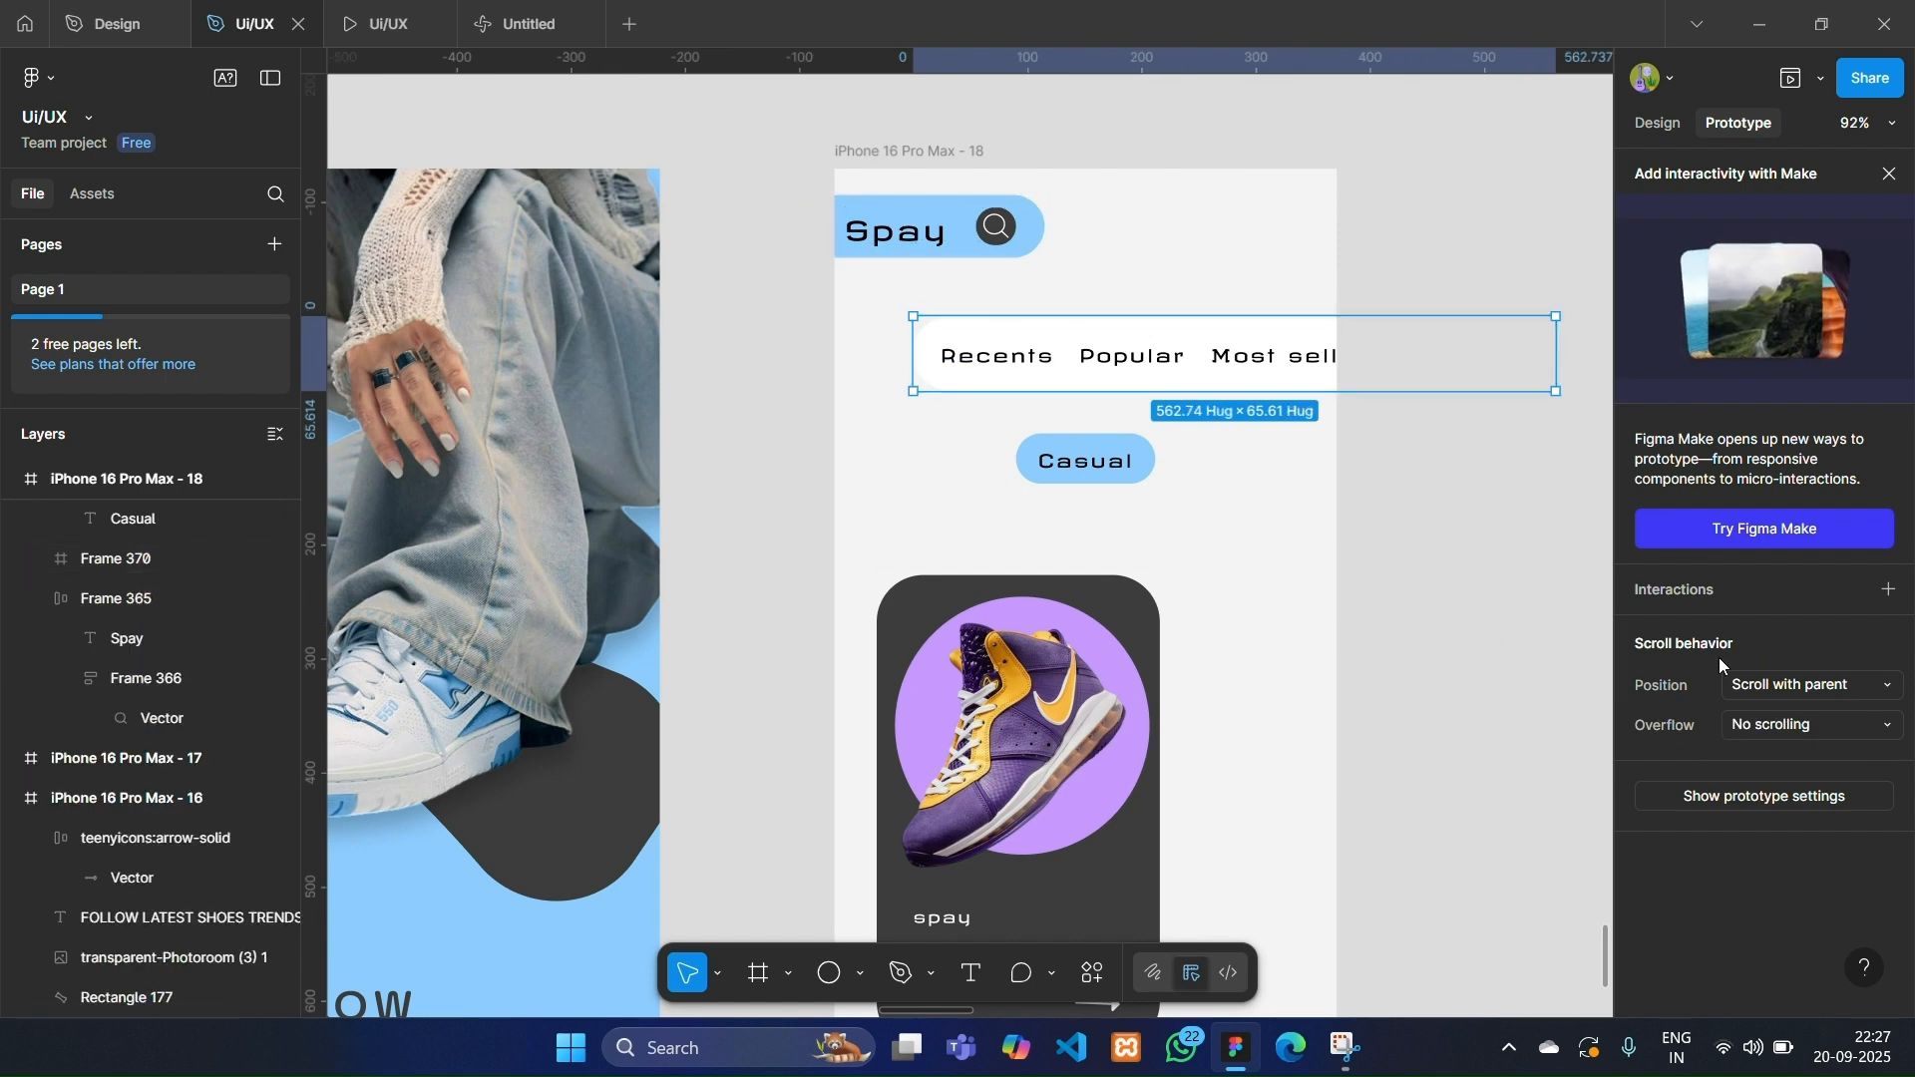
pyautogui.click(139, 561)
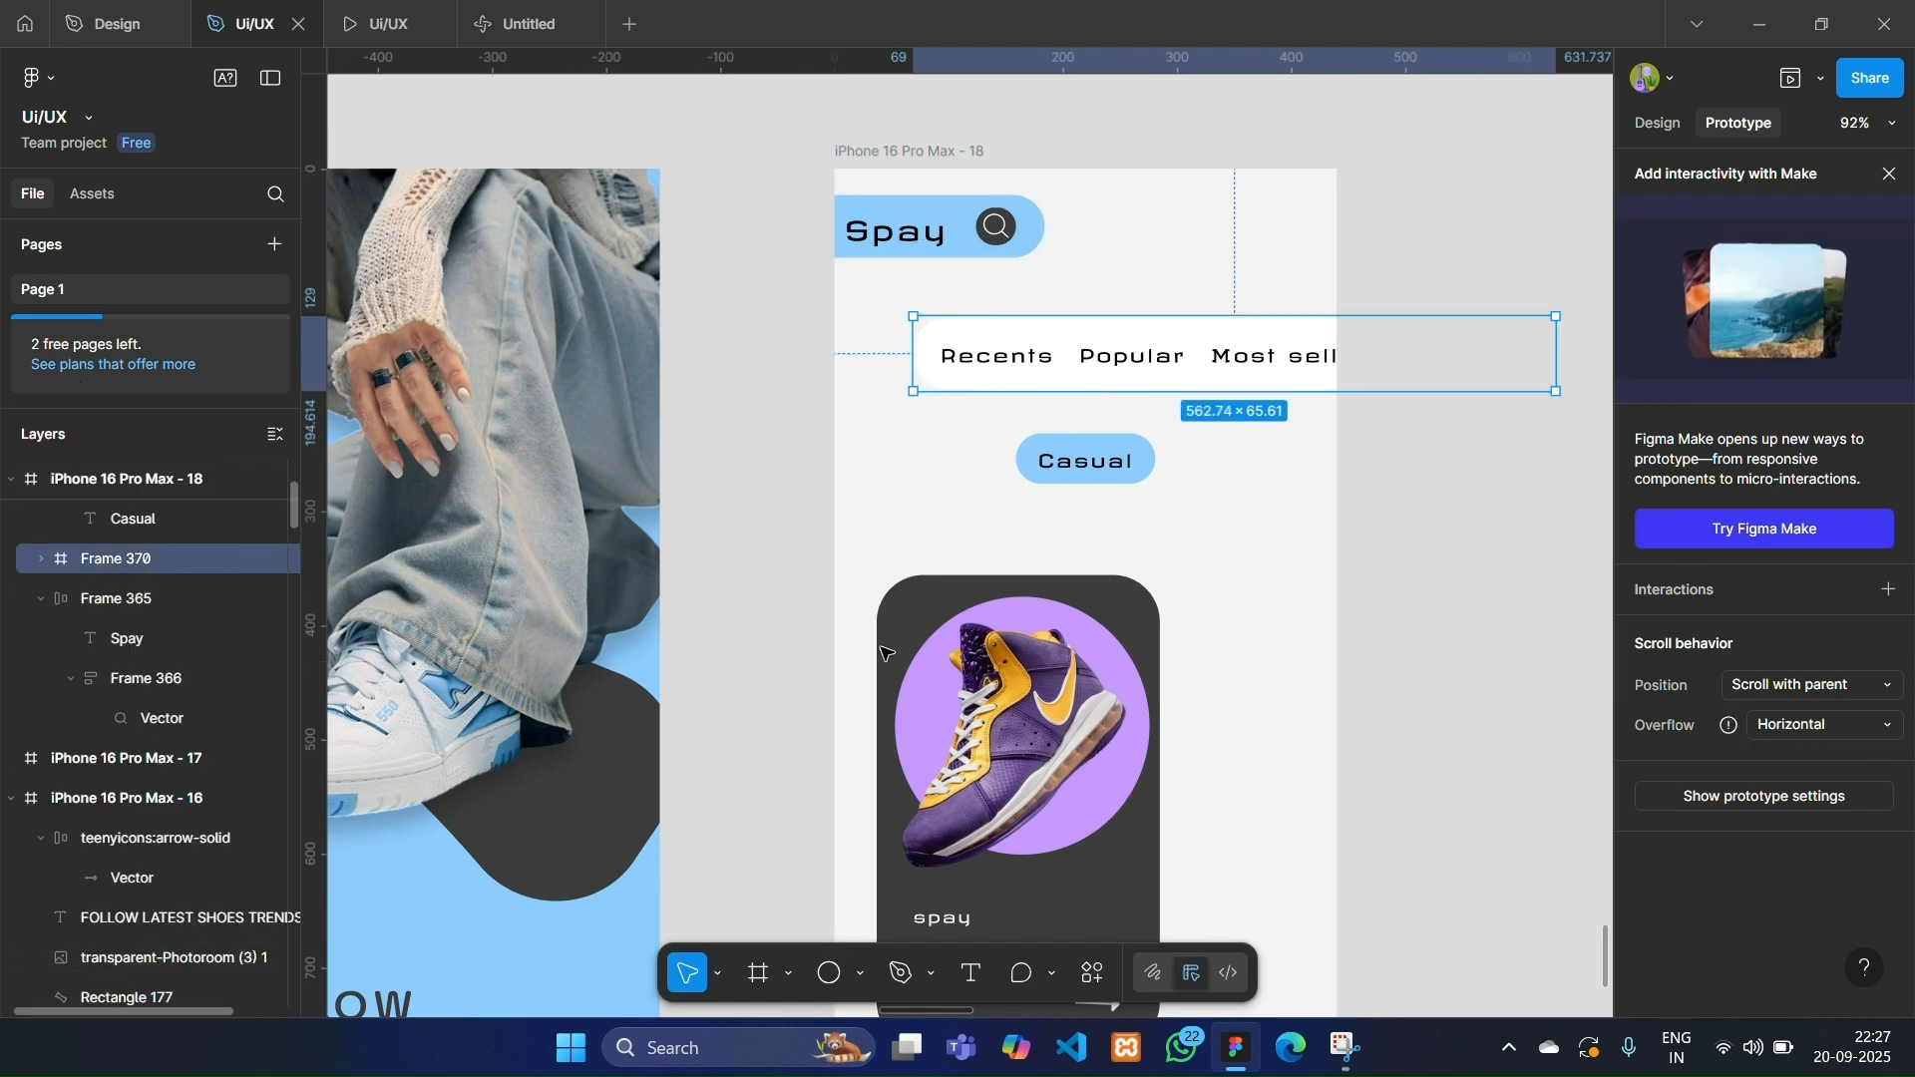
pyautogui.click(1800, 727)
pyautogui.click(1815, 695)
pyautogui.click(1796, 728)
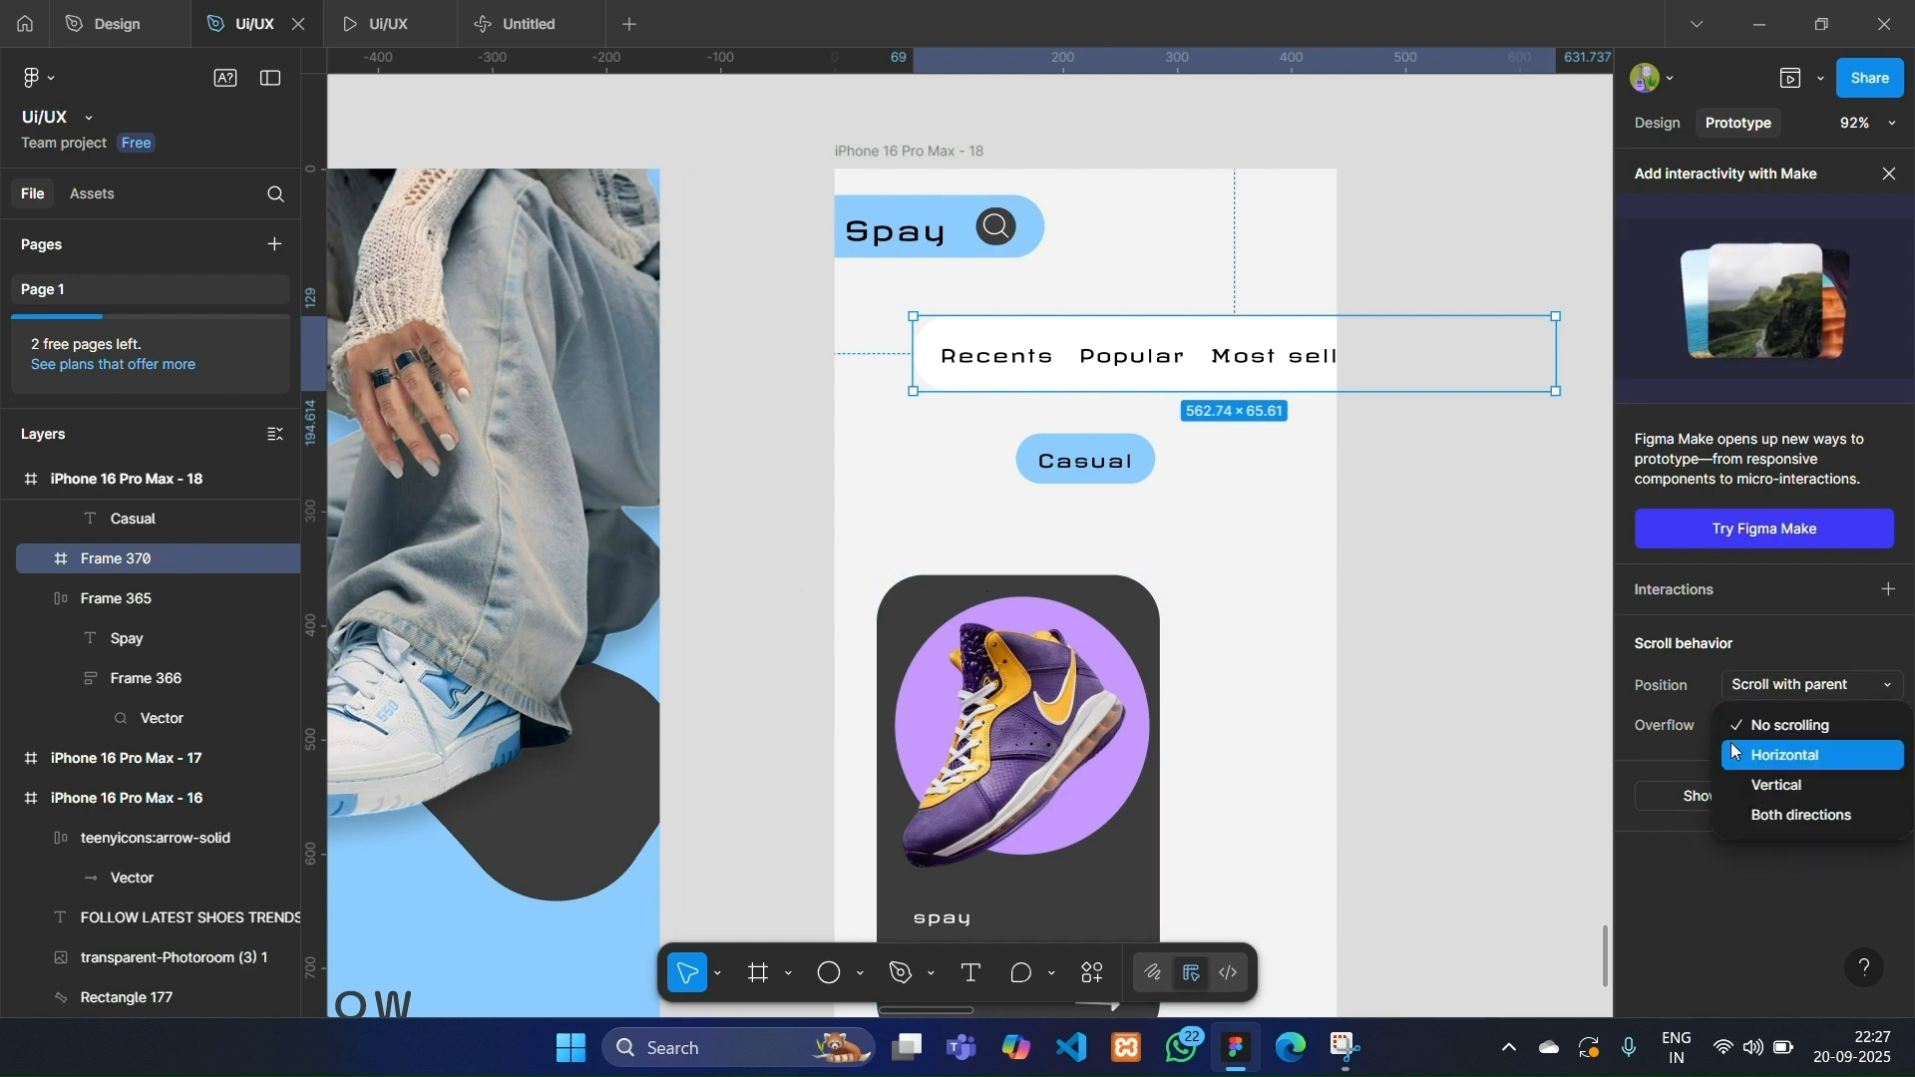
pyautogui.click(1761, 787)
# Preview the home screen's prototype to check the category row, and close the preview.
pyautogui.click(930, 167)
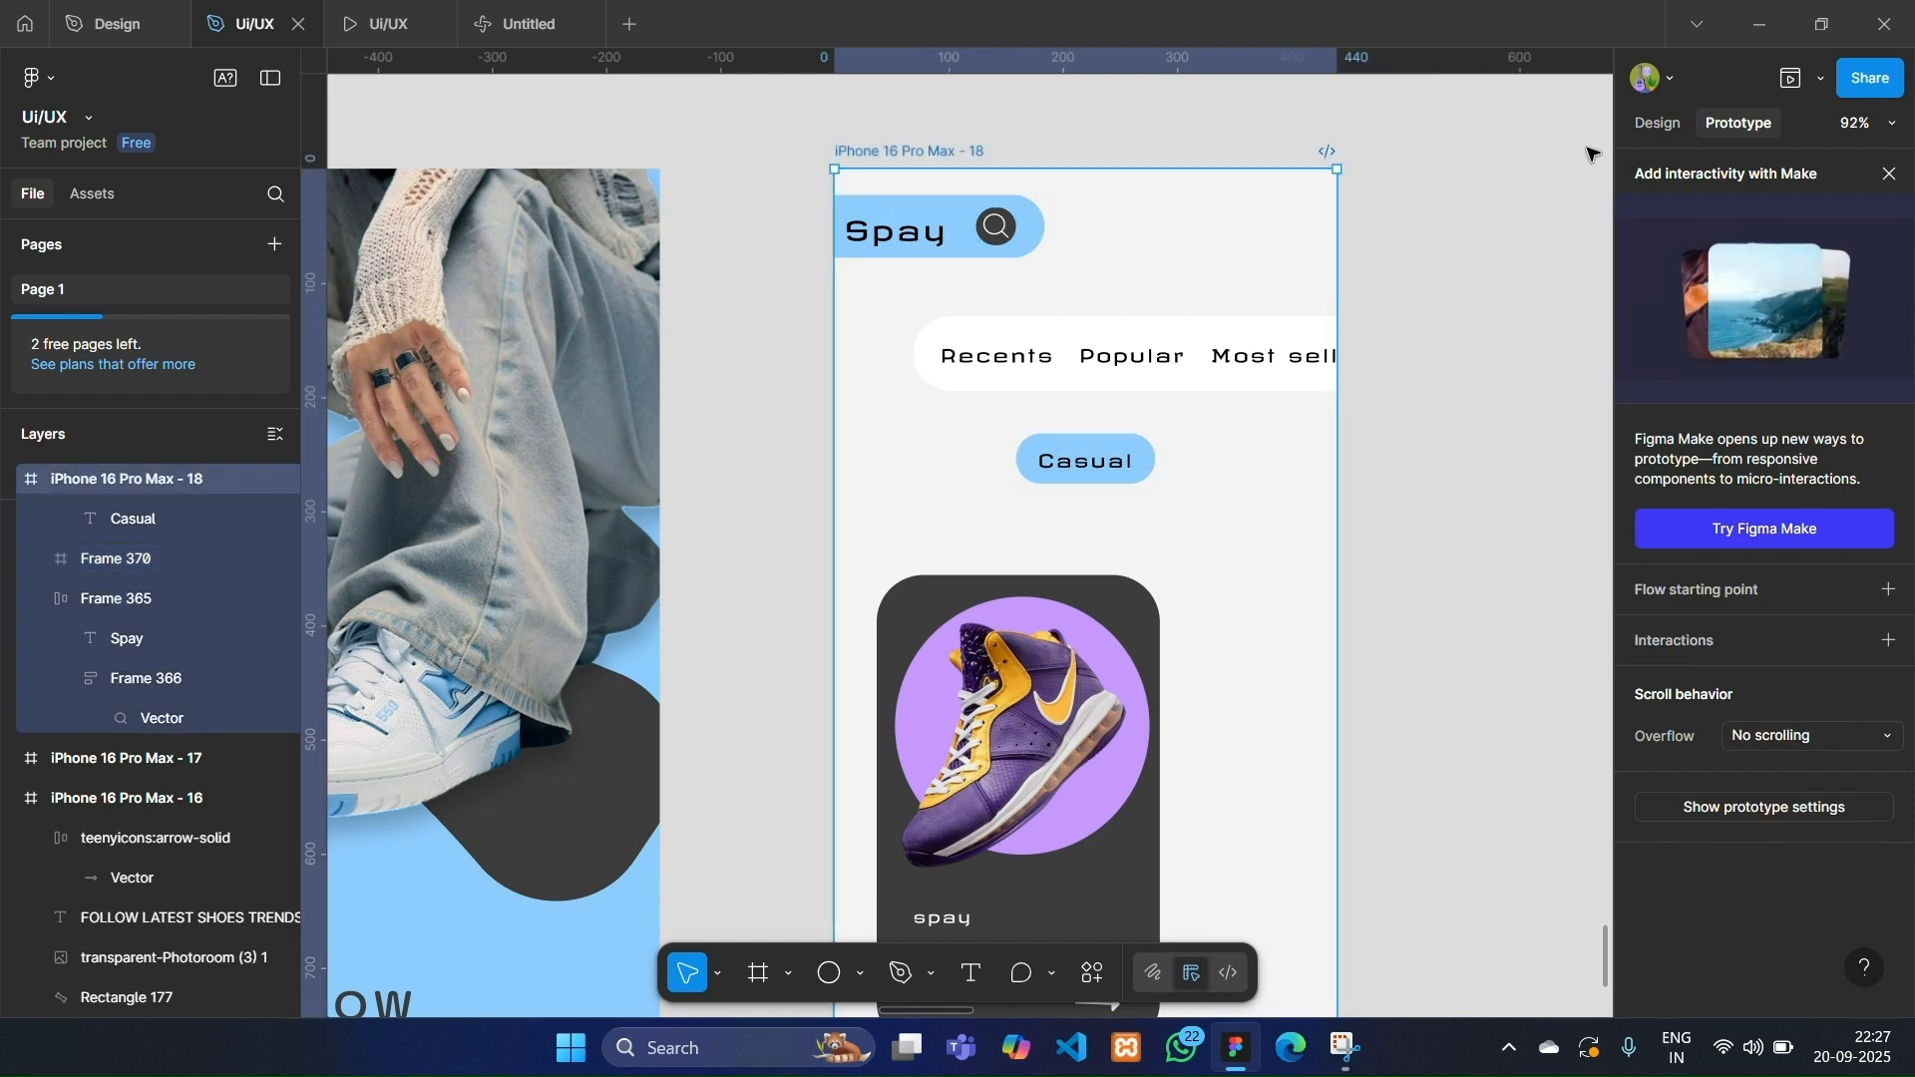
pyautogui.click(1792, 78)
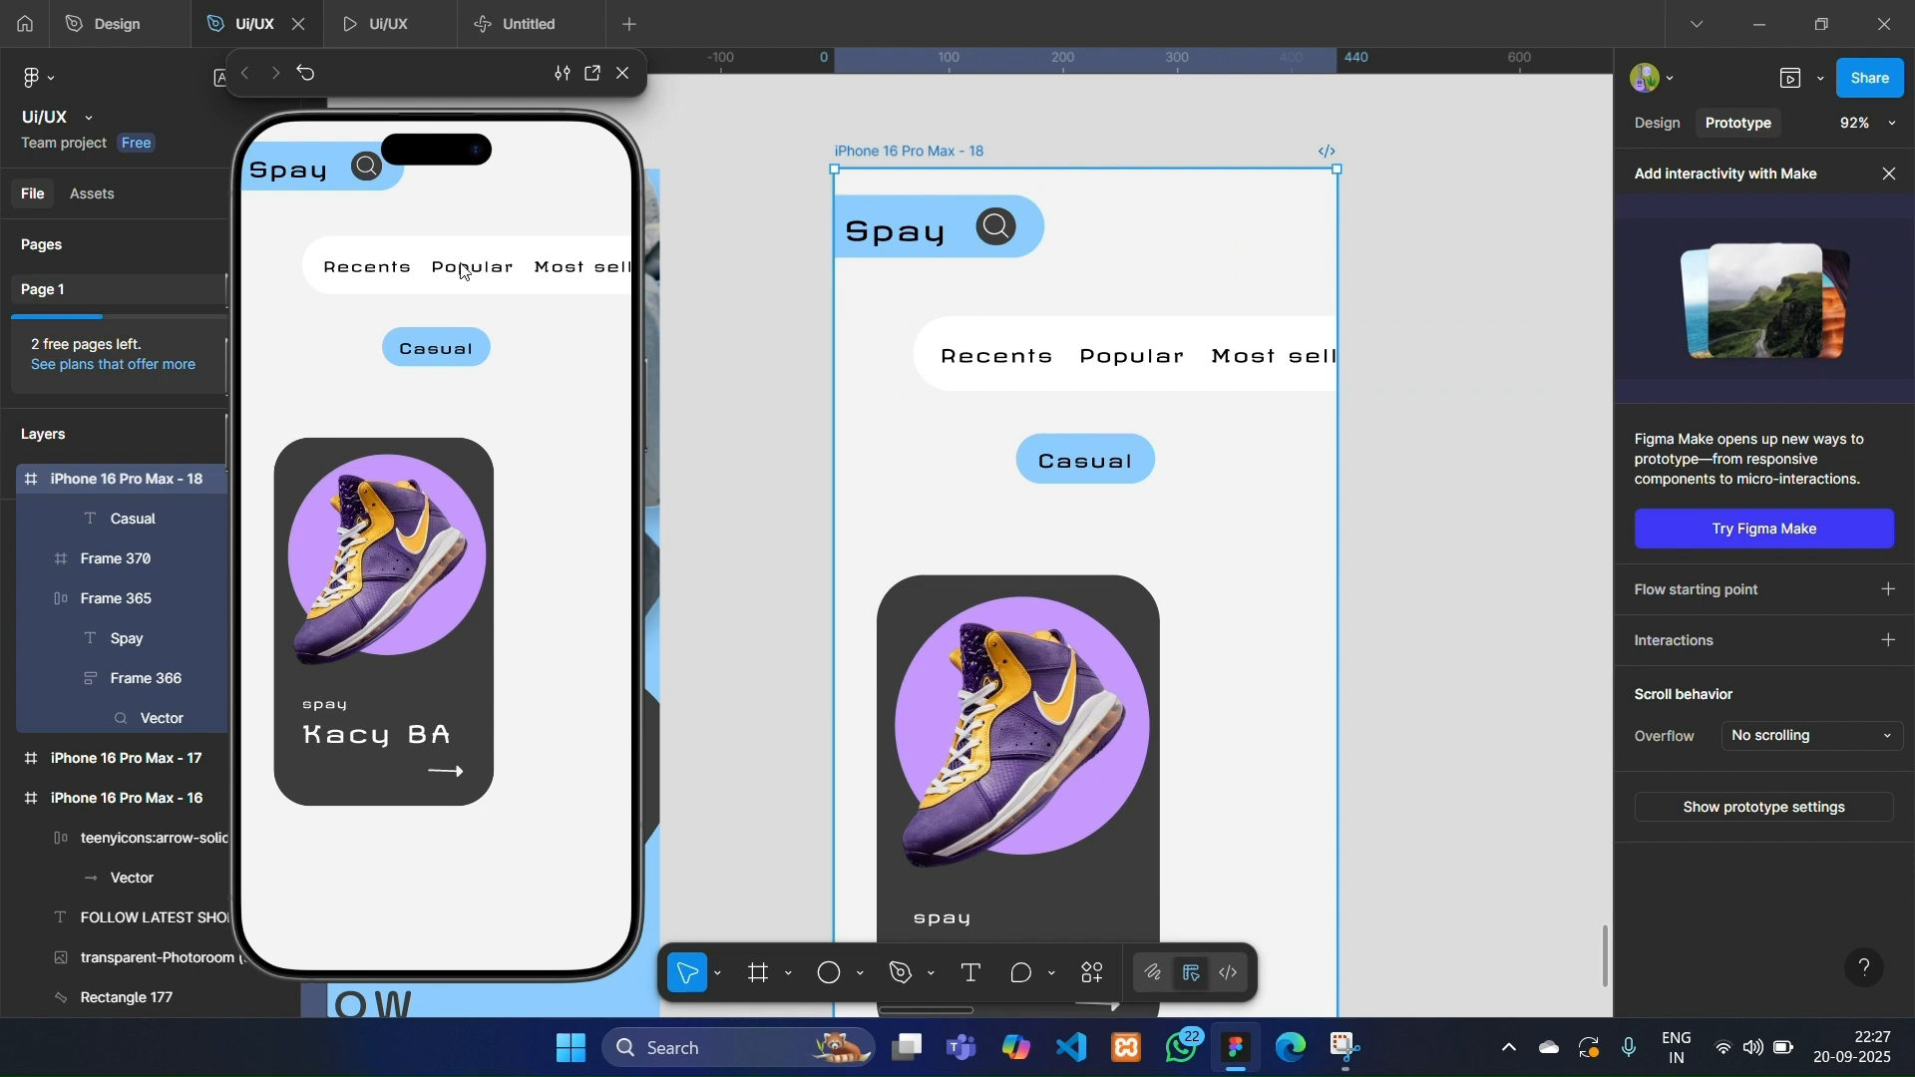
pyautogui.click(623, 74)
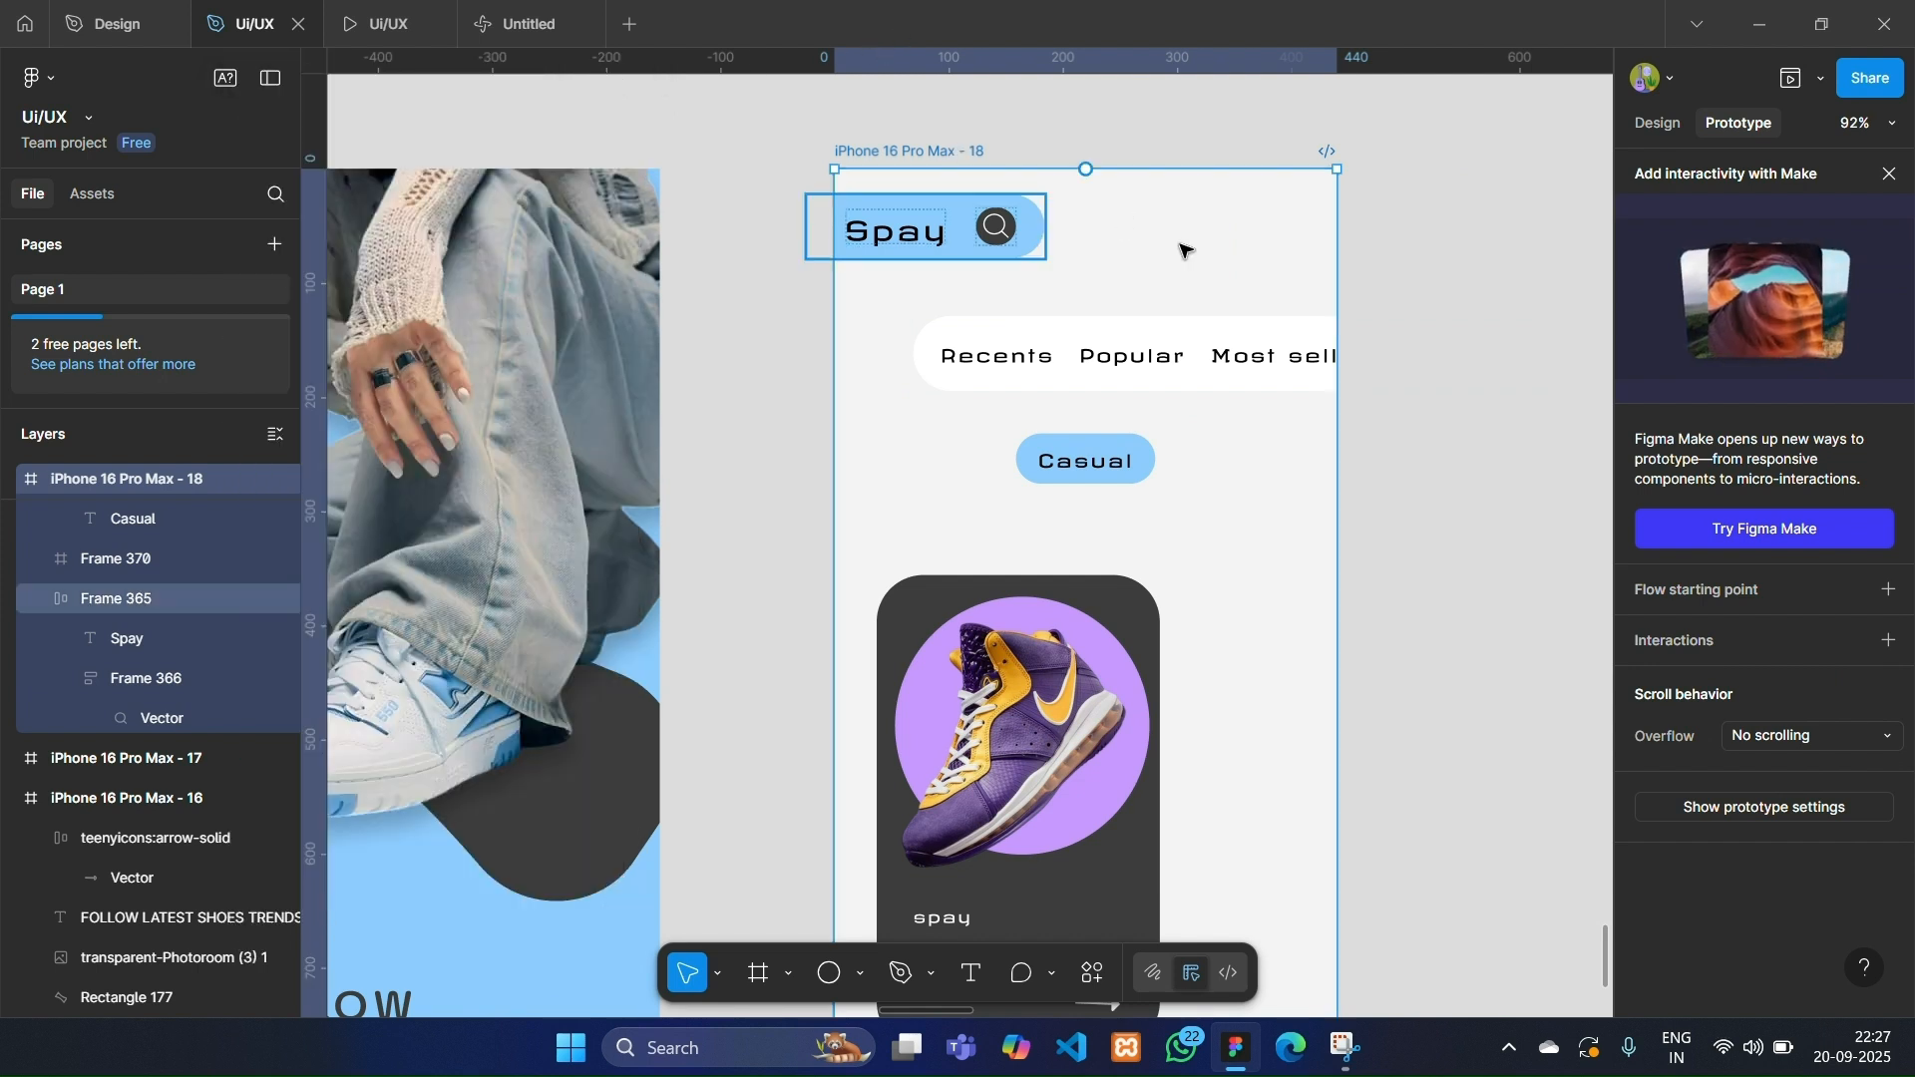
# Select the auto-layout category row inside its wrapping frame and show its design properties.
pyautogui.click(1417, 364)
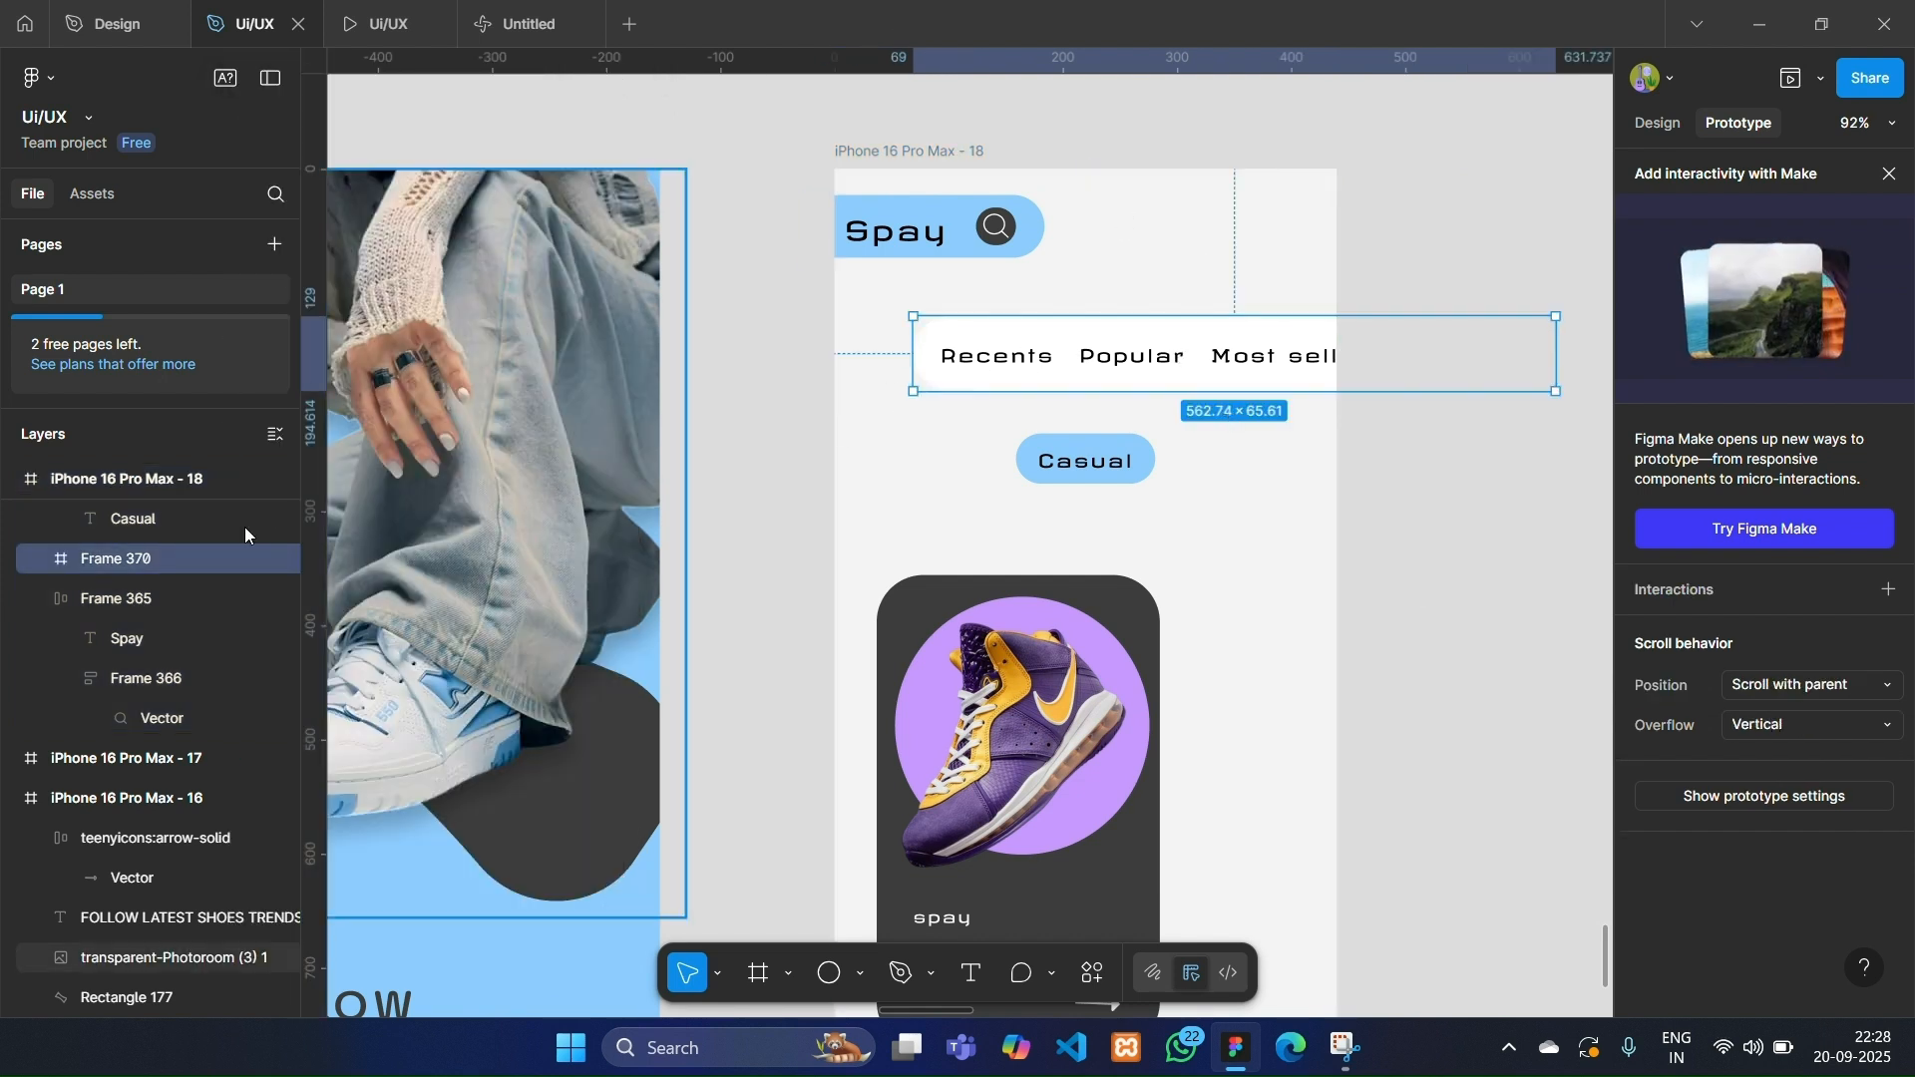
pyautogui.click(40, 559)
pyautogui.click(144, 598)
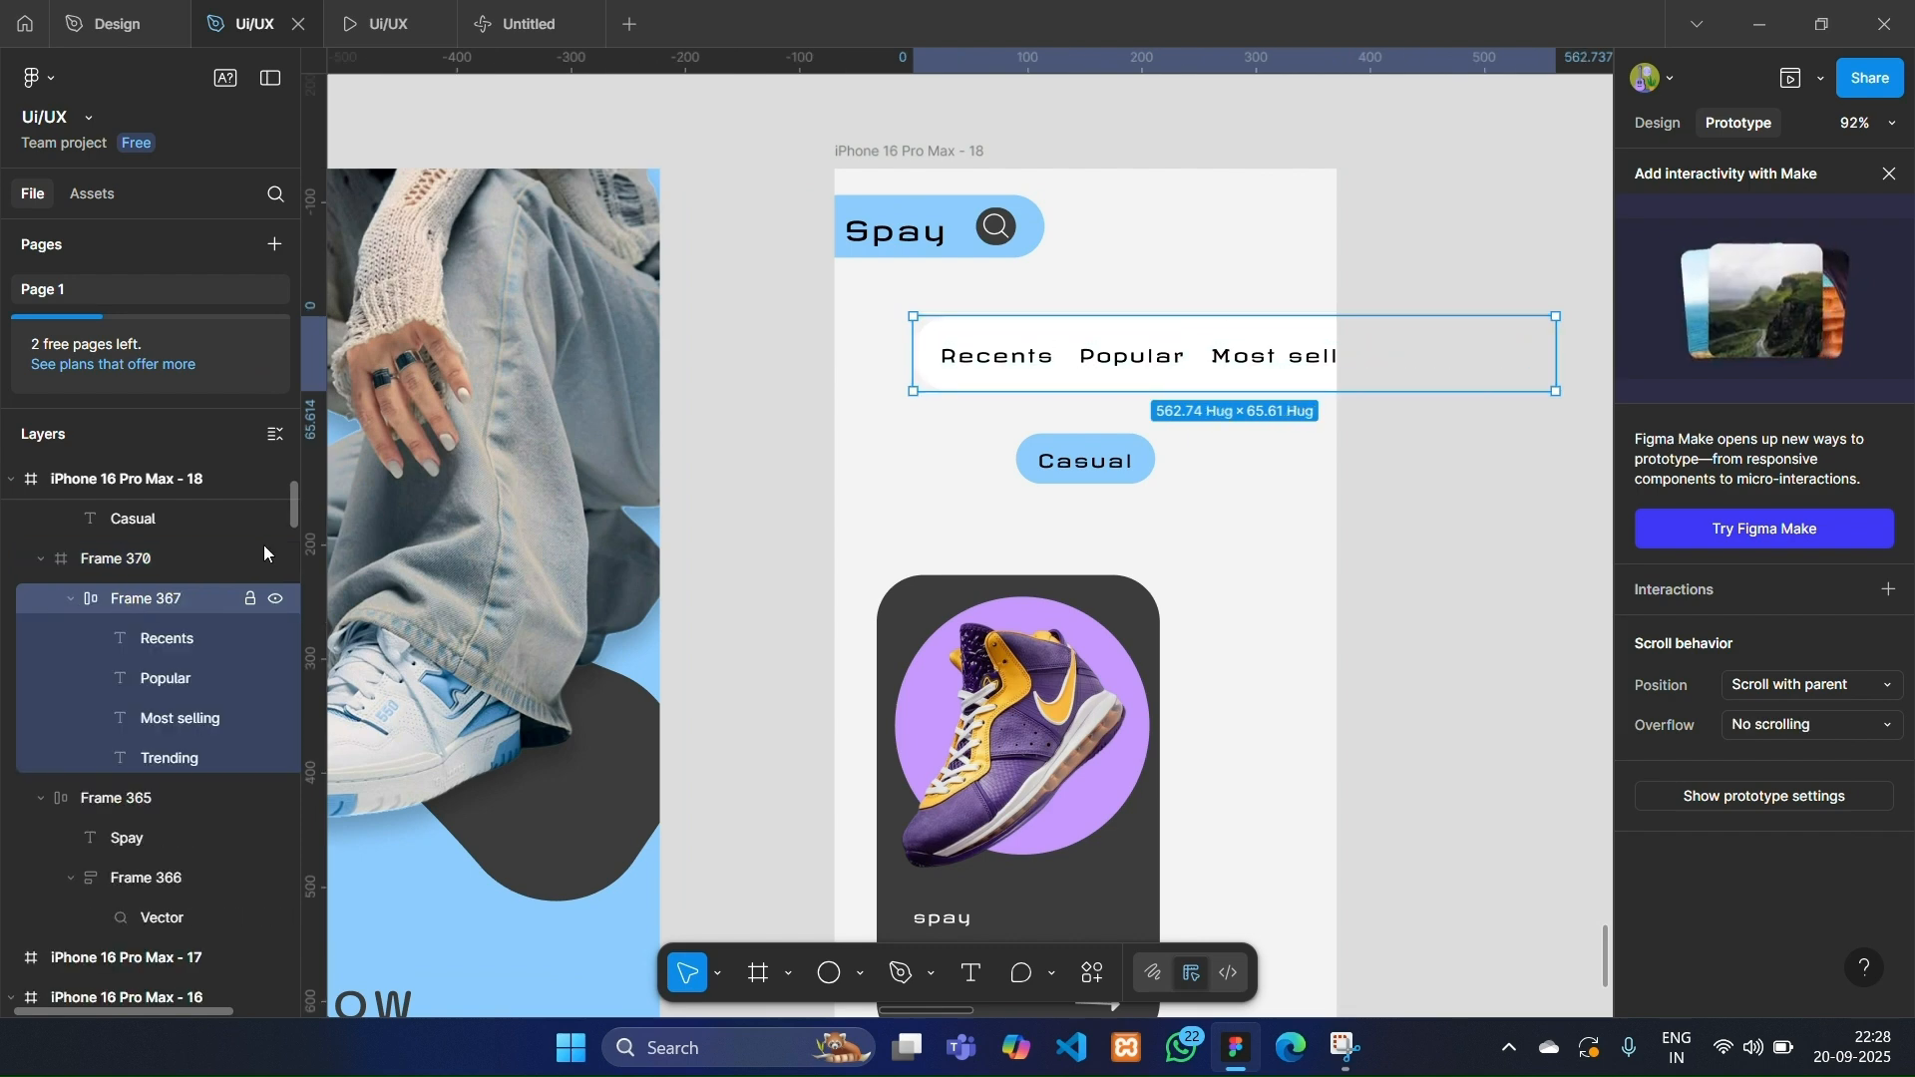
pyautogui.click(1675, 128)
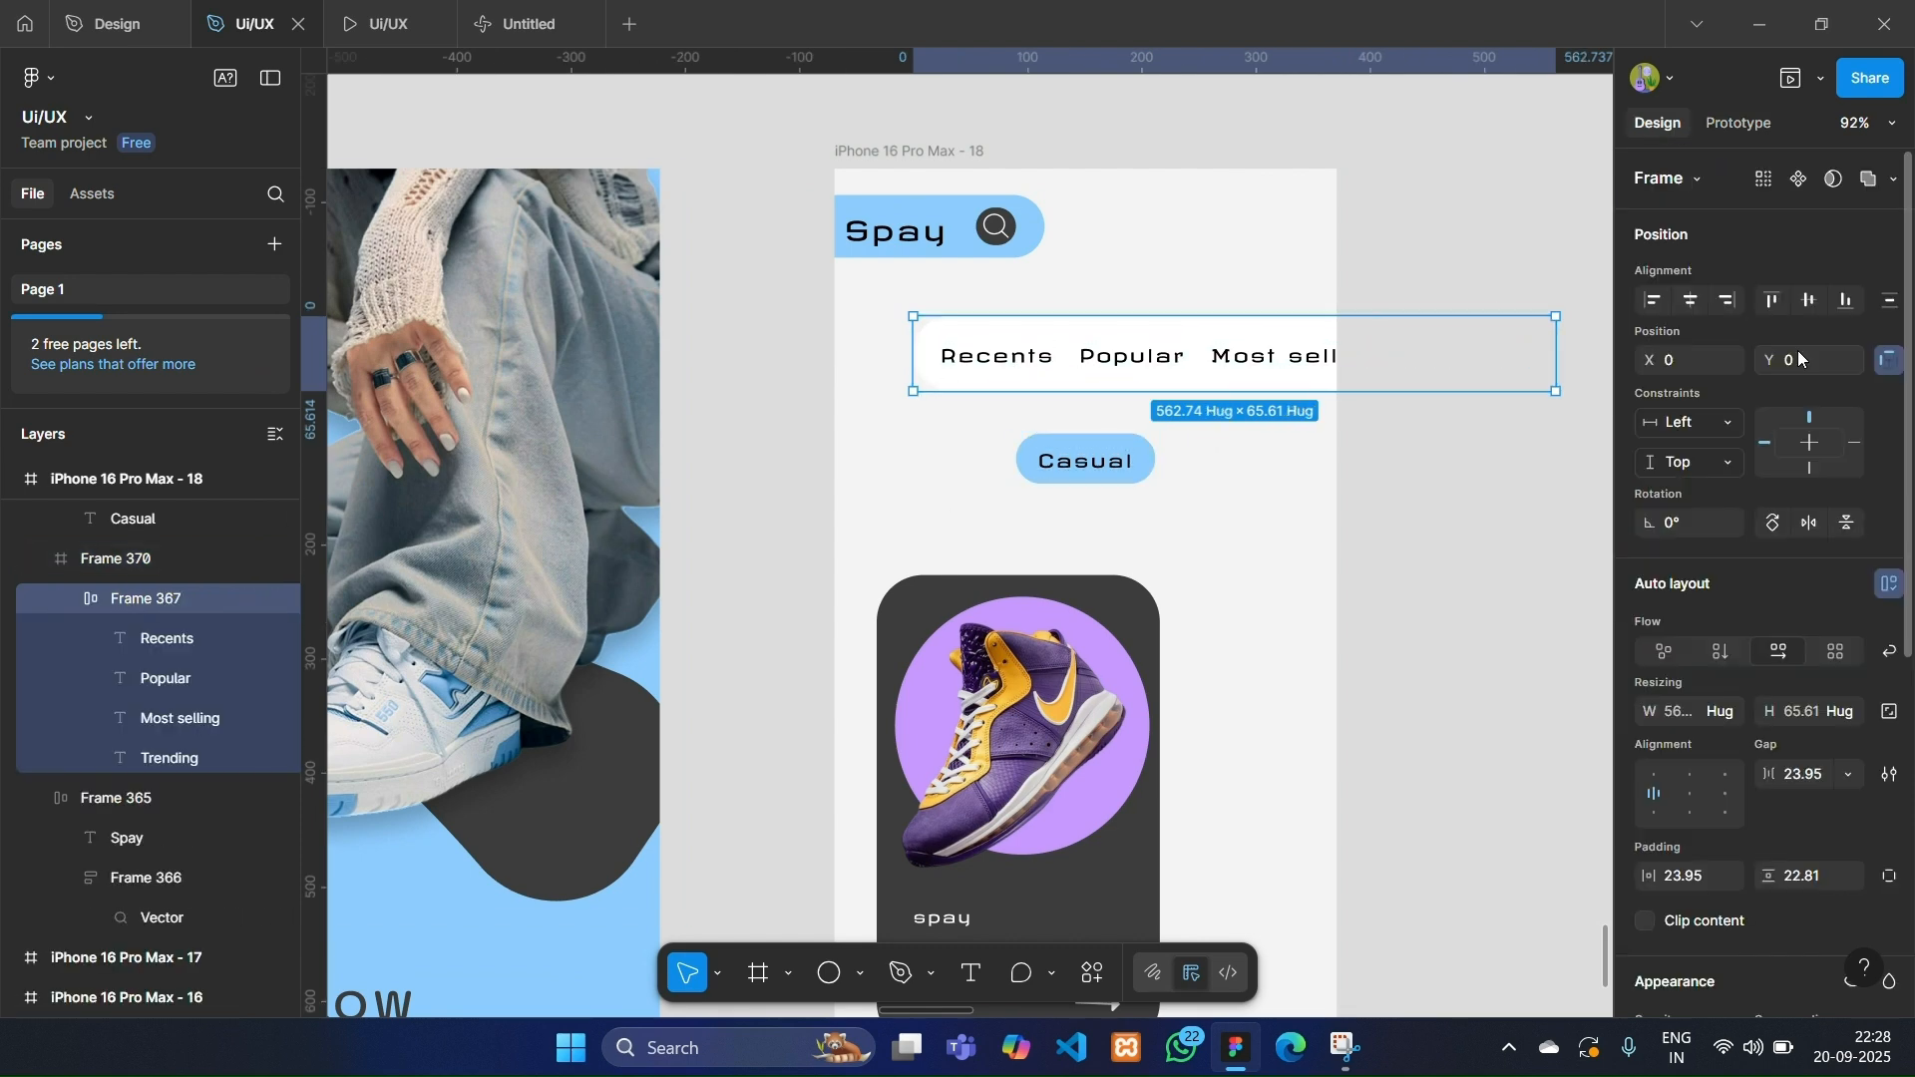